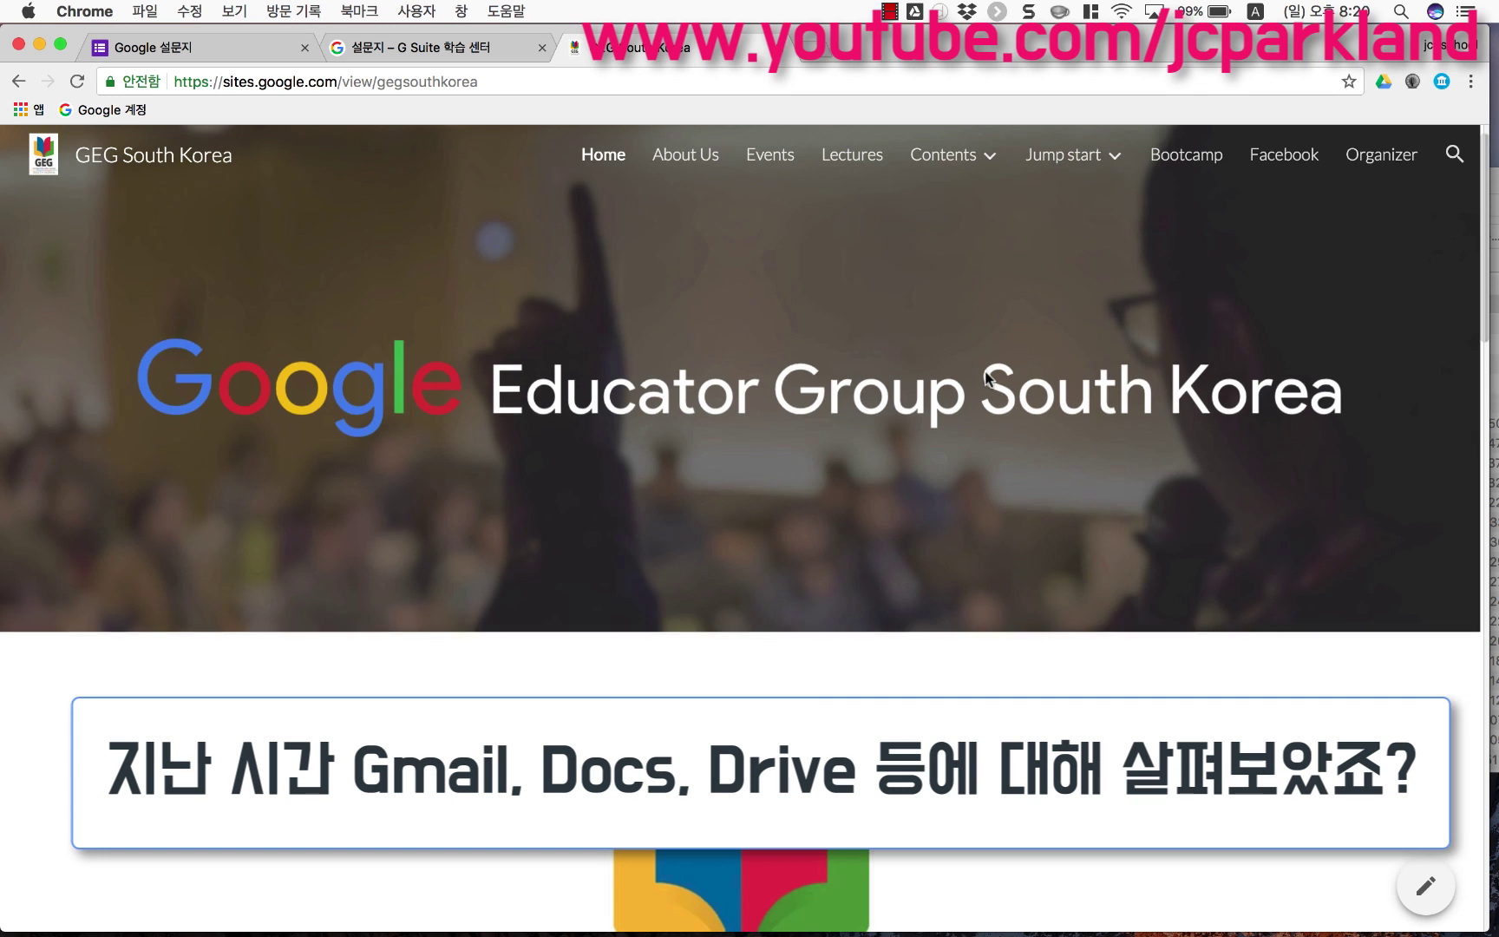
# Step: Load forms.google.com in the Google 설문지 browser tab
pyautogui.scroll(-5, 984, 372)
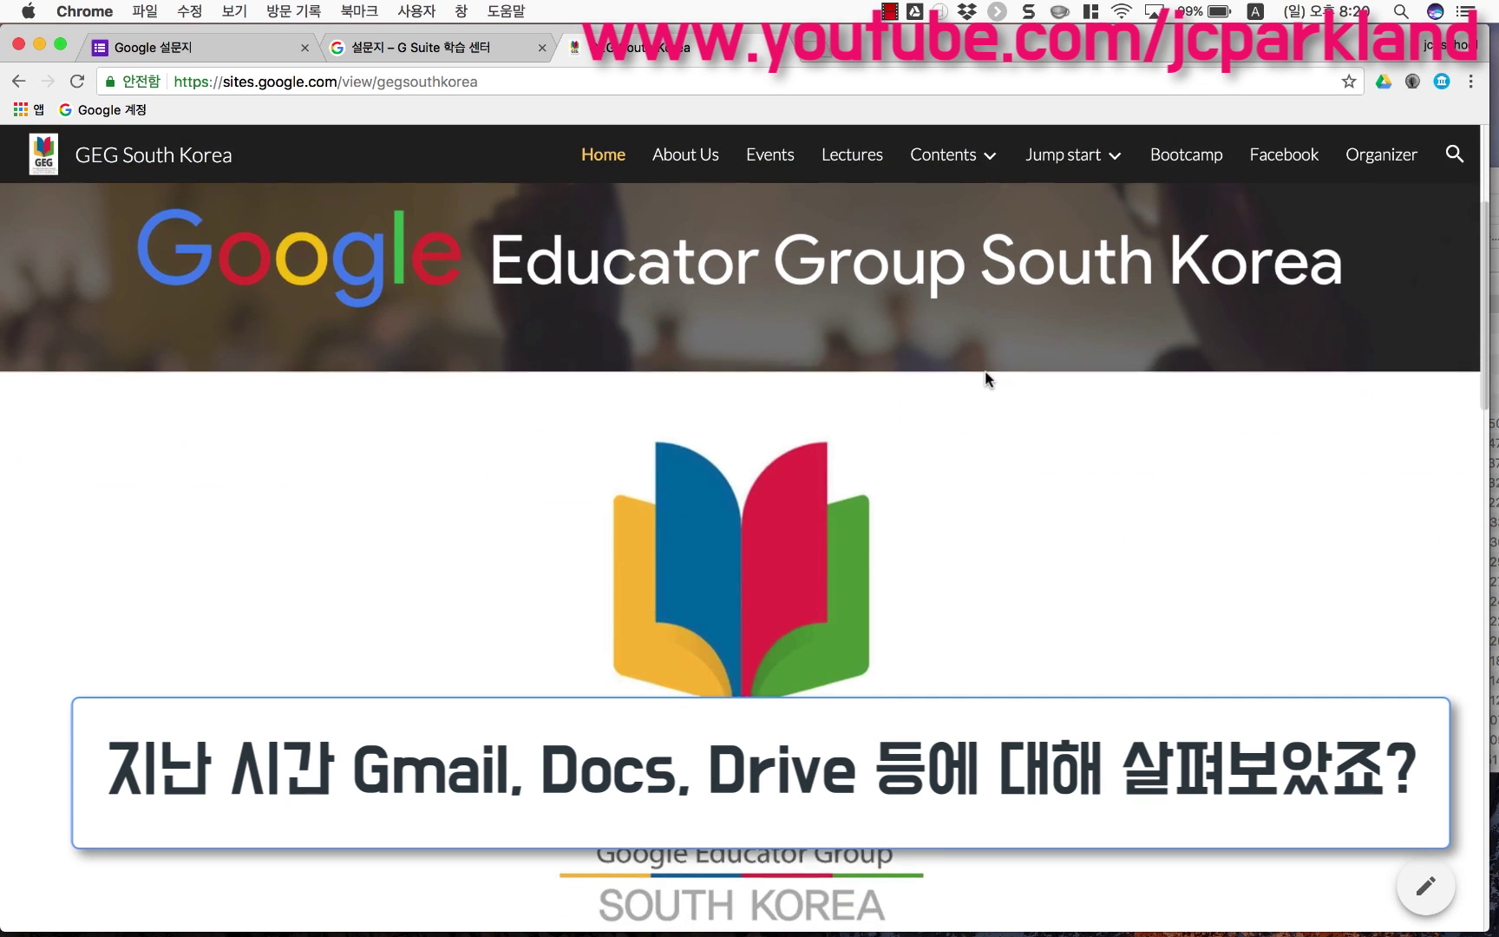
pyautogui.scroll(-2, 985, 371)
pyautogui.scroll(-3, 984, 370)
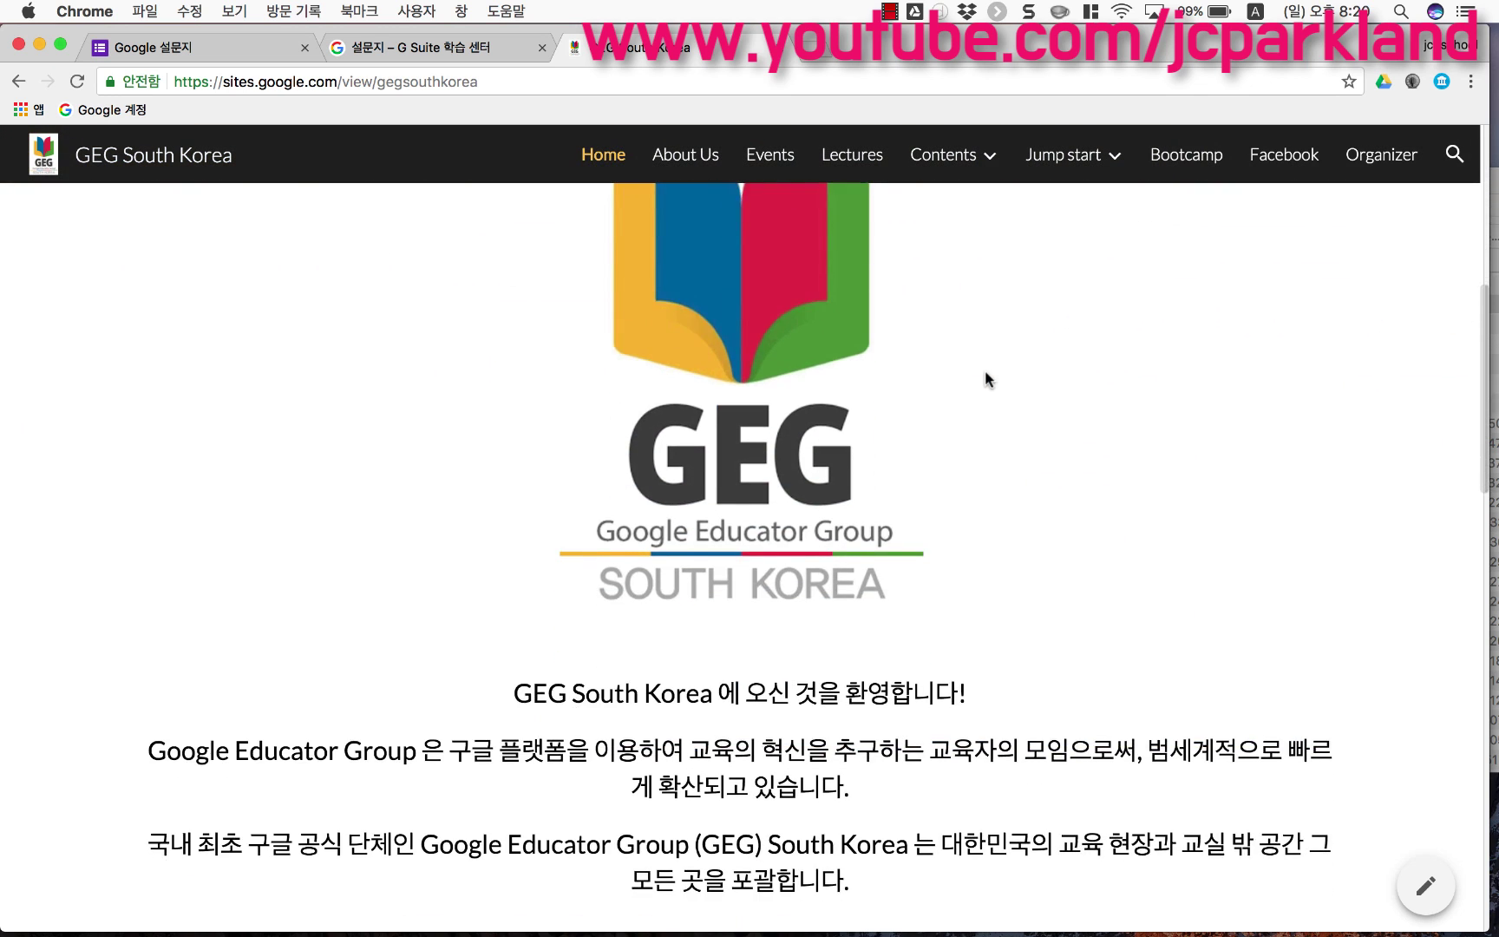
pyautogui.scroll(-3, 985, 370)
pyautogui.scroll(-4, 984, 370)
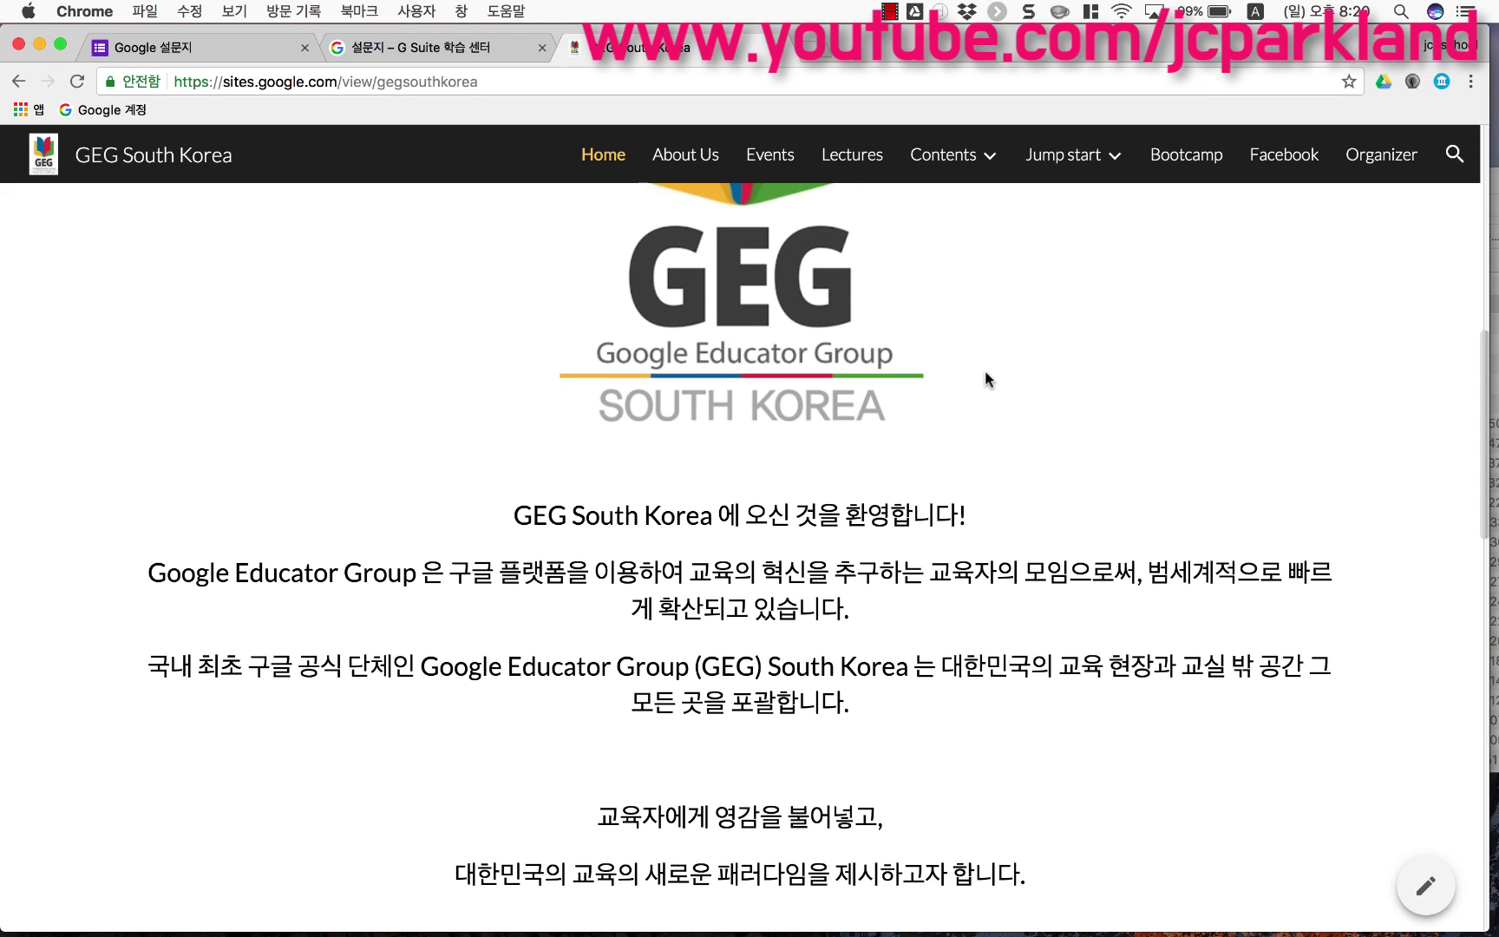
pyautogui.scroll(2, 984, 371)
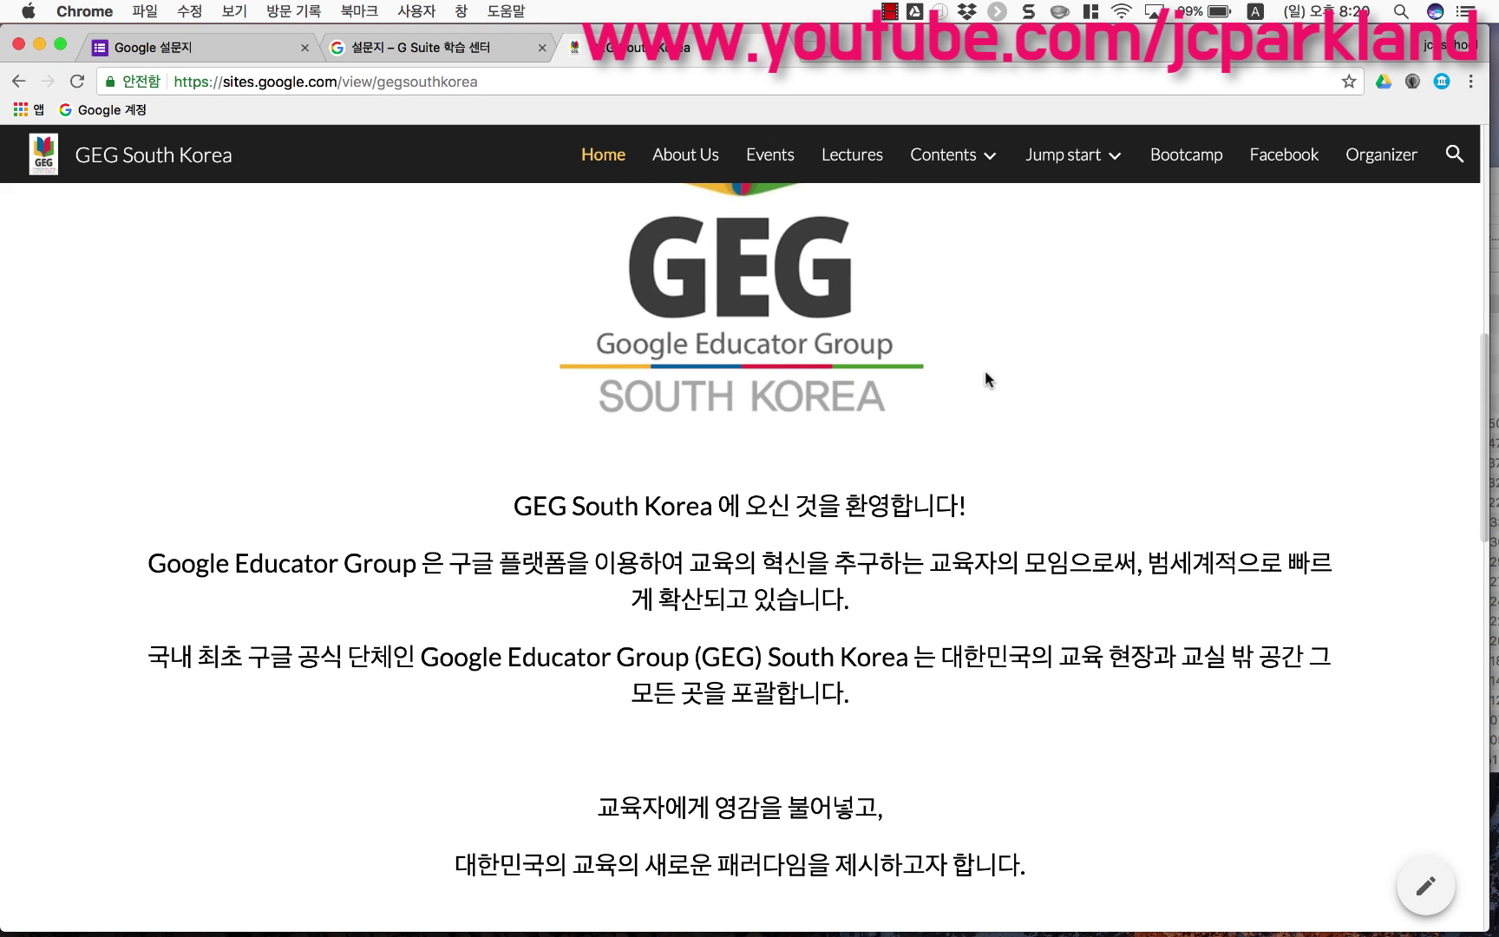
pyautogui.scroll(7, 984, 375)
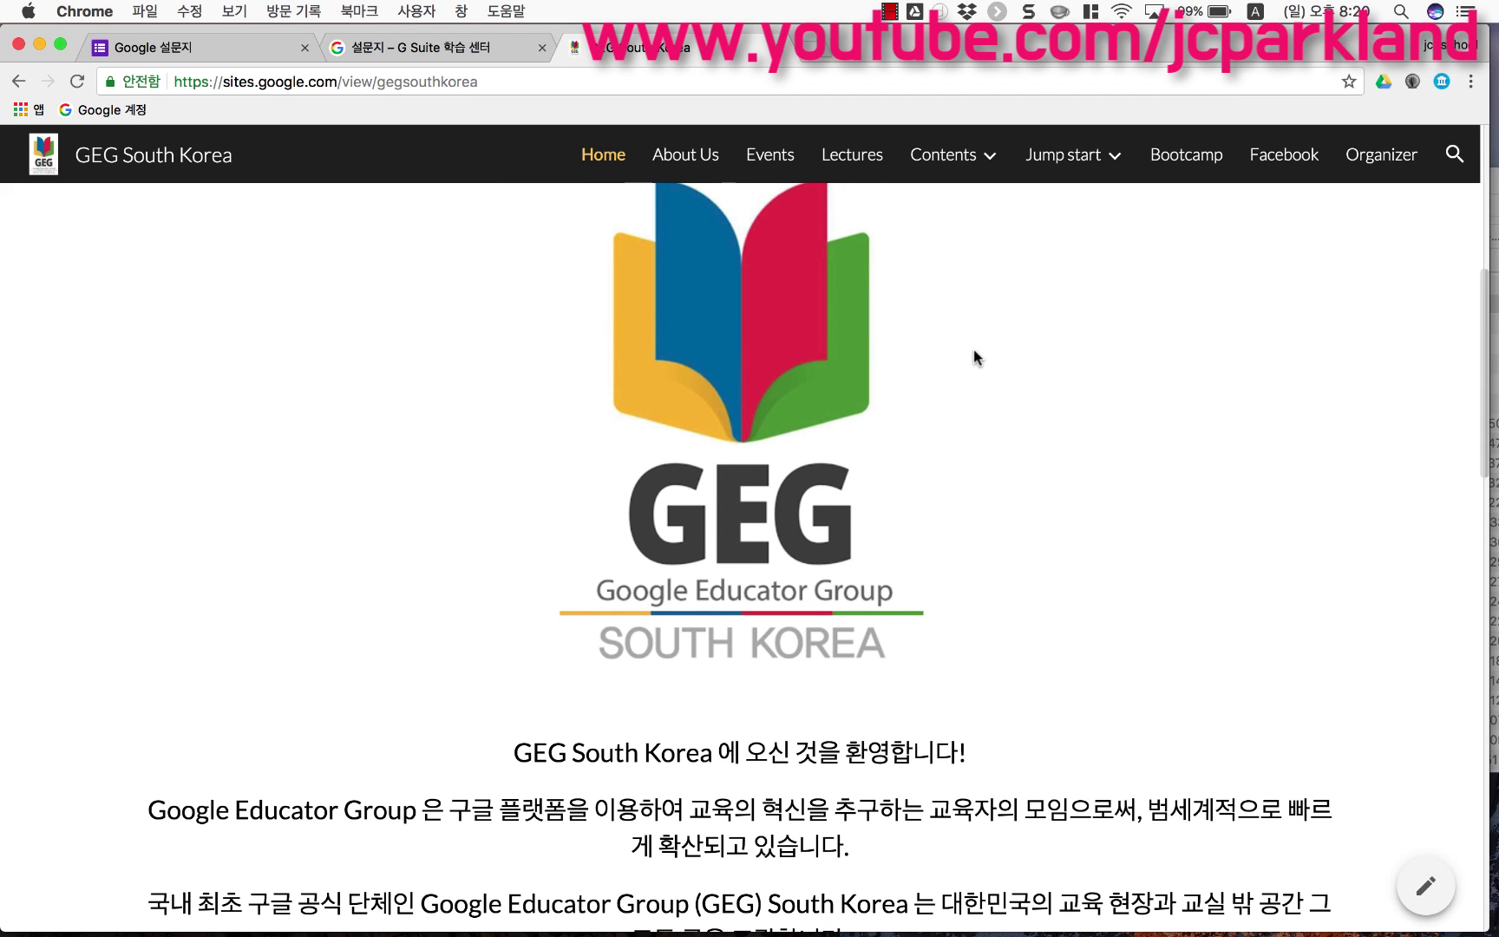
pyautogui.scroll(2, 974, 348)
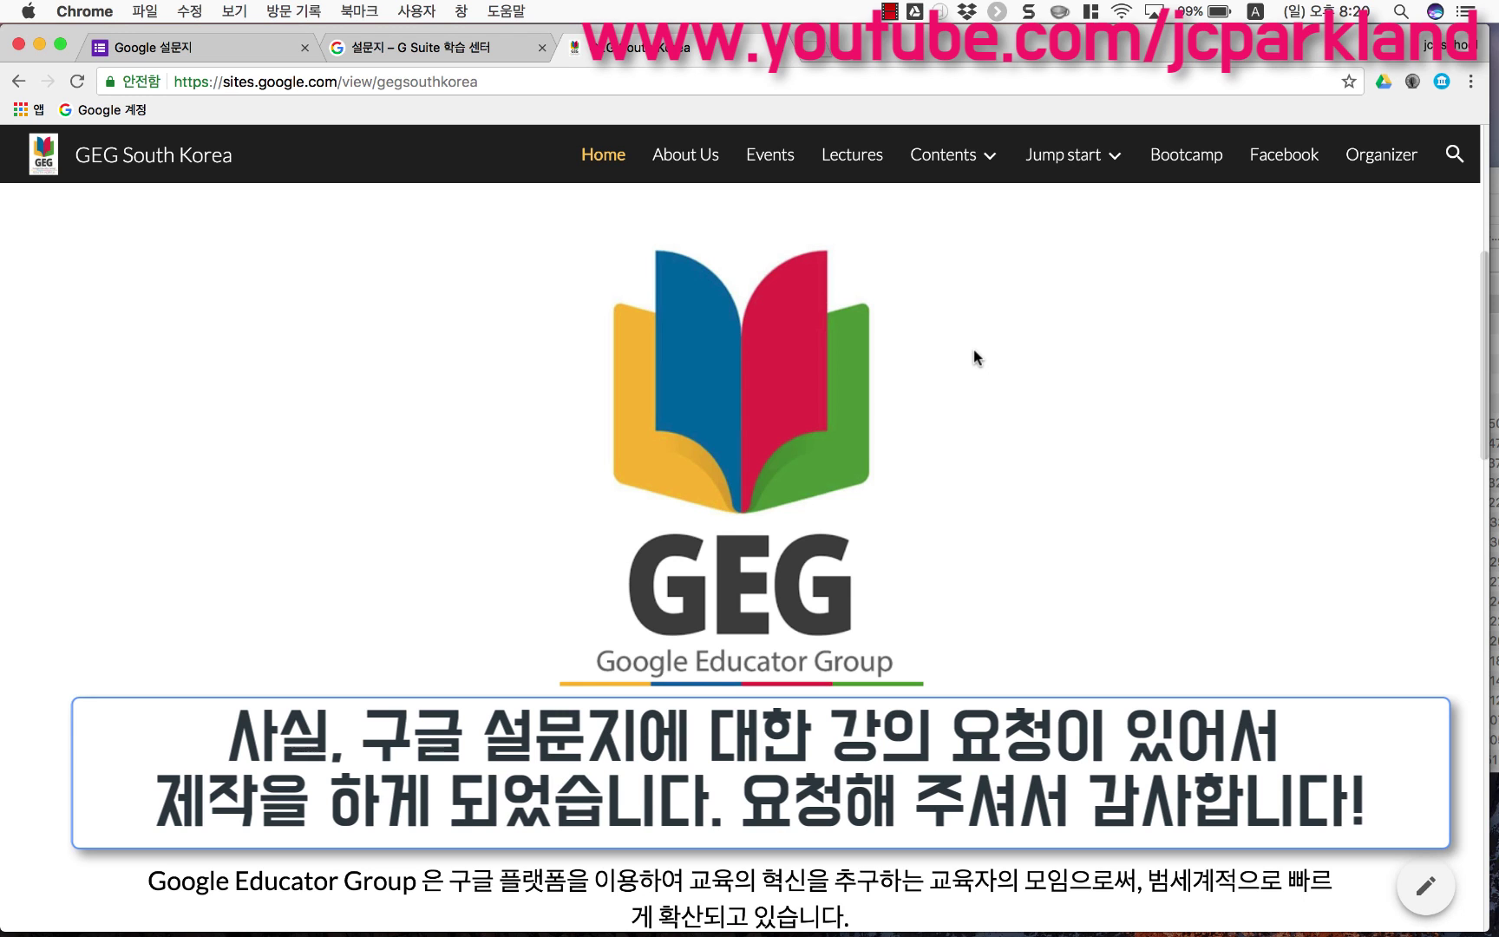
pyautogui.scroll(10, 973, 350)
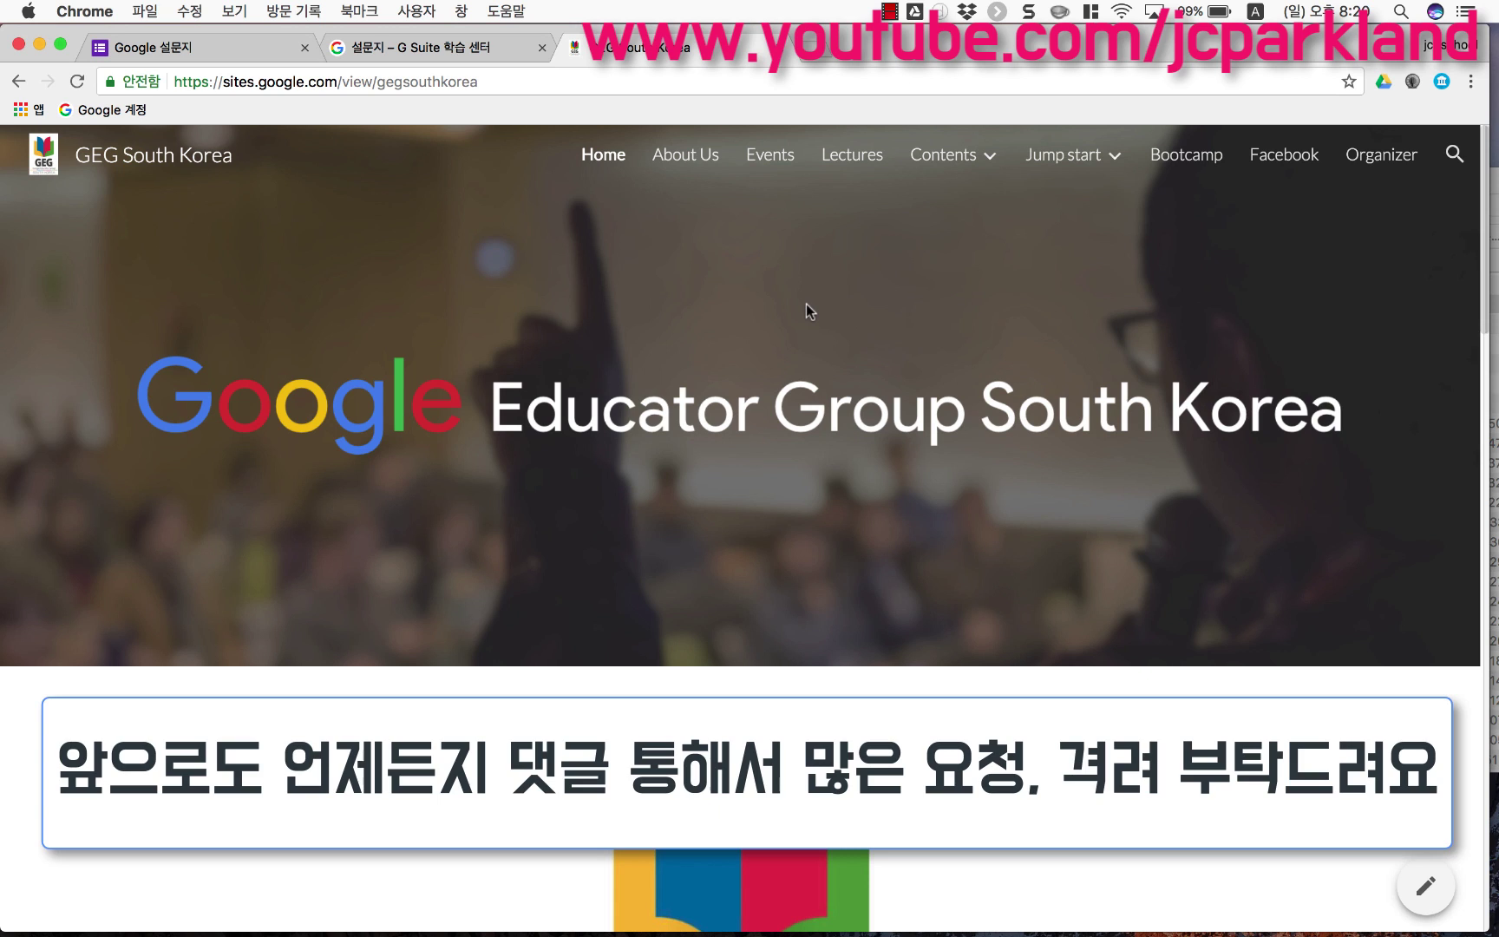
pyautogui.click(244, 46)
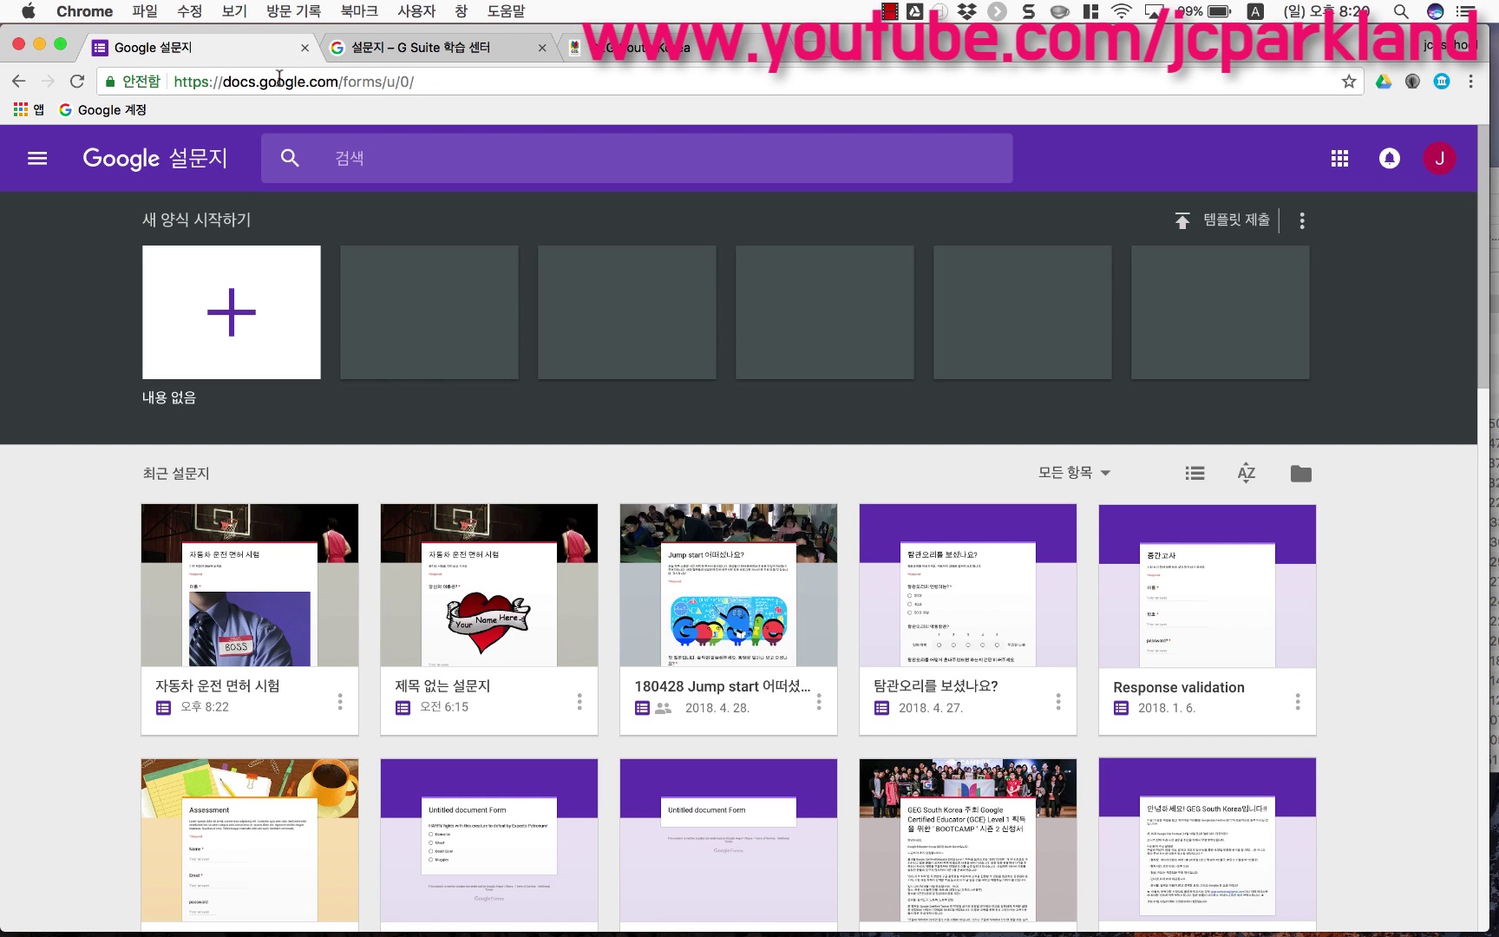
pyautogui.click(287, 87)
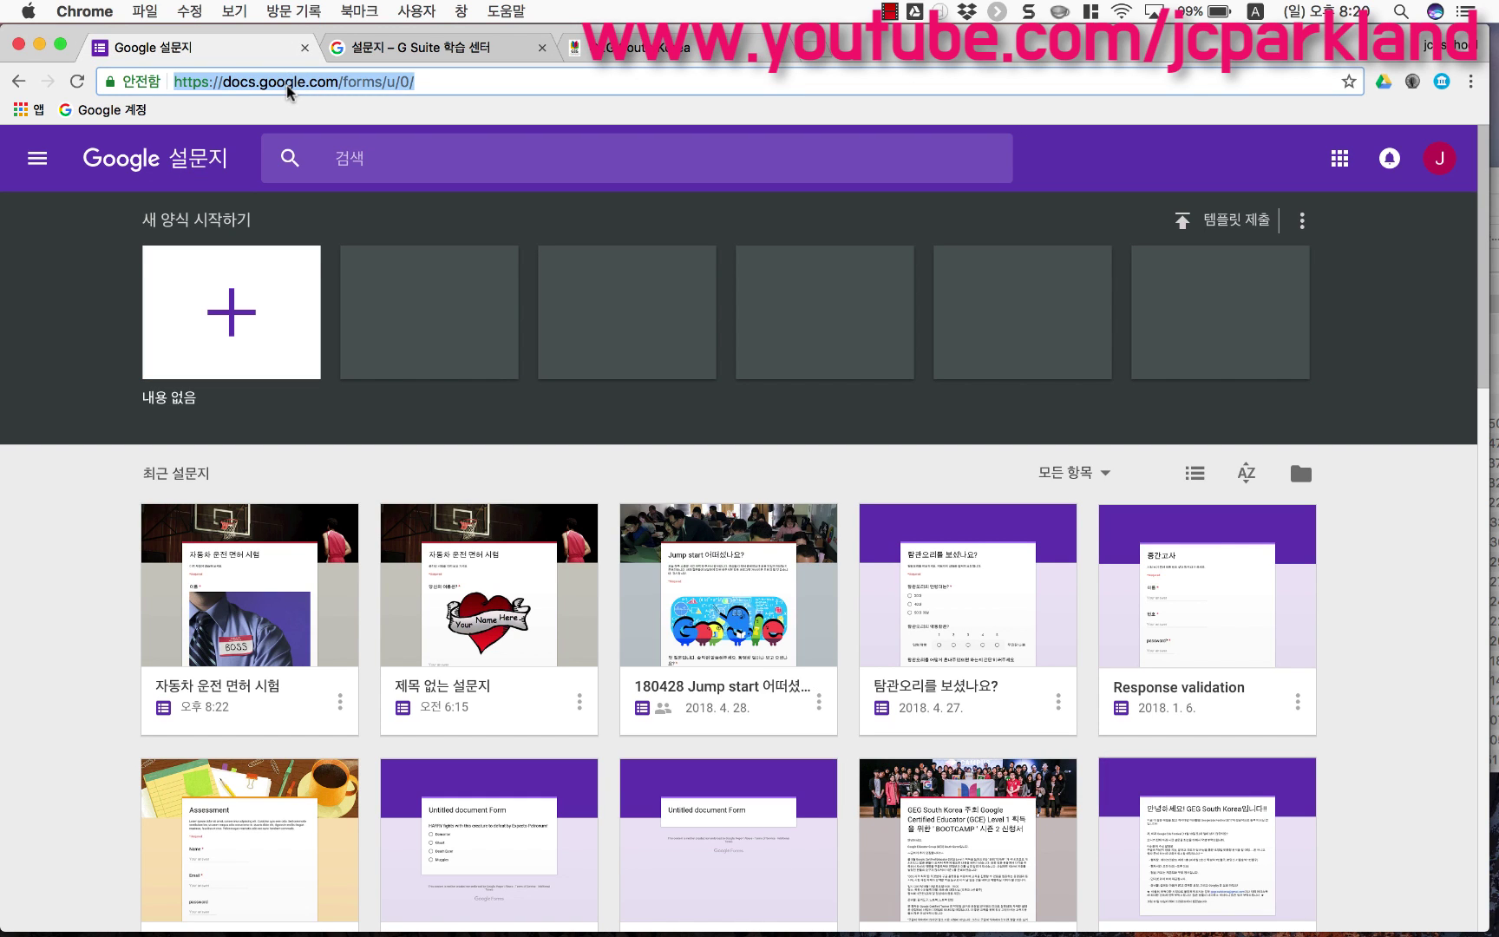
pyautogui.write('for')
pyautogui.press('Return')
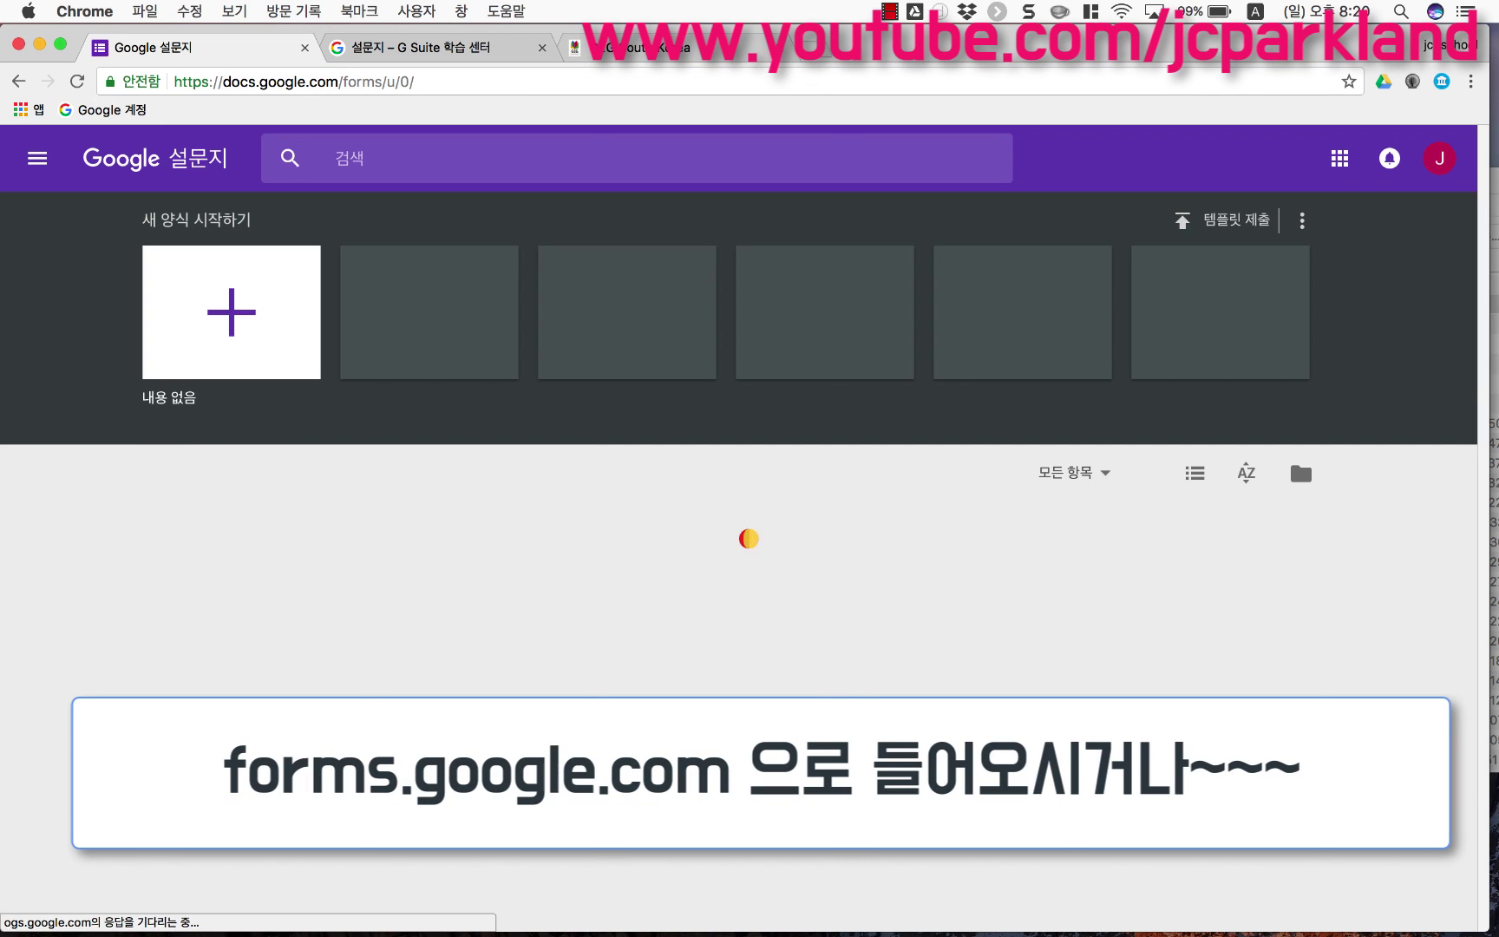
# Step: Launch Google Forms (설문지) from the Google apps grid
pyautogui.click(1347, 163)
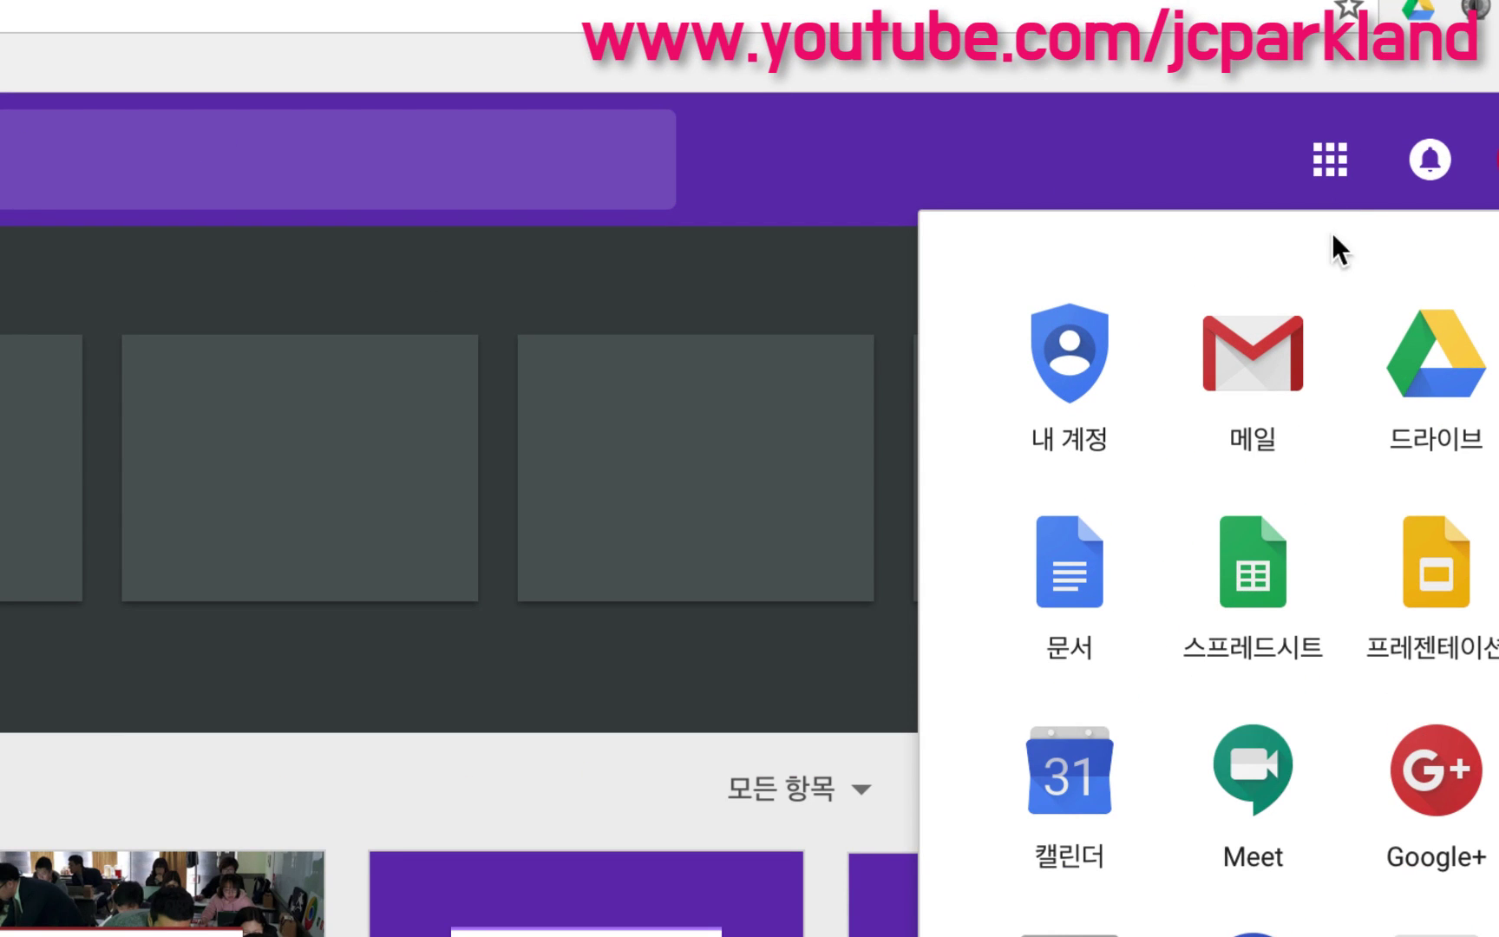
pyautogui.scroll(-5, 1326, 311)
pyautogui.scroll(-4, 1325, 304)
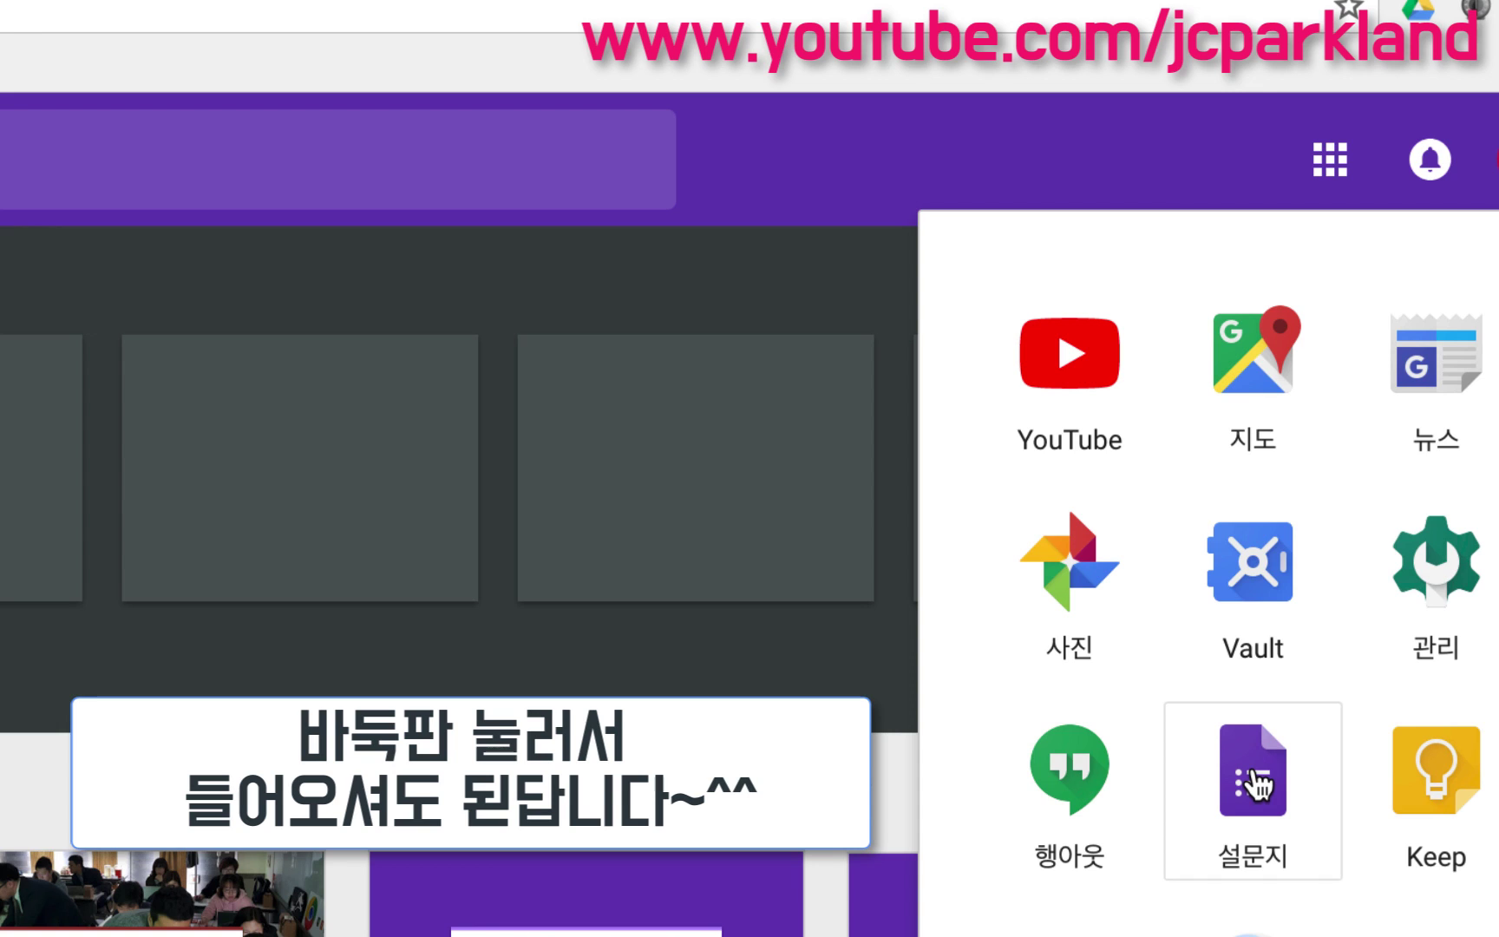
pyautogui.click(1250, 774)
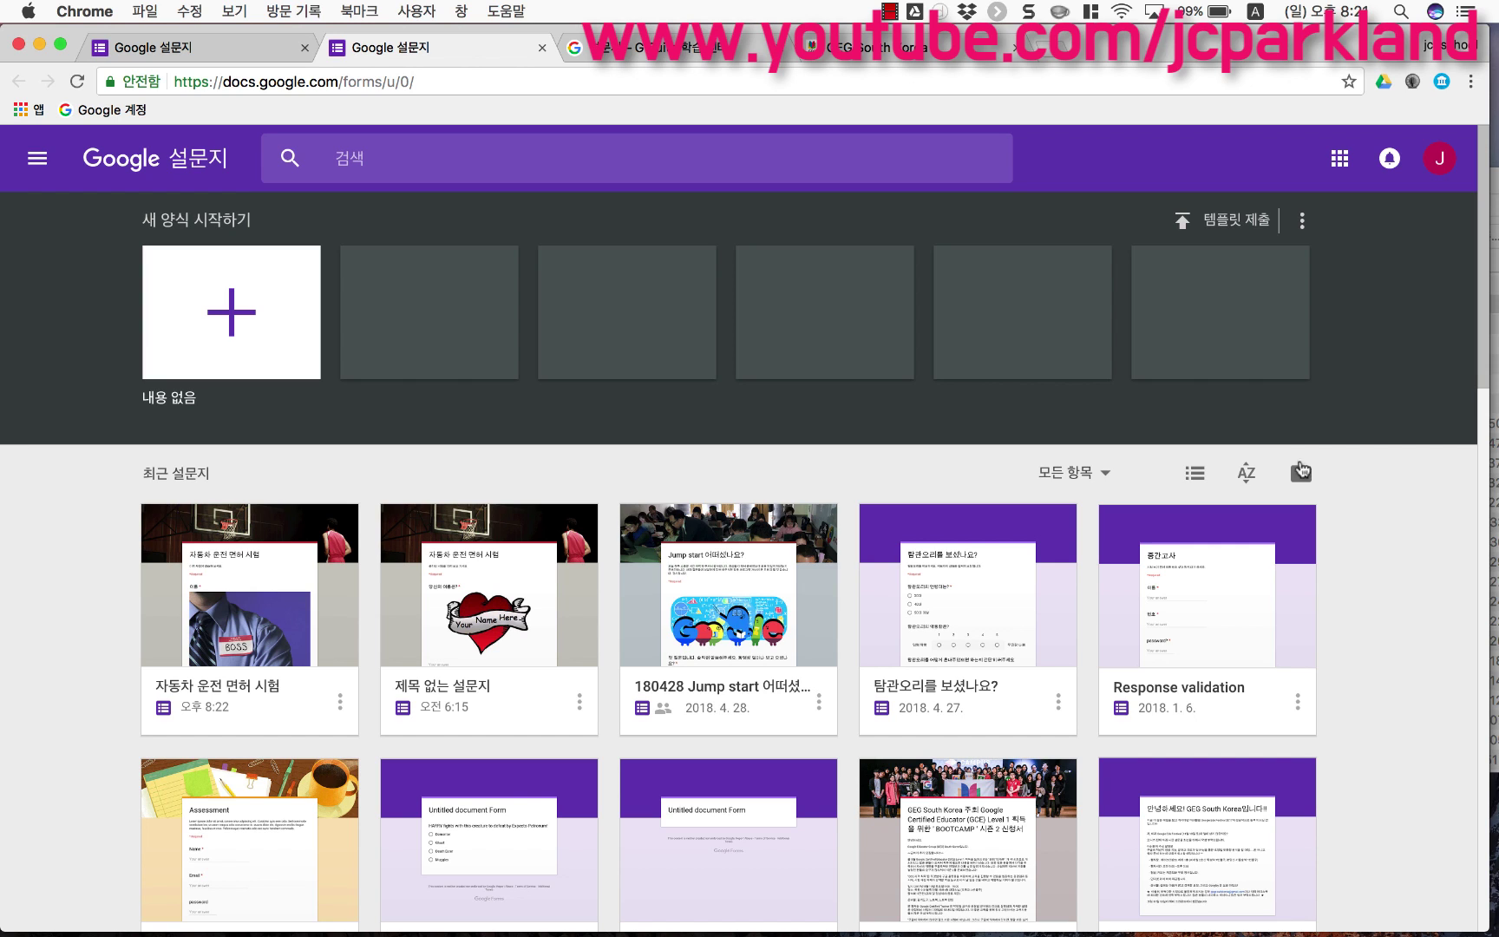
# Step: Open the '180428 Jump start 어떠셨나요?' survey and scroll through its questions
pyautogui.click(729, 640)
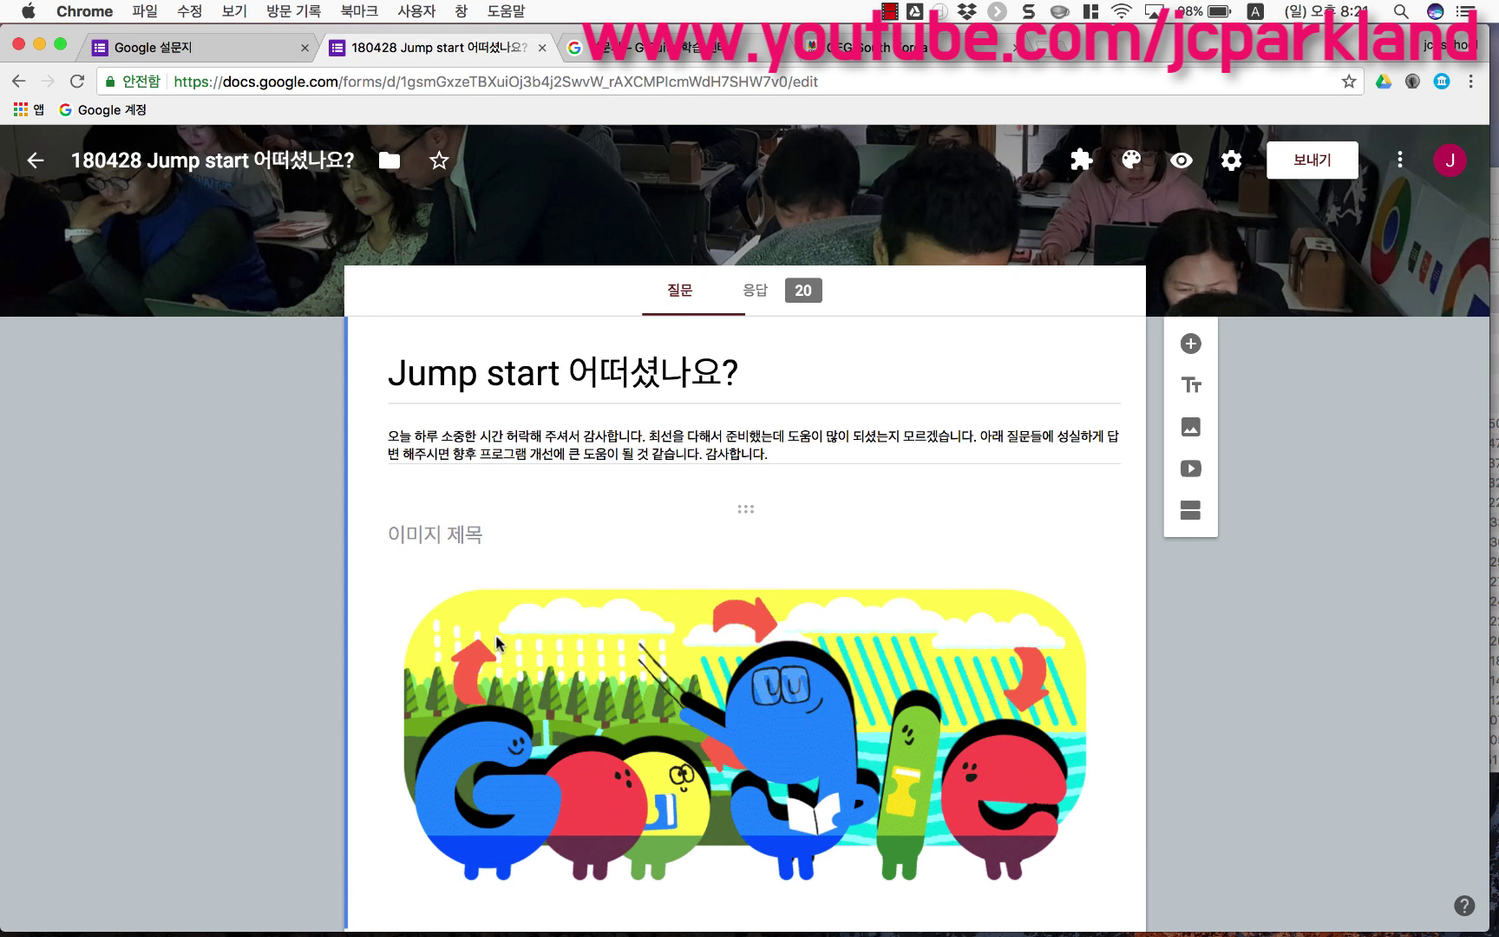
pyautogui.scroll(-1, 497, 642)
pyautogui.scroll(-2, 518, 528)
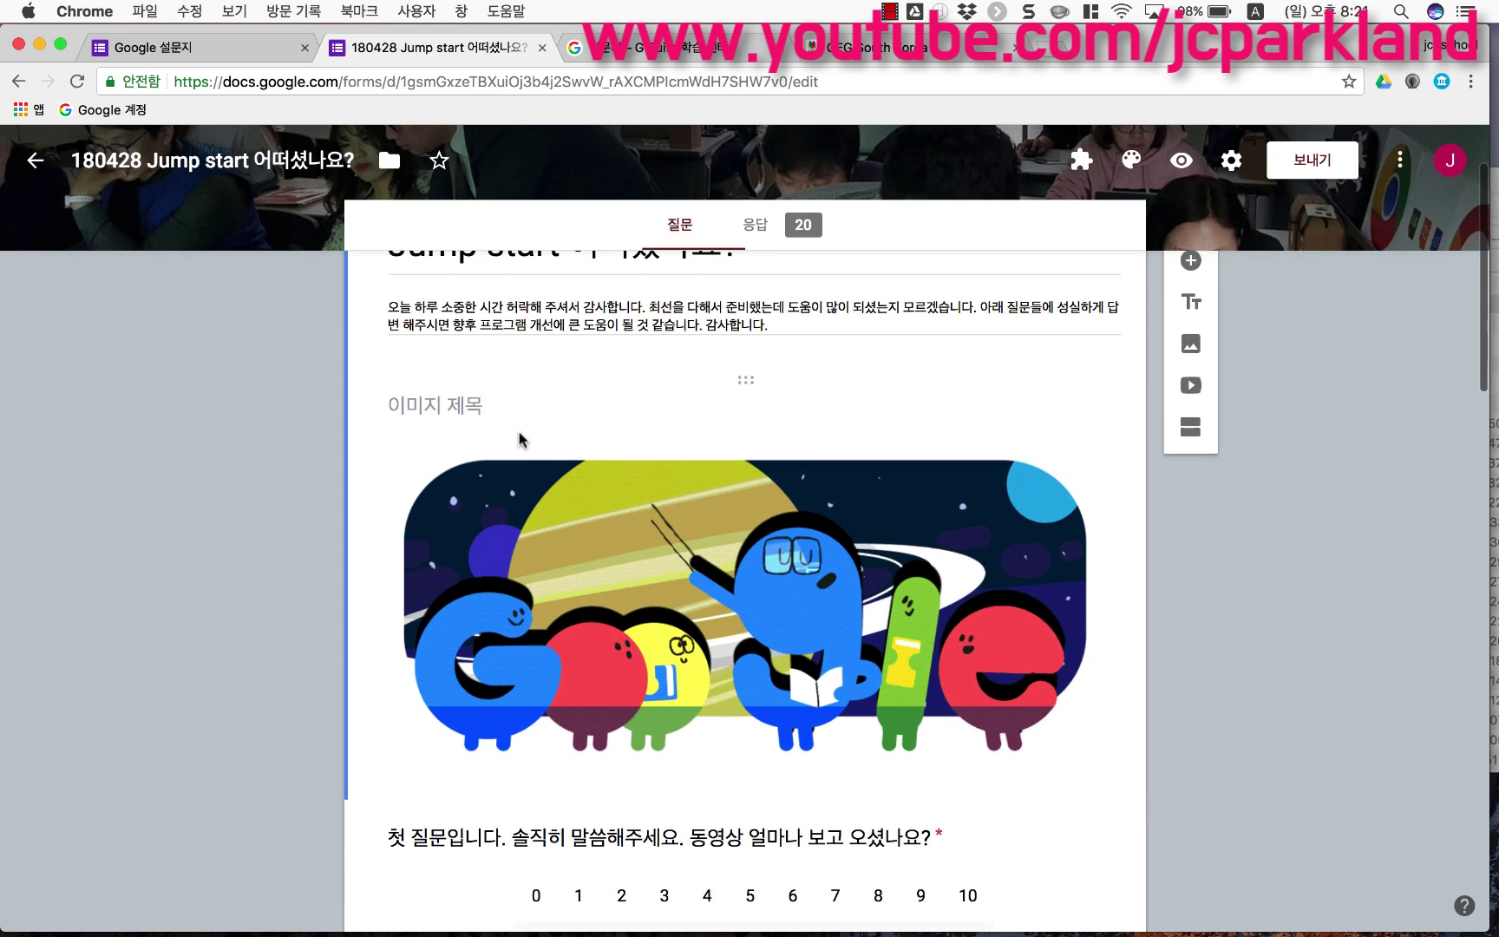
pyautogui.scroll(-3, 519, 440)
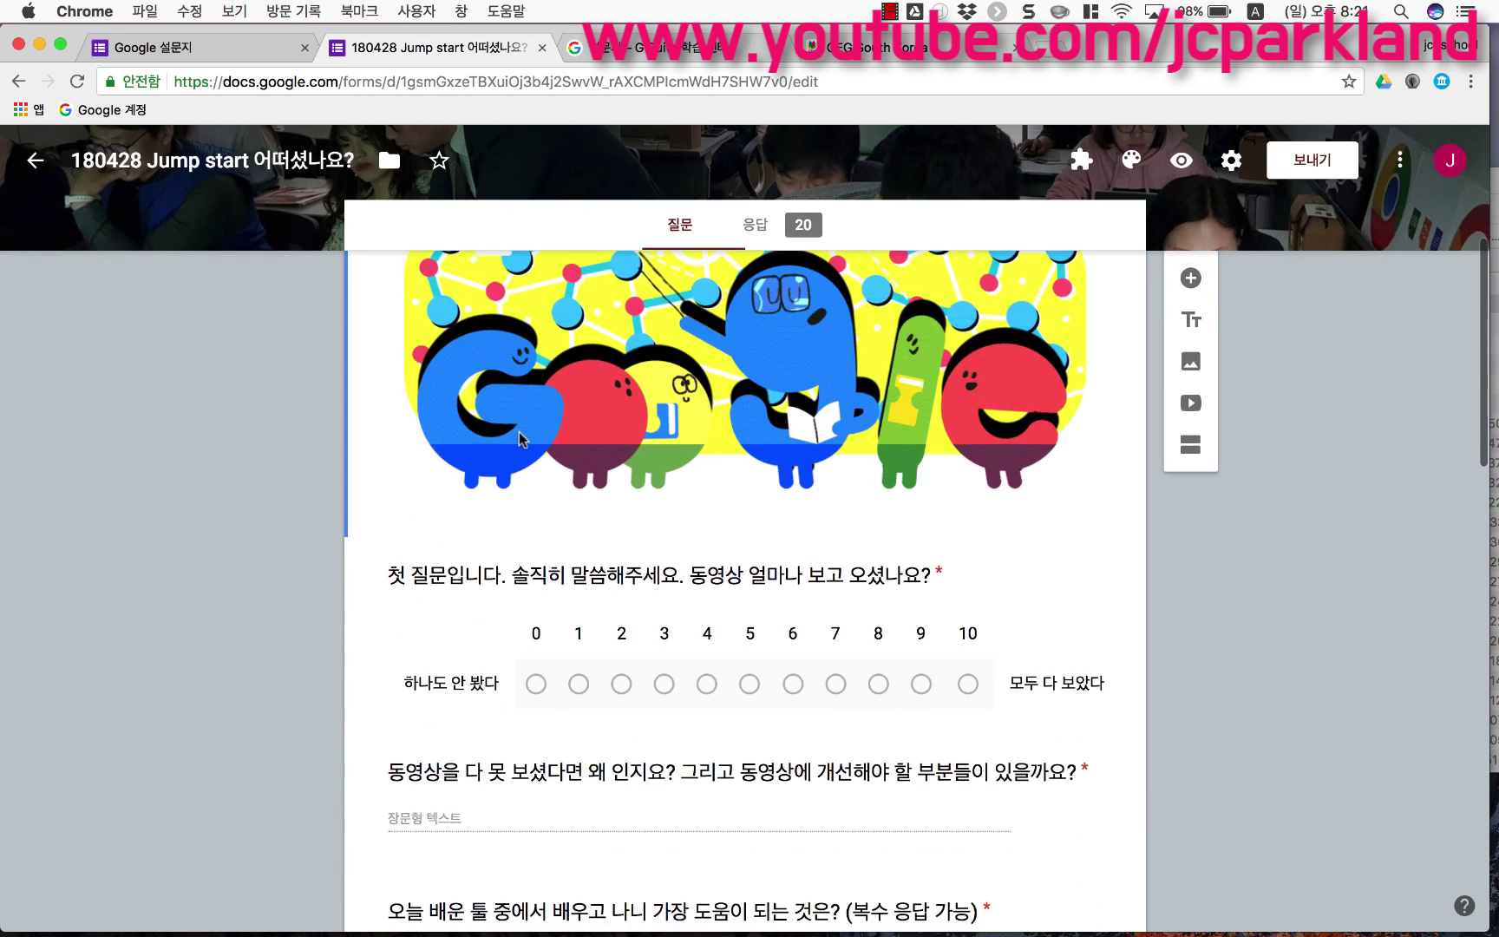
pyautogui.scroll(-1, 519, 438)
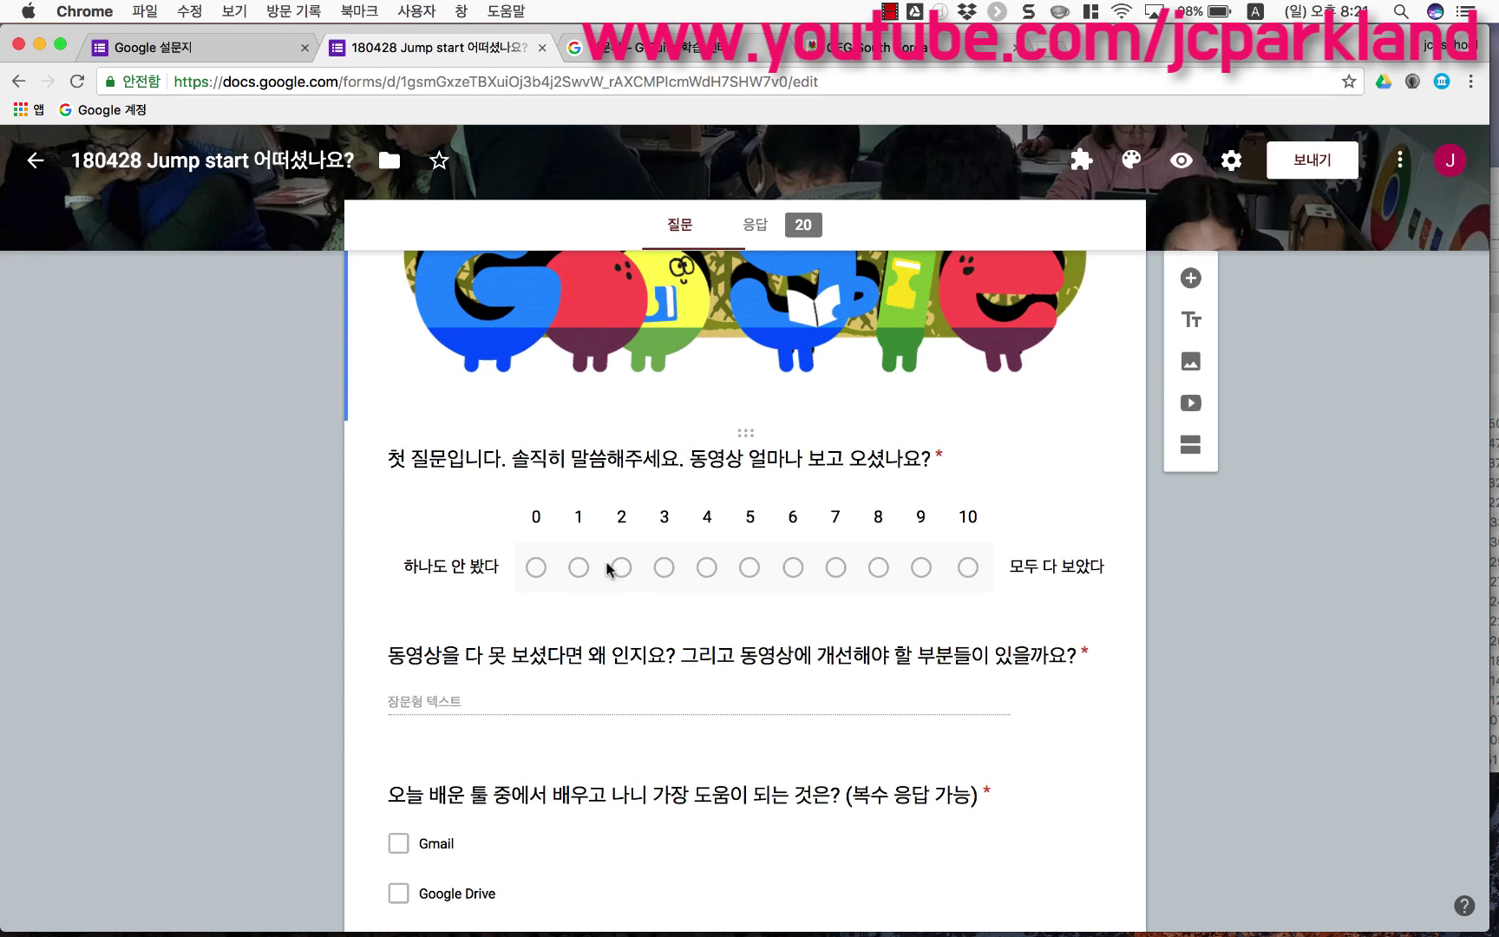
# Step: Select the first rating question, review the rest, and return to the Forms home tab
pyautogui.click(703, 568)
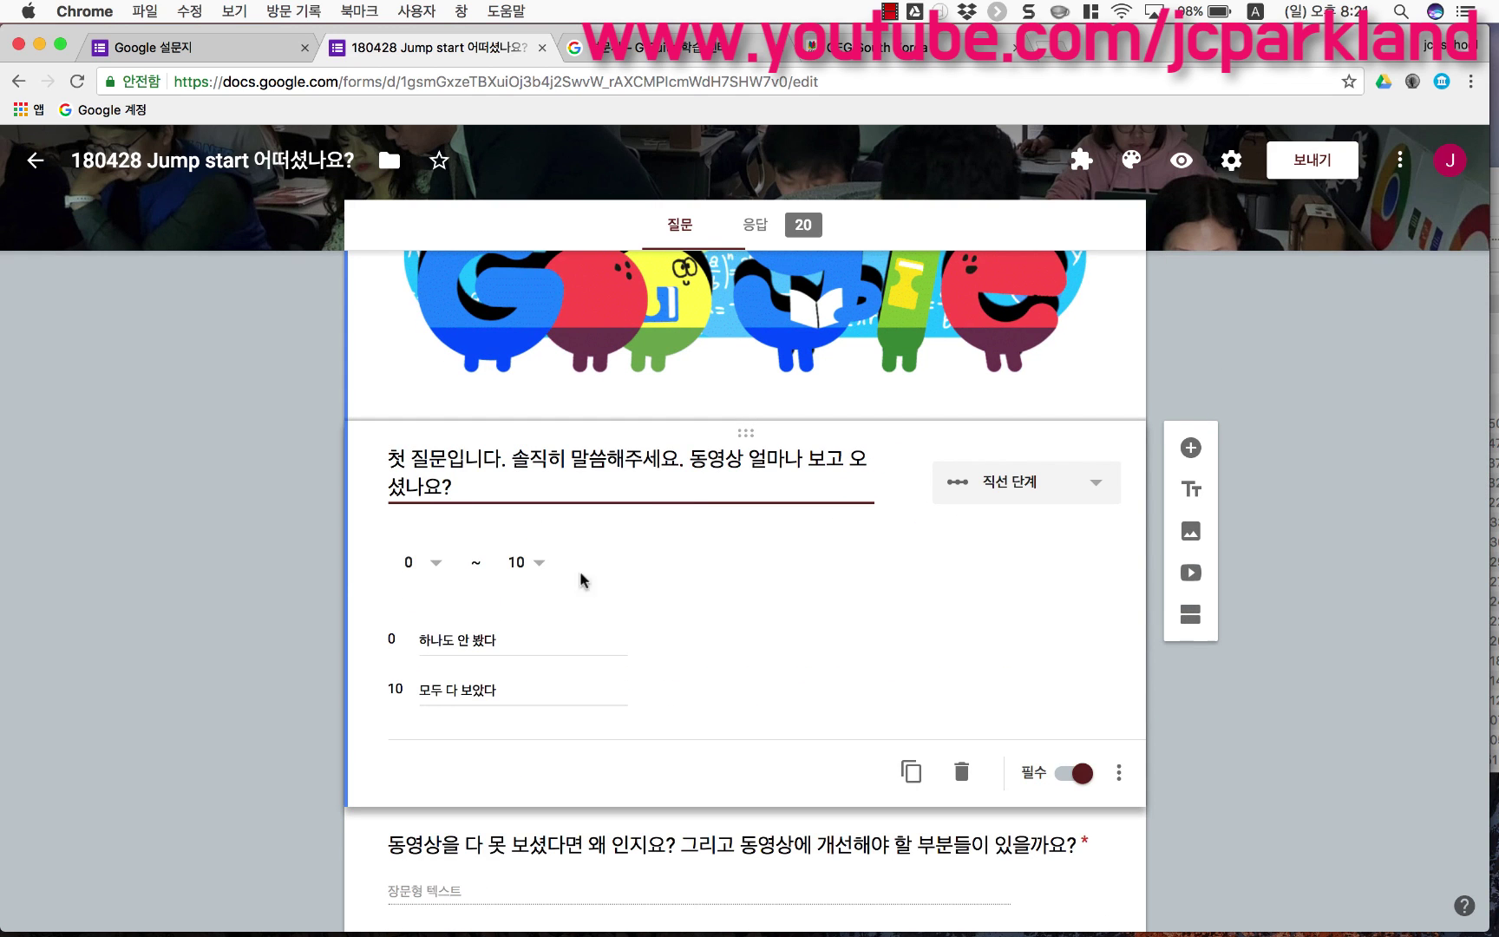
pyautogui.scroll(-1, 314, 584)
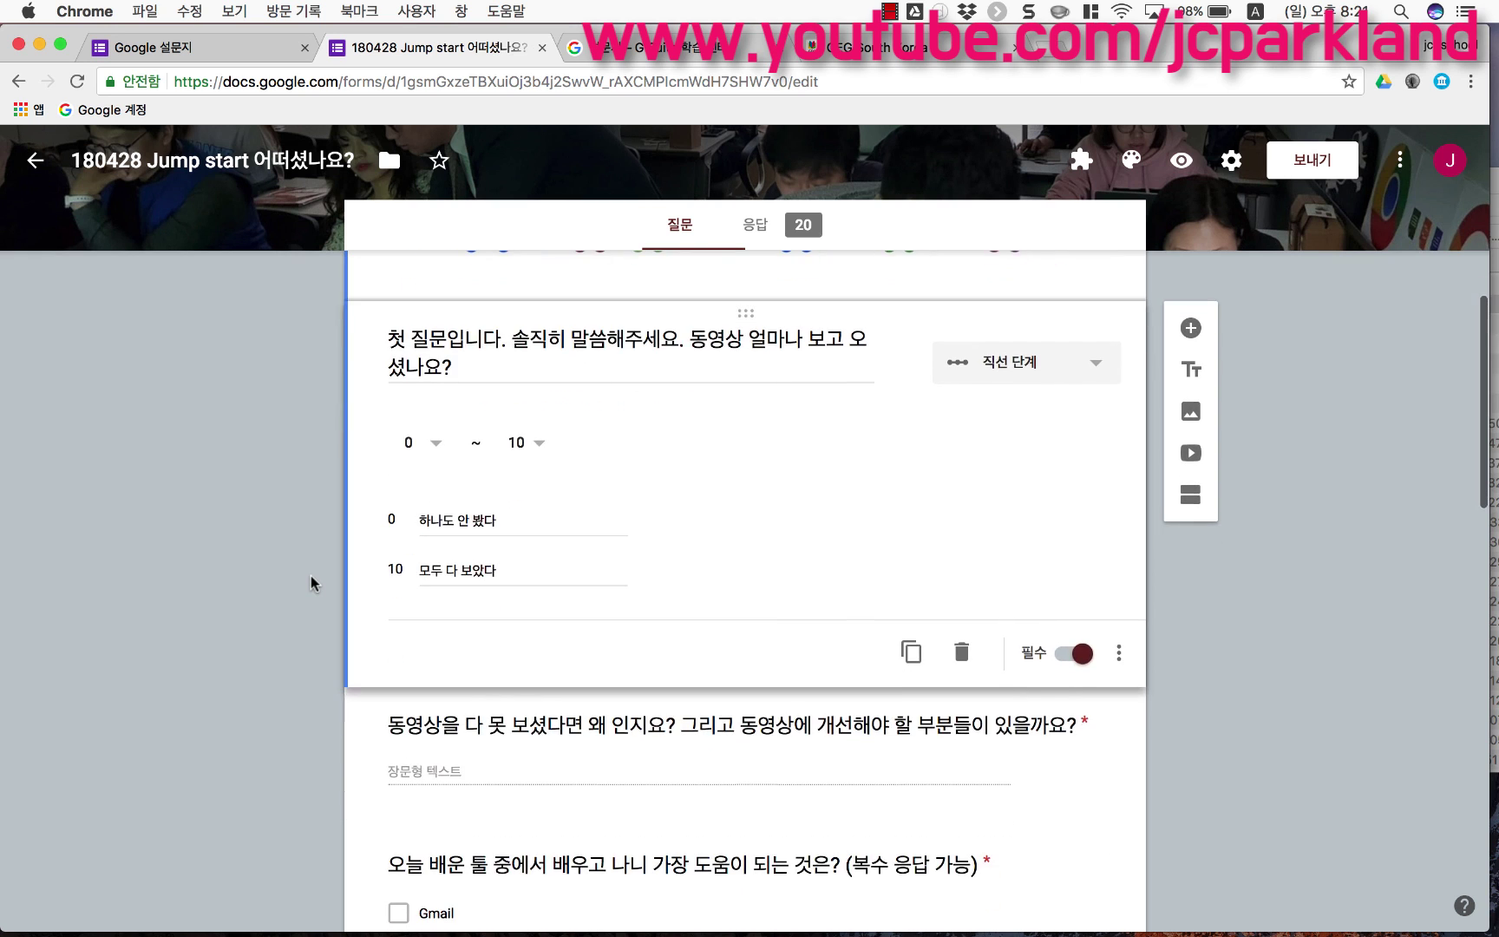
pyautogui.scroll(-2, 314, 584)
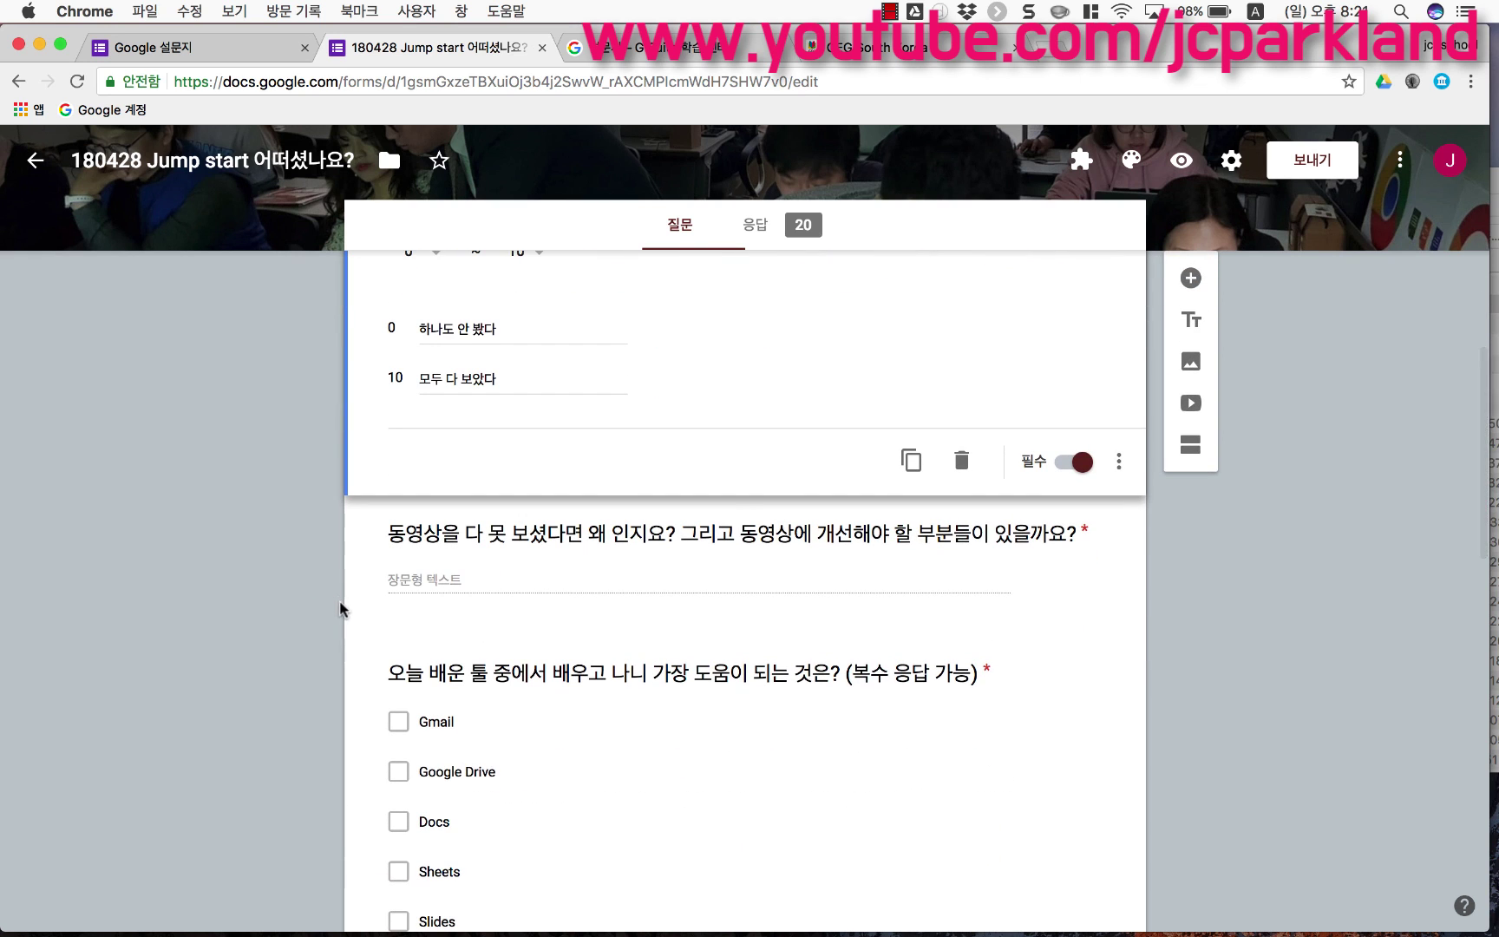
pyautogui.scroll(-2, 357, 606)
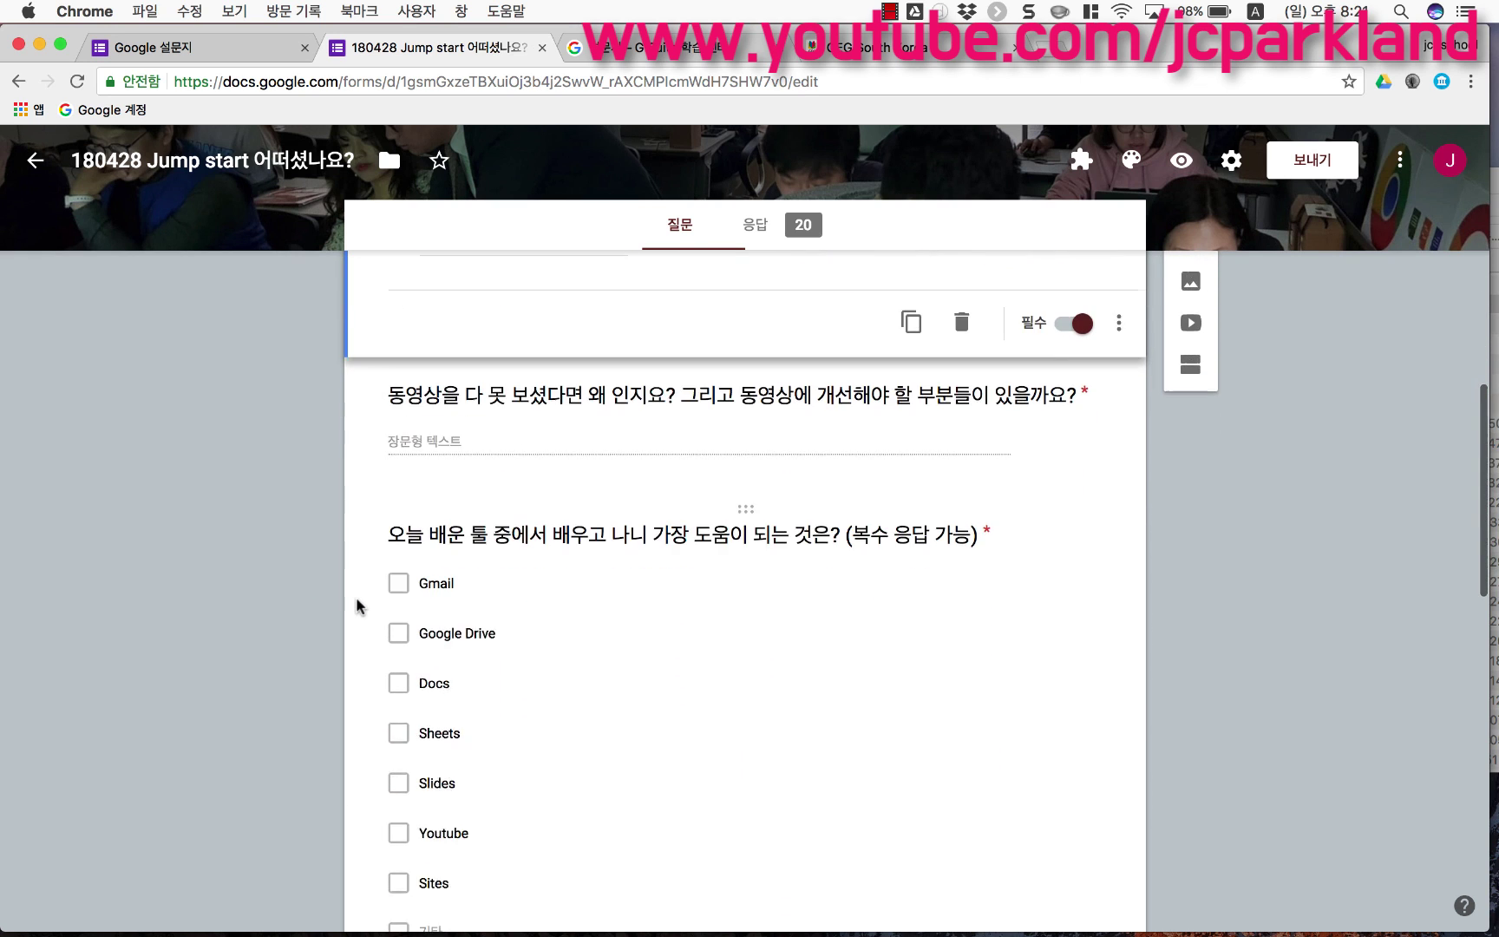
pyautogui.scroll(-1, 356, 606)
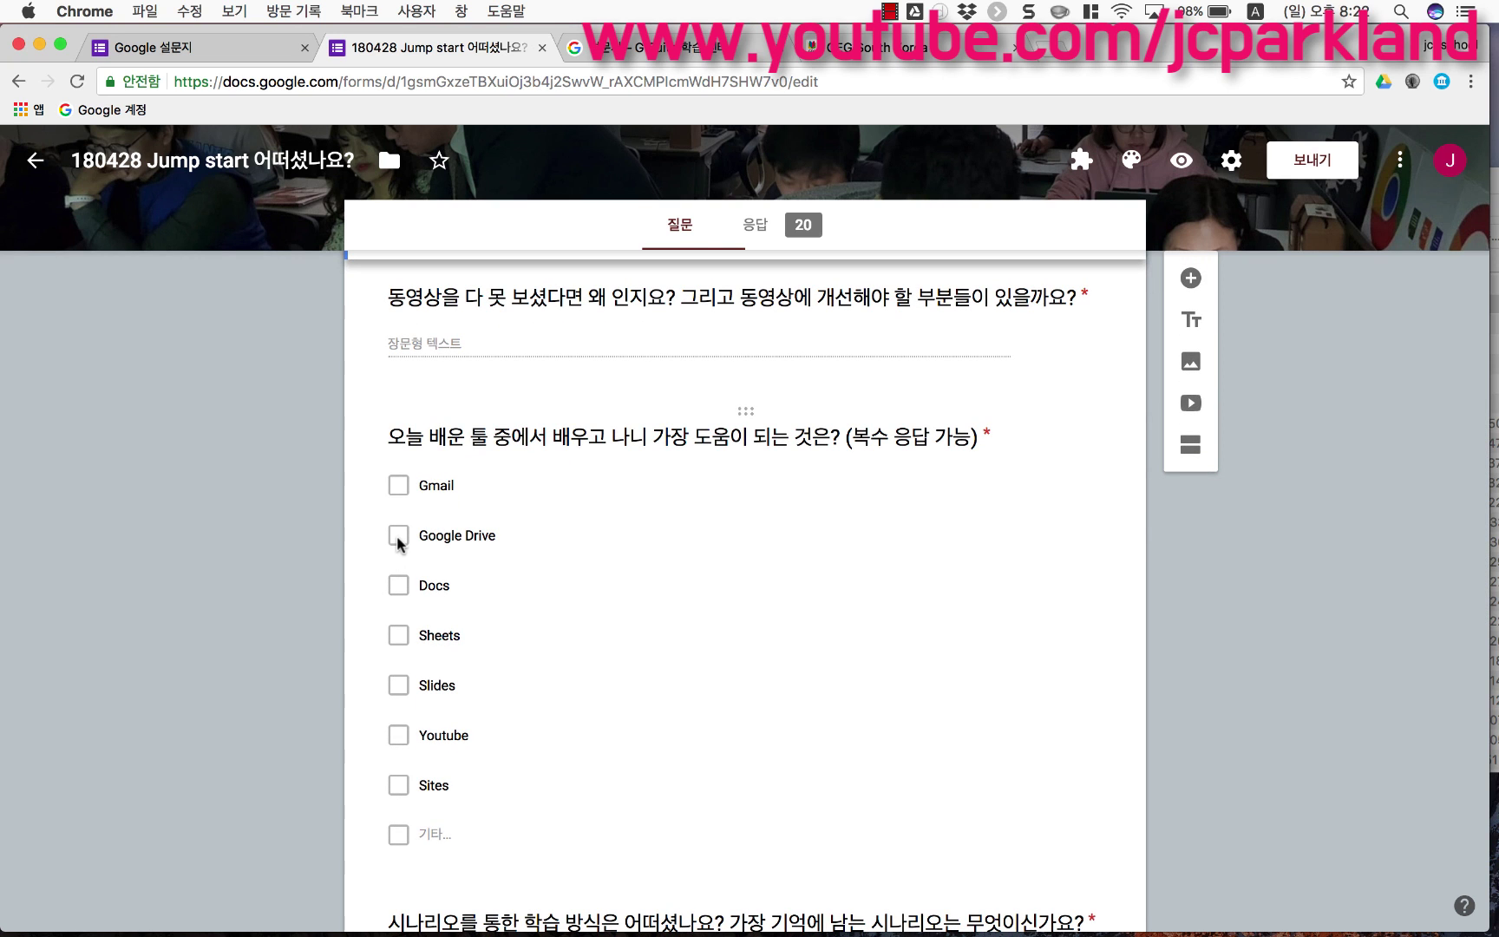
pyautogui.scroll(-8, 398, 543)
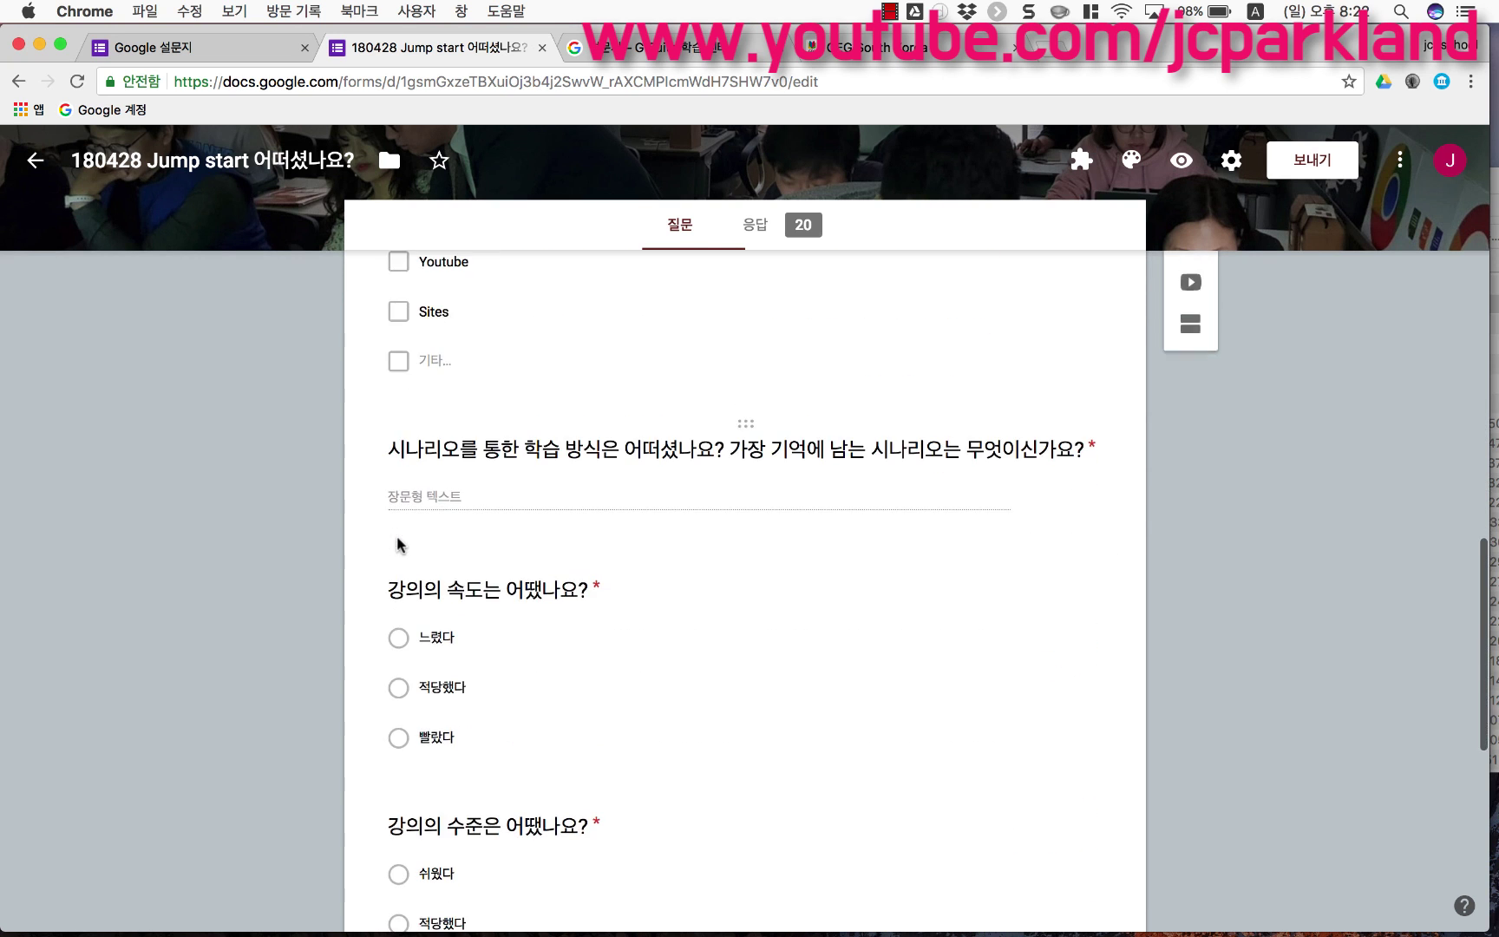
pyautogui.scroll(-5, 398, 543)
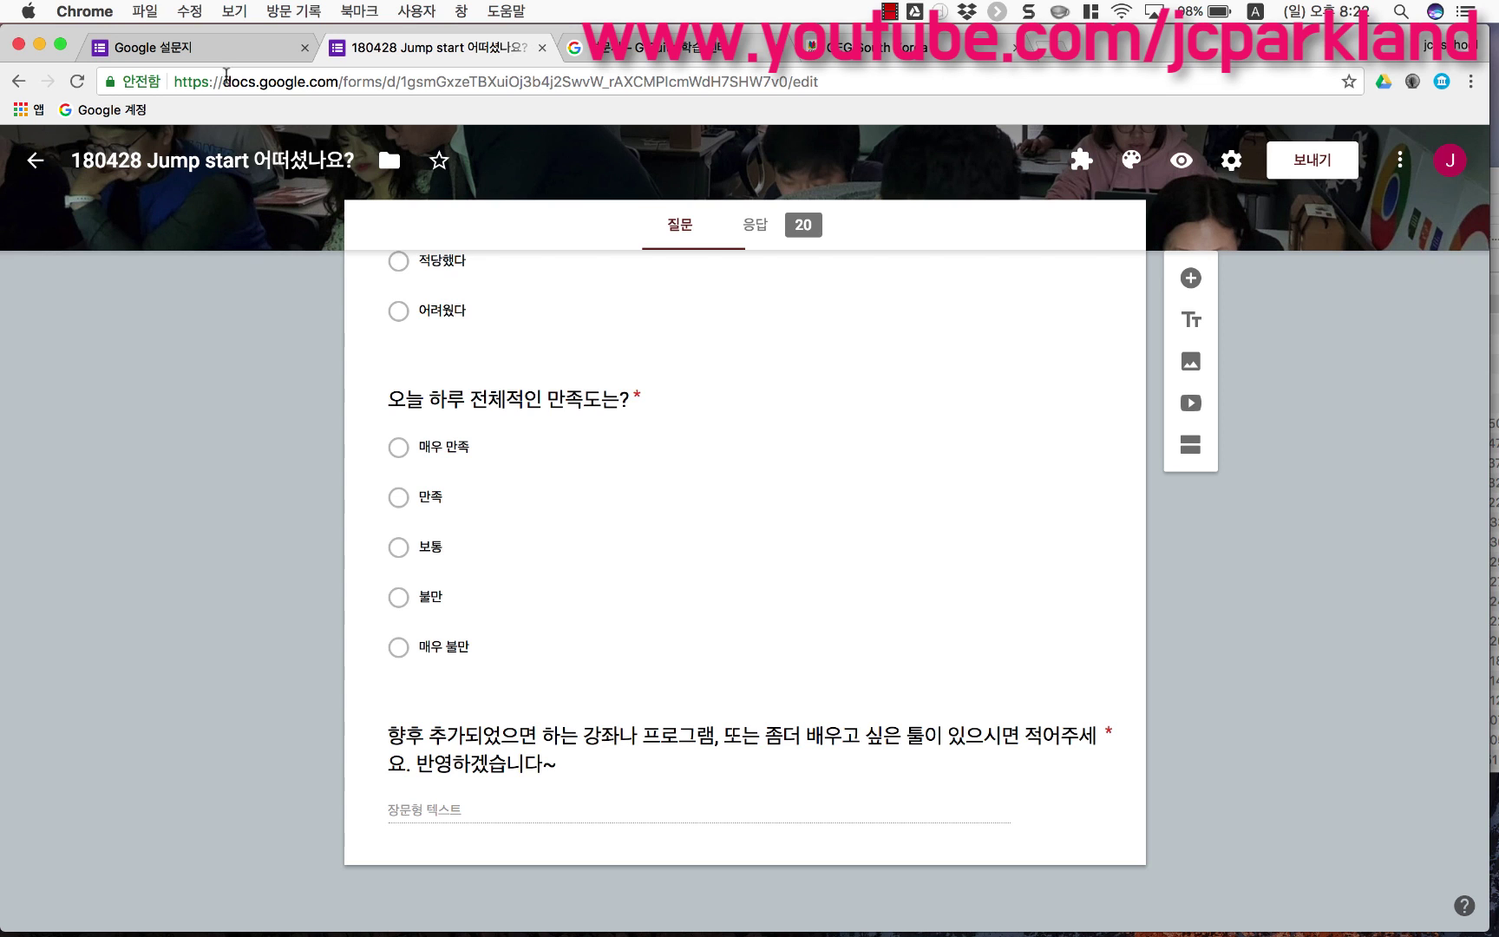
pyautogui.click(221, 54)
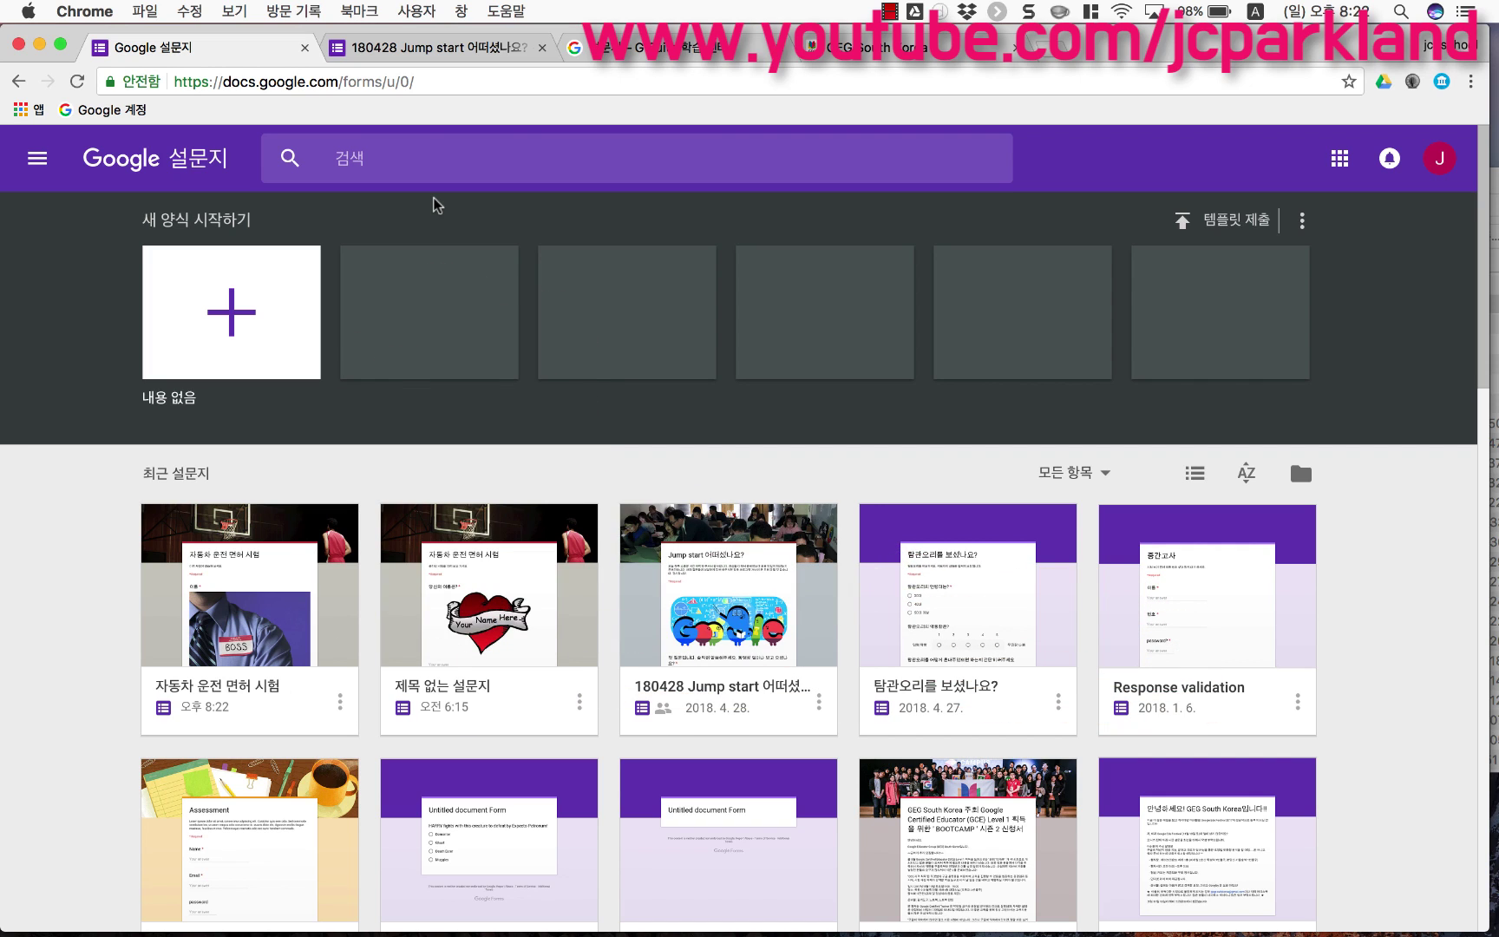
# Step: Browse the Learning Center's Forms section, then go back to the Google 설문지 home tab
pyautogui.click(688, 45)
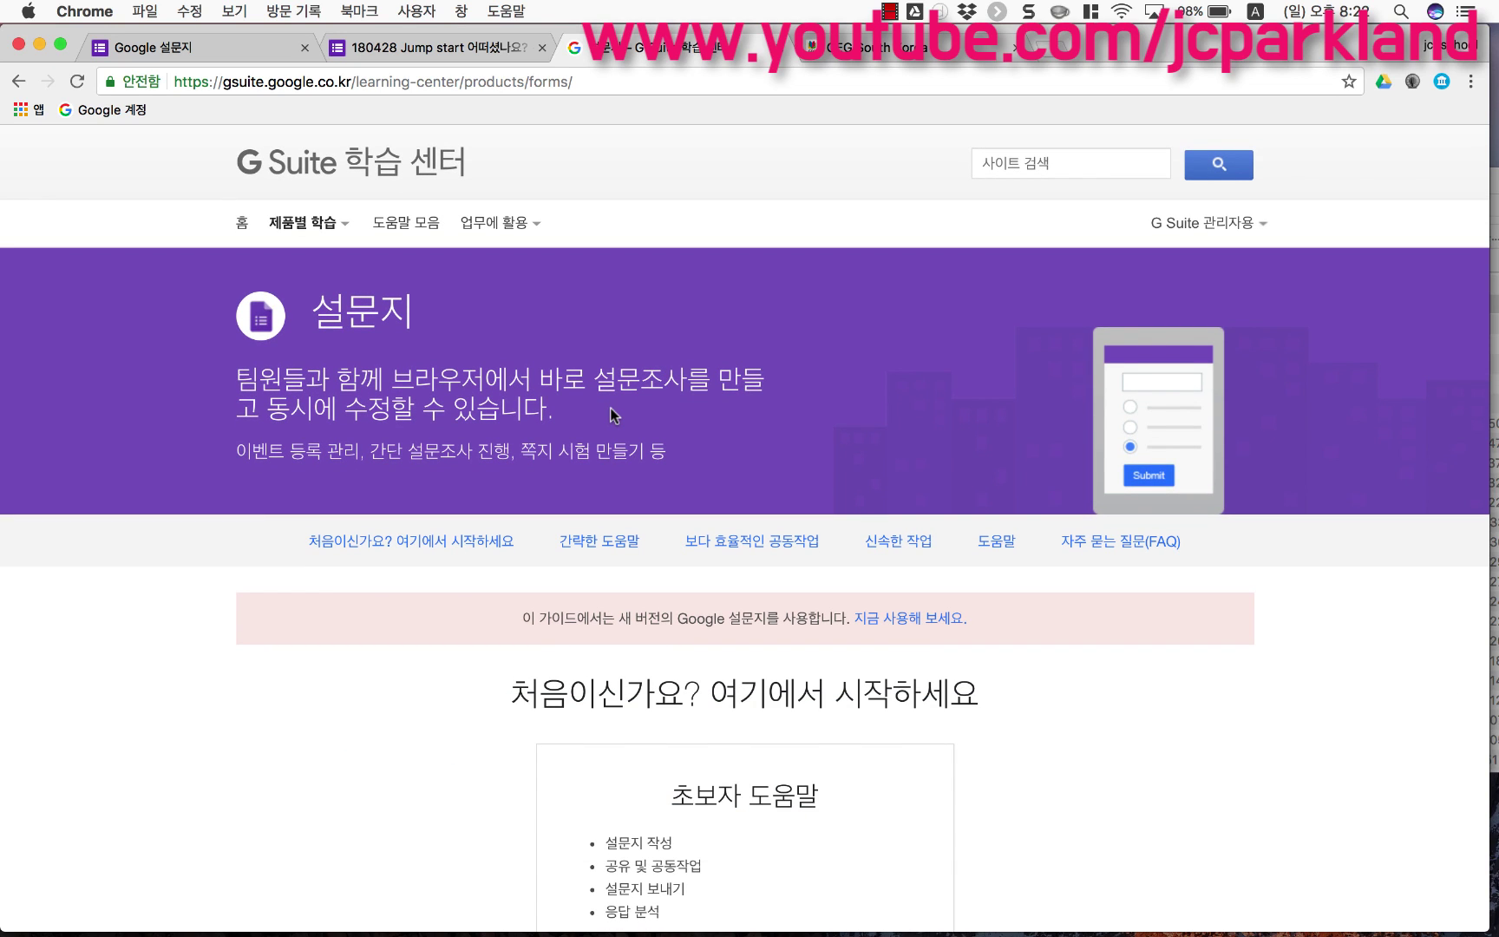
pyautogui.scroll(-1, 610, 408)
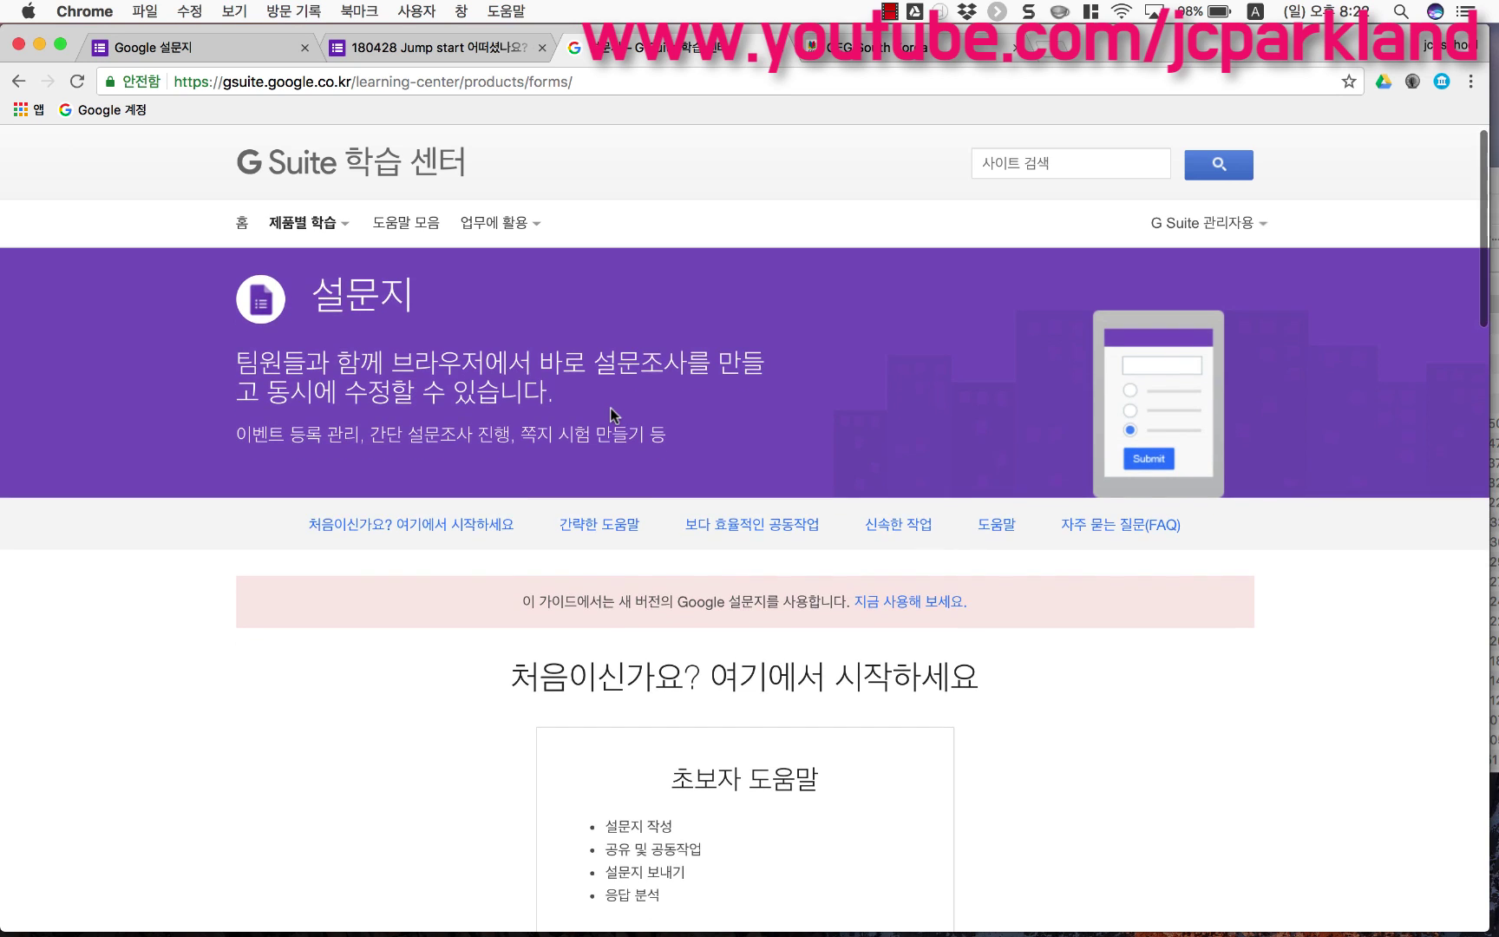
pyautogui.moveTo(329, 223)
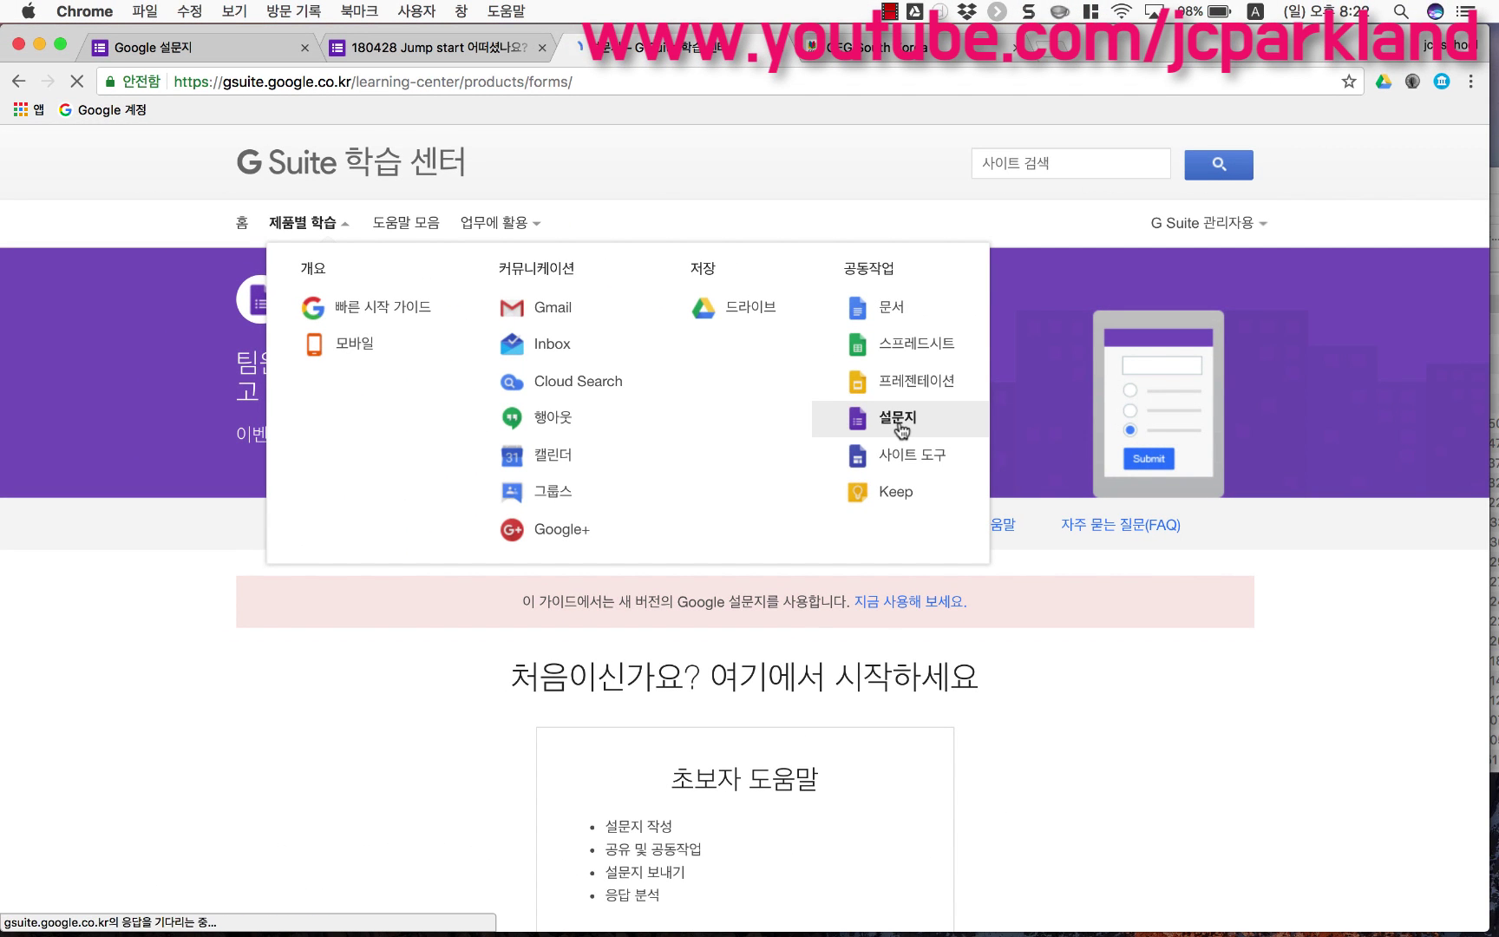
pyautogui.click(900, 424)
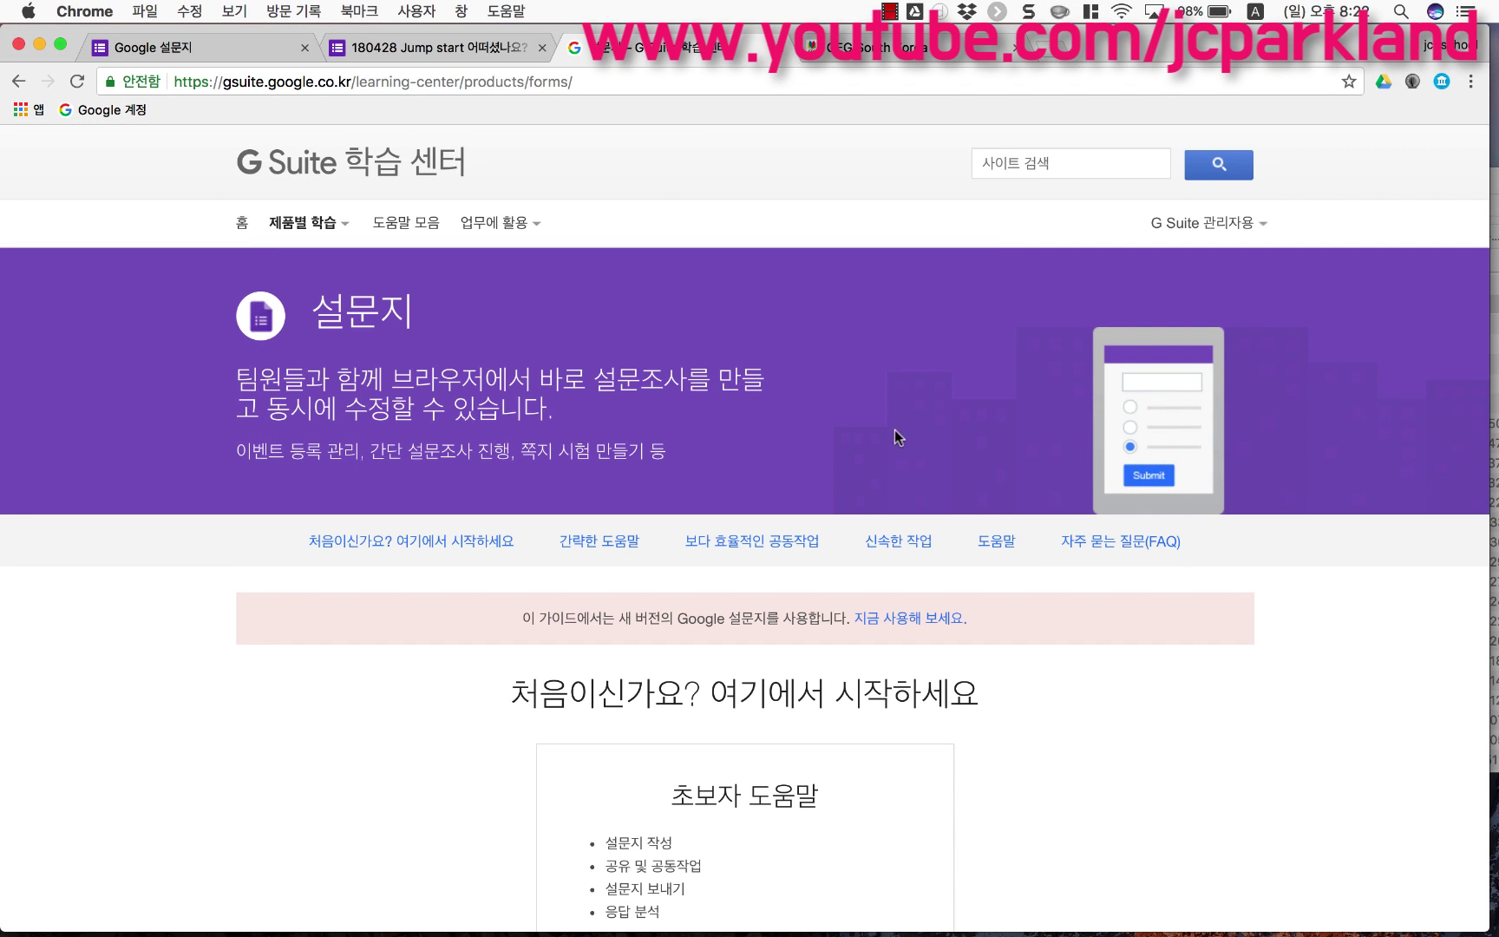
pyautogui.scroll(-10, 869, 527)
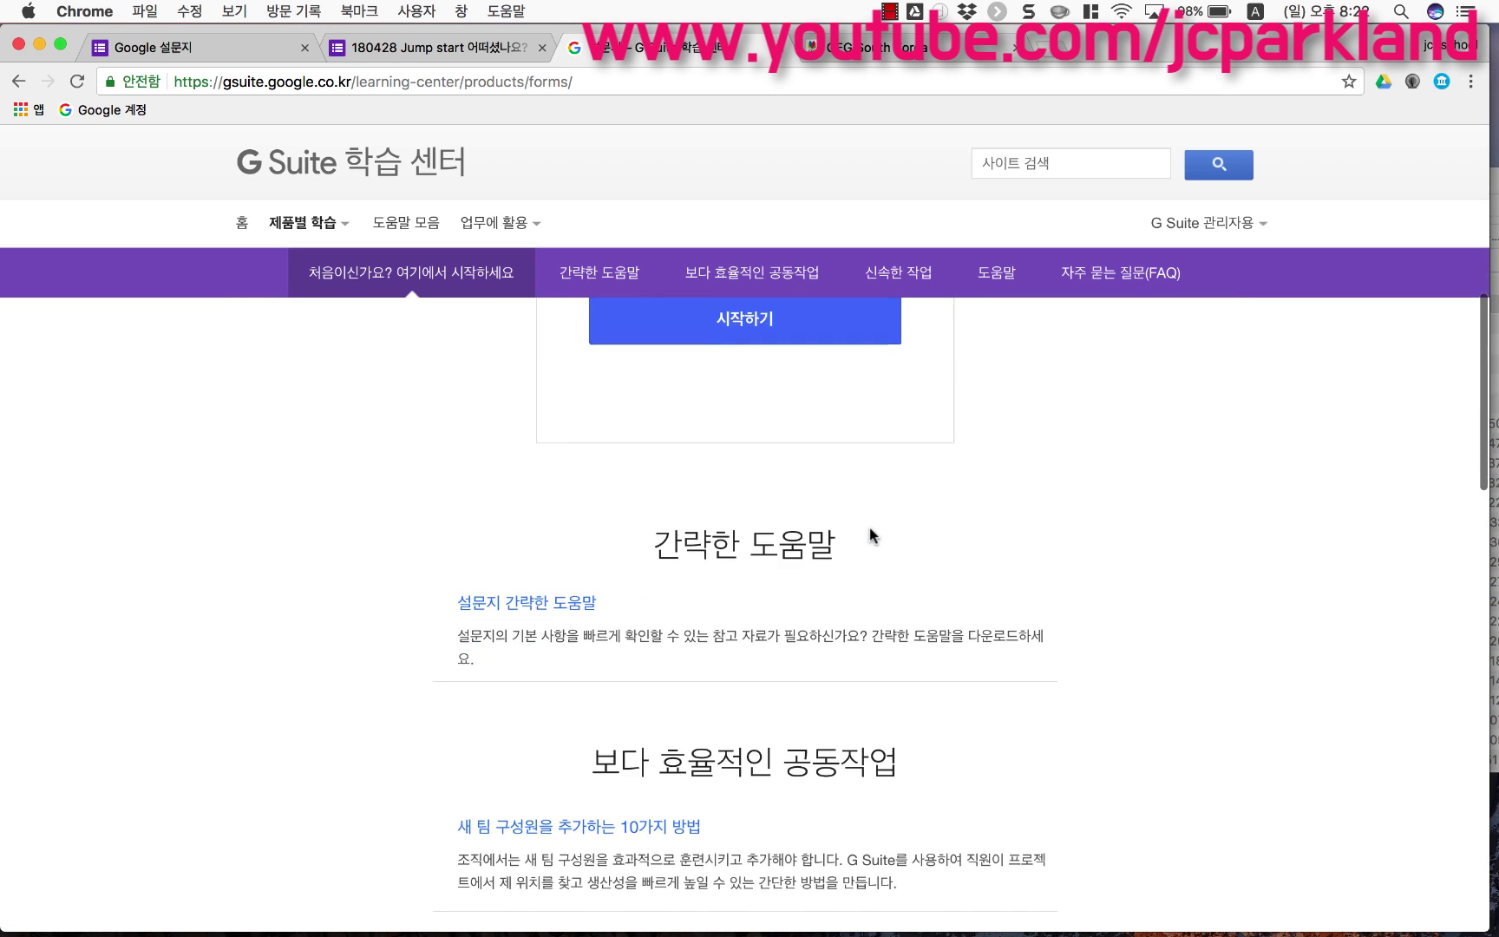
pyautogui.scroll(-10, 870, 530)
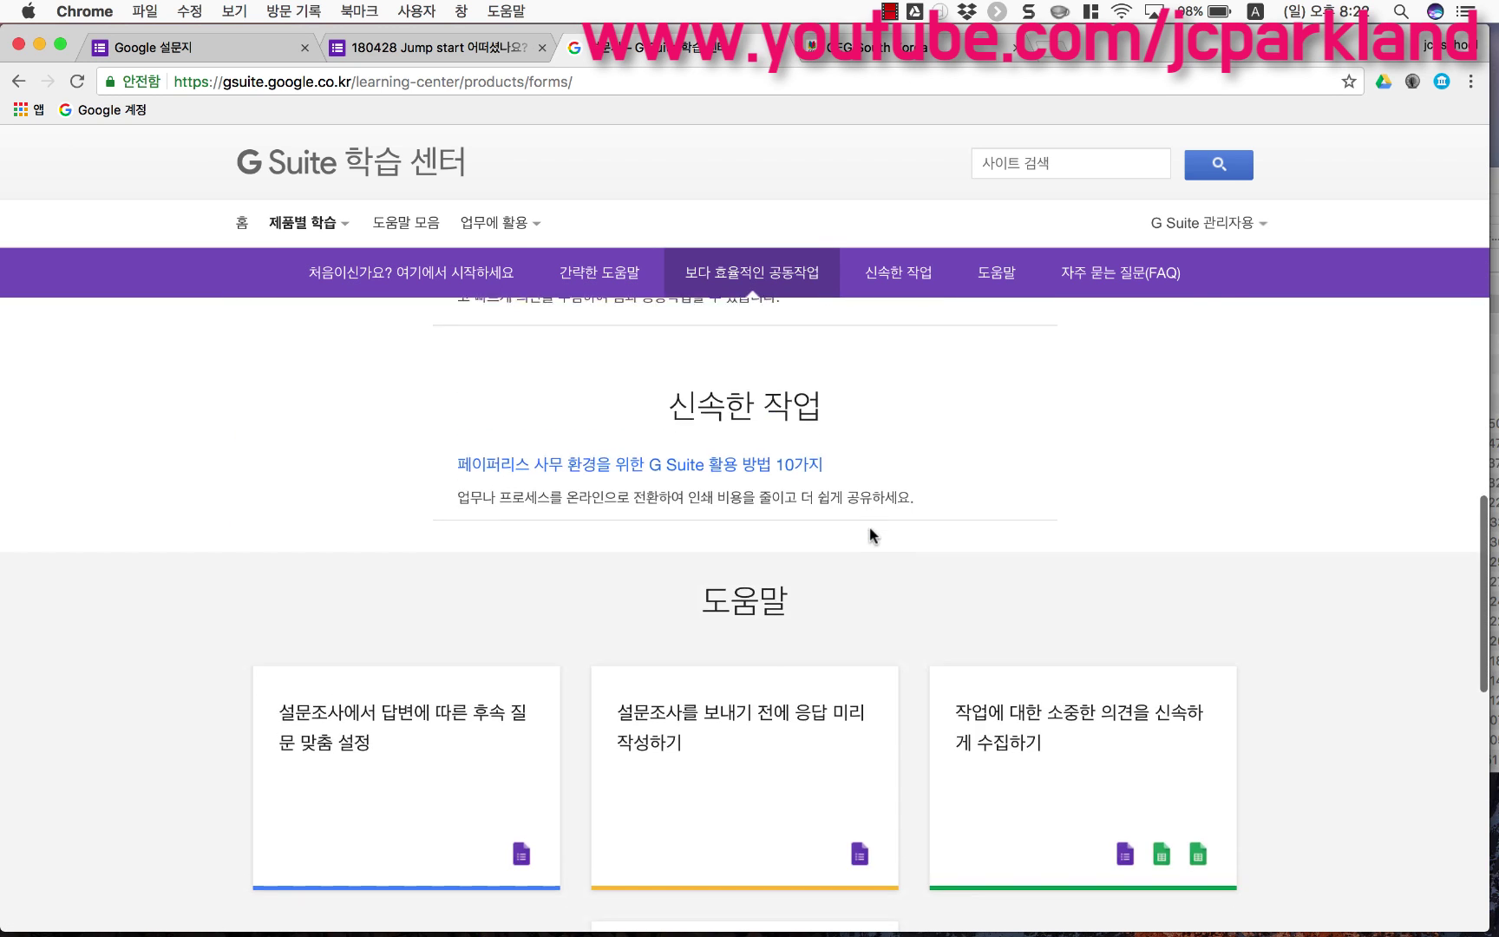
pyautogui.scroll(-3, 870, 528)
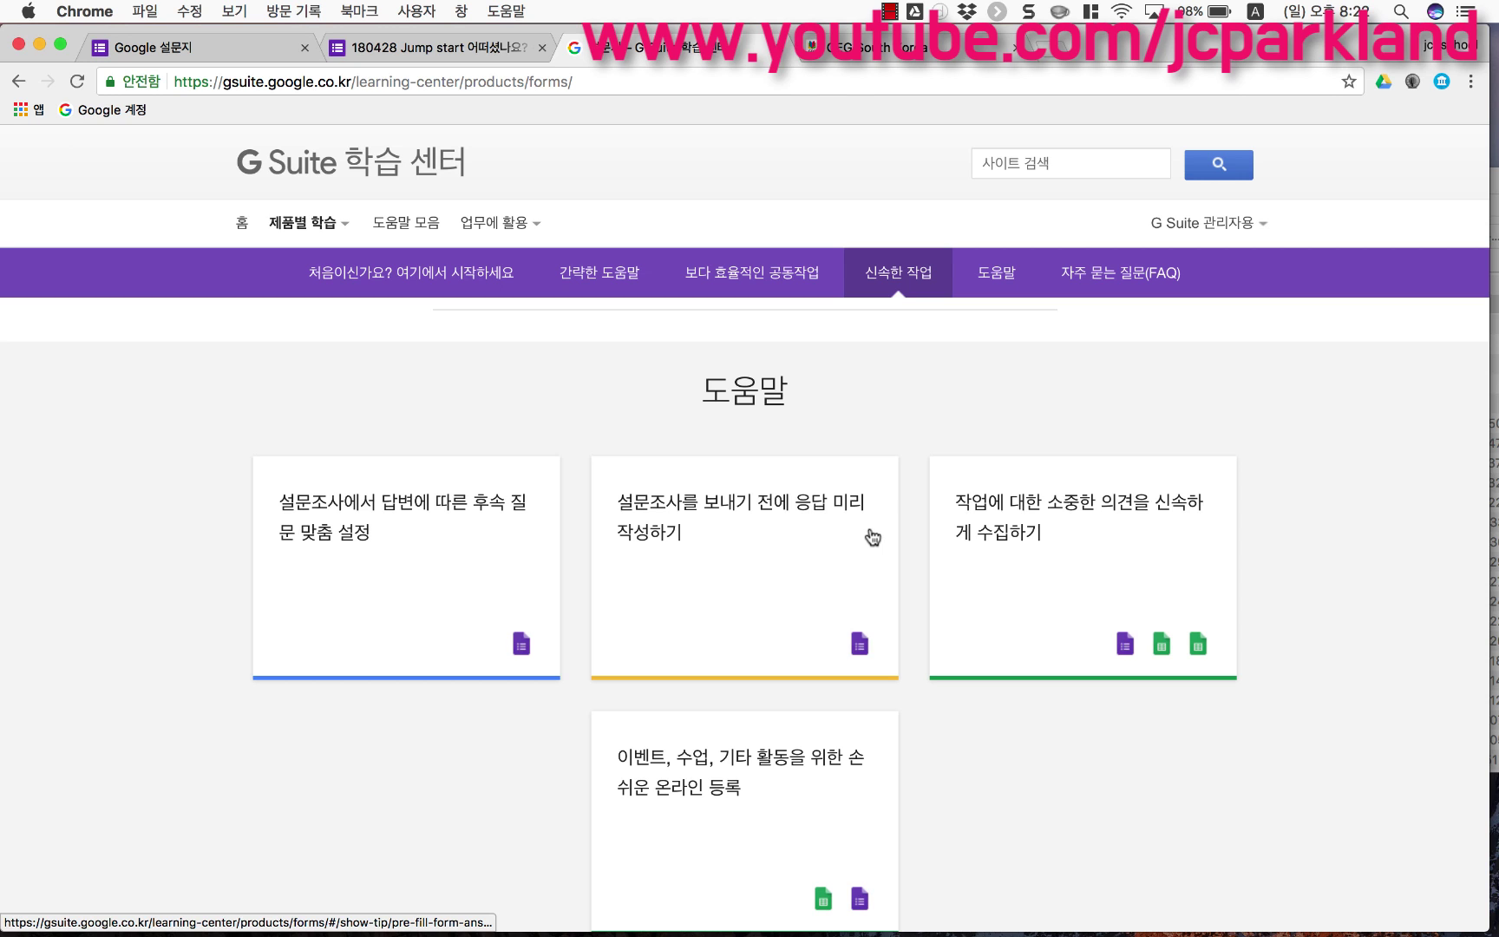
pyautogui.scroll(10, 871, 538)
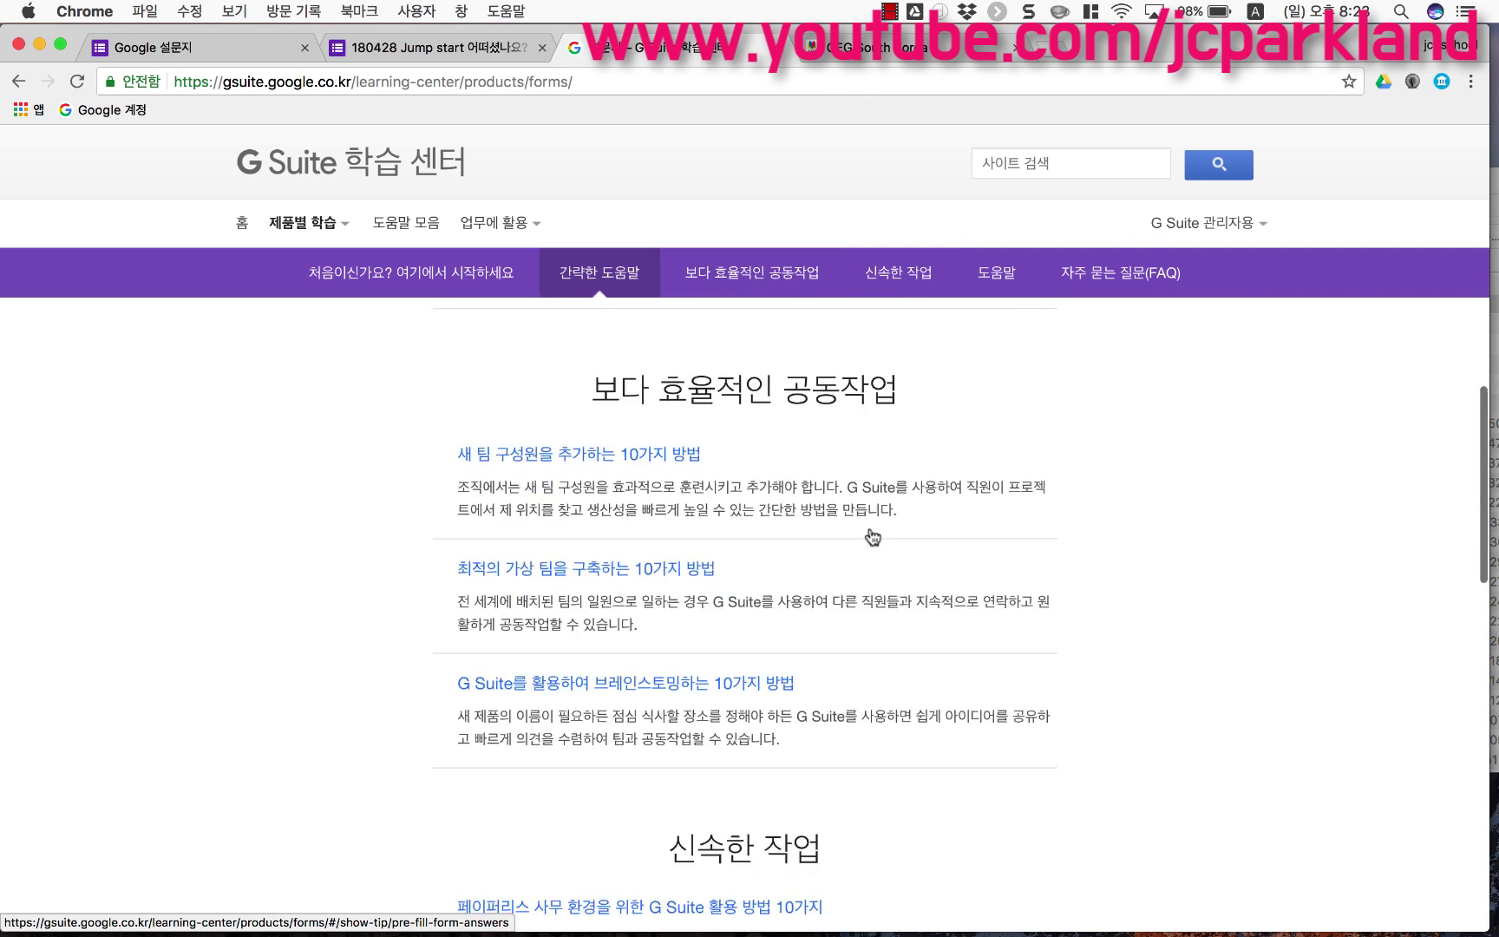
pyautogui.scroll(15, 872, 536)
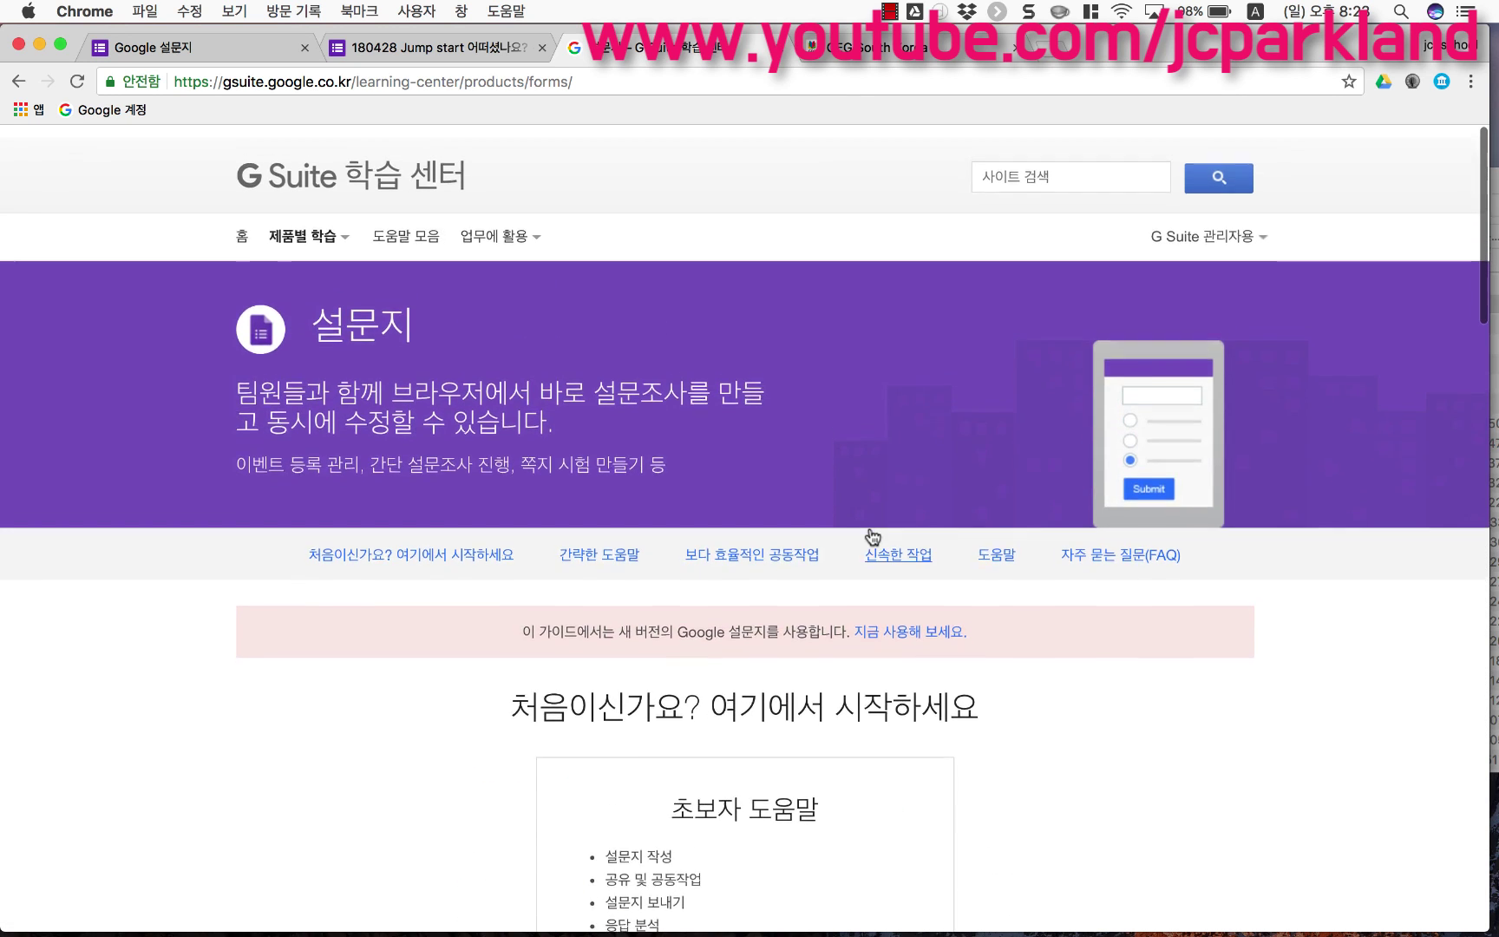
pyautogui.click(240, 54)
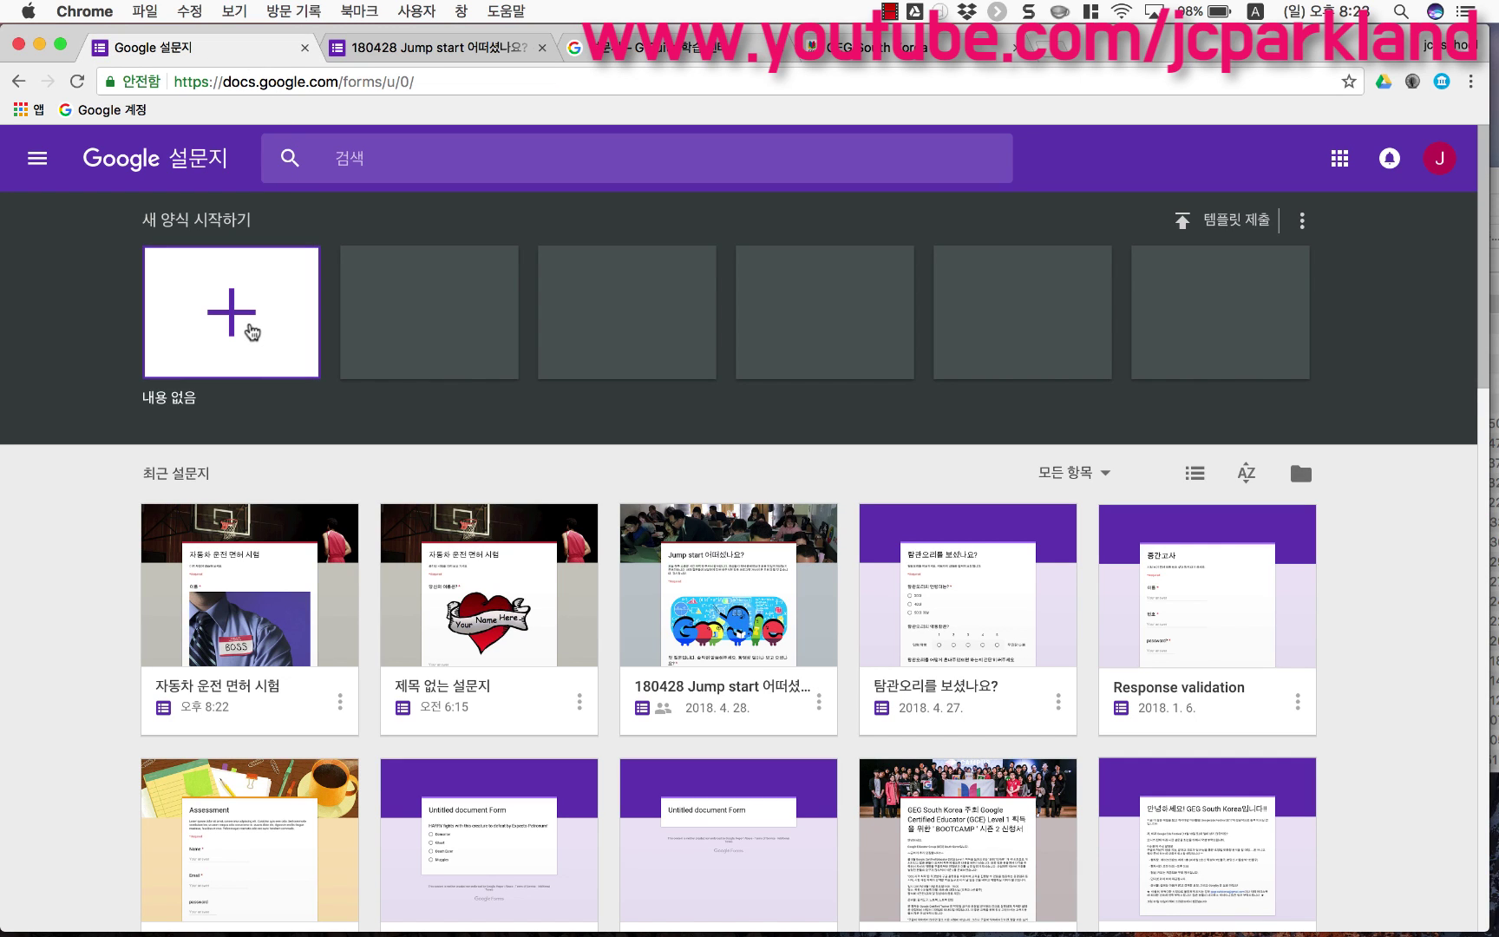
# Step: Create a blank form titled '자동차 운전' with the description '운전면허 대비 퀴즈입니다.'
pyautogui.click(252, 331)
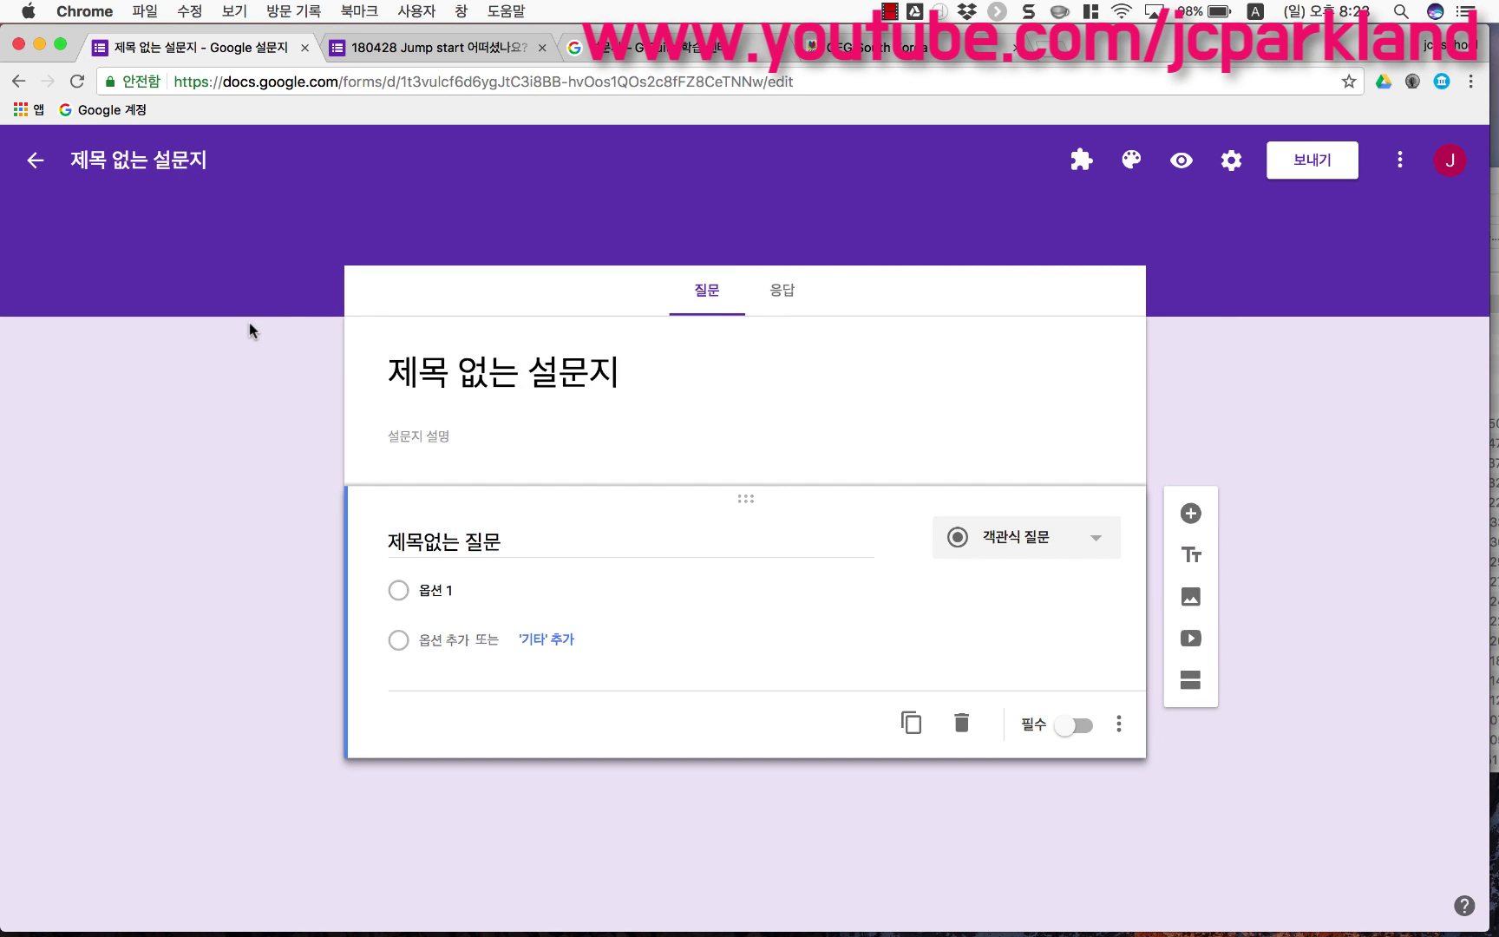
pyautogui.click(413, 365)
pyautogui.write('d')
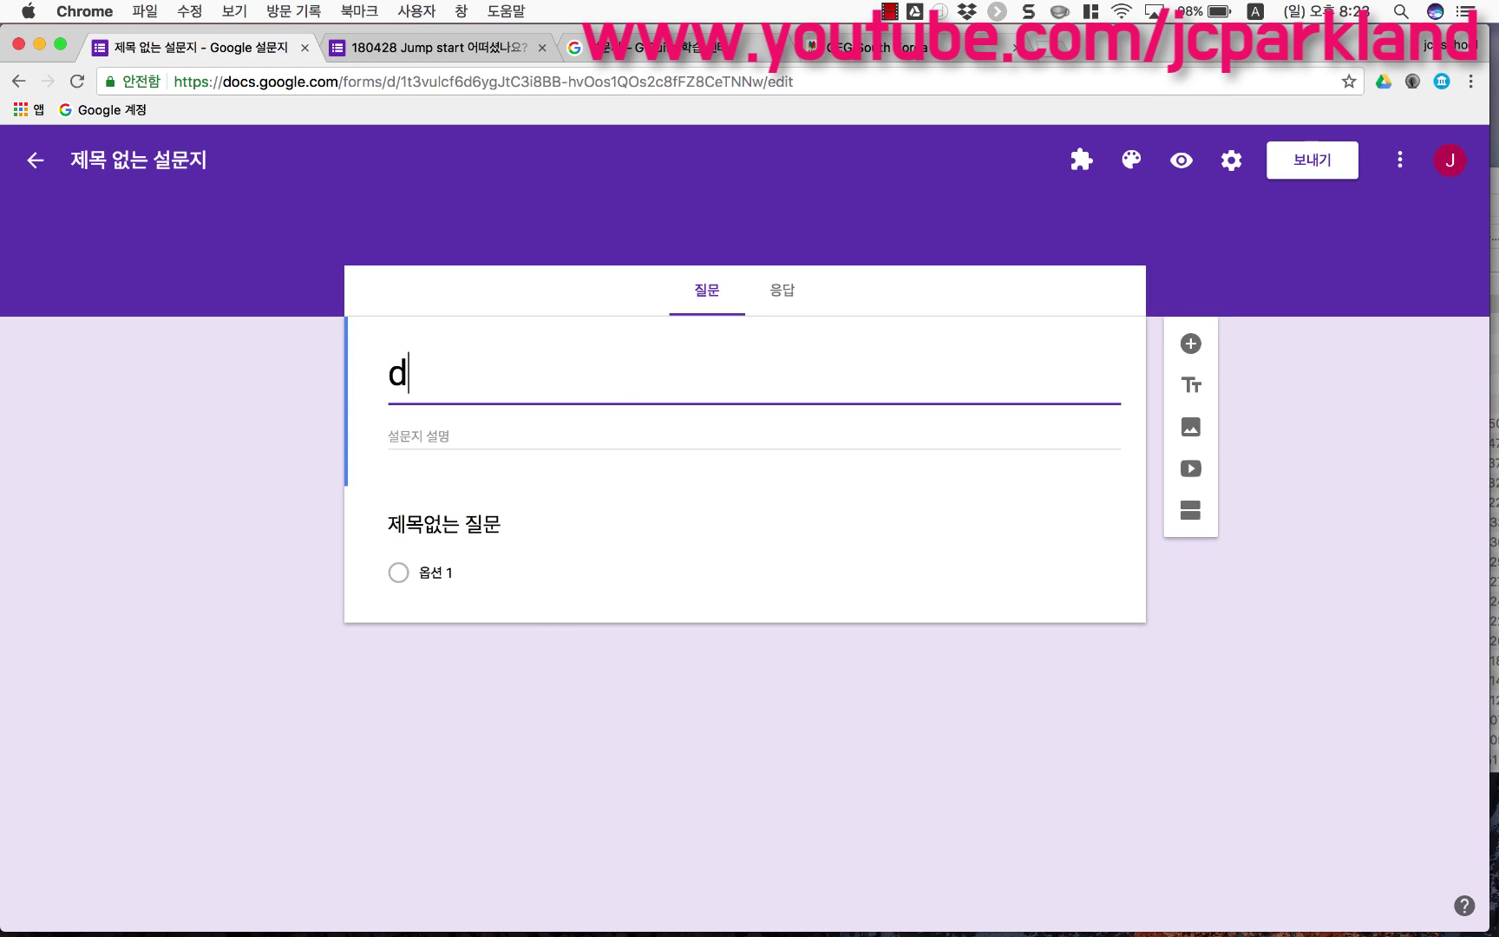
pyautogui.press('BackSpace')
pyautogui.hotkey('ctrl', 'space')
pyautogui.write('자동차 ')
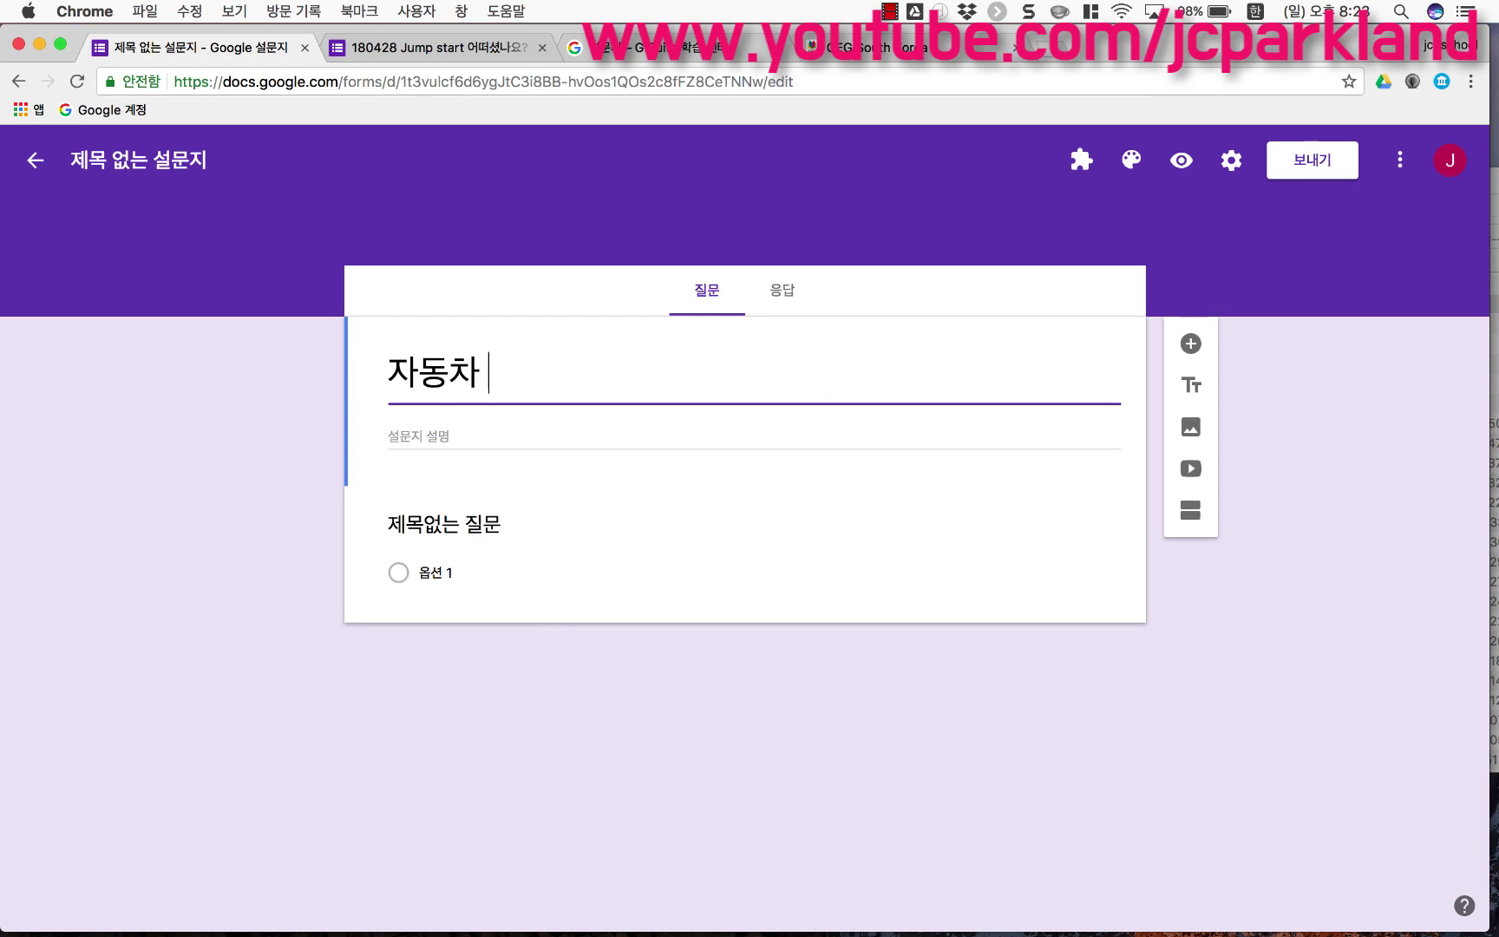
pyautogui.write('윷전')
pyautogui.click(401, 431)
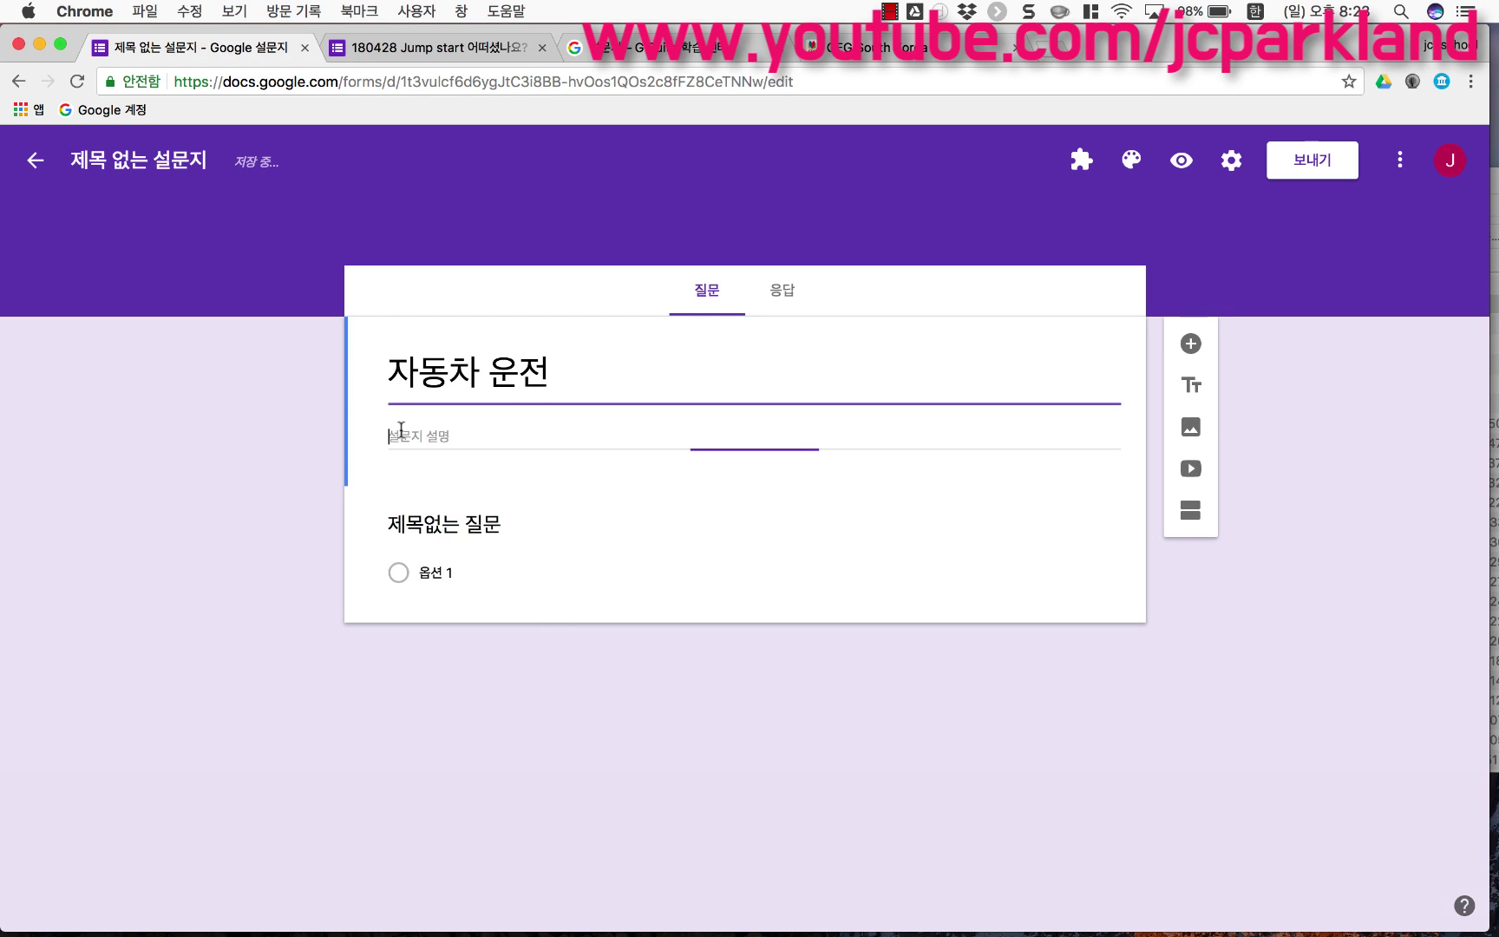
pyautogui.write('운전면허')
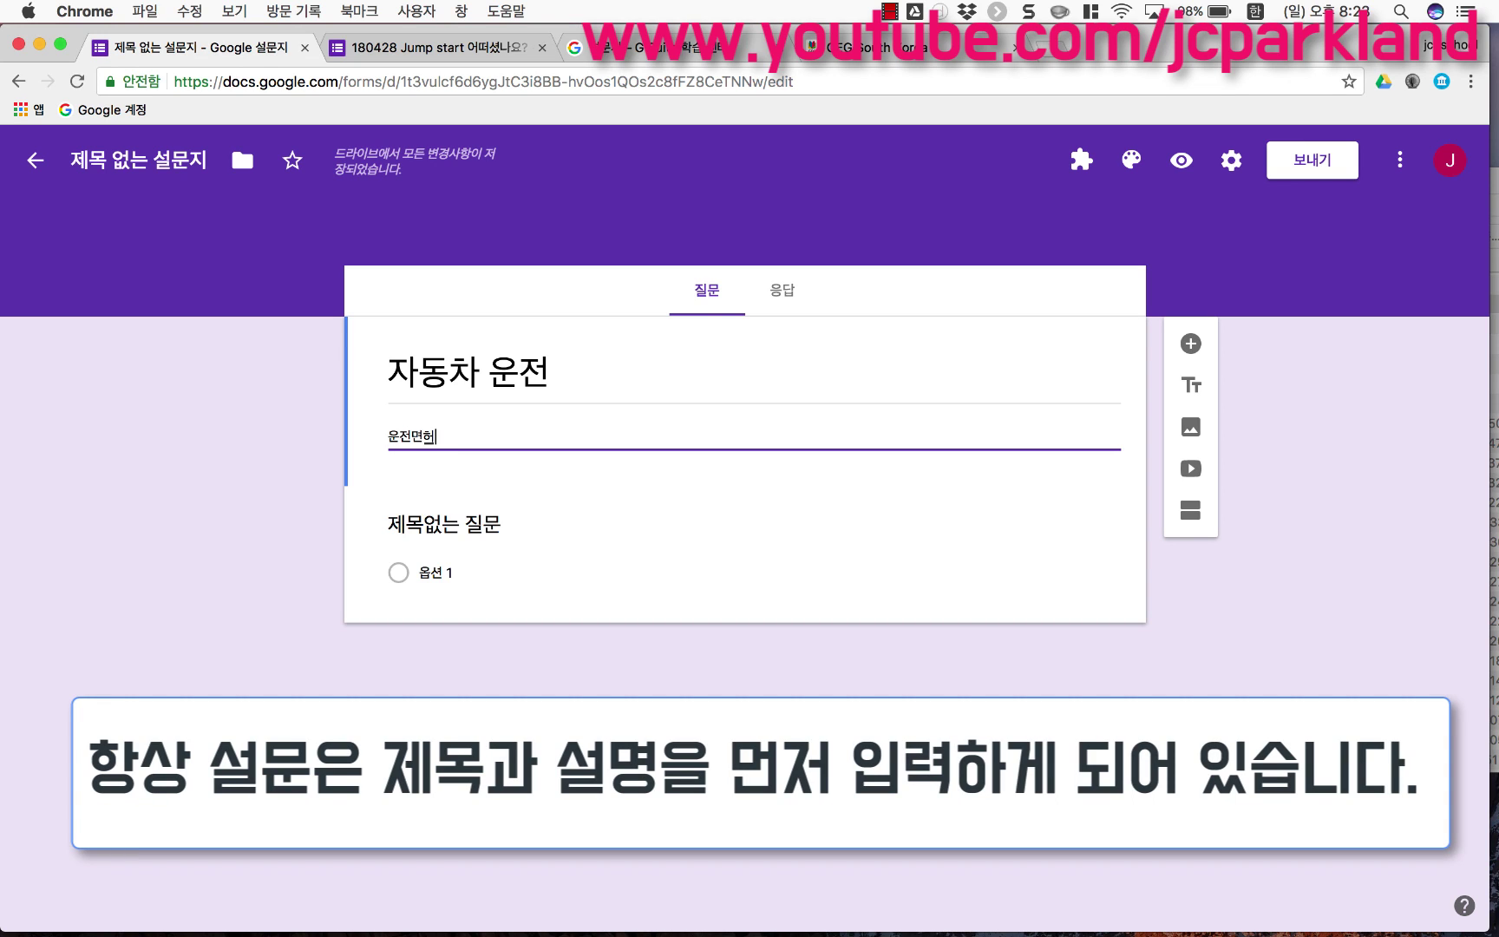
pyautogui.write(' 디비 퀴즈입')
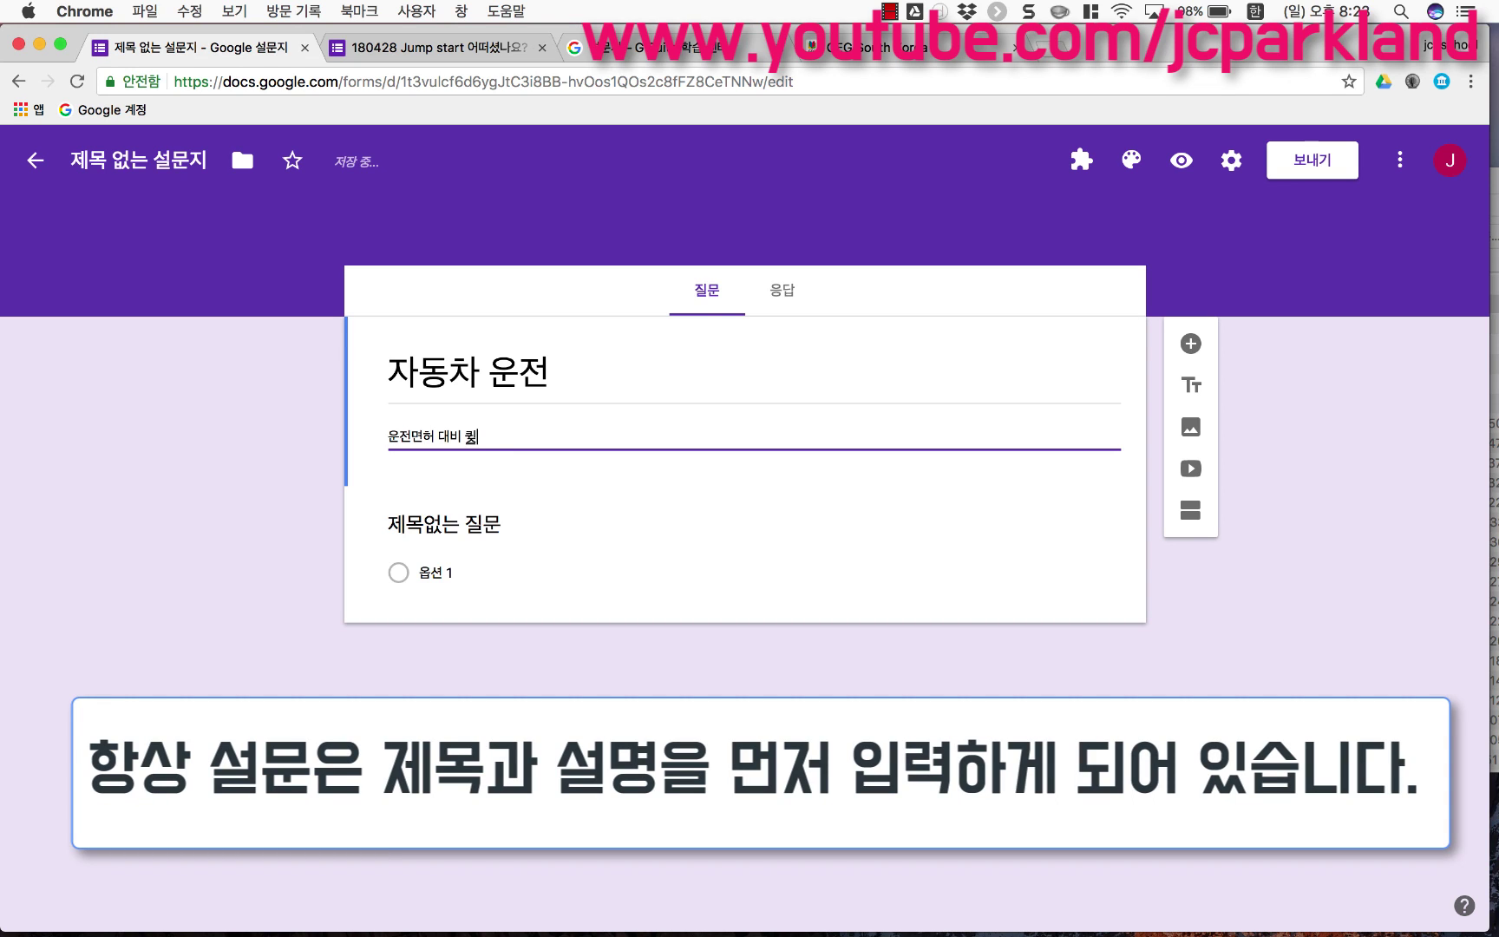
pyautogui.write('니다.')
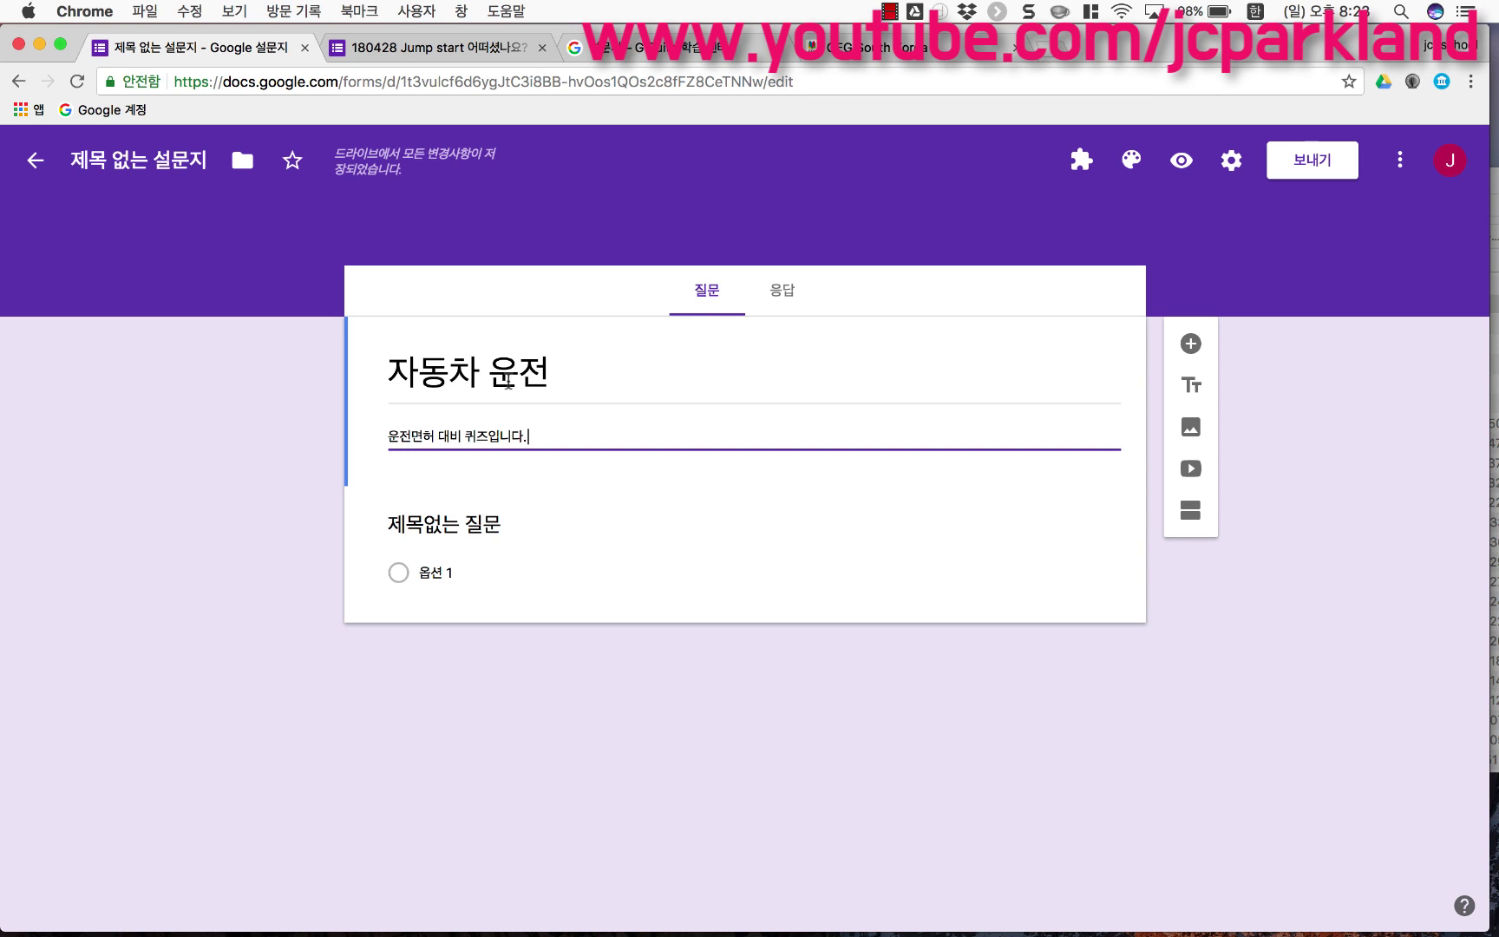
# Step: Prefix the form file name with '180507' so it reads '180507 자동차 운전'
pyautogui.tripleClick(509, 382)
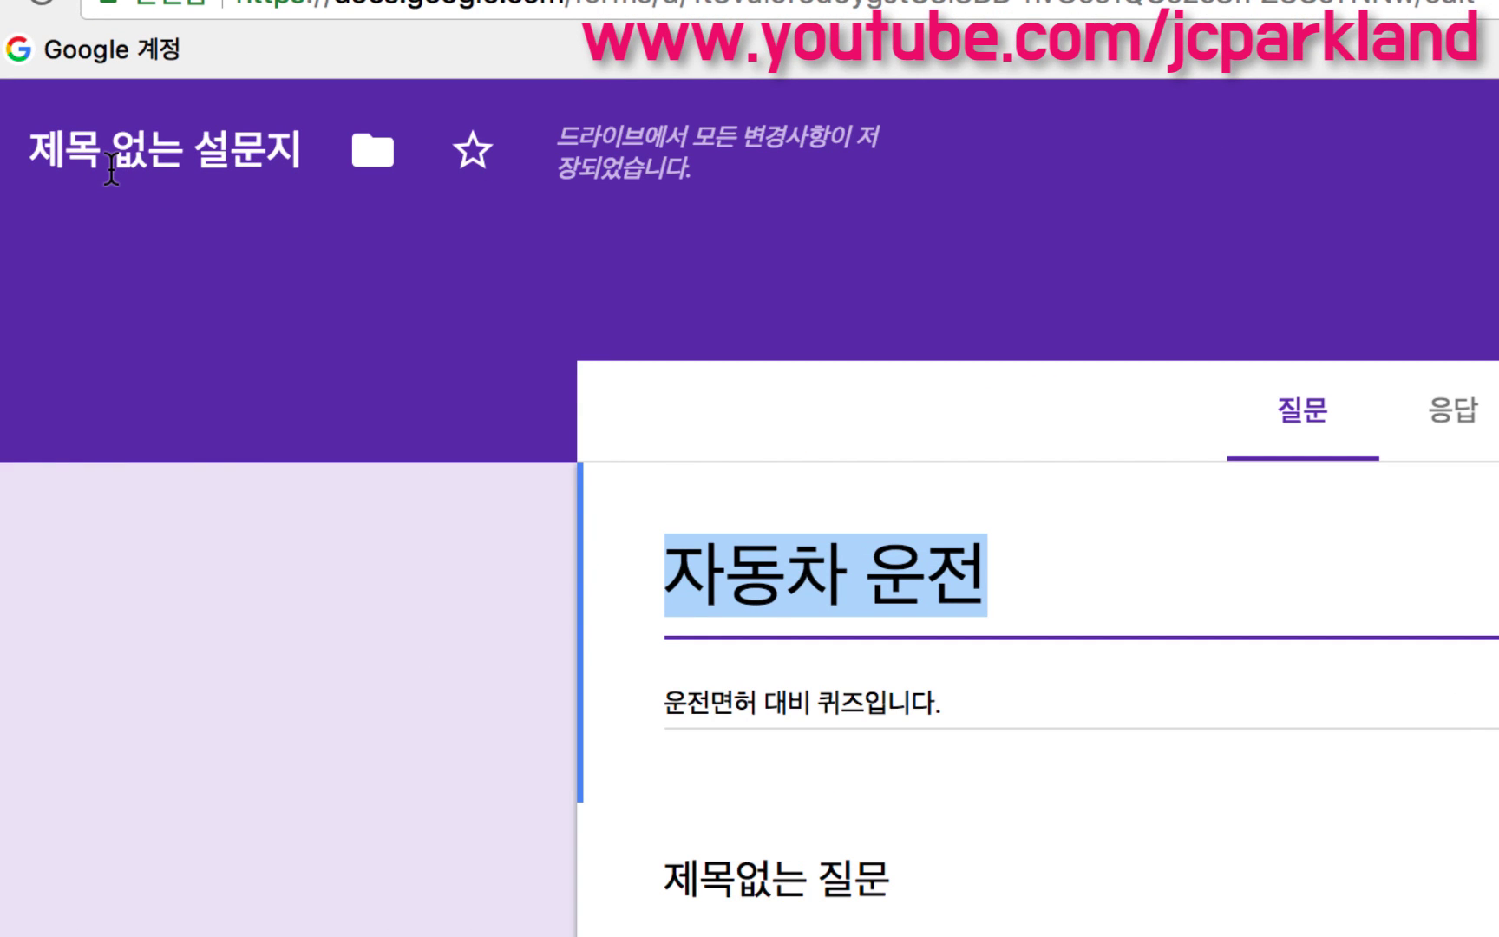
pyautogui.click(111, 167)
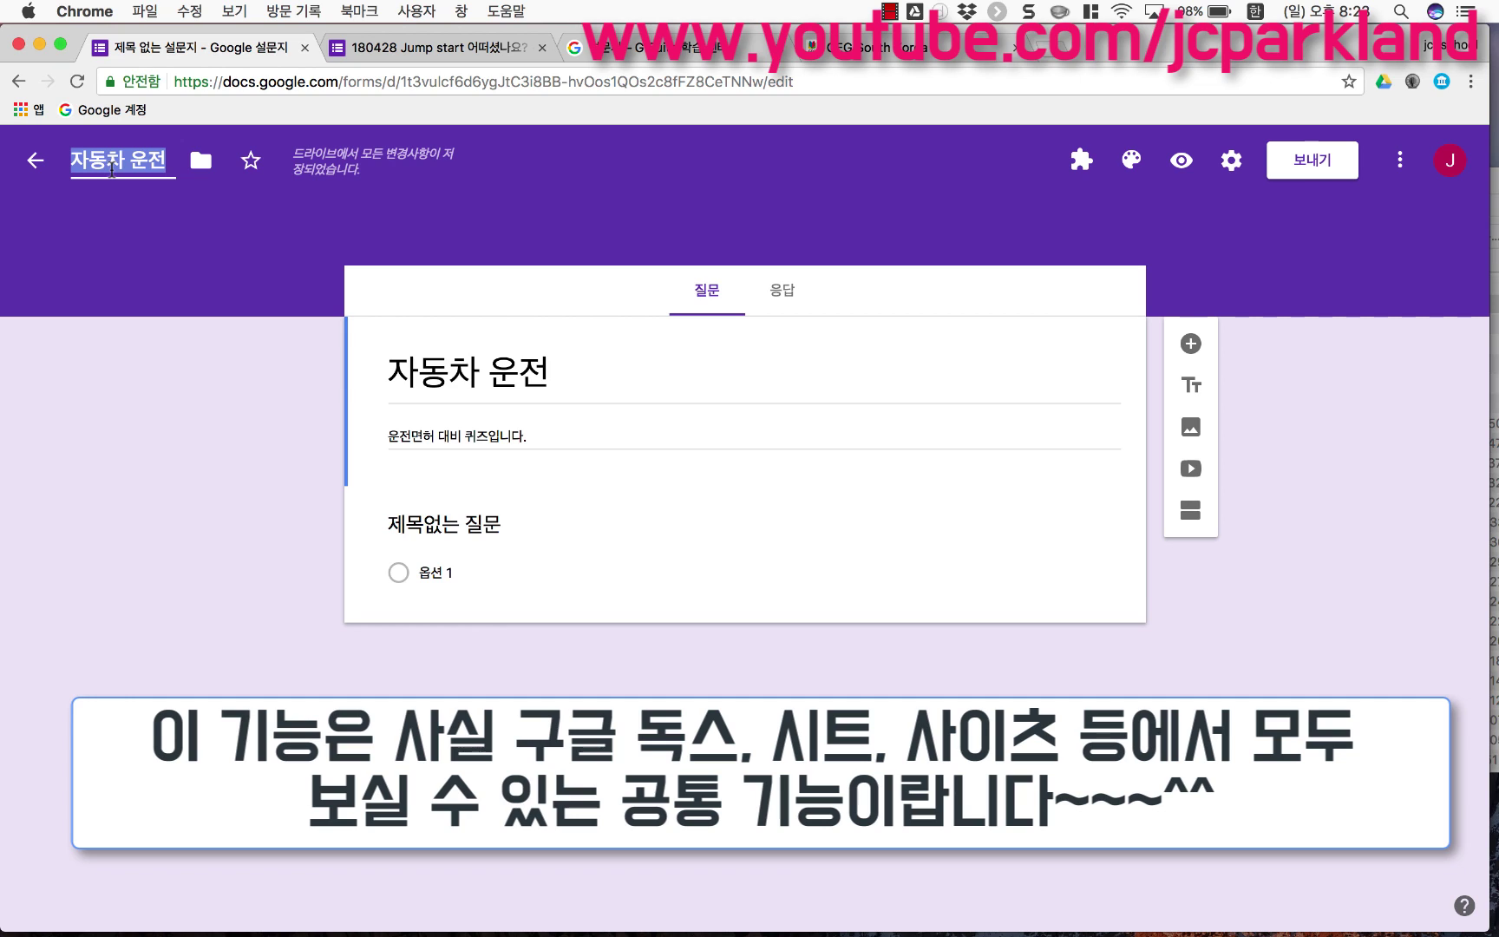
pyautogui.tripleClick(408, 371)
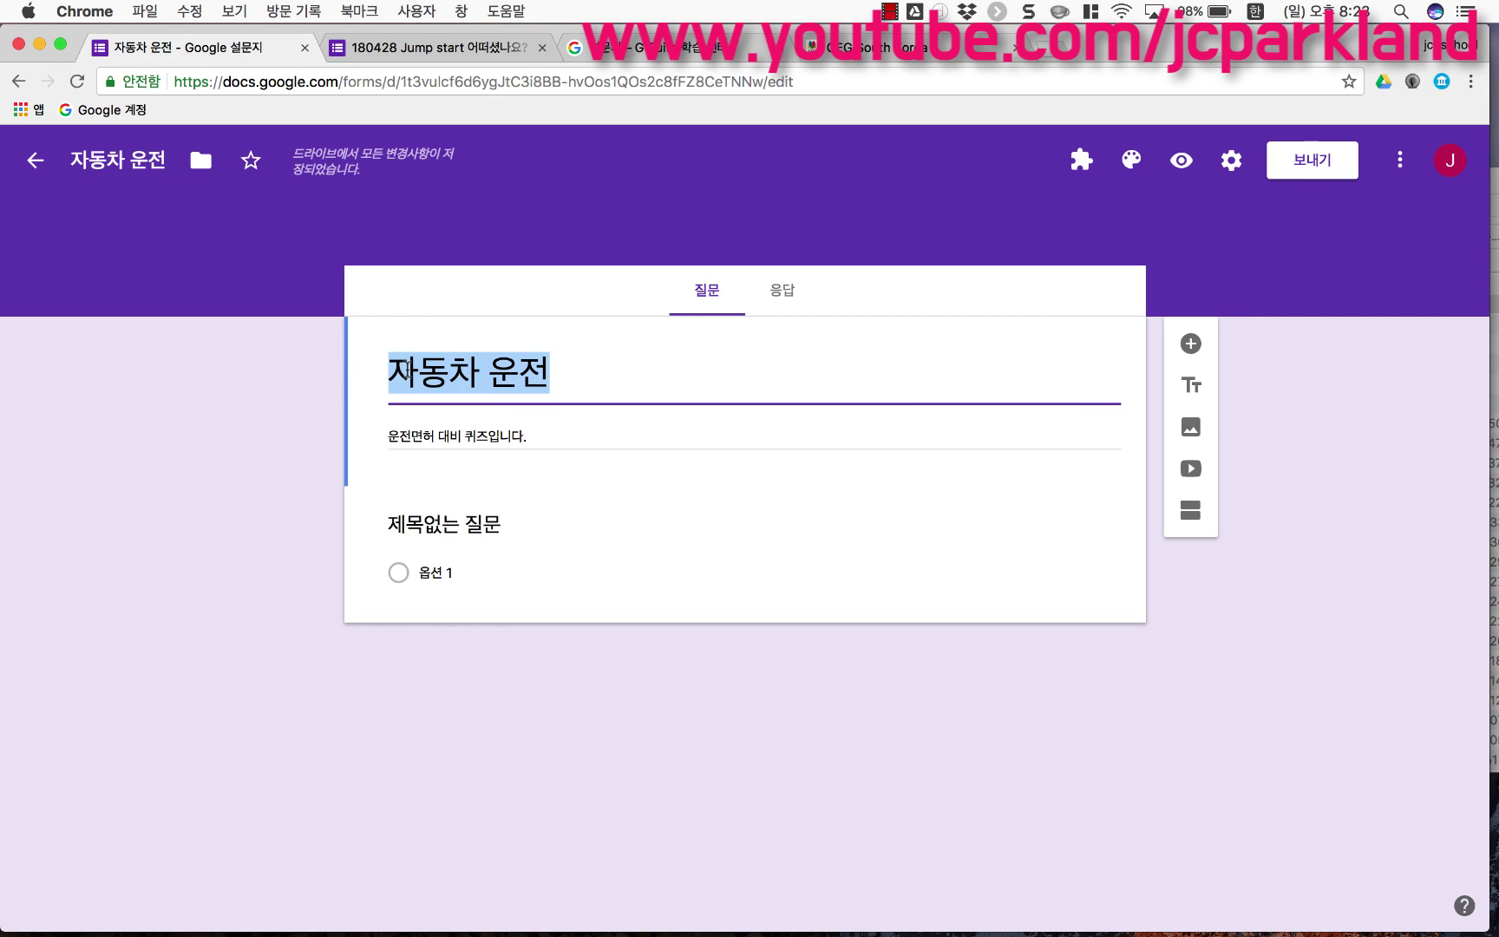
pyautogui.click(392, 371)
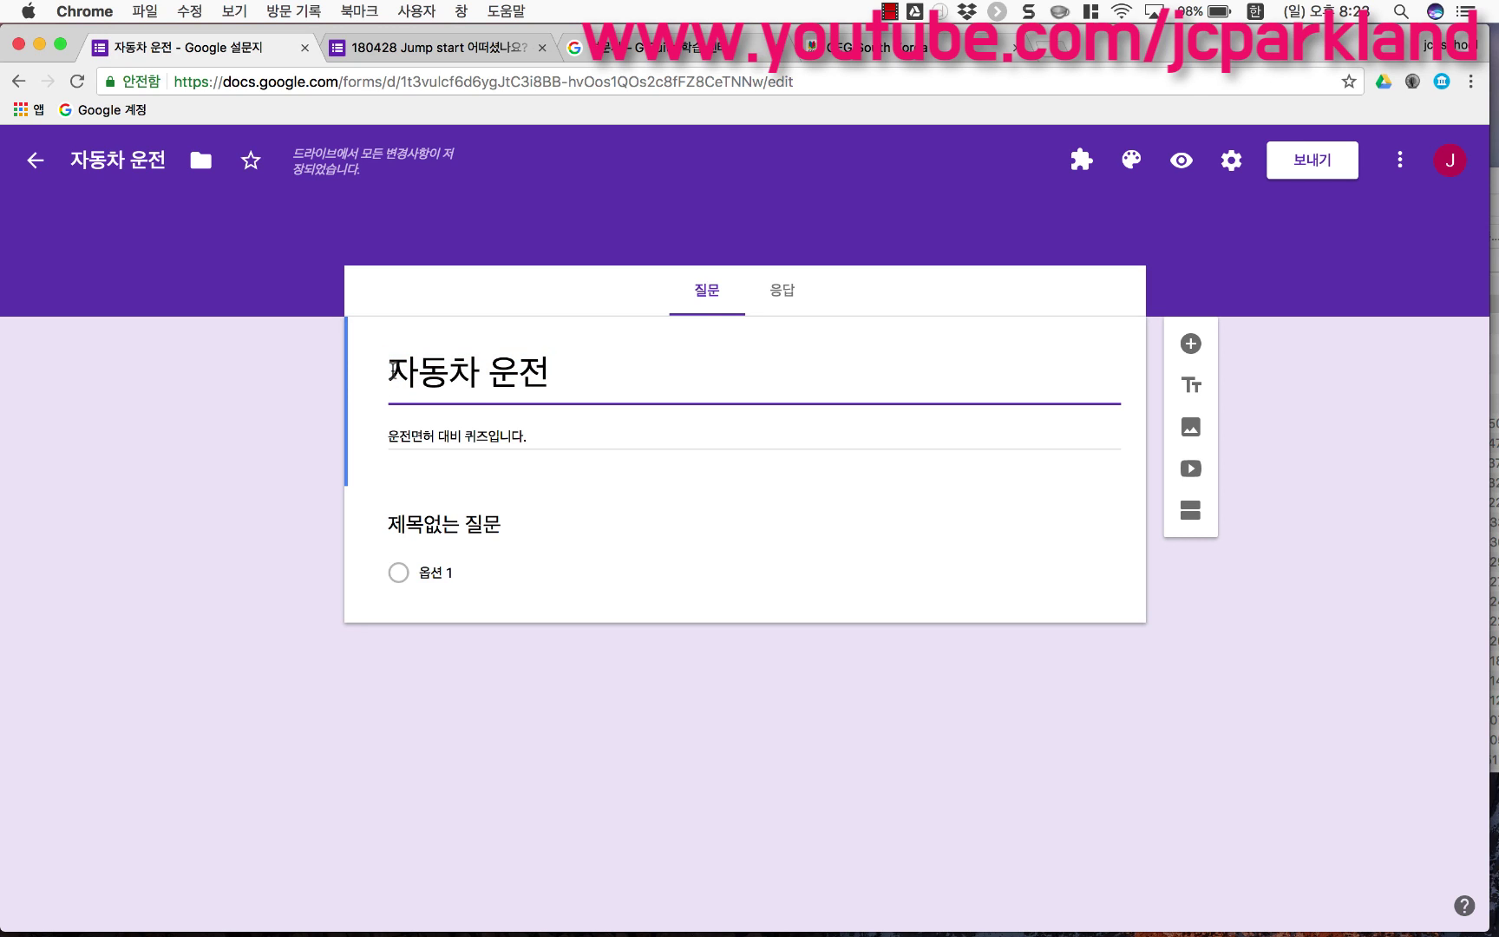
pyautogui.click(75, 163)
pyautogui.write('180507')
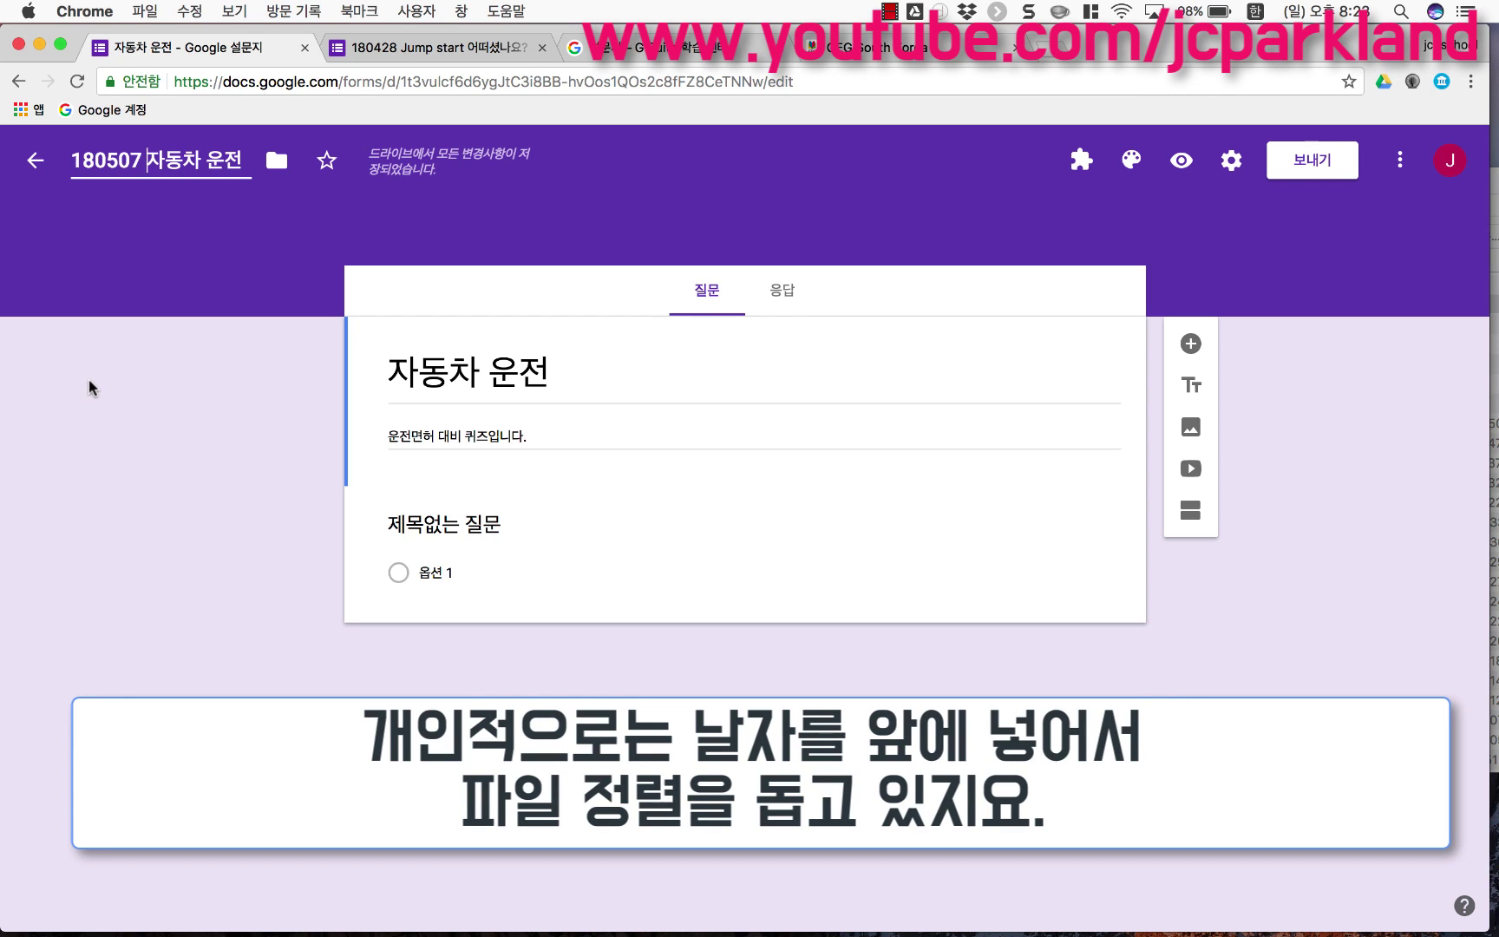
pyautogui.click(89, 380)
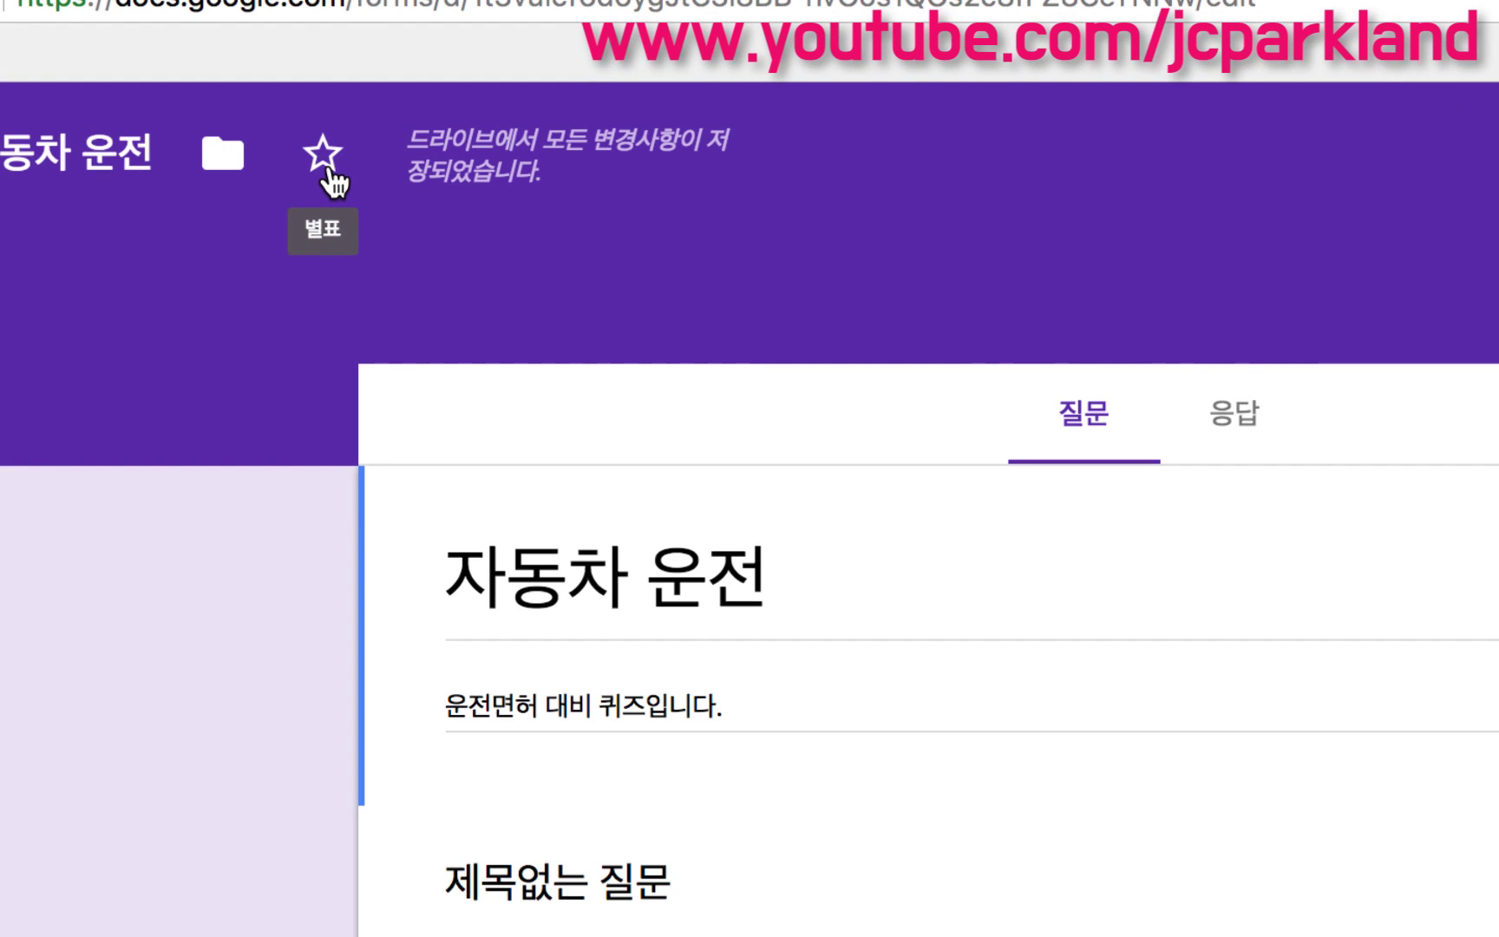
# Step: Star the '180507 자동차 운전' form, leaving it in its current Drive folder
pyautogui.click(328, 164)
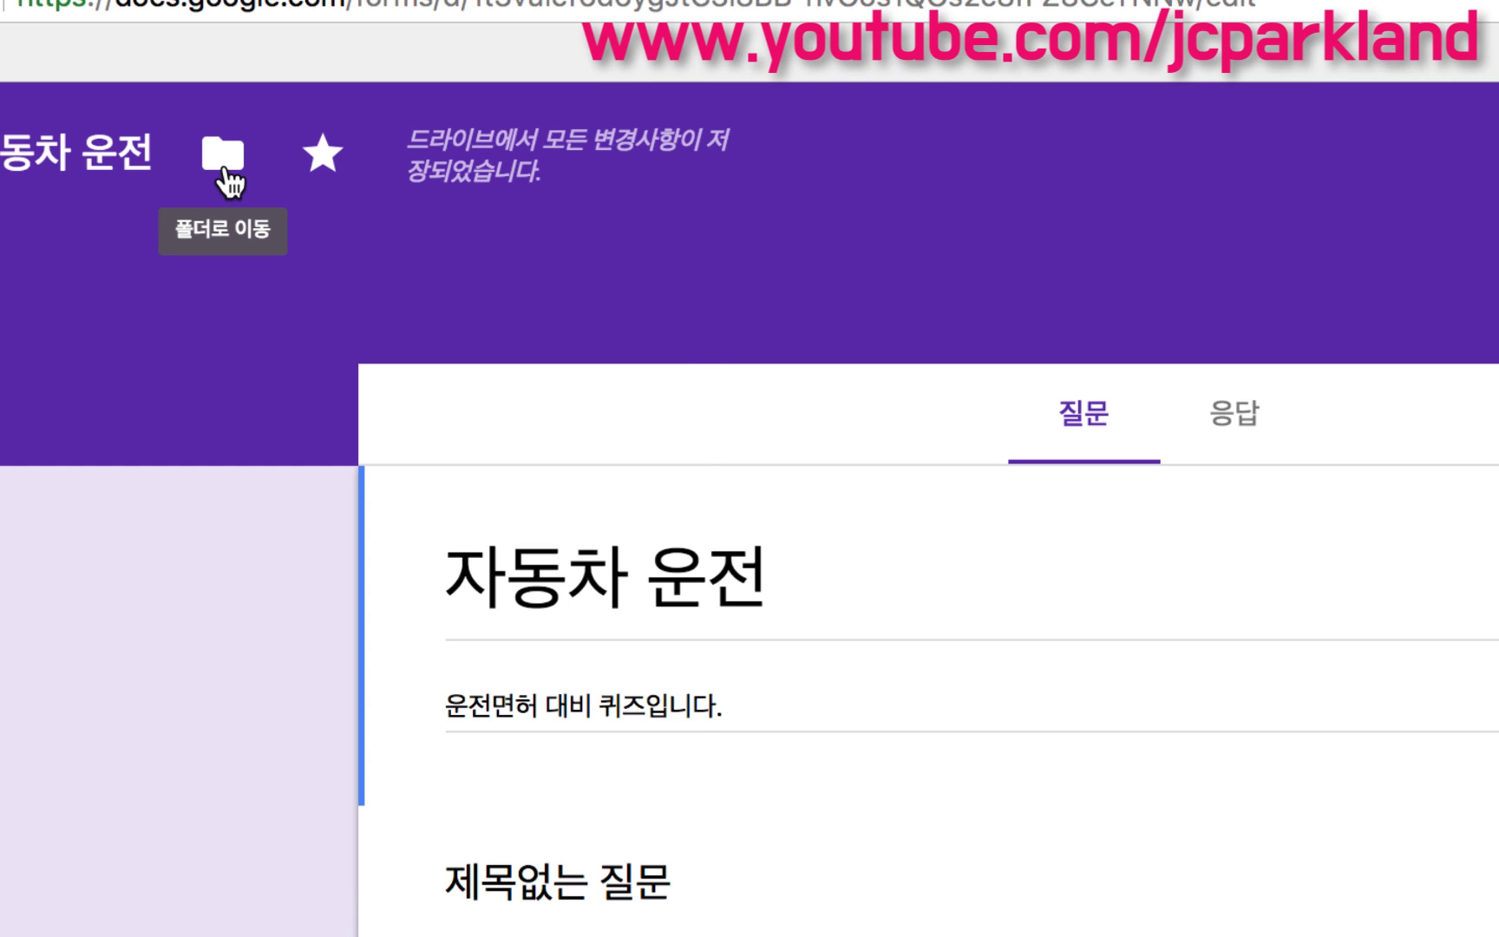
pyautogui.click(227, 178)
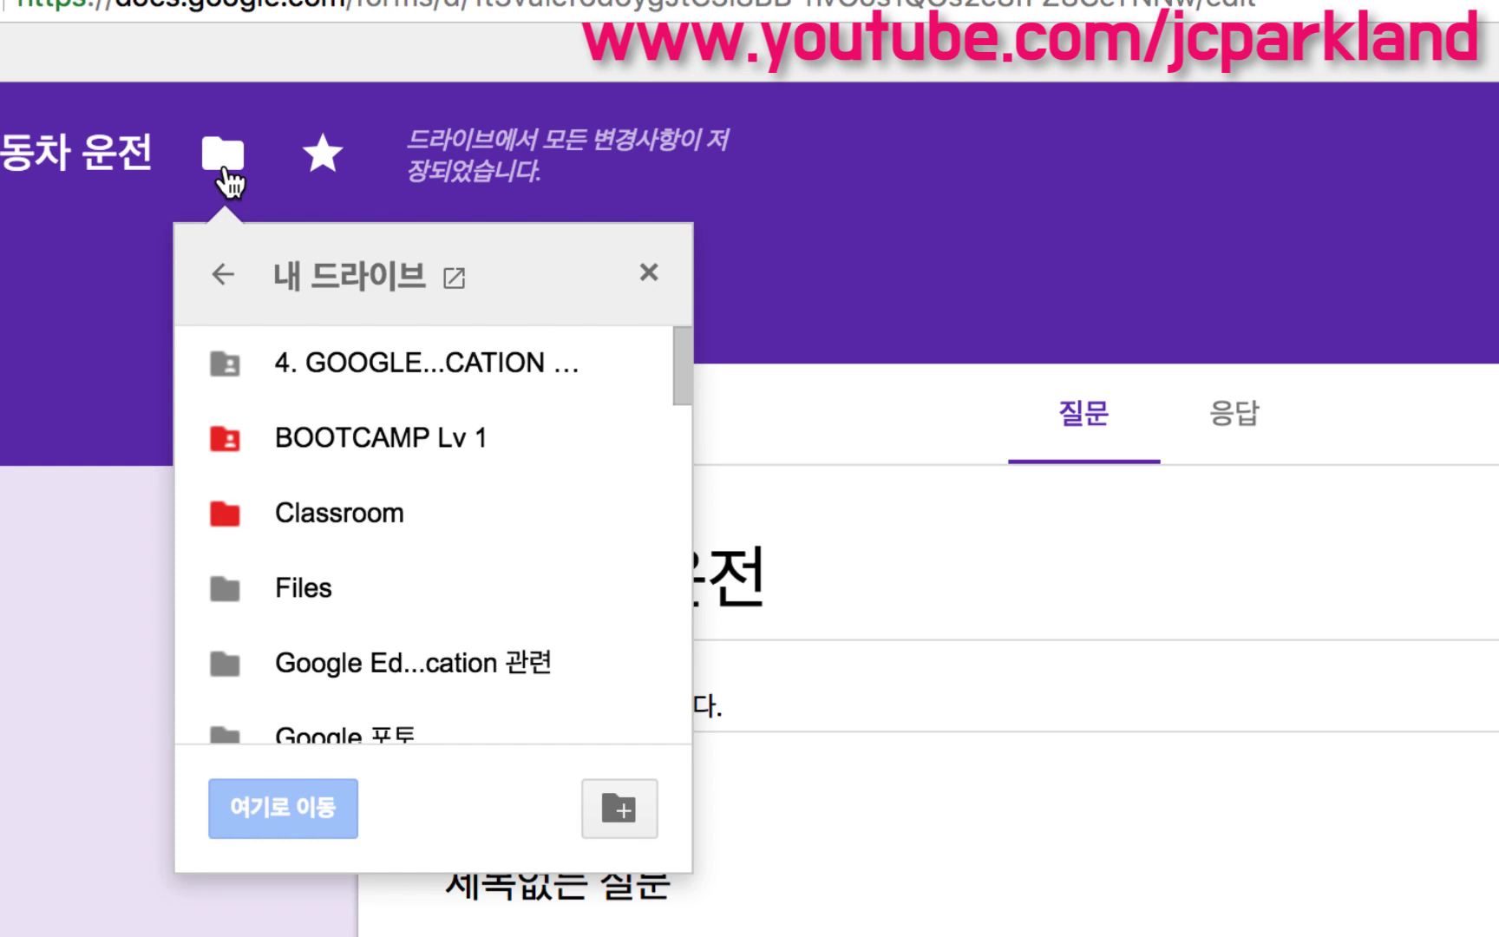
pyautogui.click(647, 273)
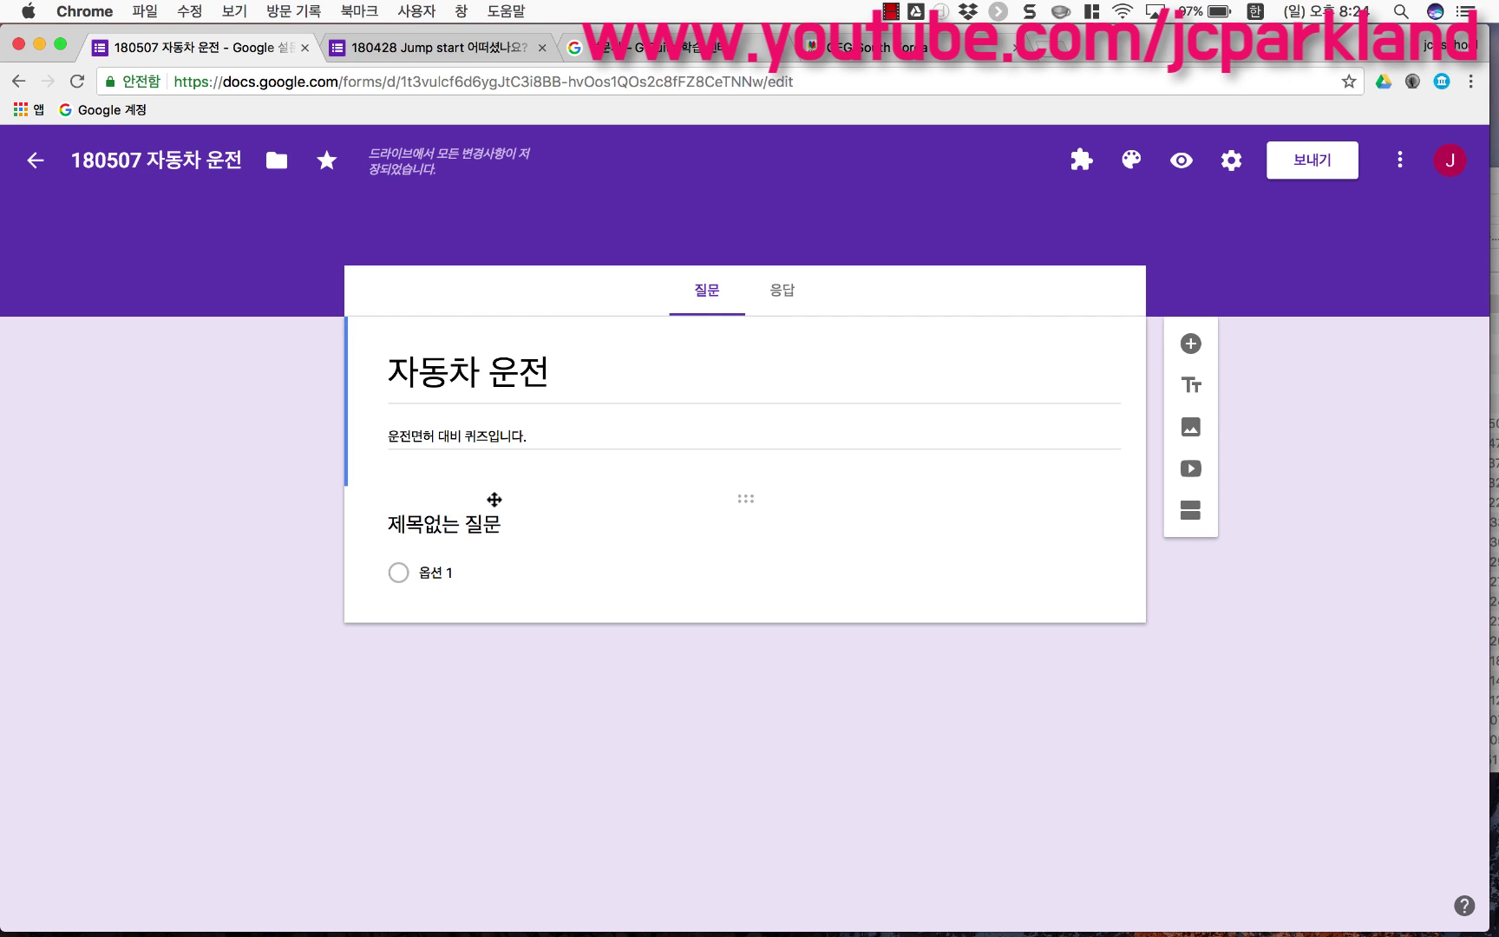
# Step: Title the first question '이름', change it to 단답형 short answer, and start adding an image
pyautogui.click(477, 523)
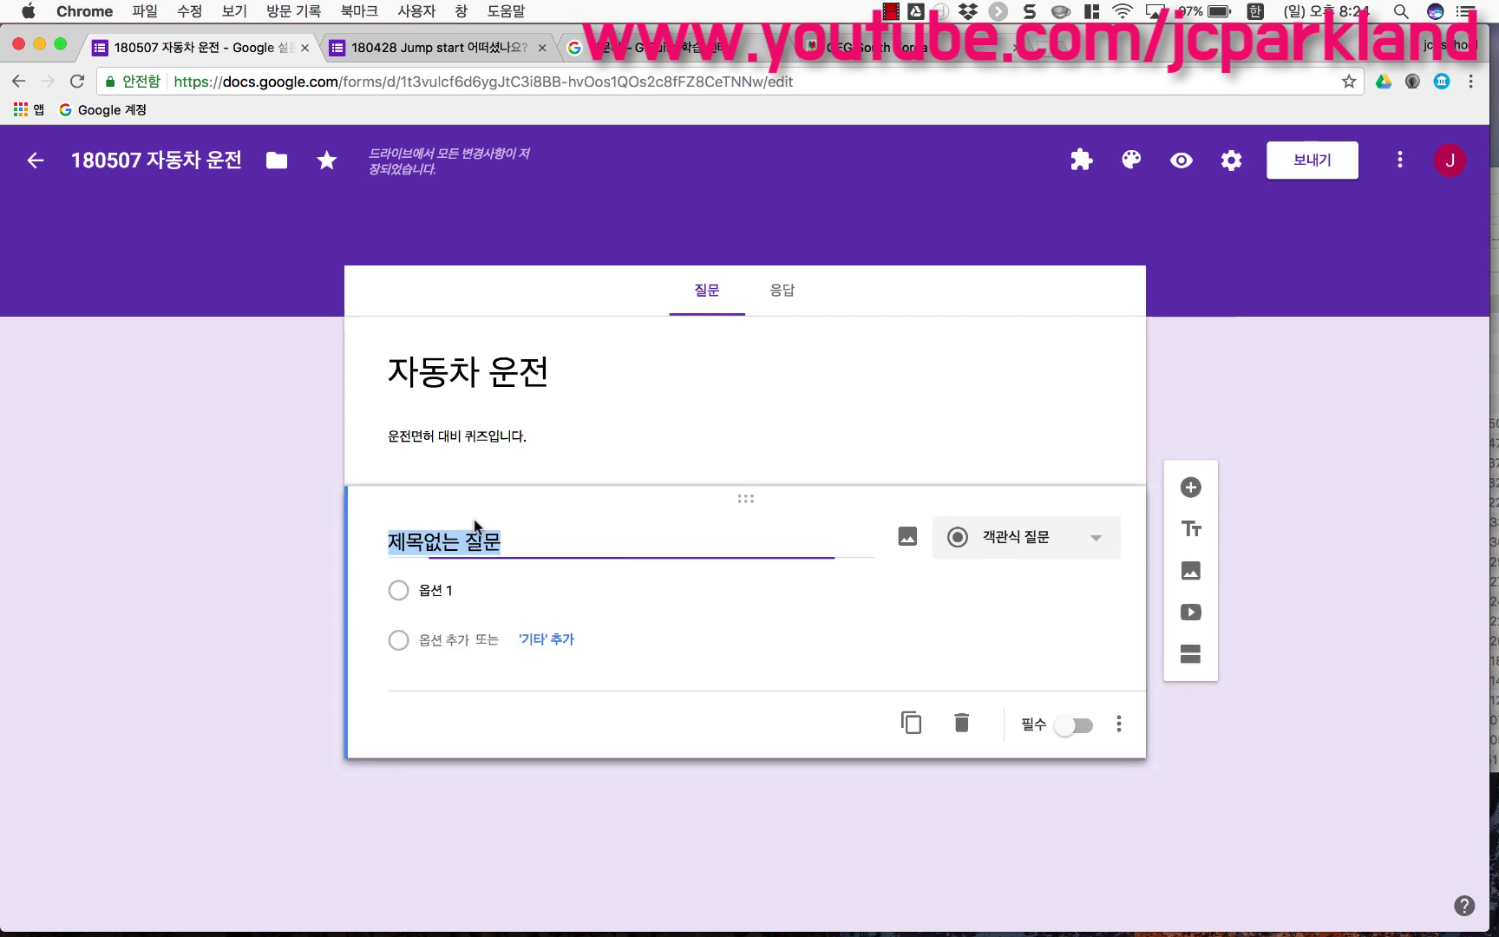
pyautogui.write('ㅇㅣ름')
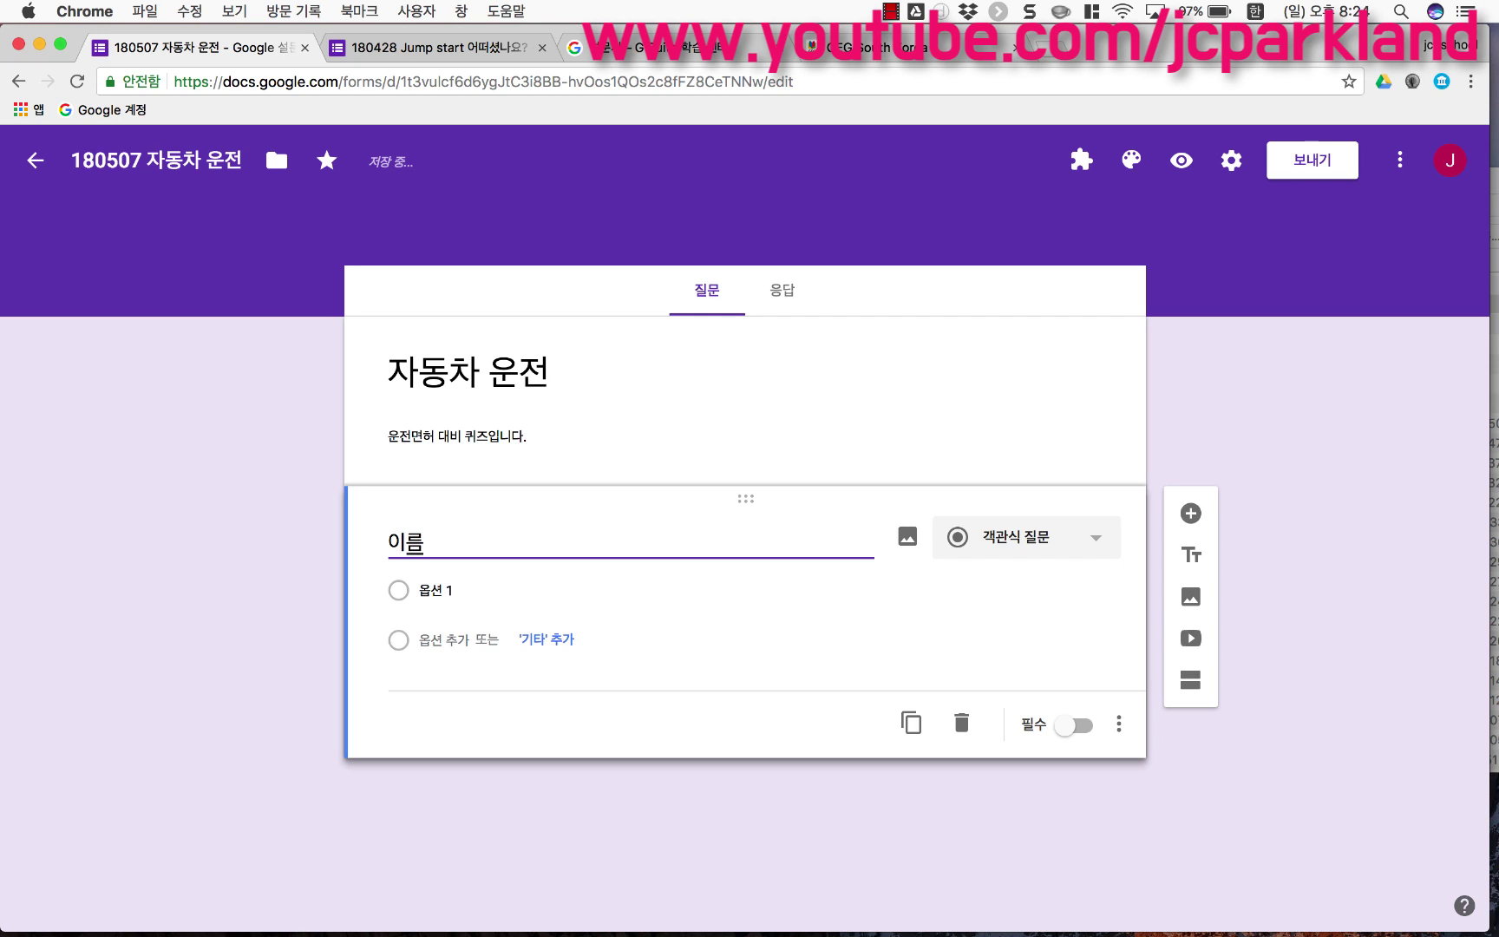
pyautogui.click(573, 589)
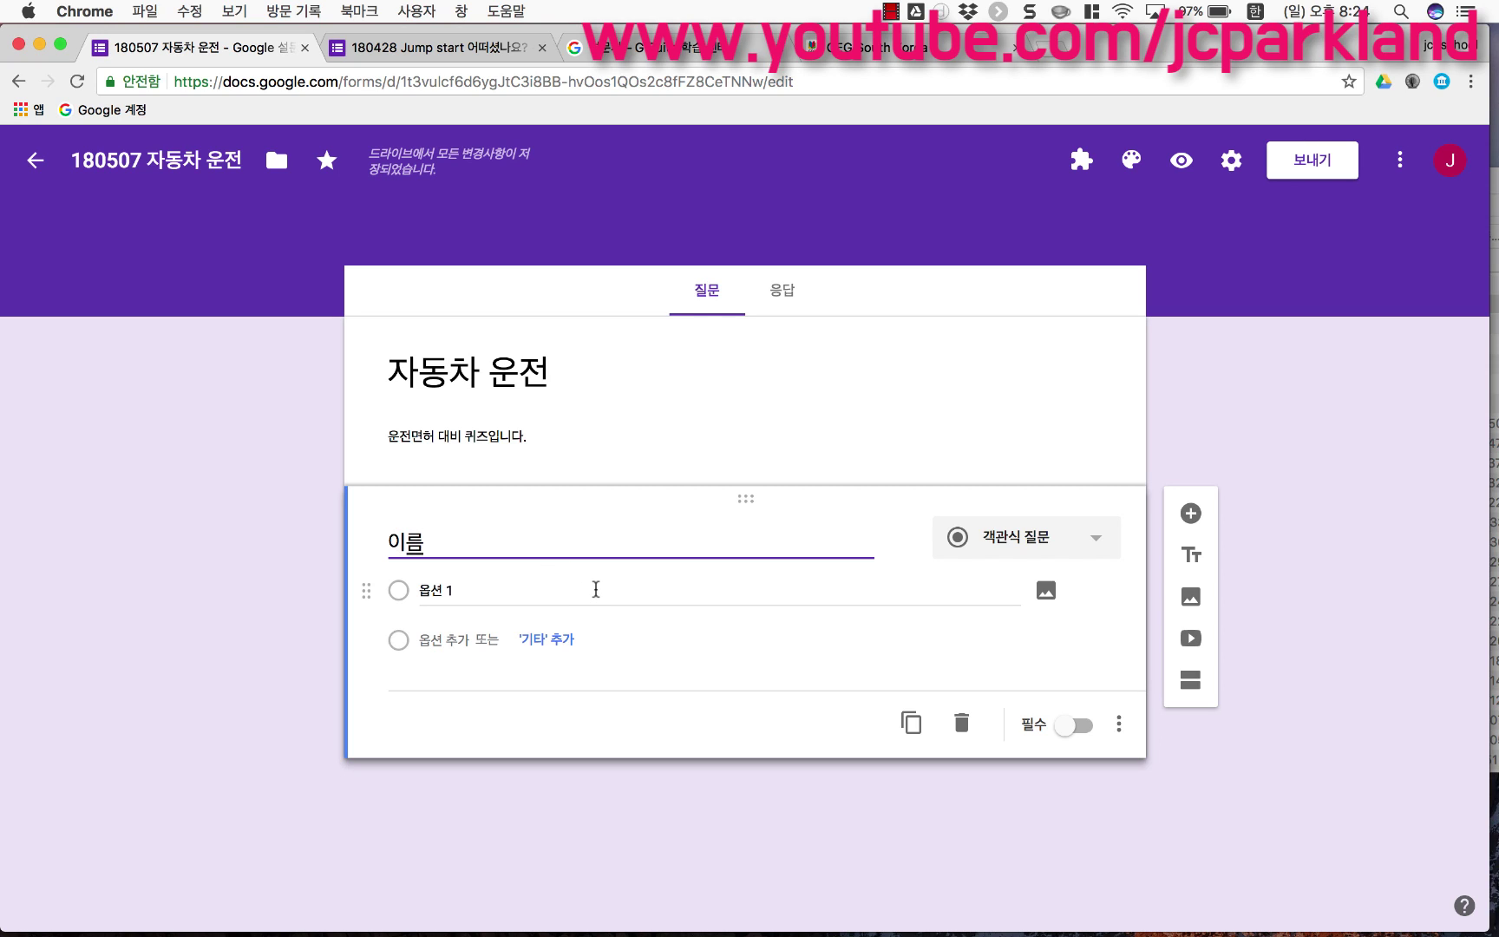
pyautogui.click(596, 589)
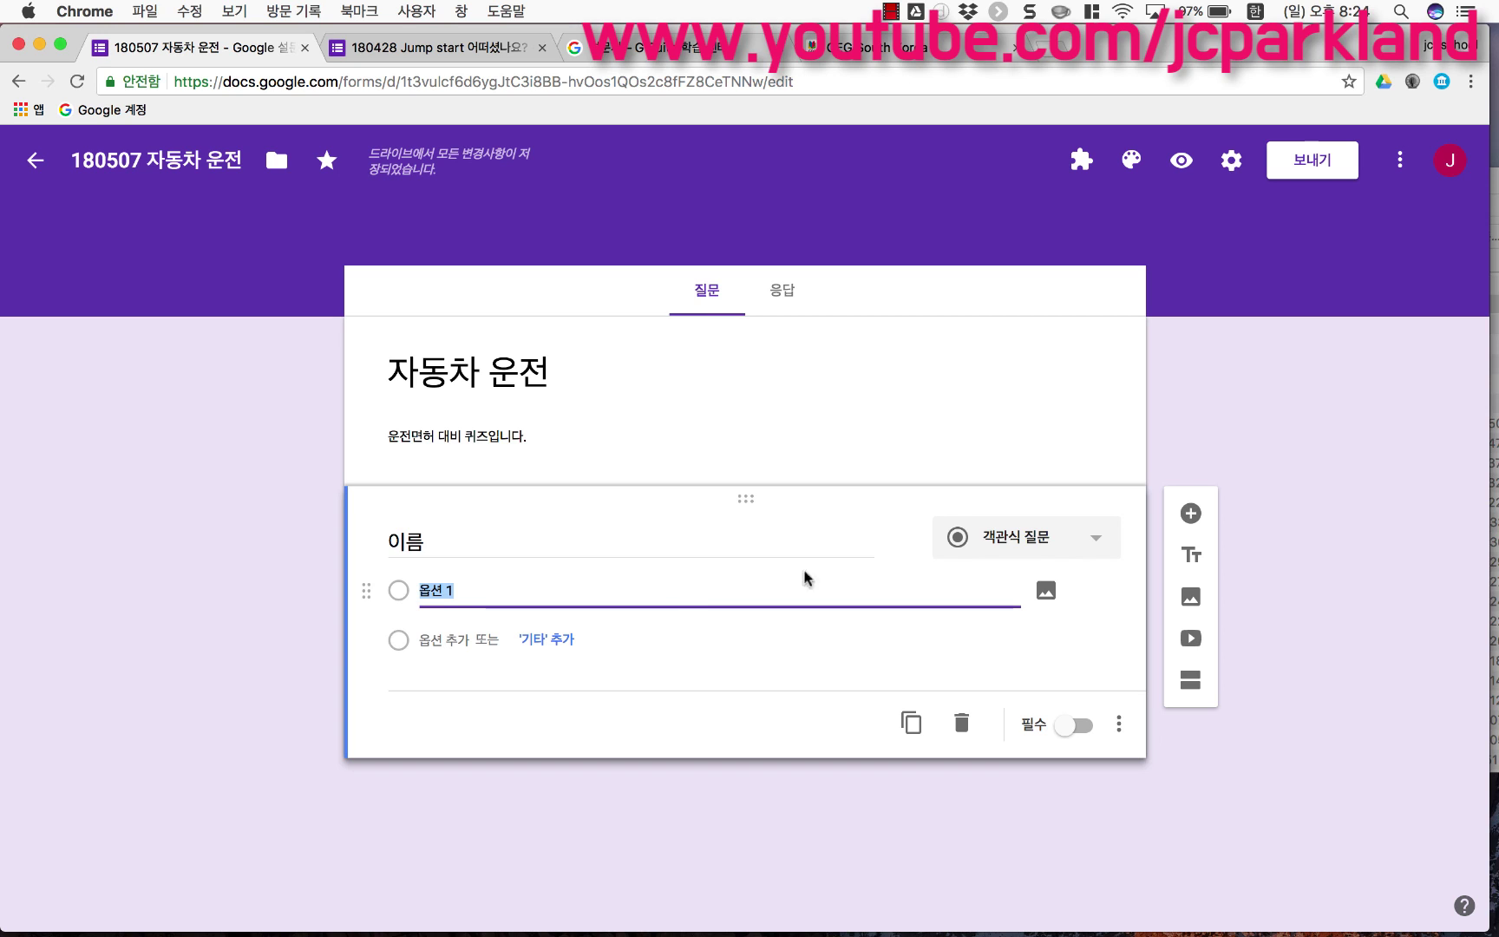
pyautogui.click(985, 544)
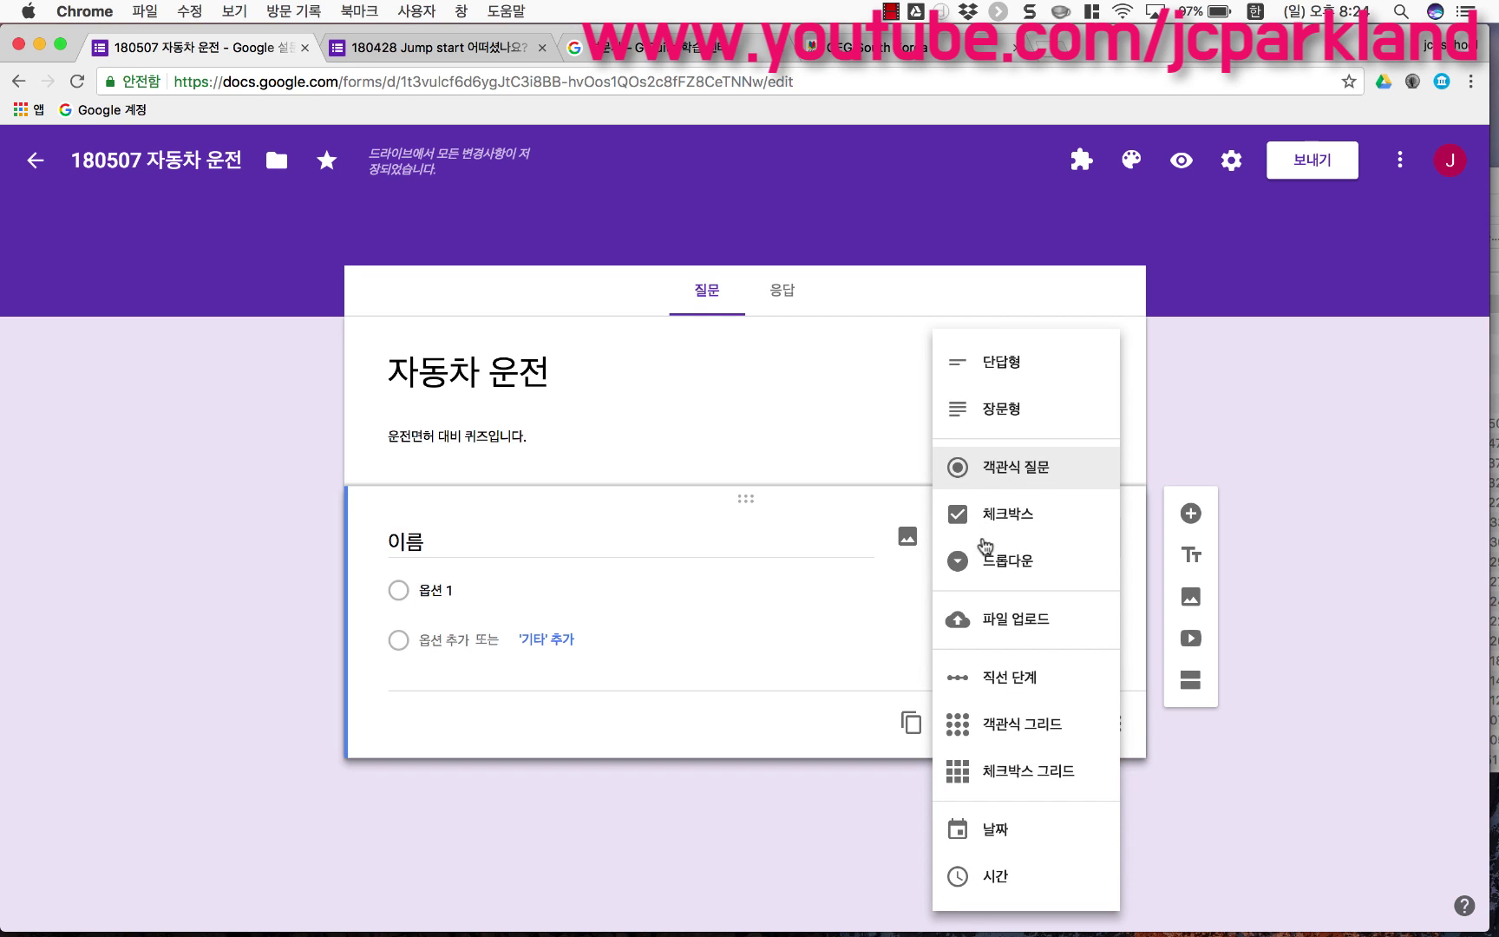
pyautogui.click(1021, 384)
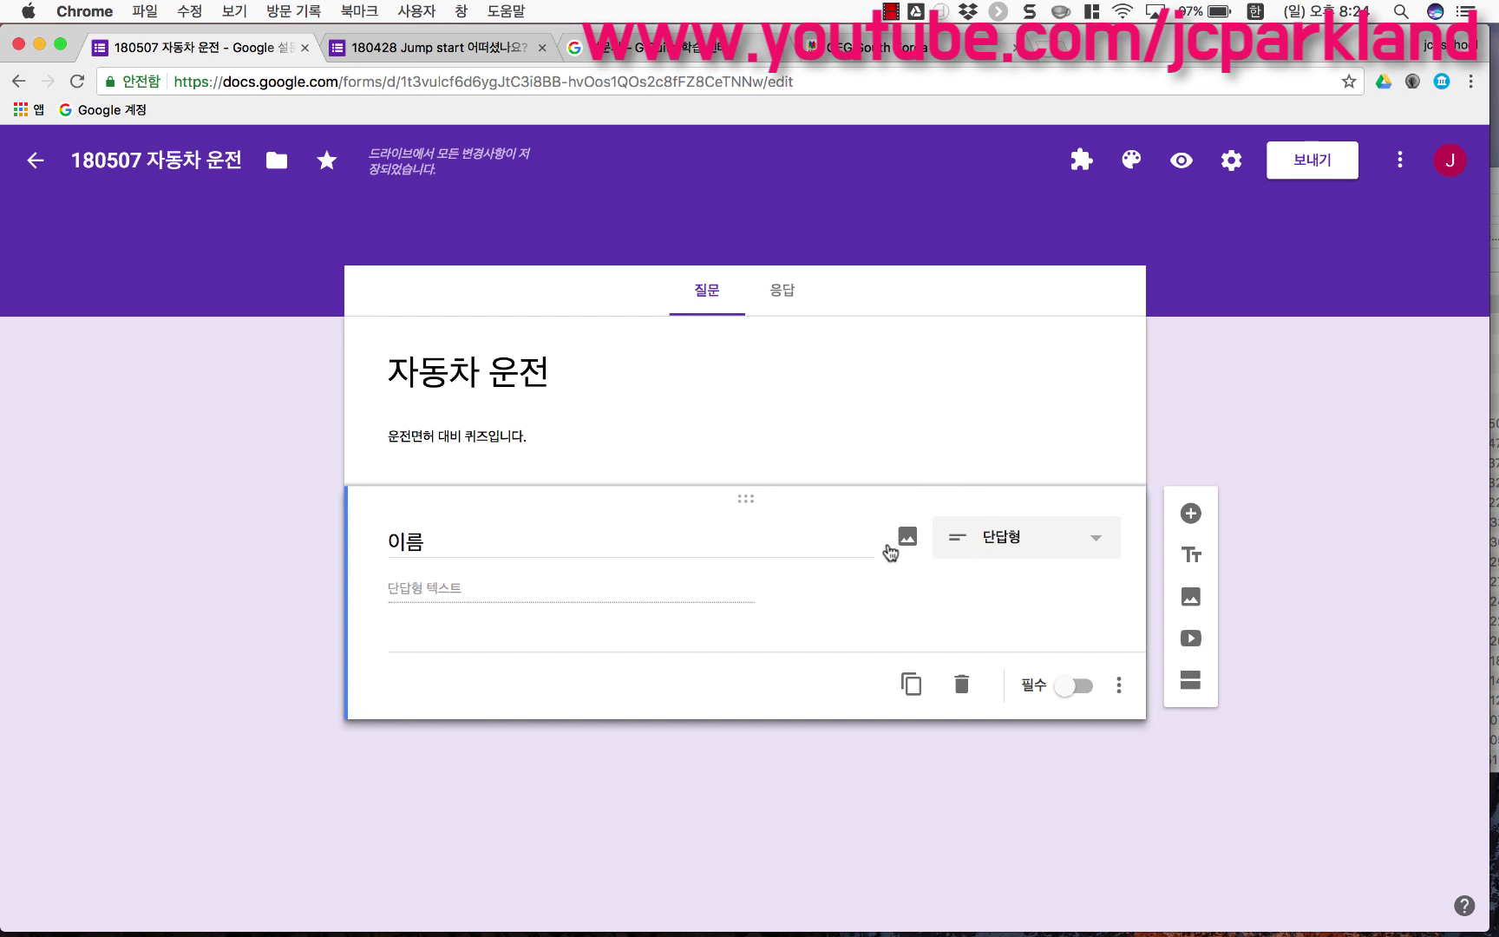
pyautogui.click(907, 539)
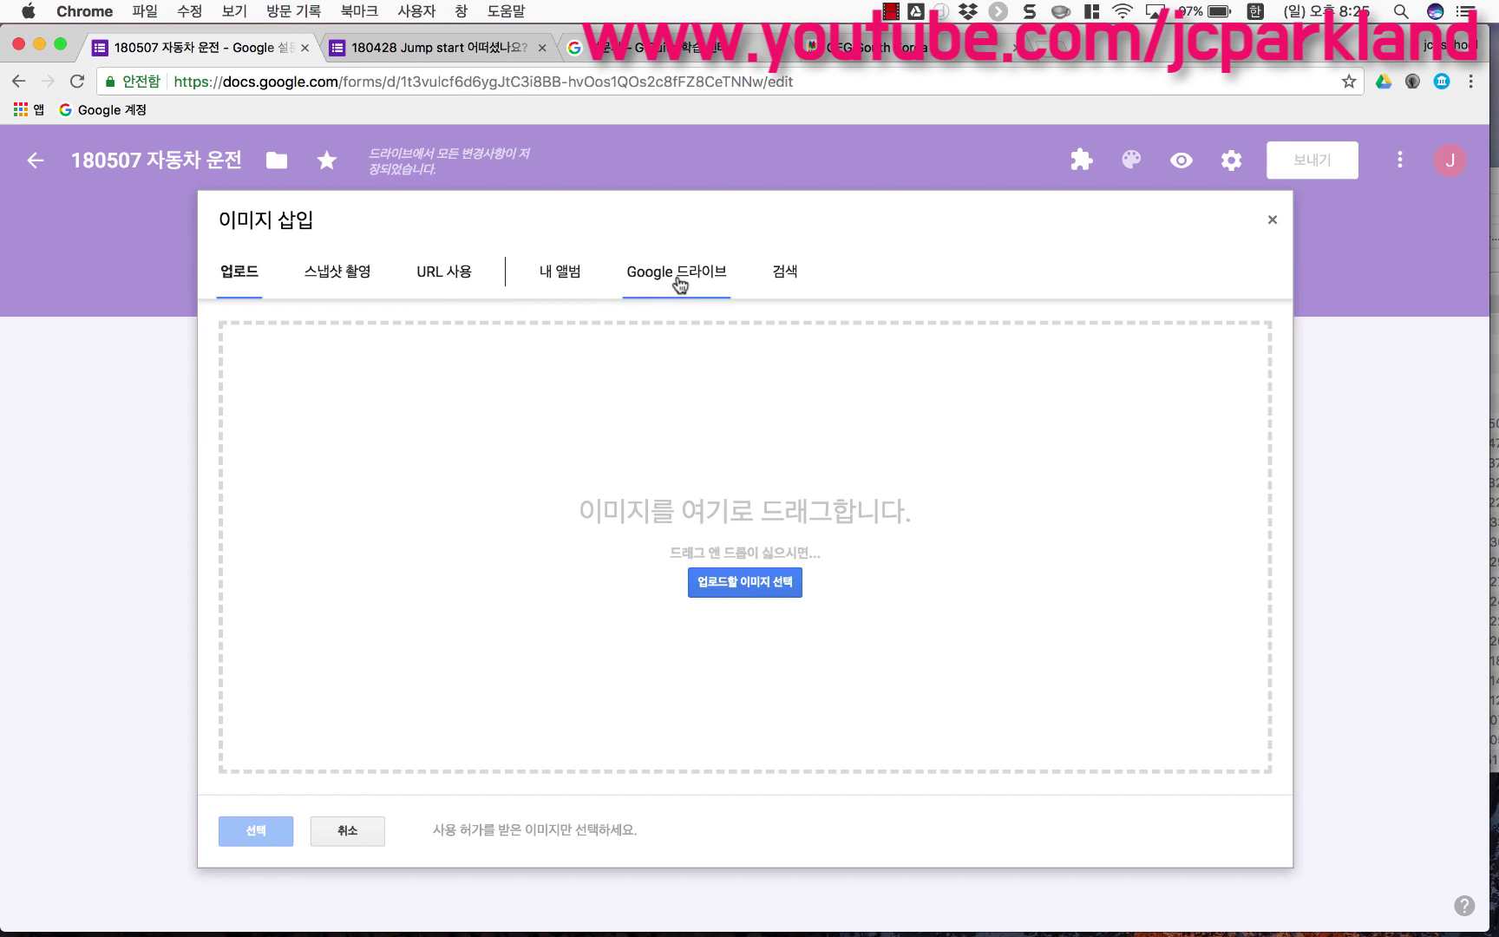
# Step: Search images for 'name' and insert the 'Hello my name is' picture into the question
pyautogui.click(785, 276)
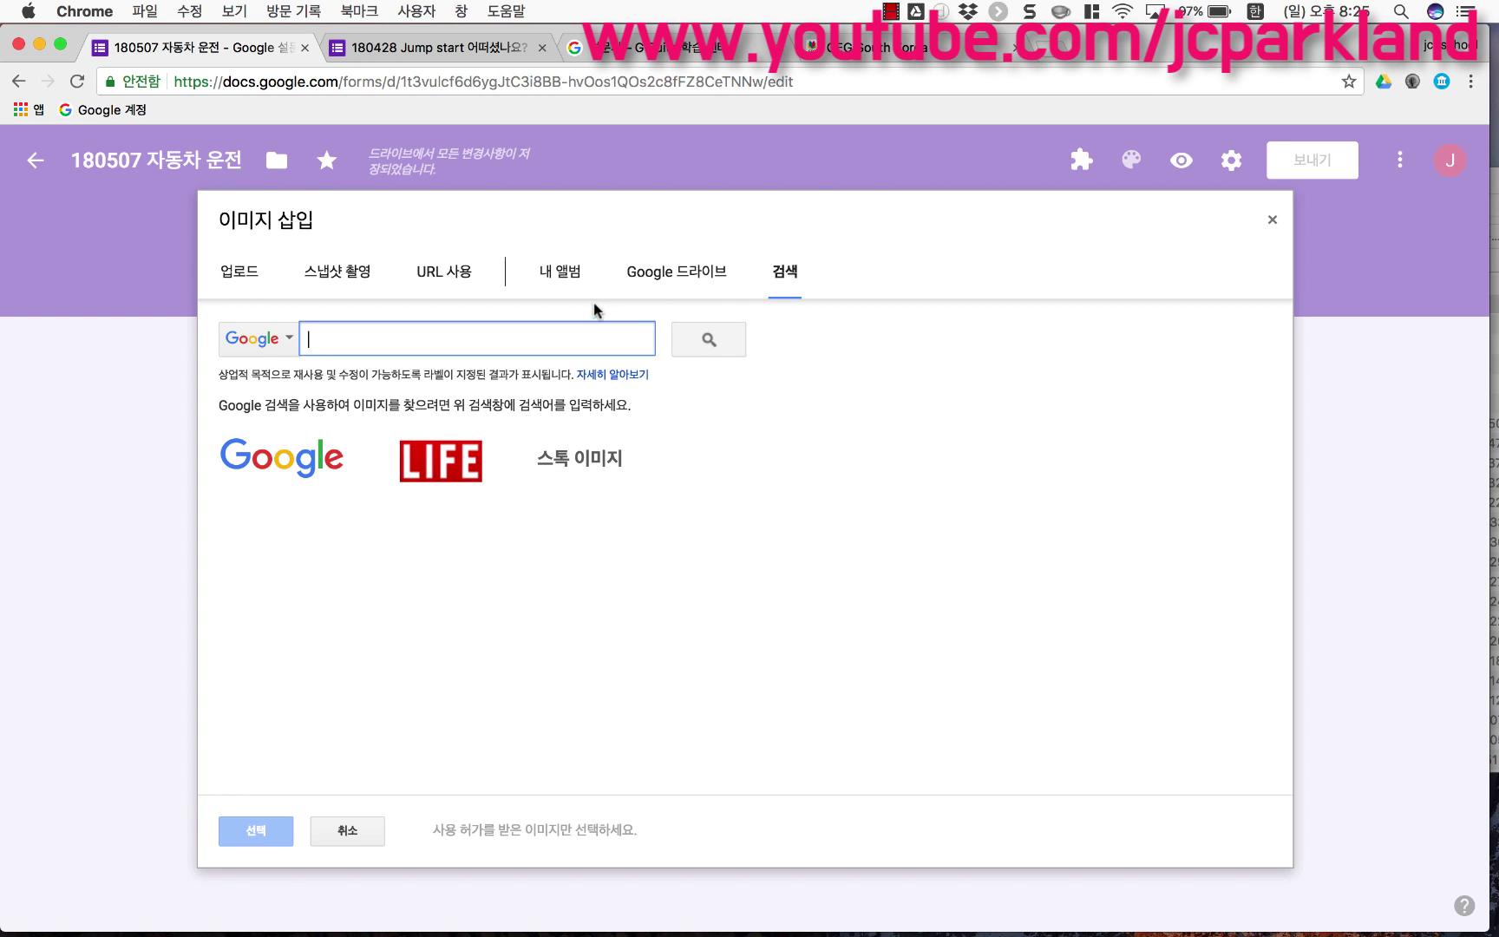
pyautogui.hotkey('ctrl', 'space')
pyautogui.write('name')
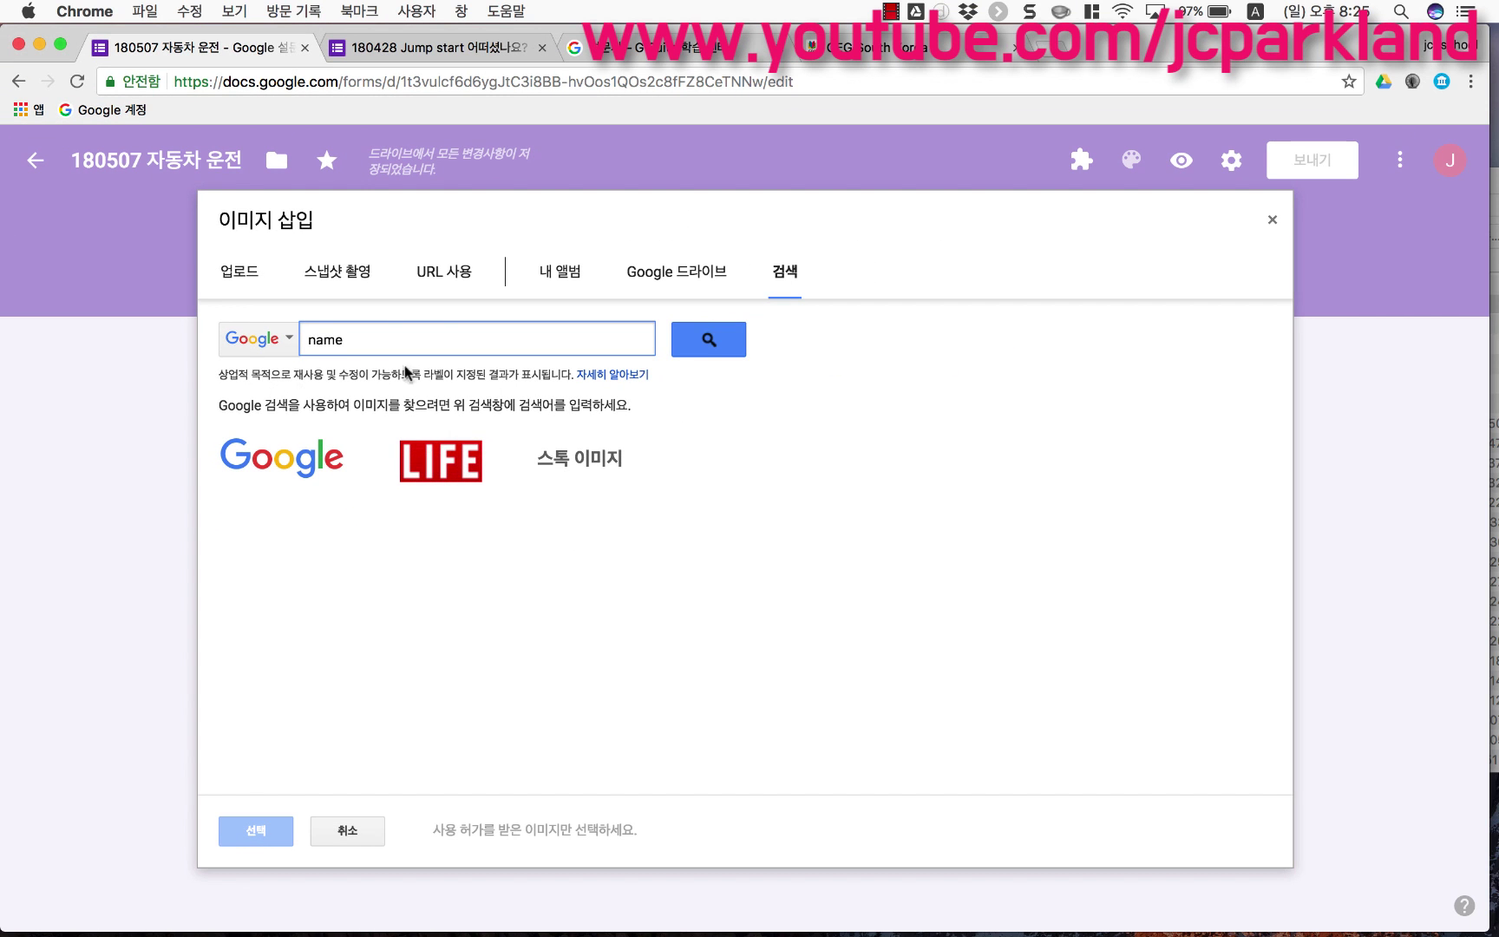
pyautogui.click(1111, 282)
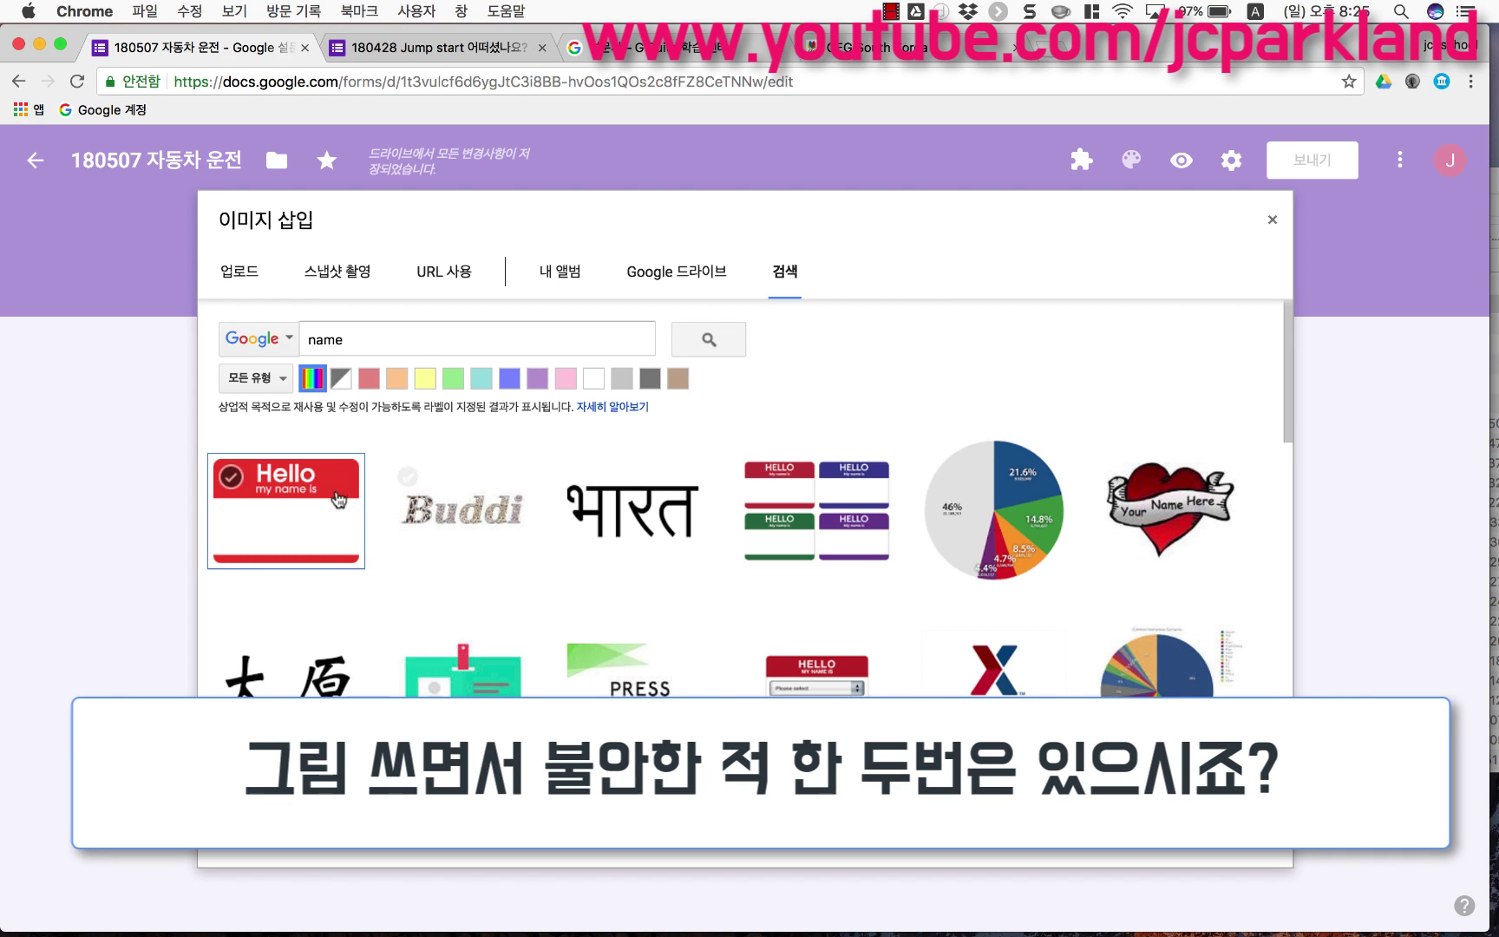
pyautogui.scroll(-5, 334, 520)
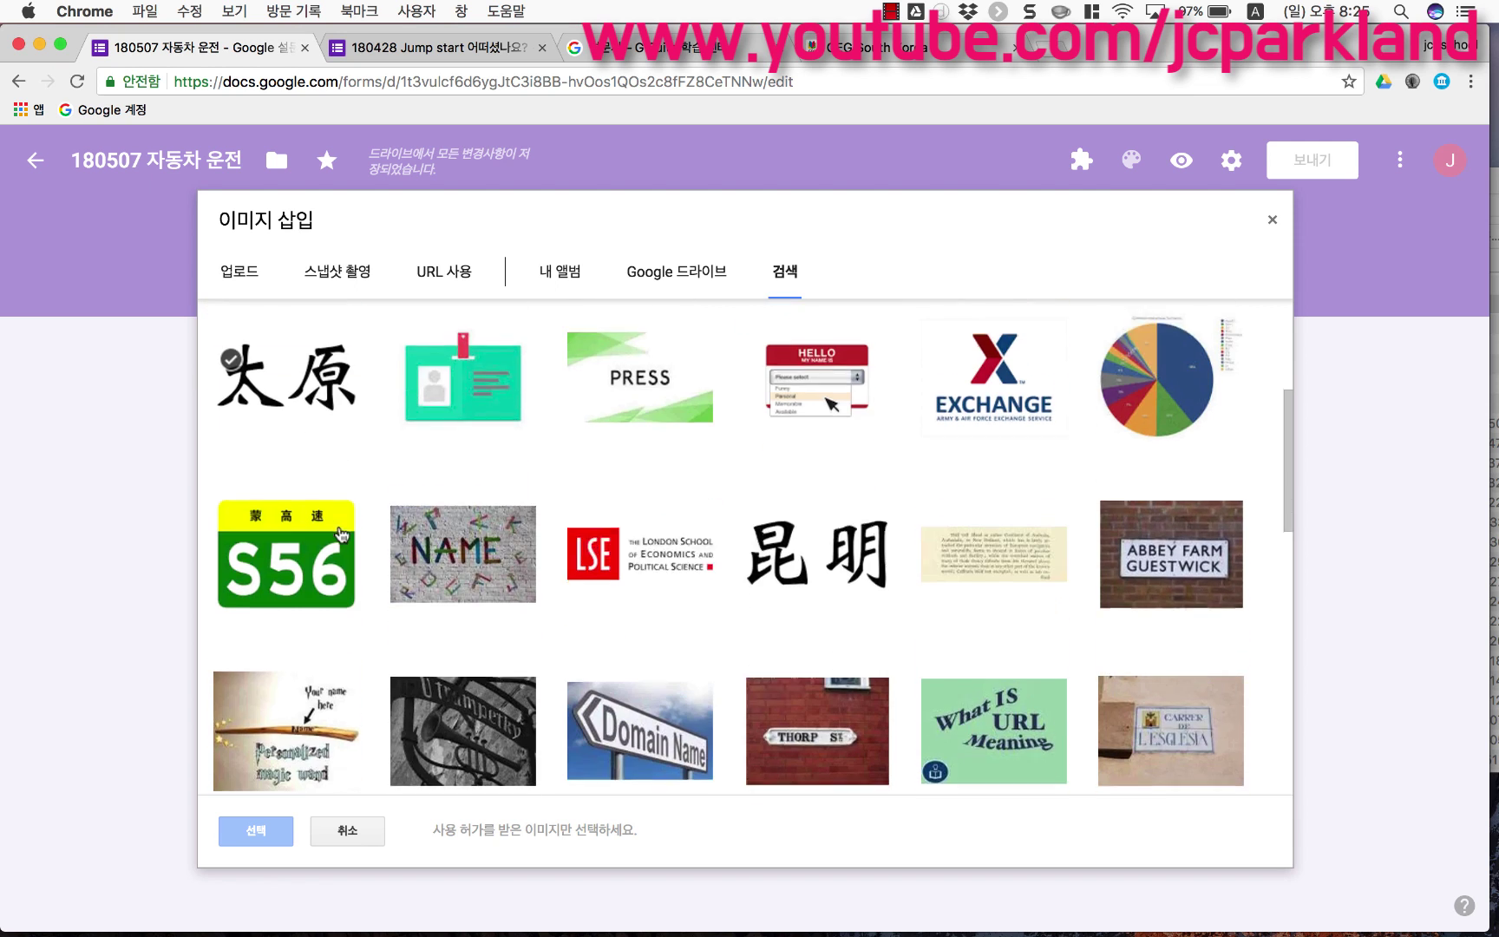
pyautogui.scroll(-1, 340, 535)
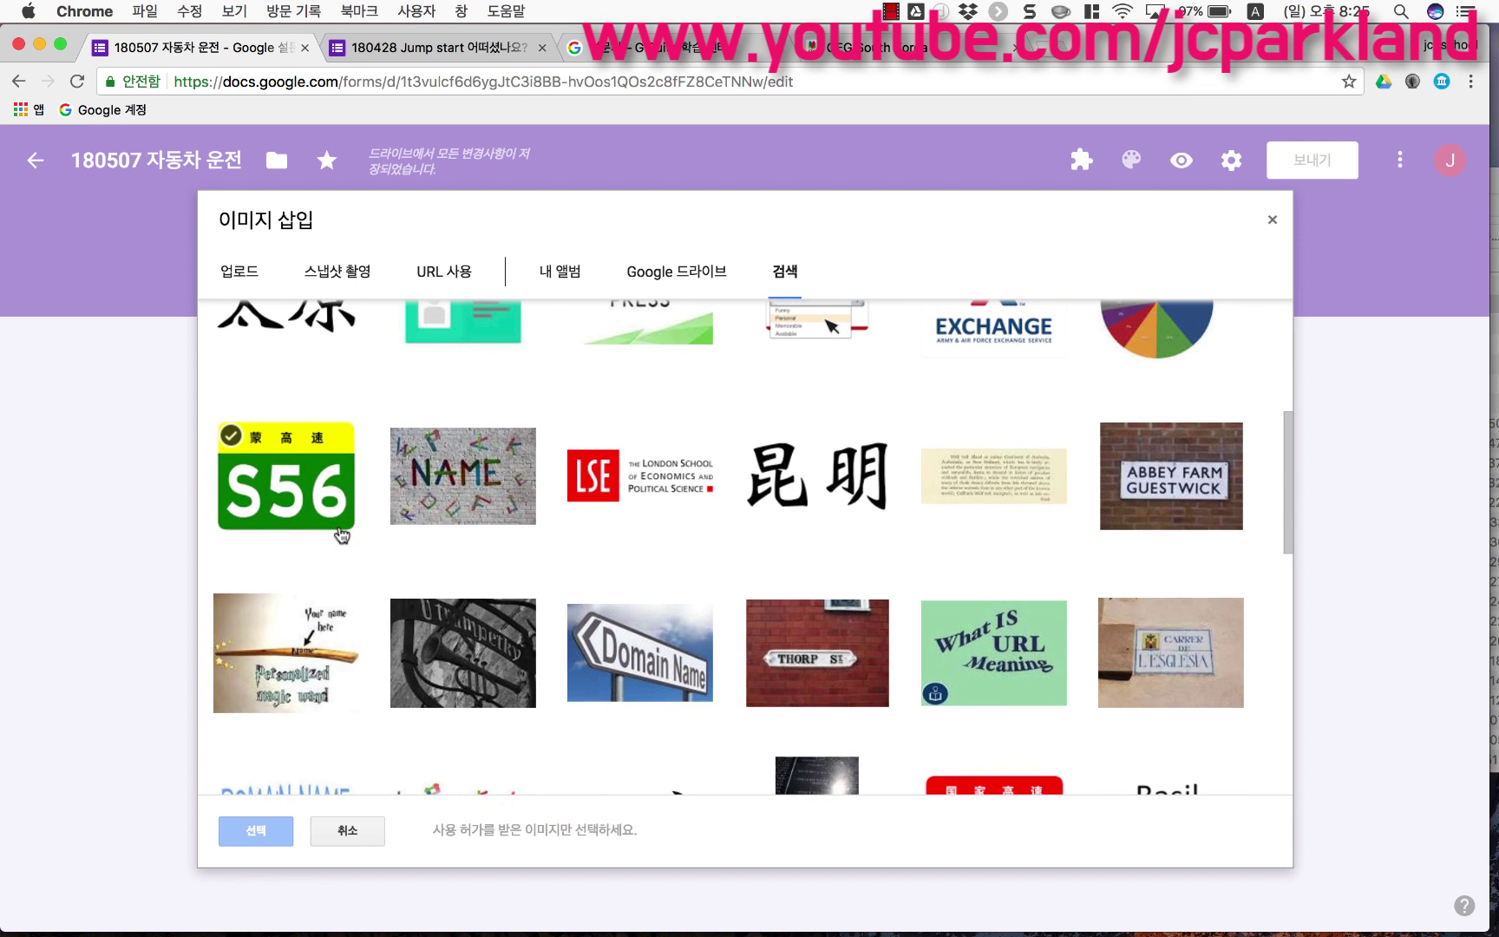
pyautogui.scroll(-5, 340, 535)
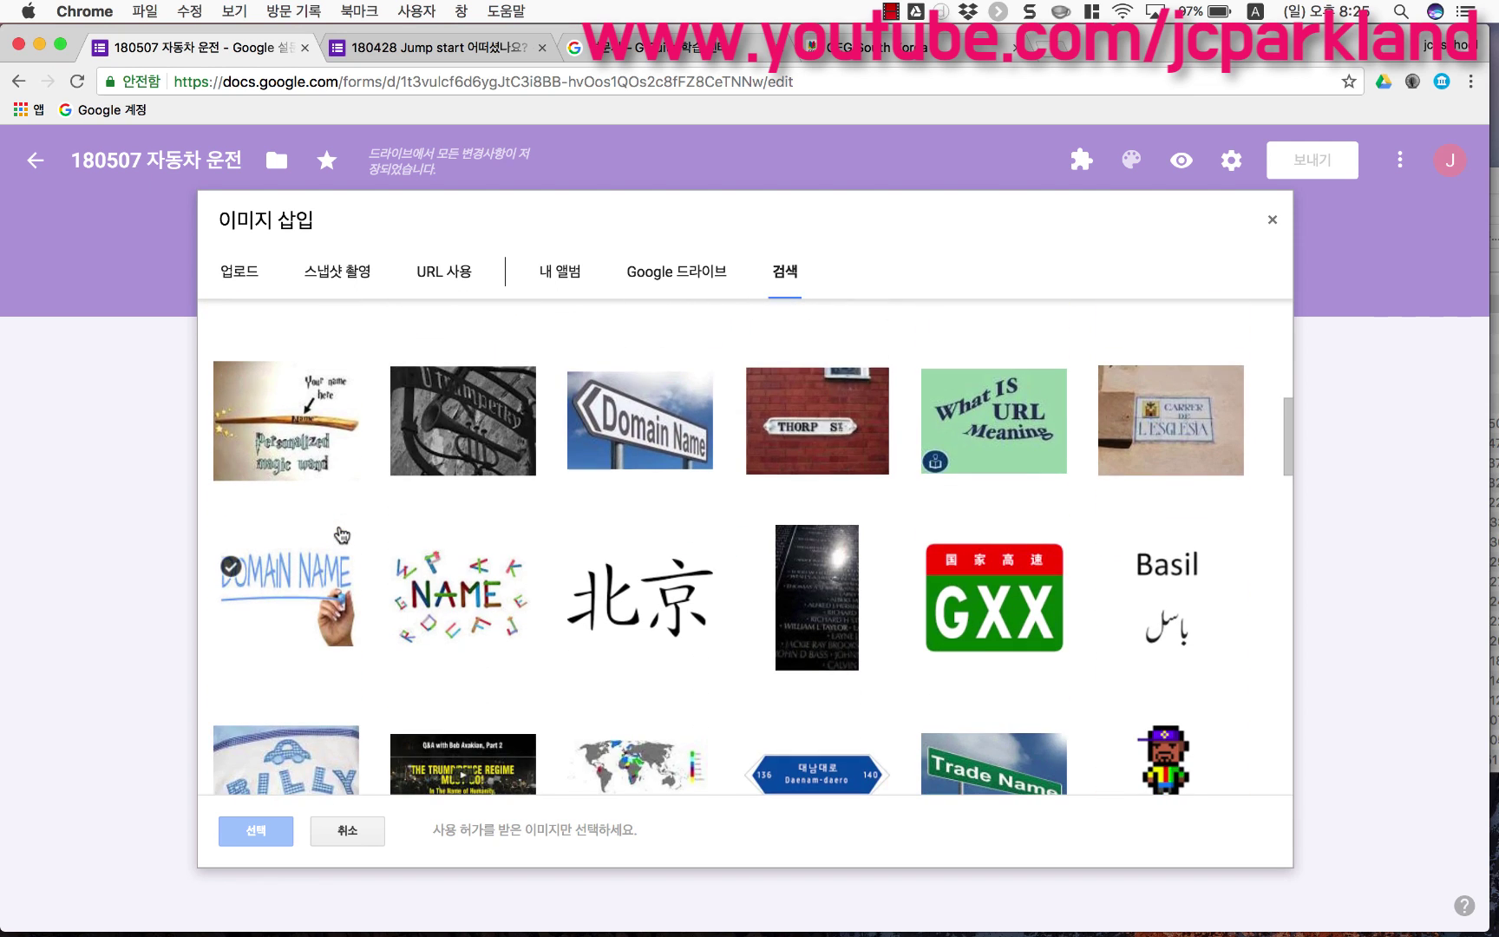
pyautogui.scroll(10, 341, 536)
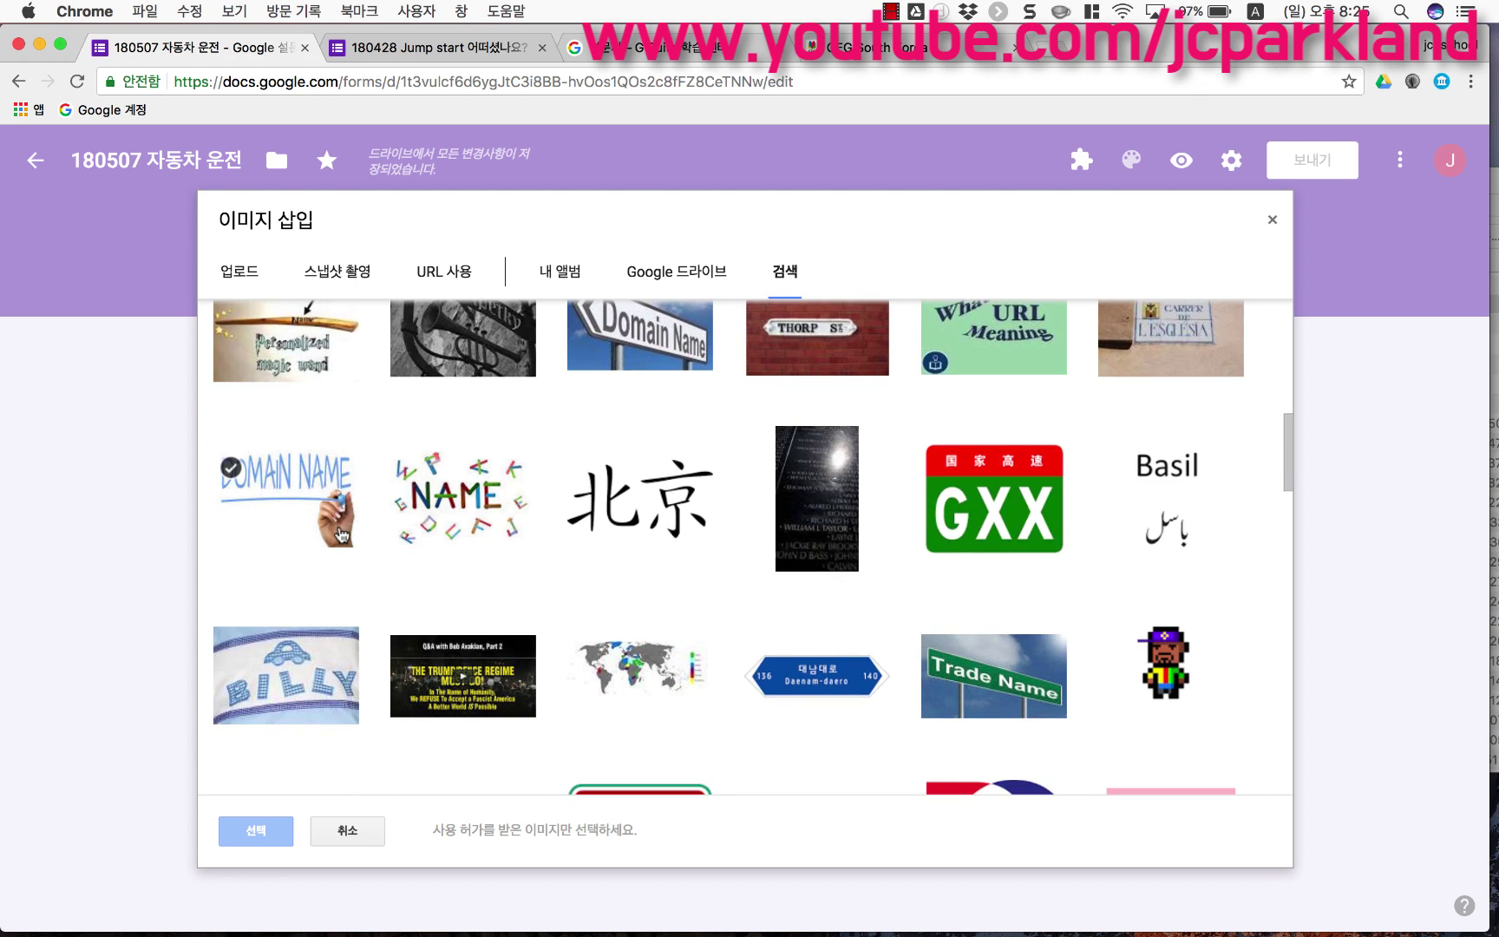
pyautogui.click(305, 533)
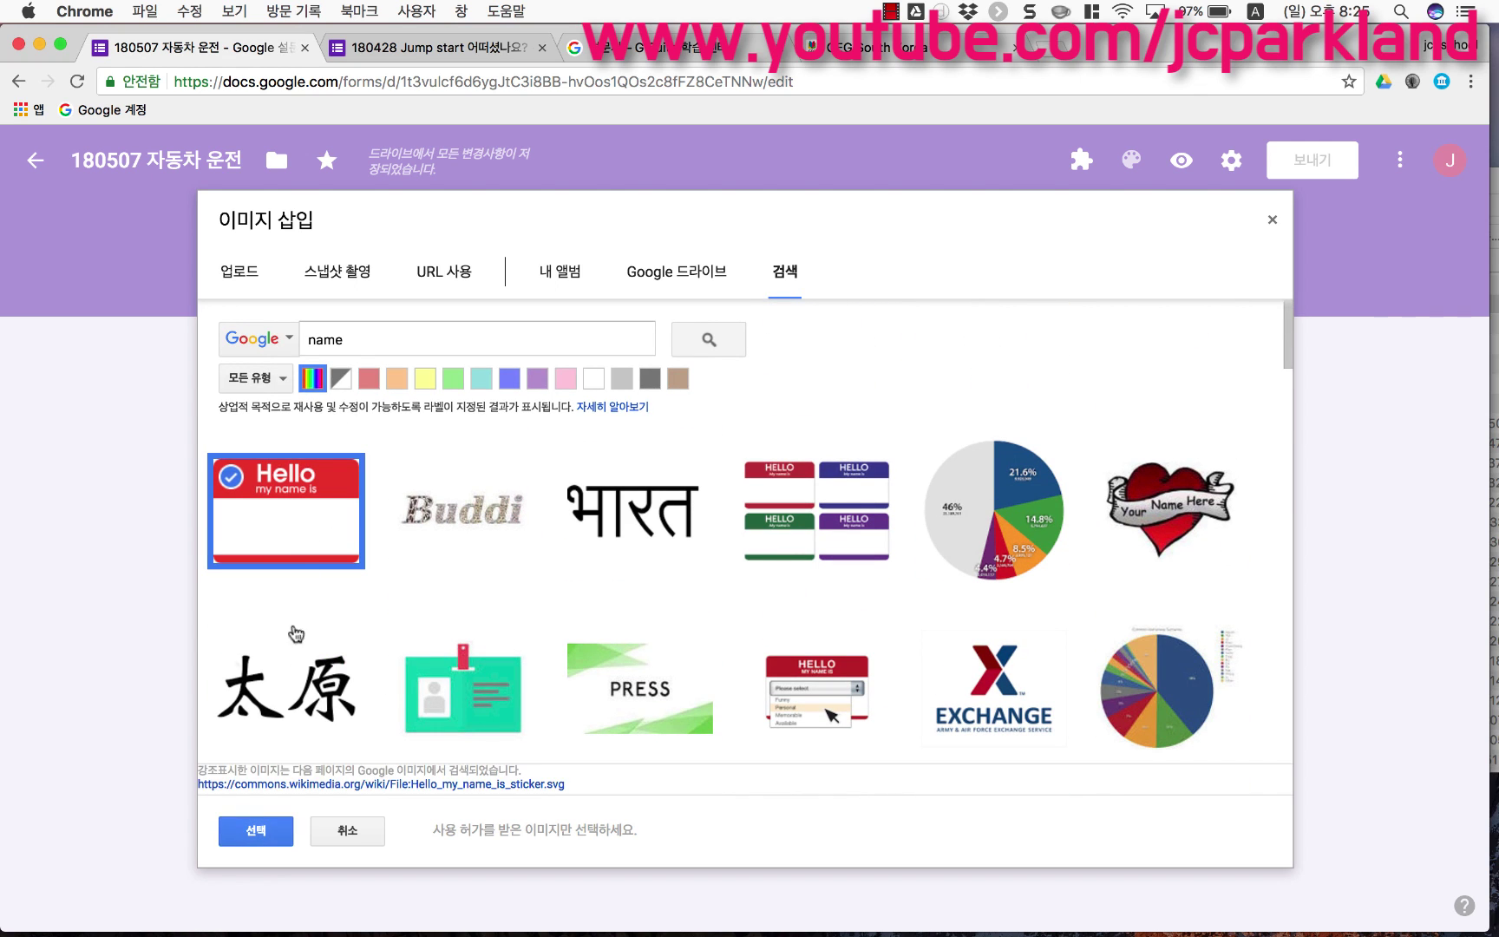
pyautogui.click(264, 828)
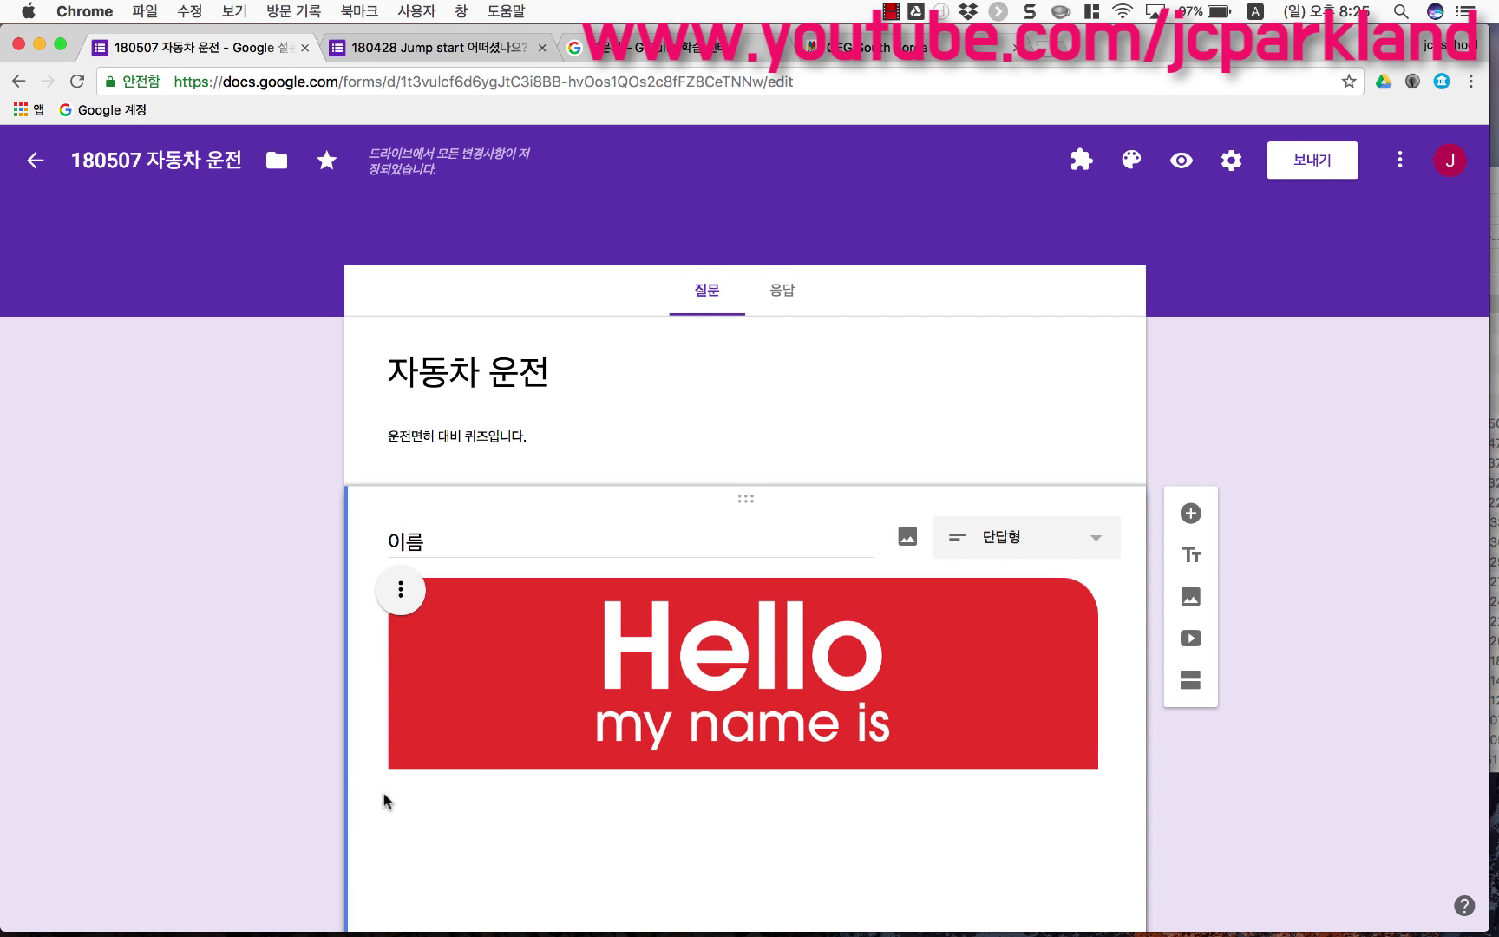
# Step: Switch on 필수 for the 이름 question, leaving the picture's options unchanged
pyautogui.scroll(-2, 493, 743)
pyautogui.scroll(-3, 493, 751)
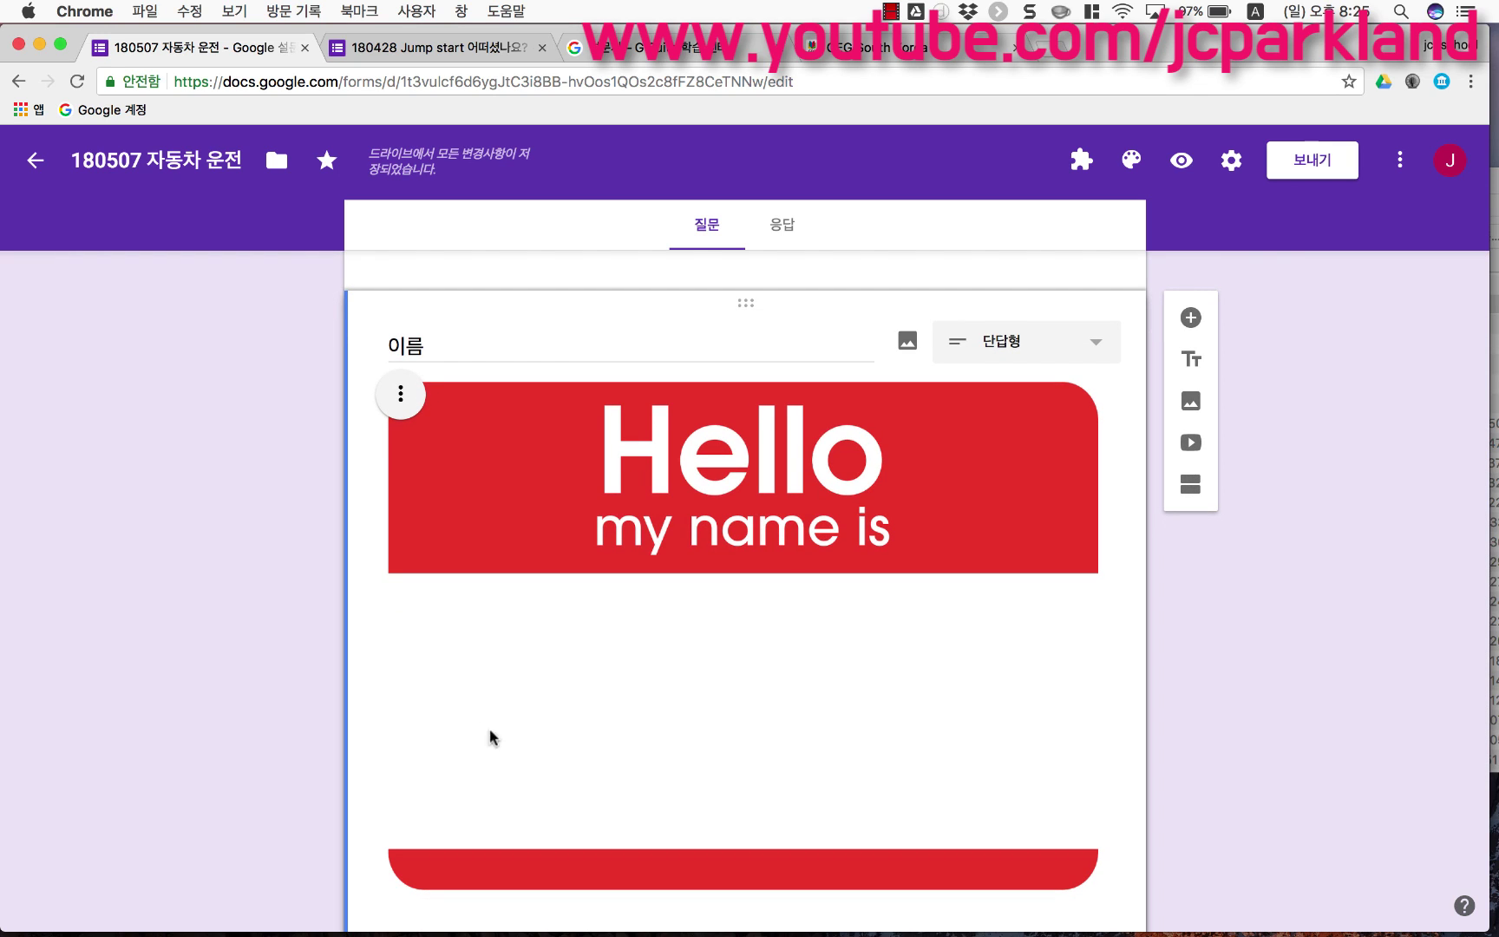
pyautogui.click(401, 397)
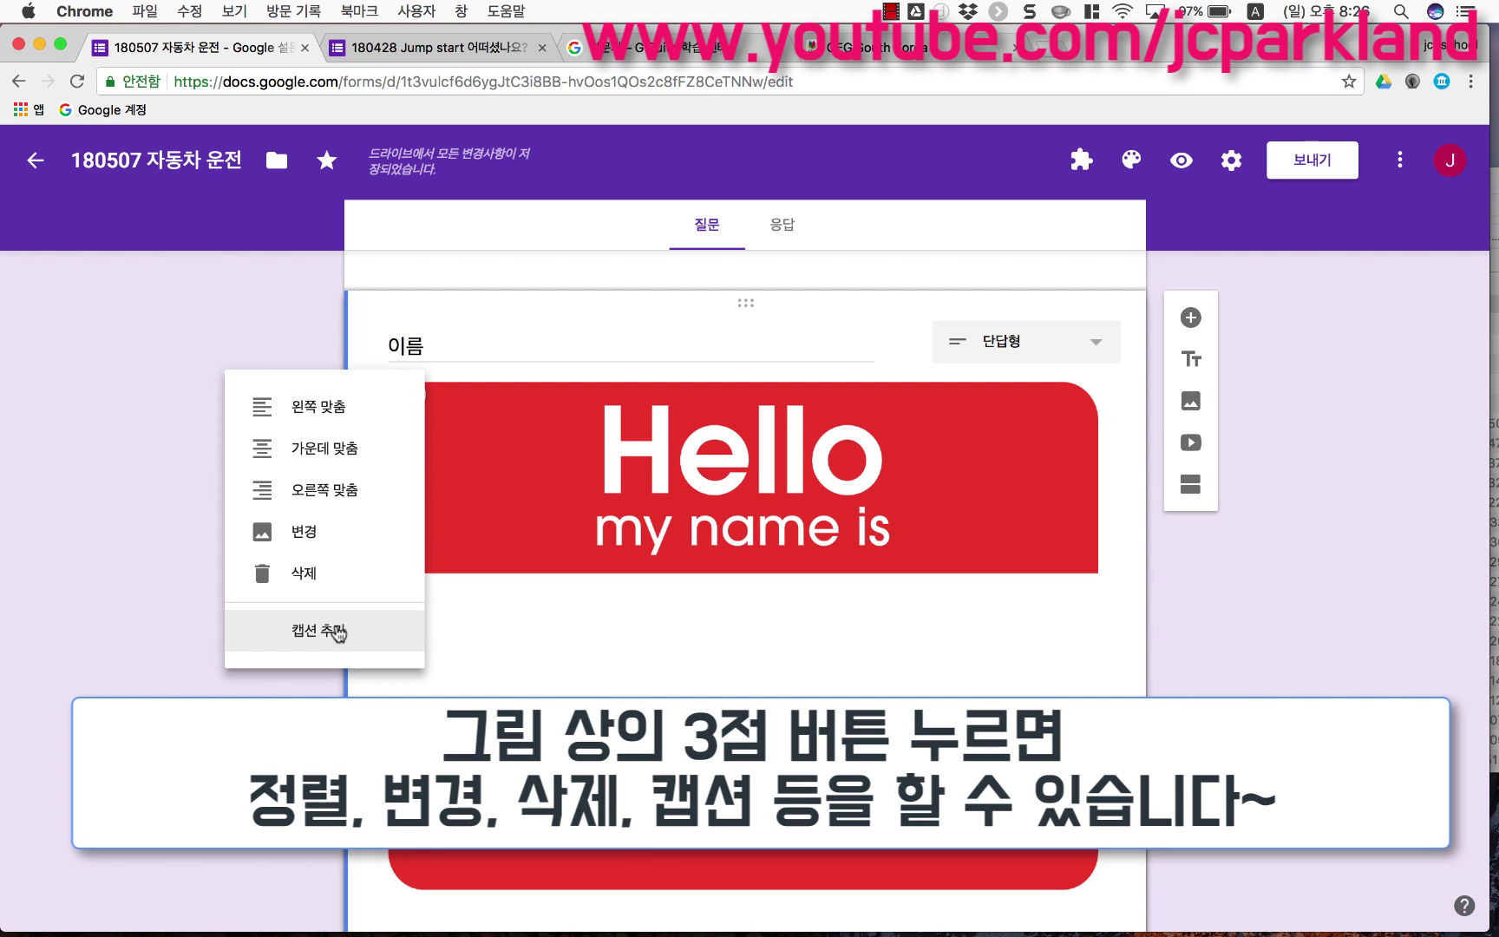
pyautogui.click(390, 732)
pyautogui.scroll(-3, 390, 731)
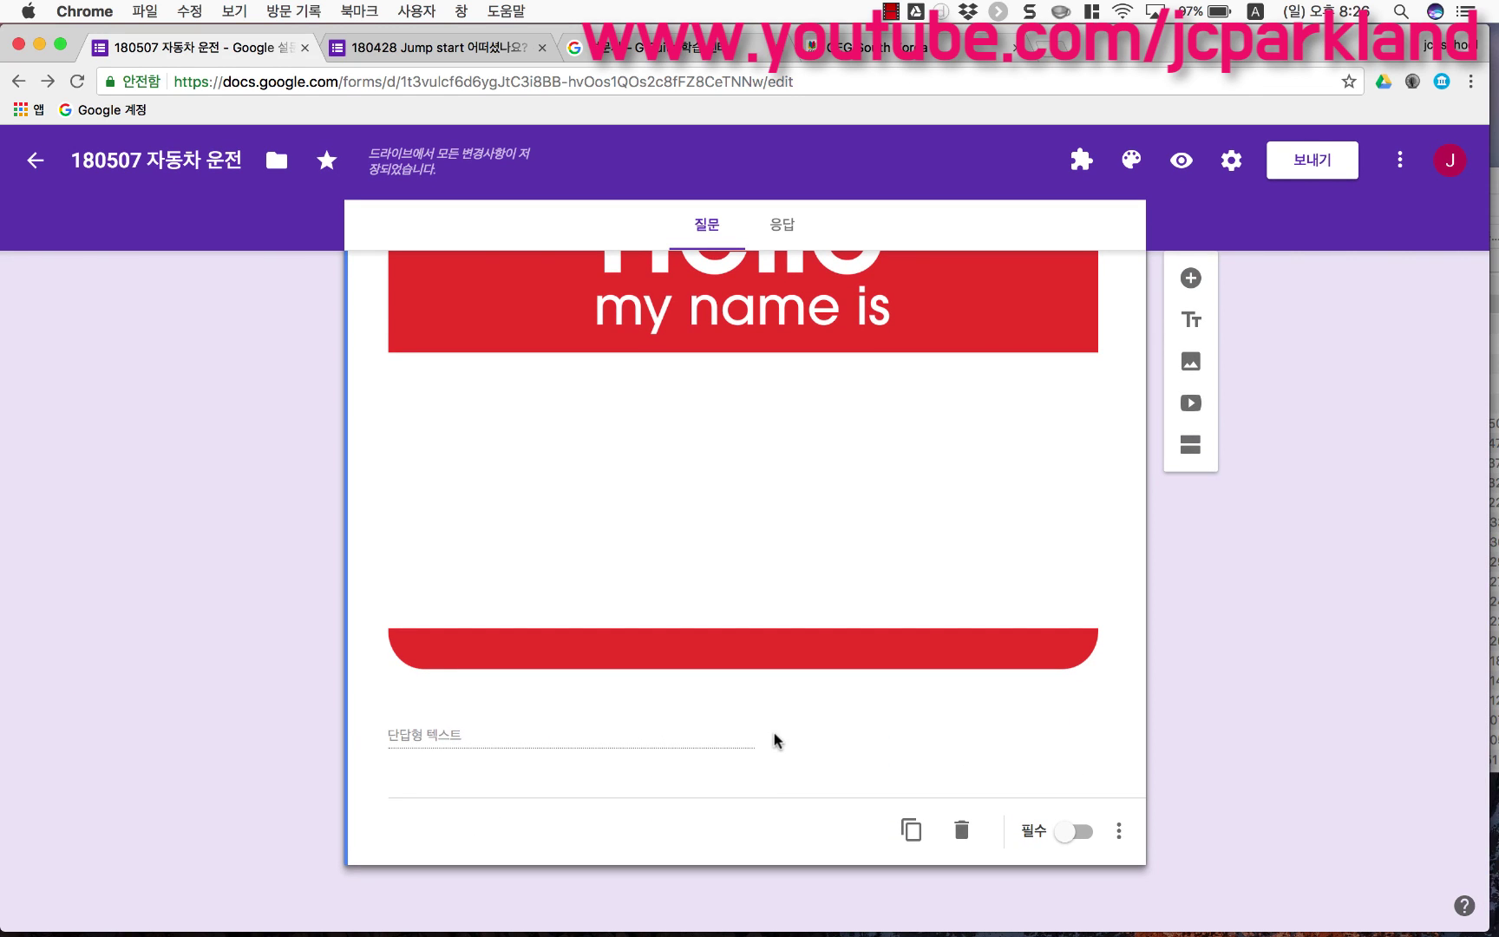
pyautogui.click(1077, 838)
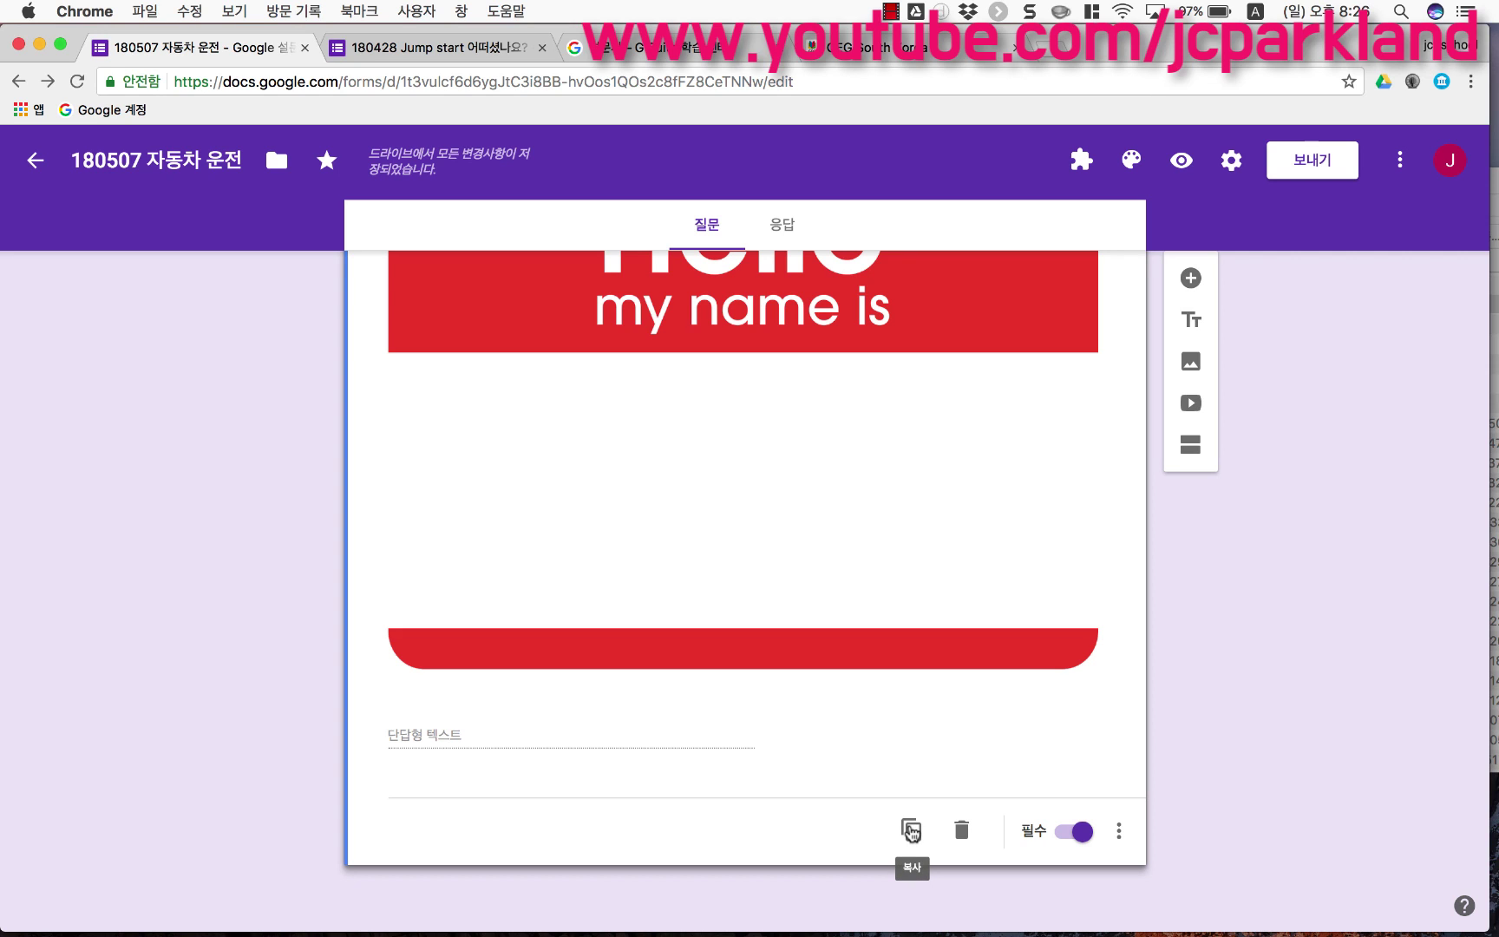
# Step: Duplicate the 이름 question and retitle the copy '전화번호'
pyautogui.click(911, 831)
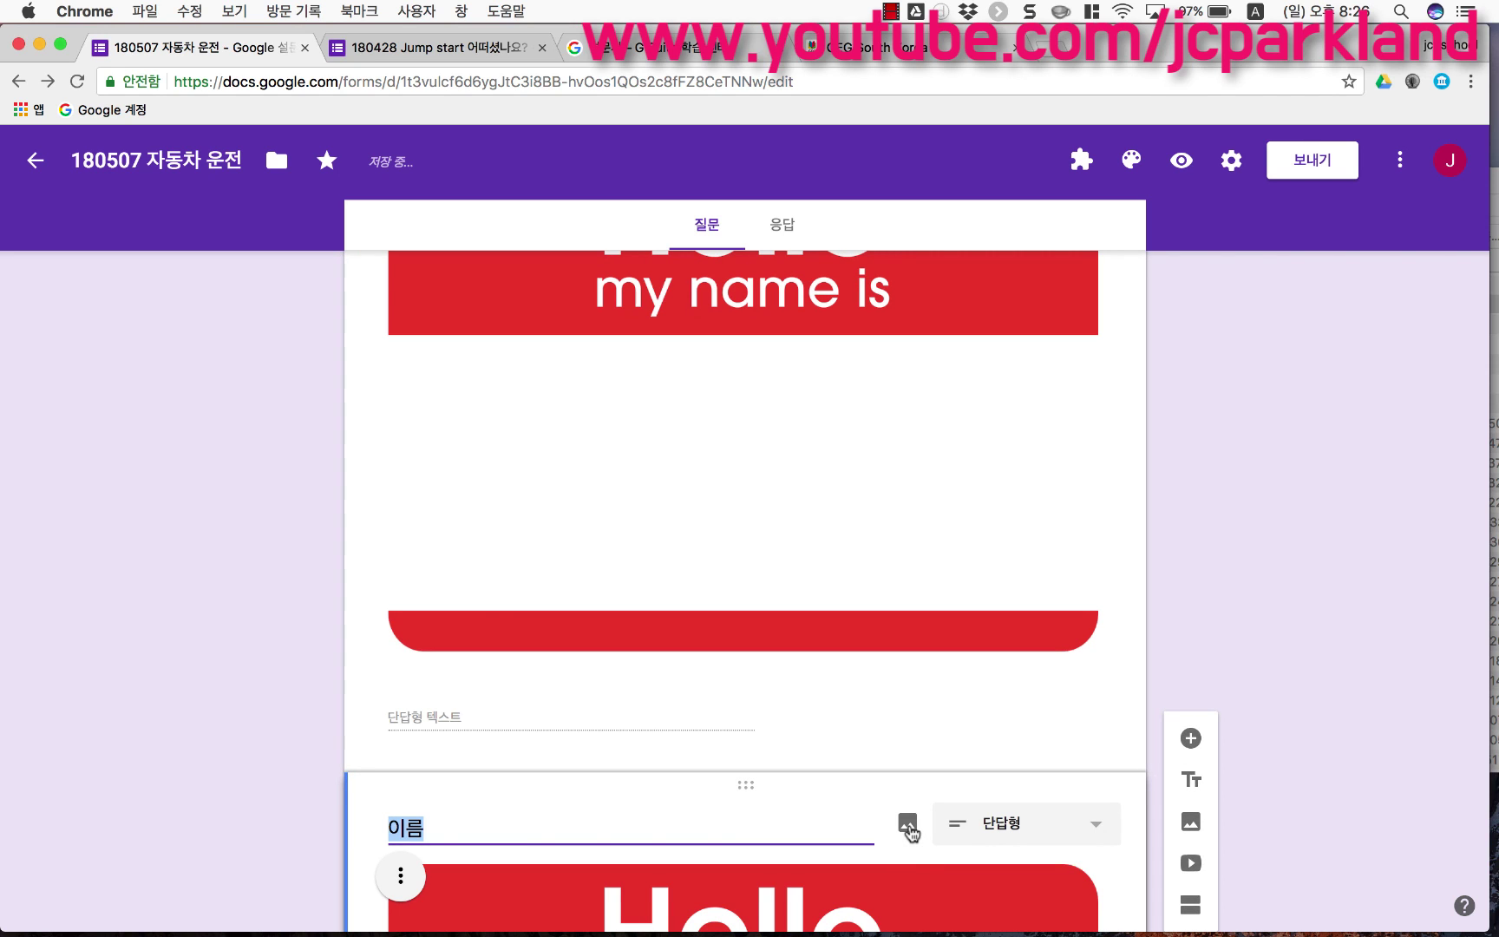
pyautogui.scroll(-3, 894, 776)
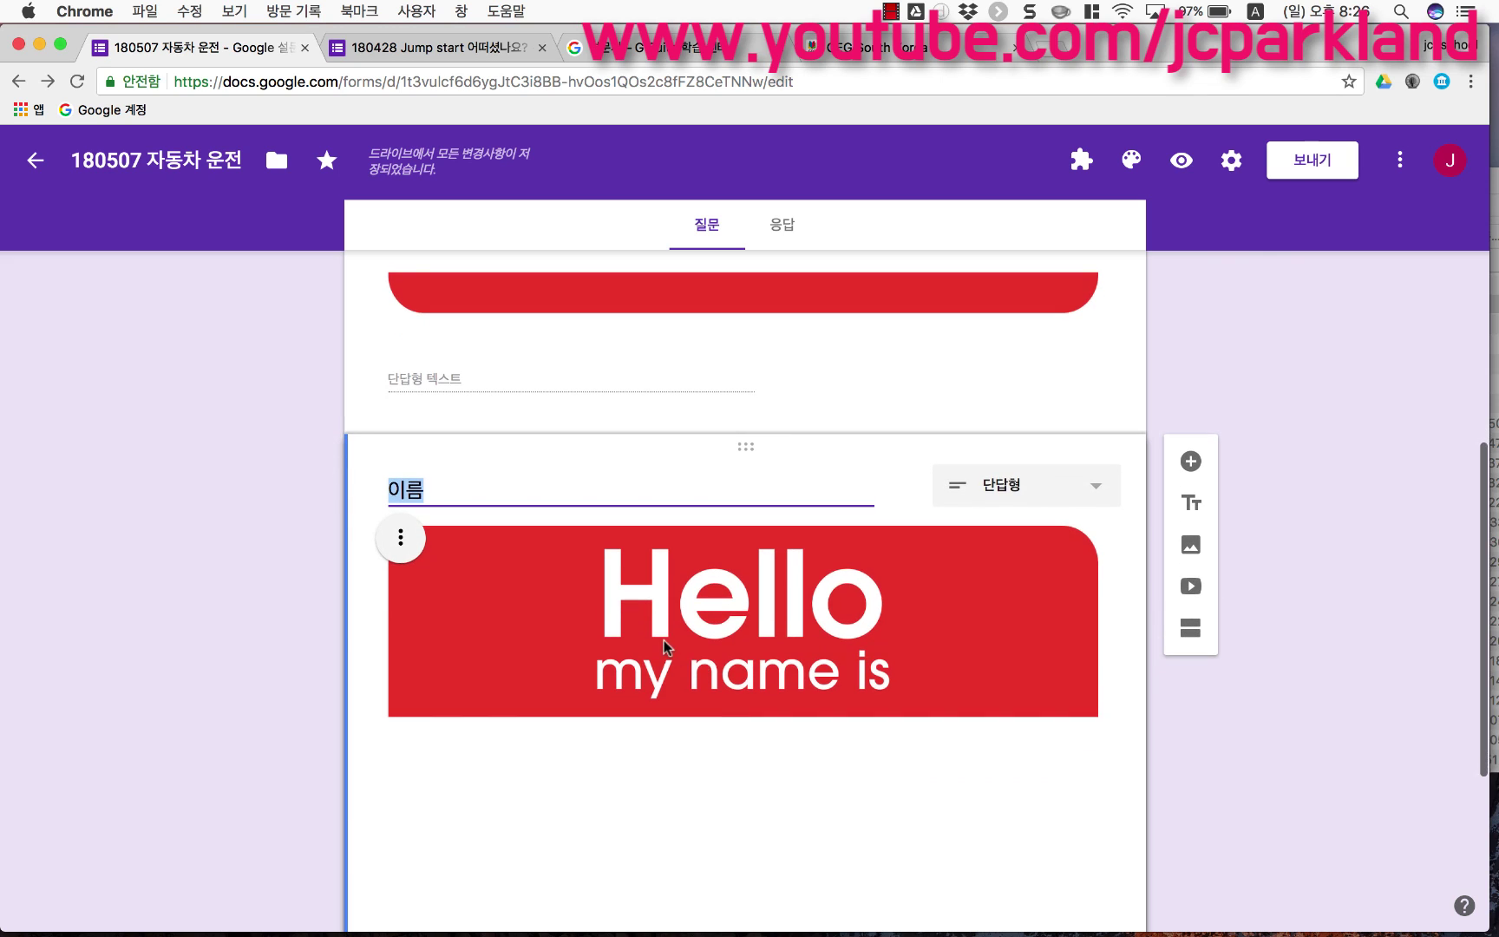
pyautogui.write('d')
pyautogui.press('BackSpace')
pyautogui.hotkey('ctrl', 'space')
pyautogui.write('전')
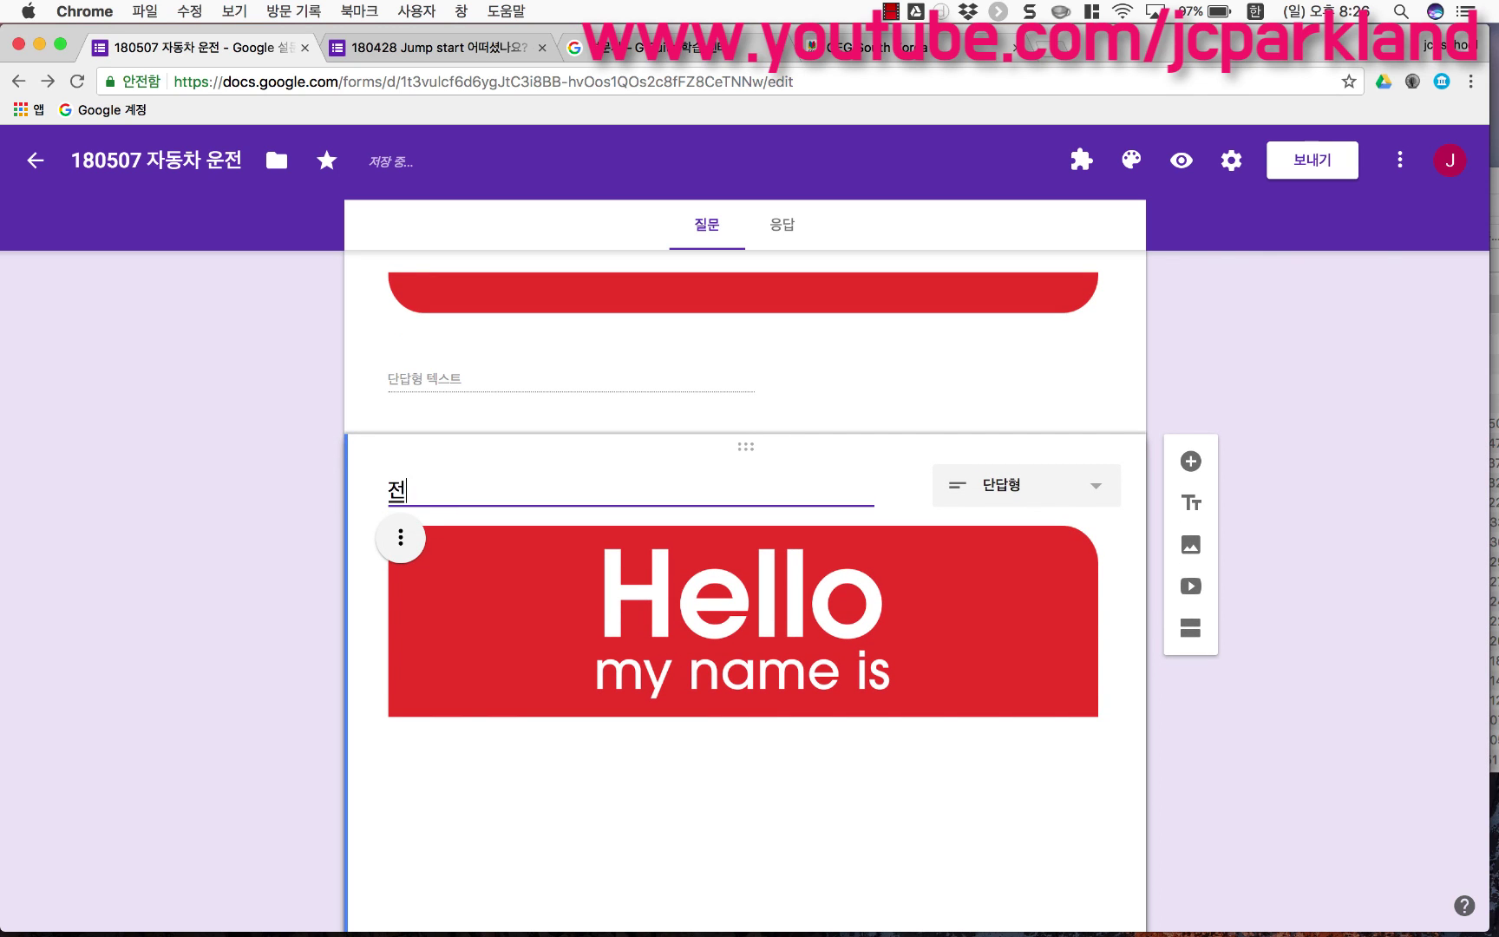
pyautogui.write('화번호')
# Step: Delete the copied picture from the 전화번호 question
pyautogui.scroll(-1, 918, 476)
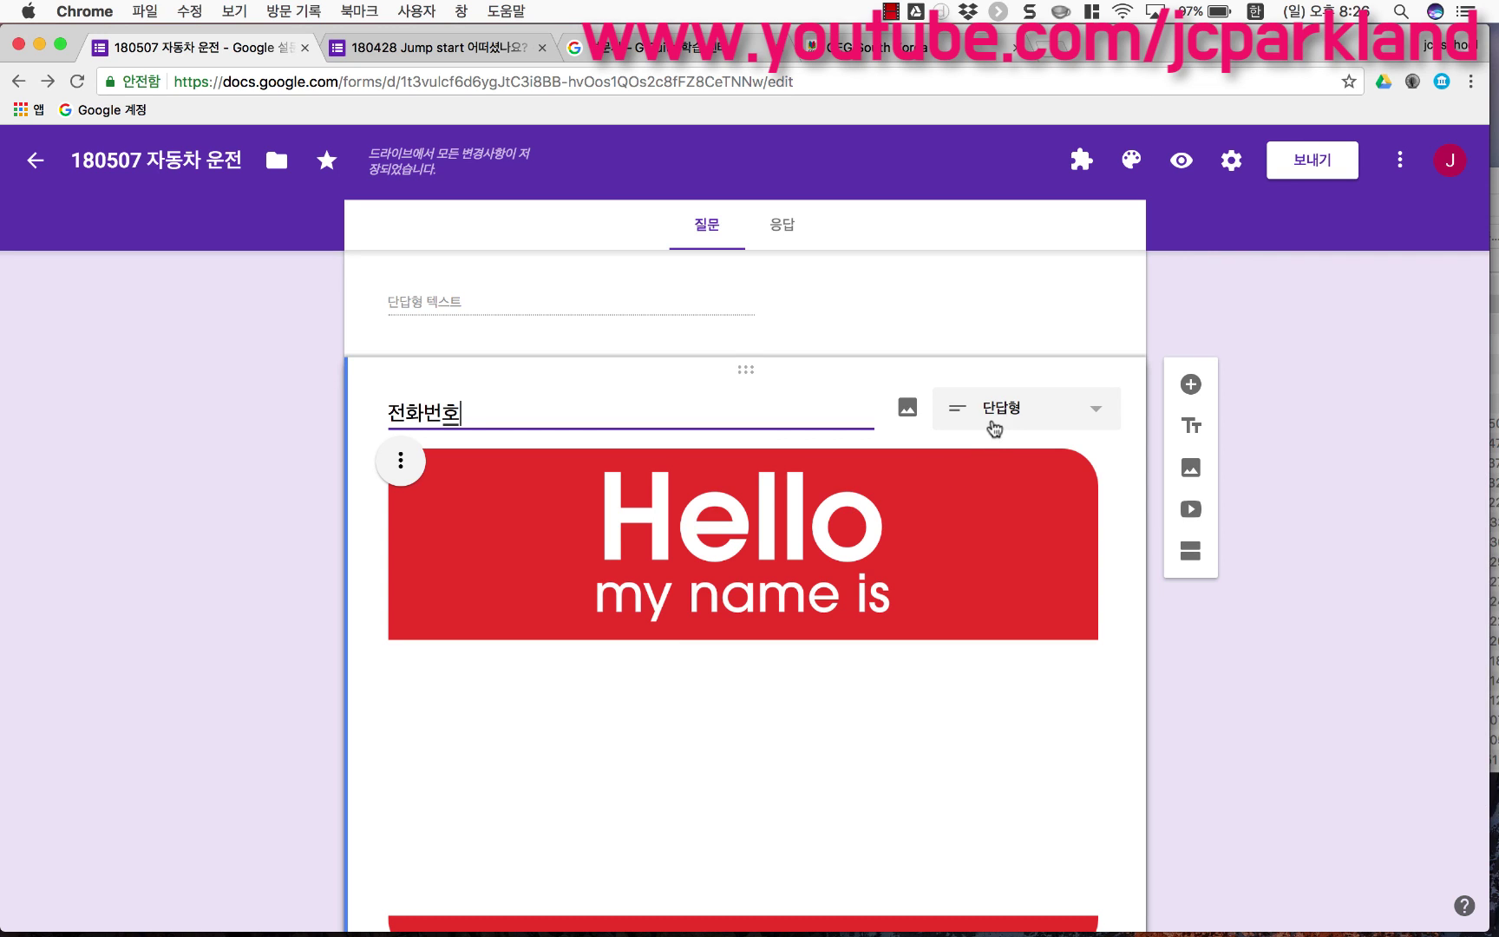
pyautogui.scroll(-1, 994, 428)
pyautogui.click(401, 423)
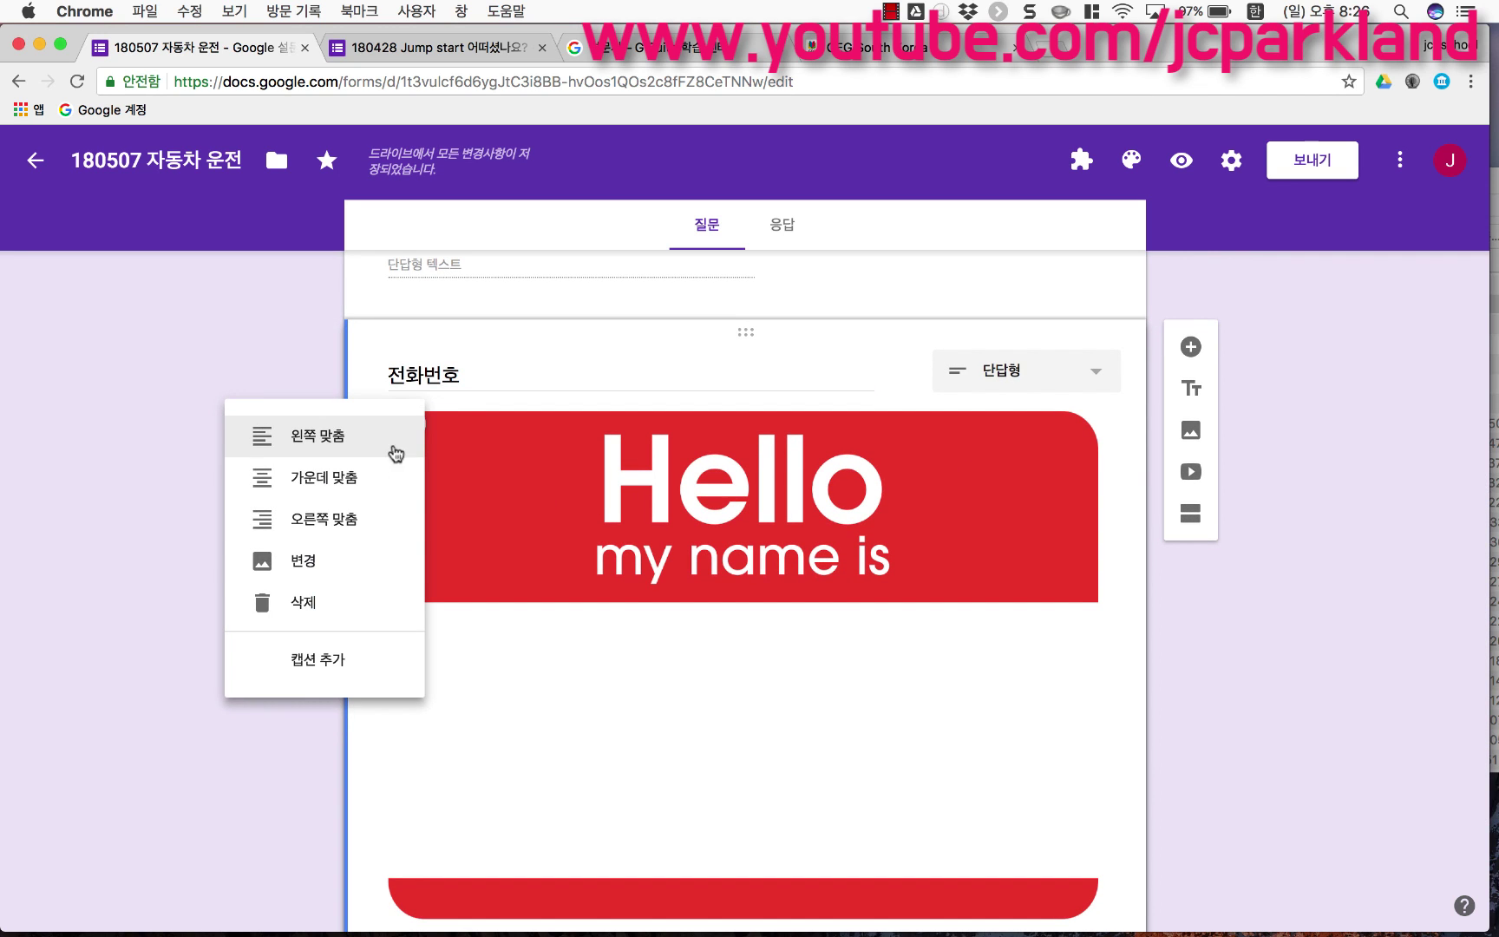
pyautogui.click(354, 607)
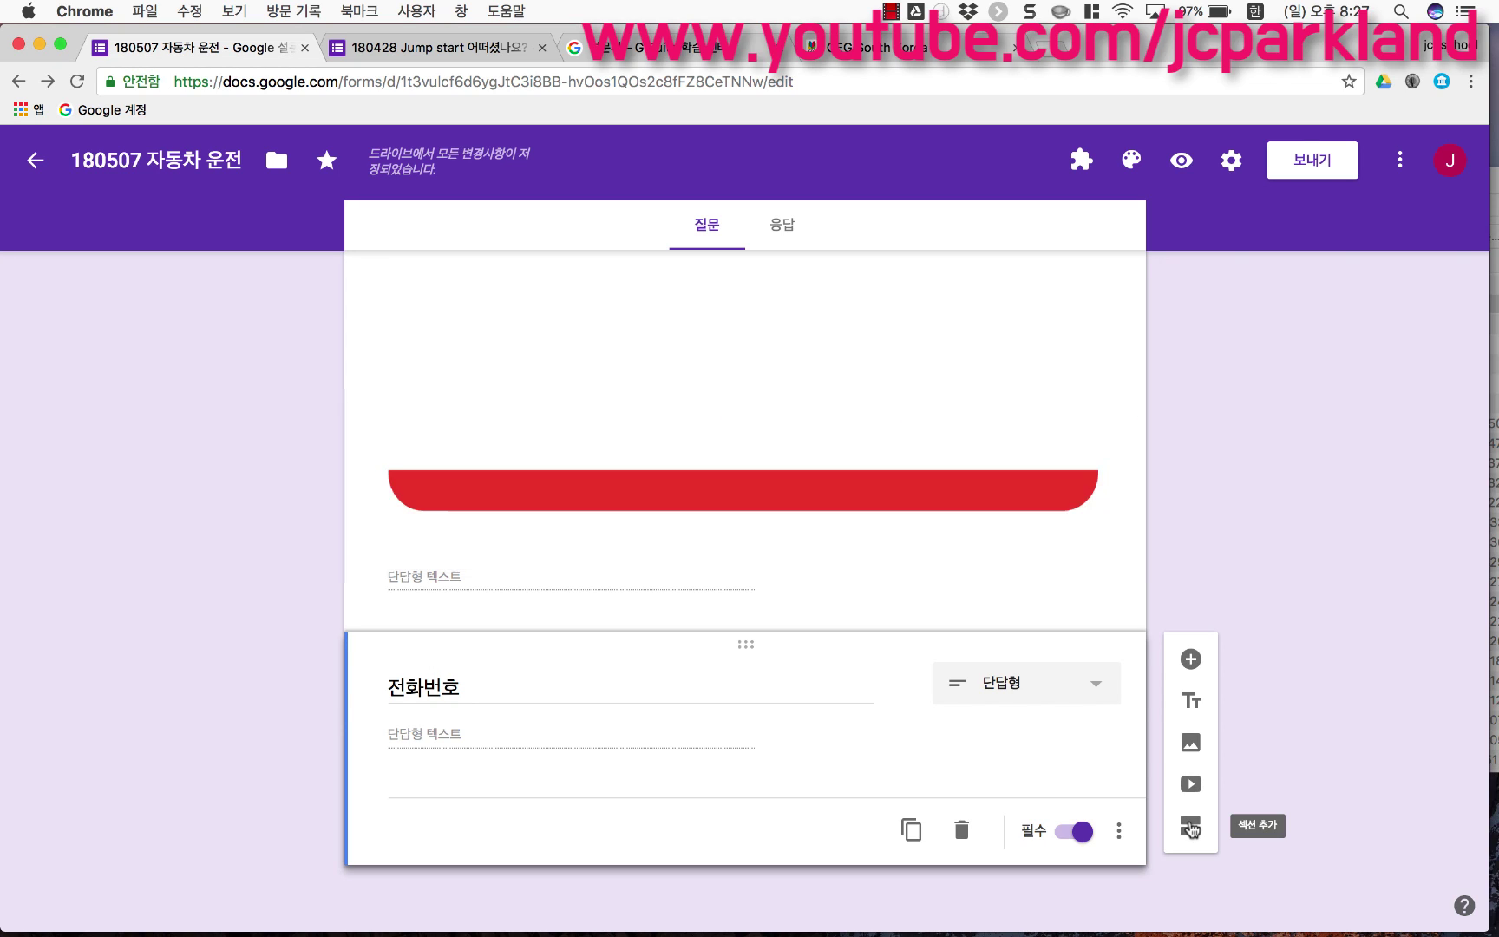
# Step: Add a second section named 실제 시험 문제 holding a new question titled '운전할 때 ?'
pyautogui.click(1191, 828)
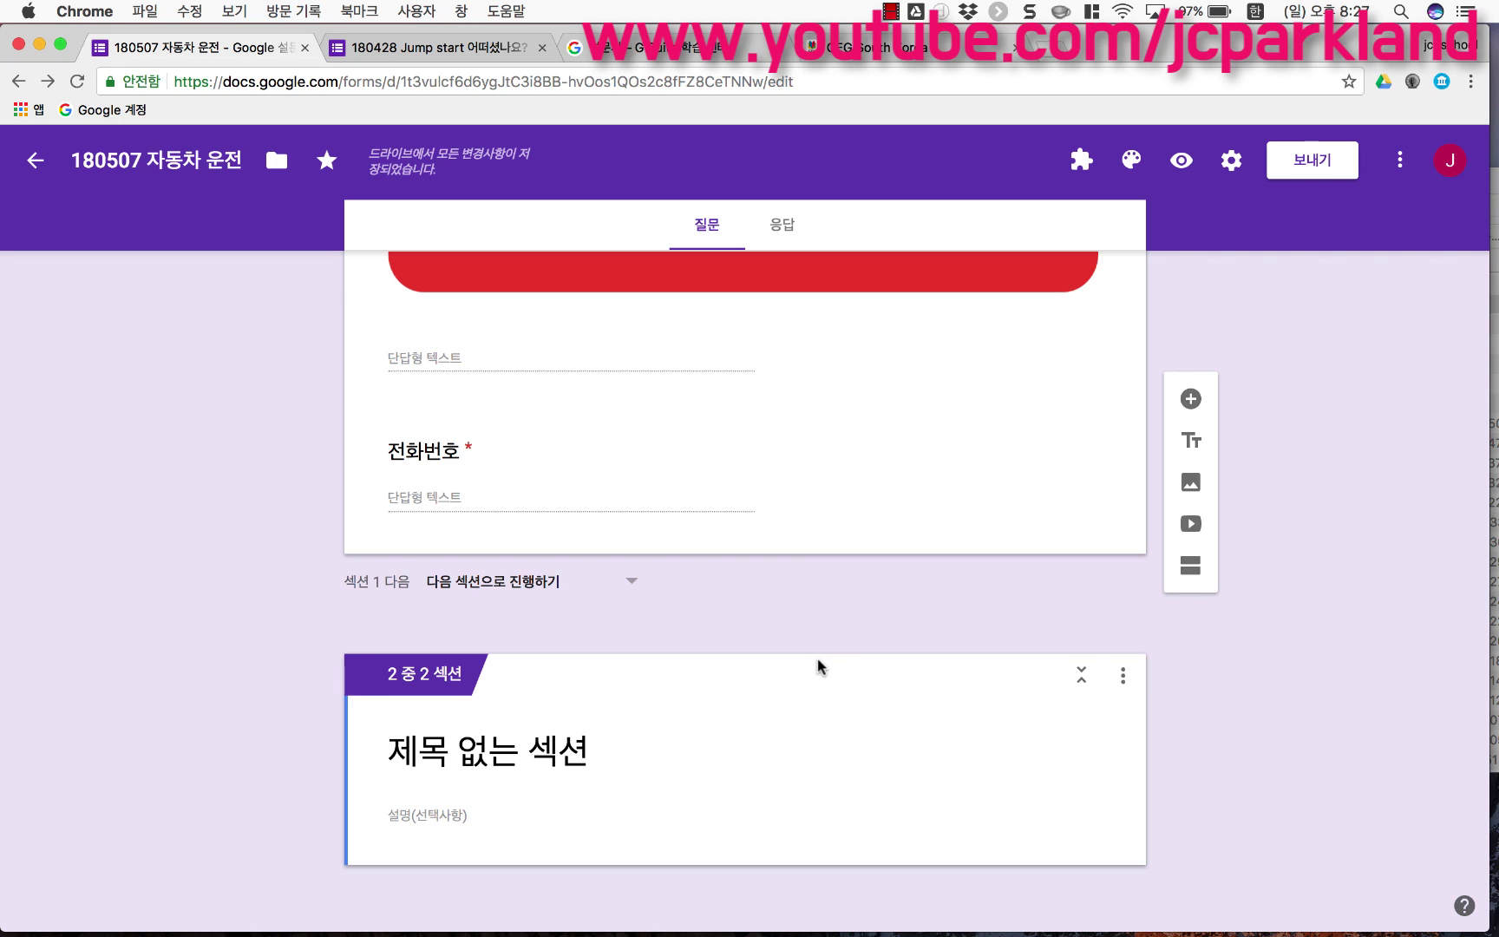
pyautogui.click(551, 739)
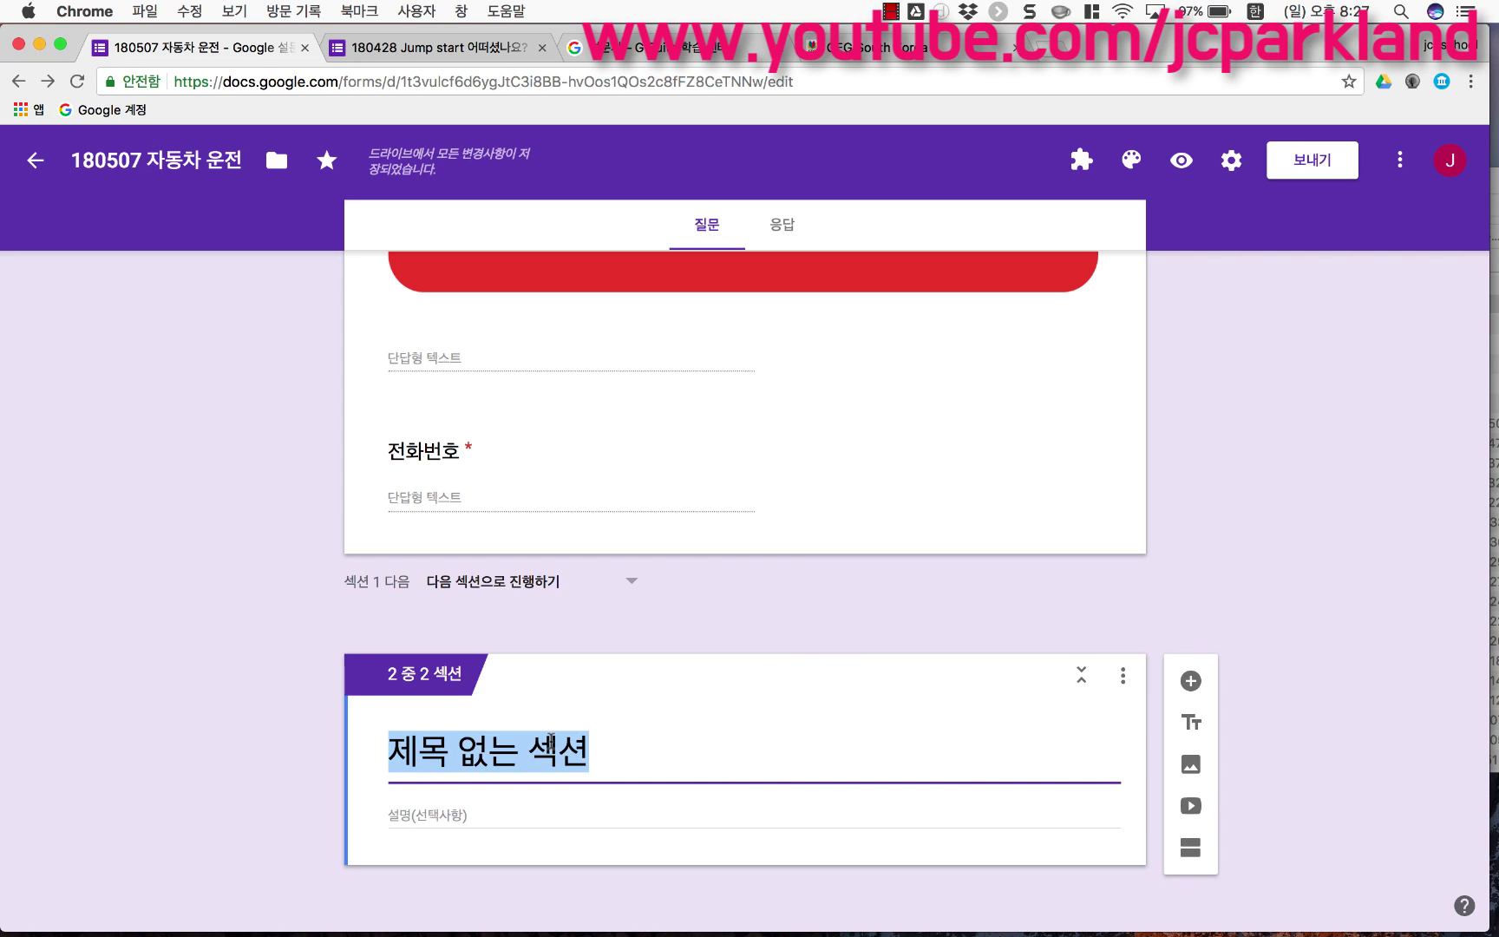
pyautogui.write('실제 시험 무')
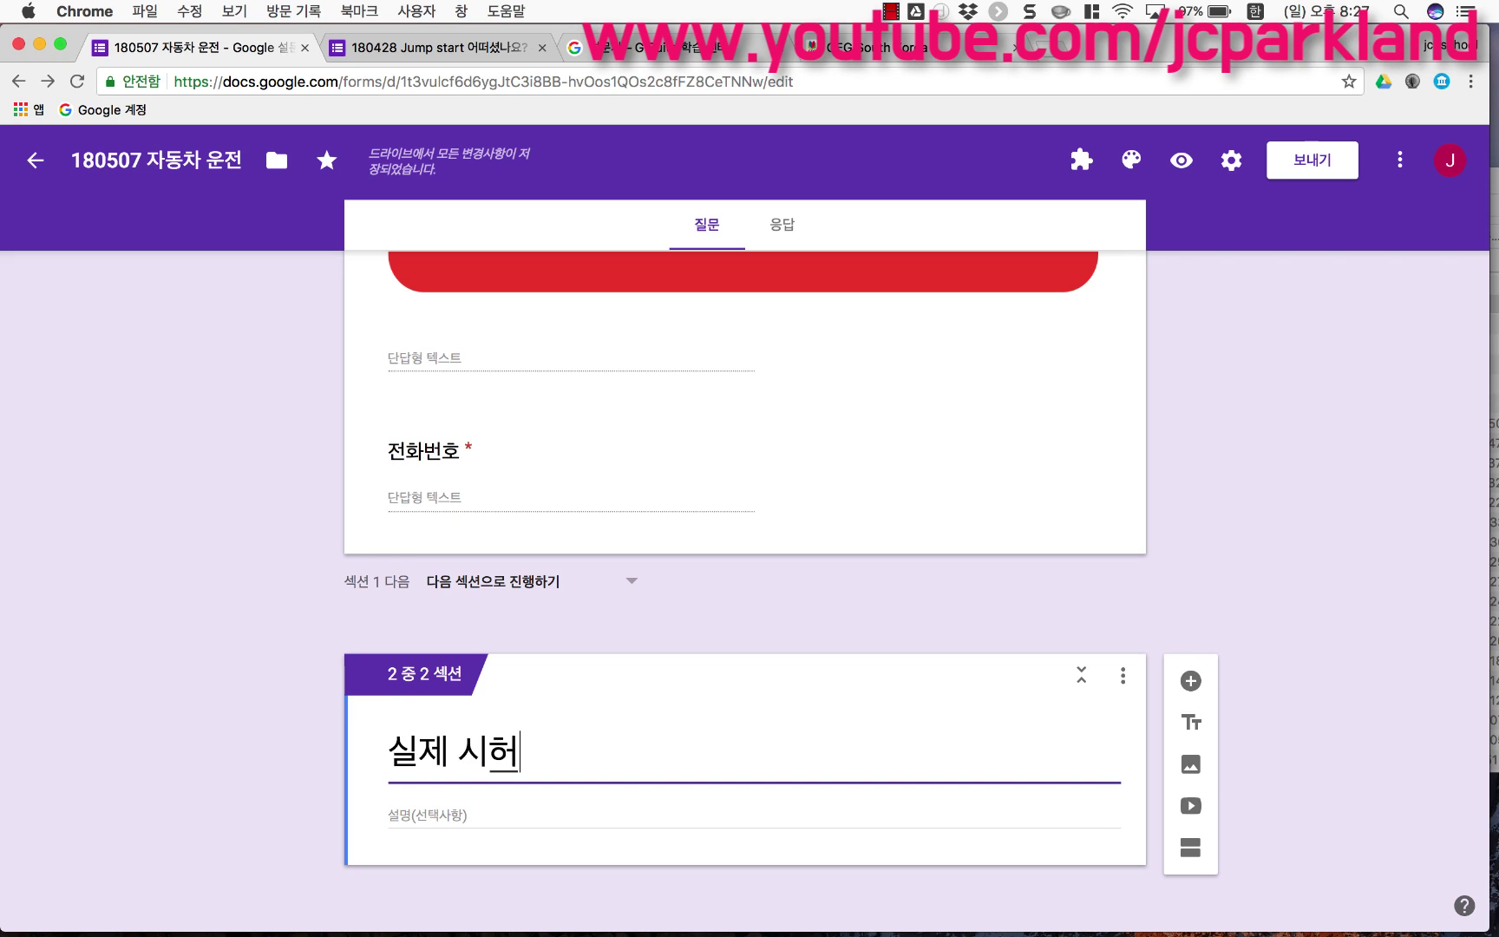
pyautogui.write('ㄴ제')
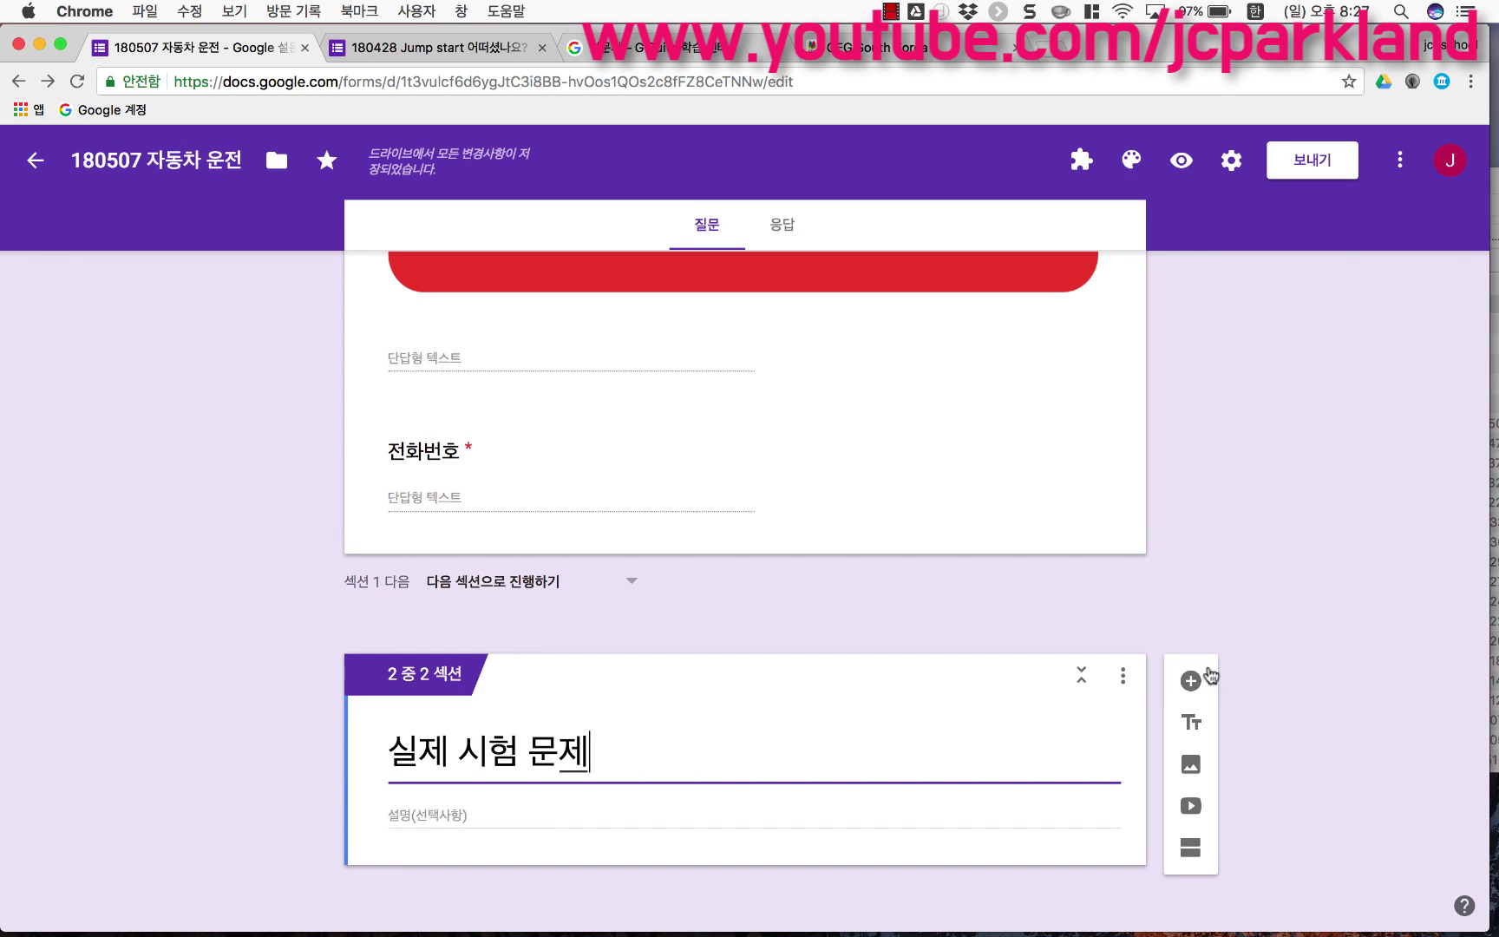
pyautogui.click(1191, 682)
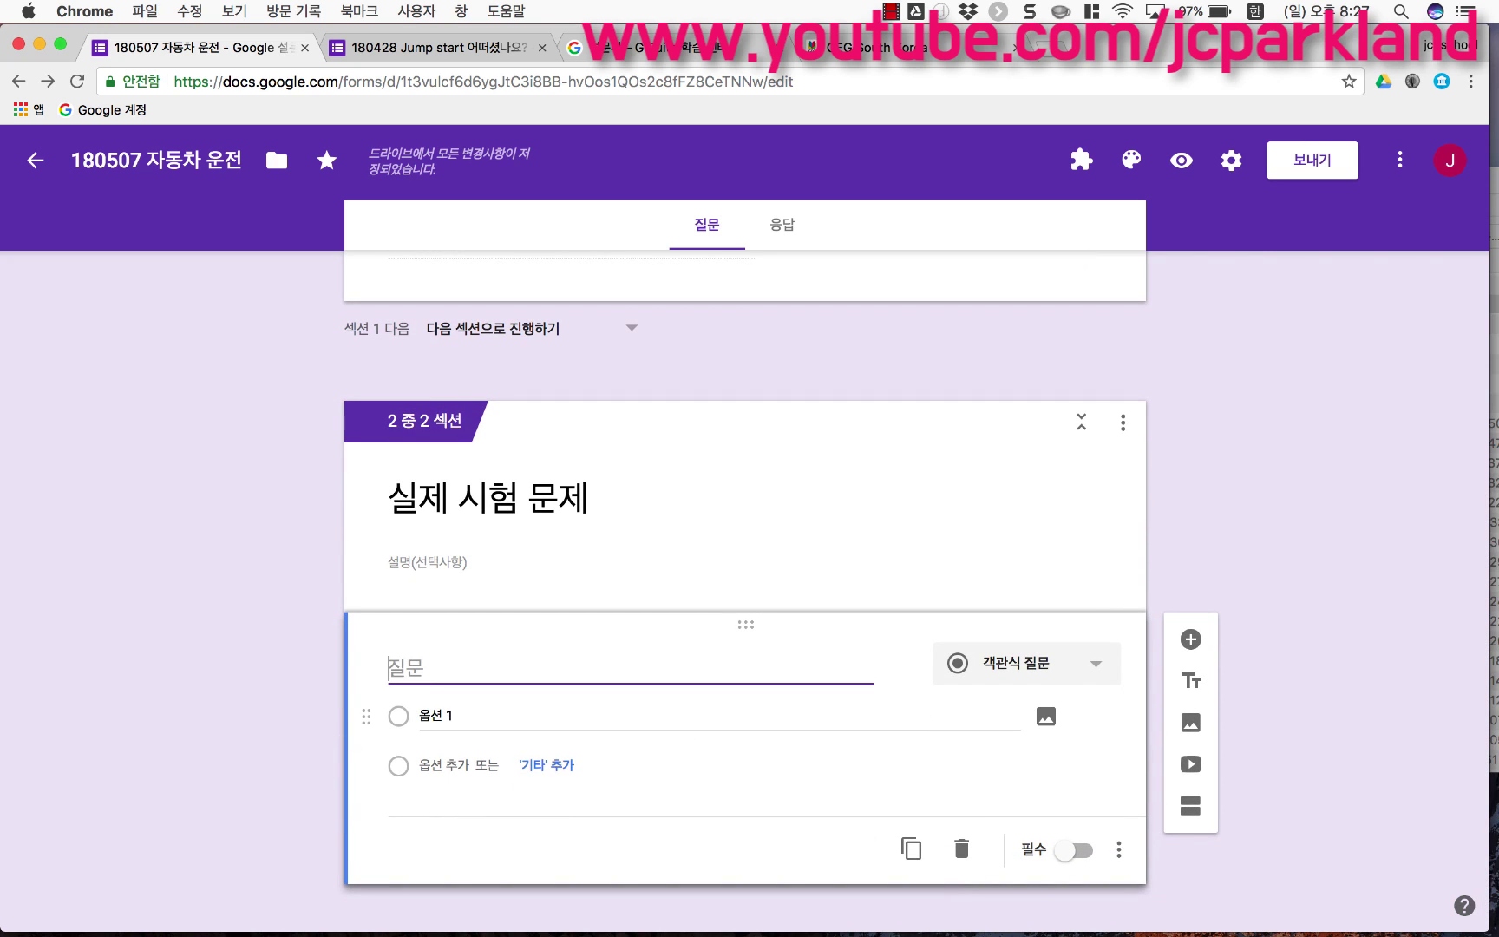
pyautogui.write('운전할 때 ')
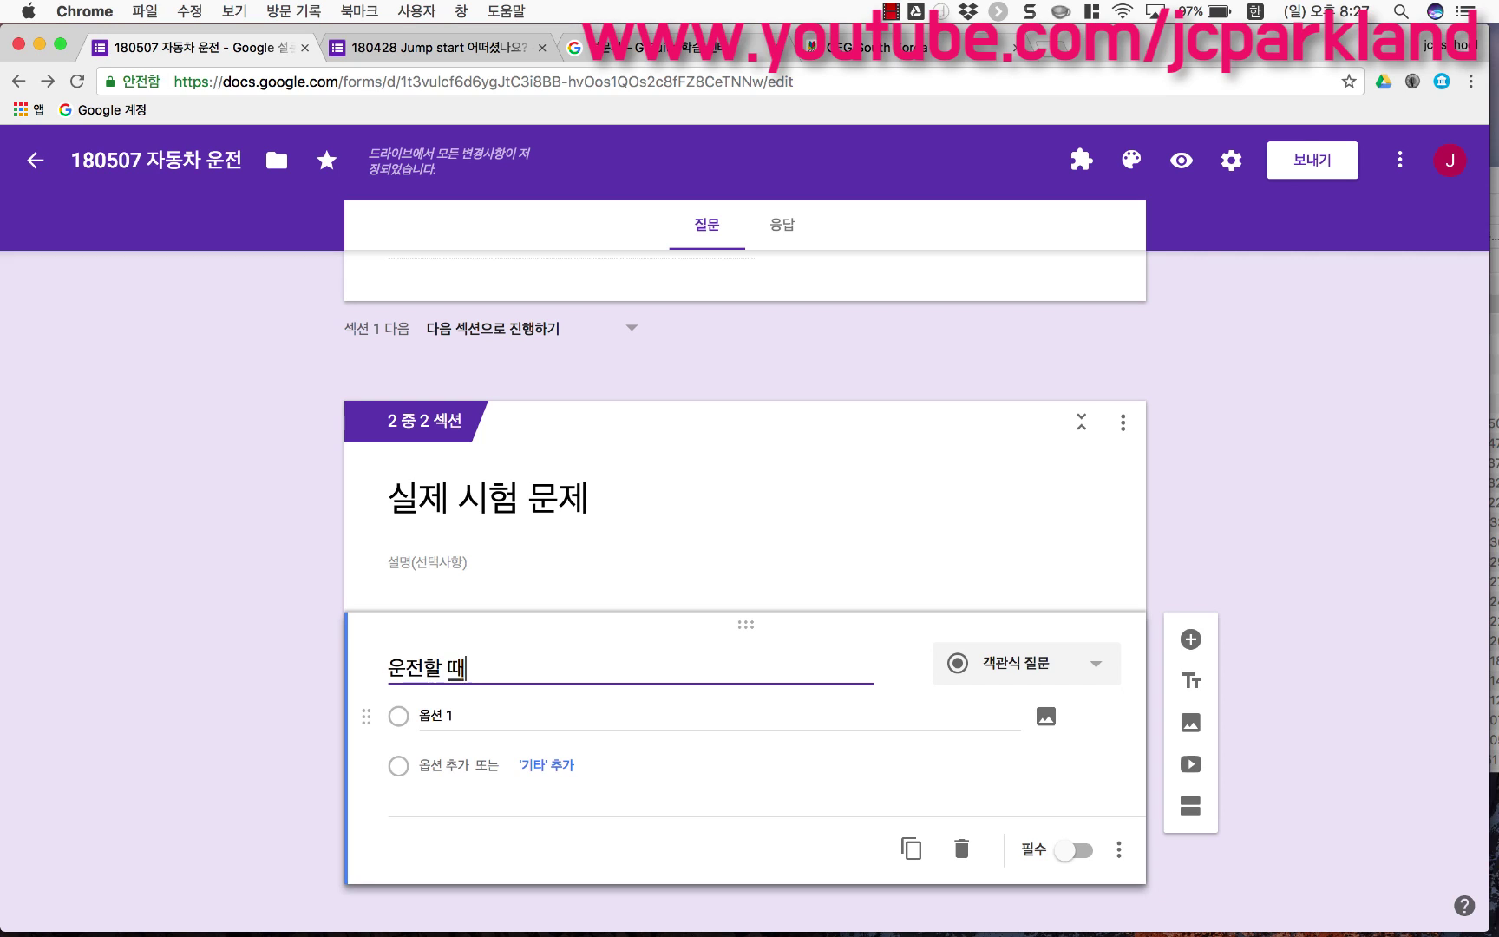
pyautogui.write('?')
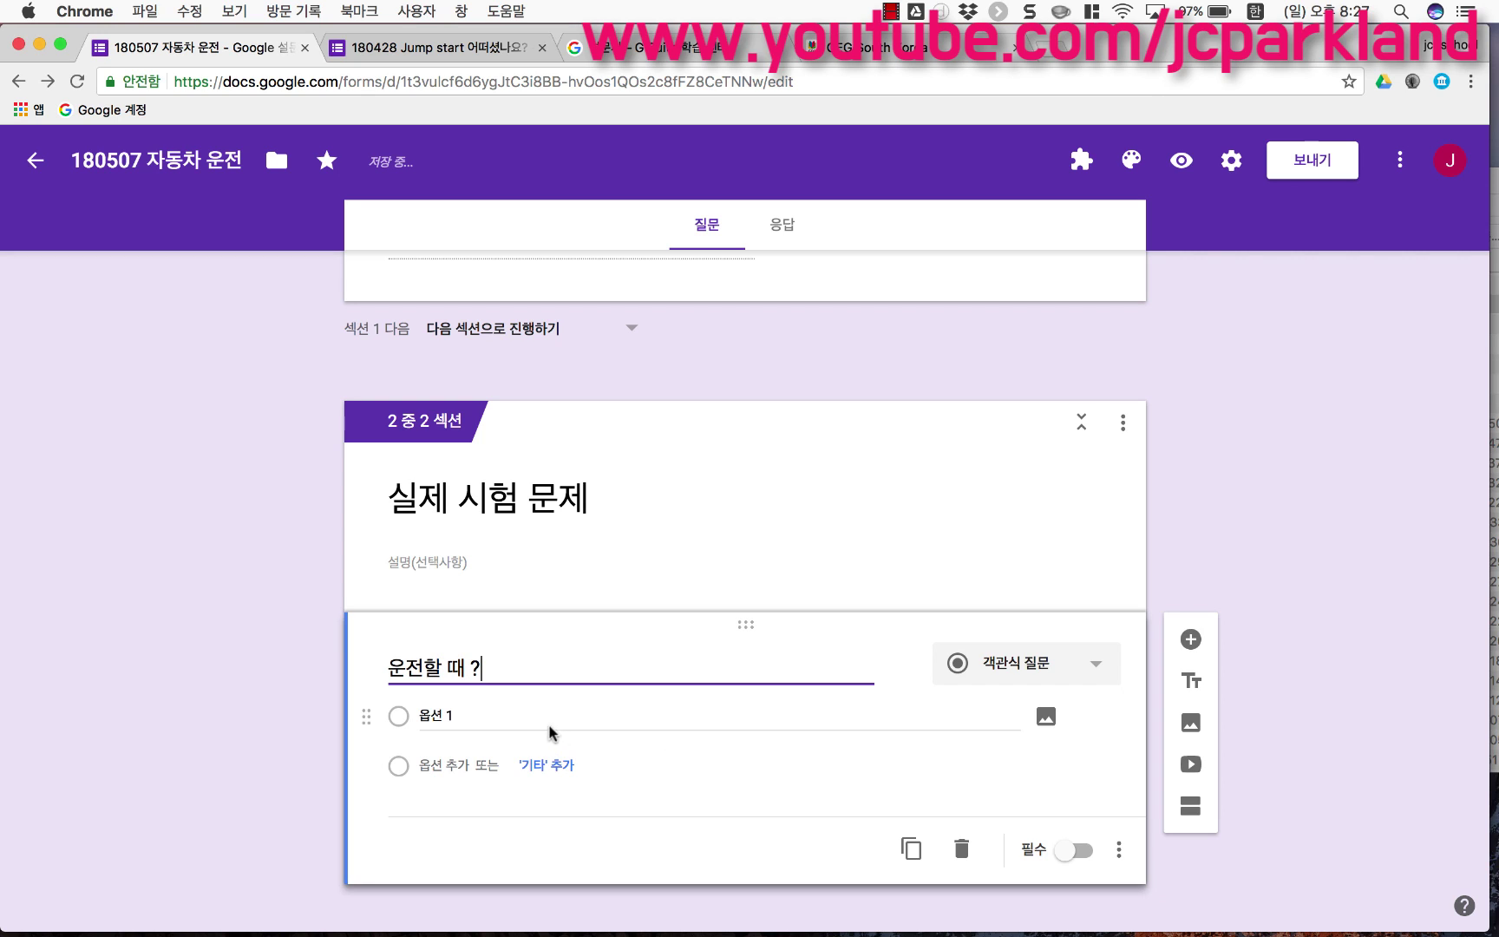
# Step: Enter the answer choices 거칠게, 빠르게, 난폭하게 and 안전하게 for the '운전할 때 ?' question
pyautogui.click(549, 724)
pyautogui.write('거칠게')
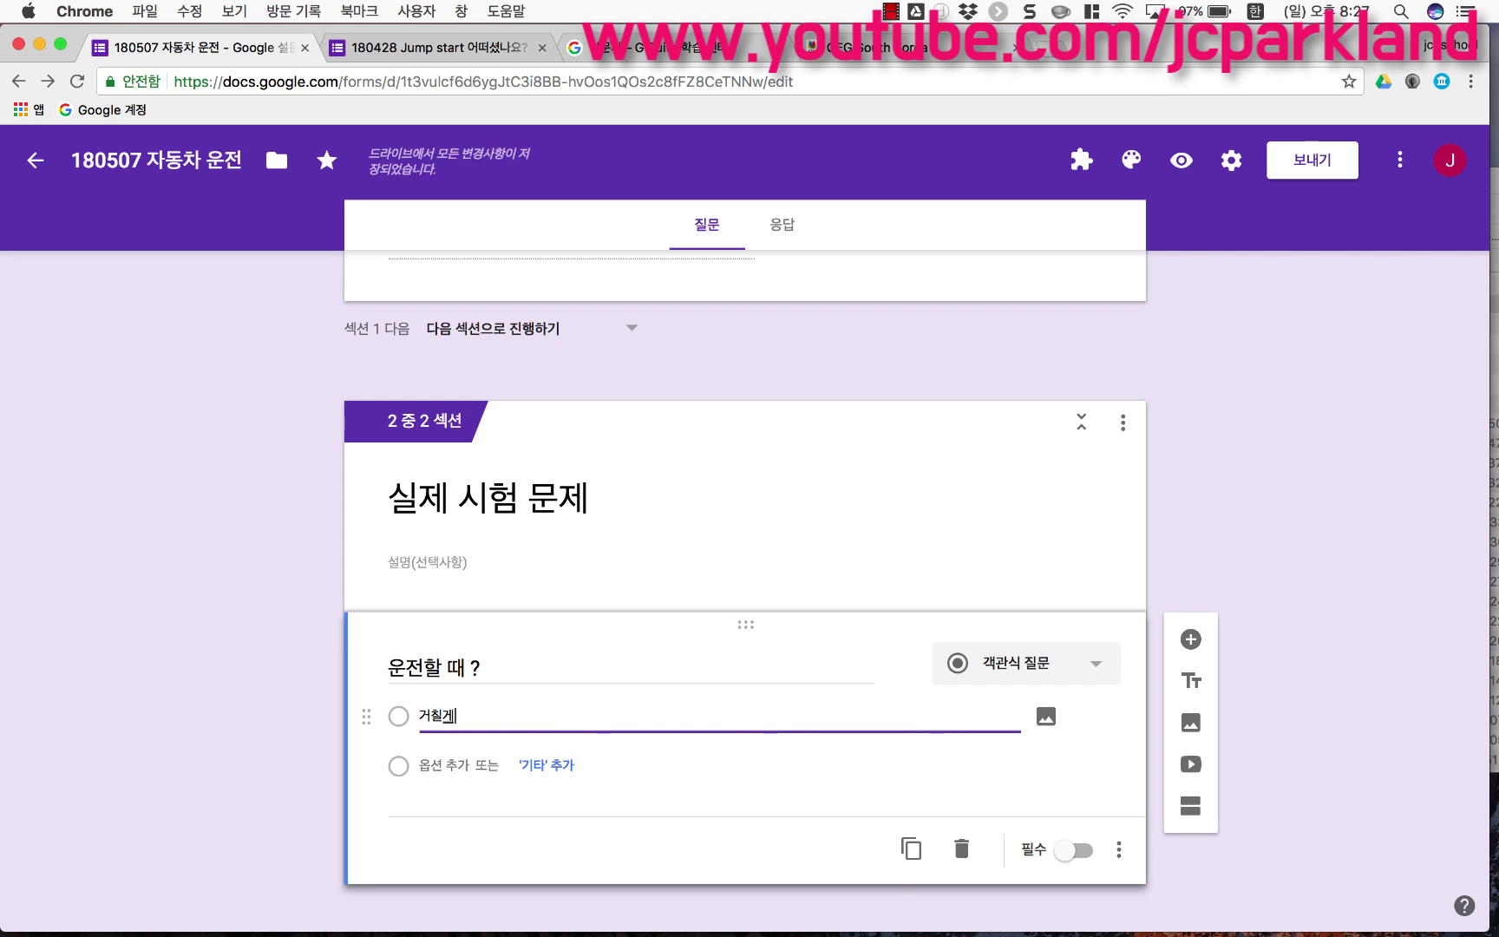
pyautogui.press('Return')
pyautogui.write('빠르게')
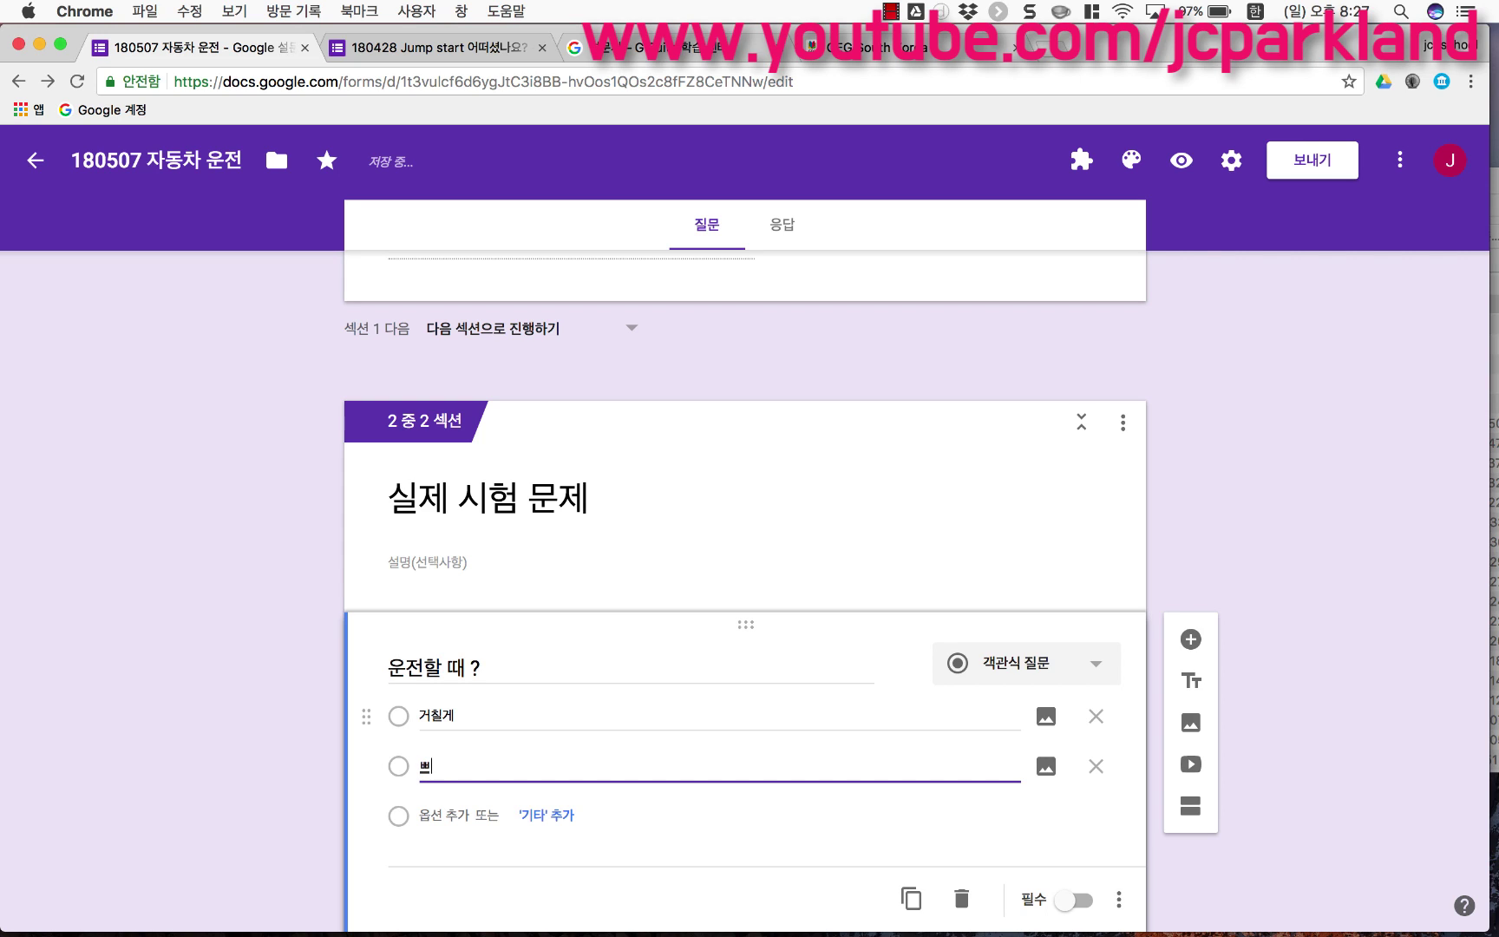
pyautogui.press('Return')
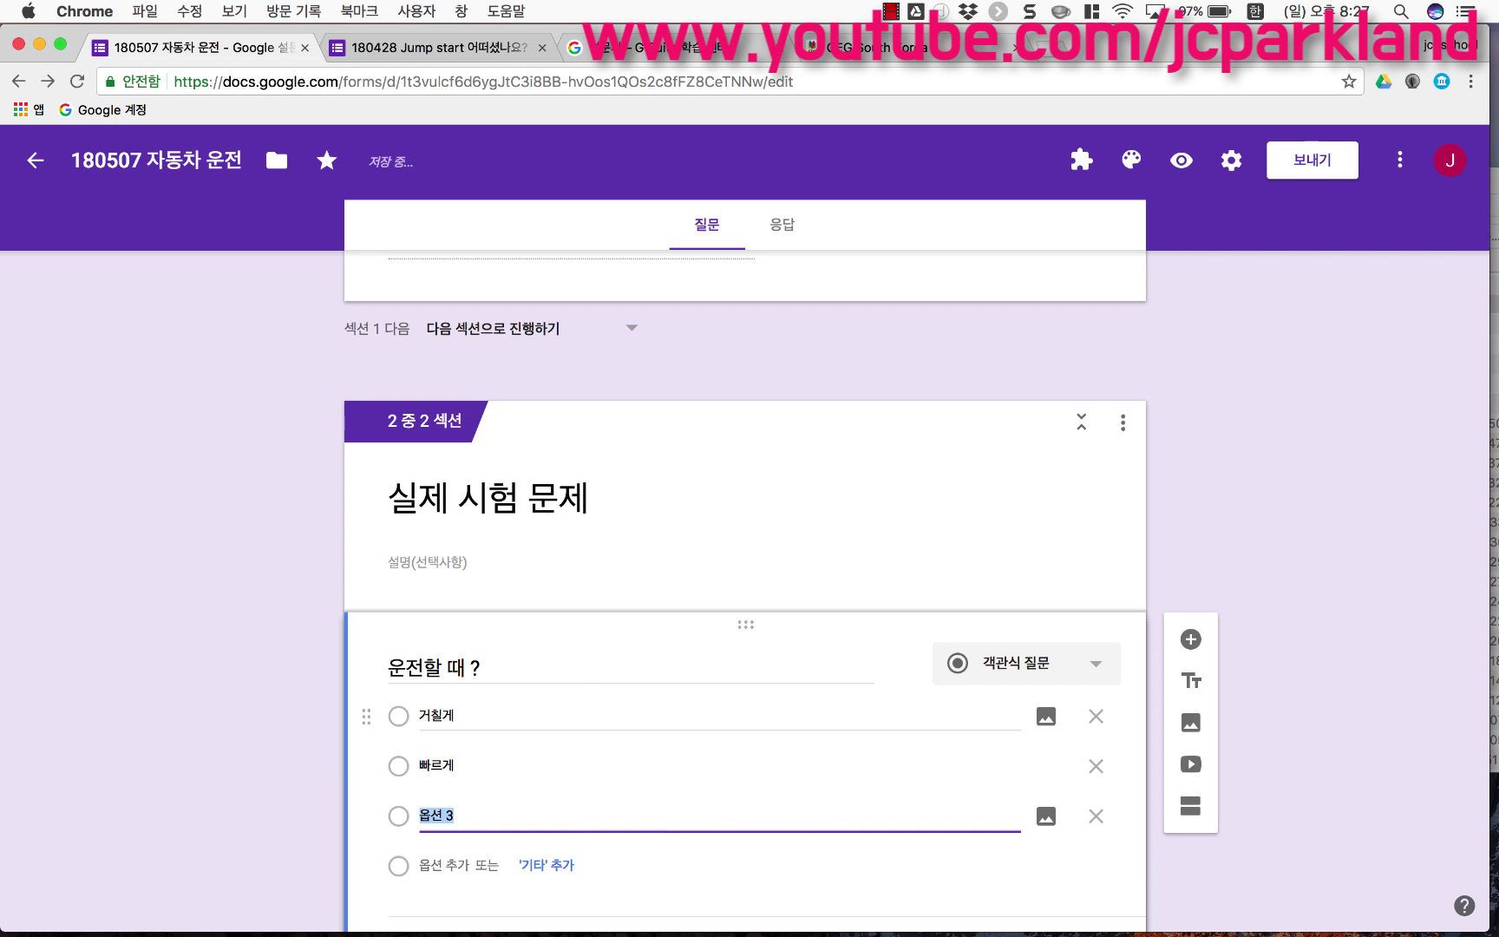
pyautogui.write('난폭하게')
pyautogui.press('Return')
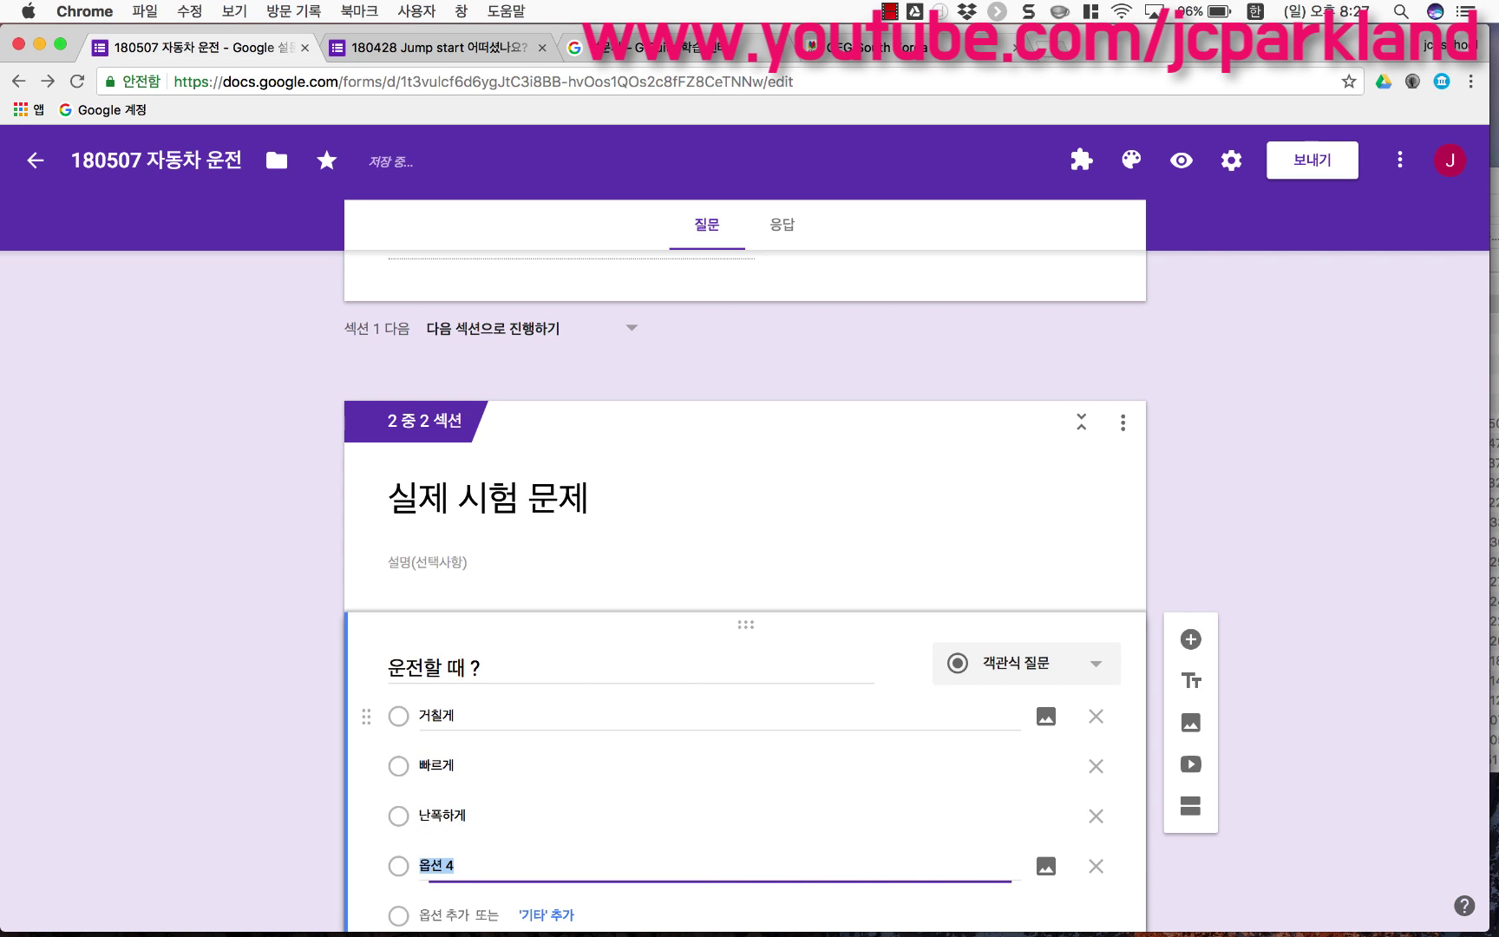
pyautogui.write('의')
pyautogui.write('전하게')
pyautogui.scroll(-2, 499, 733)
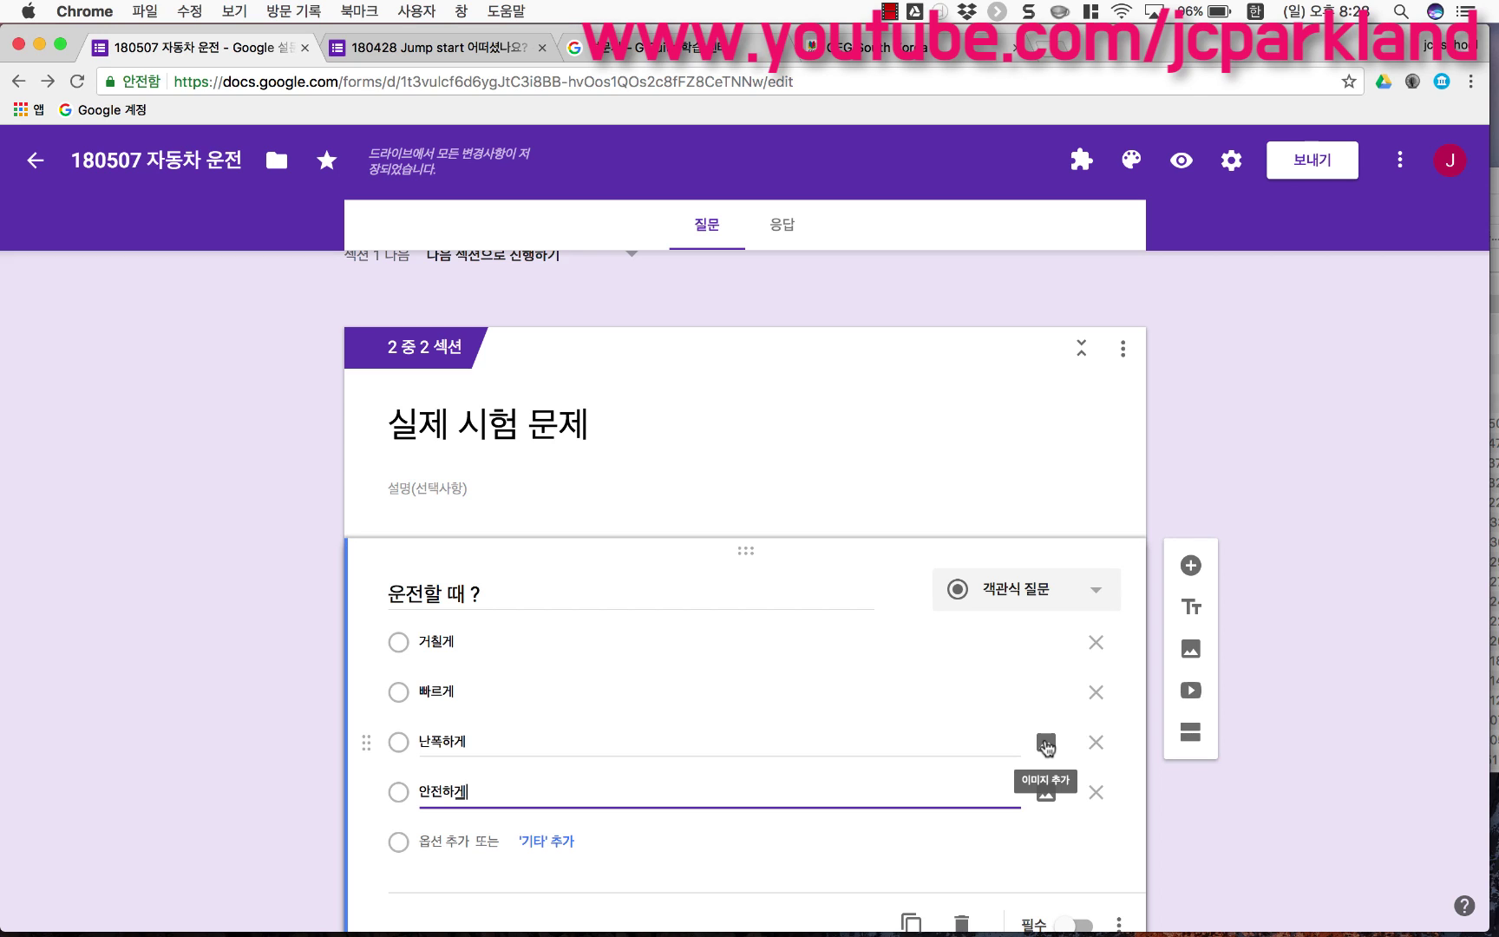
# Step: Change the '운전할 때 ?' question to checkboxes, then to a dropdown
pyautogui.click(1034, 595)
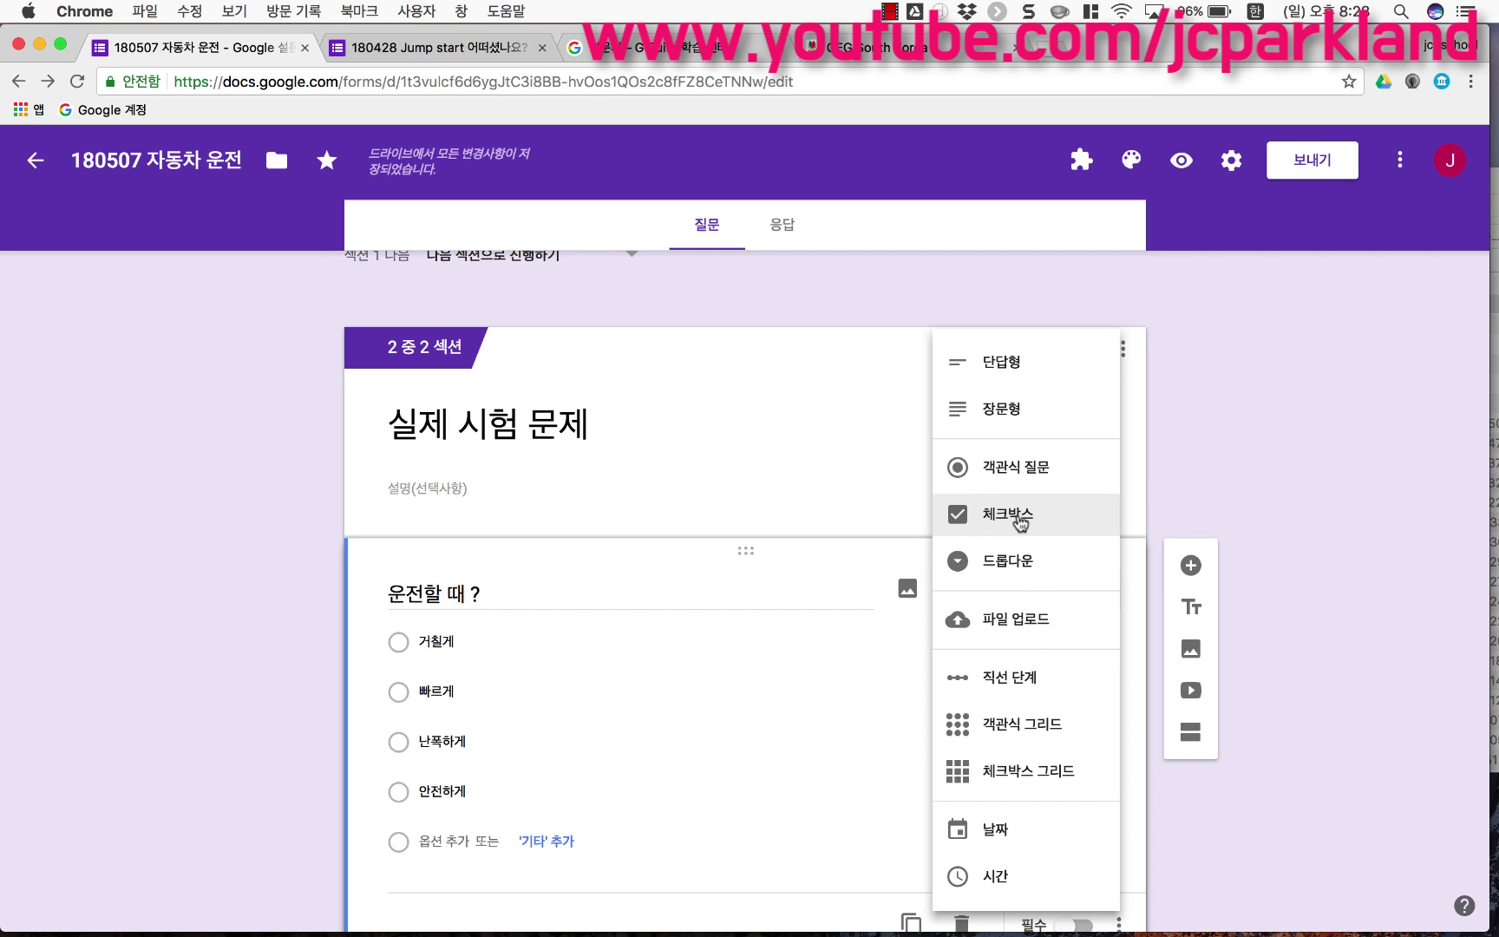
pyautogui.click(1020, 518)
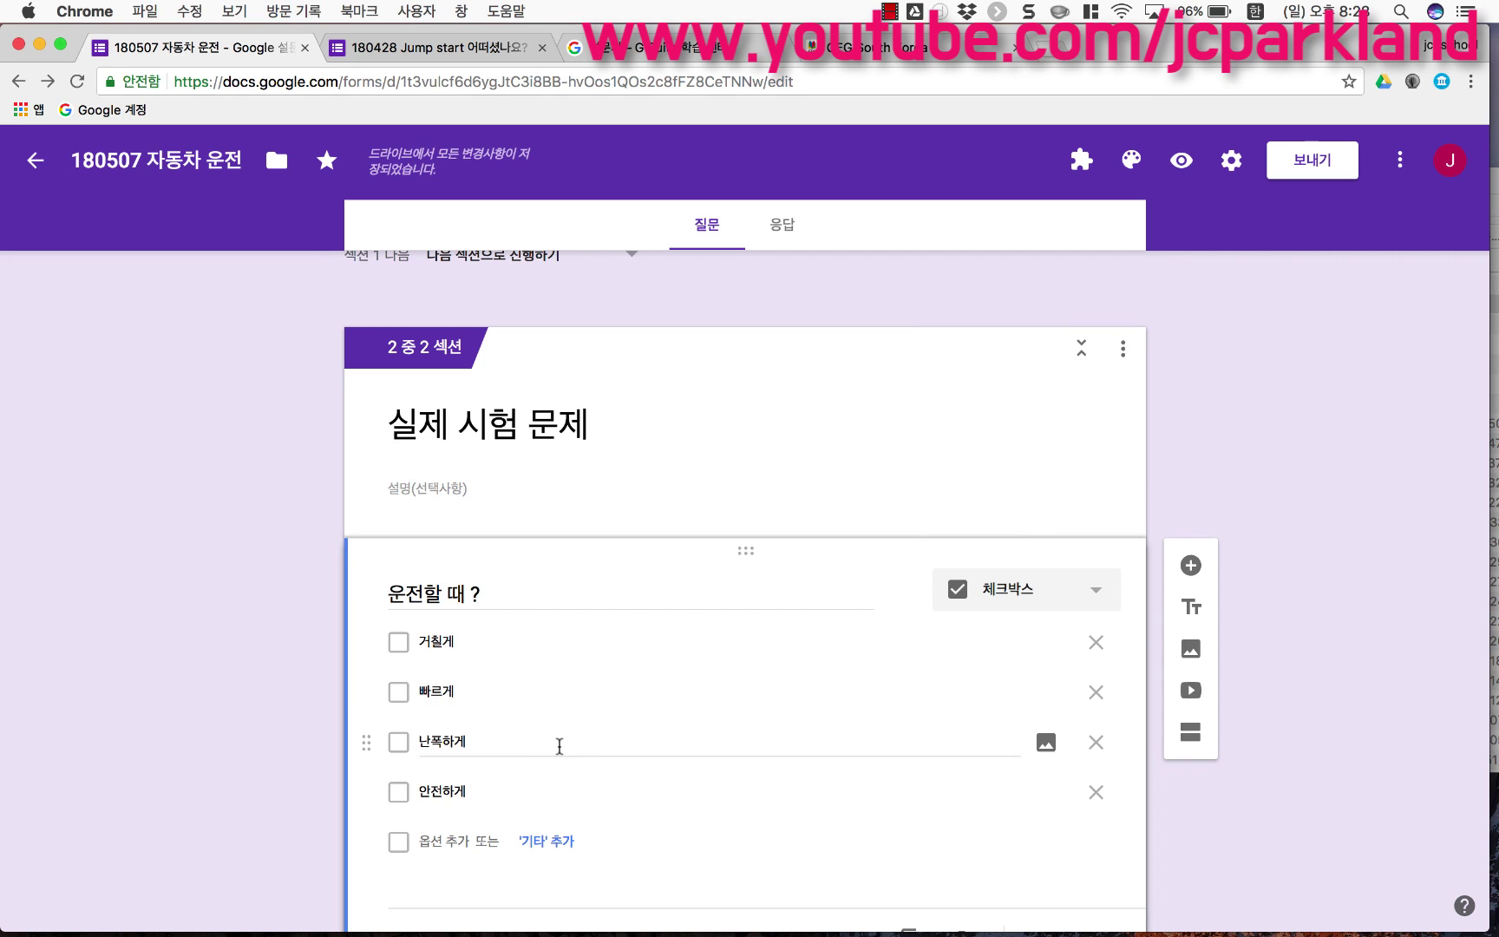
pyautogui.click(989, 600)
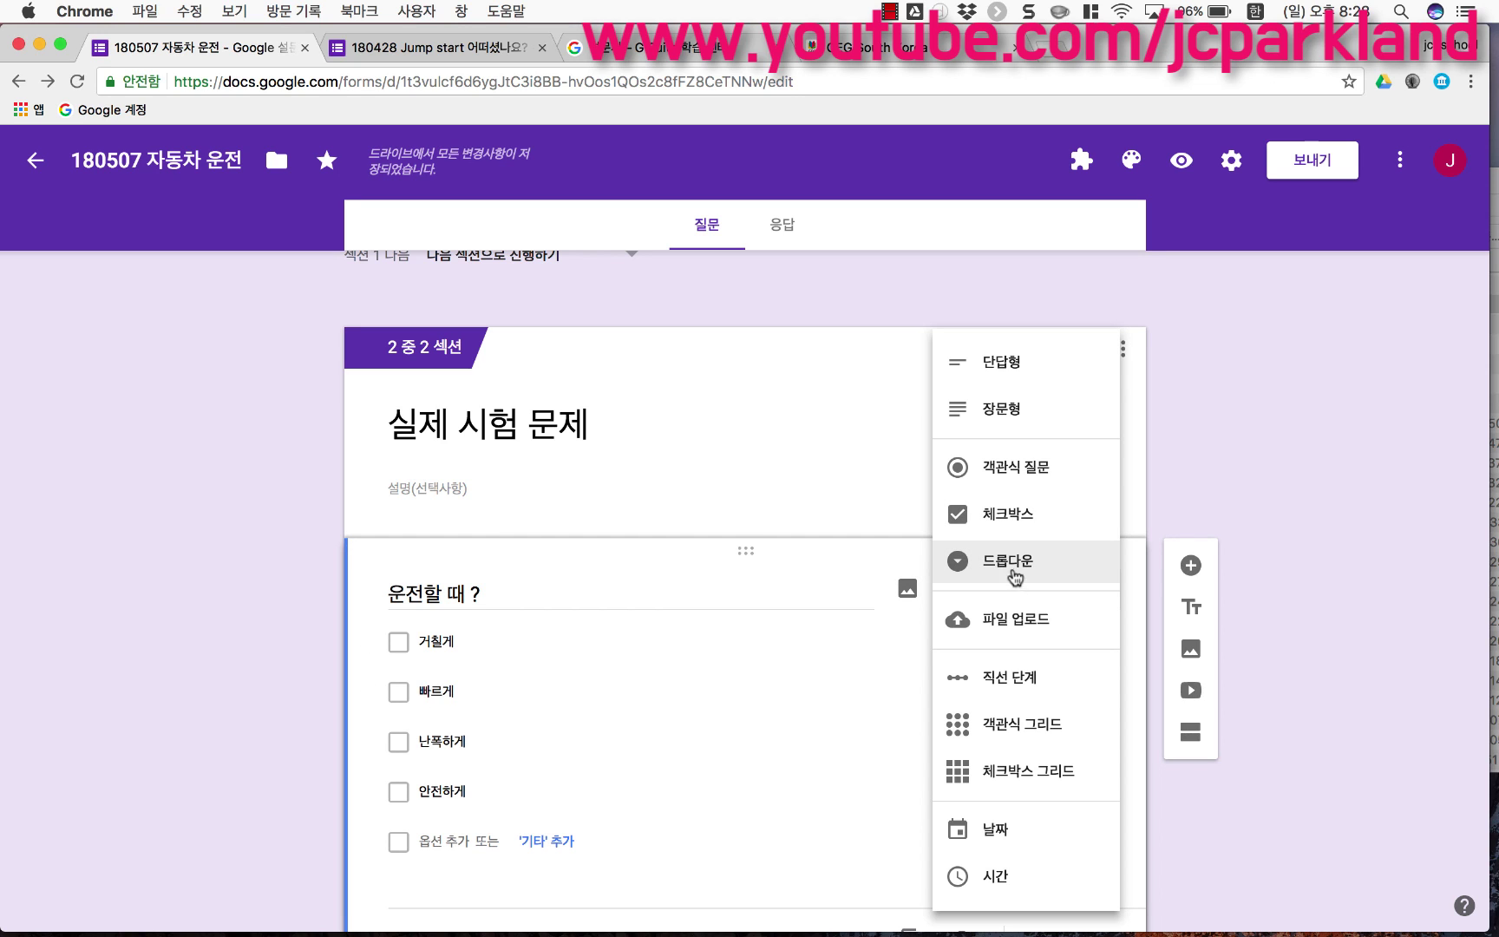
pyautogui.click(1011, 572)
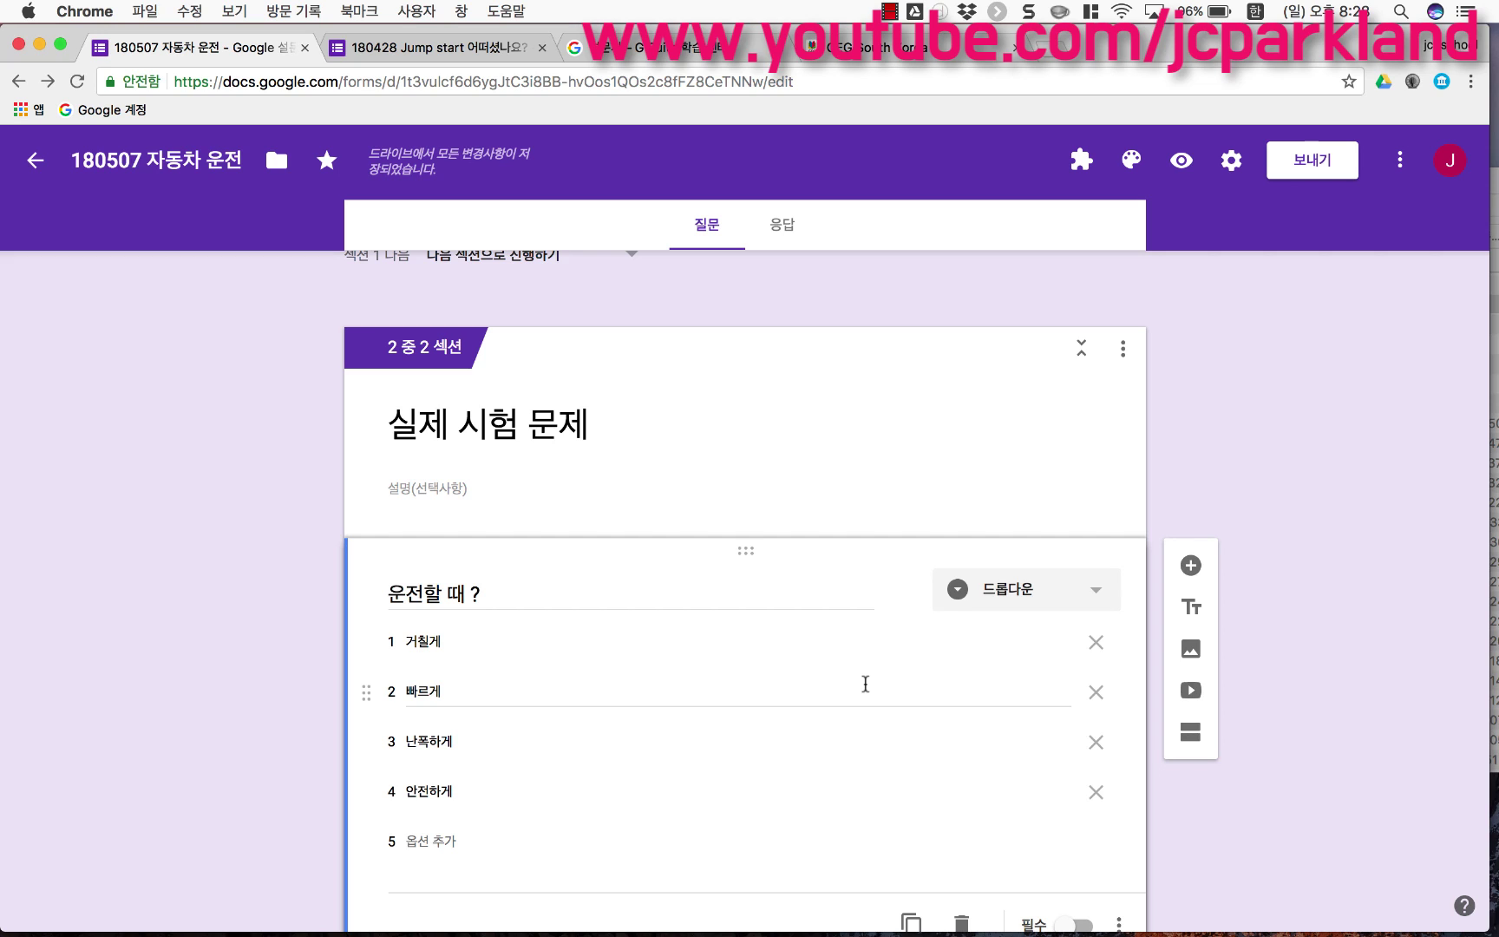
pyautogui.click(981, 604)
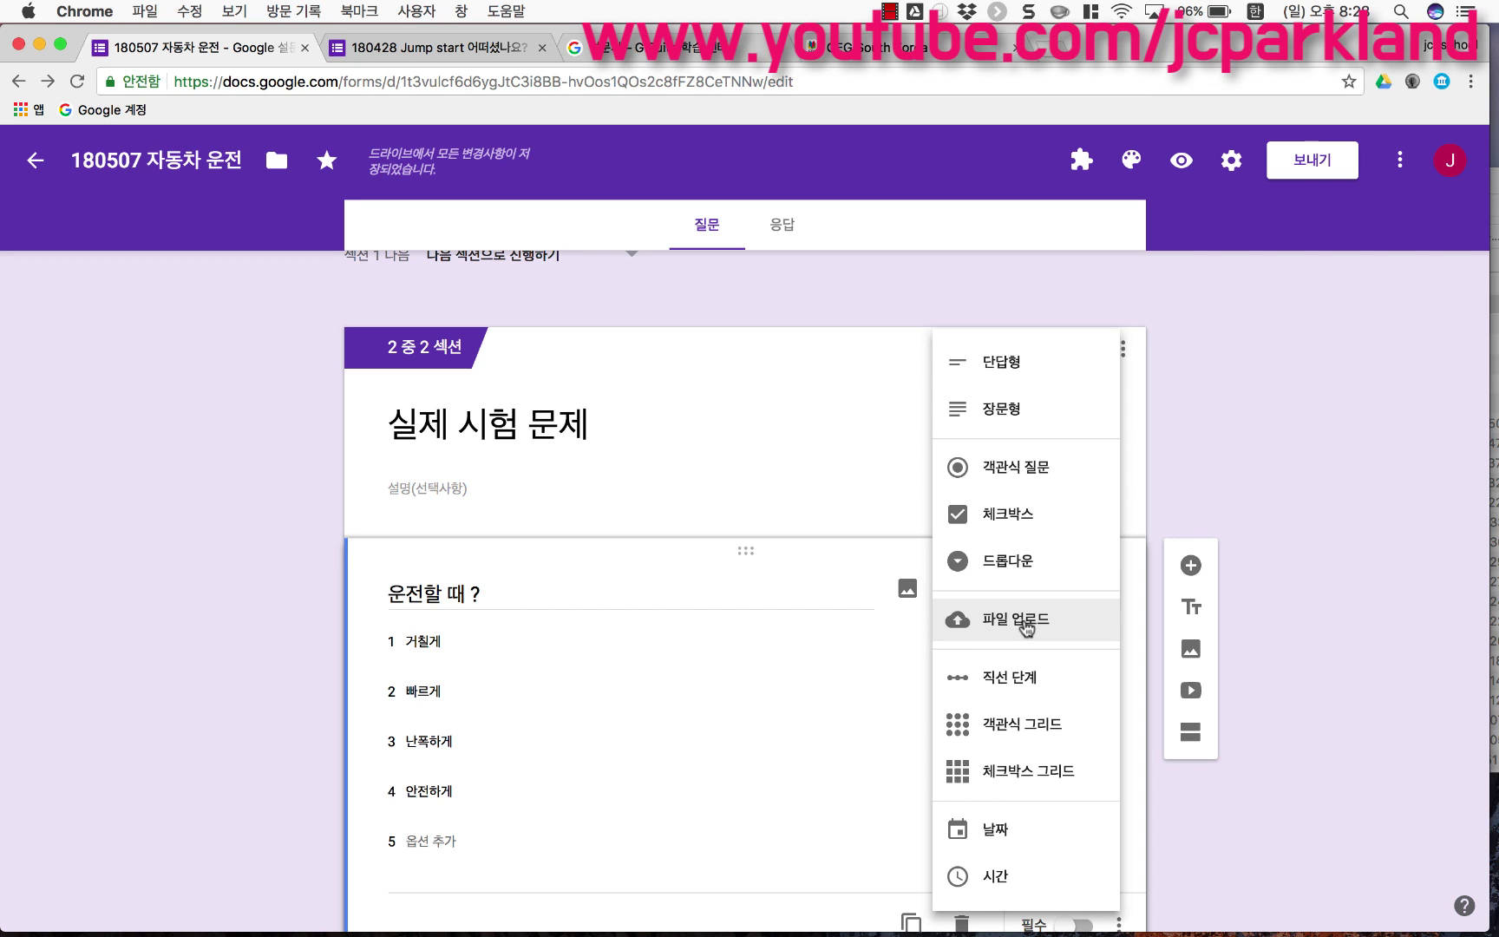
# Step: Make the question a file upload allowing at most 10 files of up to 10GB
pyautogui.click(1024, 625)
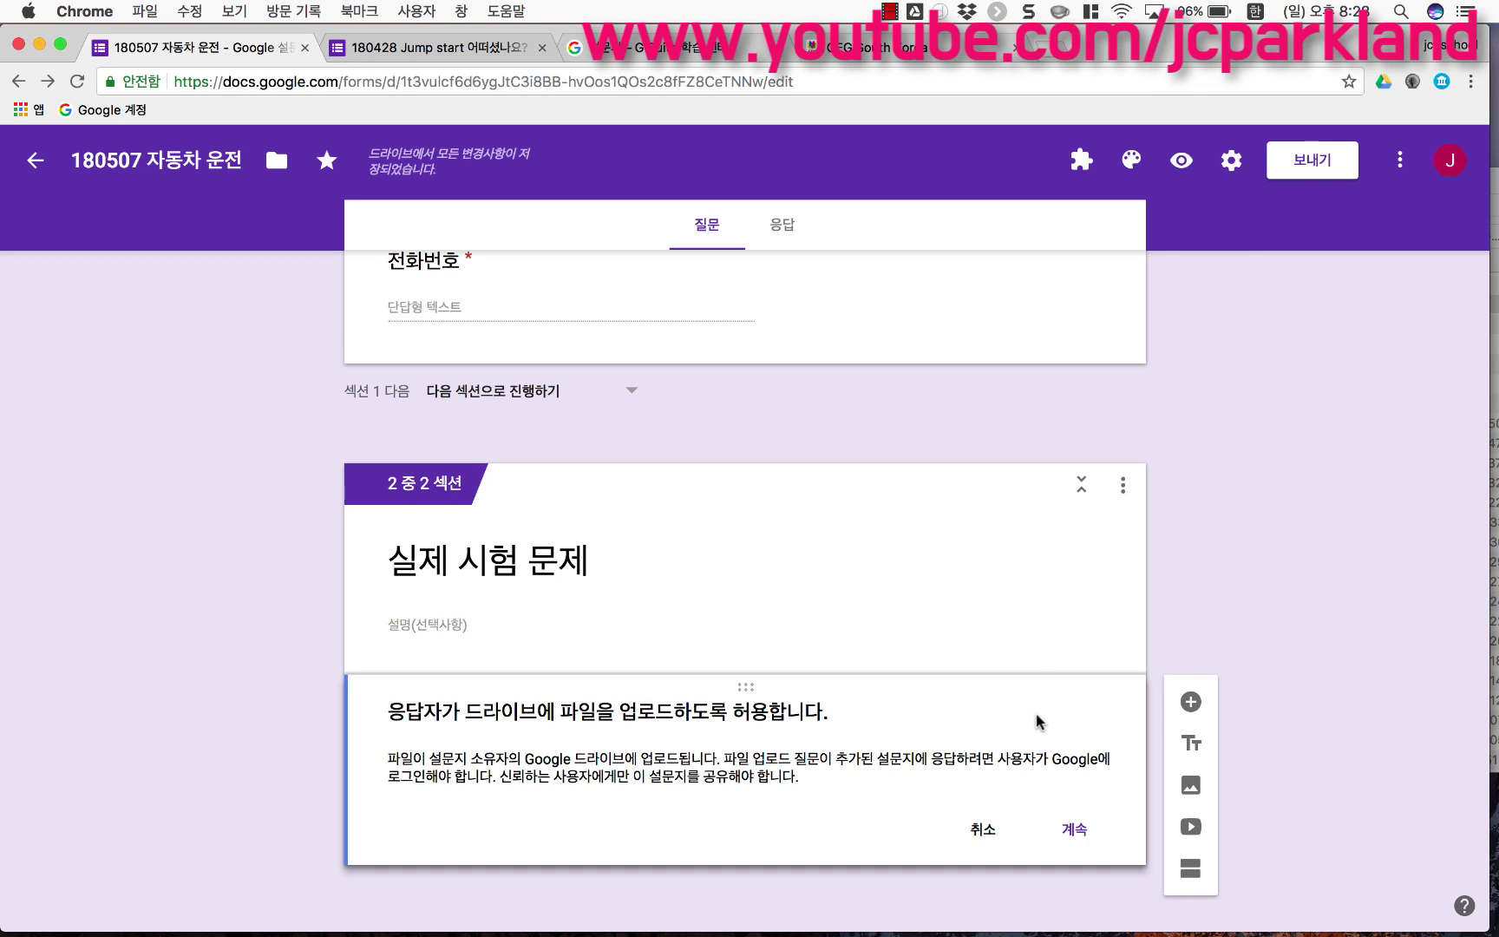
pyautogui.click(1076, 830)
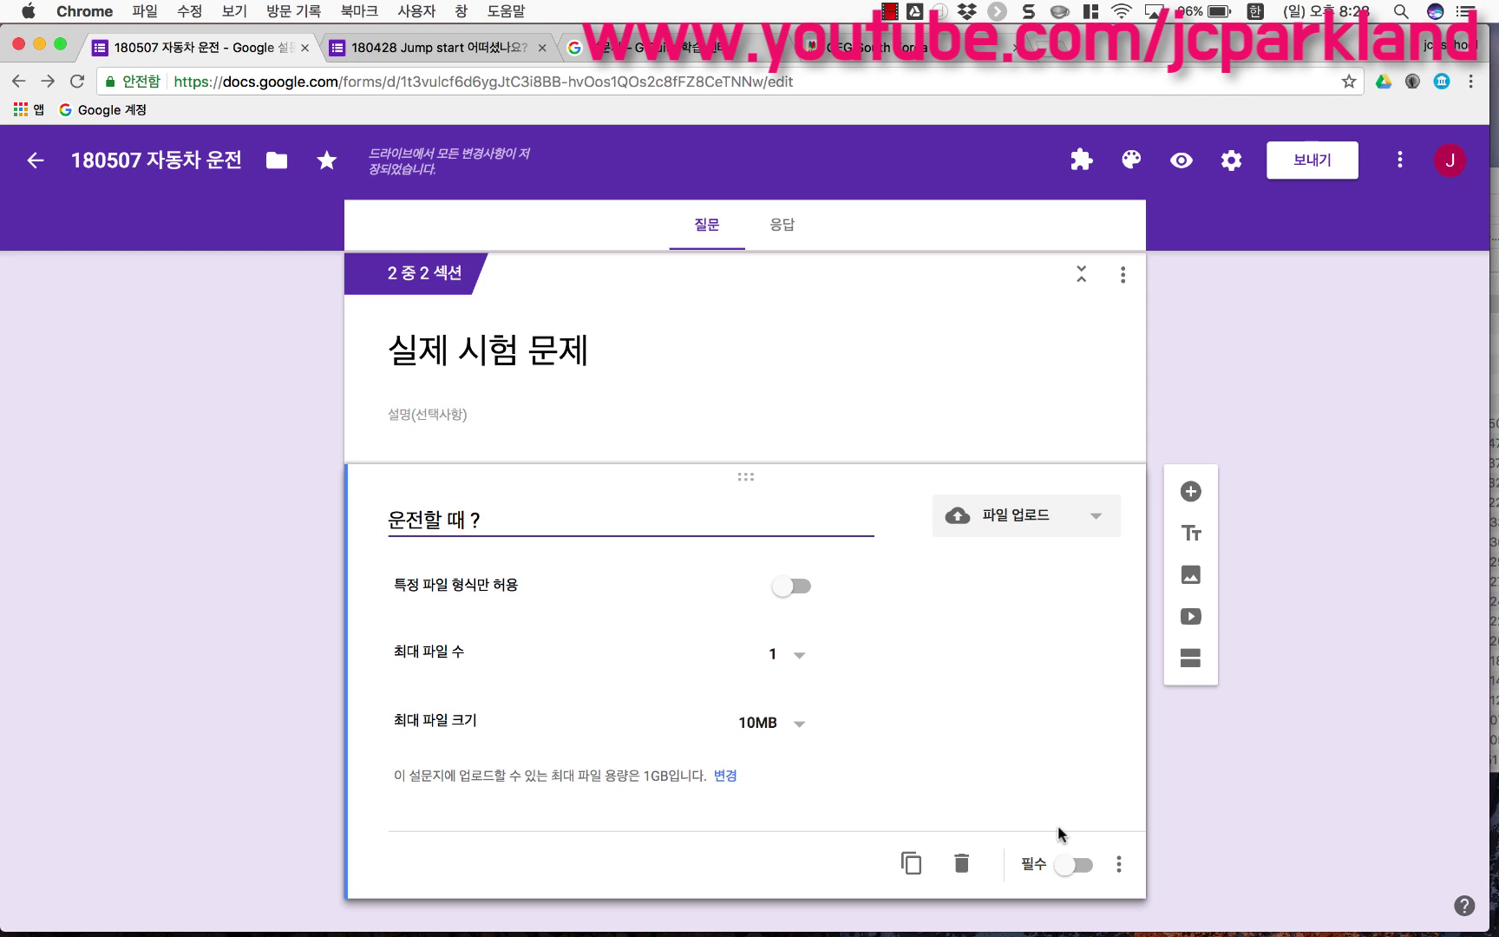
pyautogui.click(799, 666)
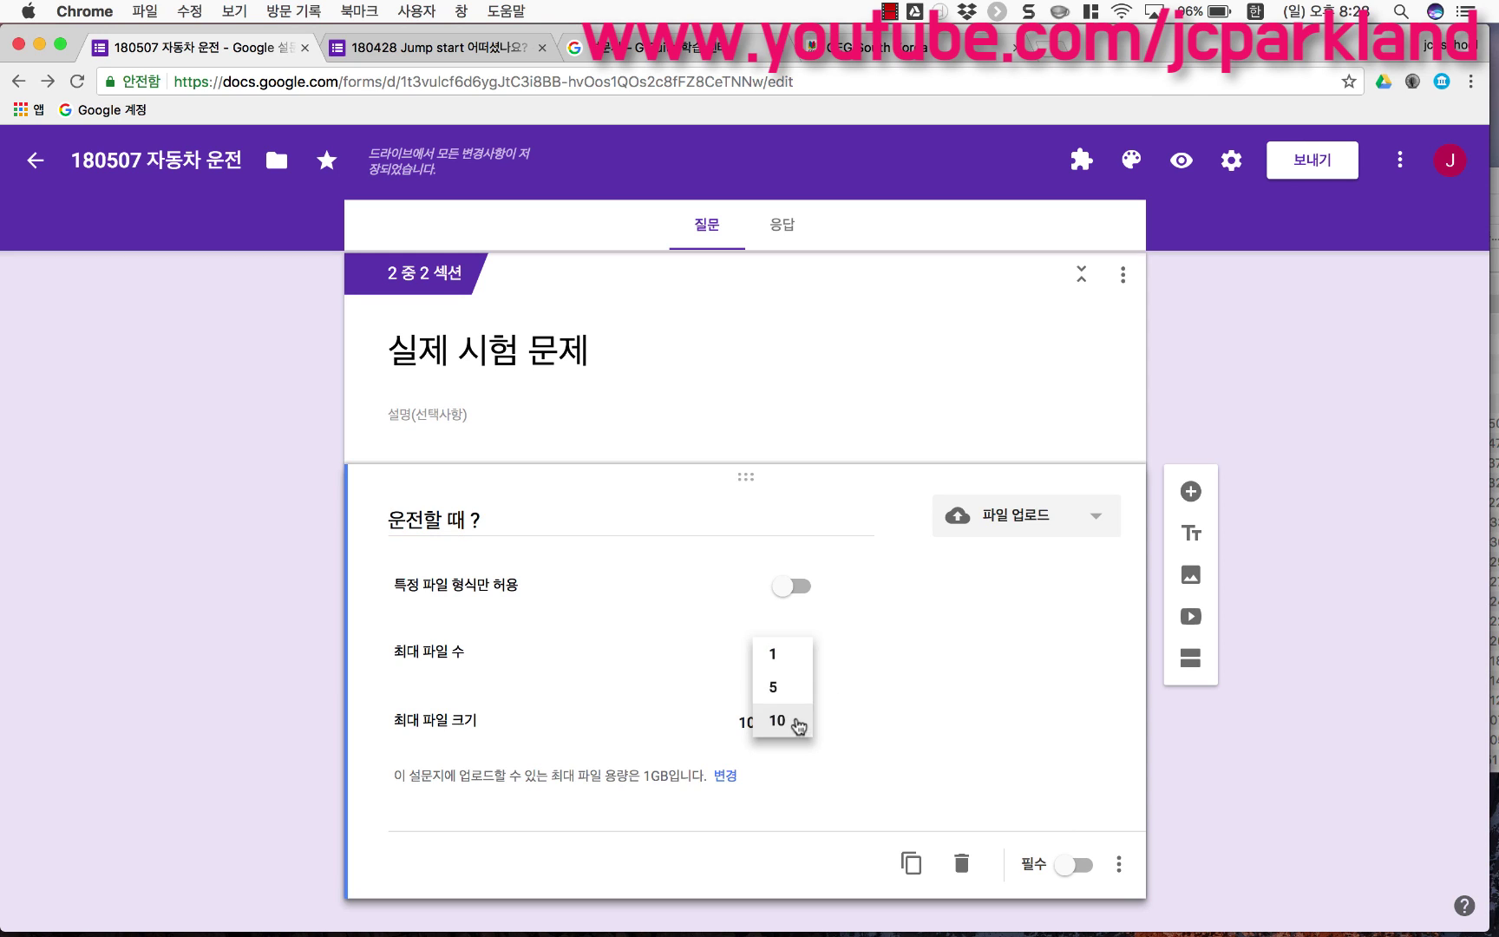
pyautogui.click(798, 727)
pyautogui.click(797, 727)
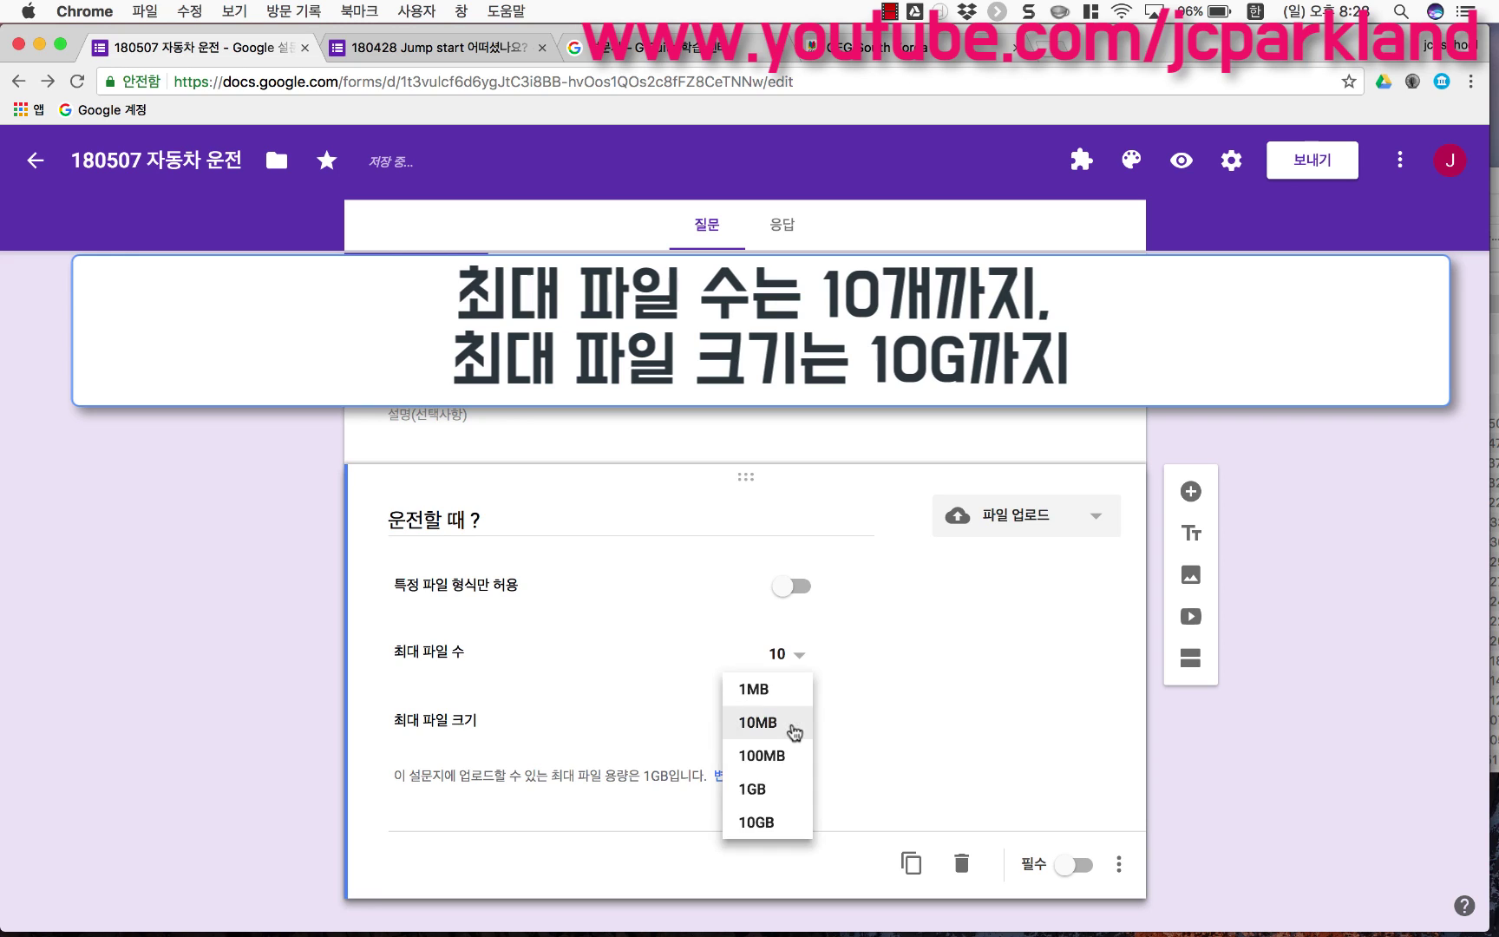
pyautogui.click(779, 824)
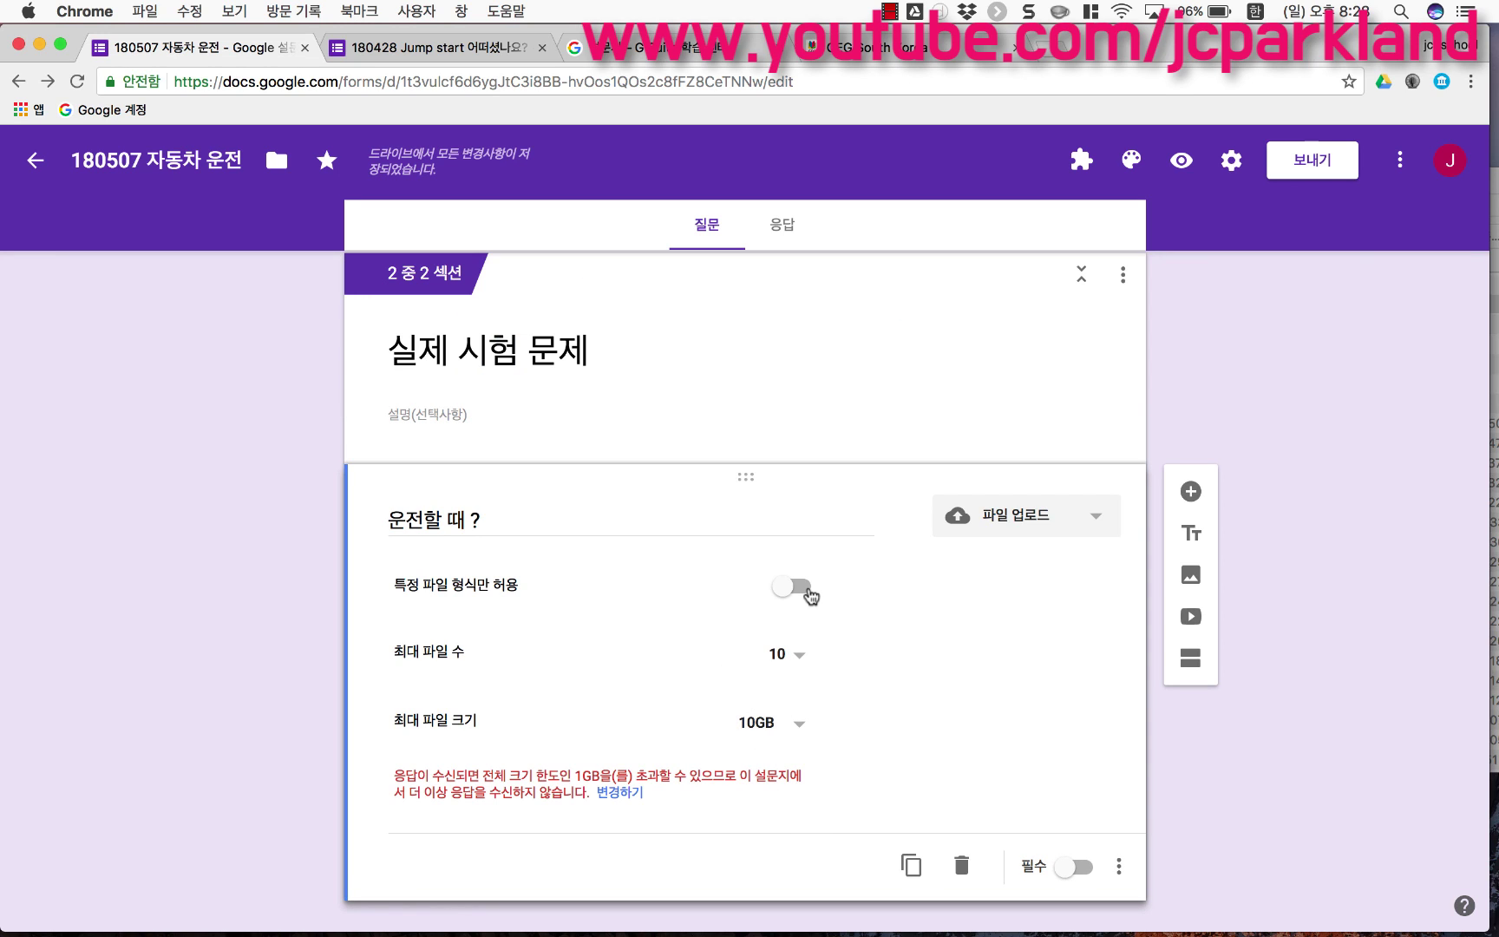
# Step: Restrict uploads to the file types 문서, PDF and 이미지
pyautogui.click(807, 592)
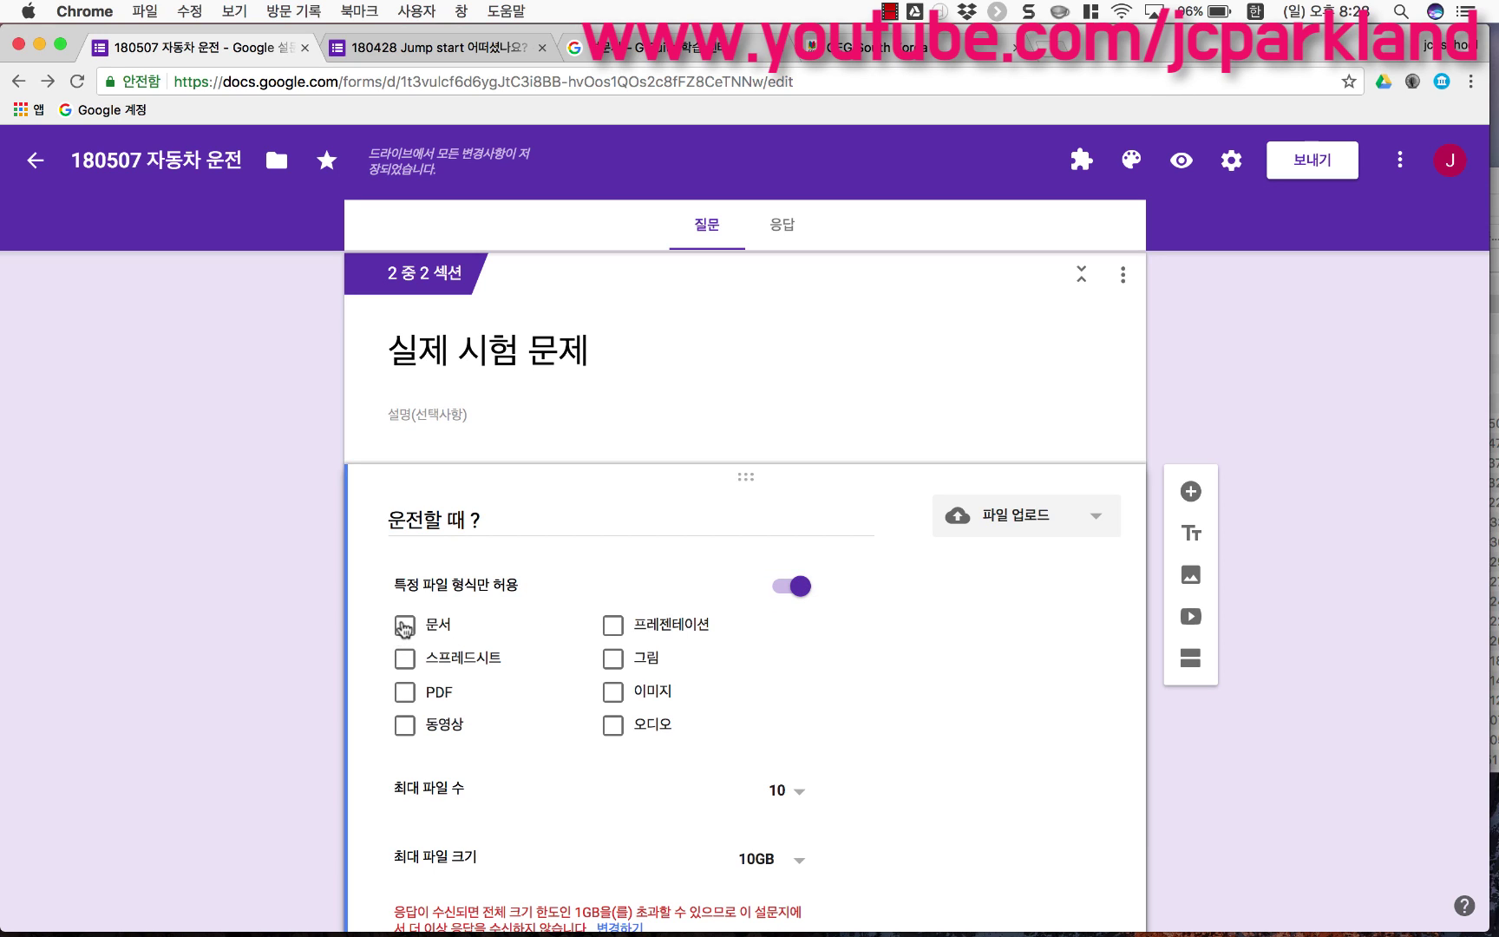
pyautogui.click(404, 625)
pyautogui.click(404, 691)
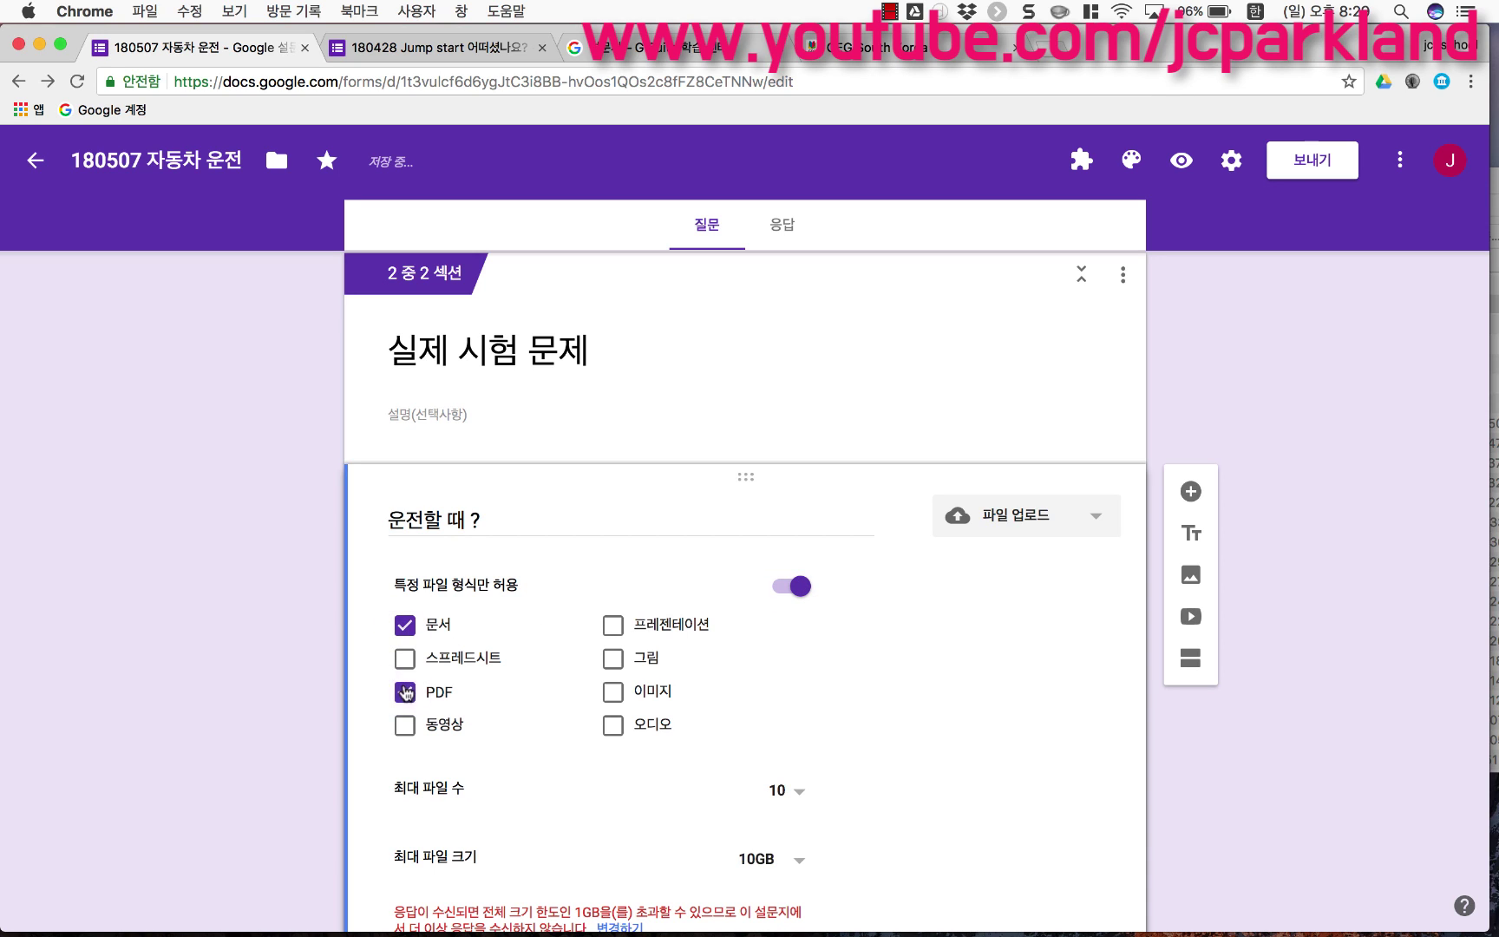
pyautogui.click(610, 700)
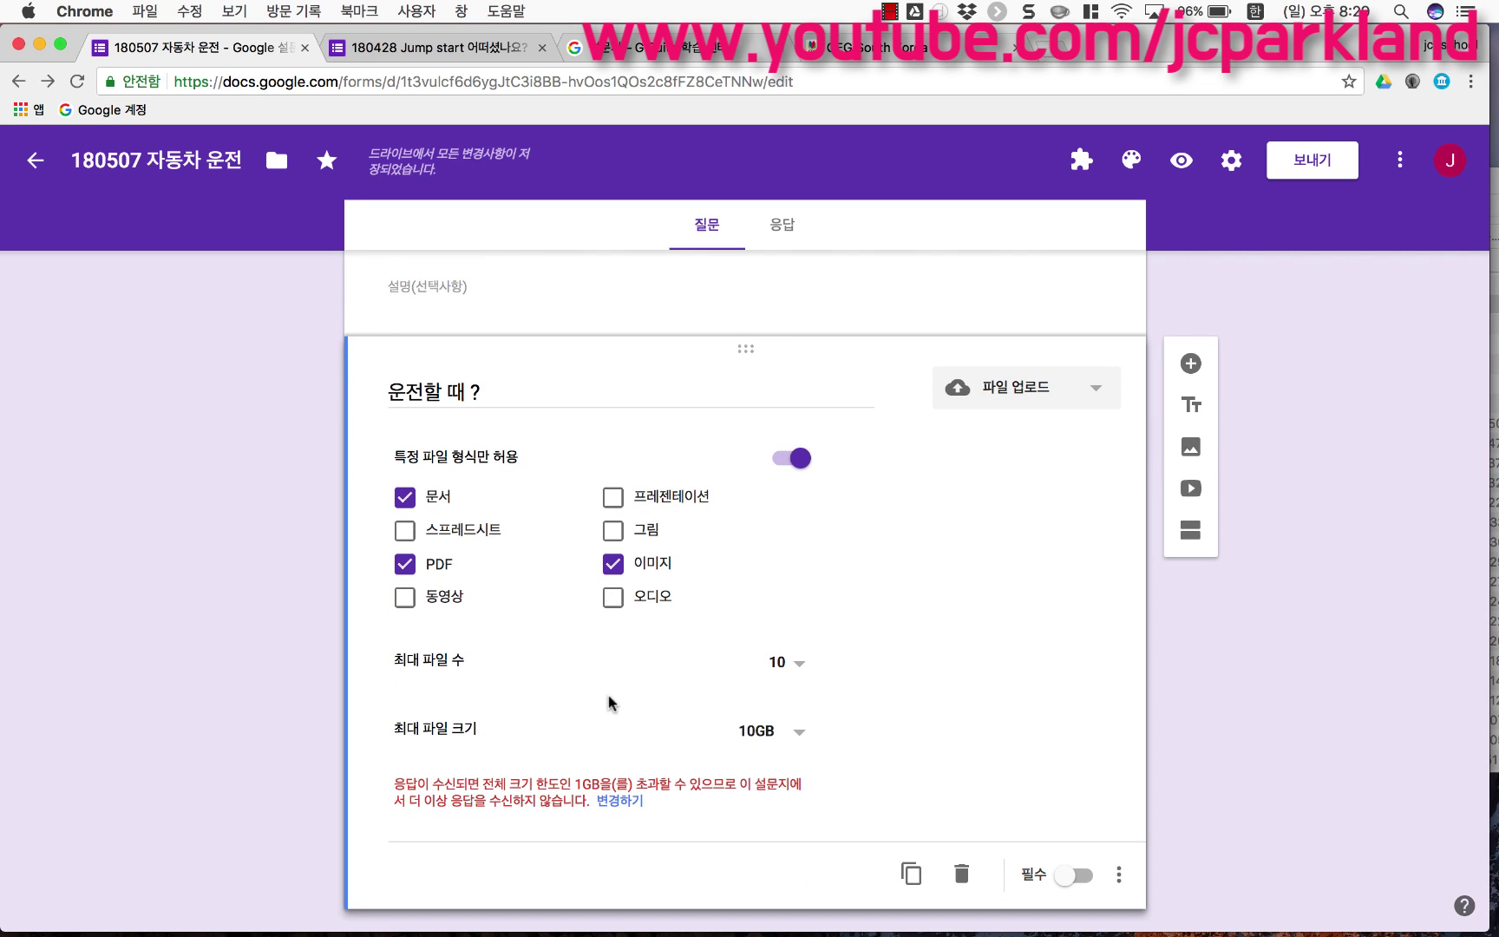
pyautogui.scroll(3, 608, 695)
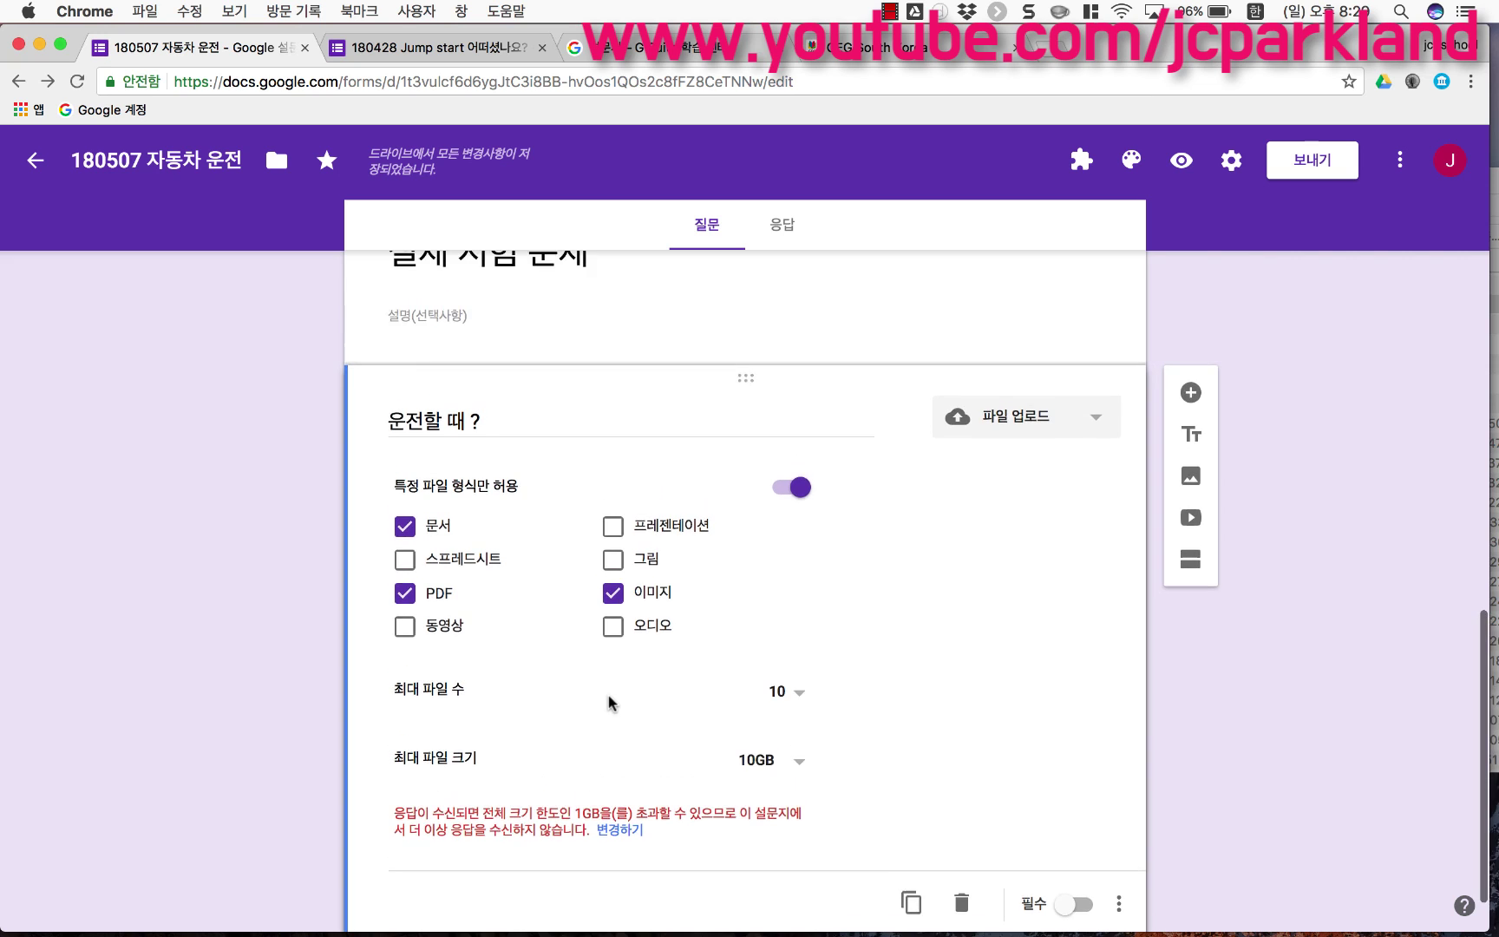
# Step: Turn the question into a linear scale with 1 labelled 아주 안전하게
pyautogui.click(996, 522)
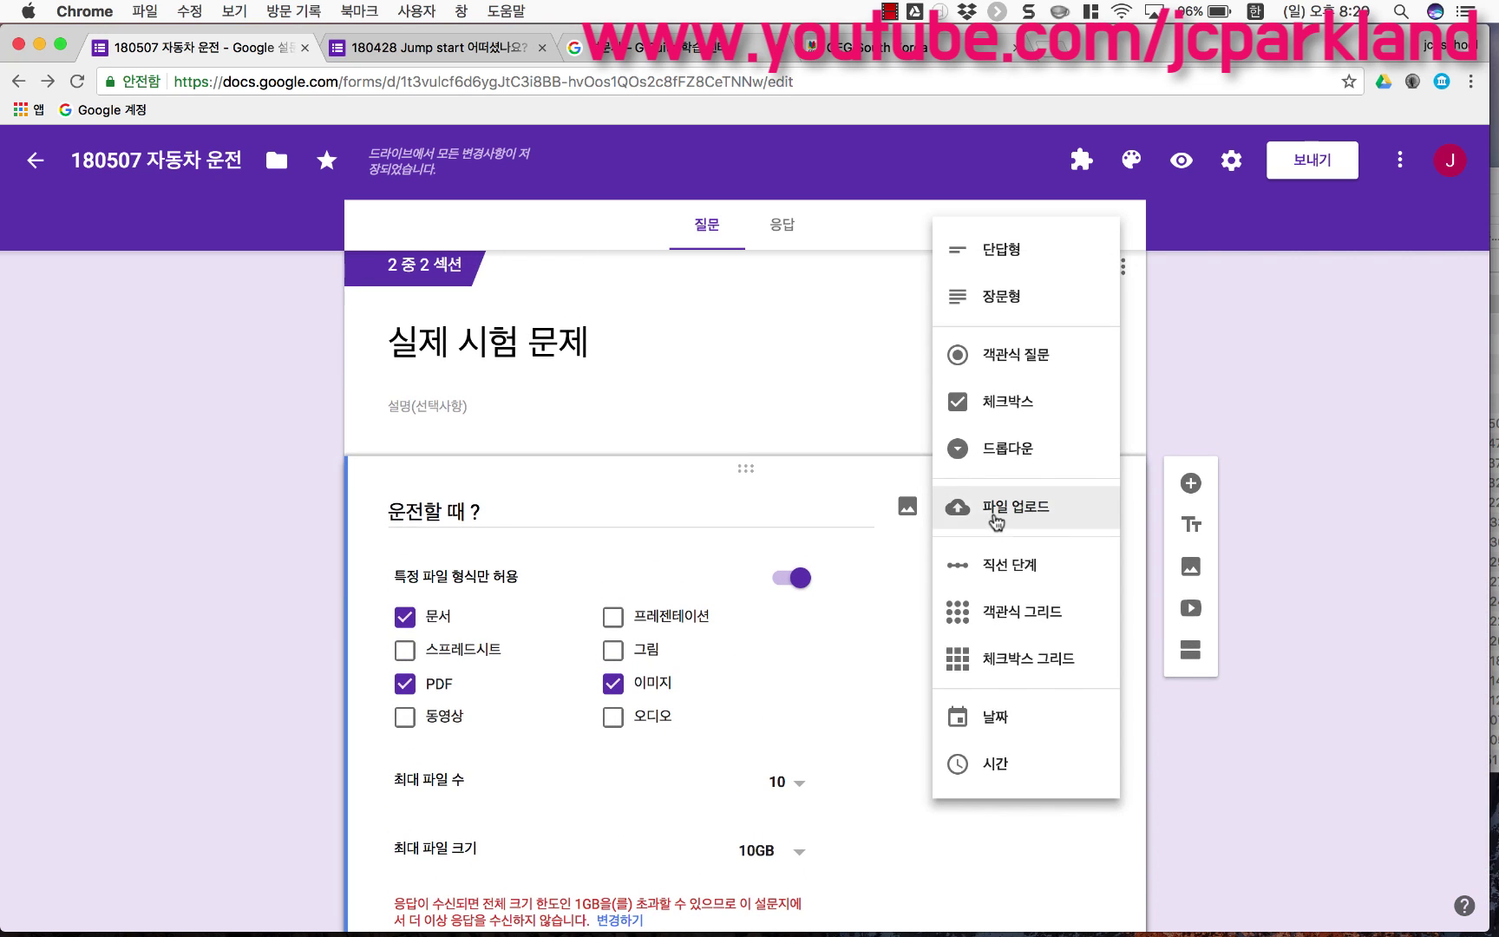
pyautogui.click(1035, 567)
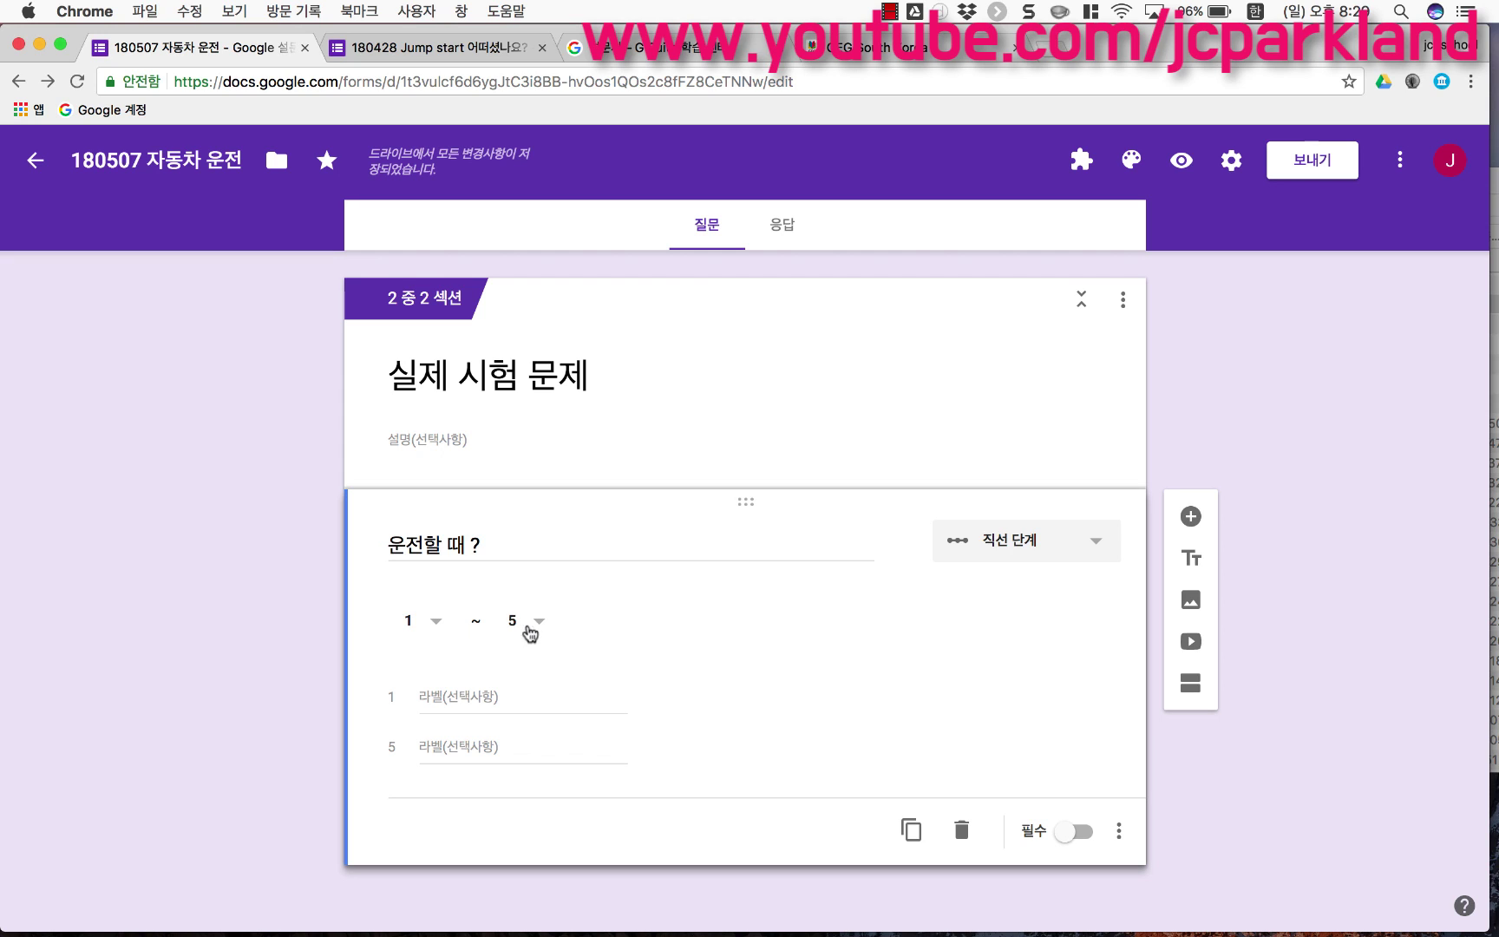
pyautogui.click(496, 691)
pyautogui.write('아주 ')
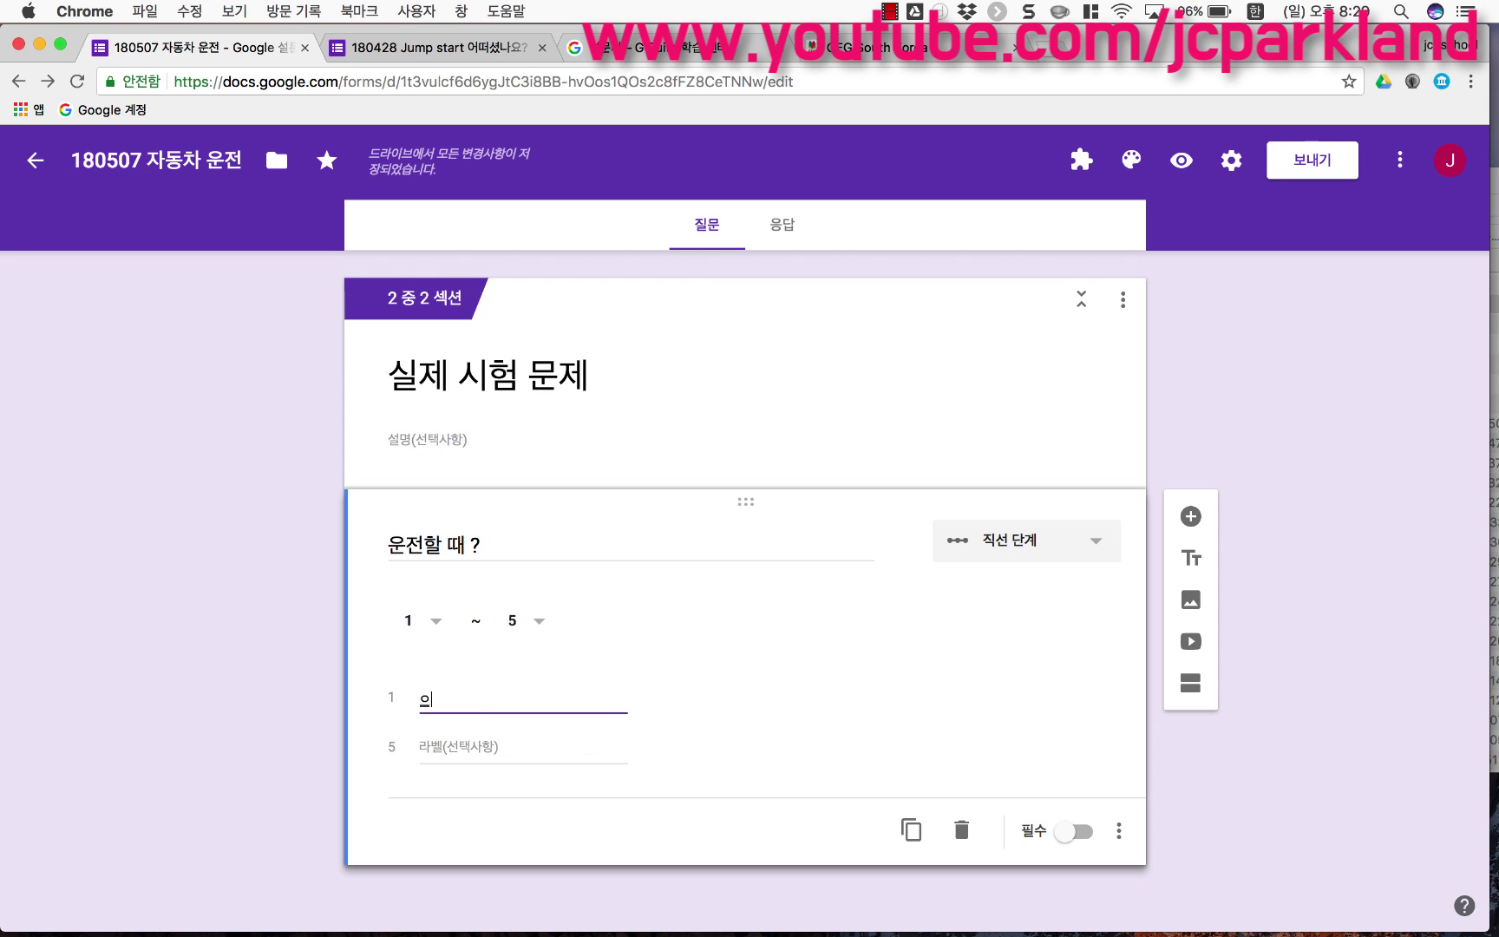
pyautogui.write('아저')
pyautogui.press('BackSpace')
pyautogui.write('전하게')
pyautogui.press('super+space')
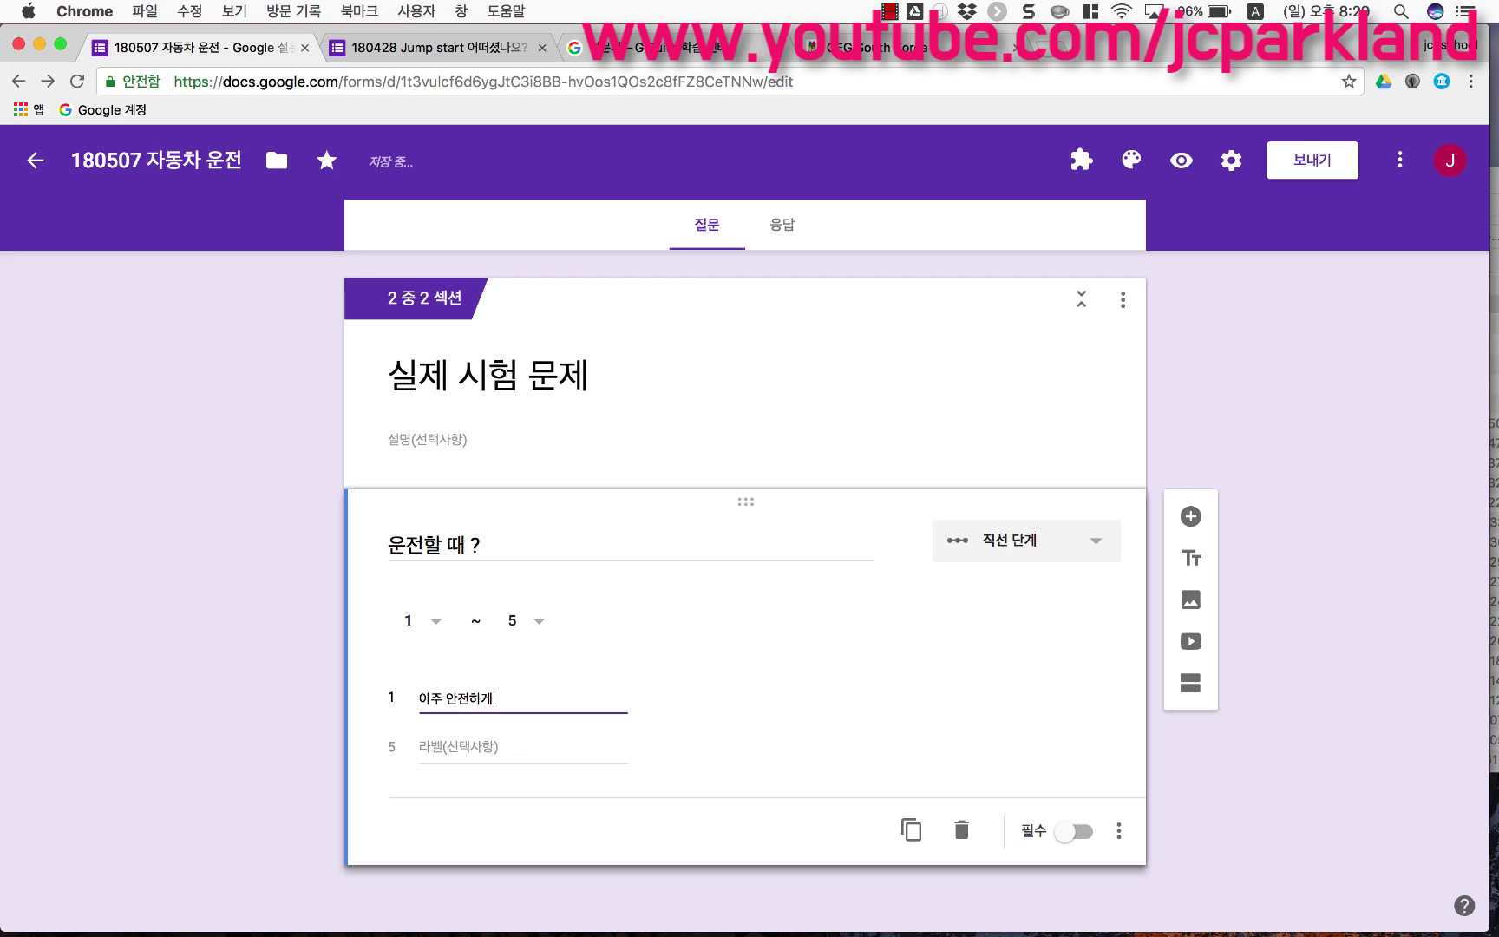
# Step: Label the 5 end of the scale 아주 거칠게 and make the question required
pyautogui.click(510, 746)
pyautogui.write('dkwn')
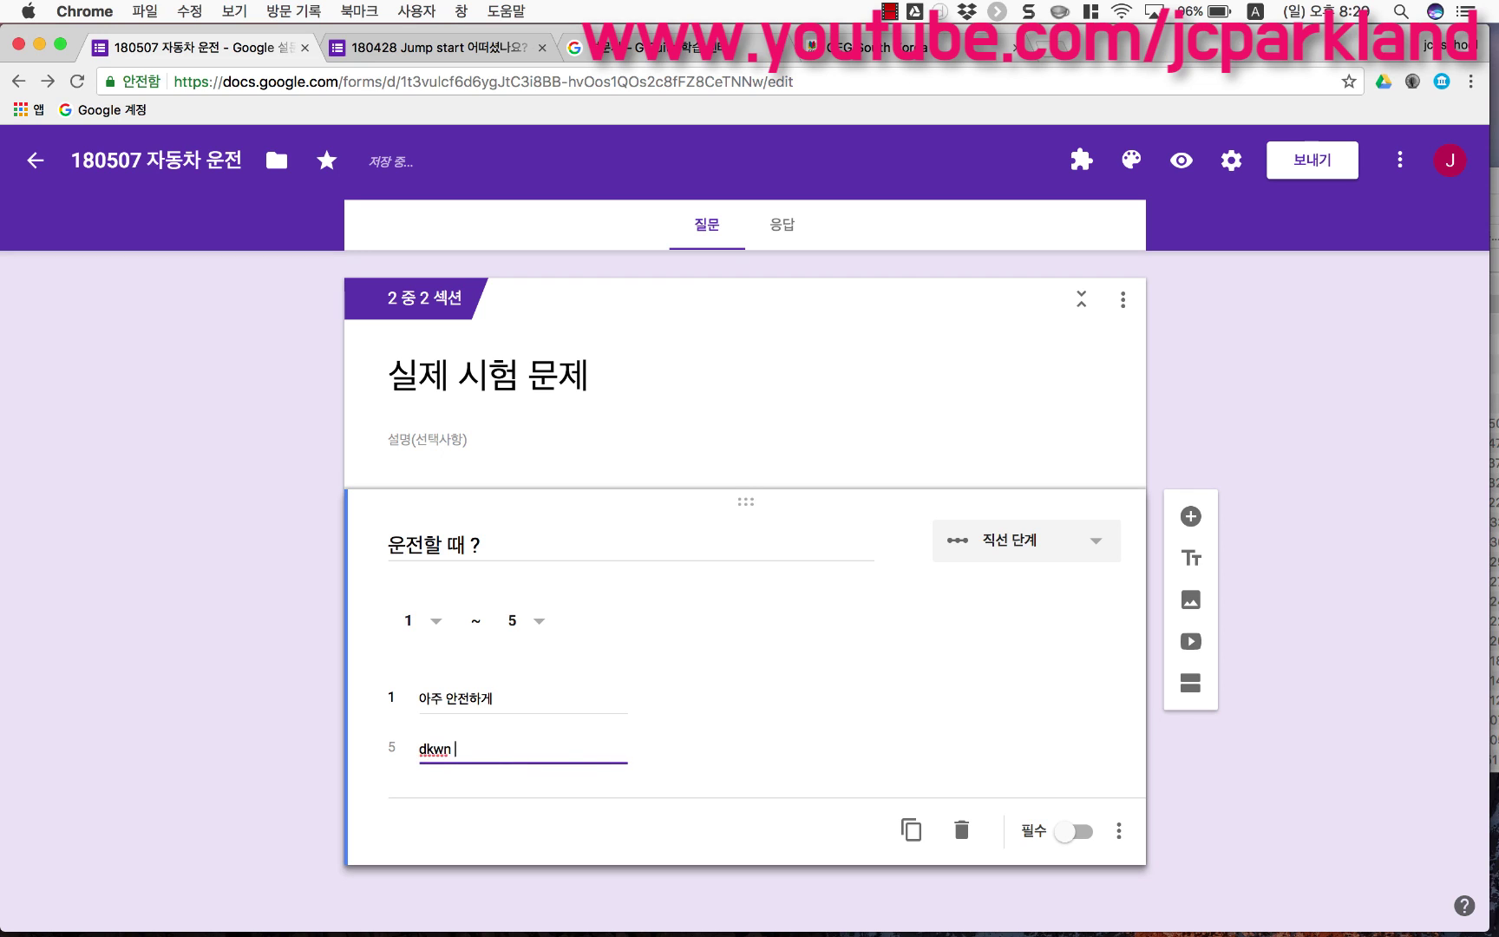
pyautogui.press('BackSpace')
pyautogui.press('BackSpace')
pyautogui.press('BackSpace')
pyautogui.press('BackSpace')
pyautogui.press('super+space')
pyautogui.write('아주 거칠')
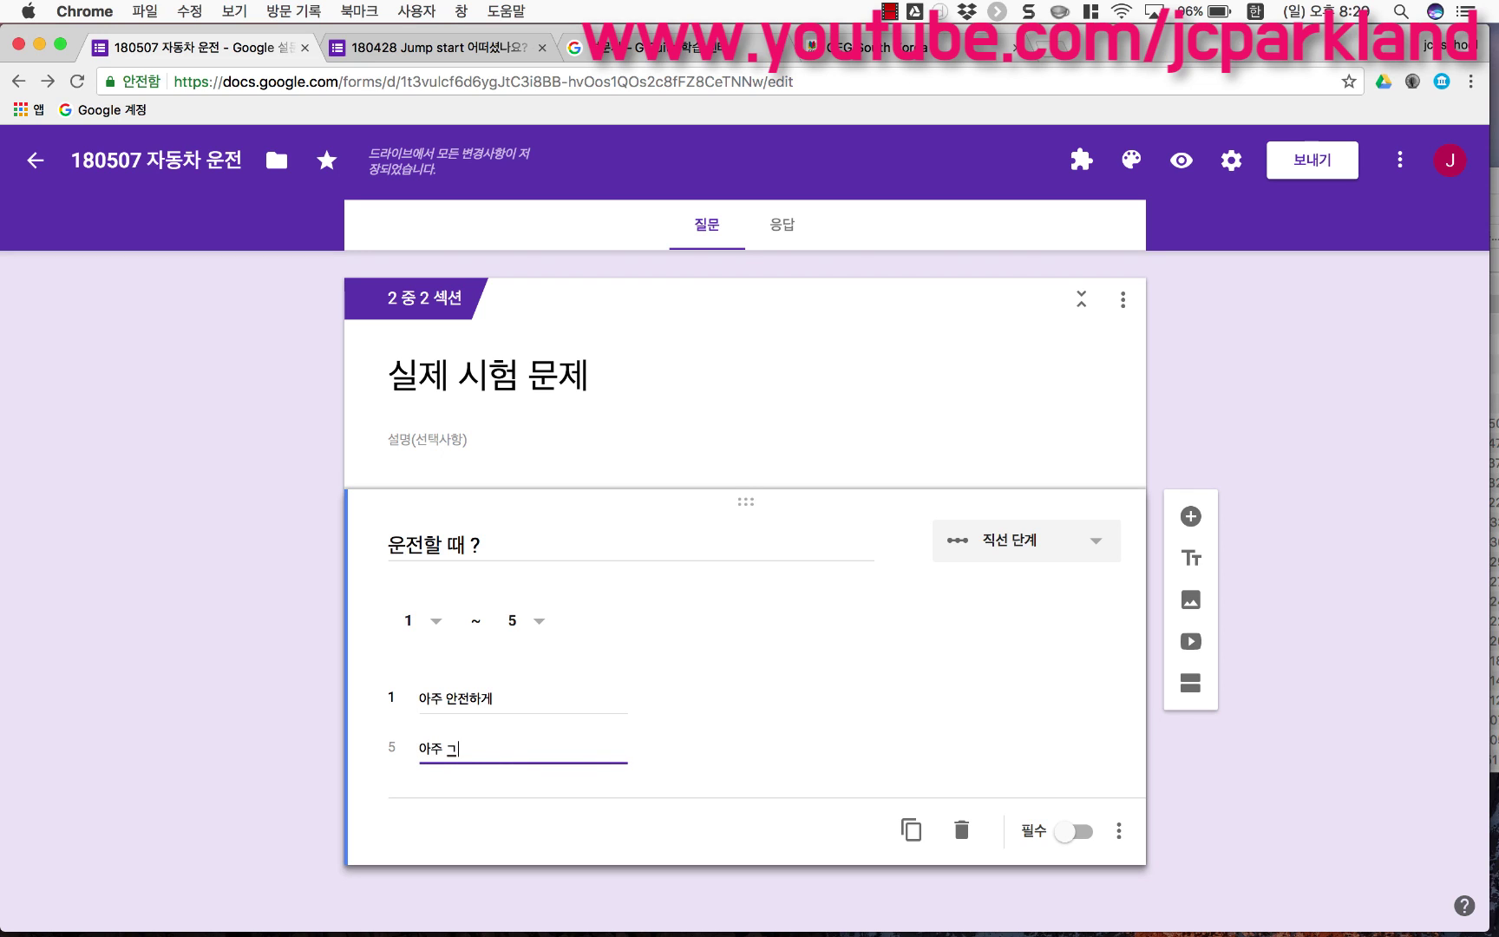
pyautogui.write('게')
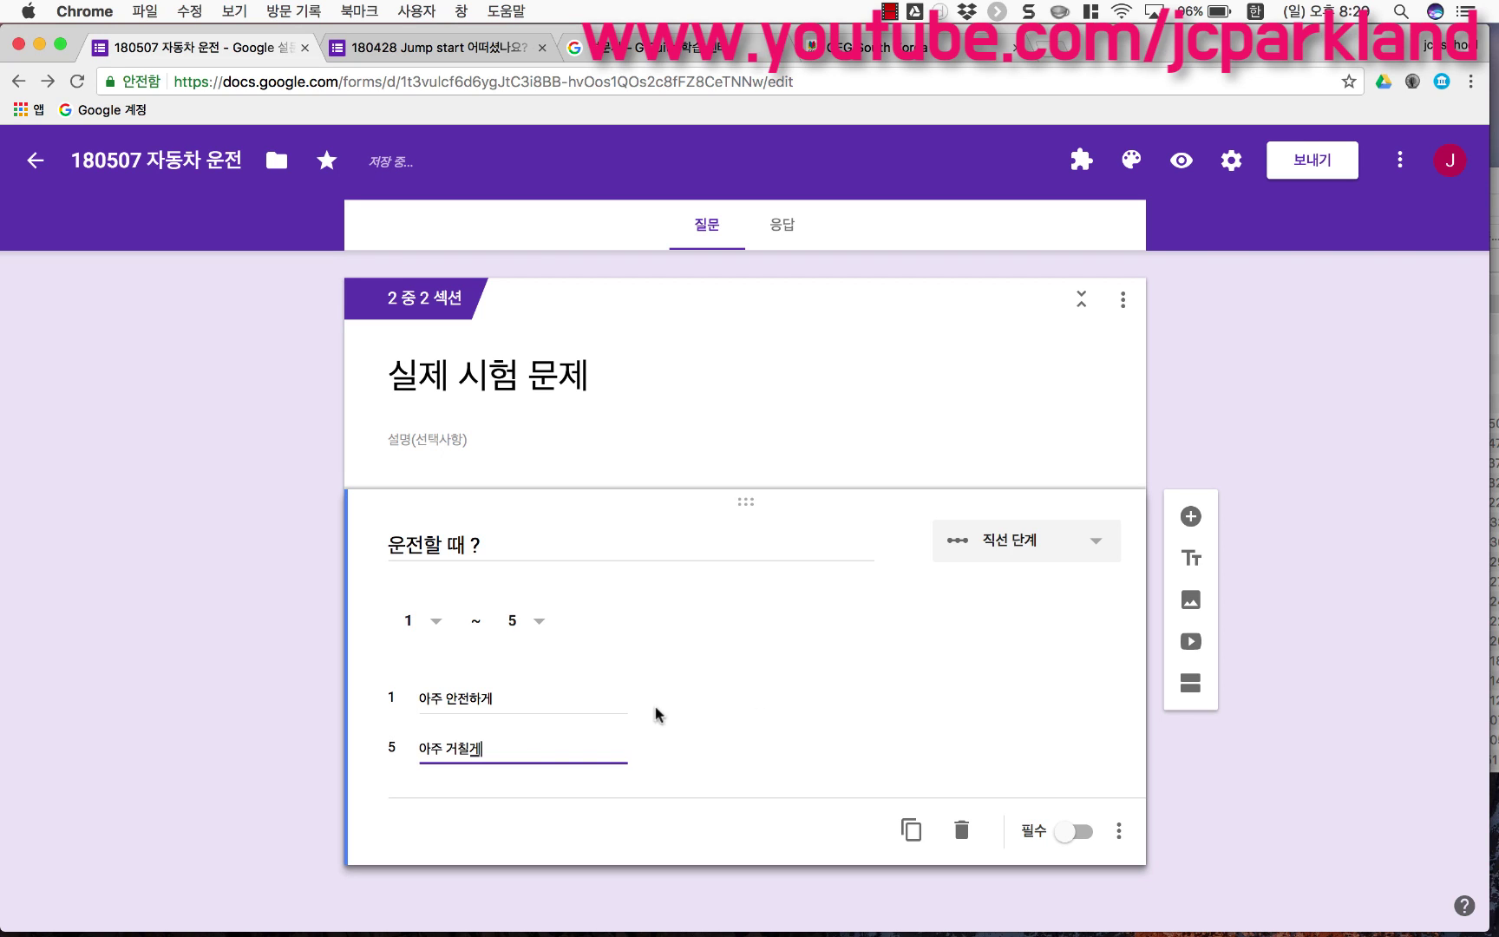
pyautogui.click(1075, 831)
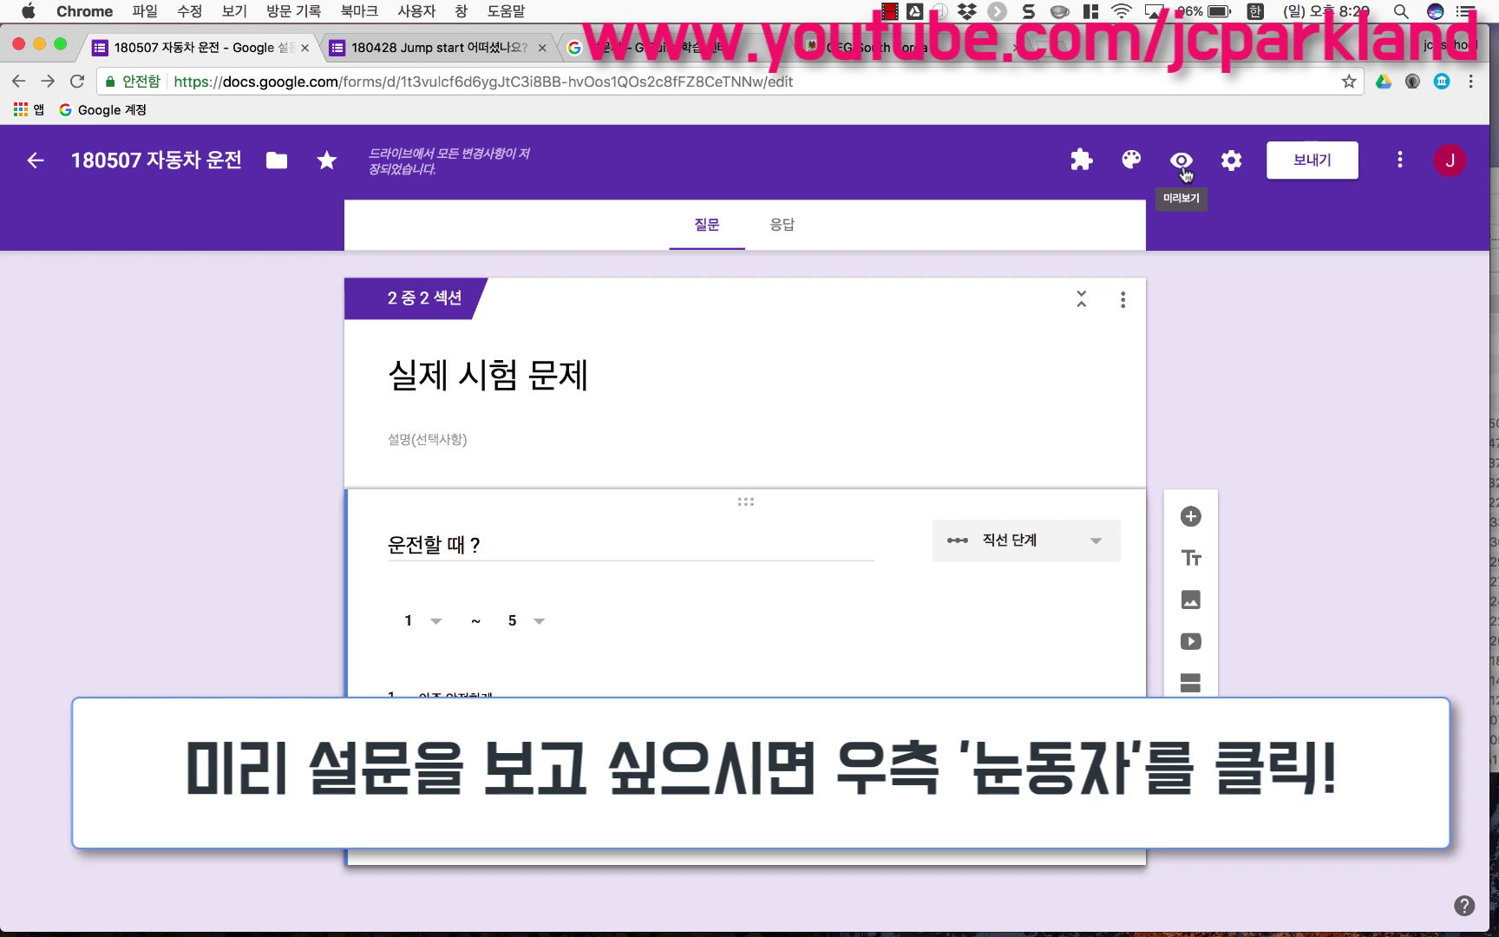
pyautogui.click(1181, 162)
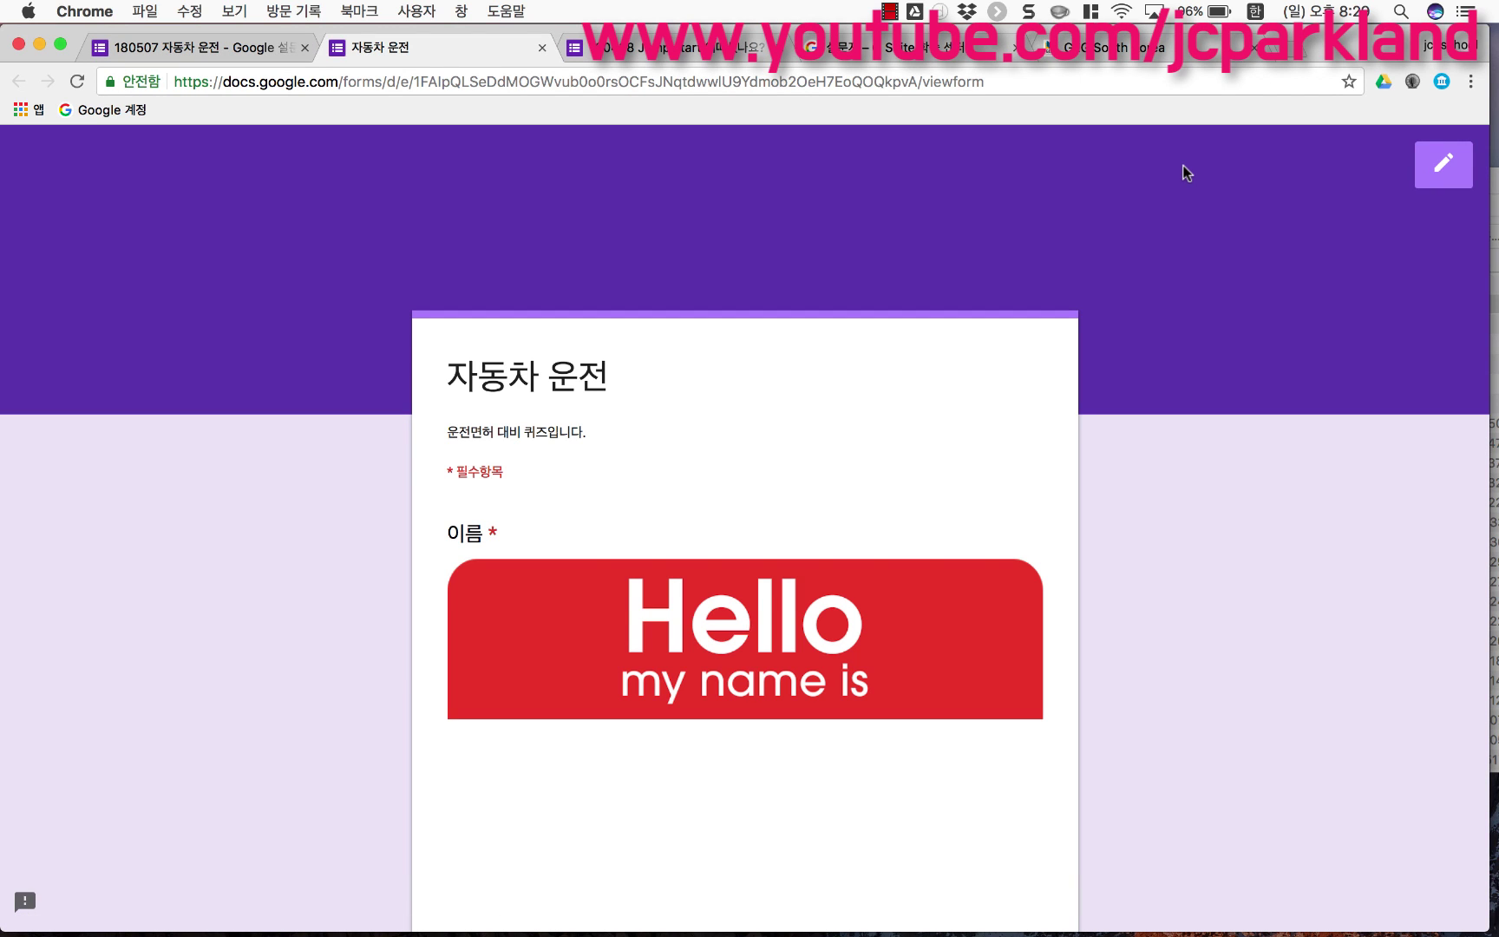
pyautogui.scroll(-10, 910, 435)
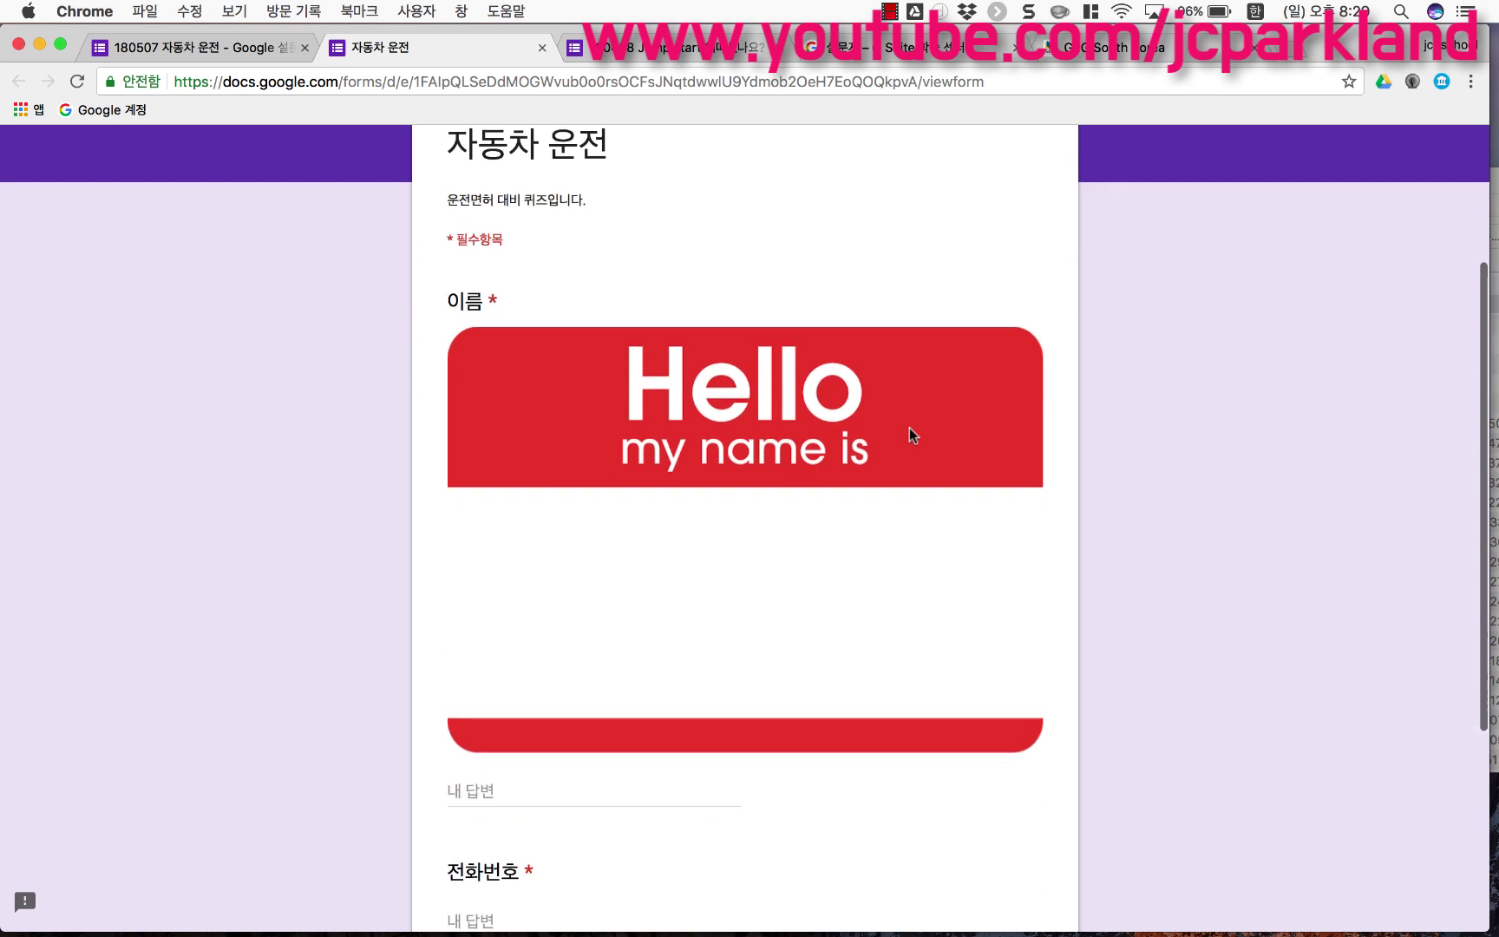
pyautogui.scroll(10, 910, 436)
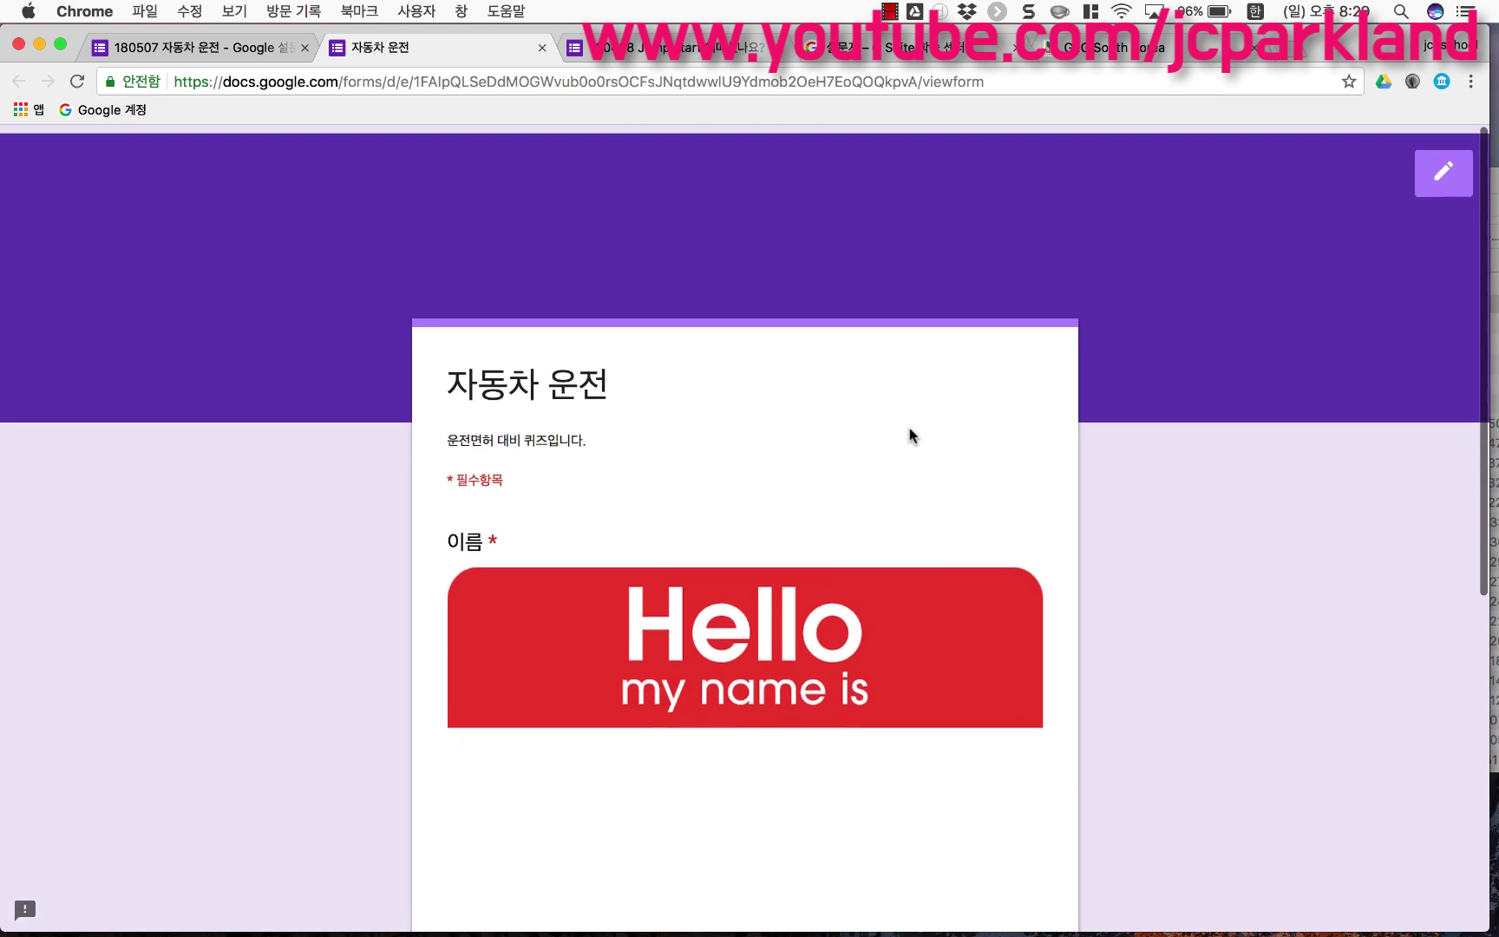
pyautogui.scroll(-8, 909, 433)
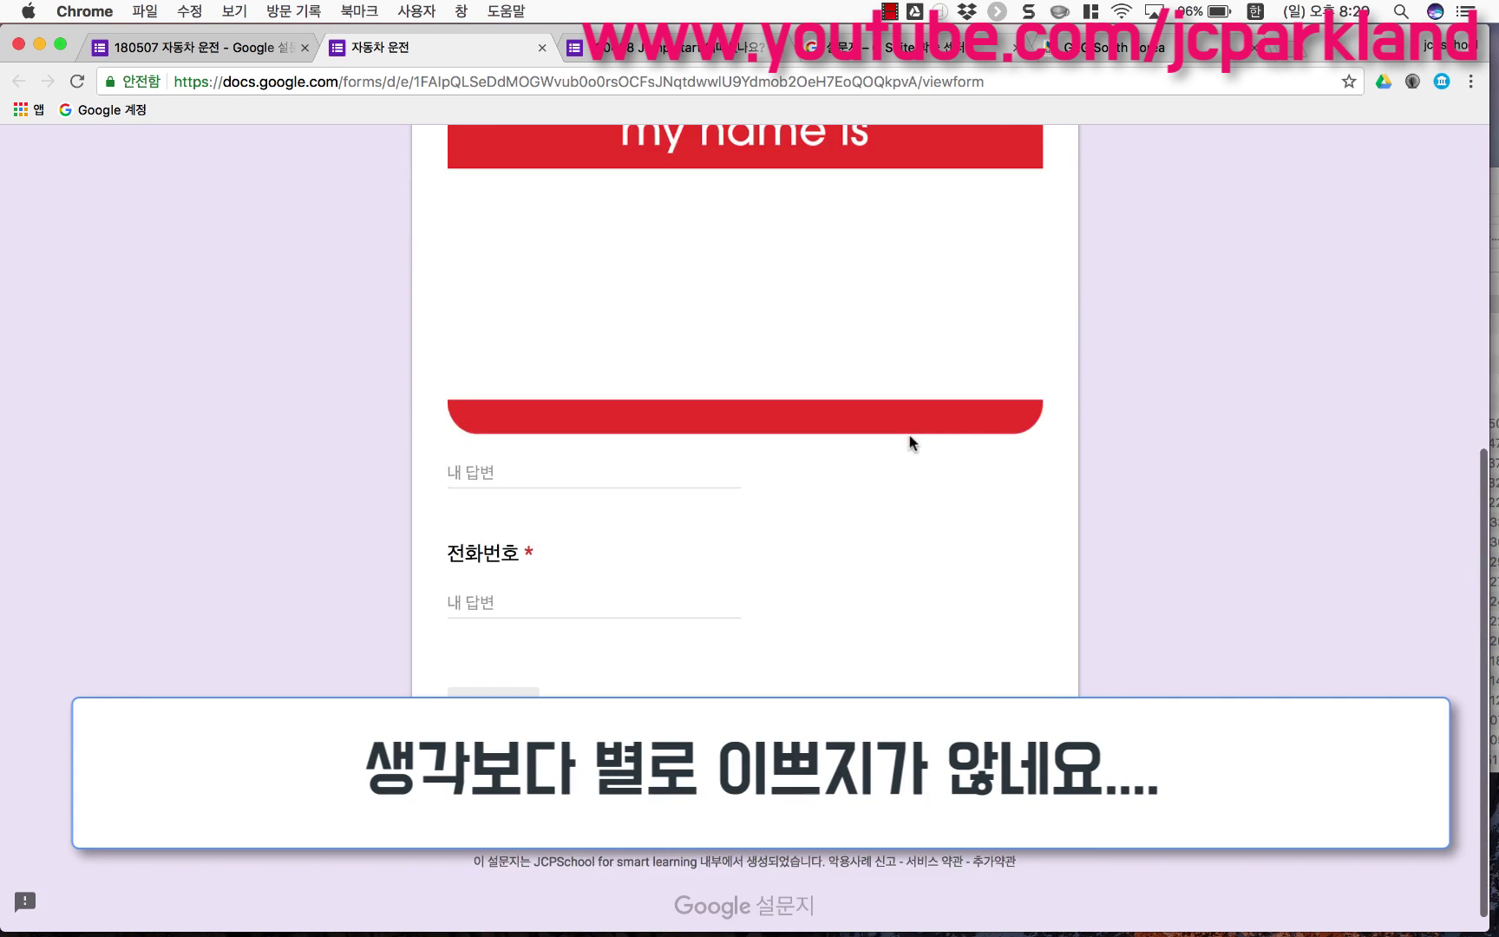
pyautogui.scroll(8, 882, 568)
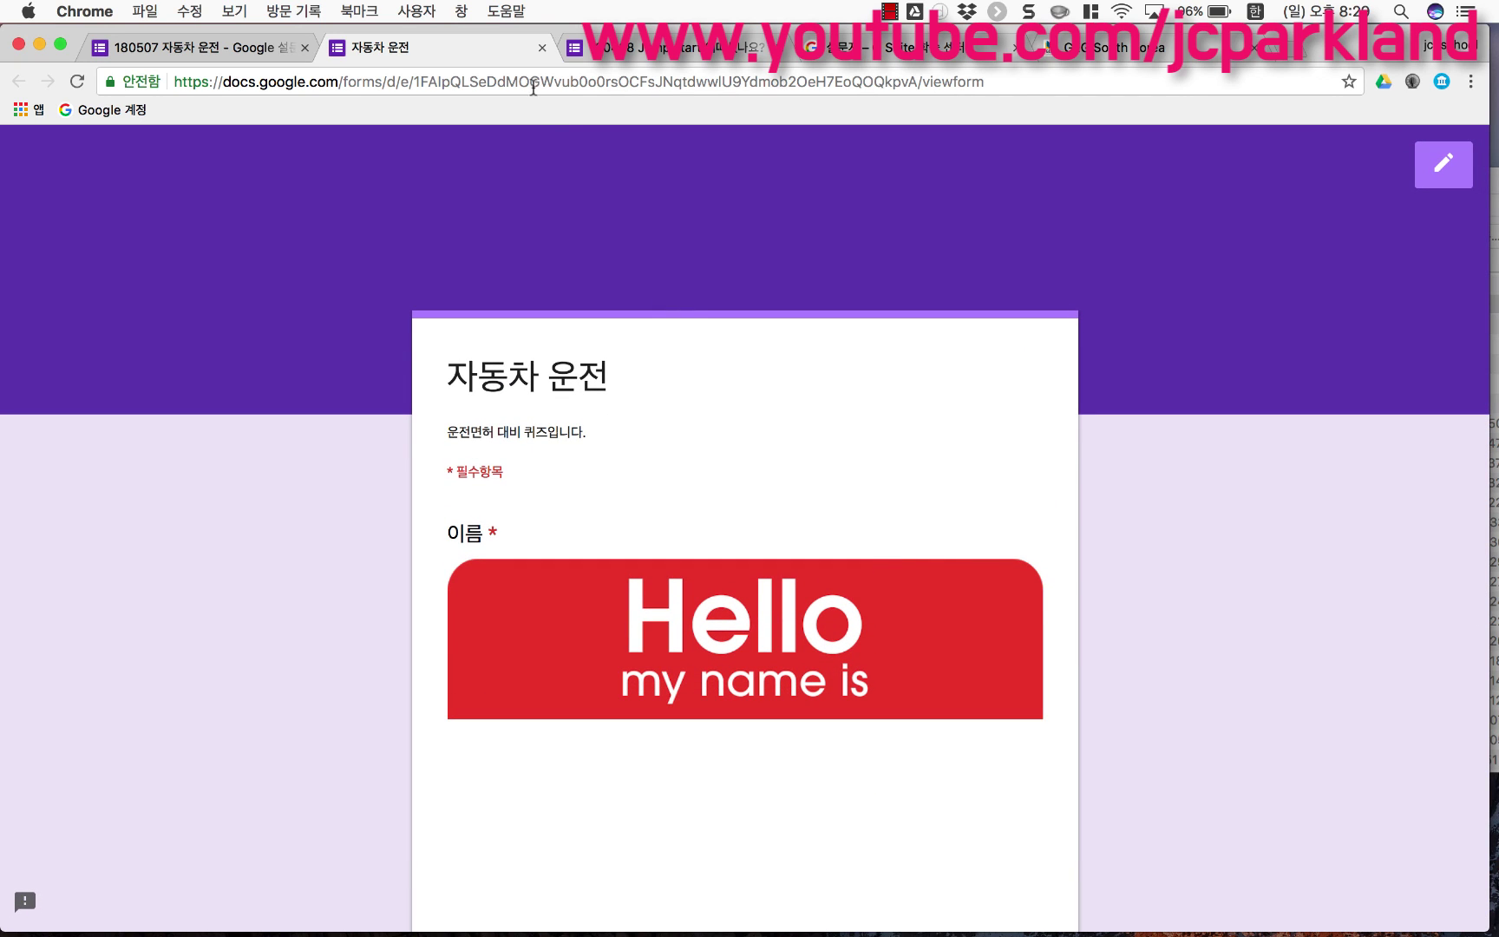
pyautogui.click(541, 47)
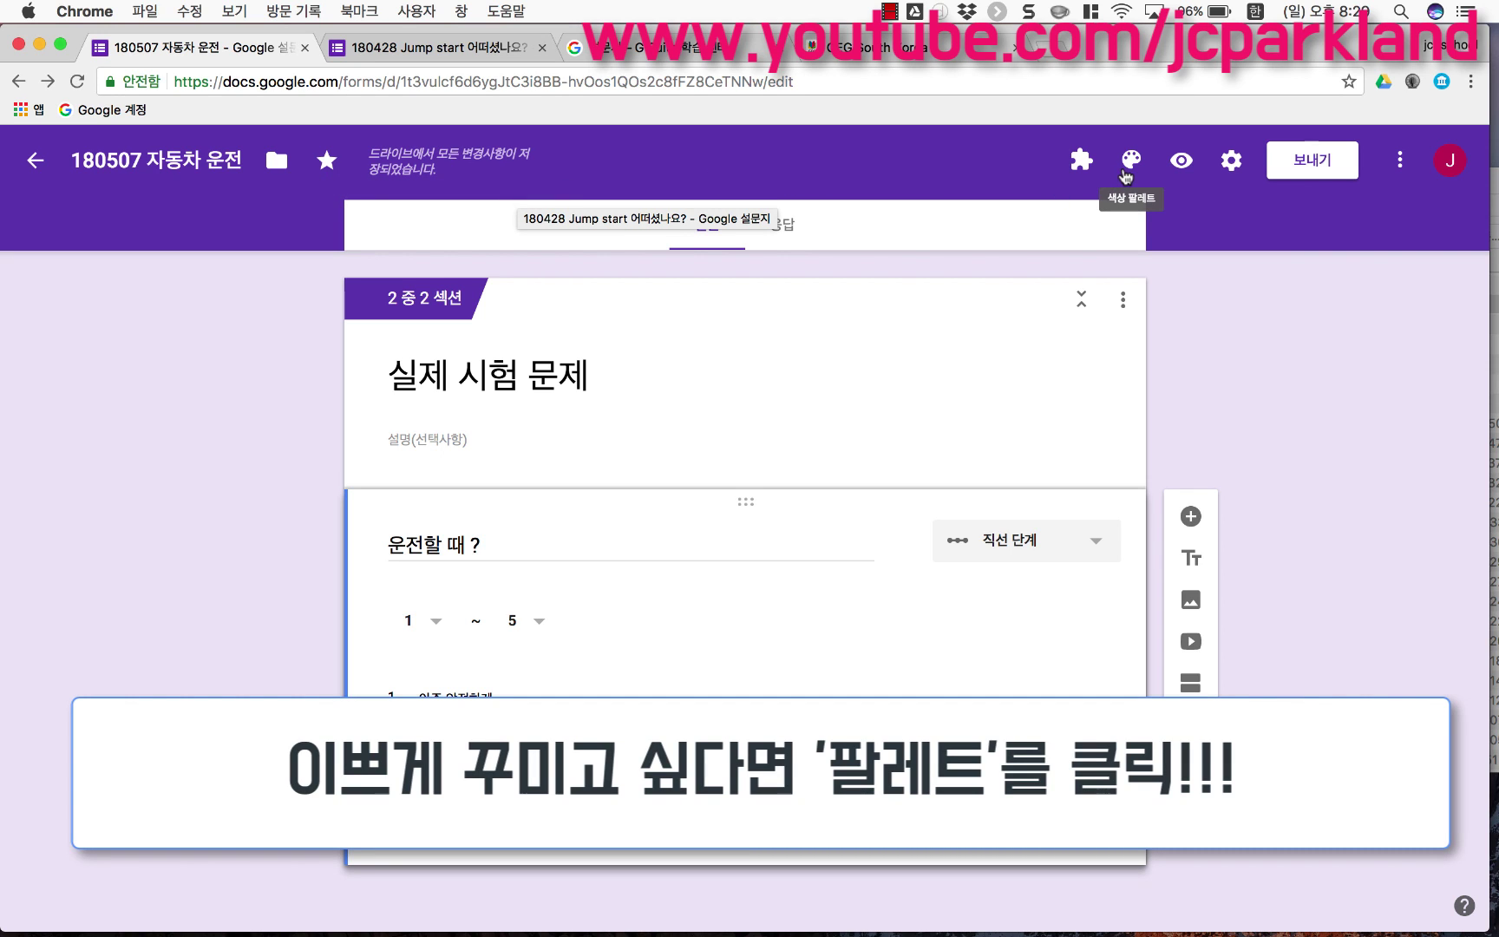
# Step: Change the form's theme colour to pink and open the header image gallery
pyautogui.click(1126, 170)
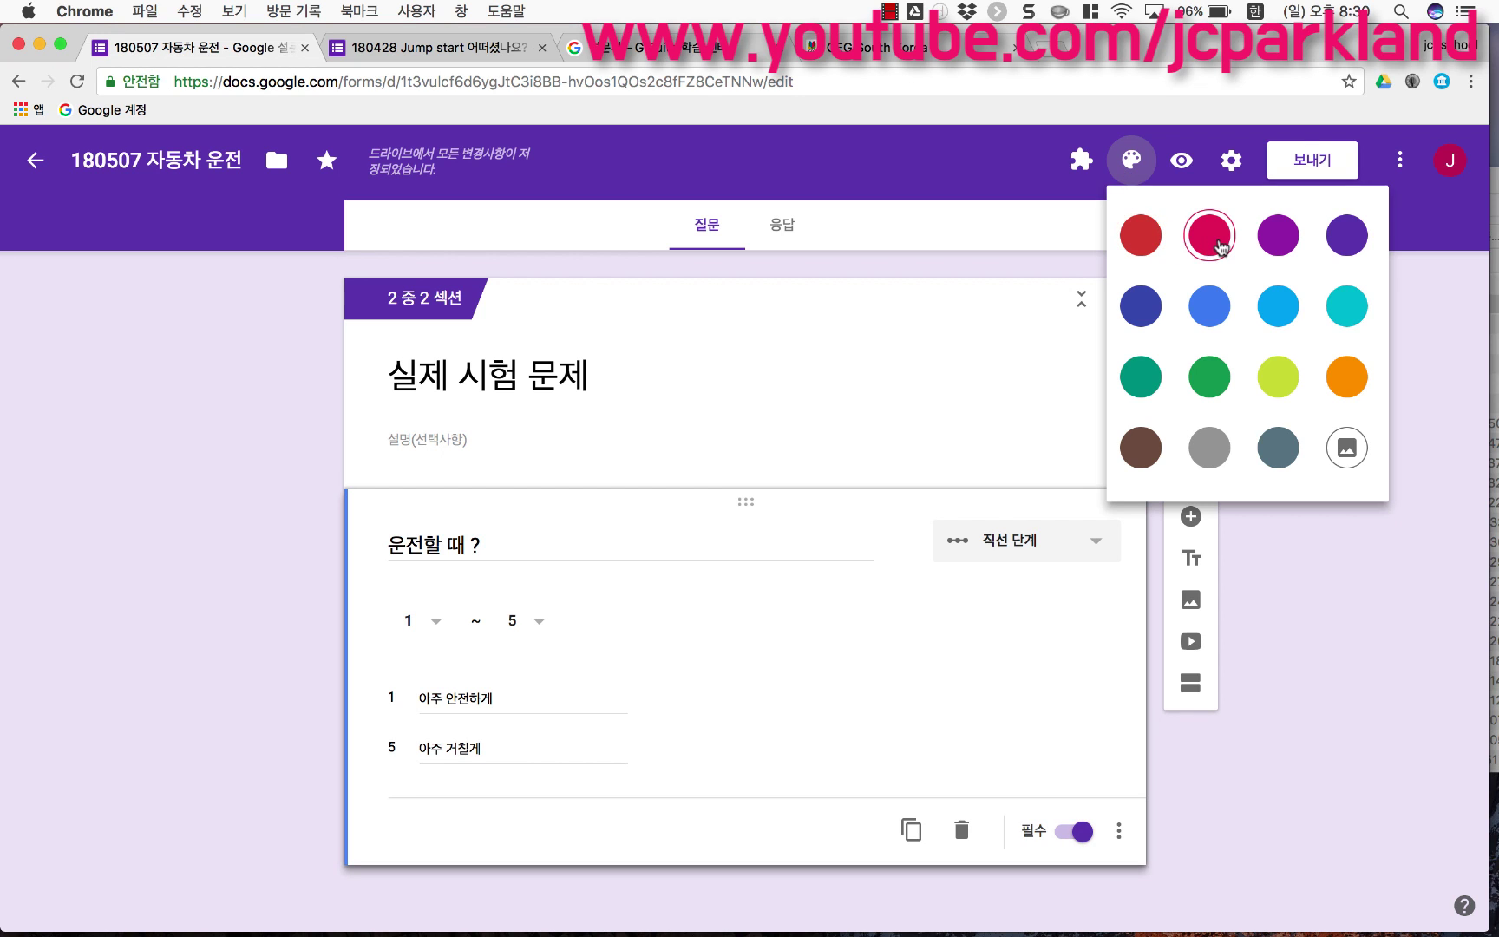
pyautogui.click(1219, 243)
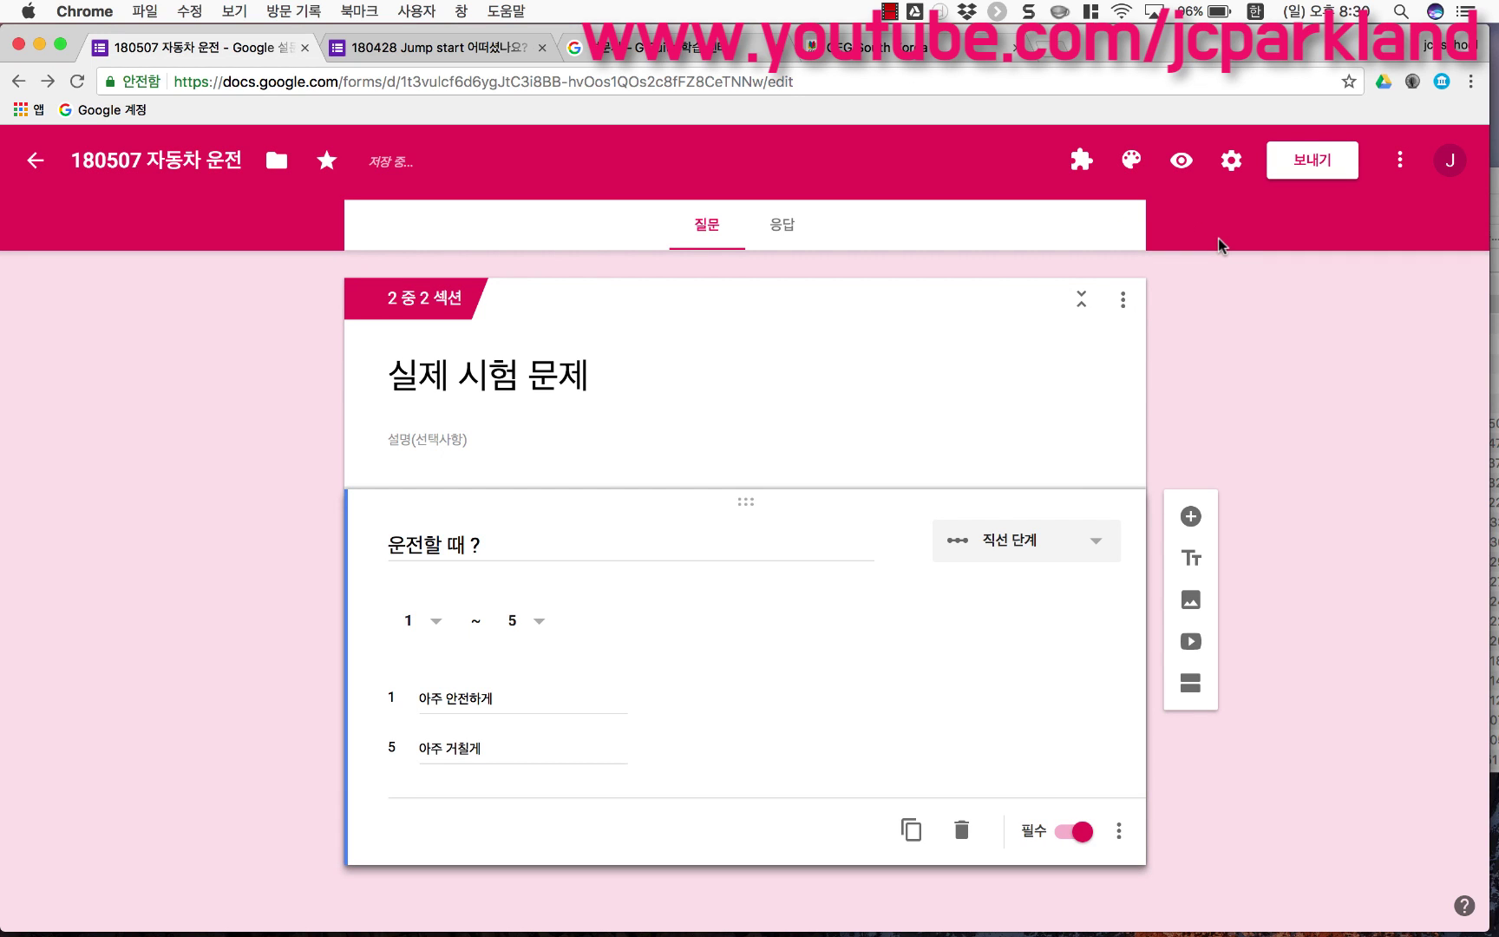
pyautogui.click(1130, 163)
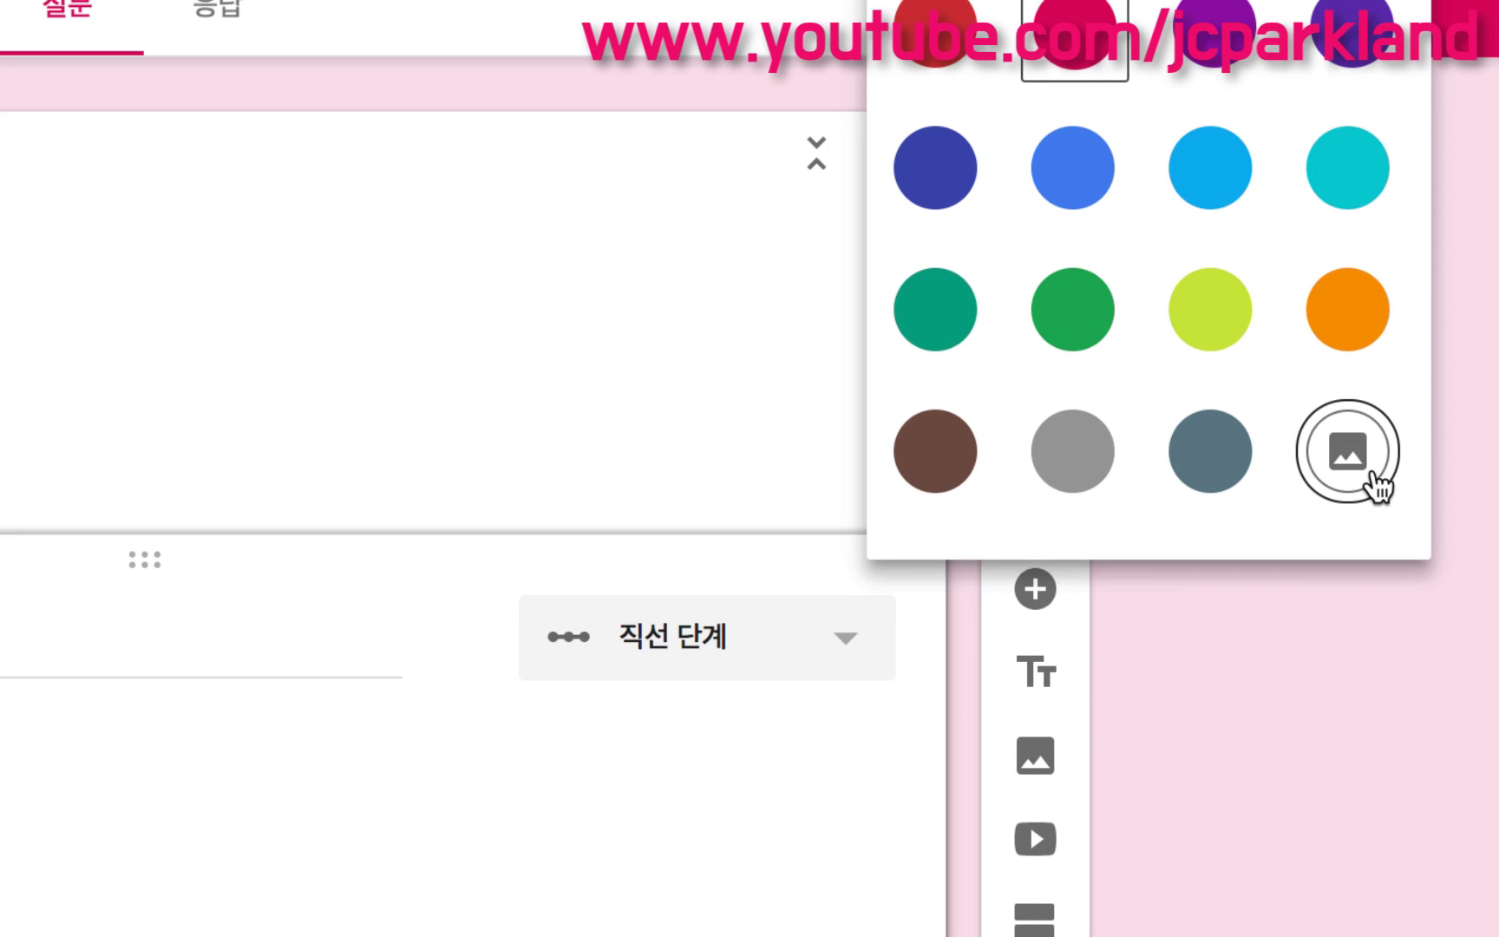
pyautogui.click(1372, 475)
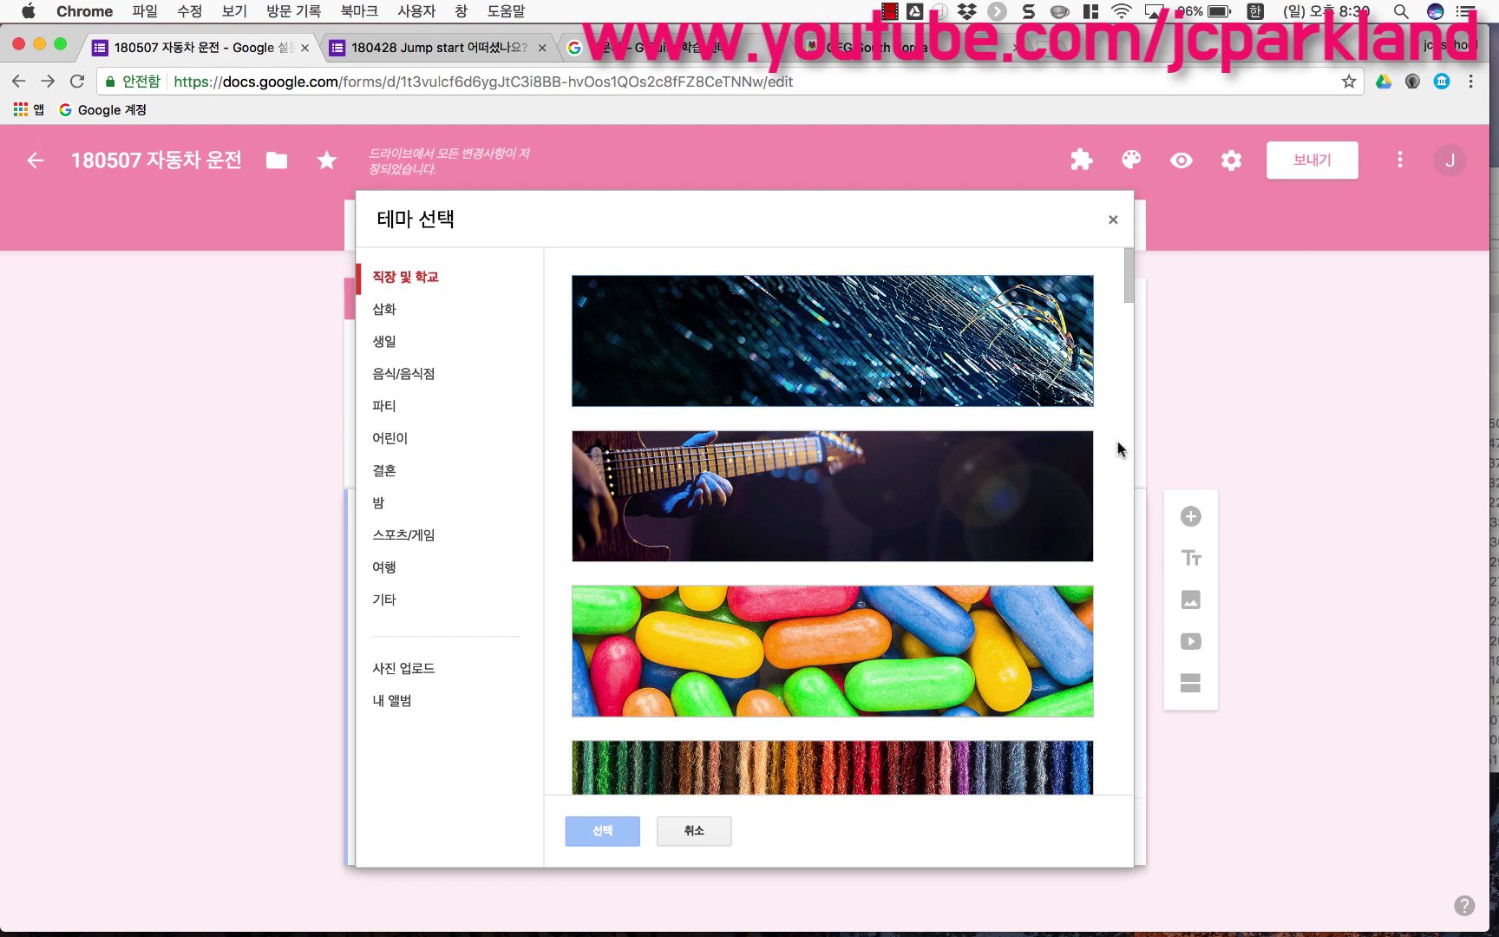
# Step: Browse the theme categories and apply the basketball image from 스포츠/게임 as the header
pyautogui.click(423, 351)
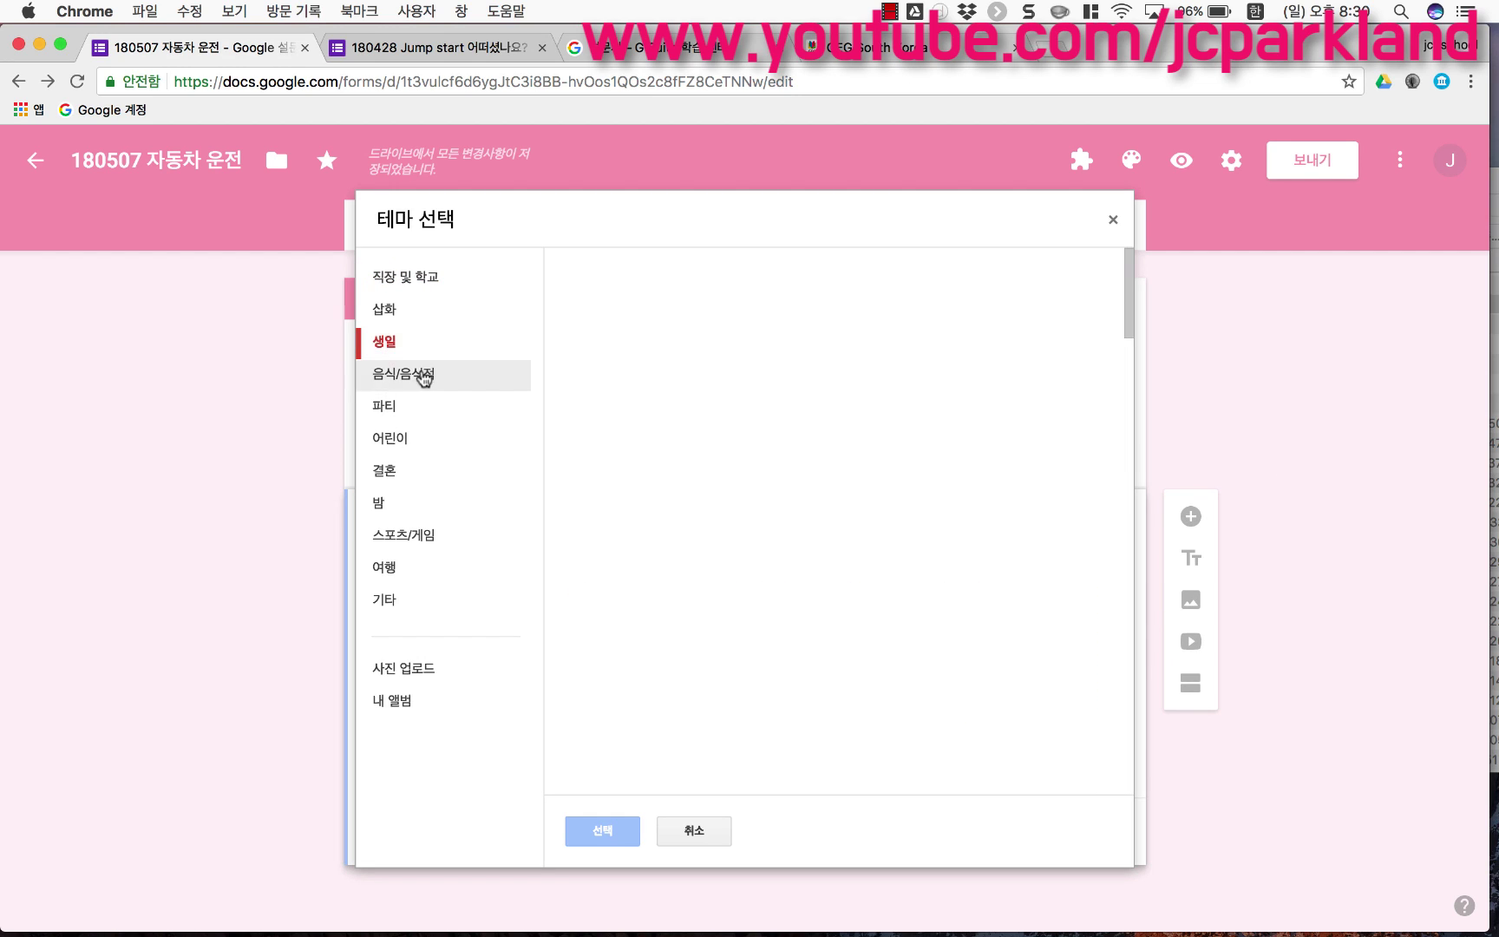
pyautogui.click(422, 410)
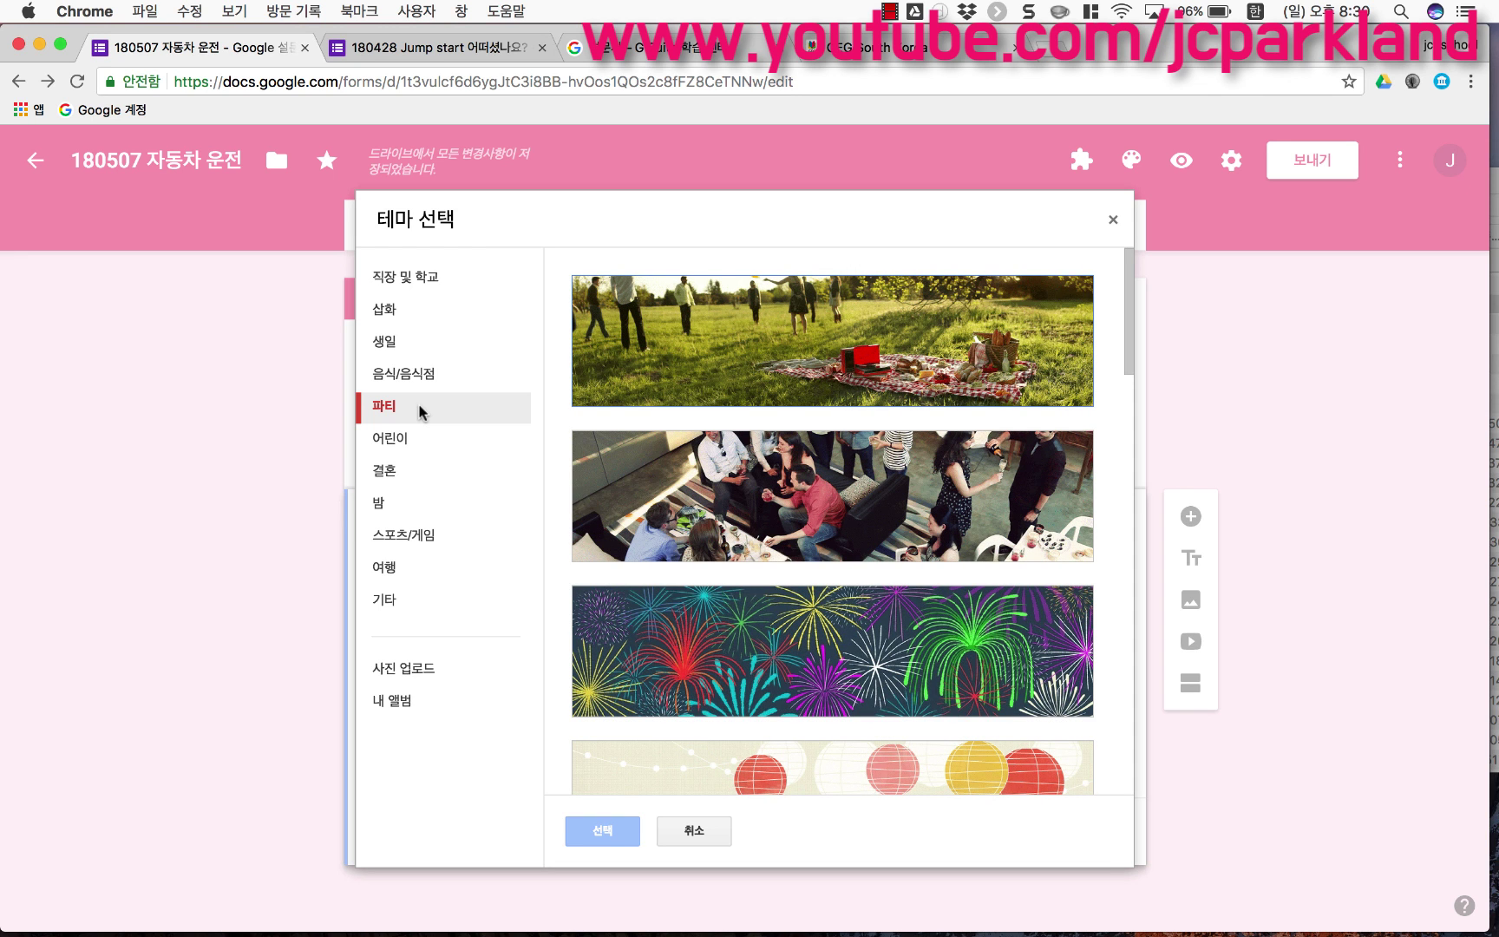
pyautogui.scroll(-6, 813, 503)
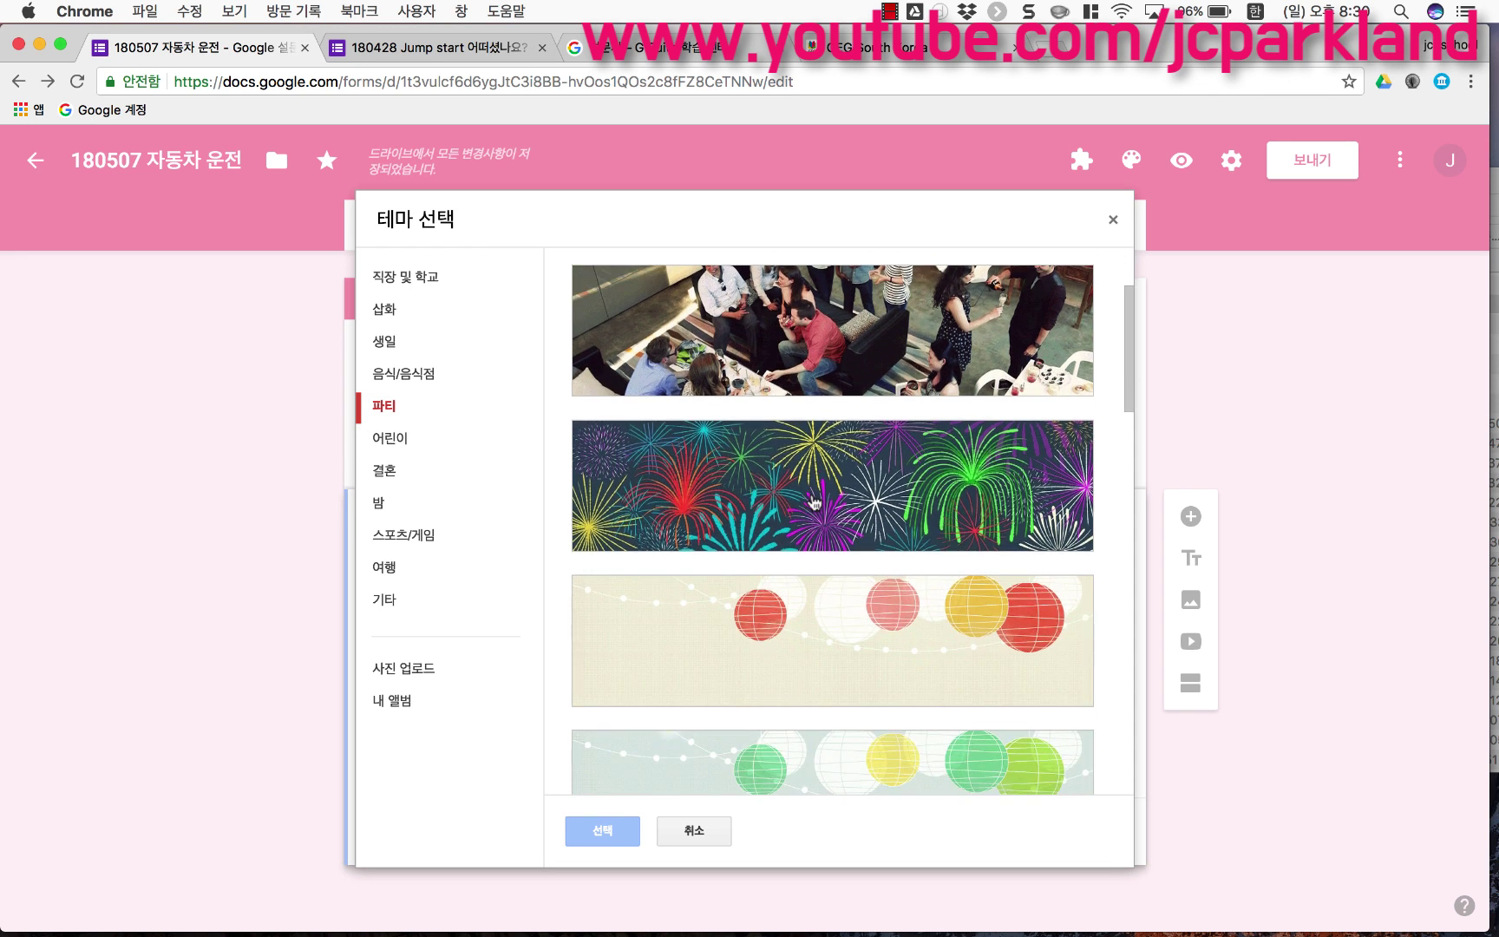
pyautogui.scroll(-2, 814, 501)
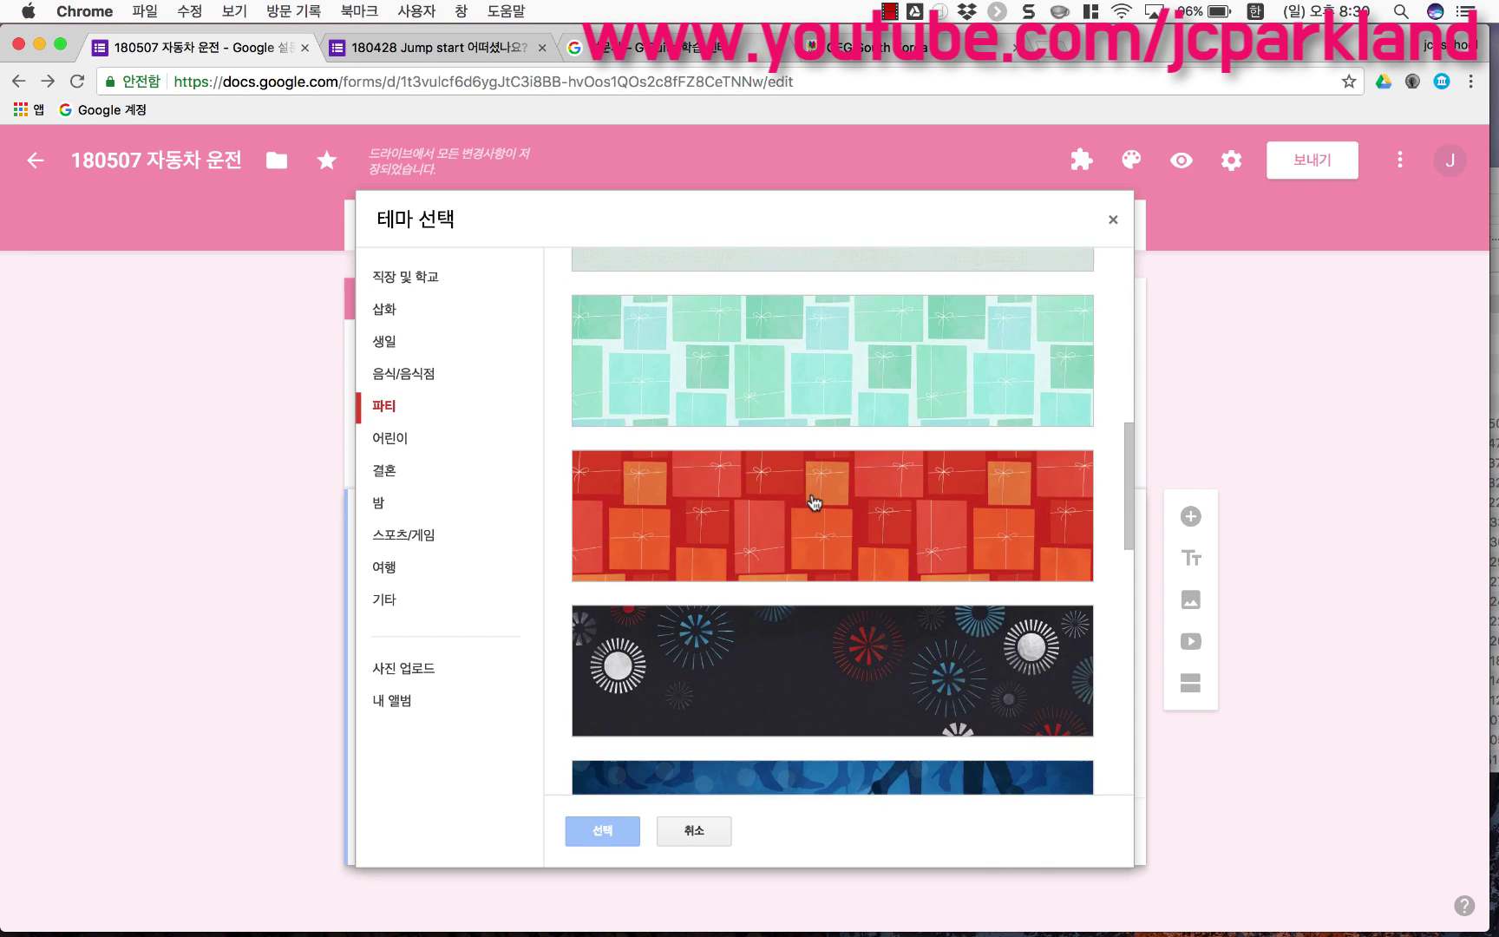
pyautogui.scroll(-2, 814, 503)
pyautogui.scroll(-1, 900, 565)
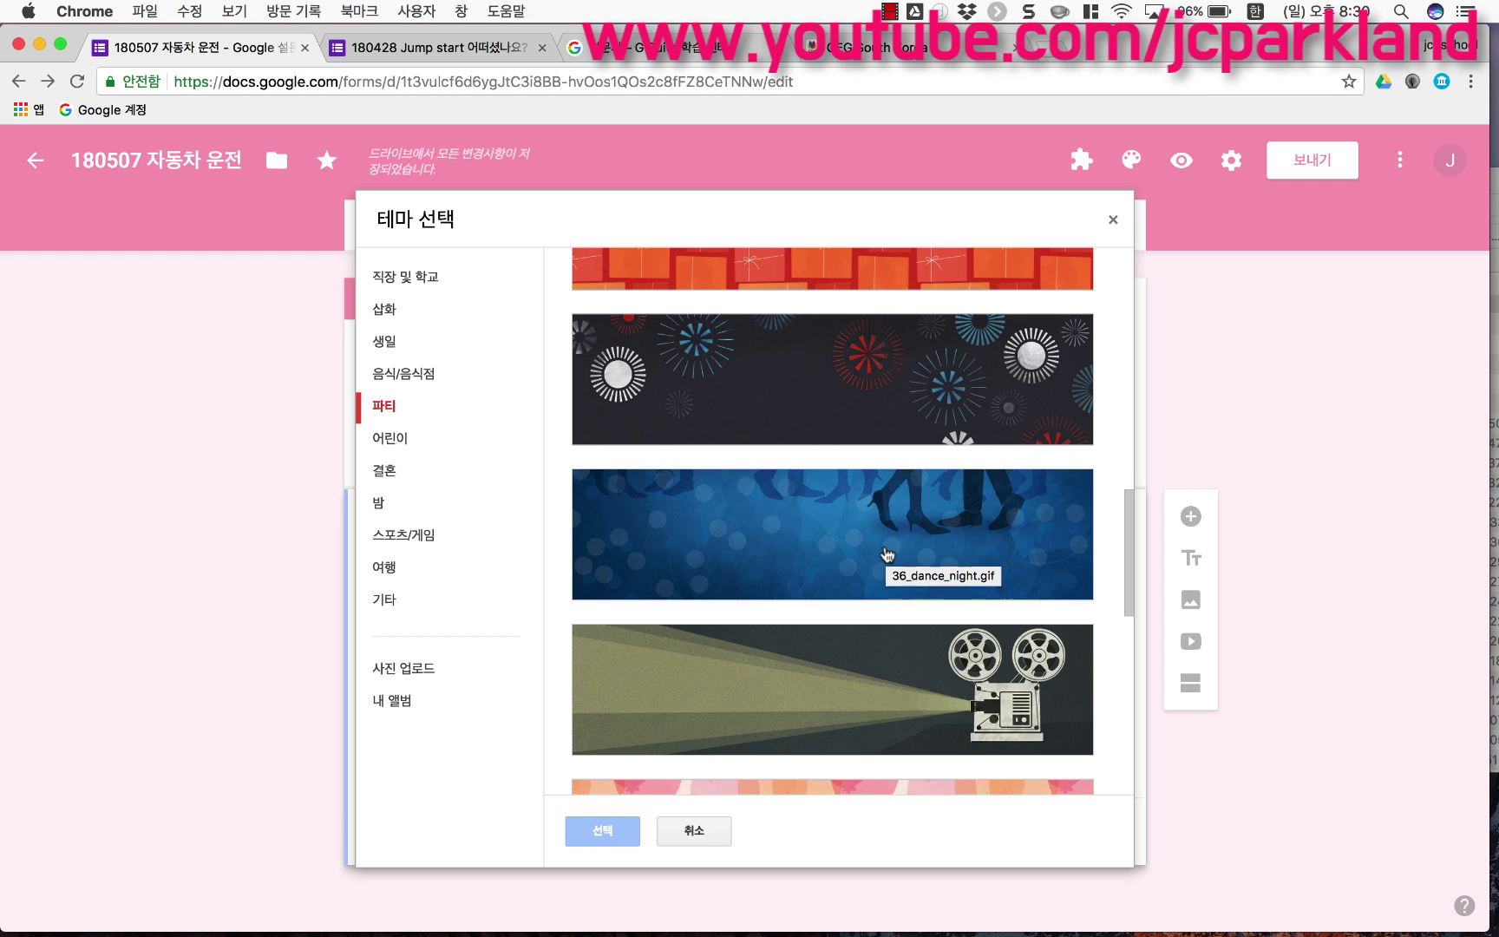
pyautogui.scroll(-5, 886, 555)
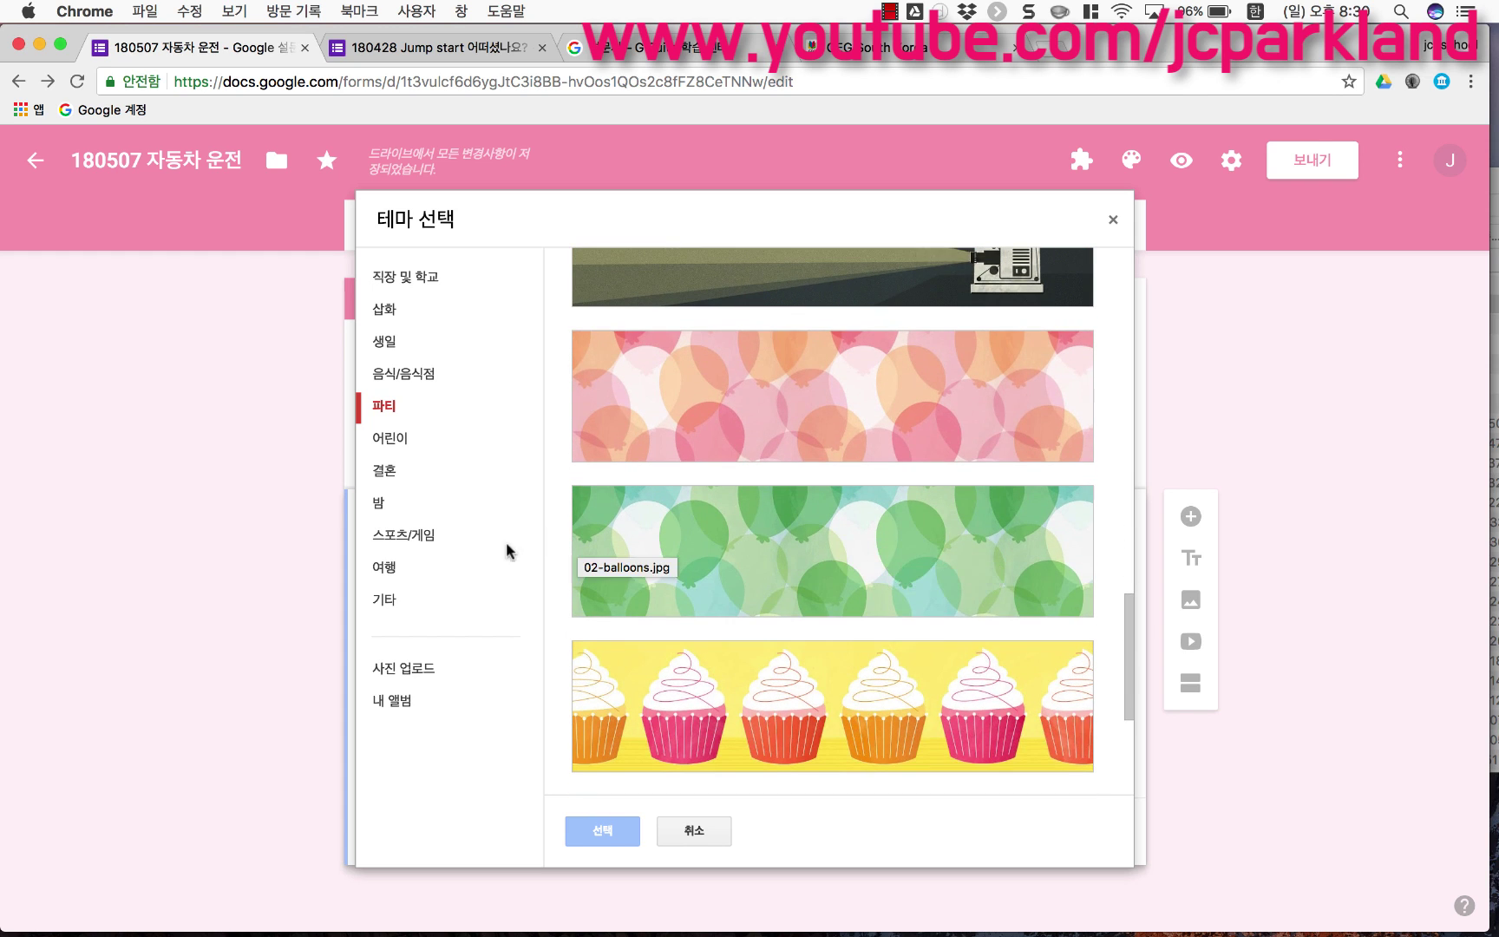
pyautogui.click(445, 552)
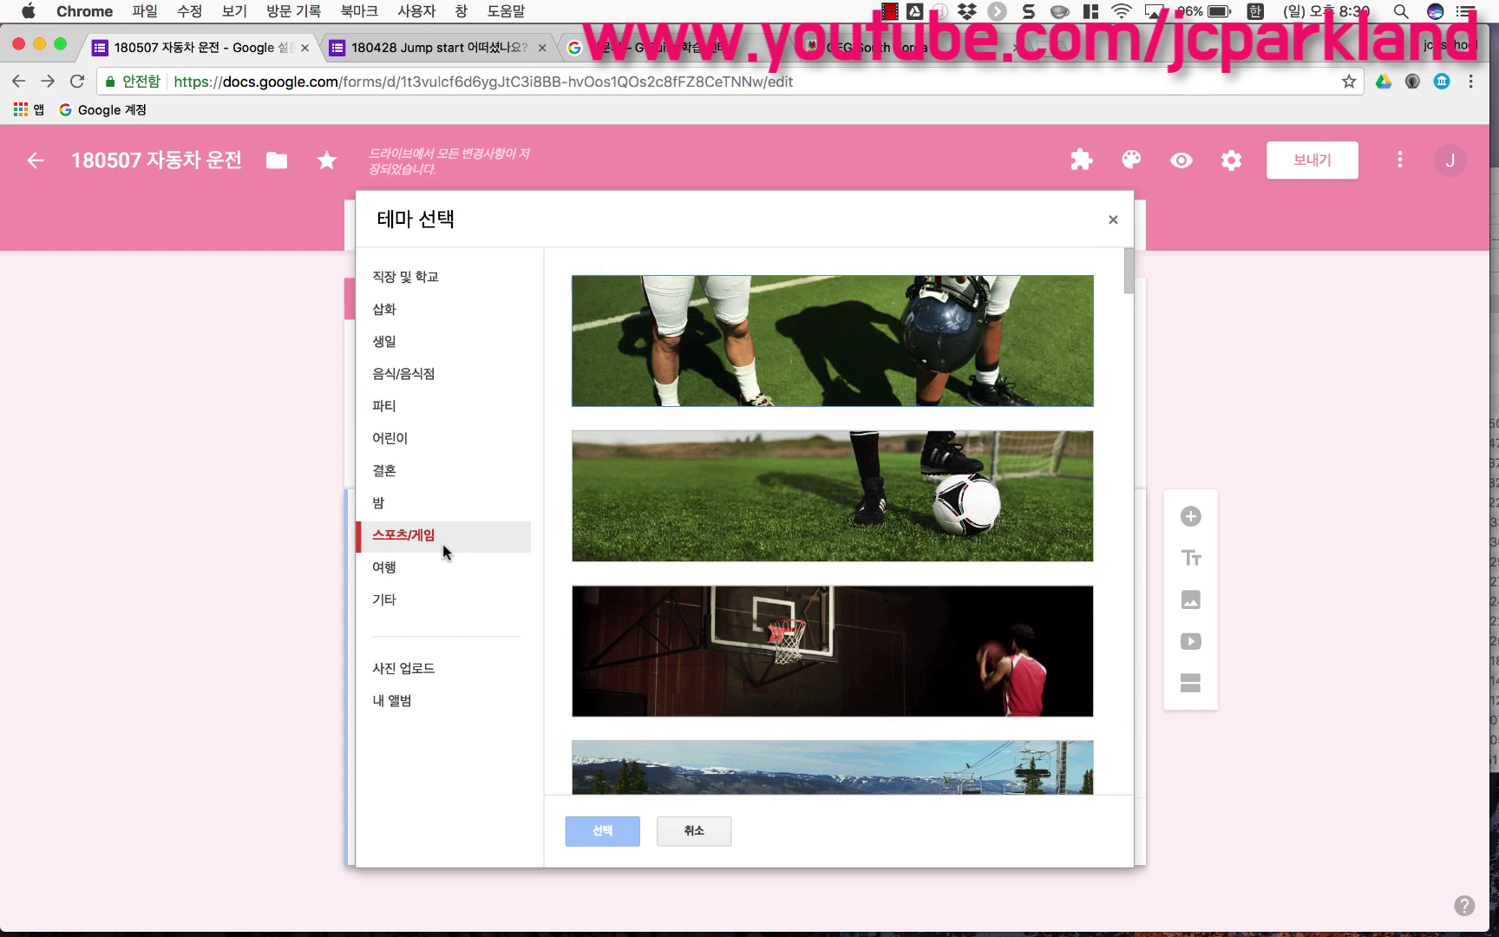
pyautogui.scroll(-2, 699, 612)
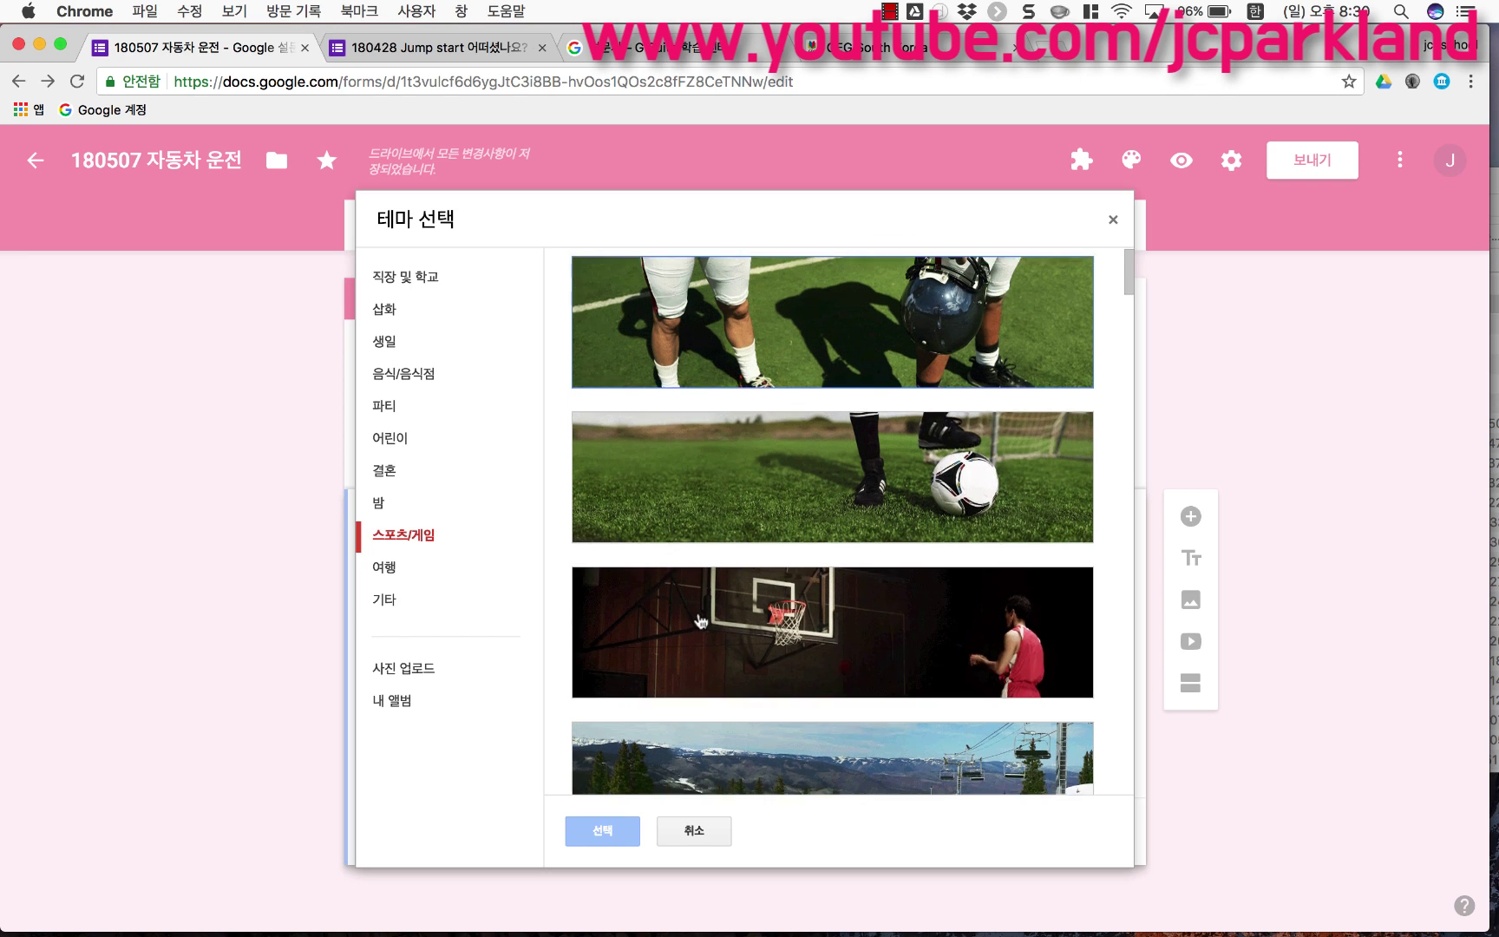
pyautogui.click(685, 521)
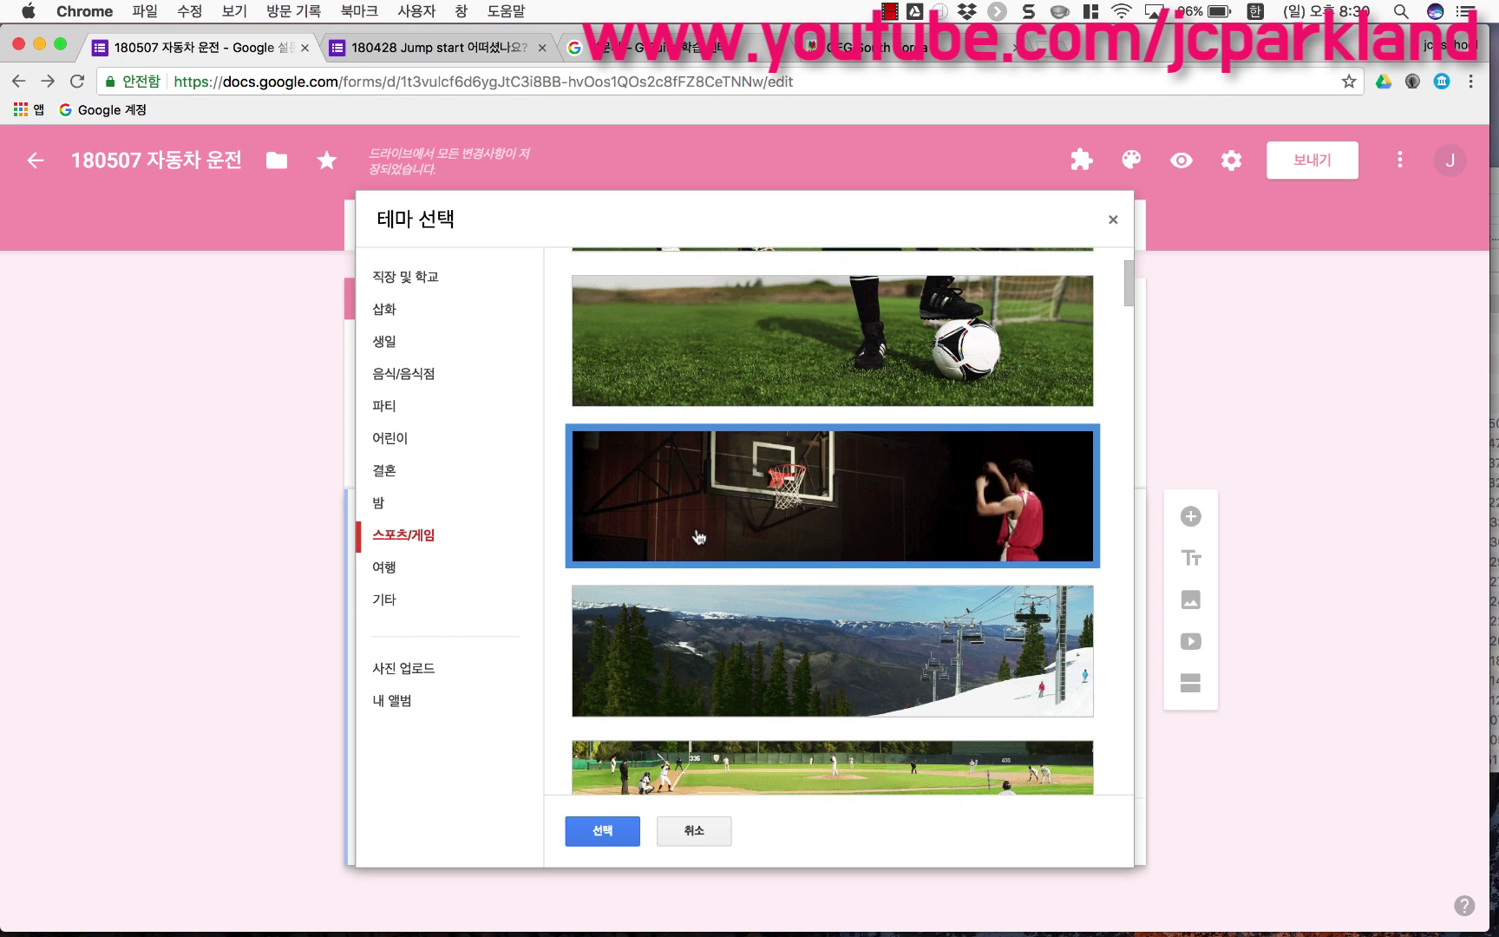
pyautogui.click(603, 831)
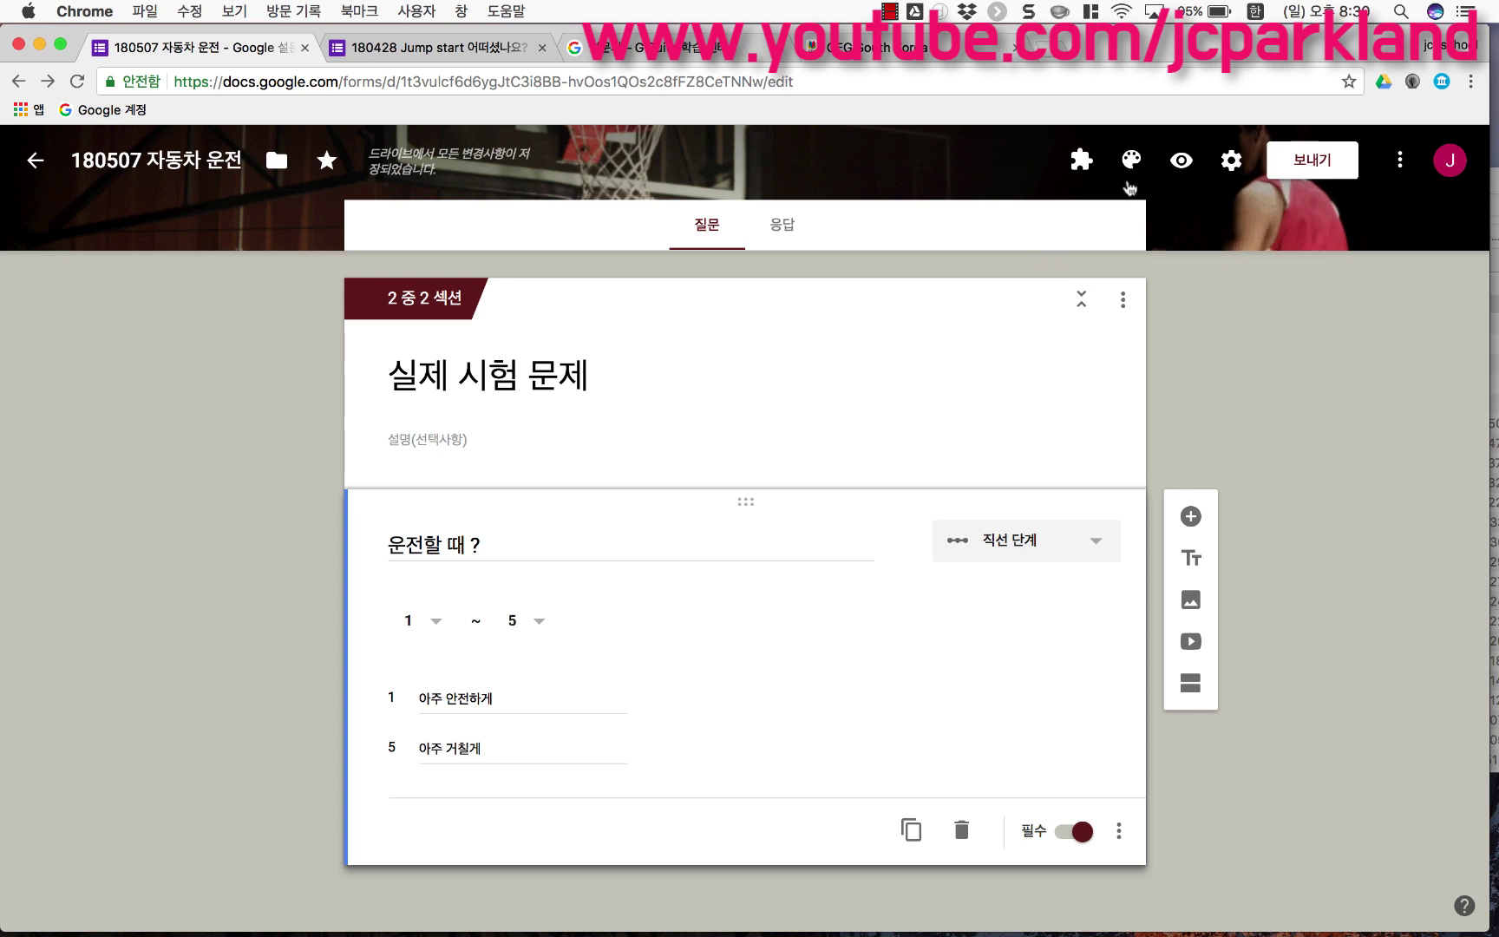
# Step: Preview the form as a respondent and enter a name in the name field
pyautogui.click(1181, 158)
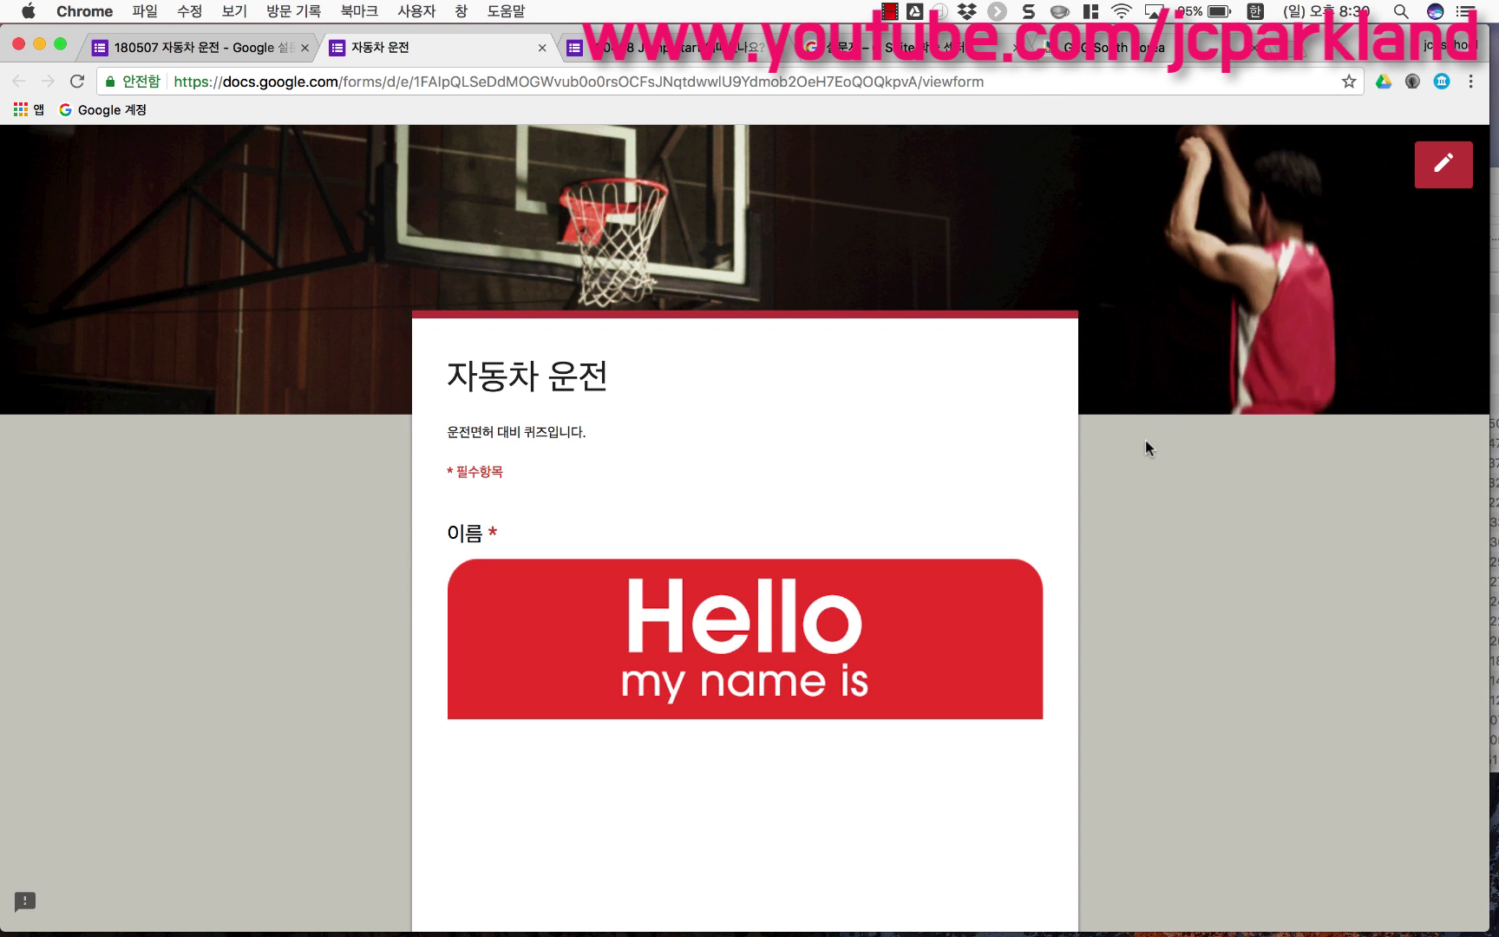
pyautogui.scroll(-5, 1019, 553)
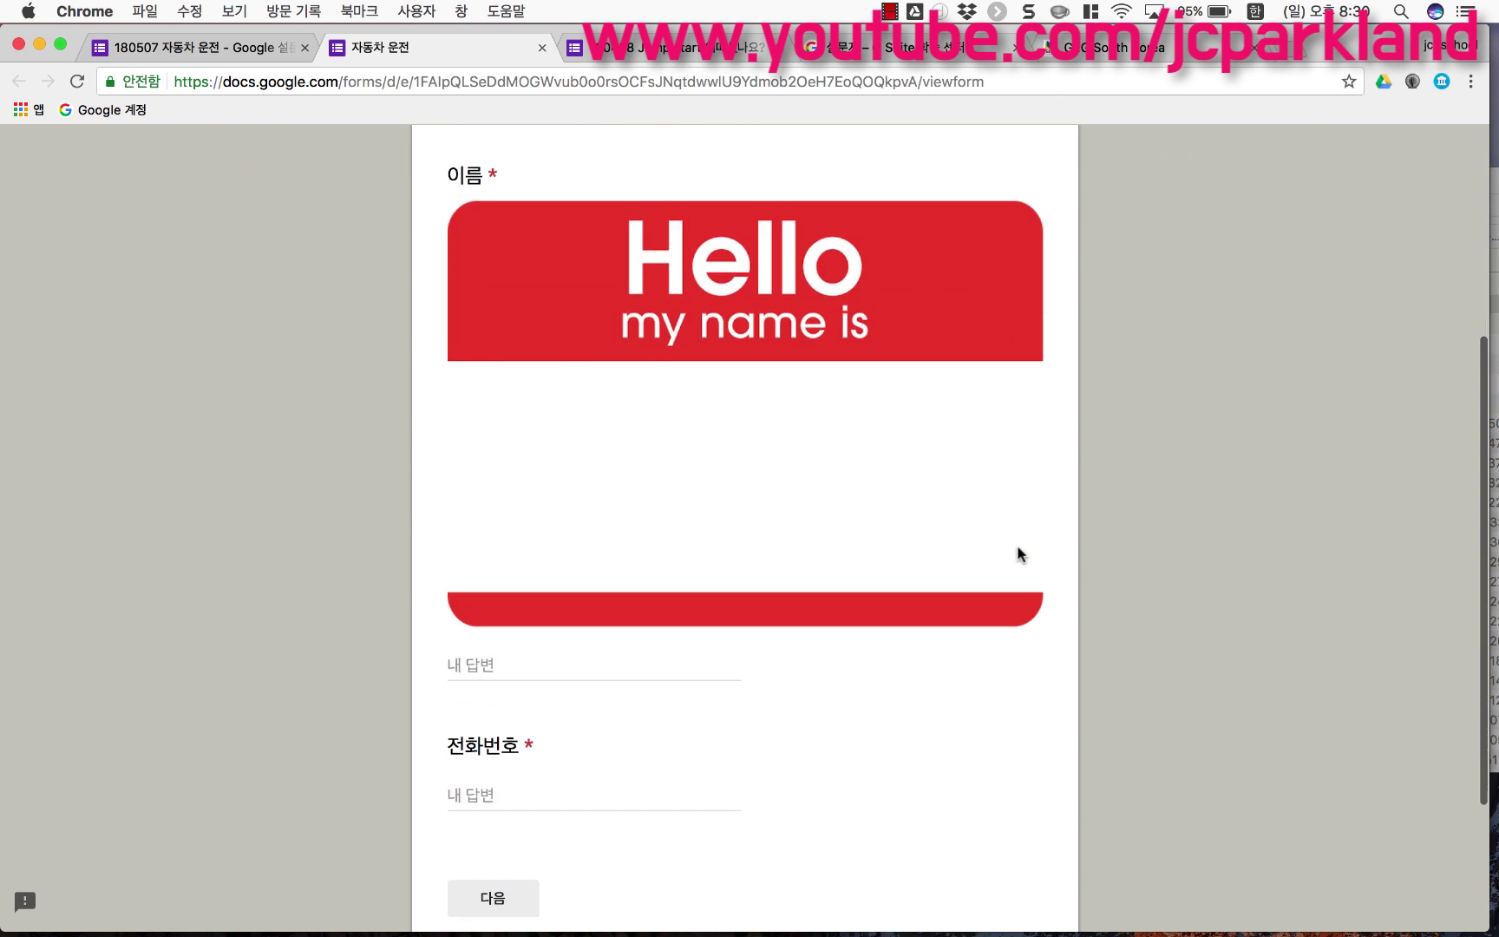
pyautogui.click(586, 671)
pyautogui.write('이')
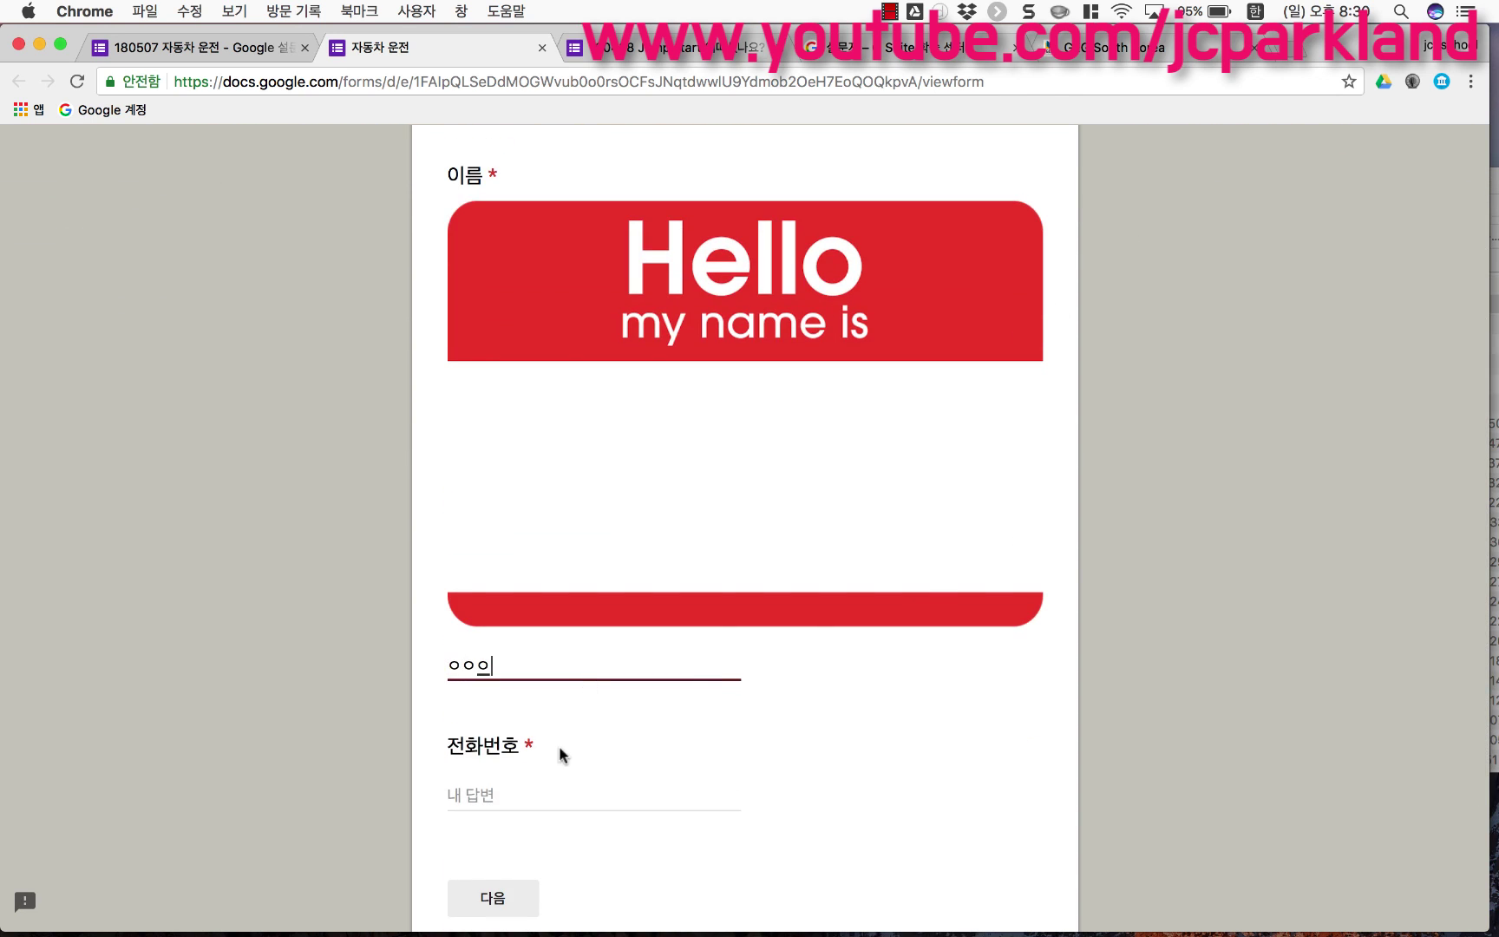
pyautogui.write('ㅇ이')
# Step: Go to the next section, rate the driving question 4, and return to the editor
pyautogui.scroll(-1, 532, 838)
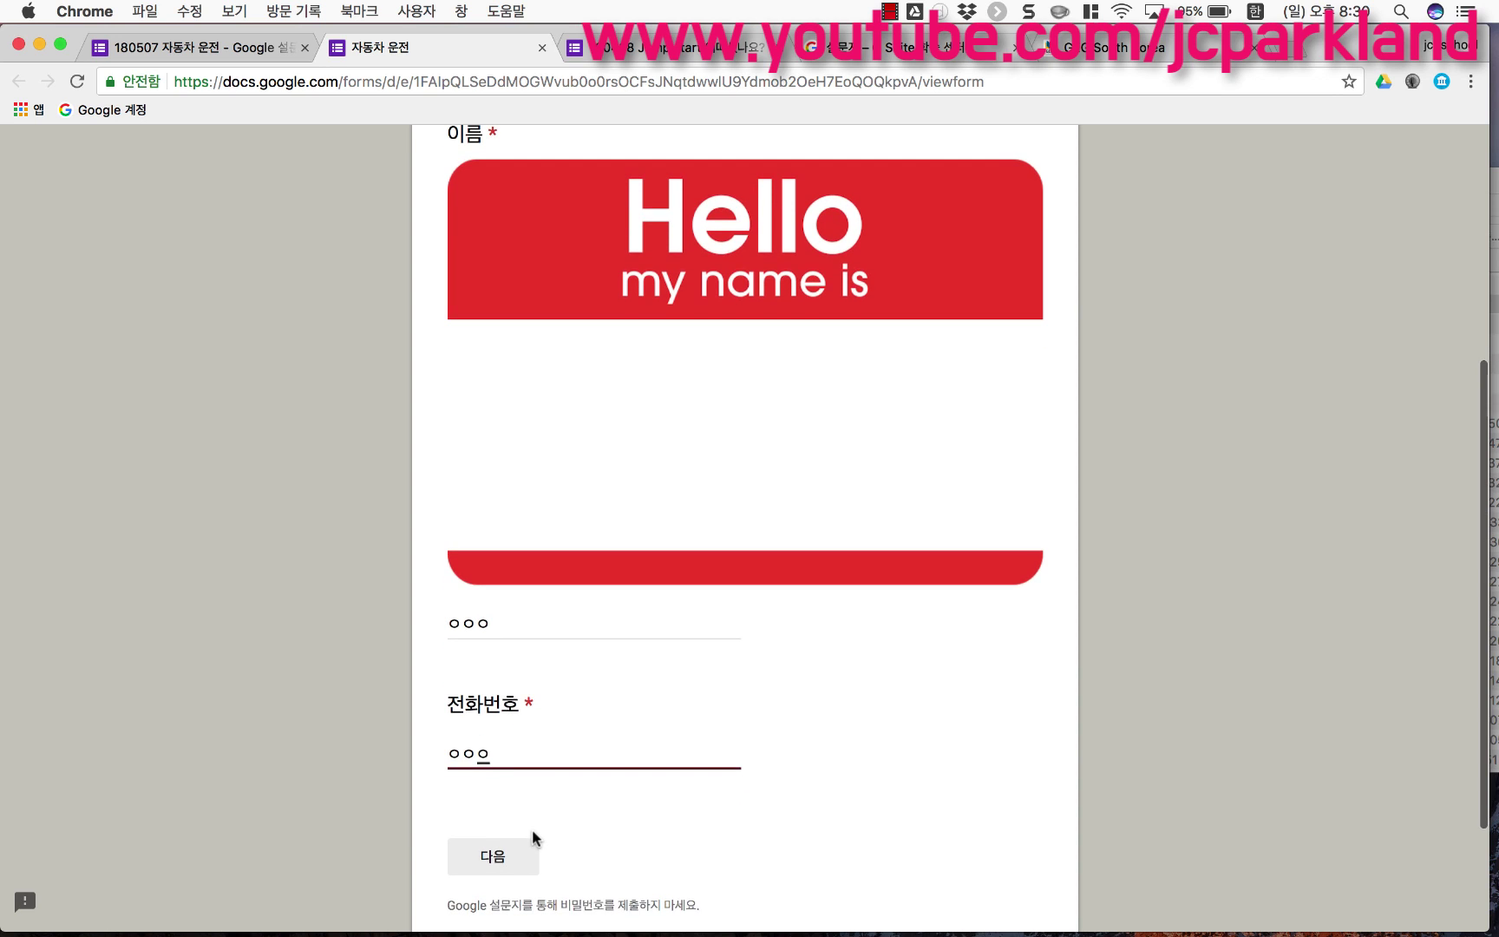
pyautogui.scroll(-3, 663, 795)
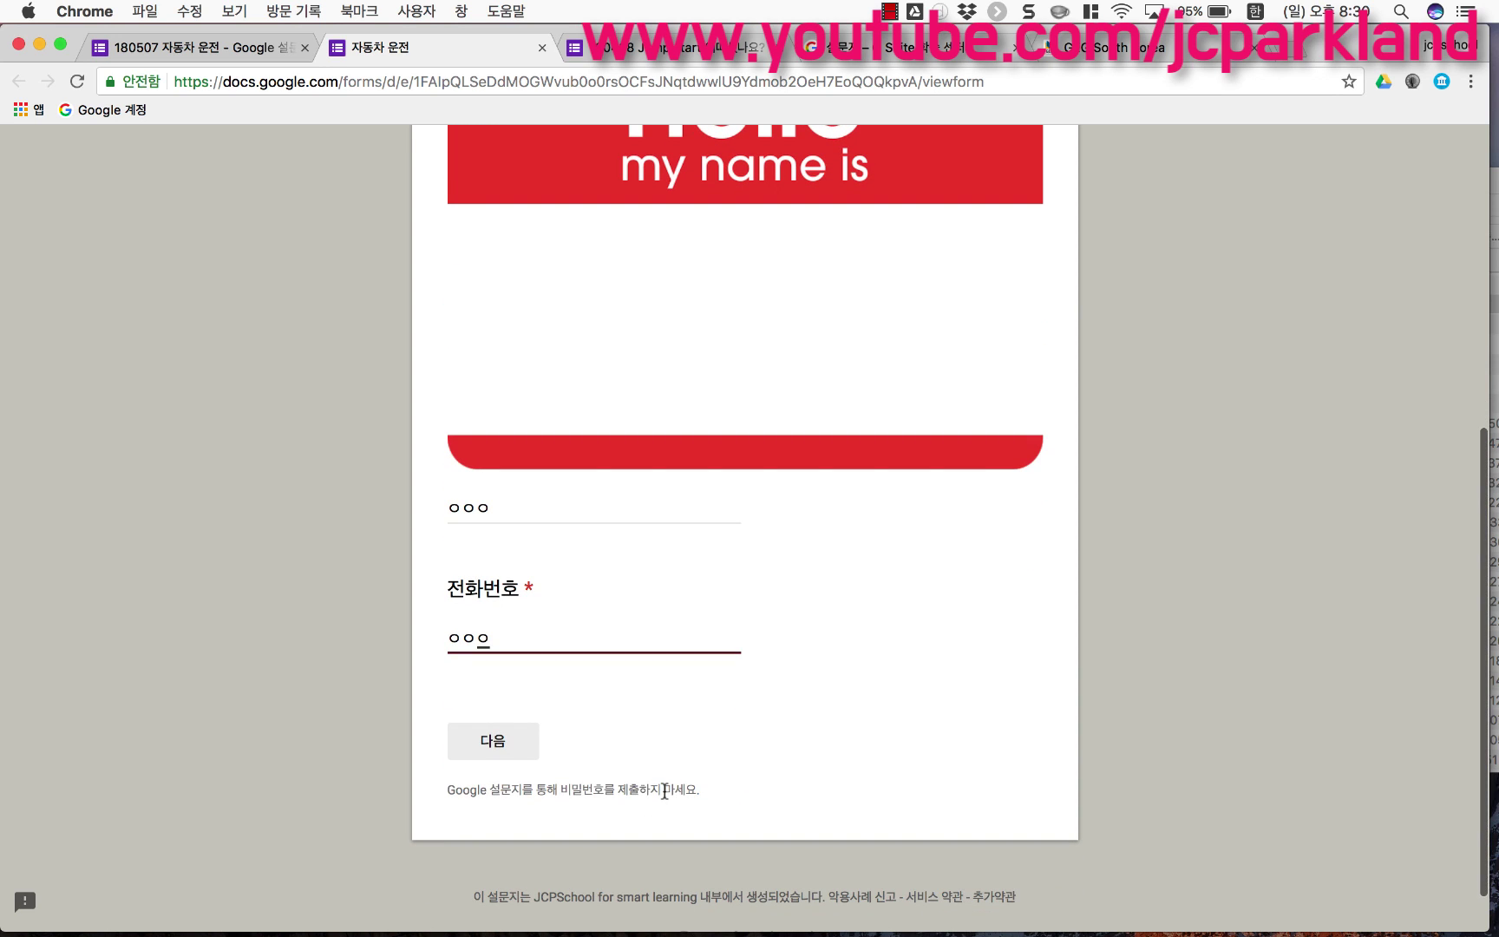
pyautogui.click(493, 744)
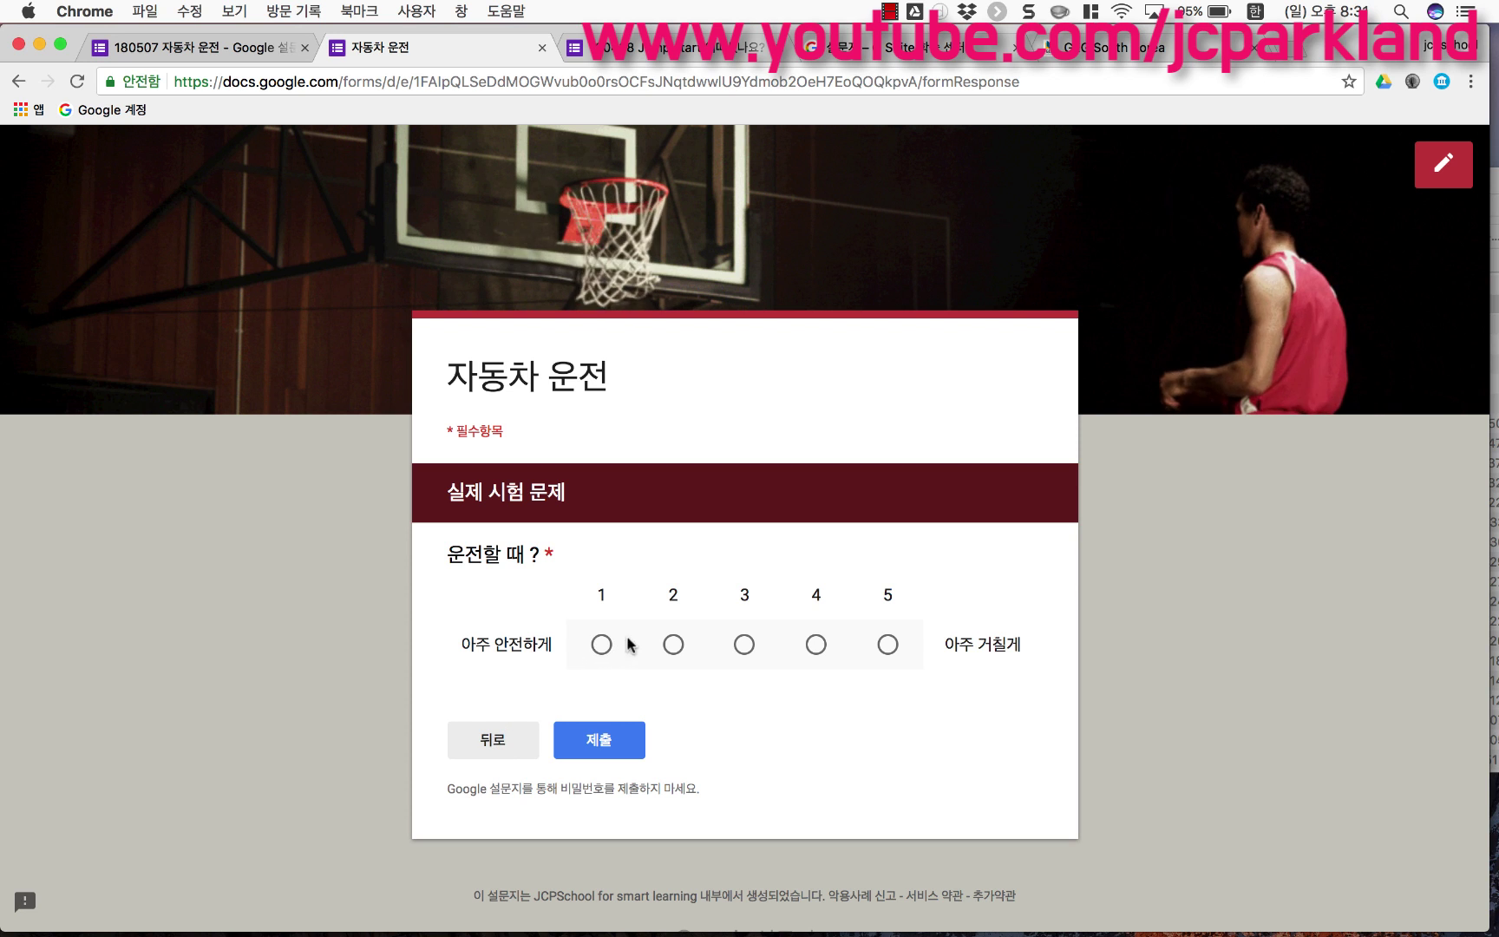
pyautogui.click(816, 645)
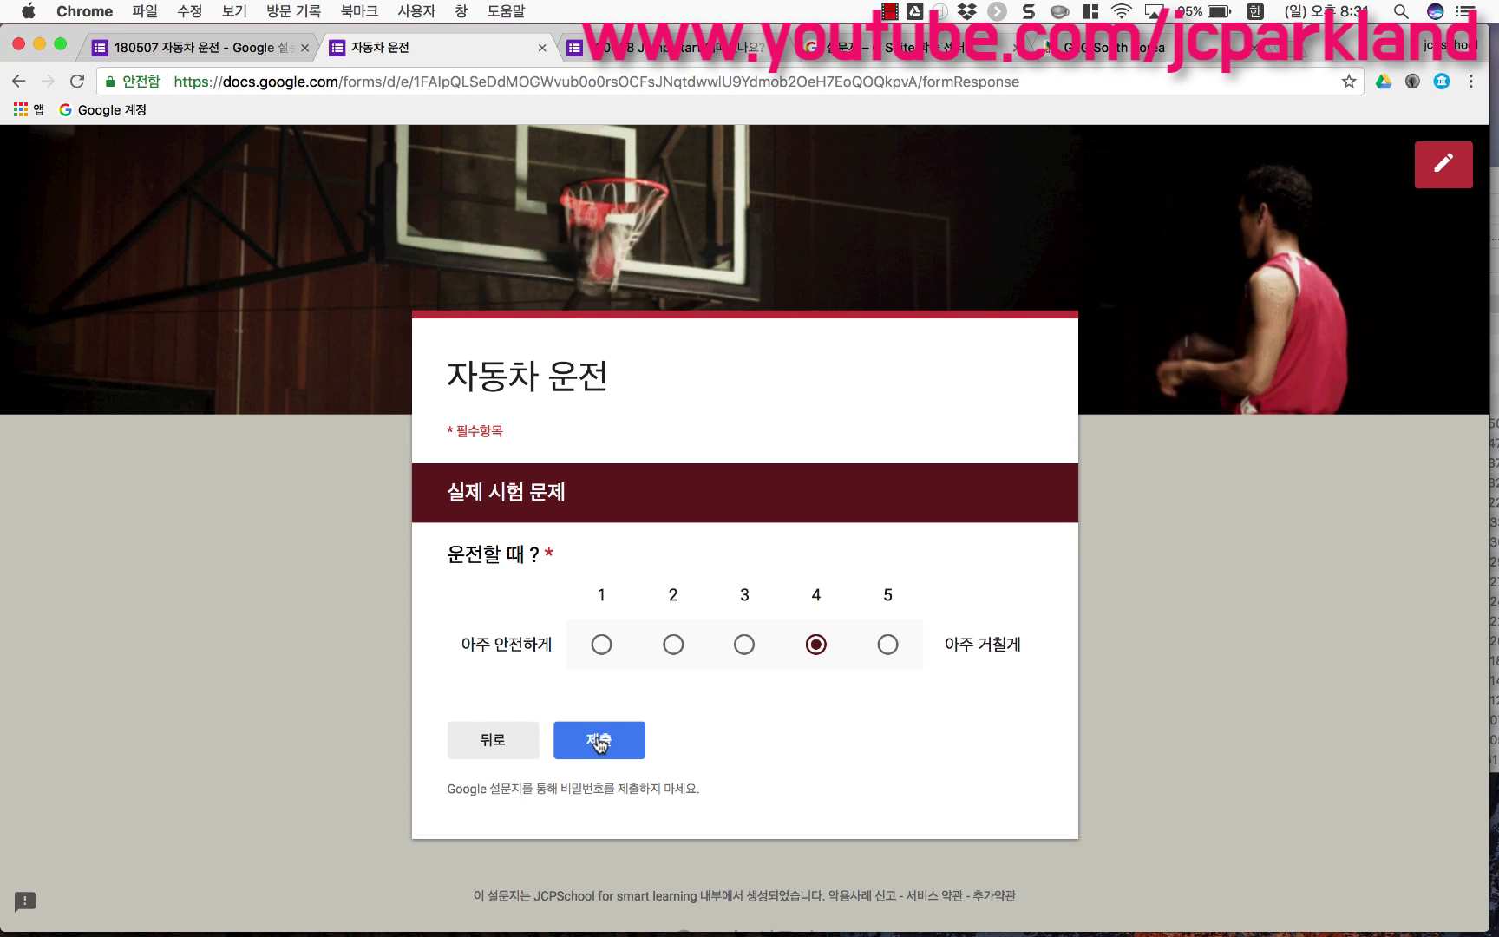
pyautogui.click(202, 54)
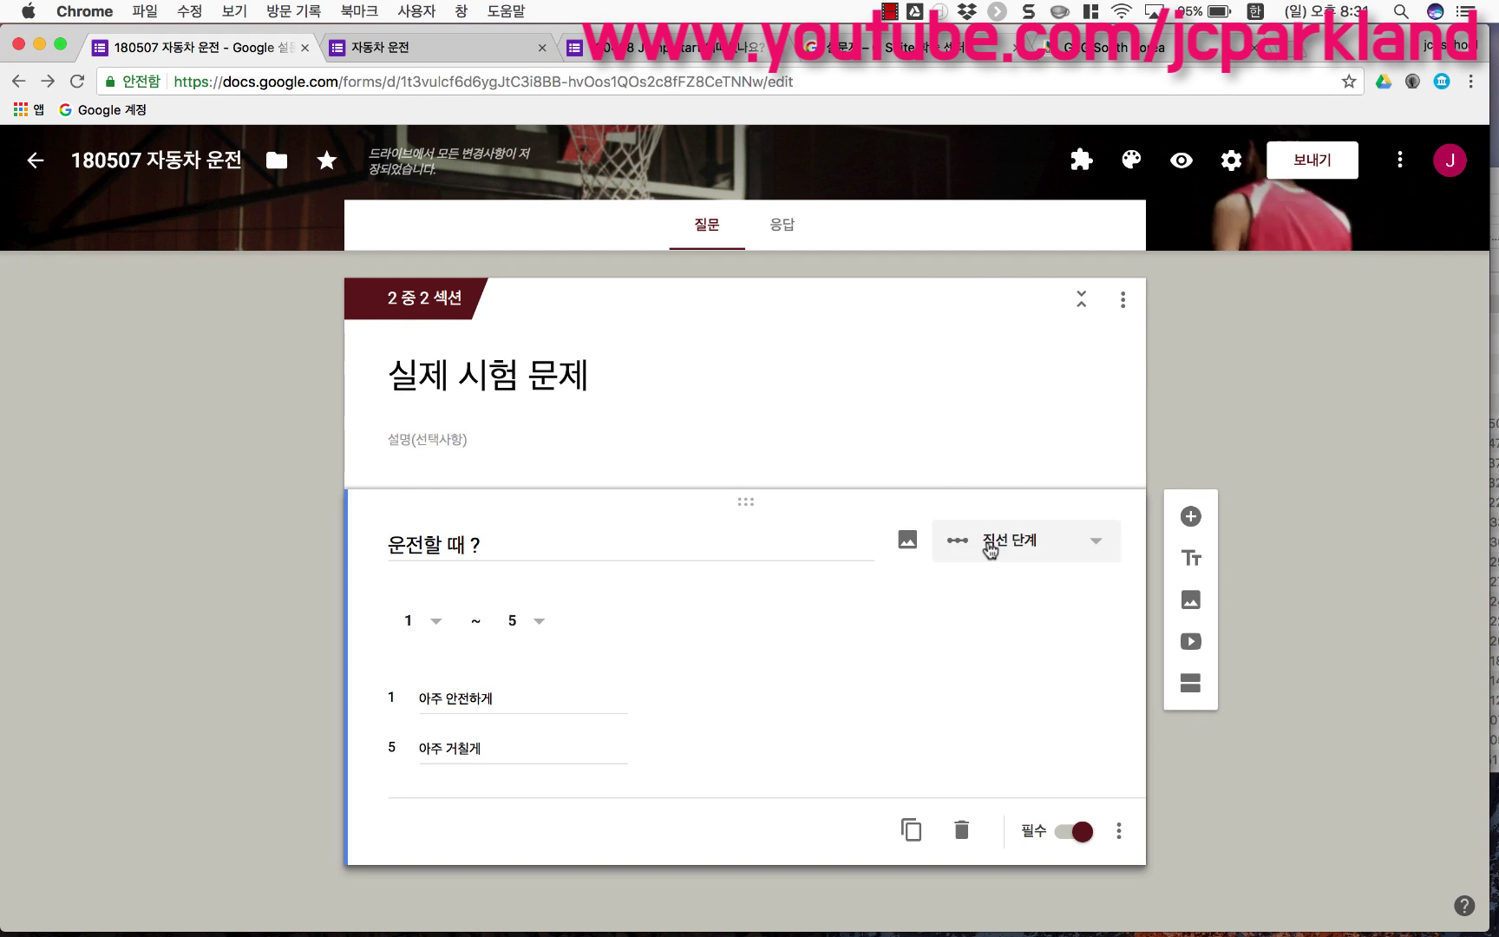
# Step: Make the question a multiple-choice grid with a 흰색 row and retitle it '티셔츠?'
pyautogui.click(990, 548)
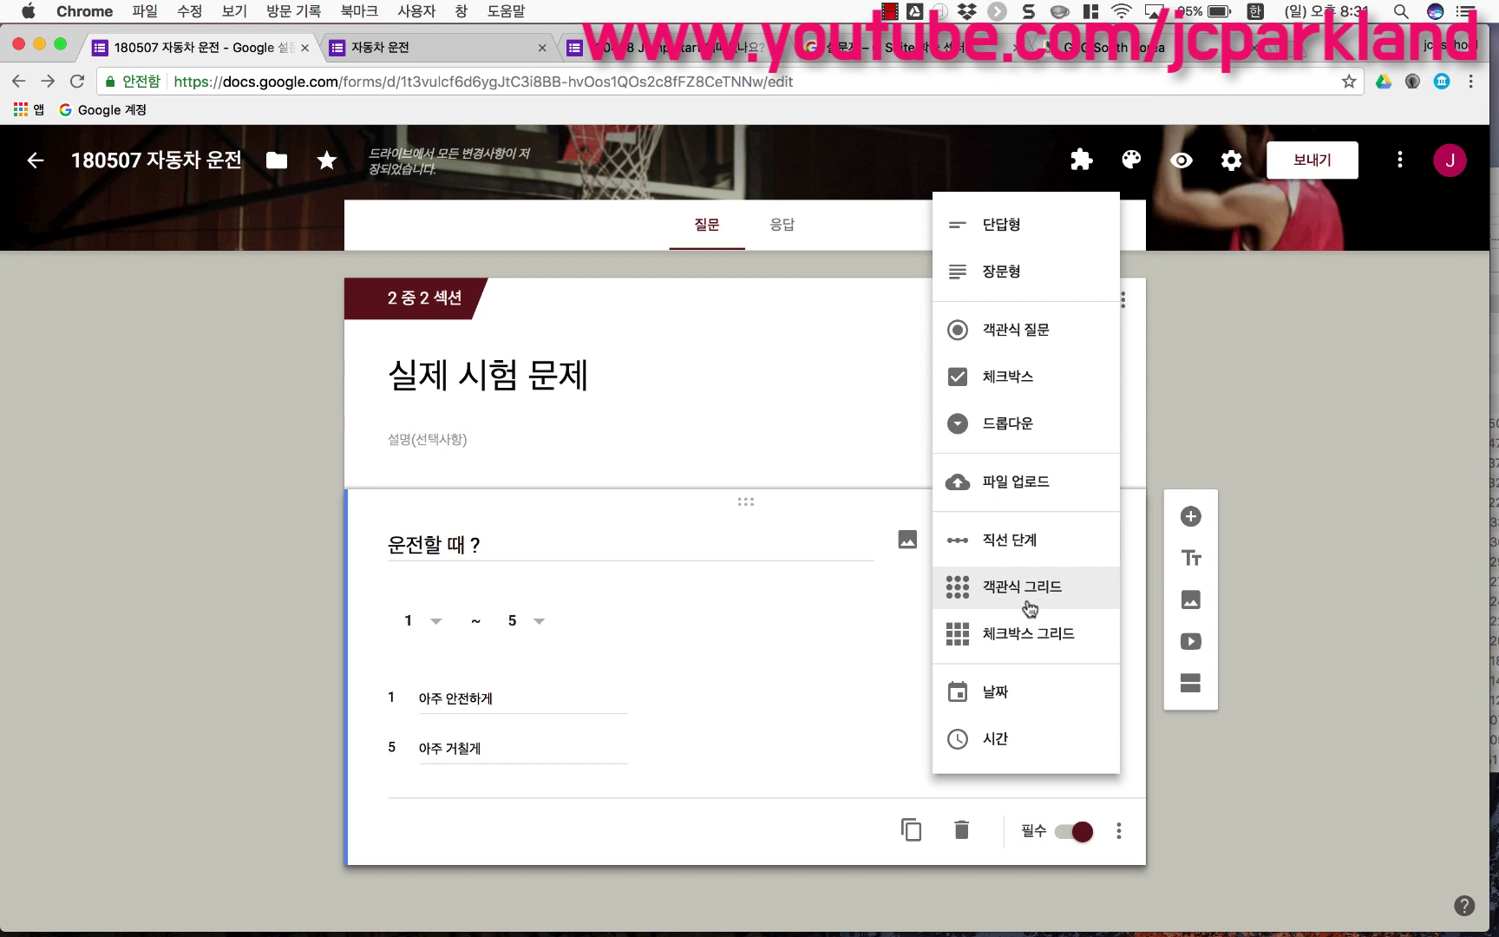
pyautogui.click(1029, 606)
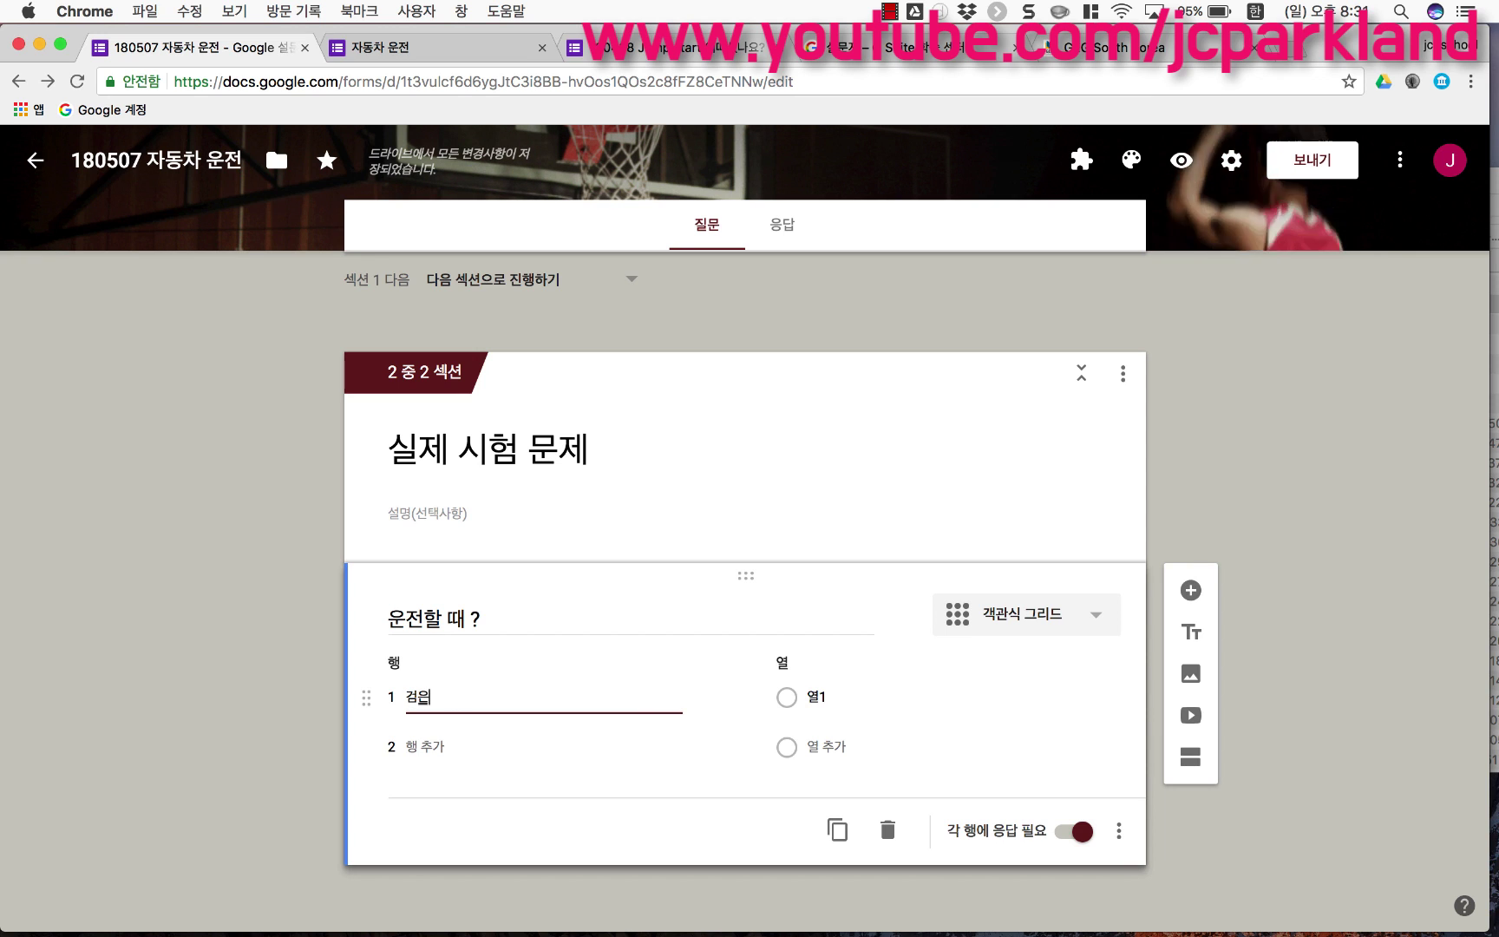
pyautogui.click(458, 744)
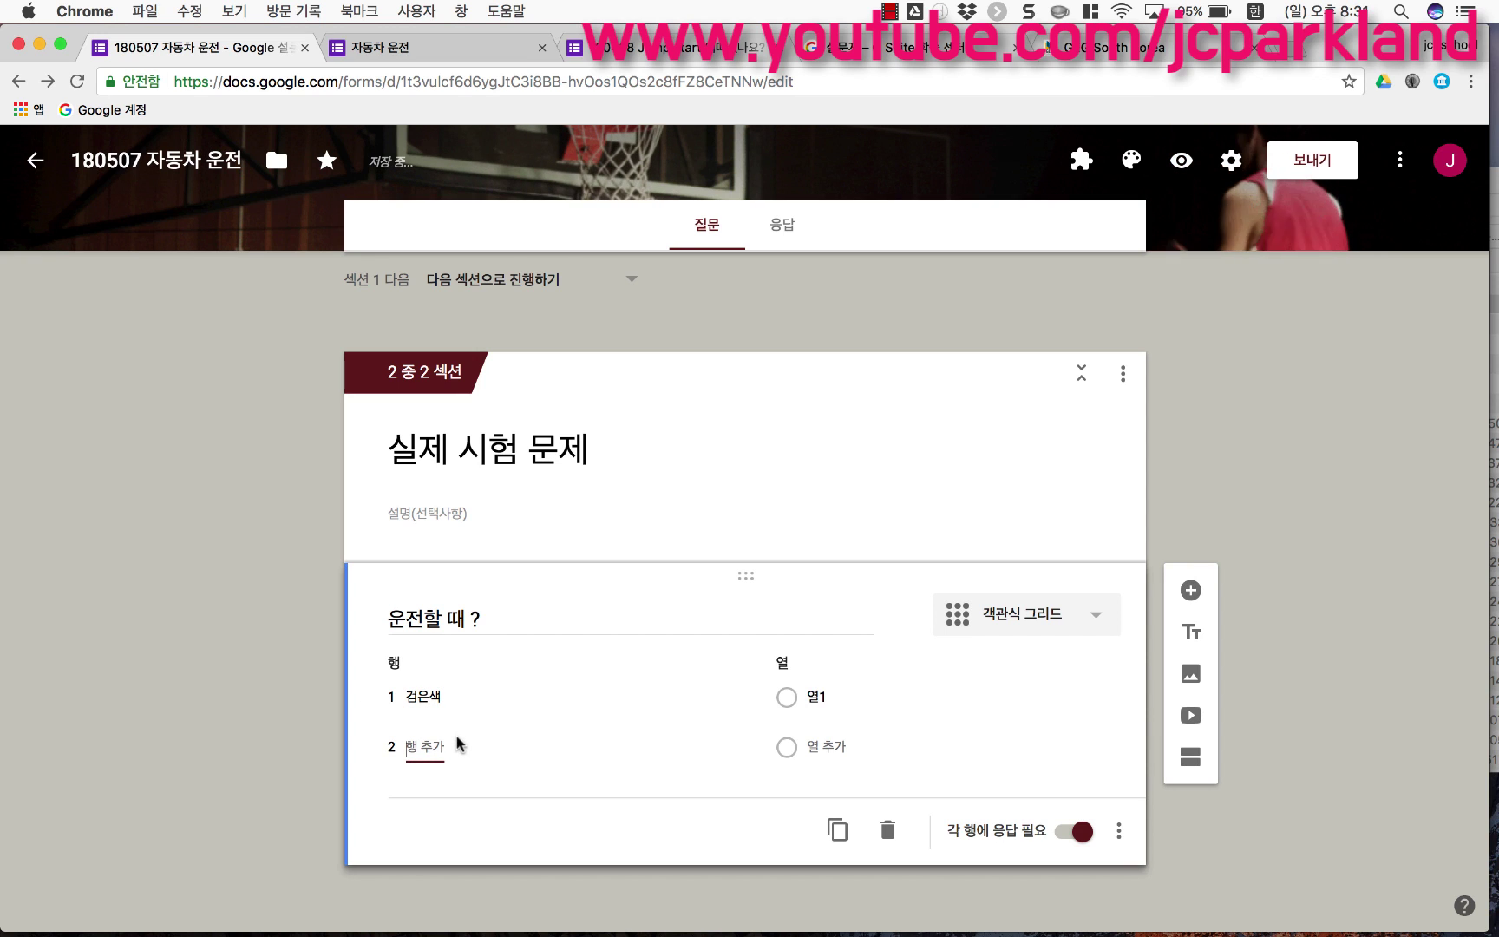
pyautogui.write('ㅎㅢㄴ색')
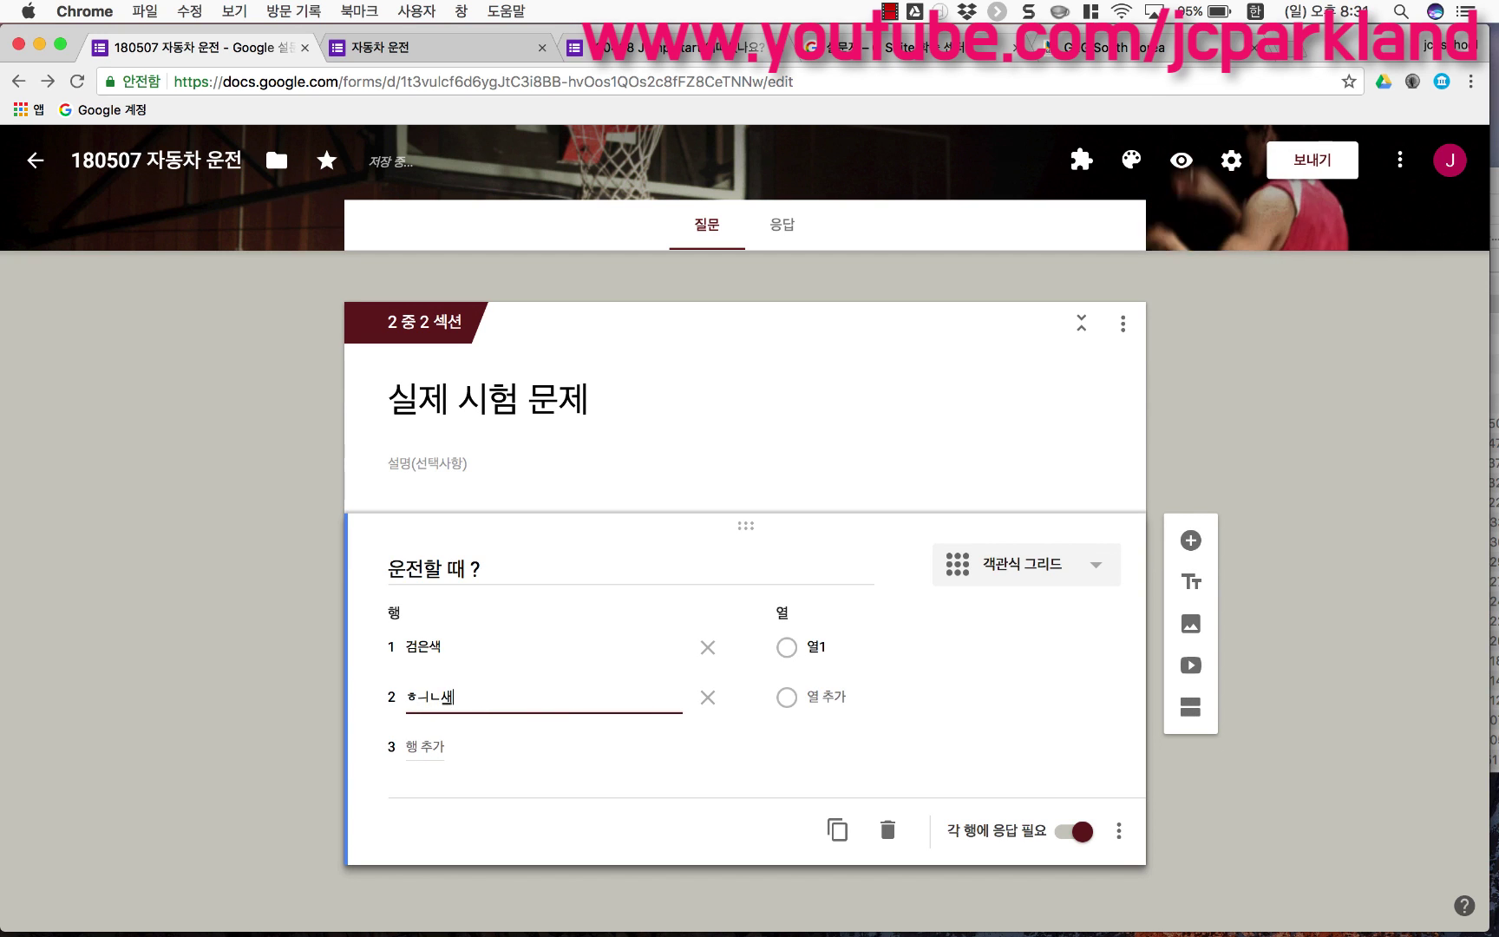
pyautogui.write('흰색')
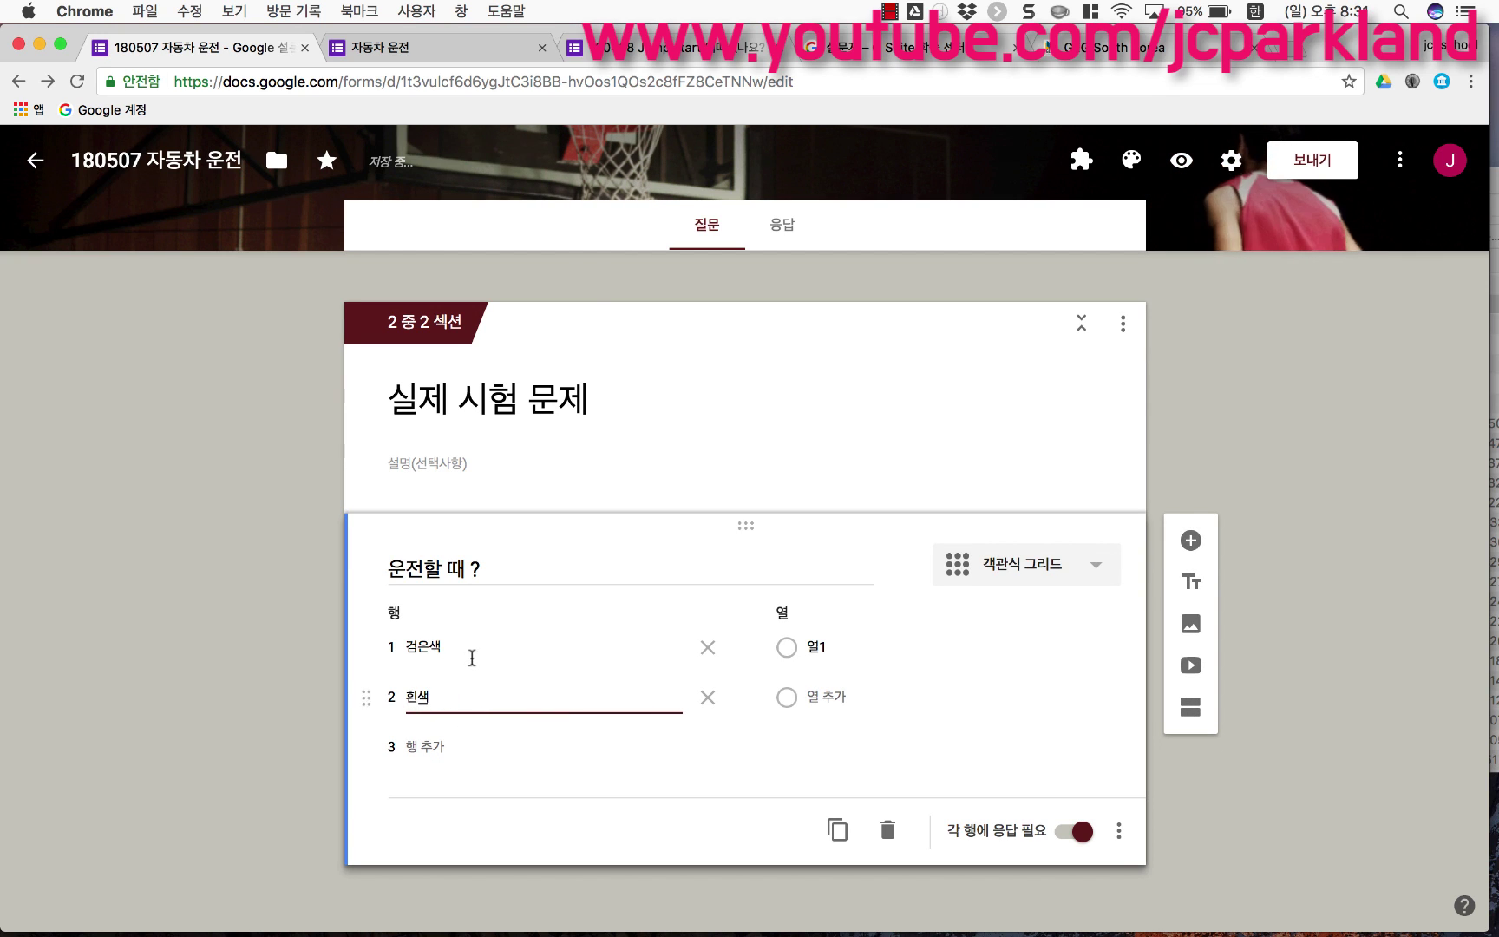
pyautogui.tripleClick(459, 570)
pyautogui.write('티셔츠?')
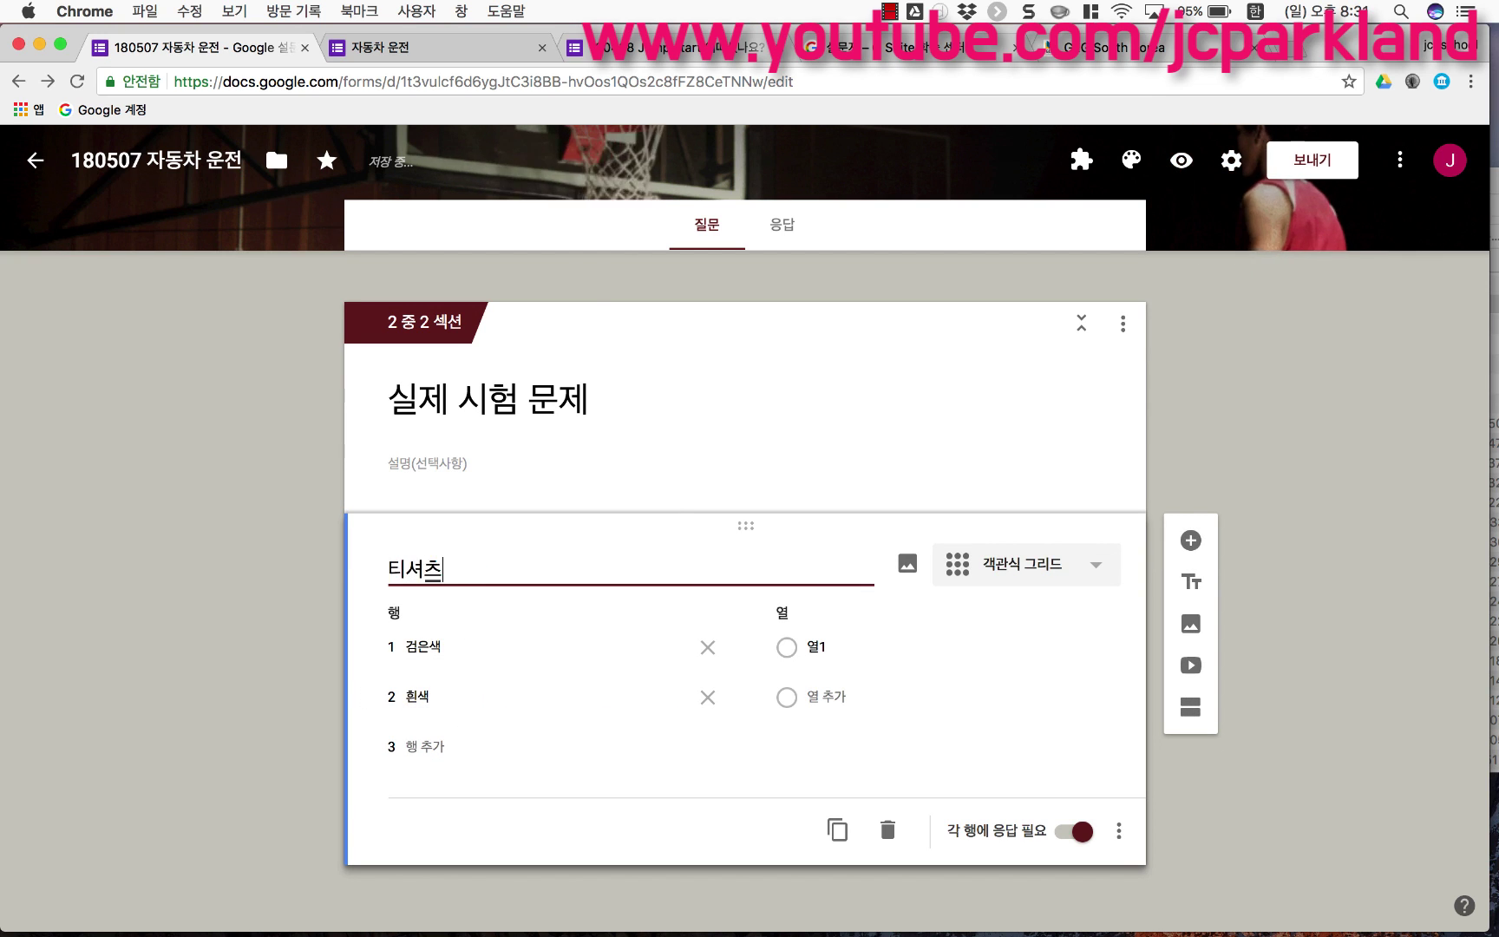
# Step: Set the grid columns to 반팔 and 긴팔, then convert it to a checkbox grid
pyautogui.click(820, 645)
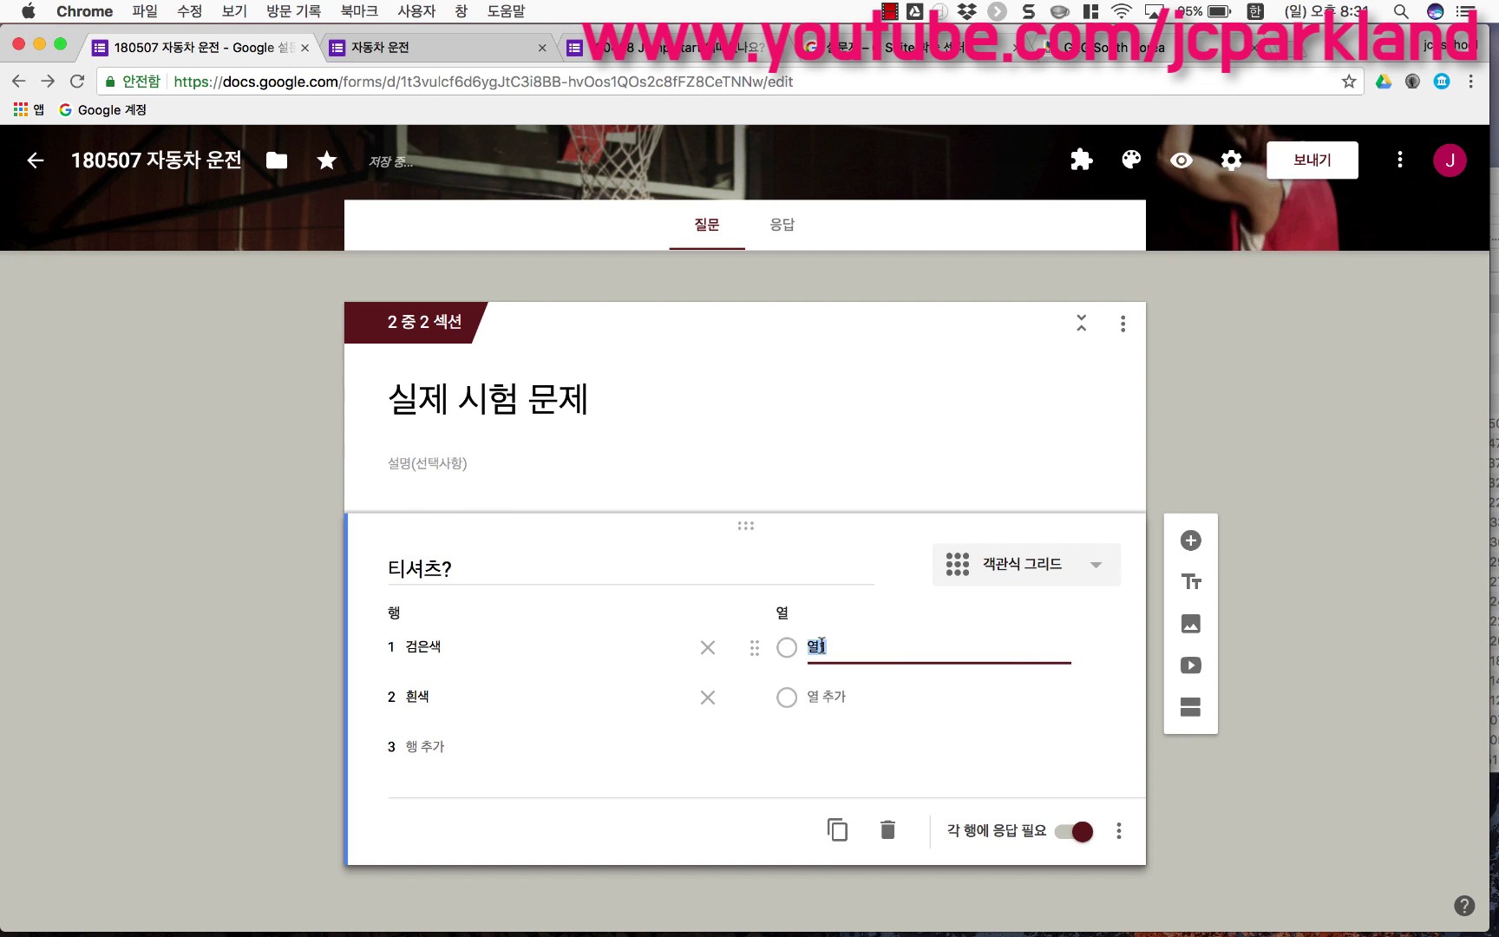
pyautogui.write('벧')
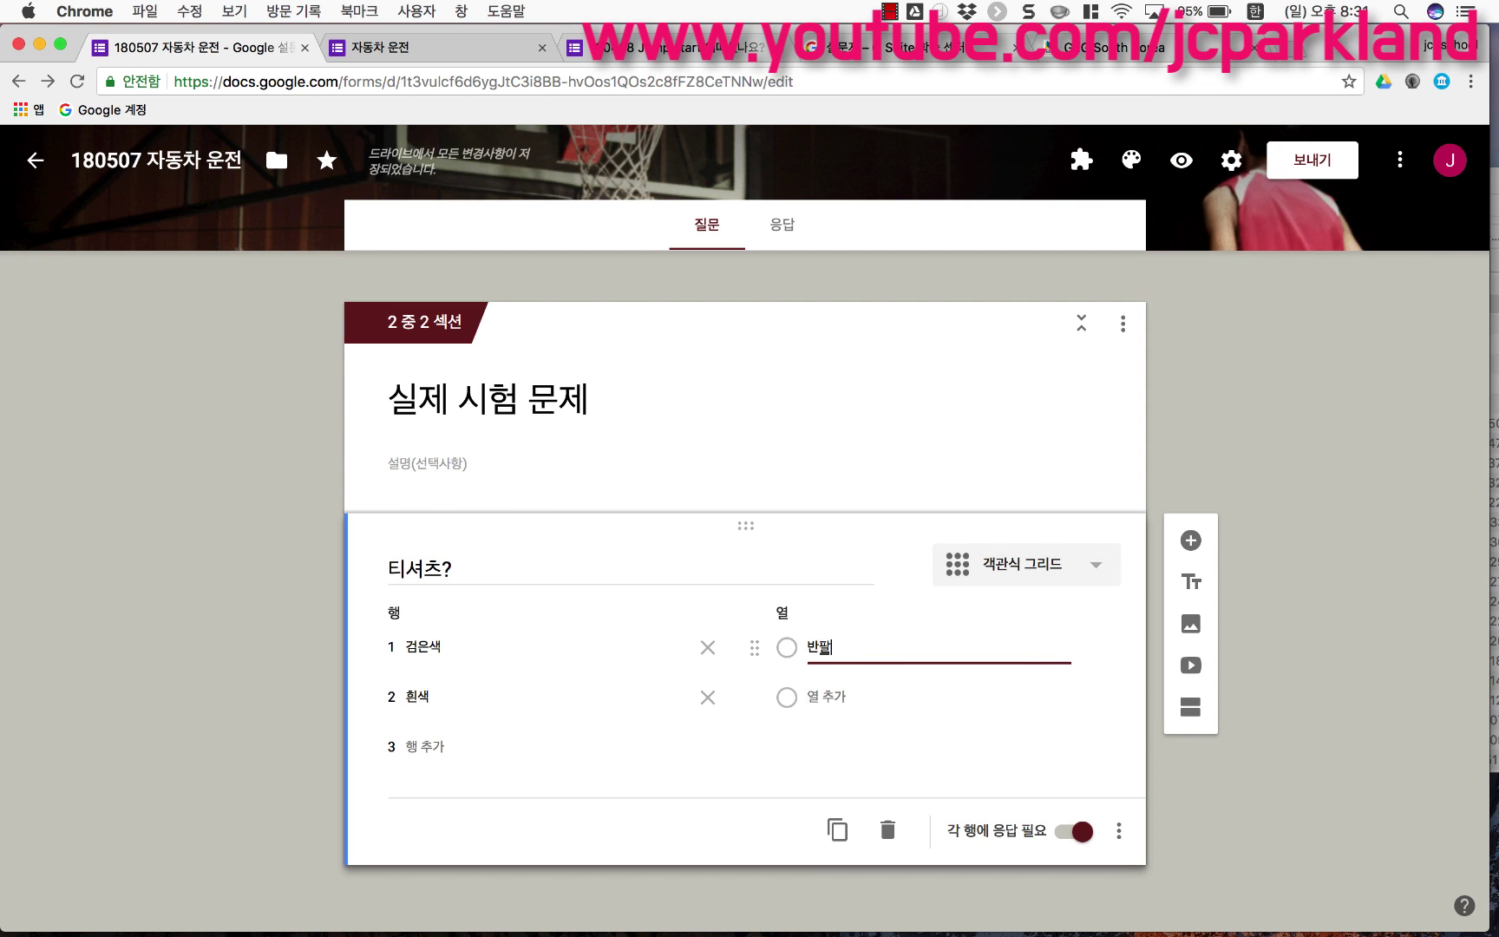
pyautogui.click(822, 694)
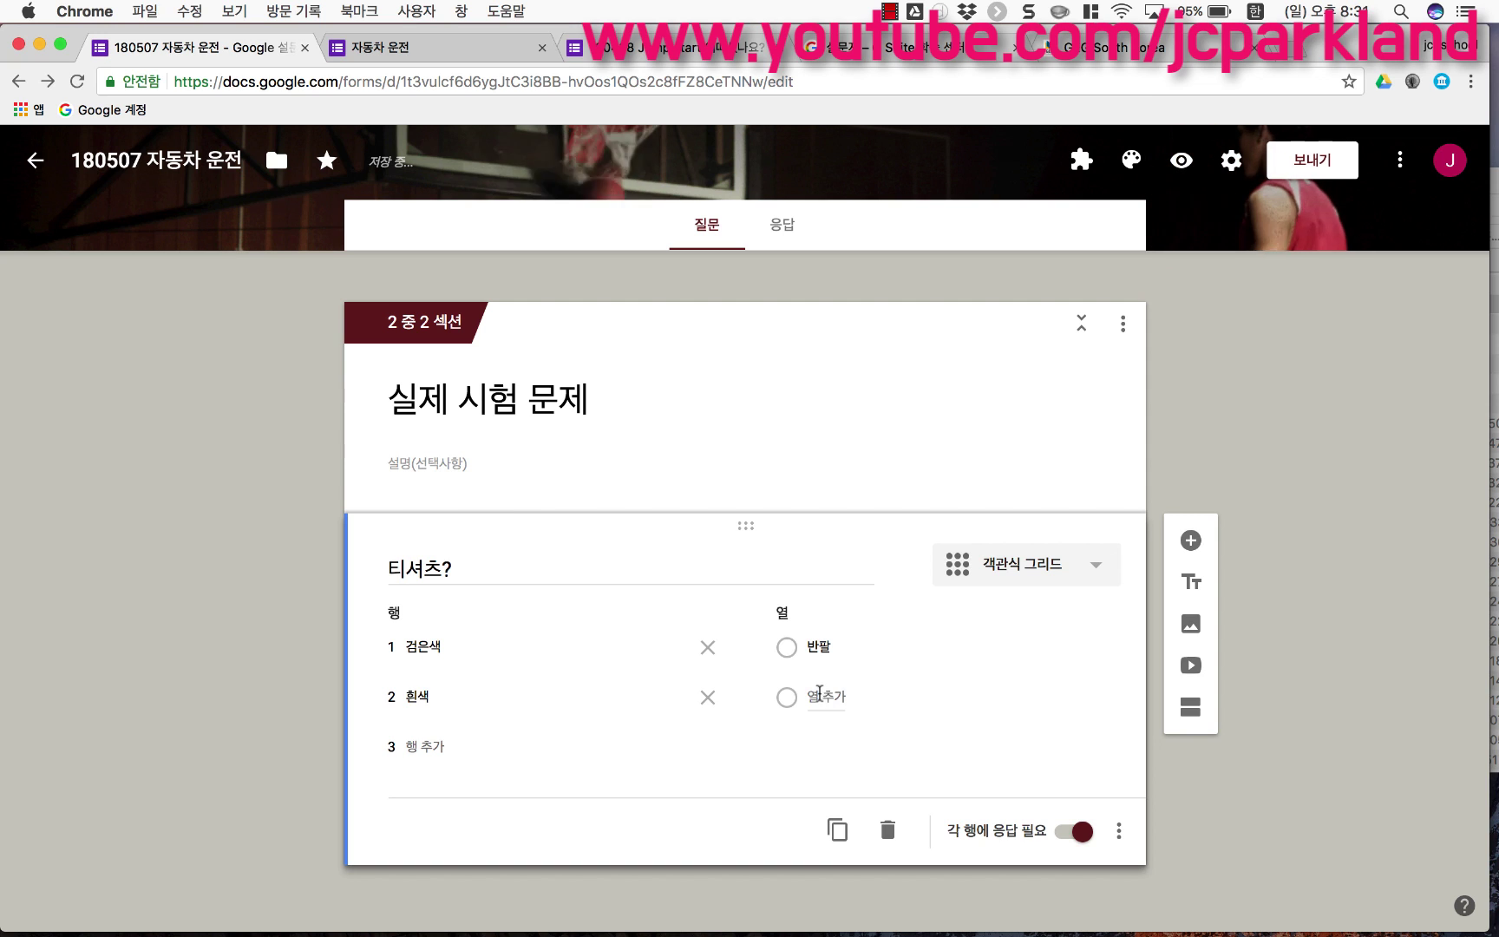
pyautogui.click(823, 694)
pyautogui.write('긴팔')
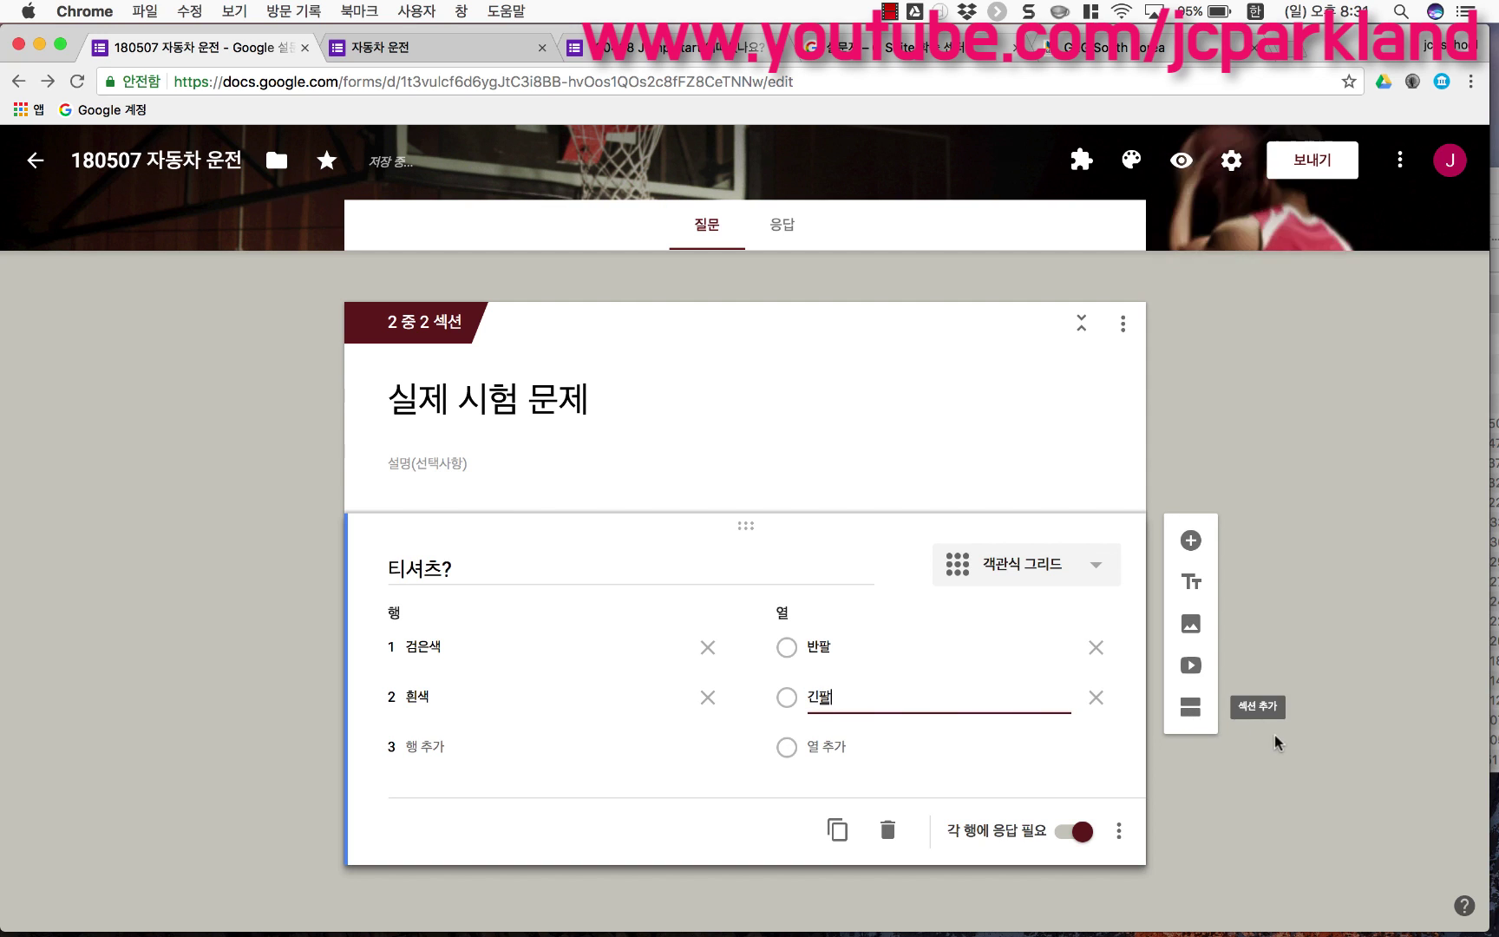
pyautogui.click(1295, 780)
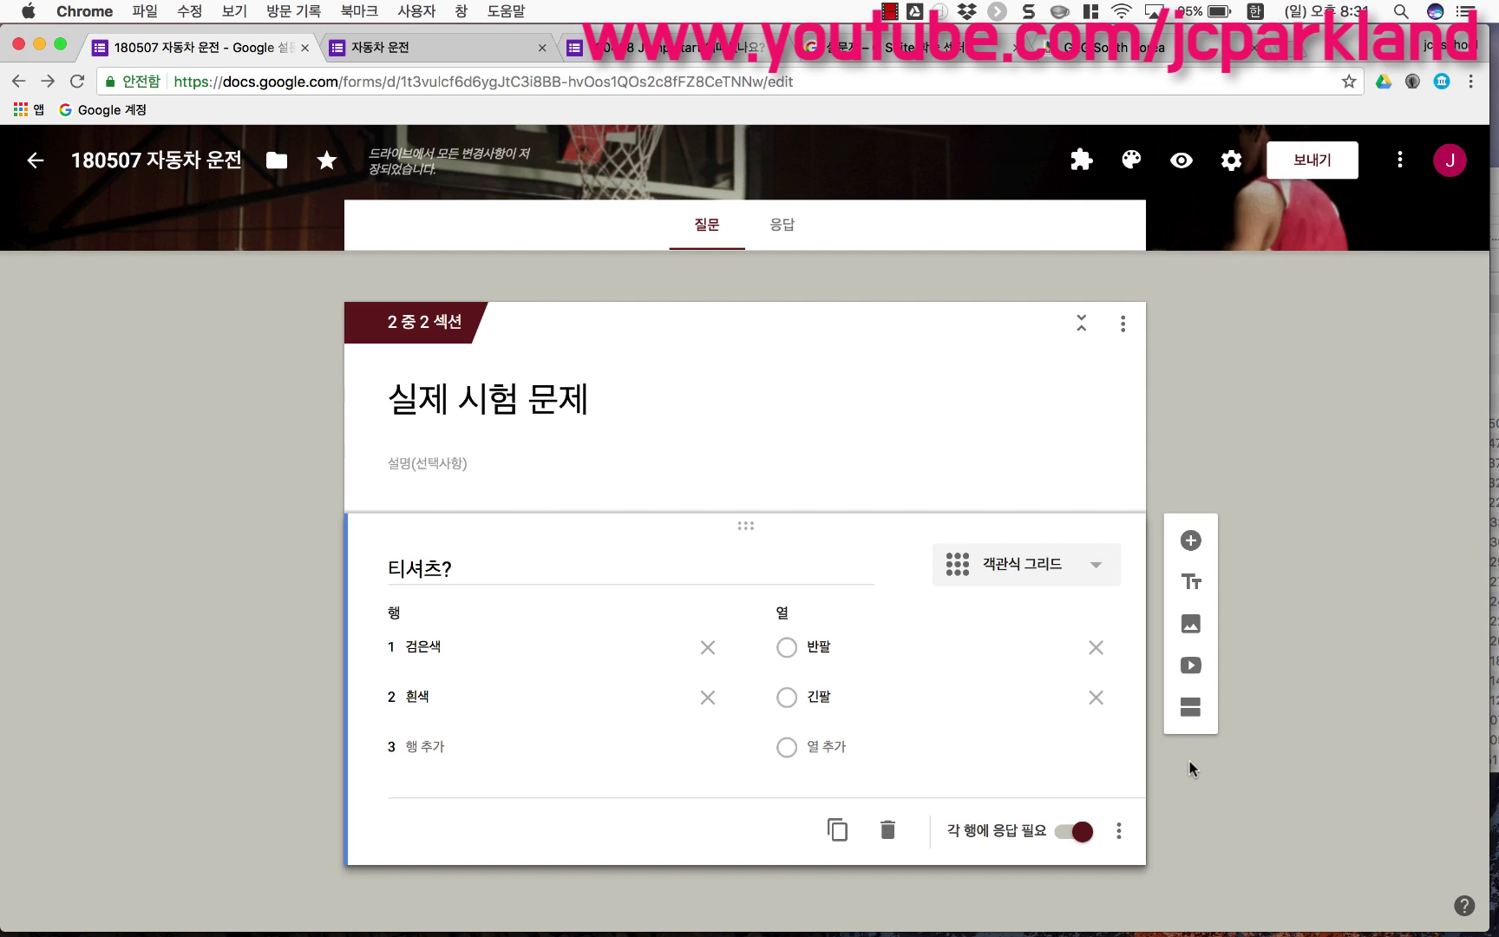
pyautogui.click(987, 581)
pyautogui.click(997, 608)
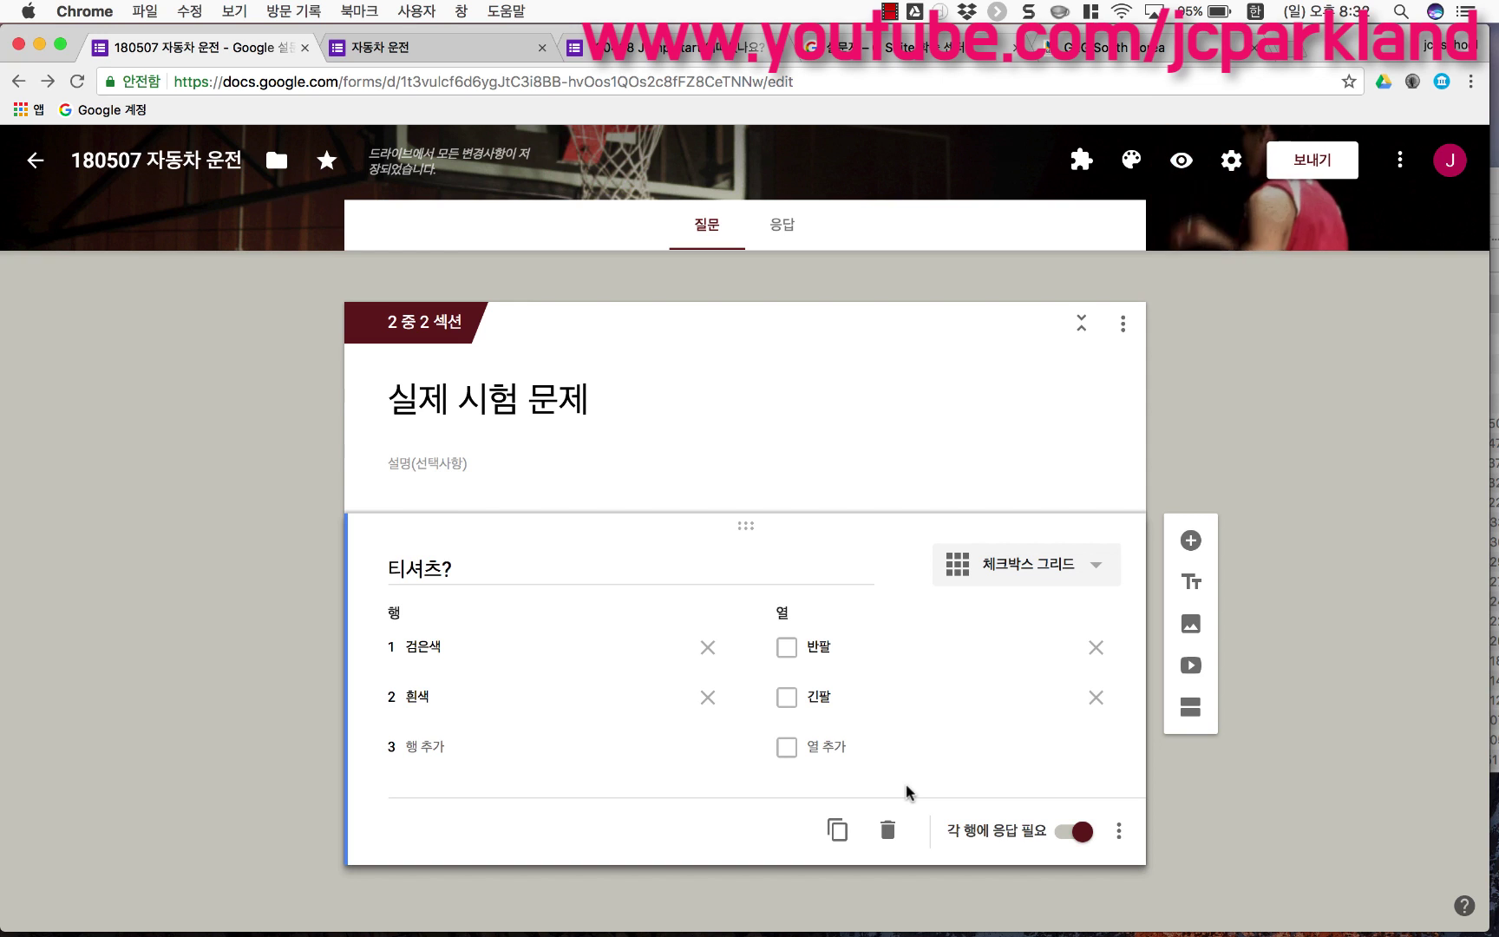
pyautogui.click(1010, 566)
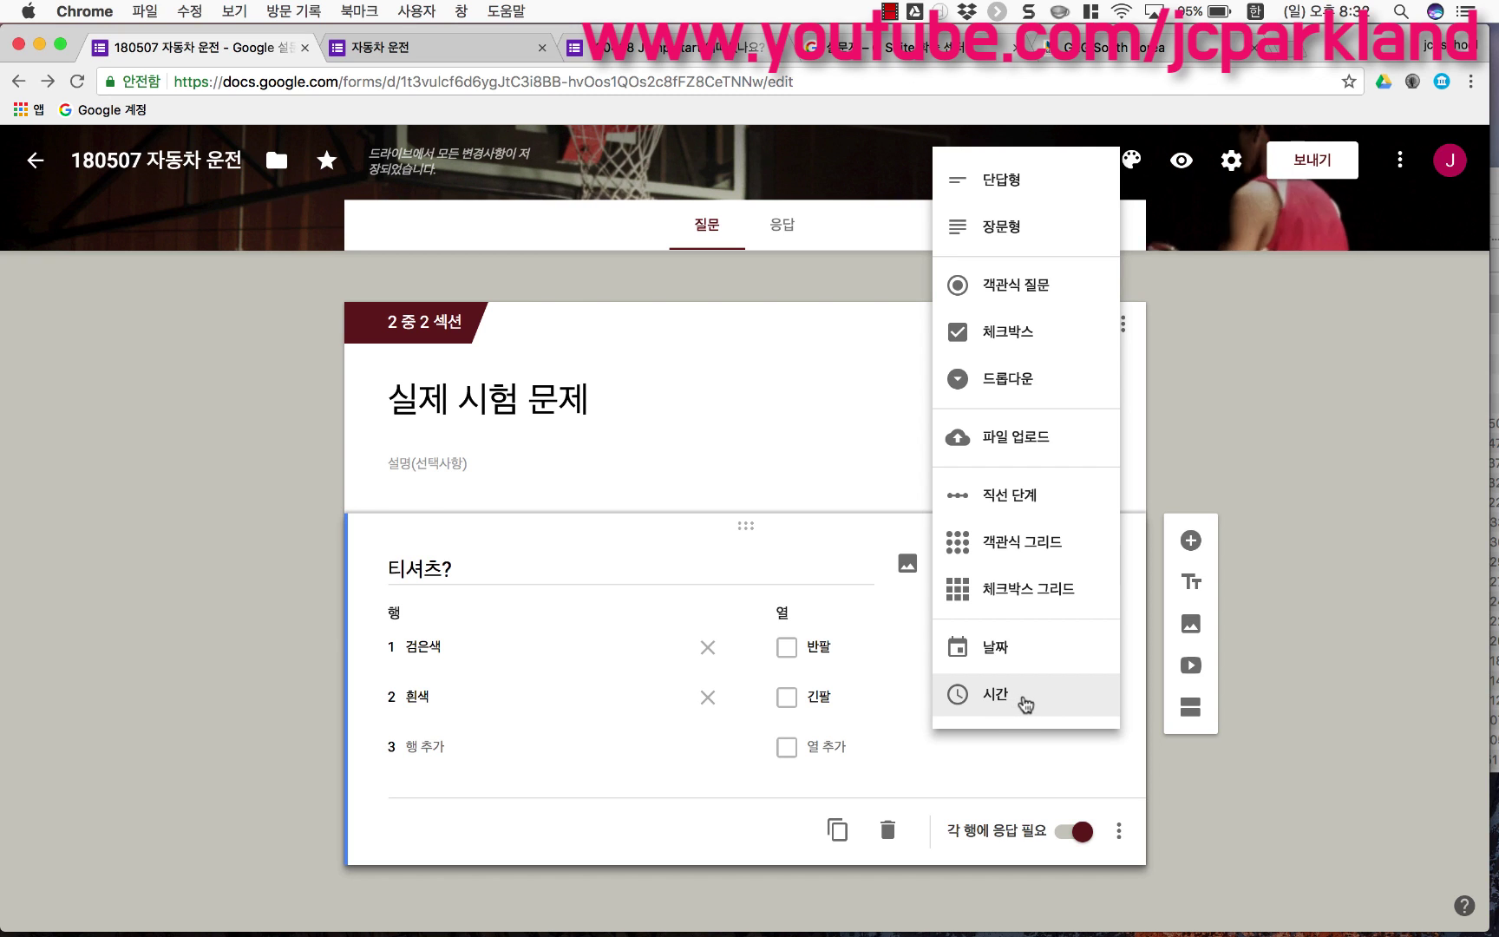
# Step: Change '티셔츠?' to a time question and view the responses page showing 0 responses
pyautogui.click(1009, 699)
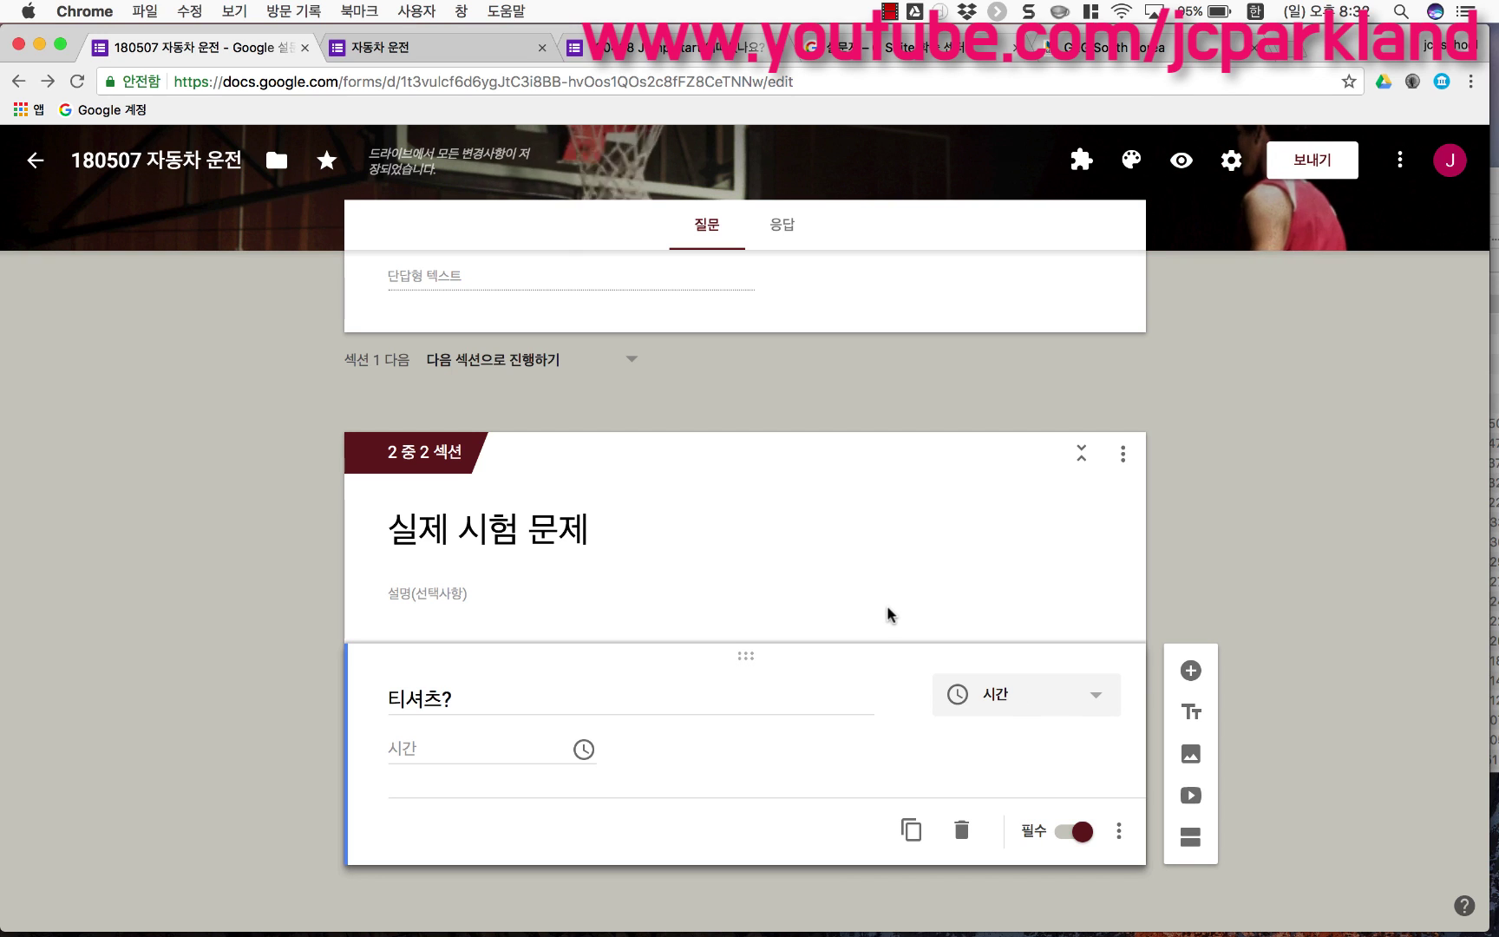
pyautogui.scroll(2, 886, 607)
pyautogui.scroll(10, 888, 607)
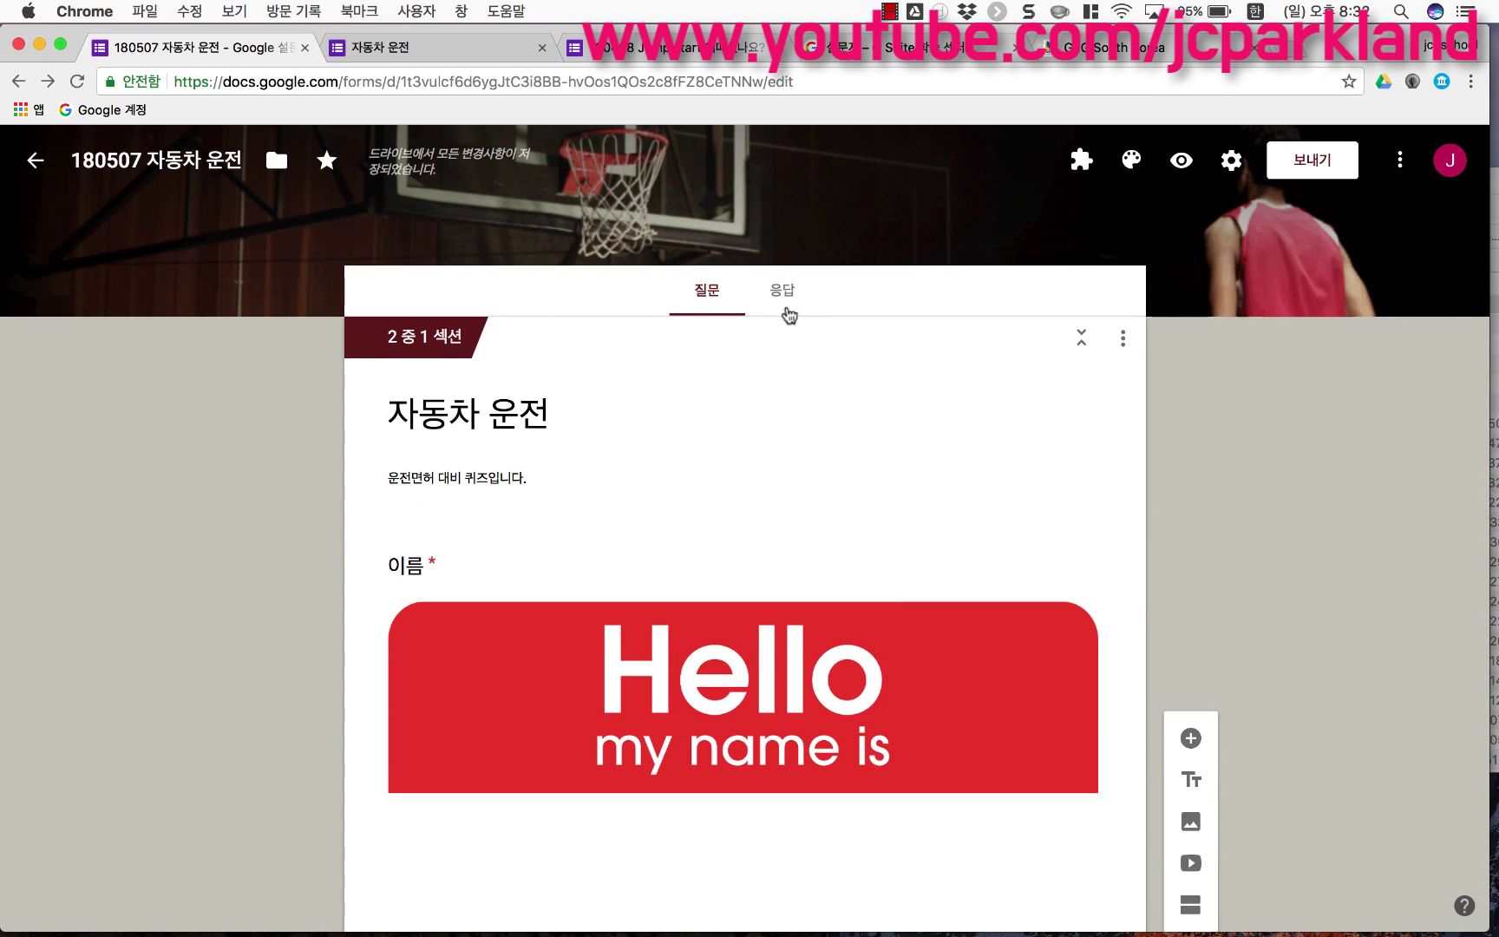
pyautogui.click(783, 295)
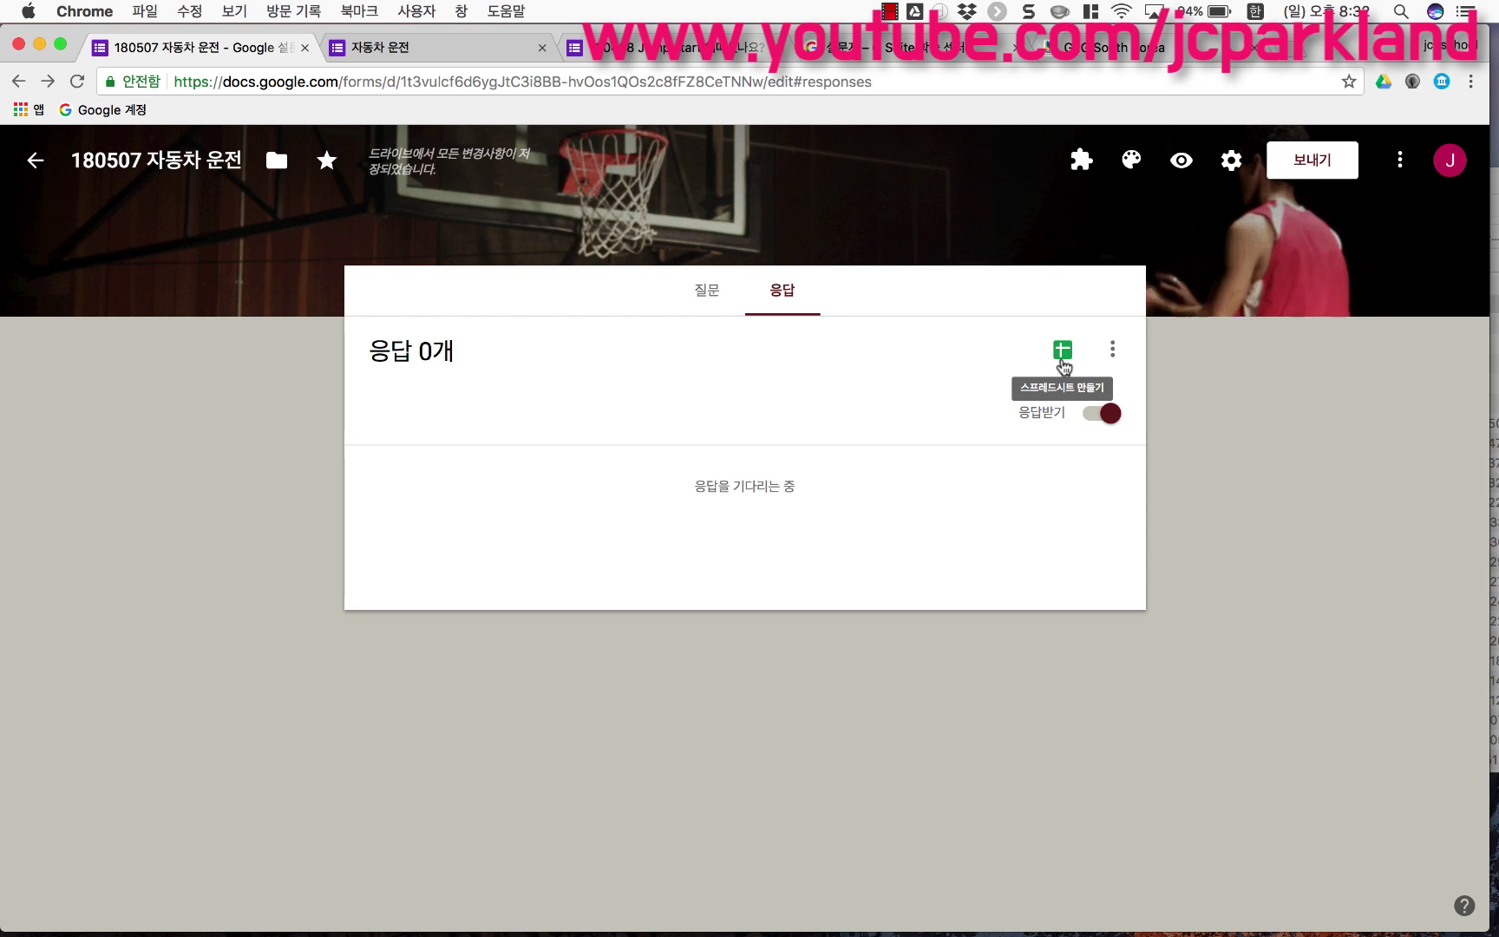
# Step: Send the form's responses to a new spreadsheet, '180507 자동차 운전(응답)'
pyautogui.click(1062, 357)
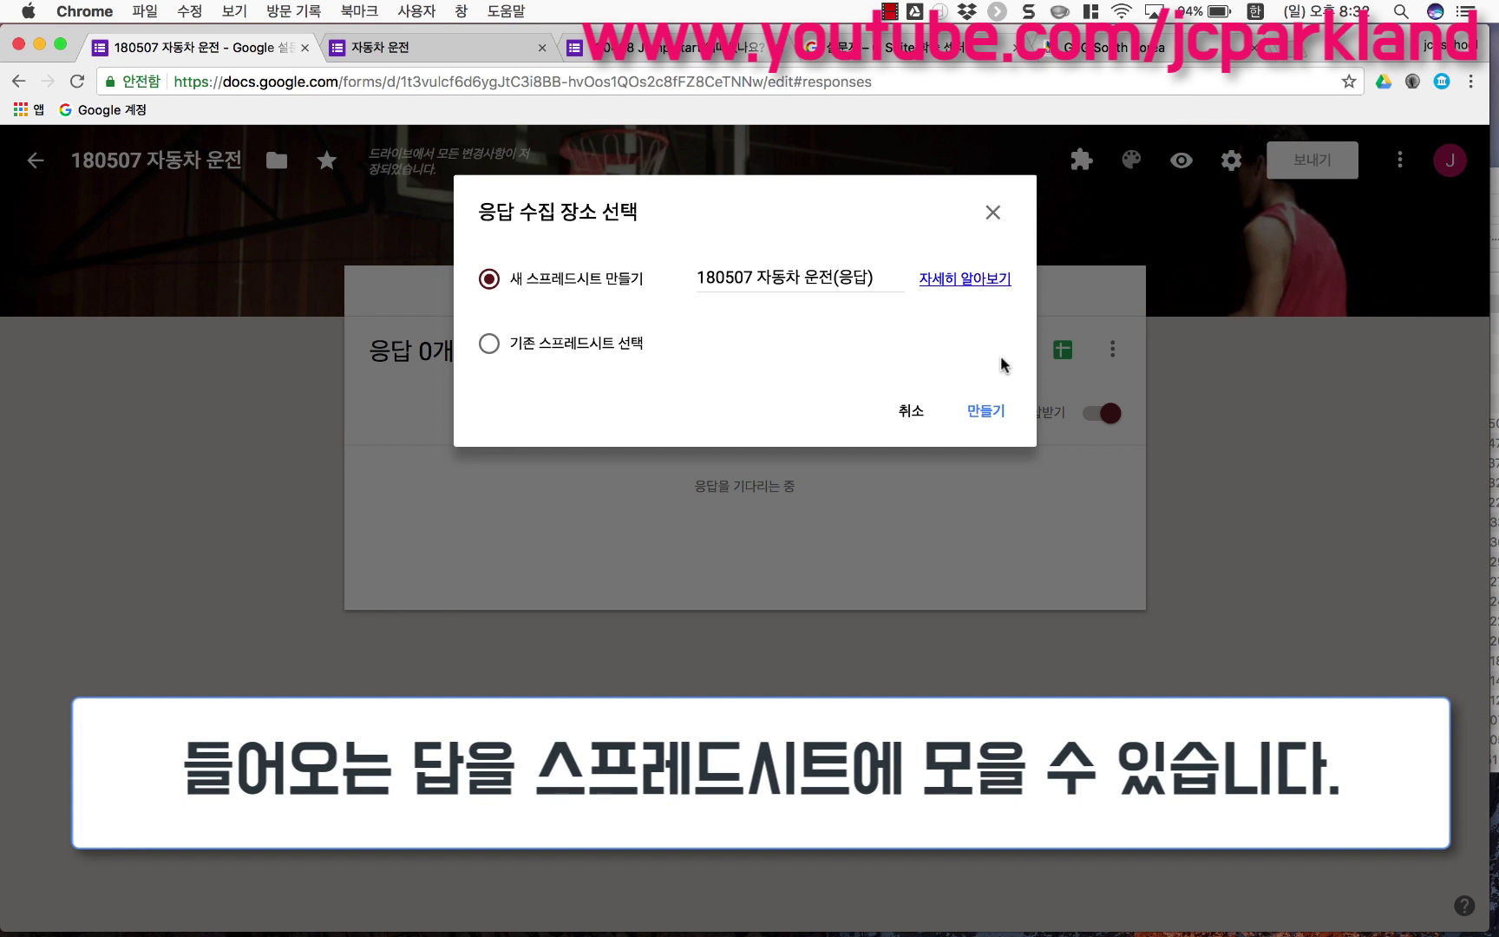
pyautogui.click(992, 213)
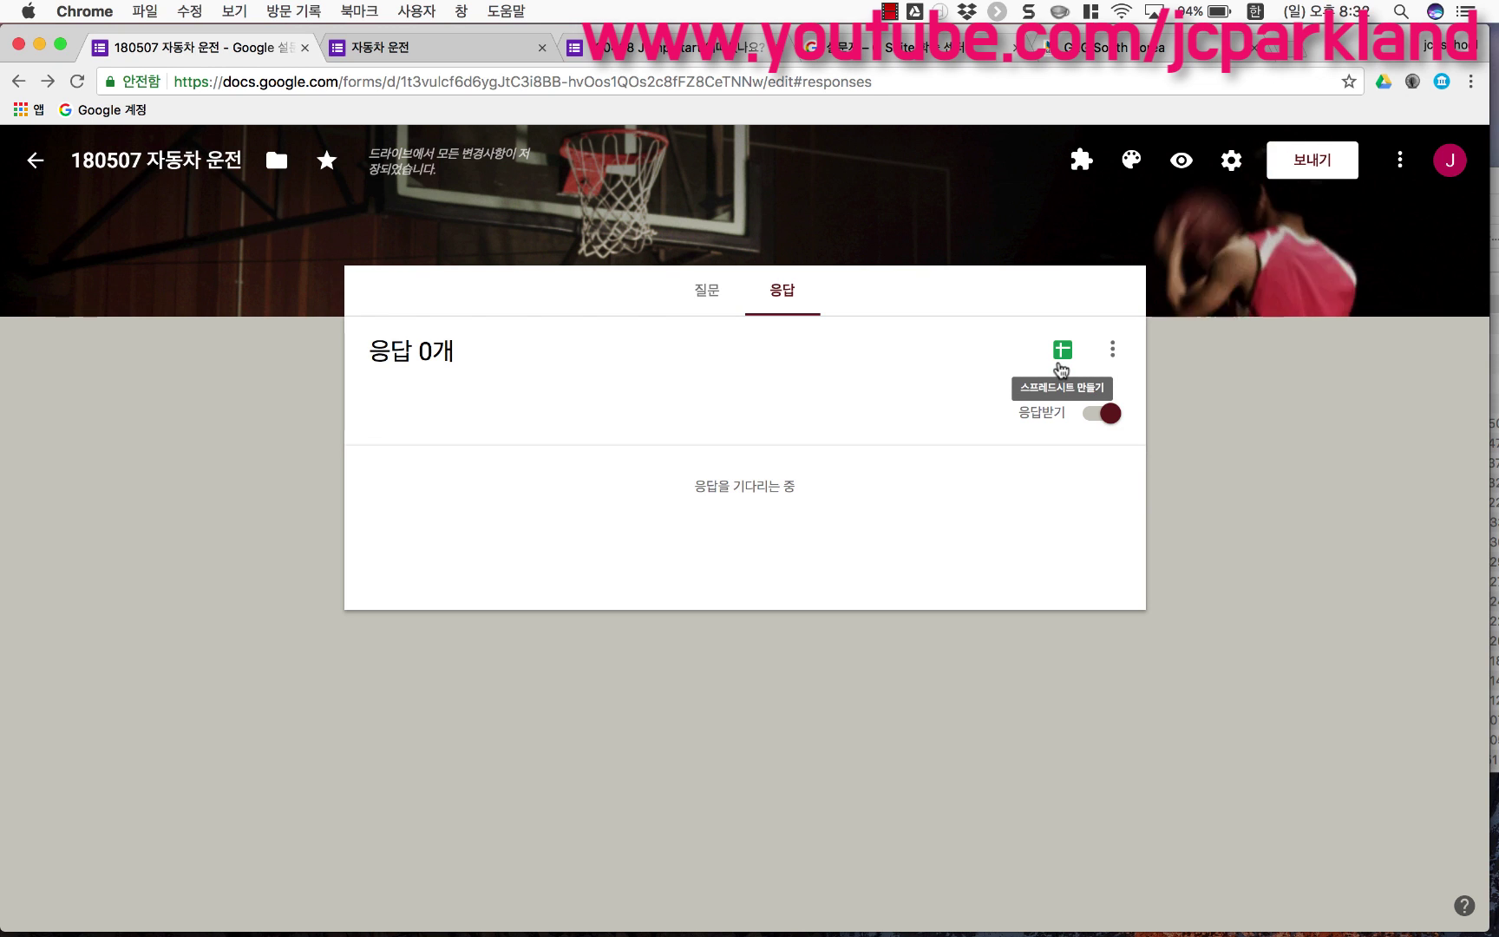
pyautogui.click(1059, 364)
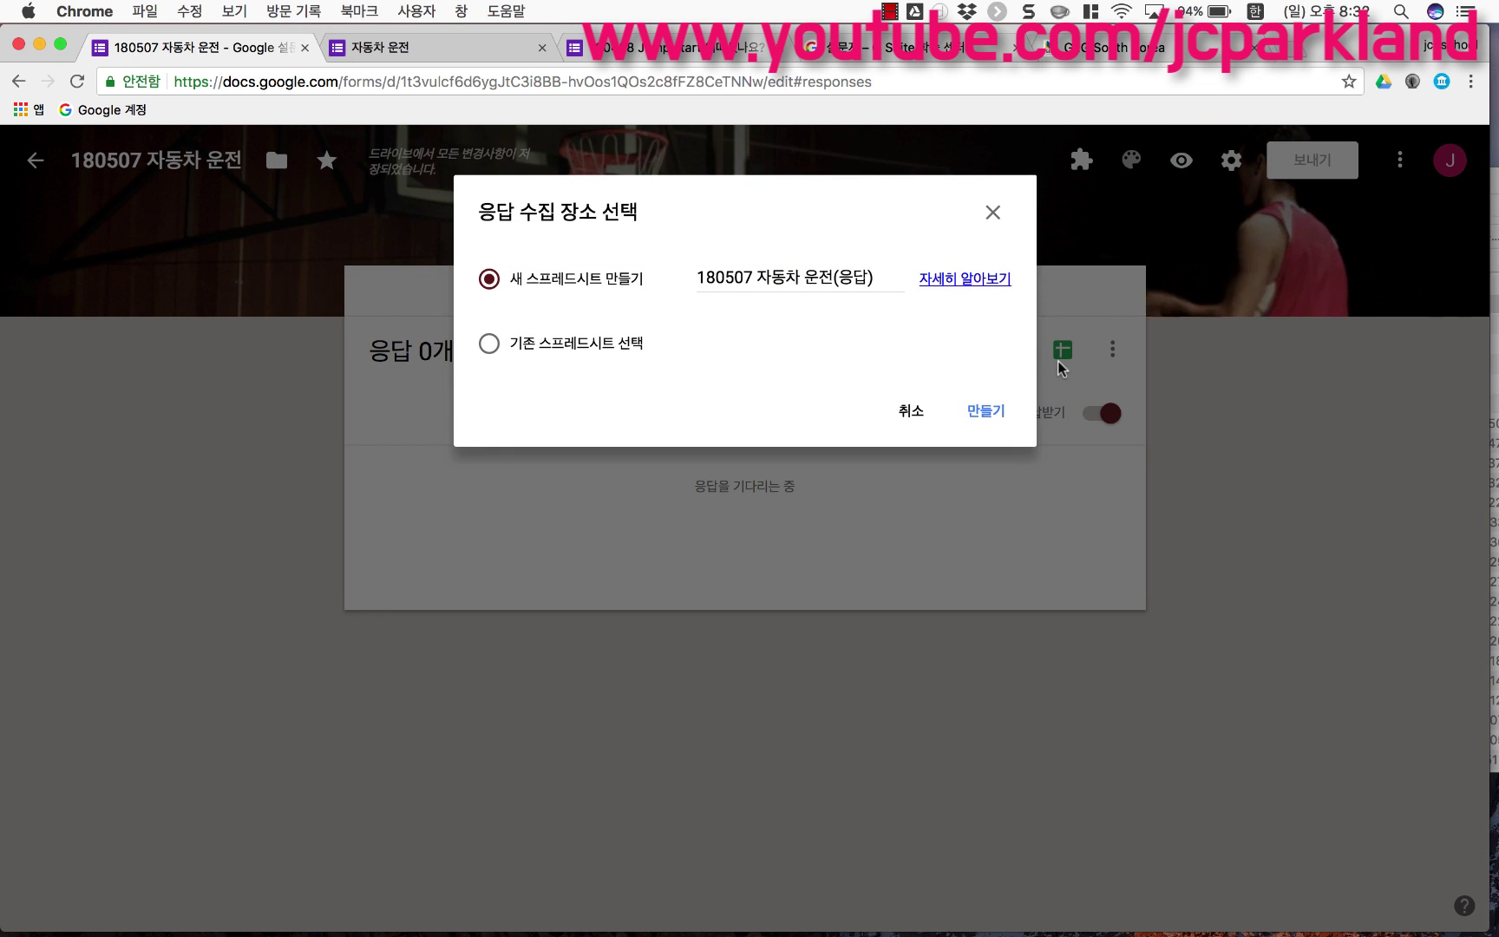
pyautogui.click(989, 412)
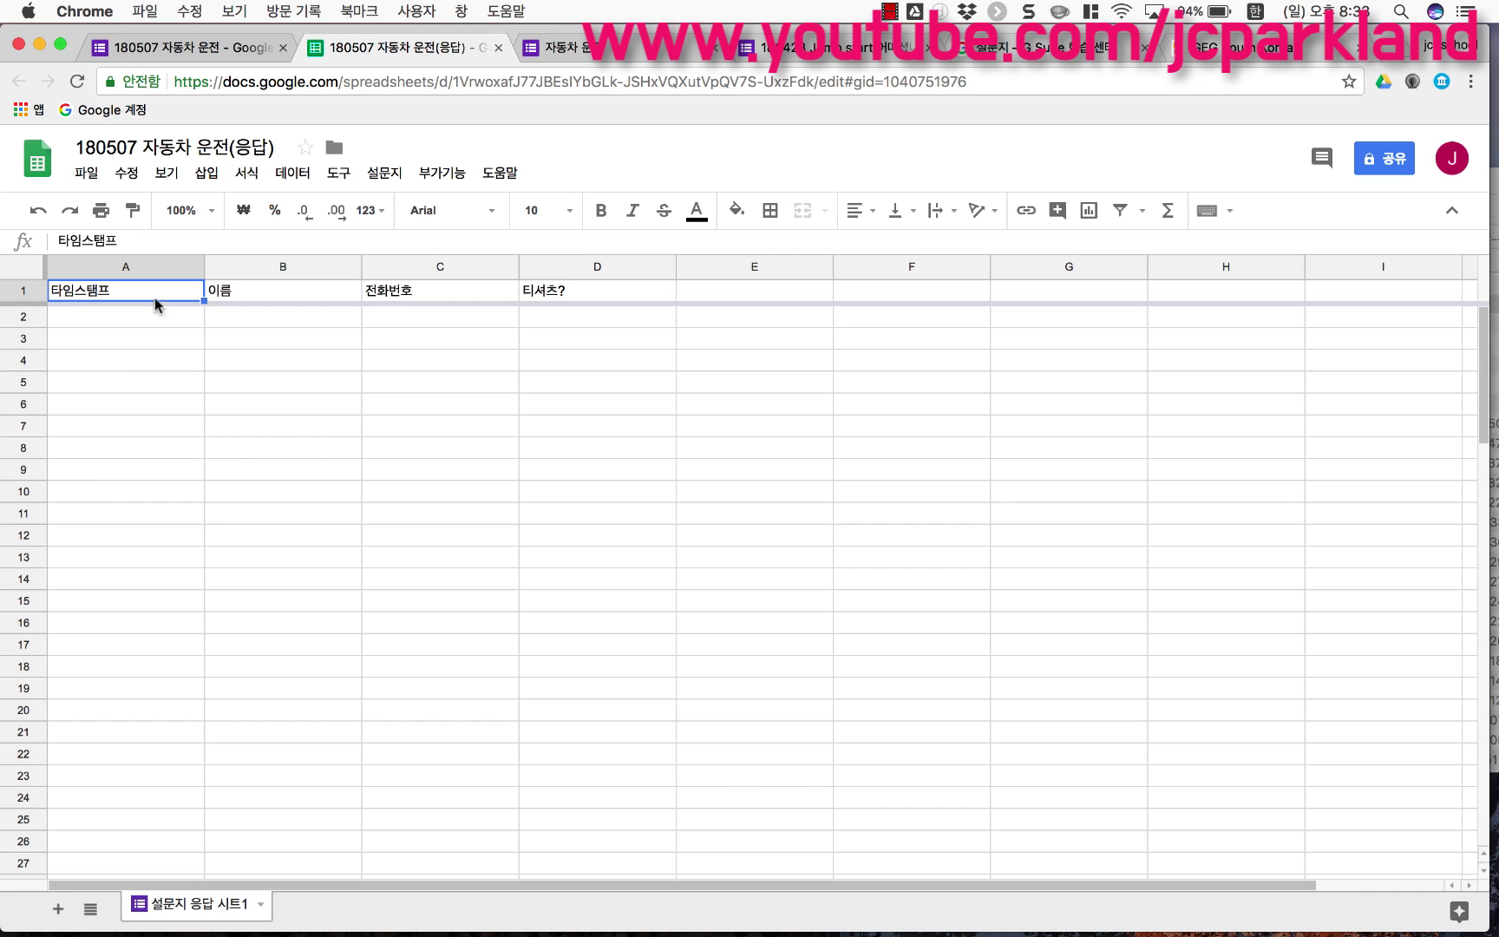
# Step: Return from the response spreadsheet to the form's responses page
pyautogui.click(196, 43)
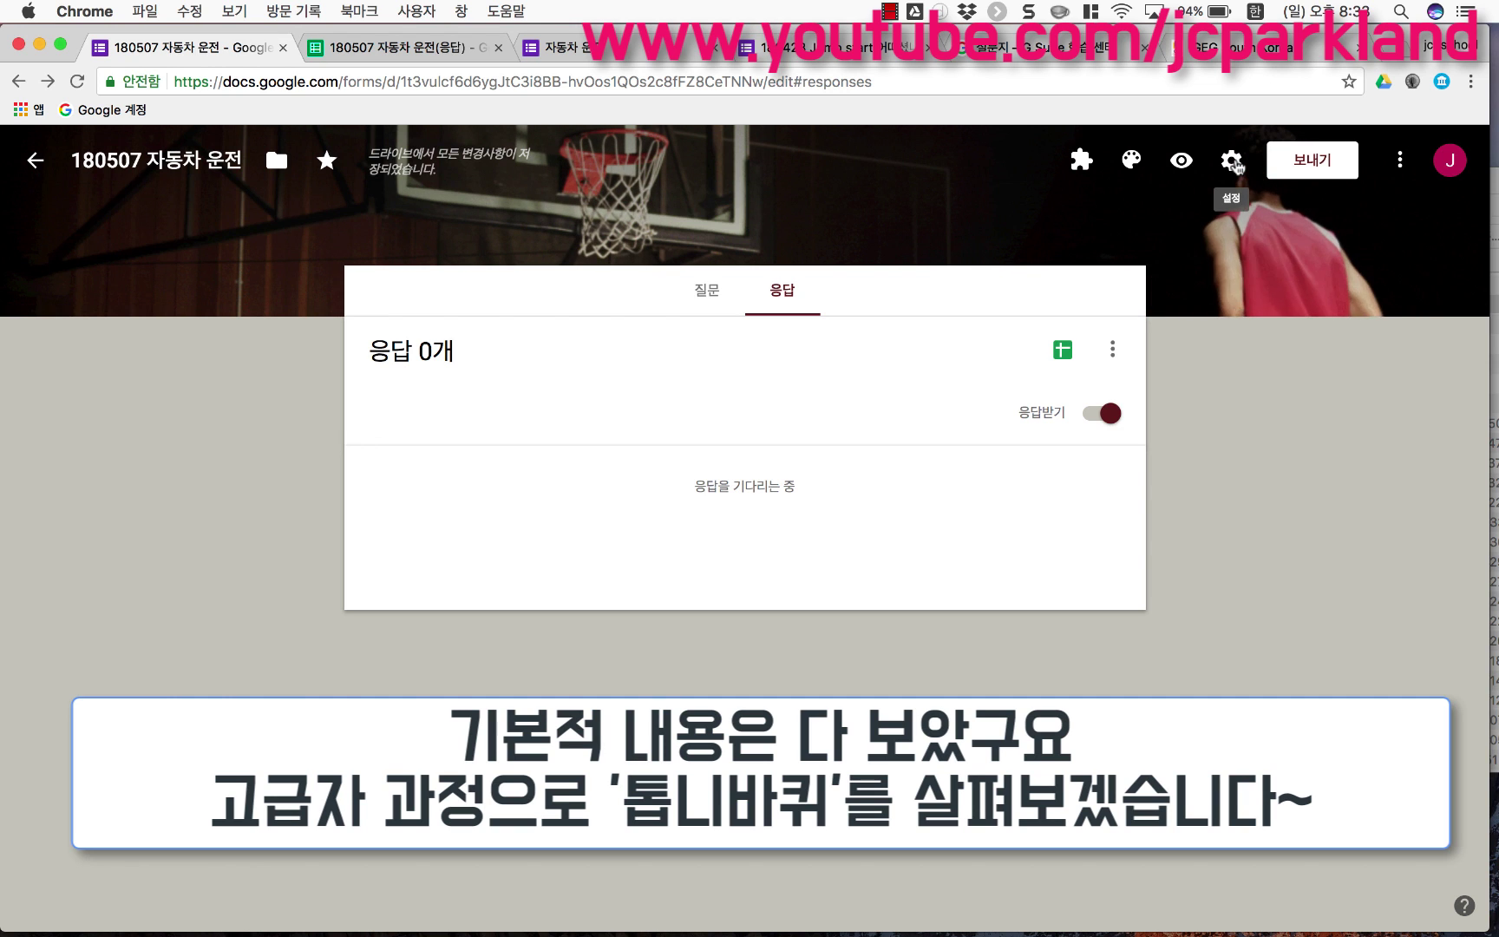
# Step: In the form settings, limit respondents to one response each and show the presentation options
pyautogui.click(1231, 162)
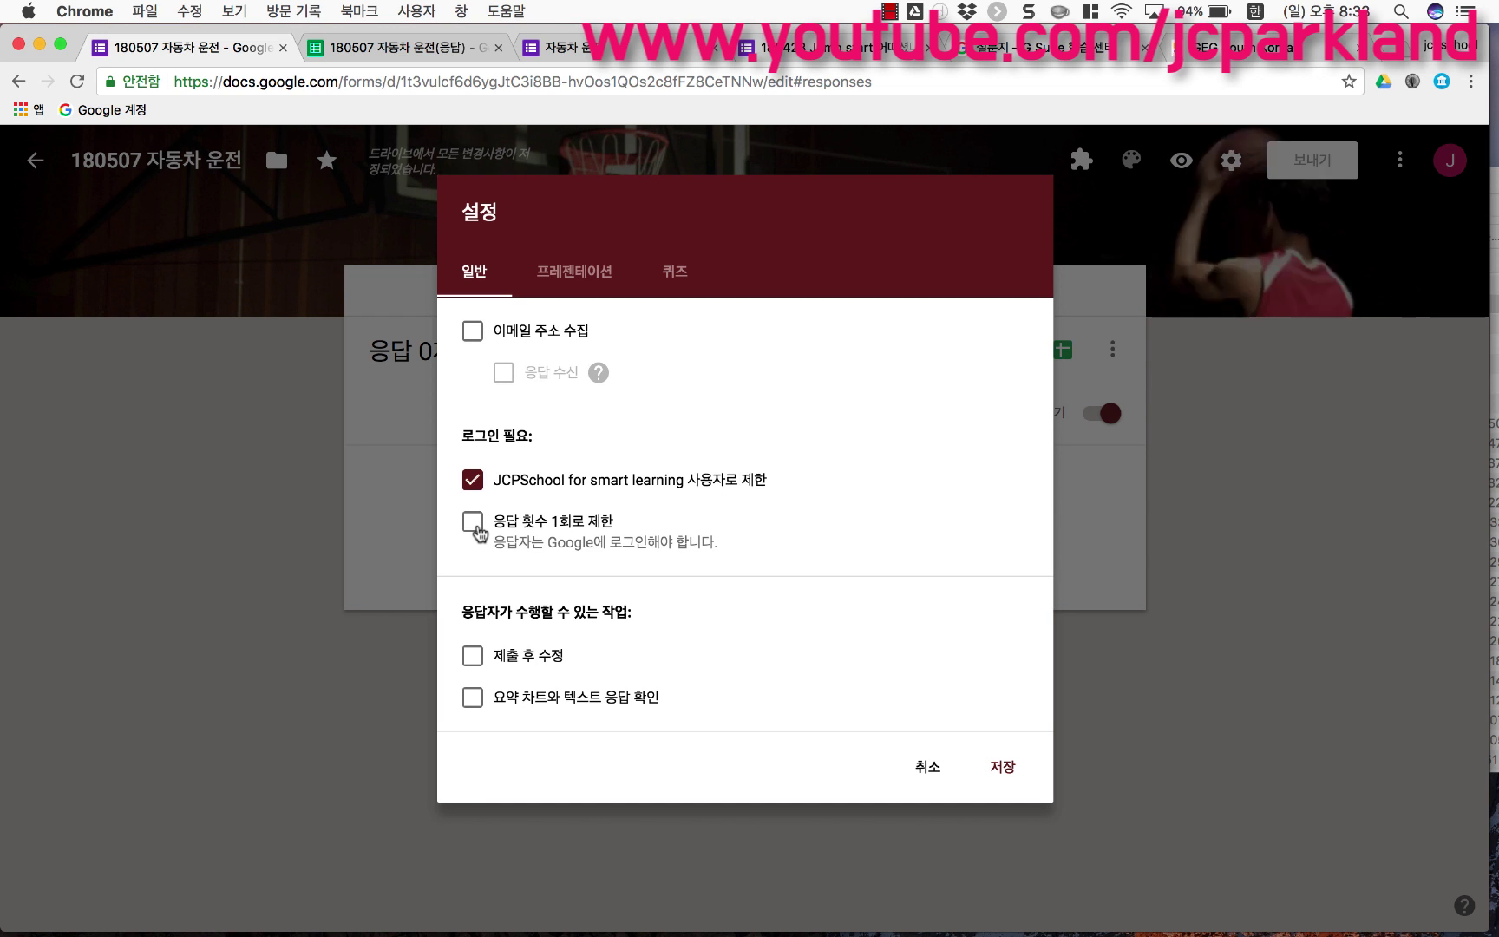
pyautogui.click(473, 521)
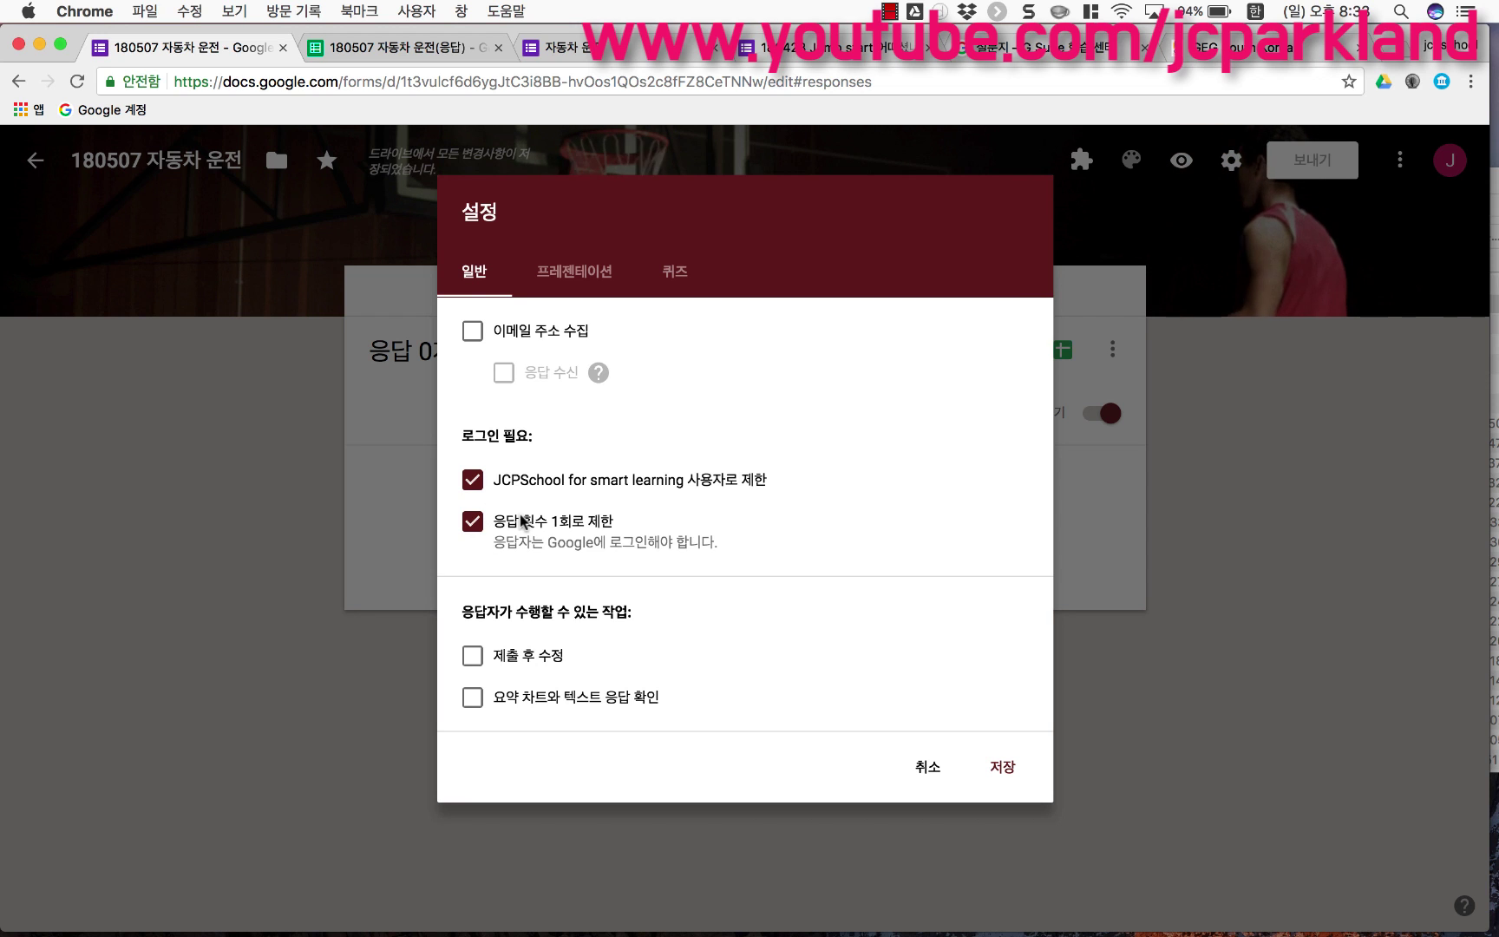
pyautogui.click(575, 272)
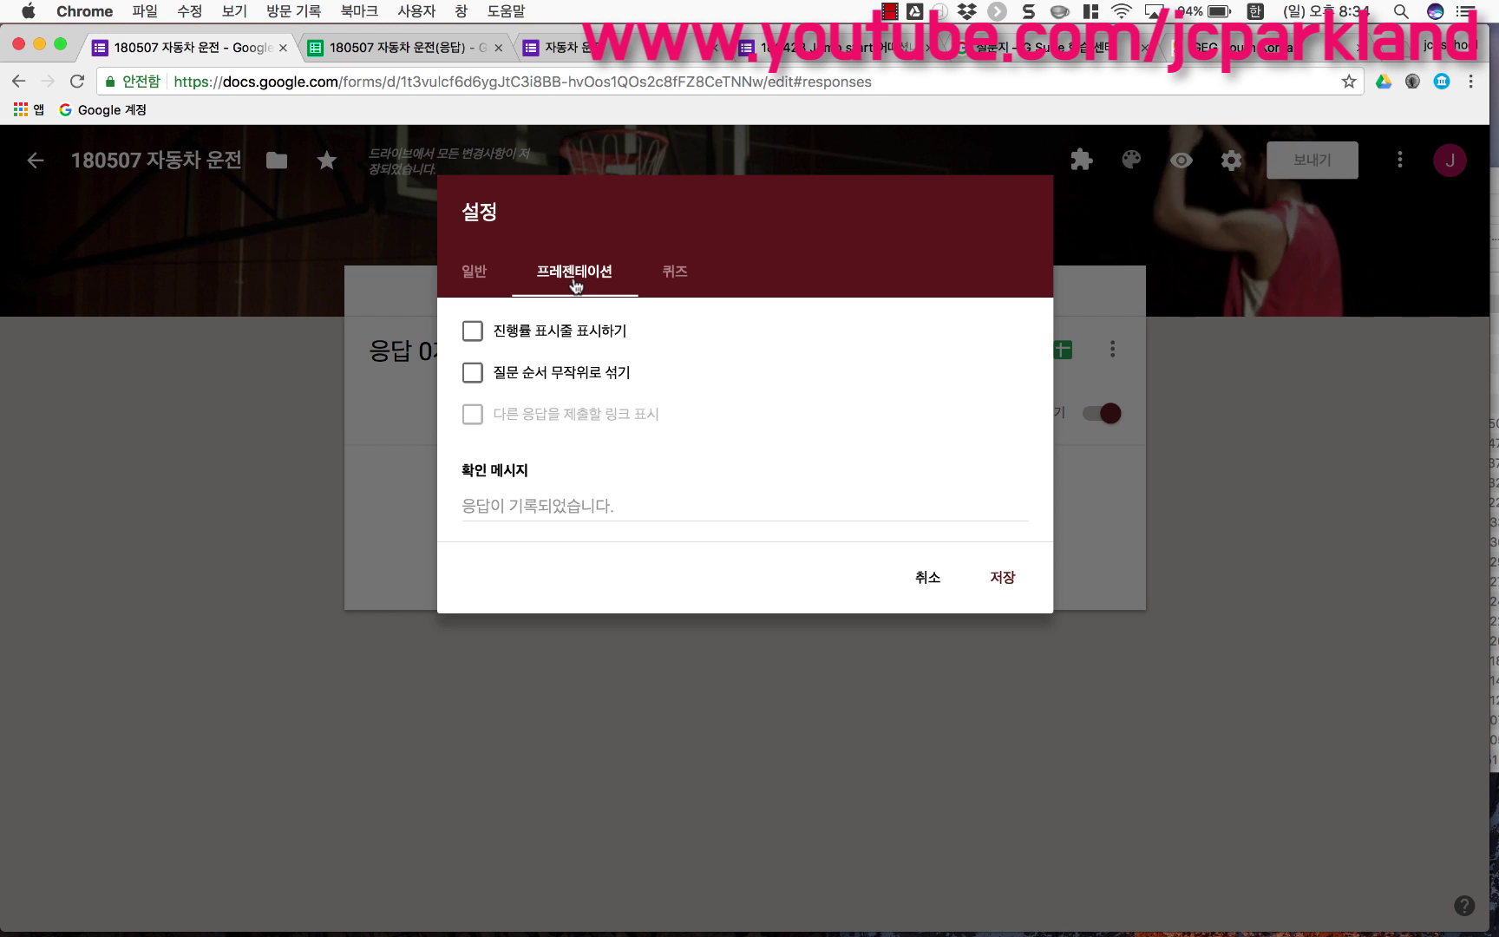
# Step: Show a progress bar, shuffle question order, and set the confirmation message to '감사합니다!!!!!'
pyautogui.click(474, 331)
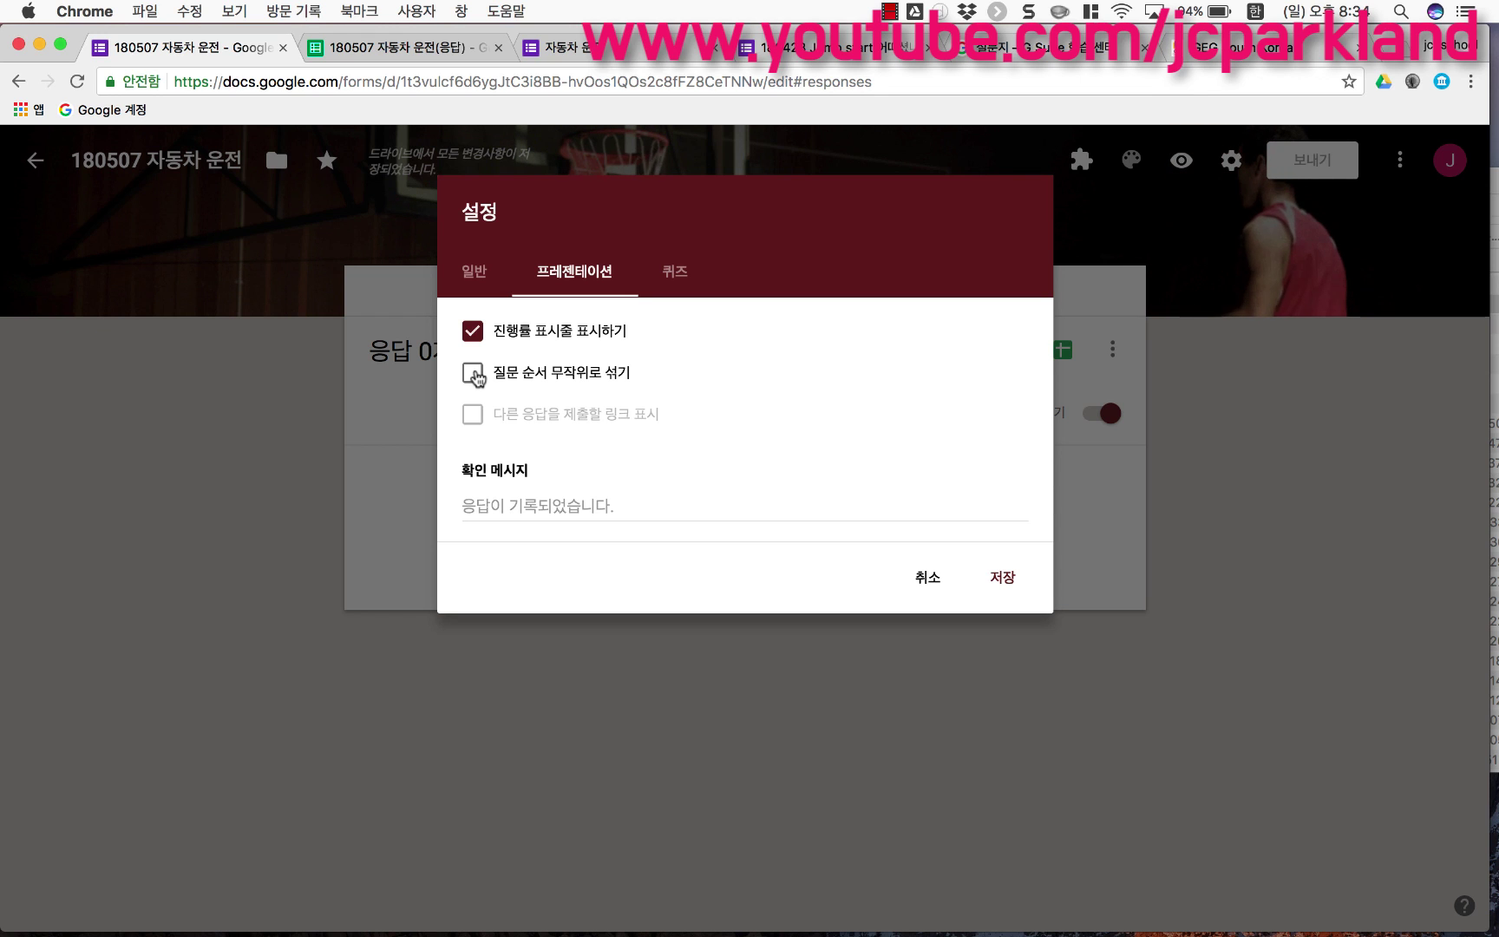
pyautogui.click(472, 374)
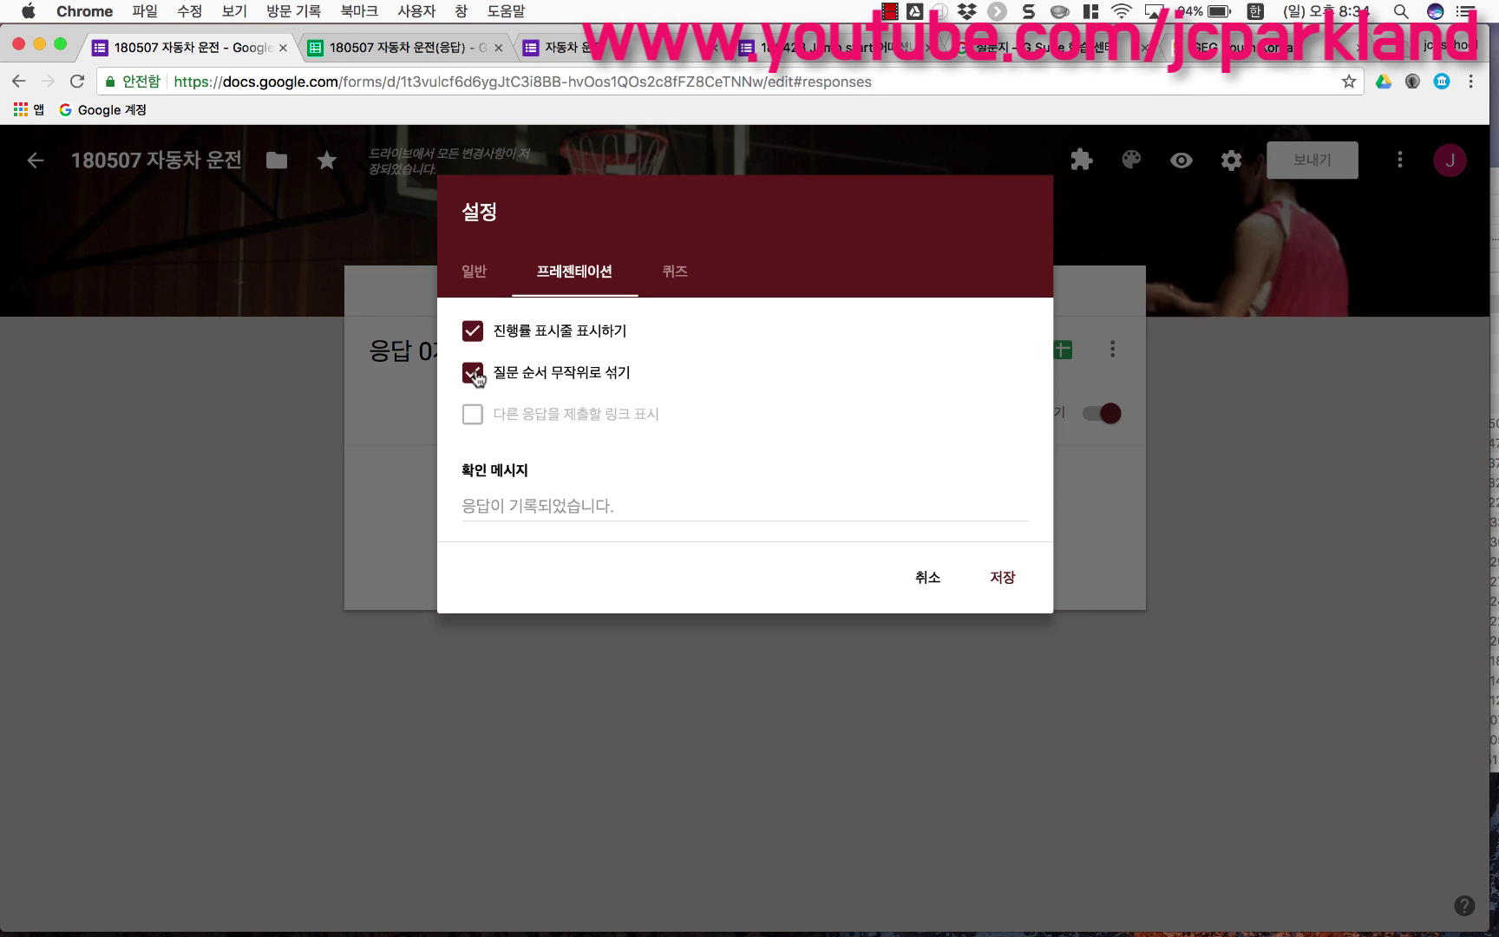
pyautogui.click(587, 501)
pyautogui.write('ㄱ')
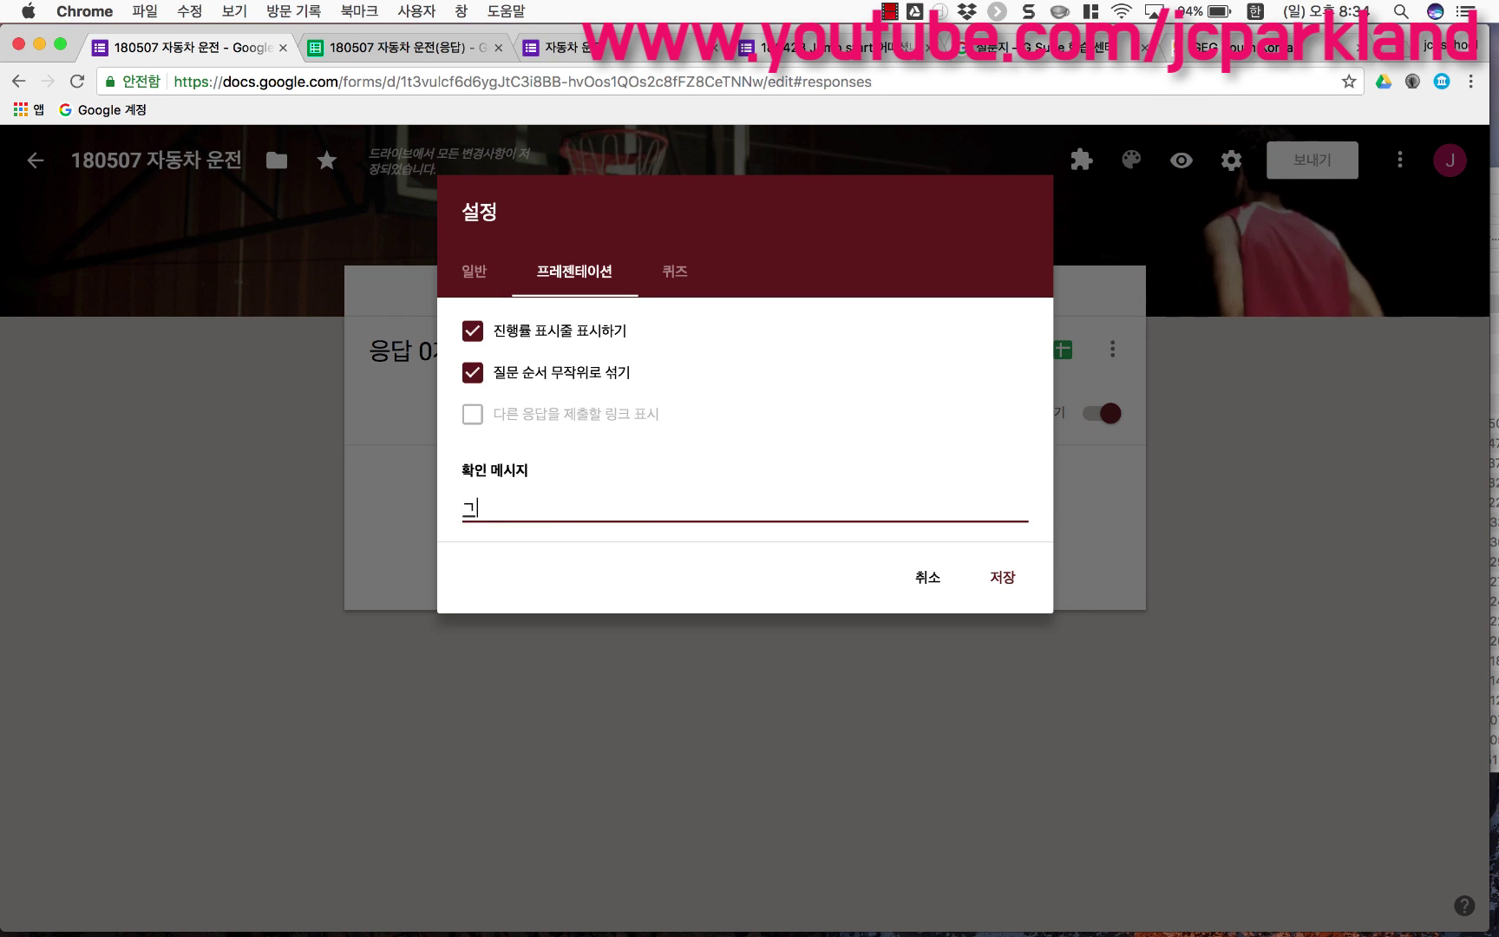
pyautogui.write('사합닏!!1')
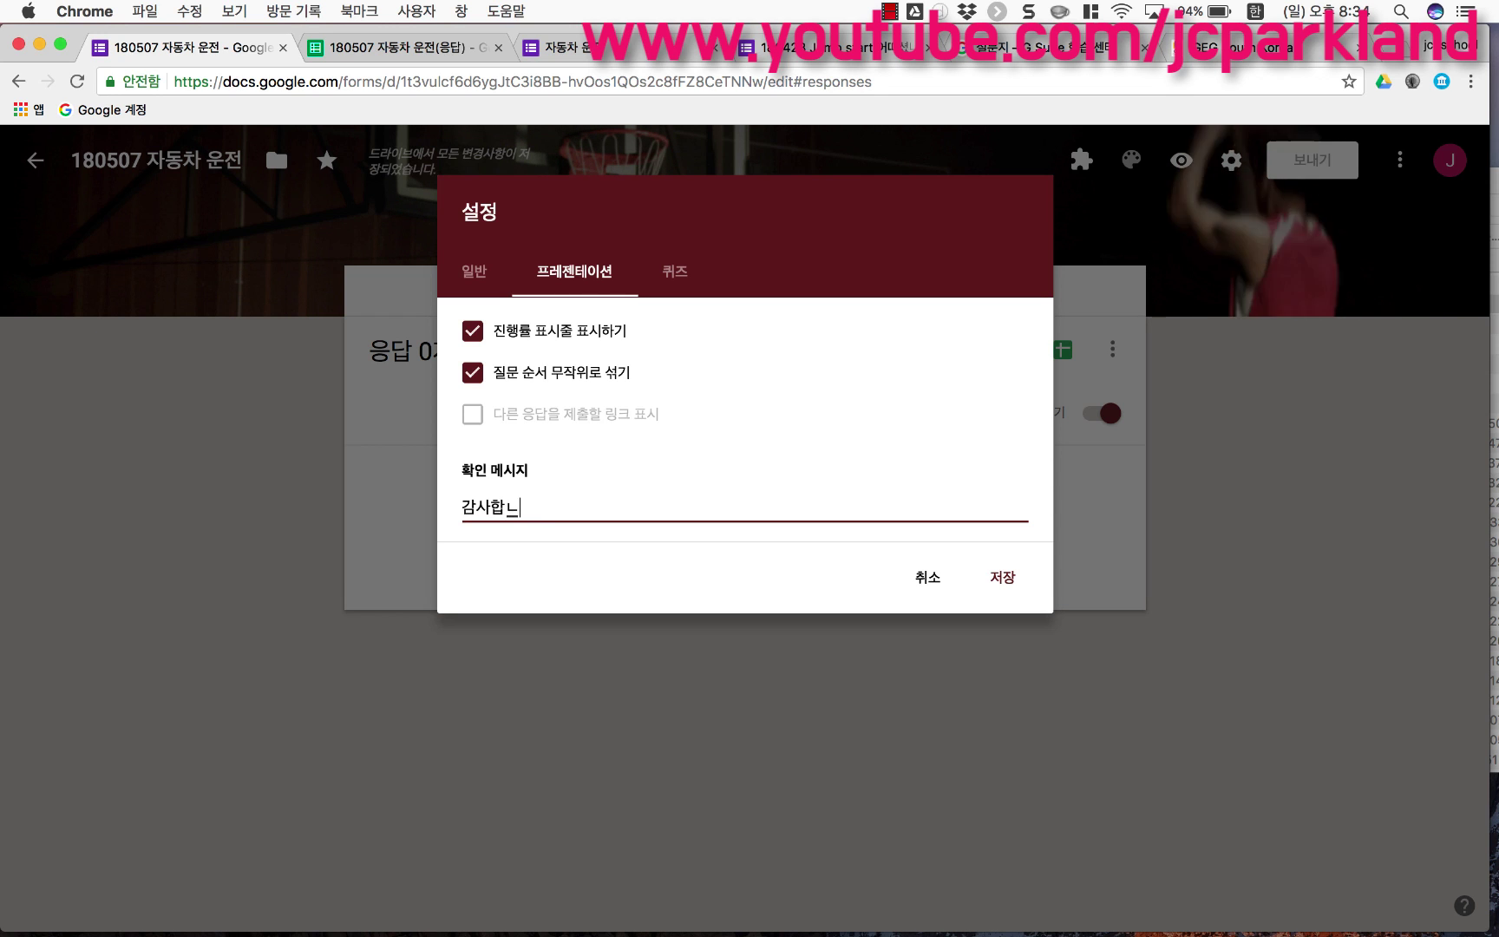
pyautogui.write('니다!!!!!')
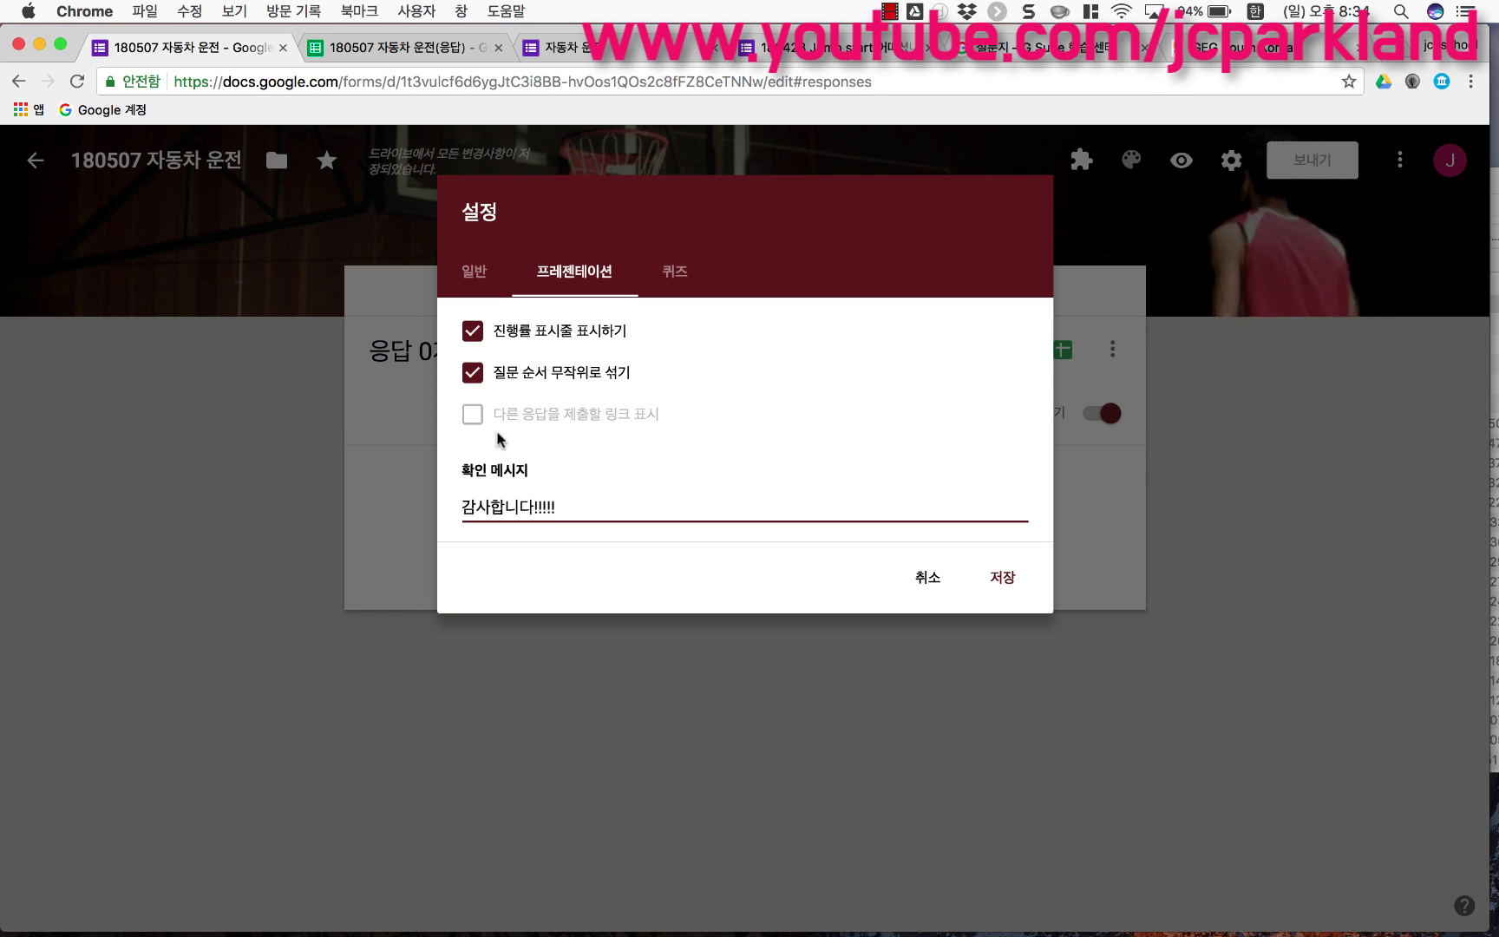
pyautogui.click(675, 285)
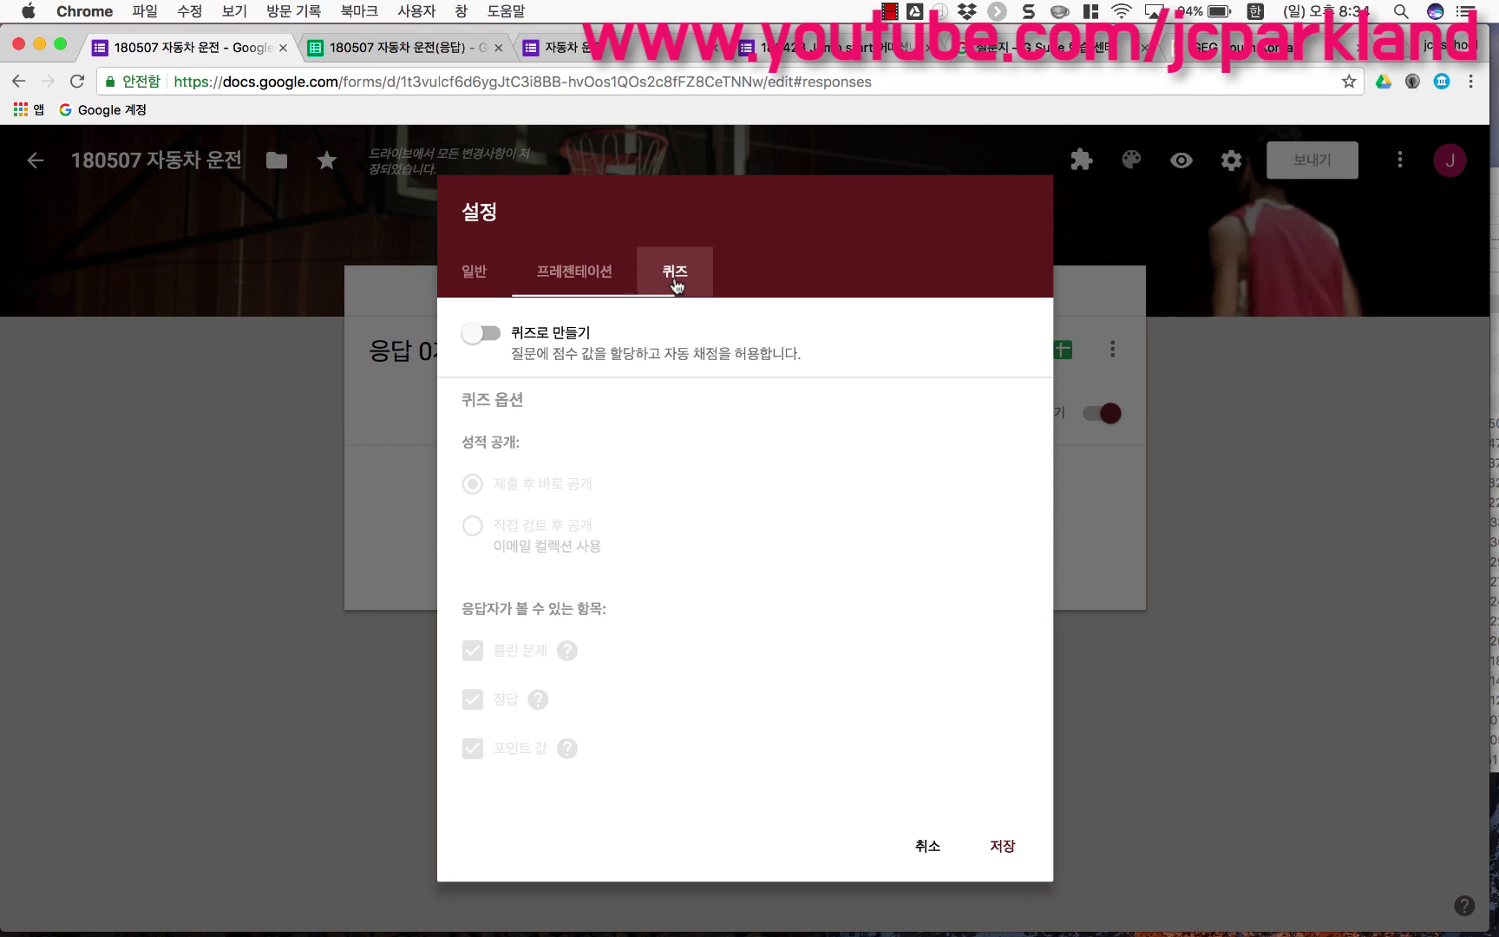
# Step: Switch on quiz mode, save the settings, and go back to section 2's questions
pyautogui.click(486, 334)
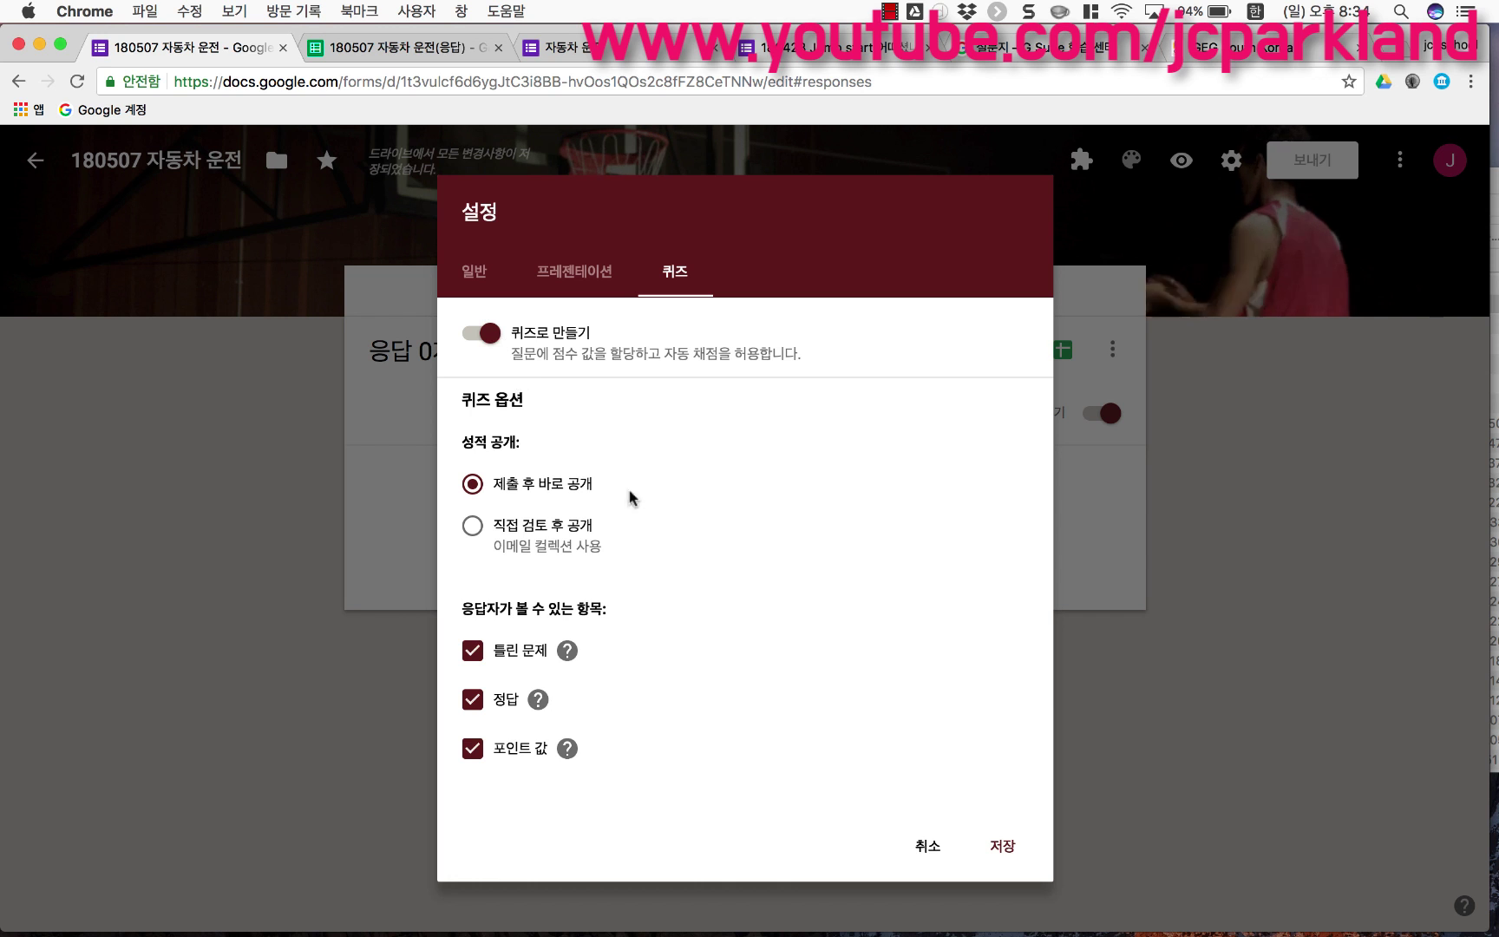
pyautogui.click(1003, 848)
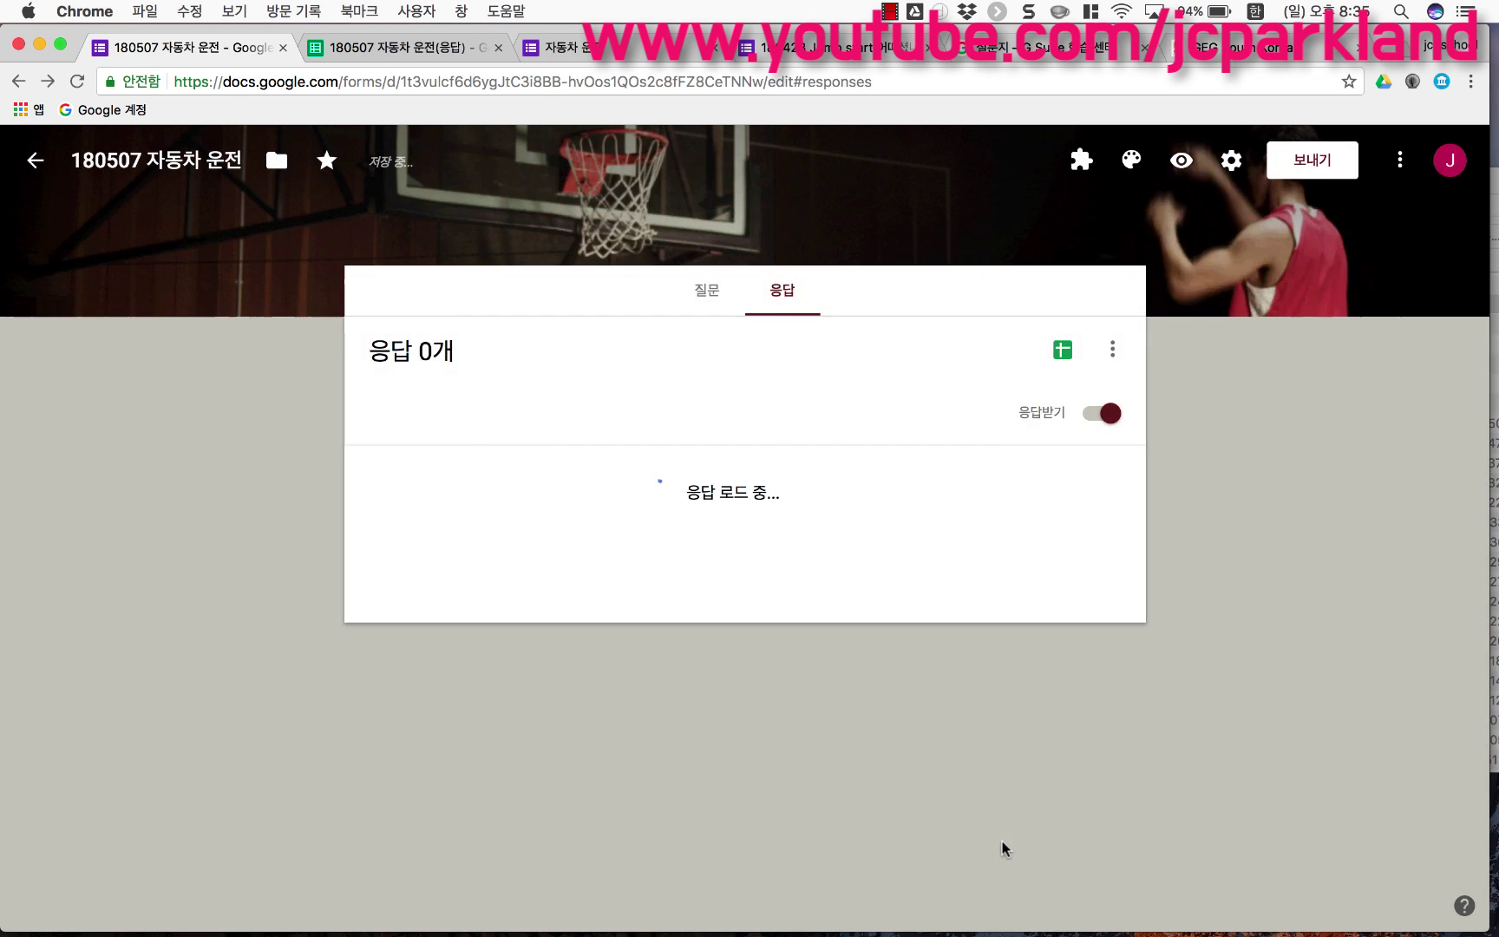
pyautogui.click(719, 312)
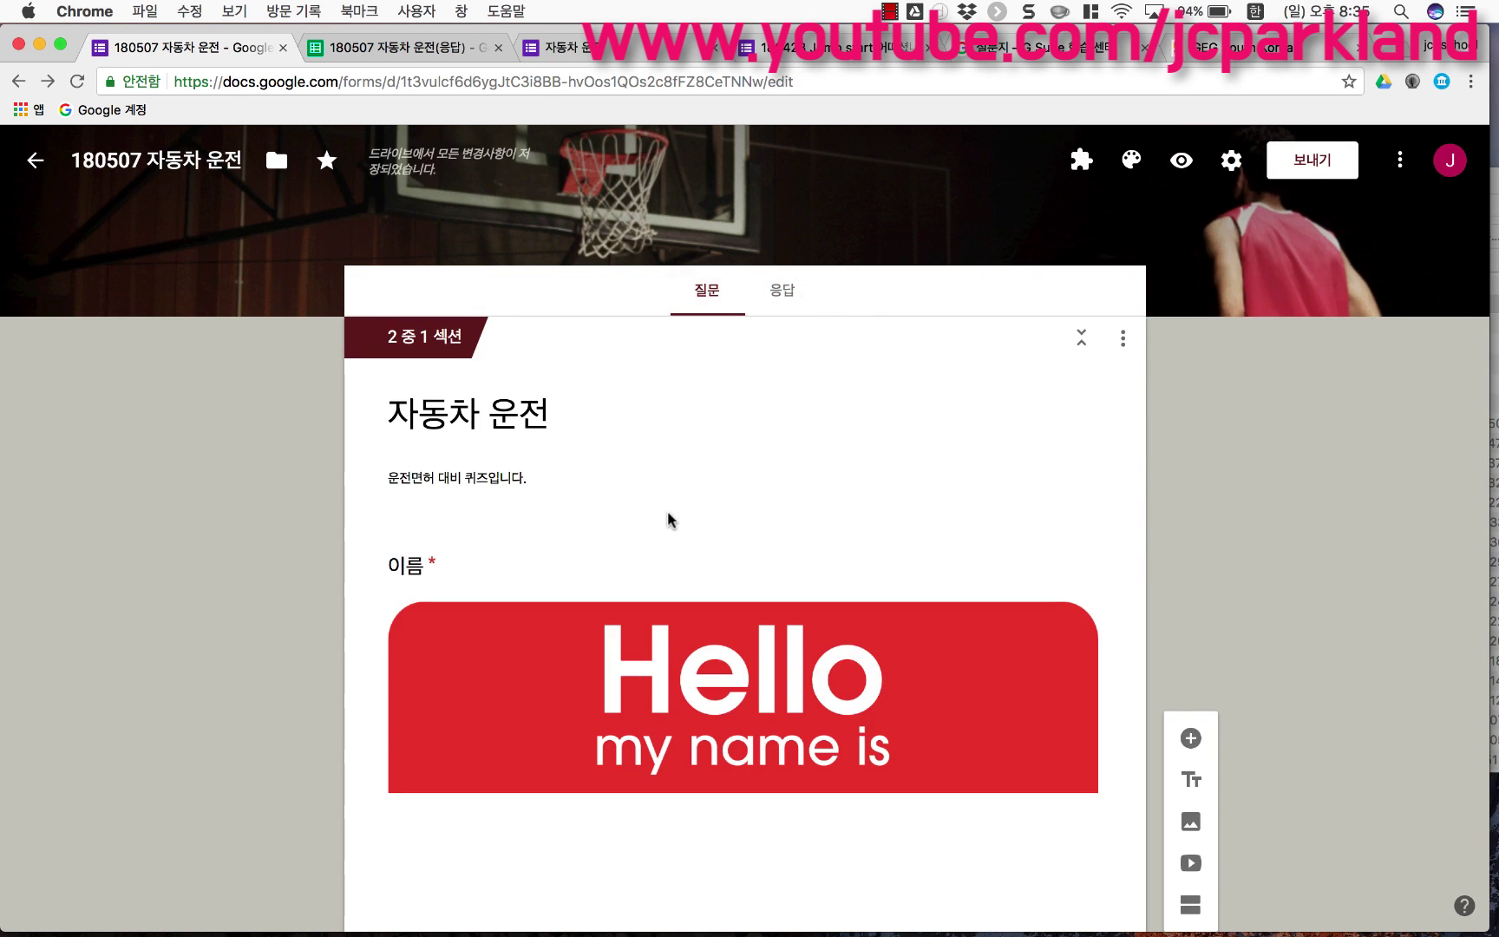
pyautogui.scroll(-10, 668, 511)
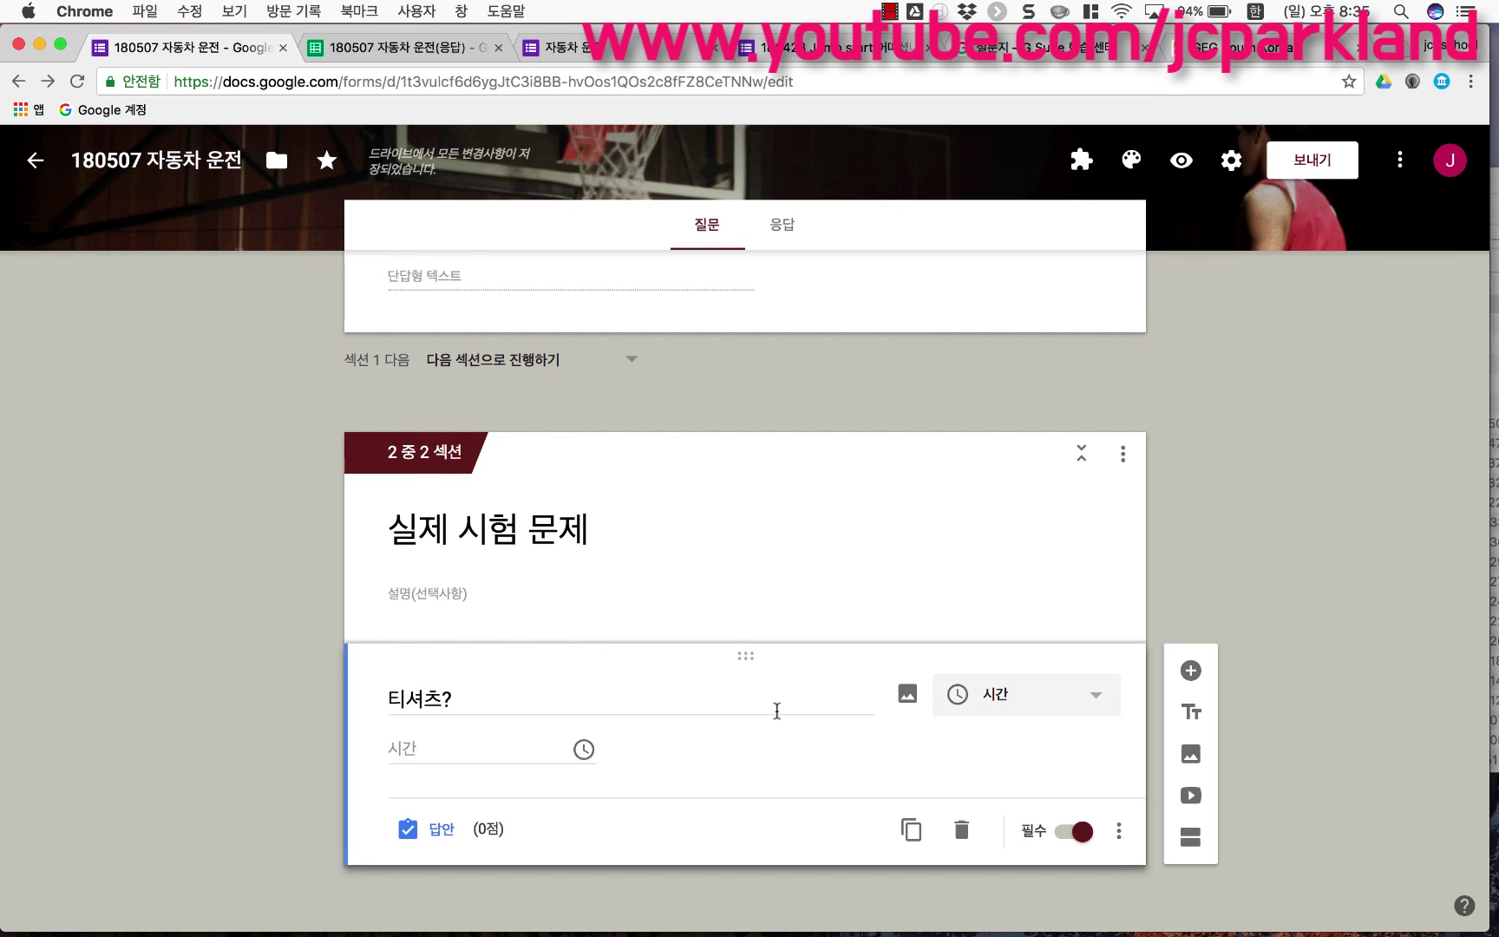
# Step: Make the section 2 question multiple choice and title it '운전은?'
pyautogui.click(995, 711)
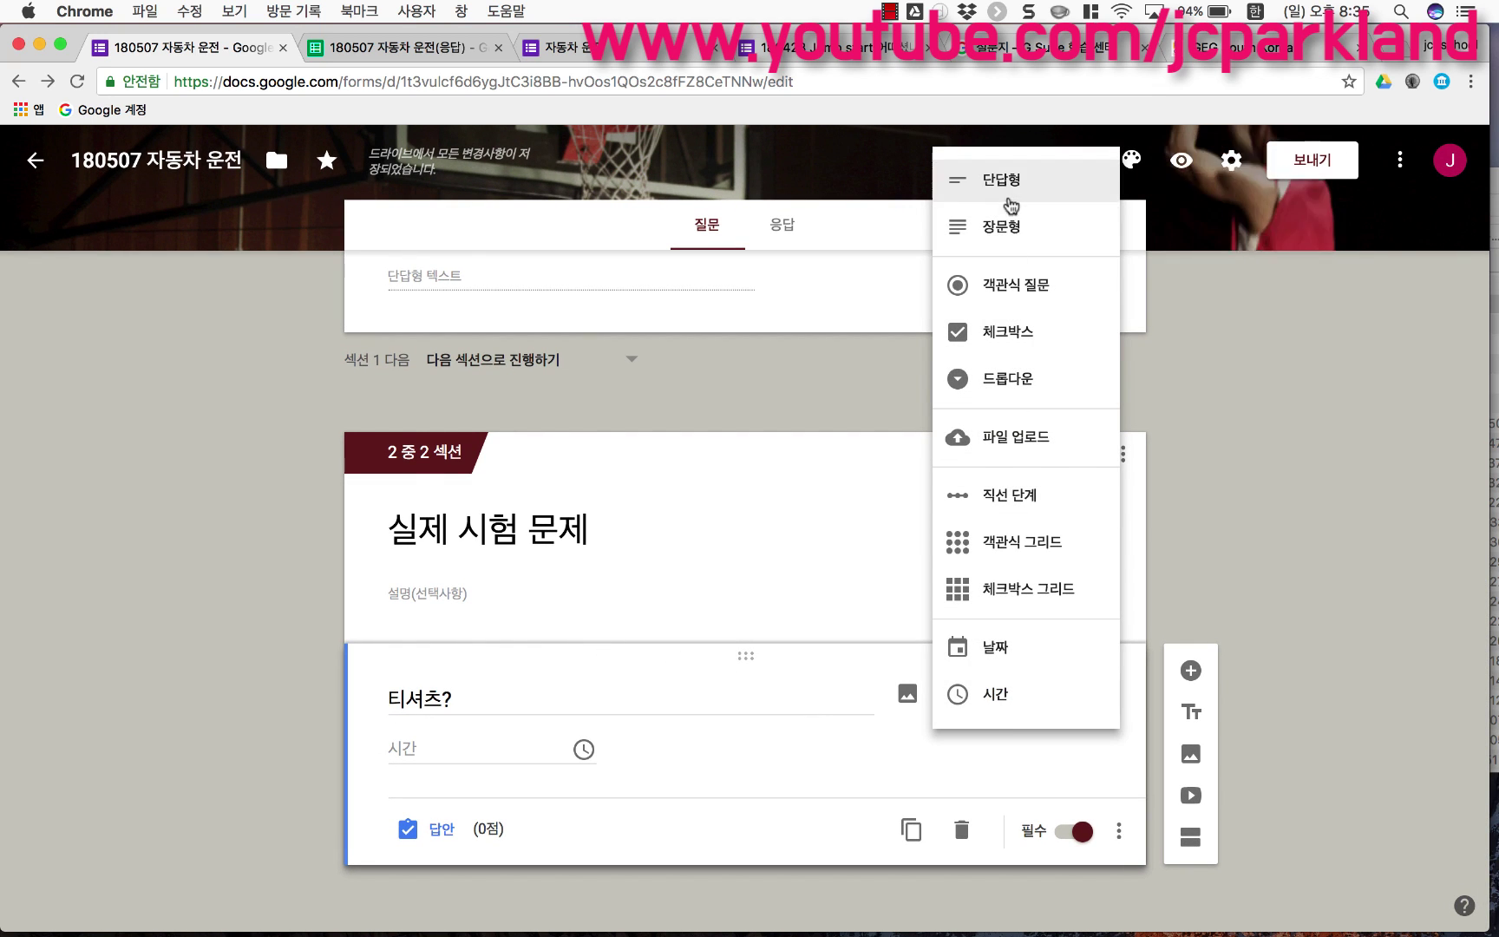
pyautogui.click(1021, 305)
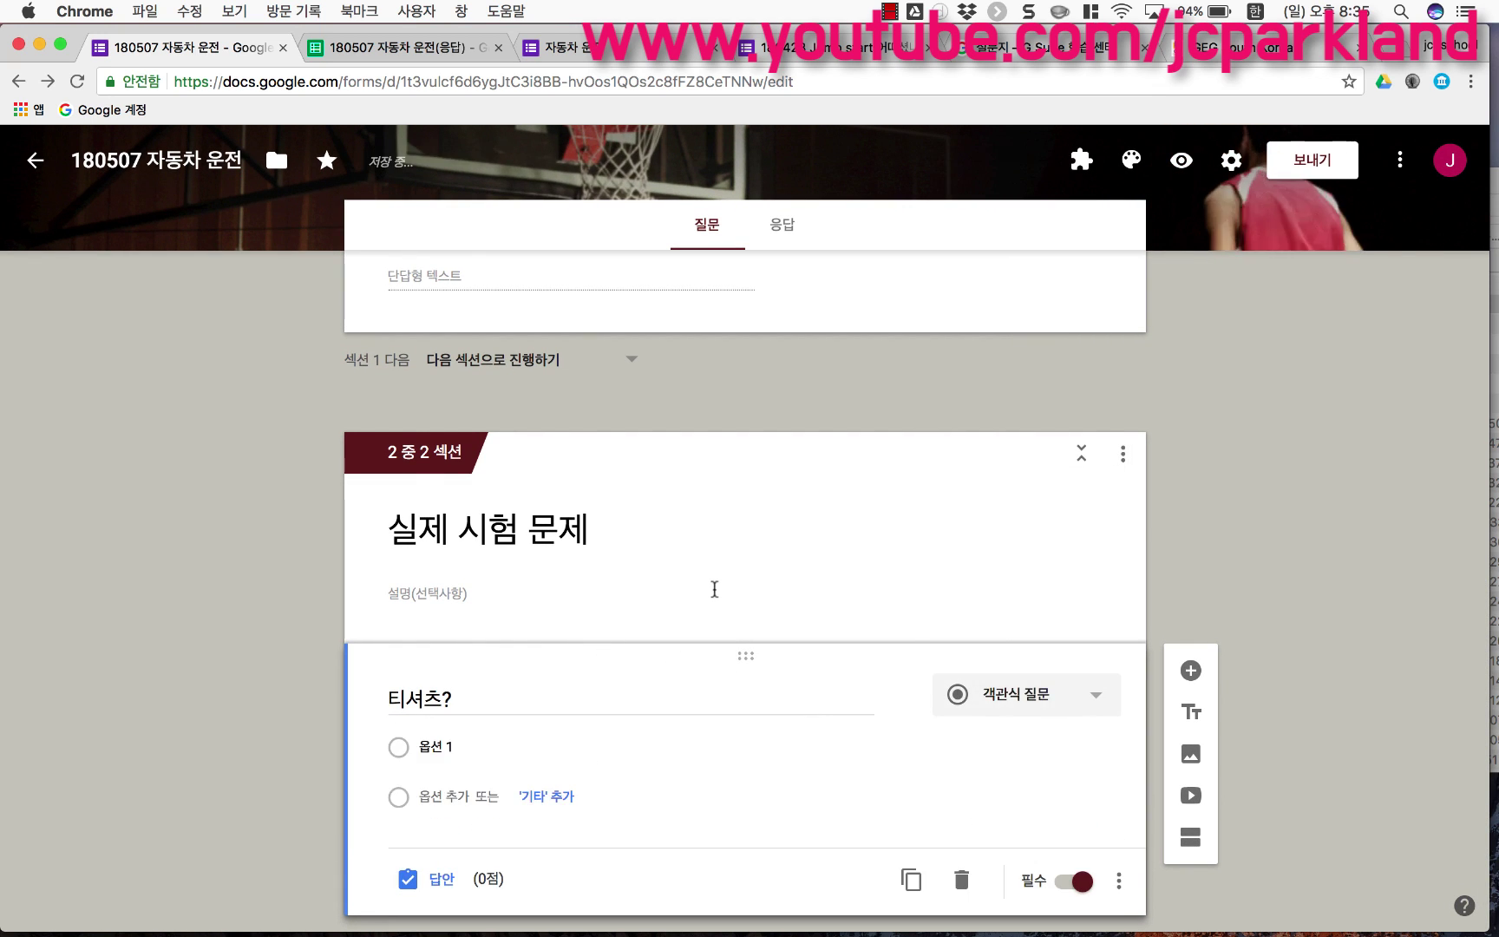
pyautogui.click(489, 643)
pyautogui.write('운전인')
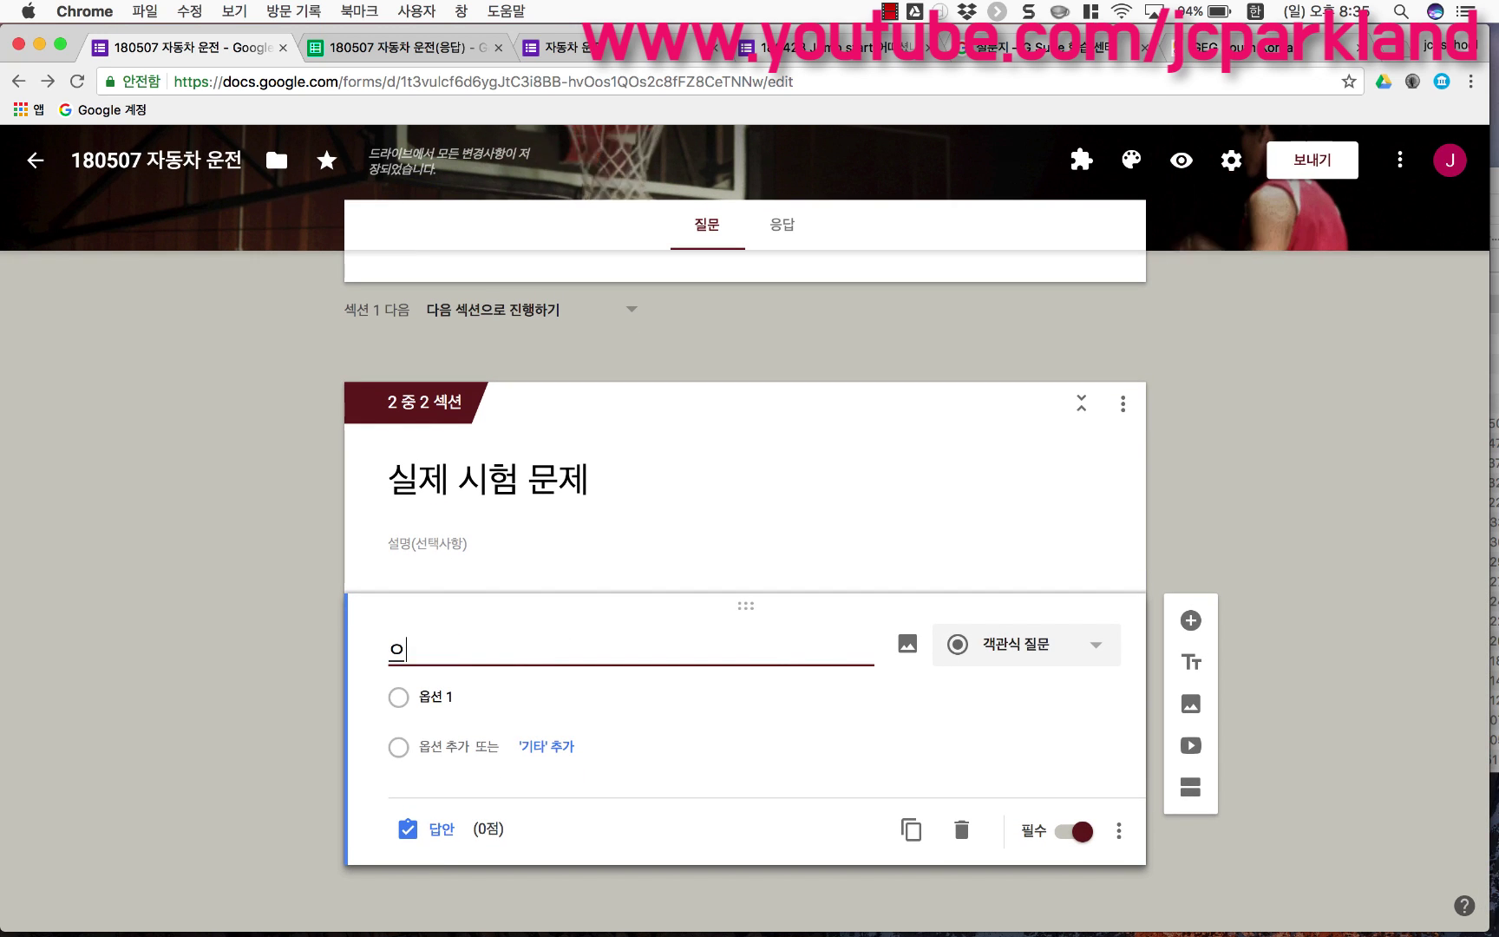
pyautogui.press('BackSpace')
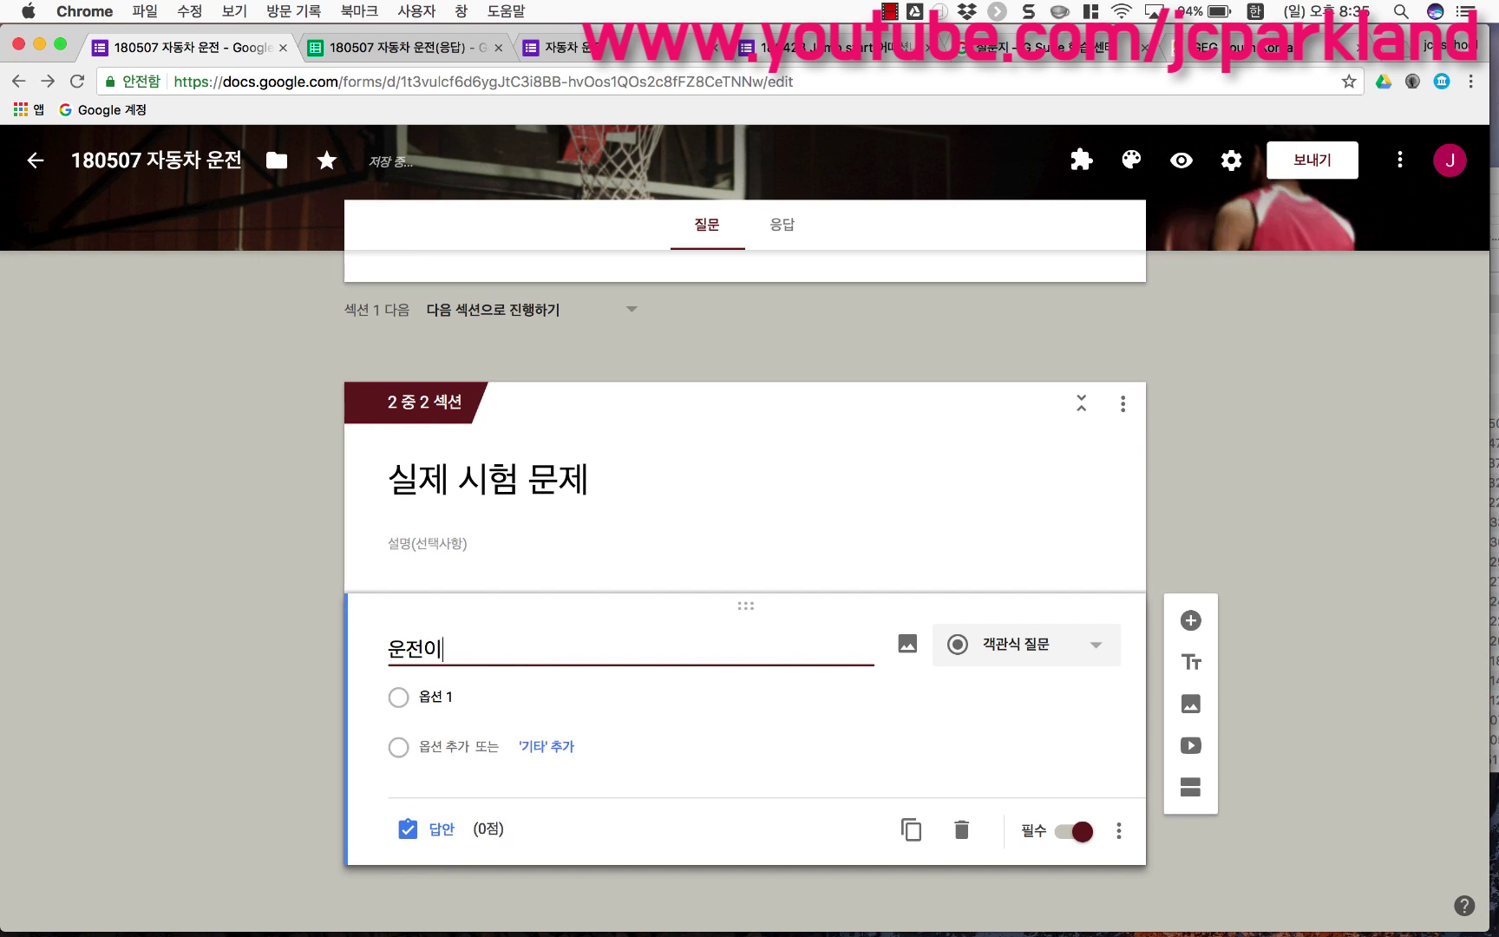
pyautogui.write('은?')
# Step: Add the answer options 거칠게, 난폭하게, 빠르게 and 안전하게
pyautogui.click(435, 696)
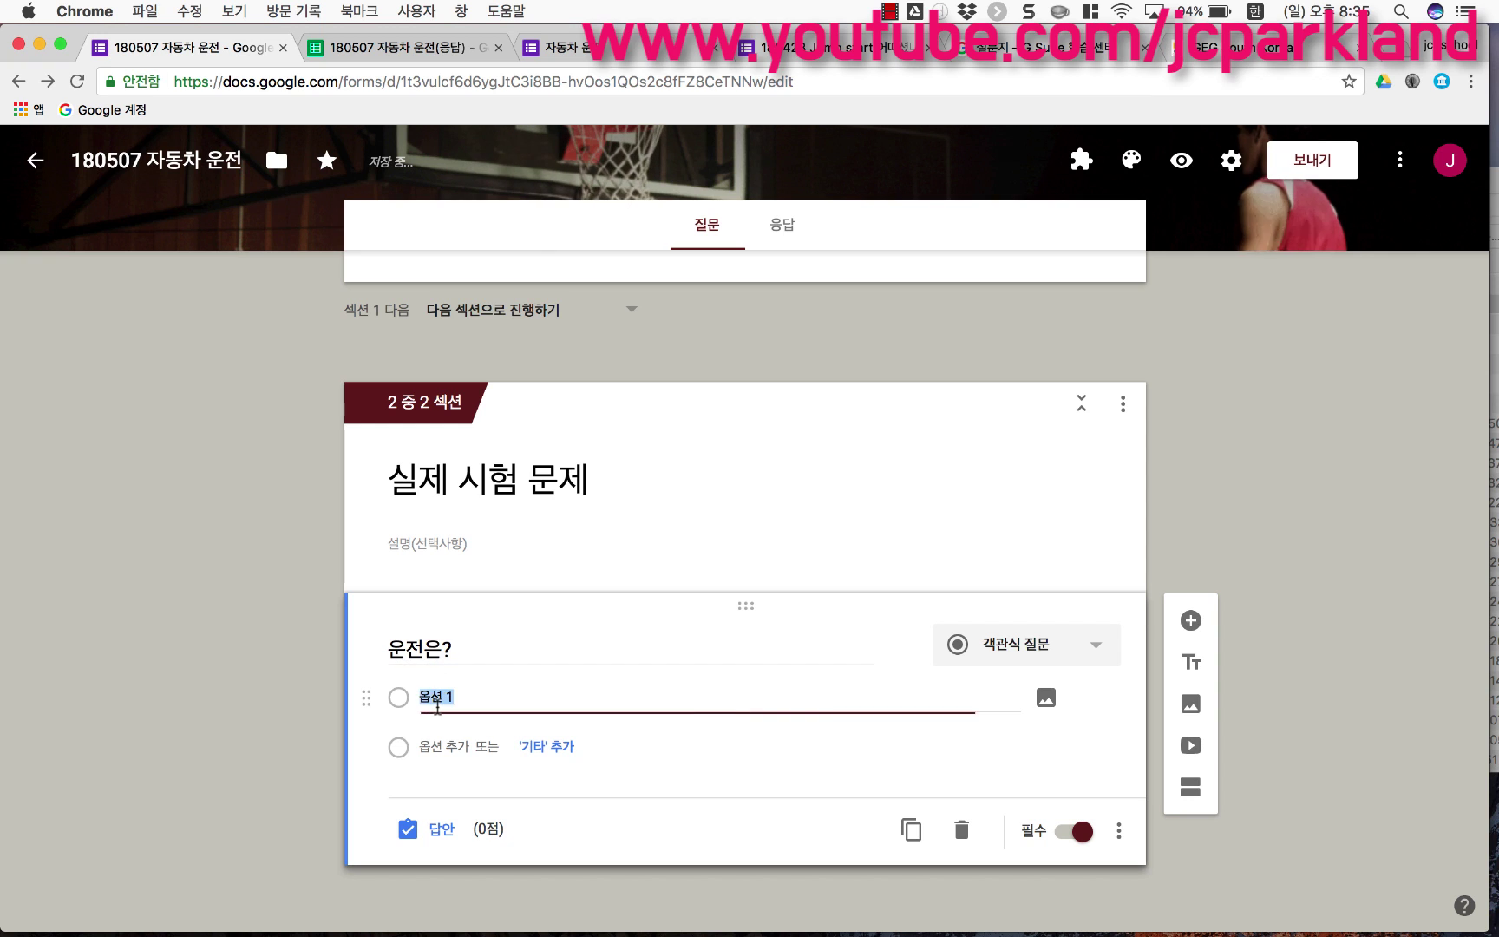
pyautogui.write('ㄱㅓ칠게')
pyautogui.press('Return')
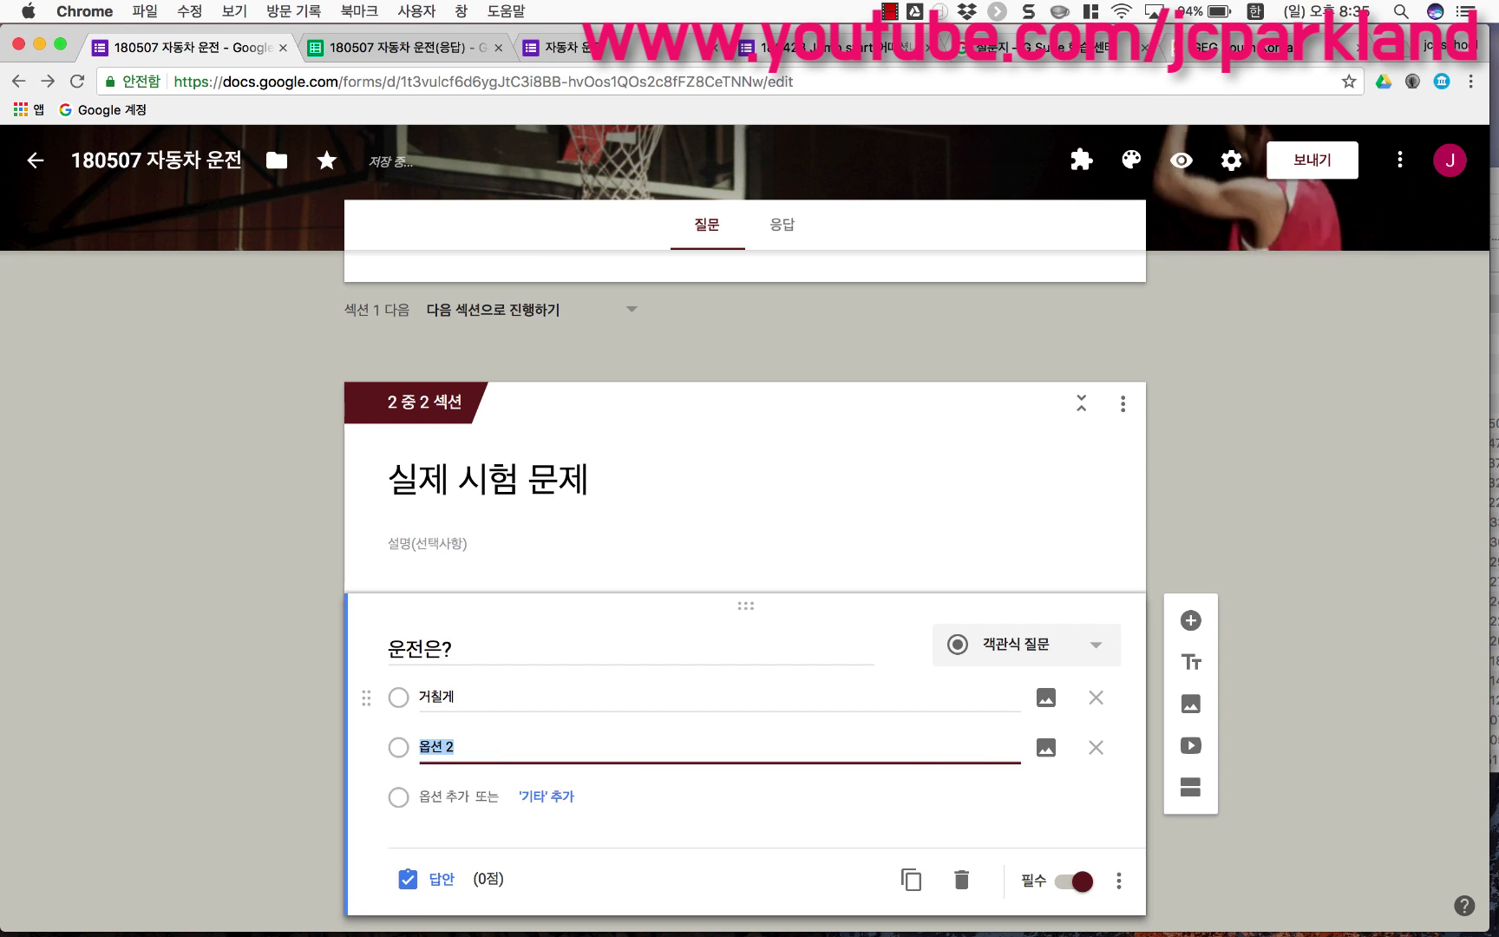
pyautogui.write('냅폭하게')
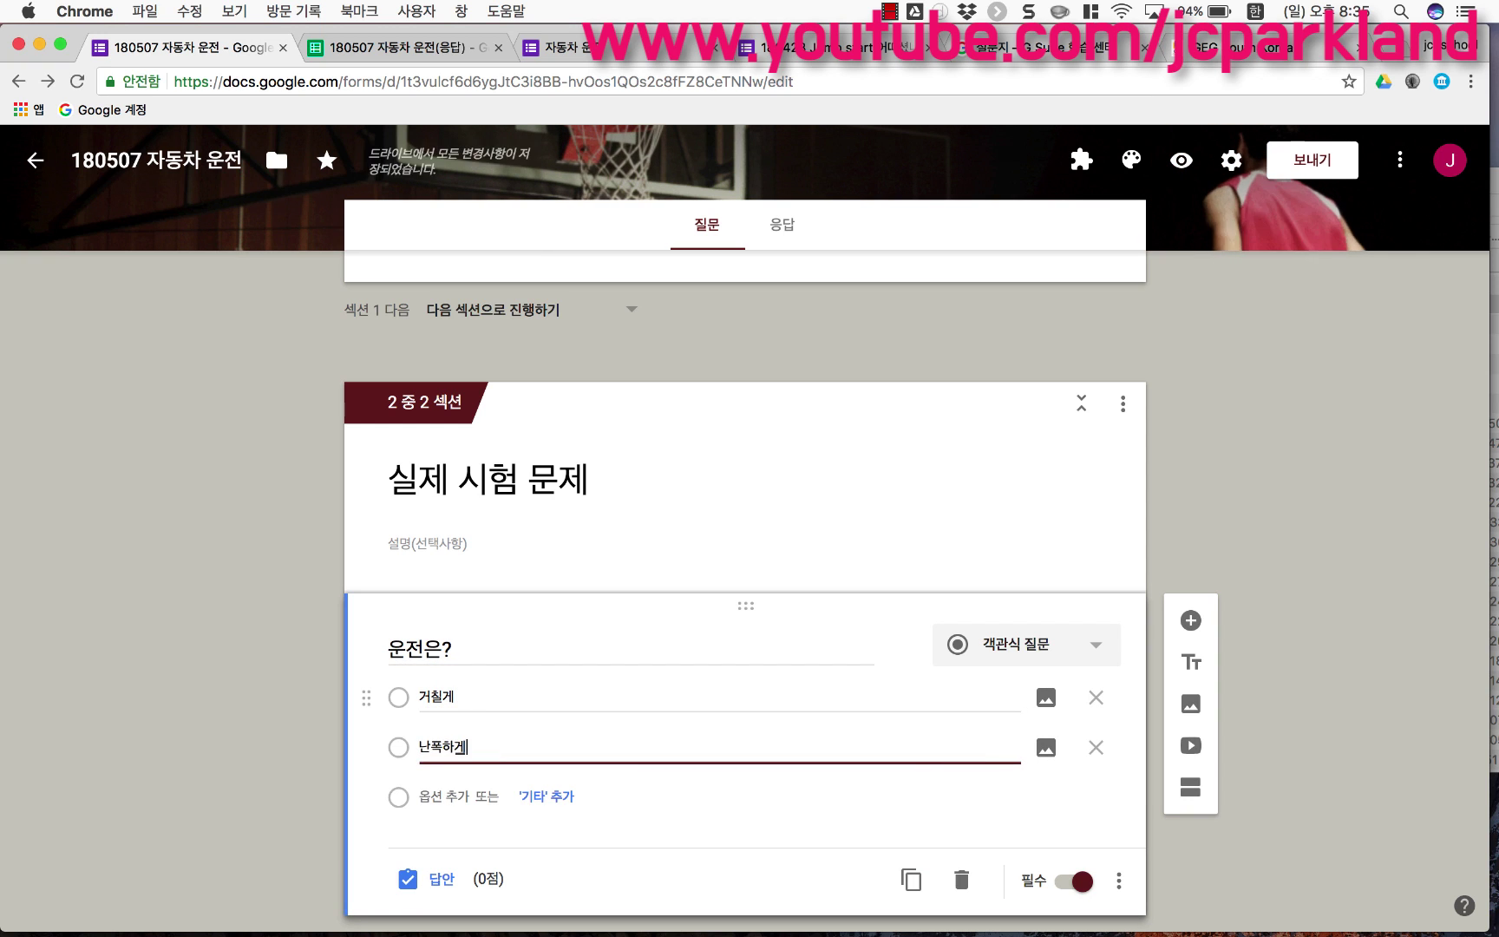
pyautogui.press('Return')
pyautogui.write('삐릌ㅔ')
pyautogui.press('Return')
pyautogui.write('안전하게')
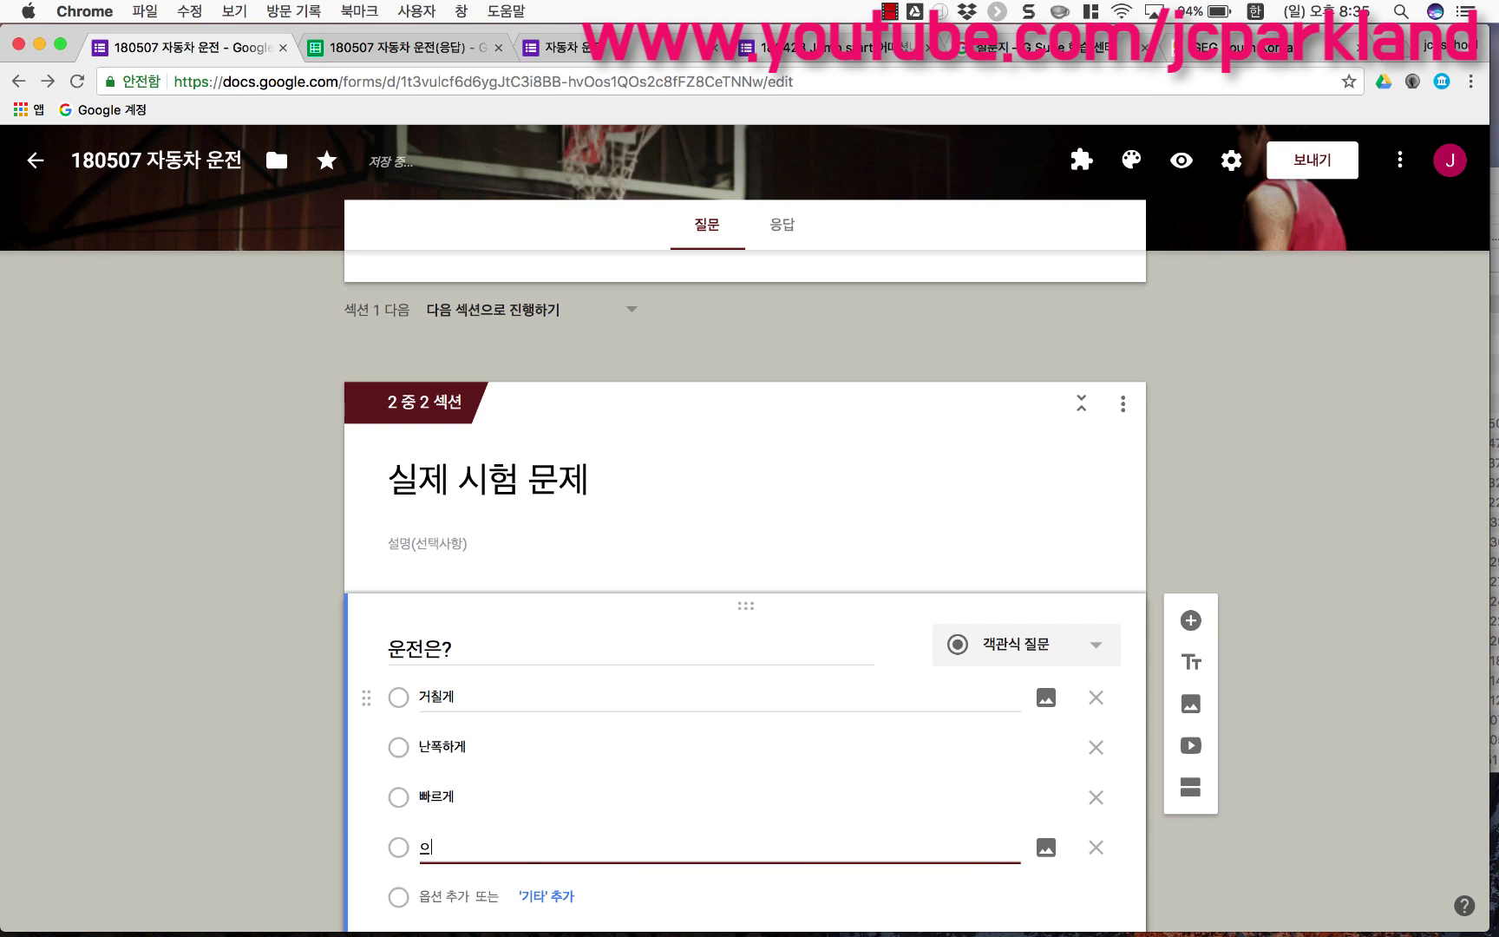
pyautogui.scroll(-2, 365, 597)
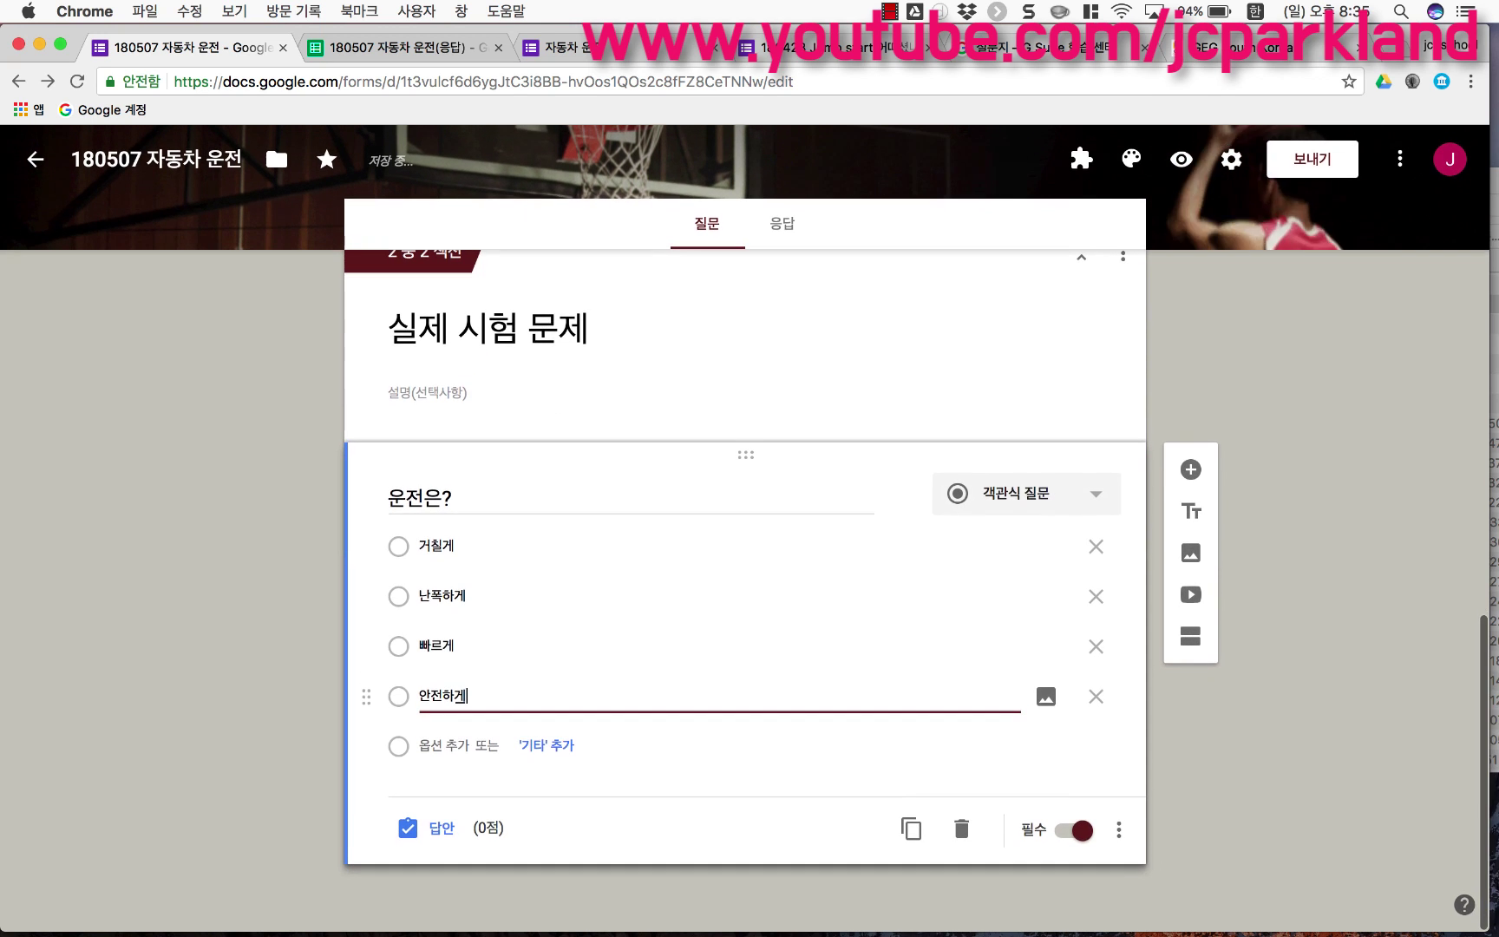
pyautogui.click(280, 597)
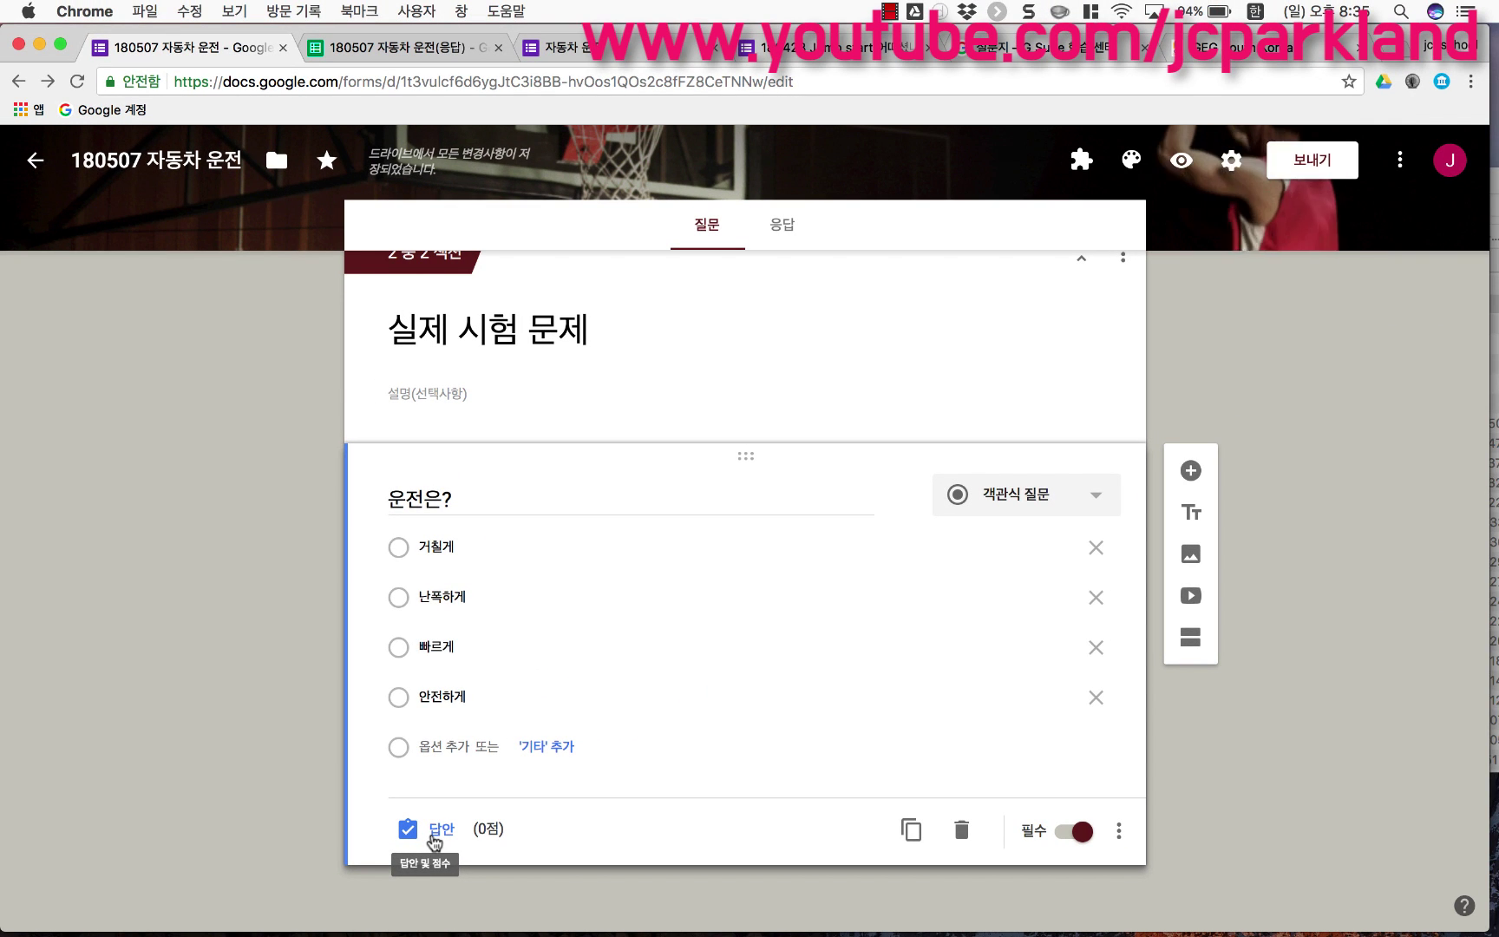
# Step: Mark 안전하게 as the correct answer to '운전은?' and give it 10 points
pyautogui.click(434, 835)
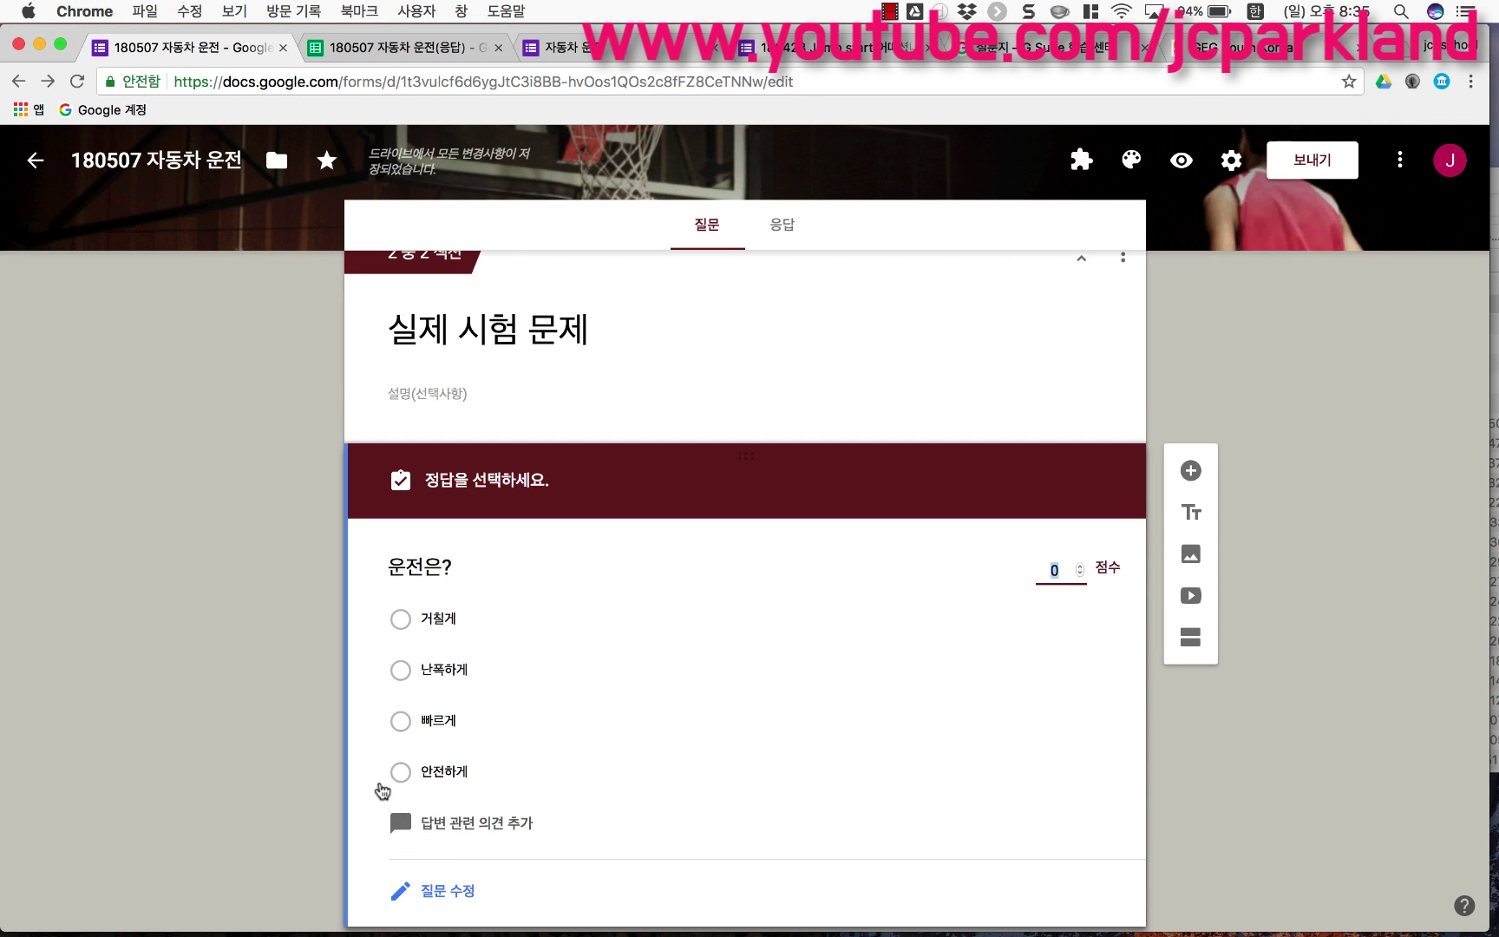
pyautogui.scroll(-2, 391, 695)
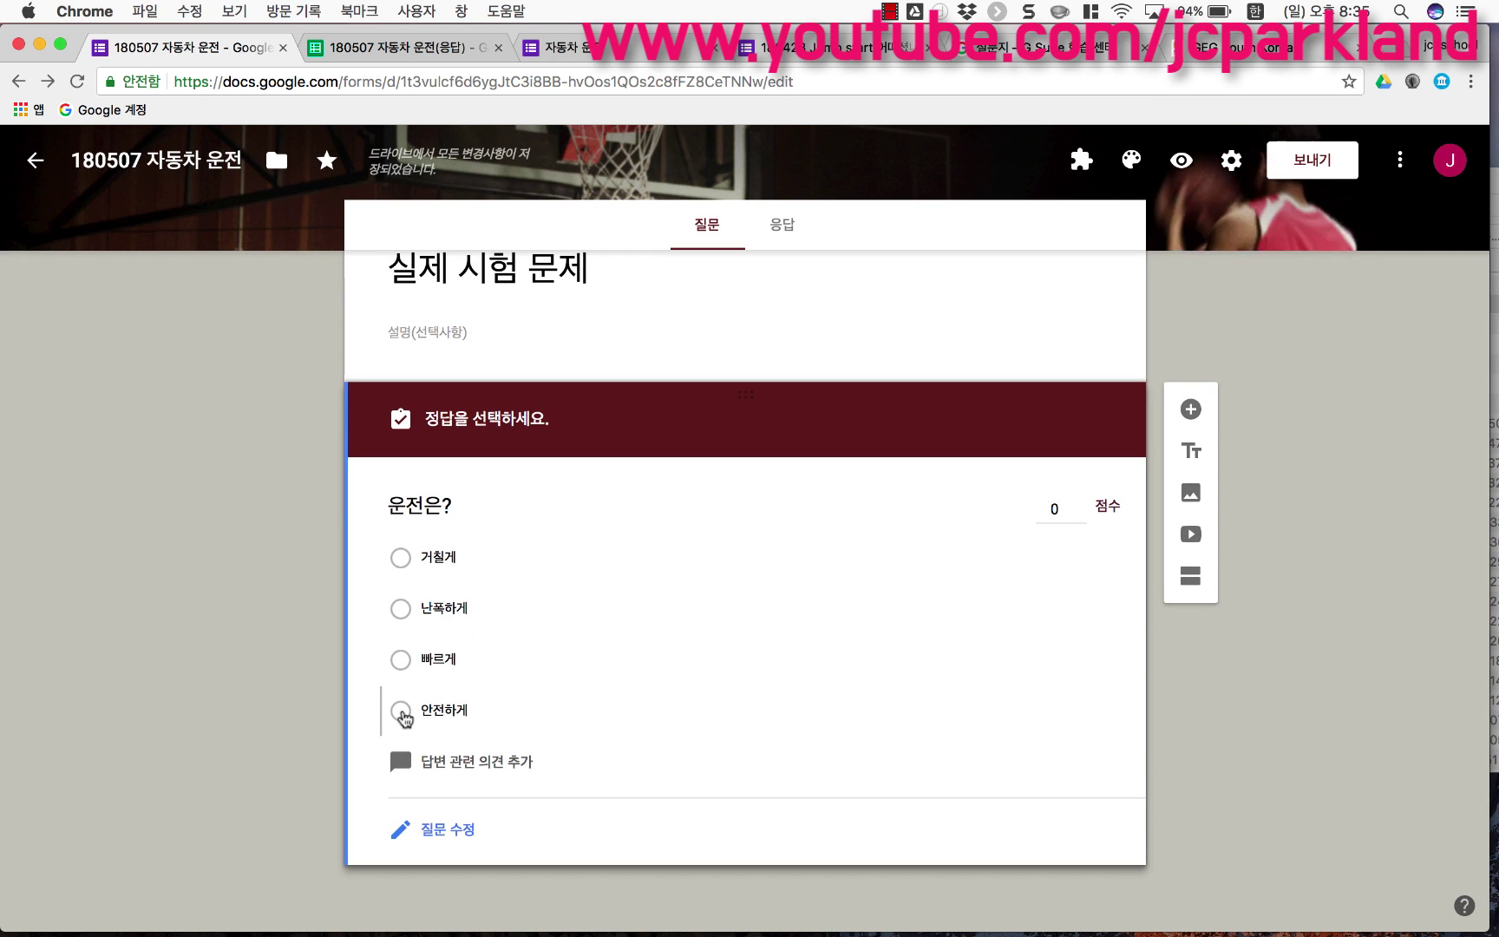
pyautogui.click(401, 712)
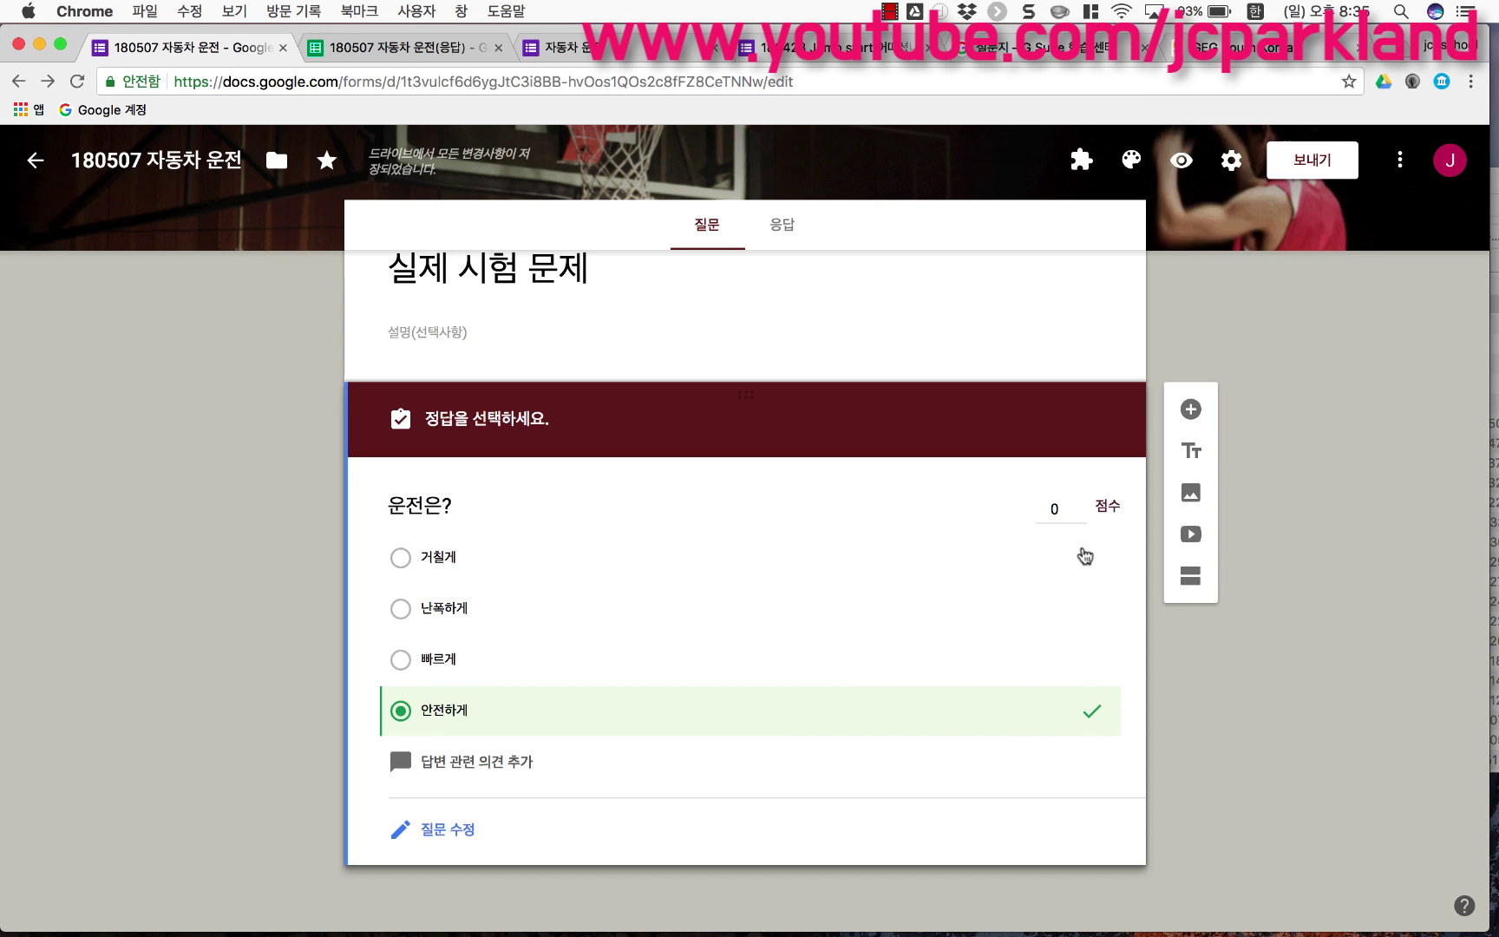
pyautogui.click(1066, 512)
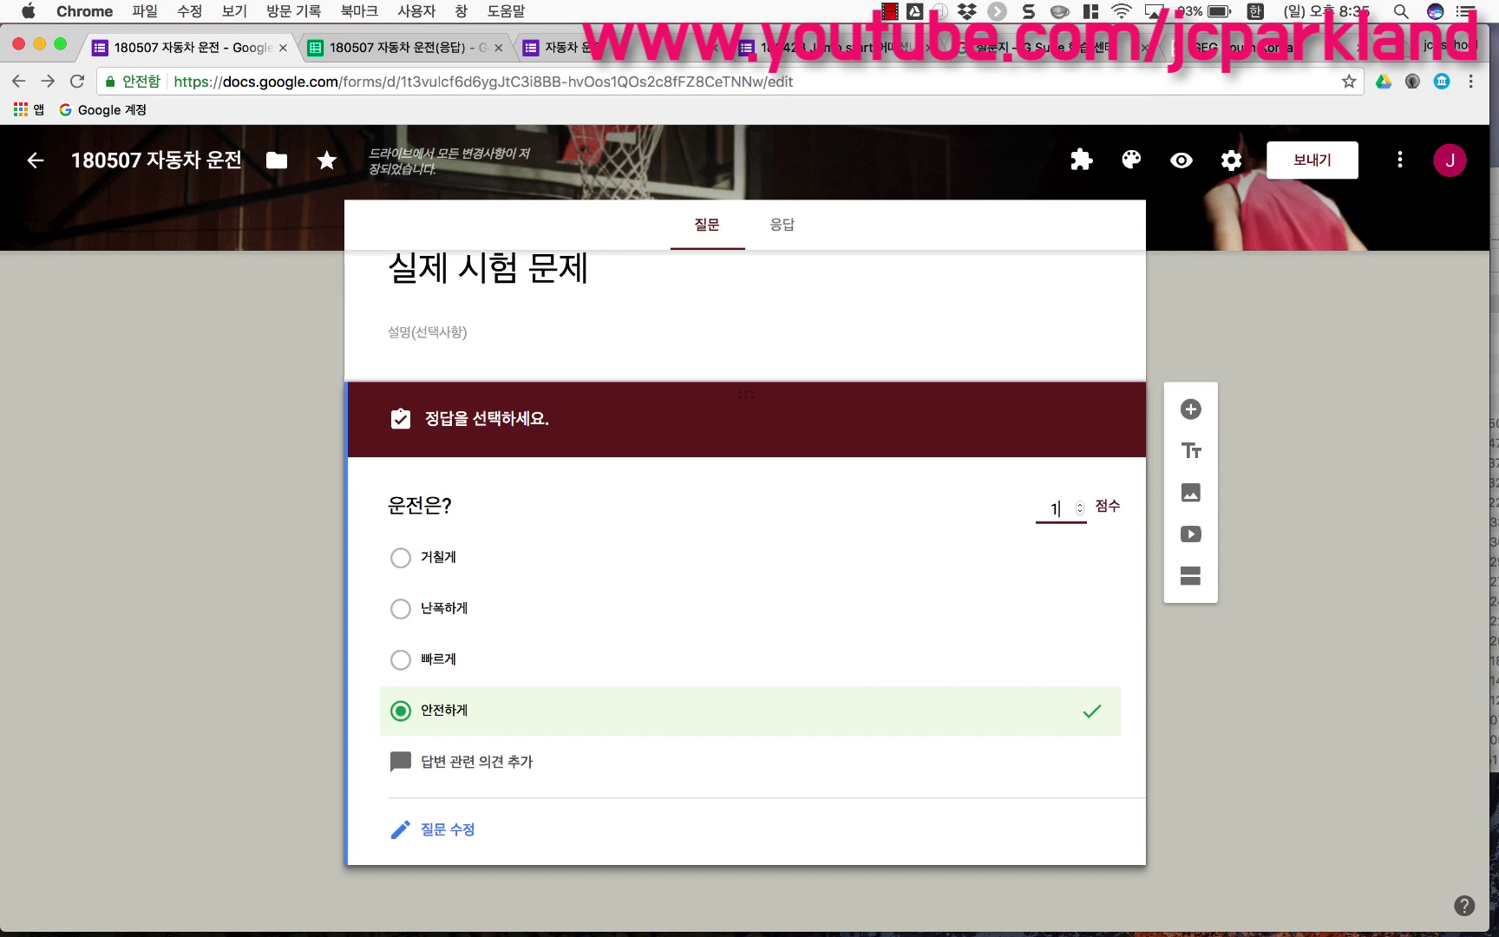
pyautogui.write('10')
pyautogui.click(1211, 705)
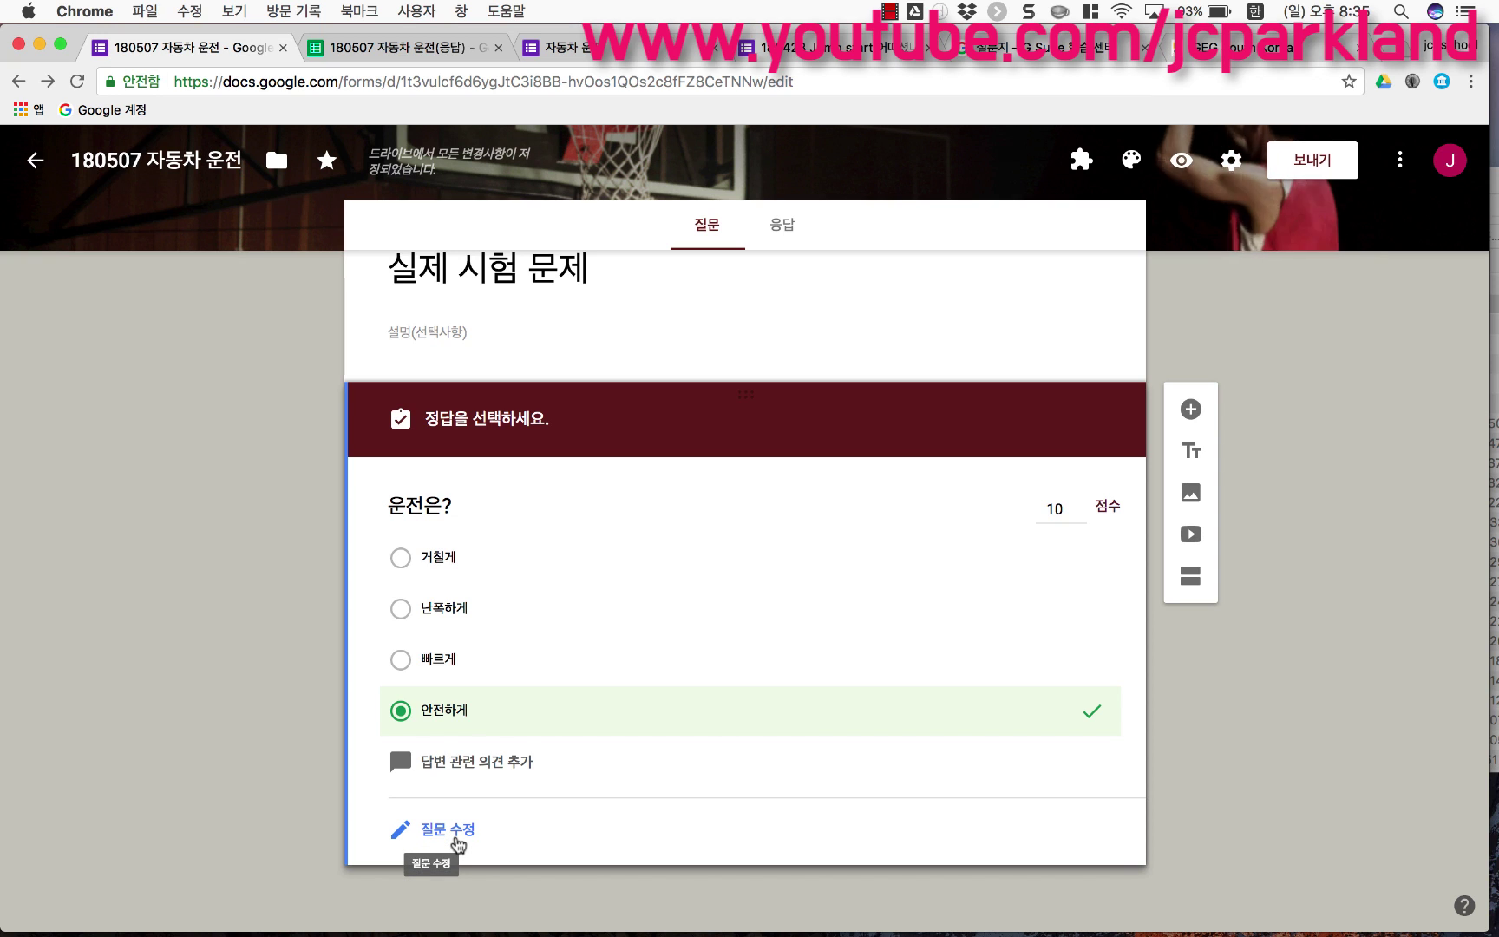
pyautogui.click(456, 839)
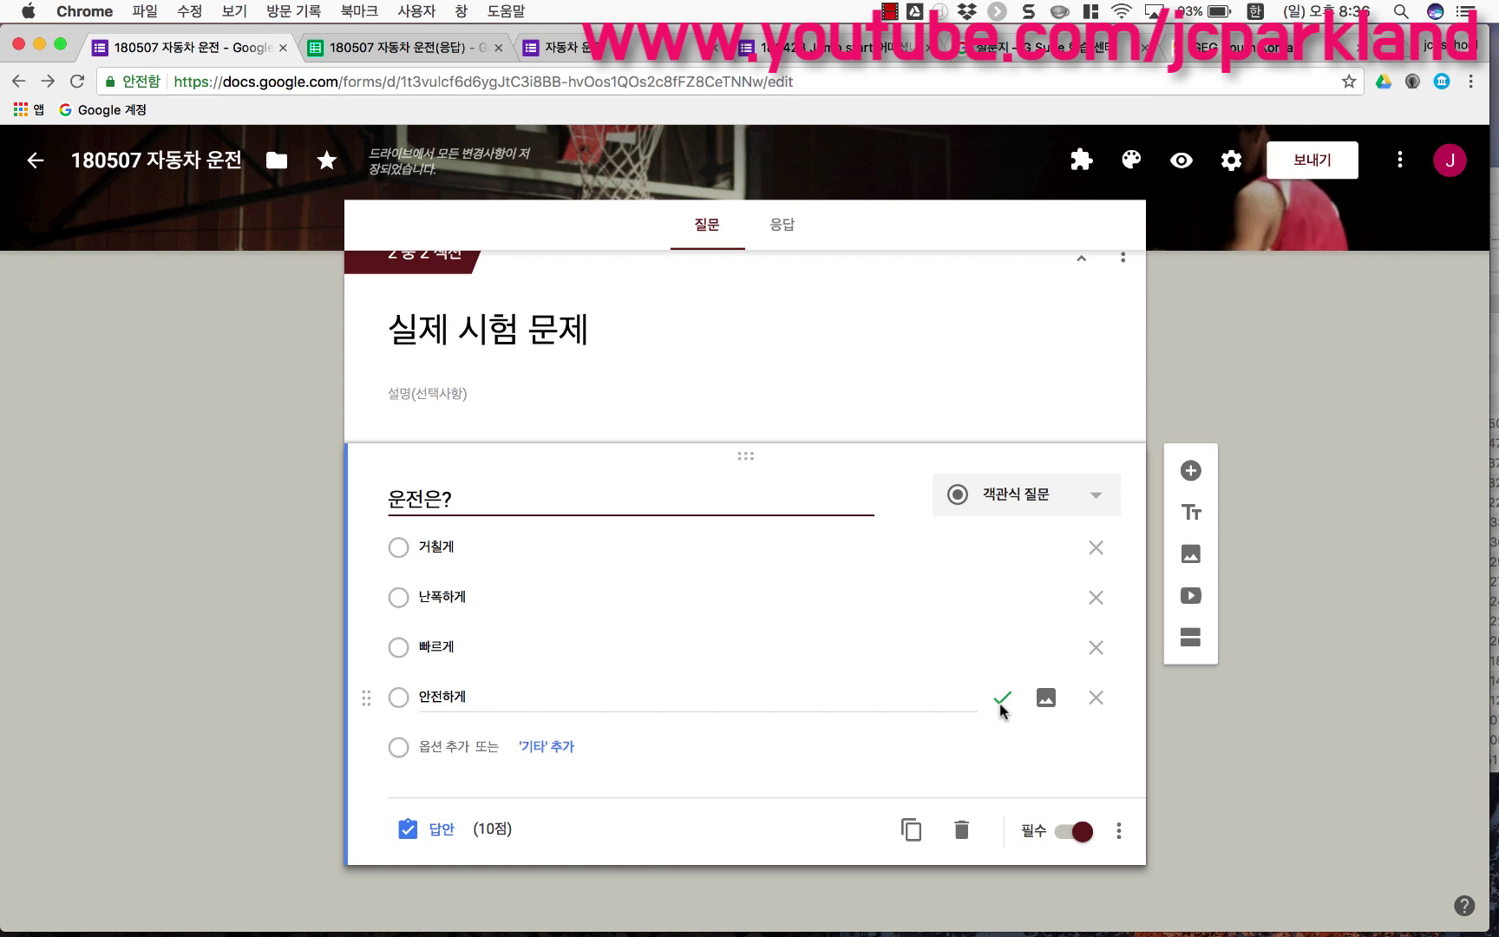
# Step: Release quiz grades after manual review, keeping missed questions, correct answers and point values shown, and save
pyautogui.click(1232, 162)
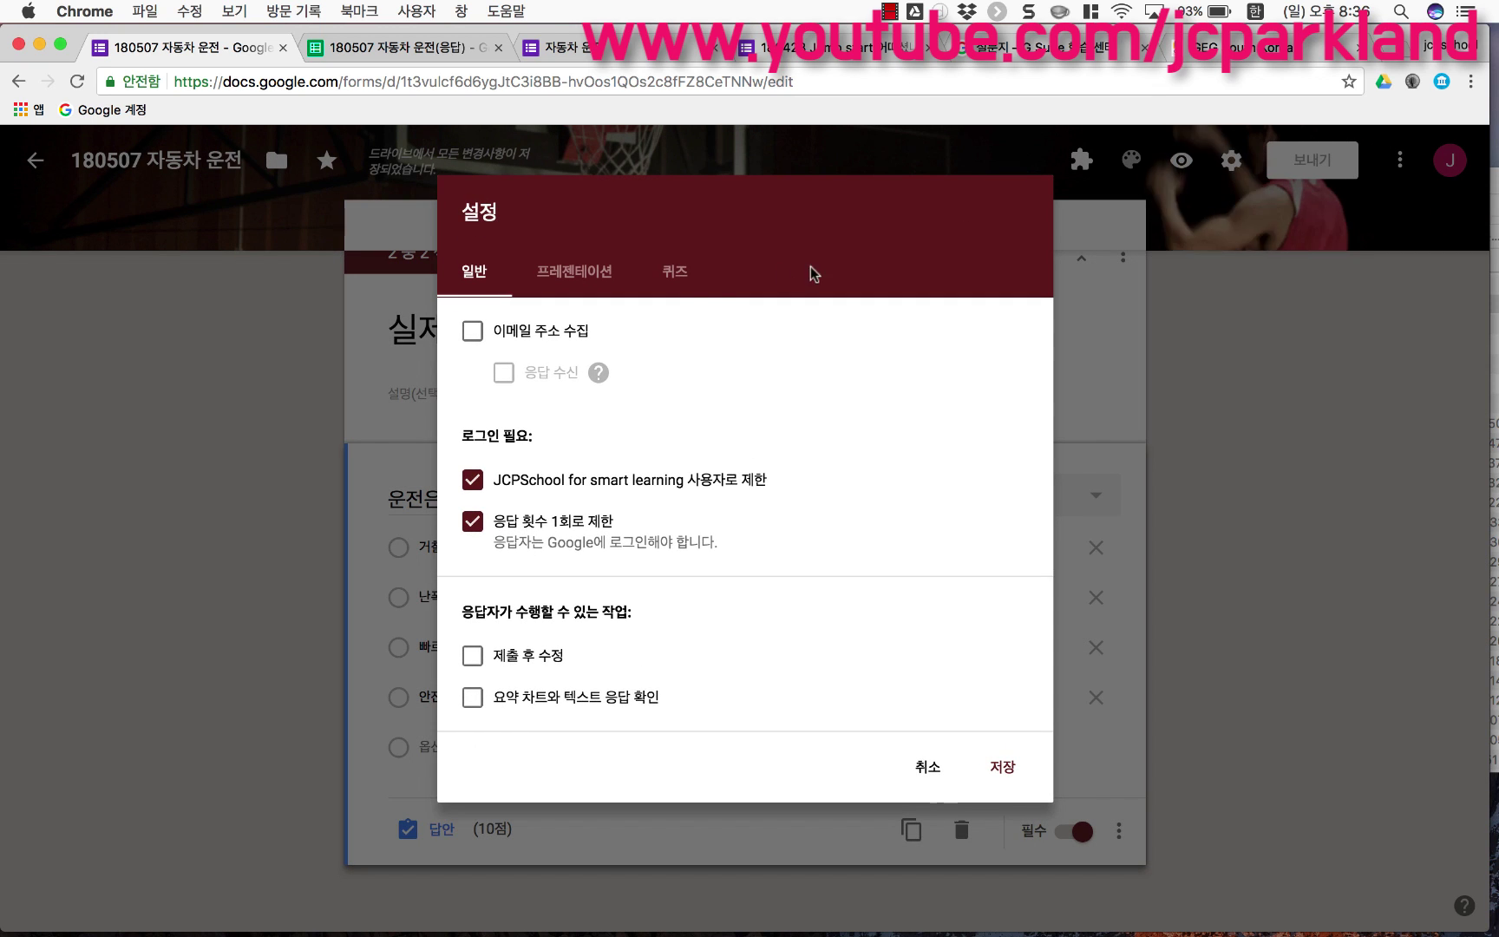
pyautogui.click(674, 276)
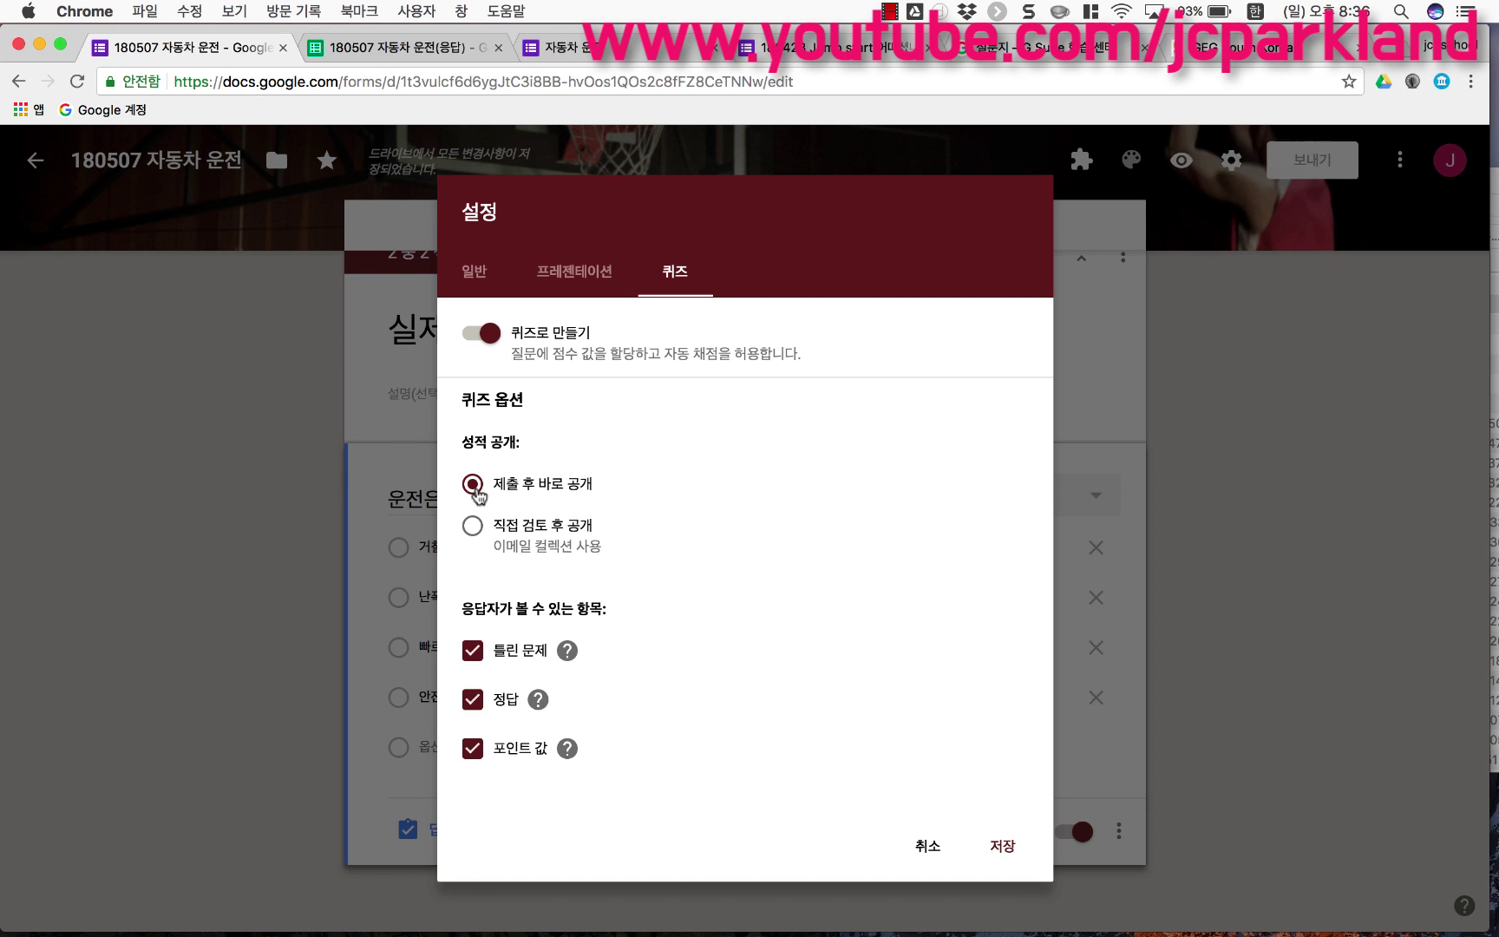
pyautogui.click(474, 533)
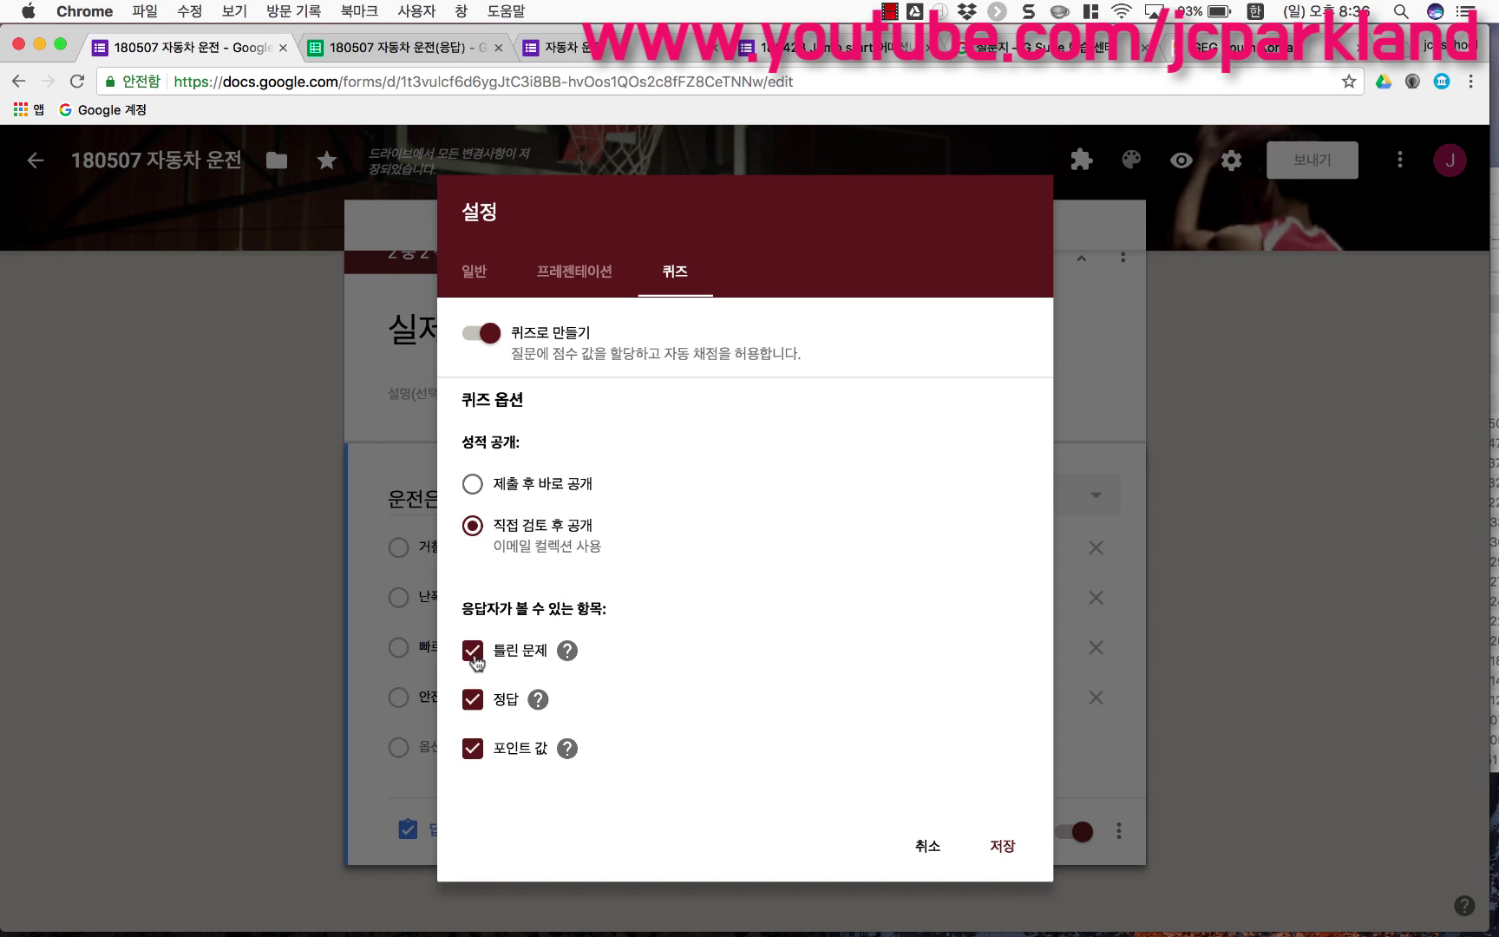
pyautogui.click(472, 652)
pyautogui.click(473, 653)
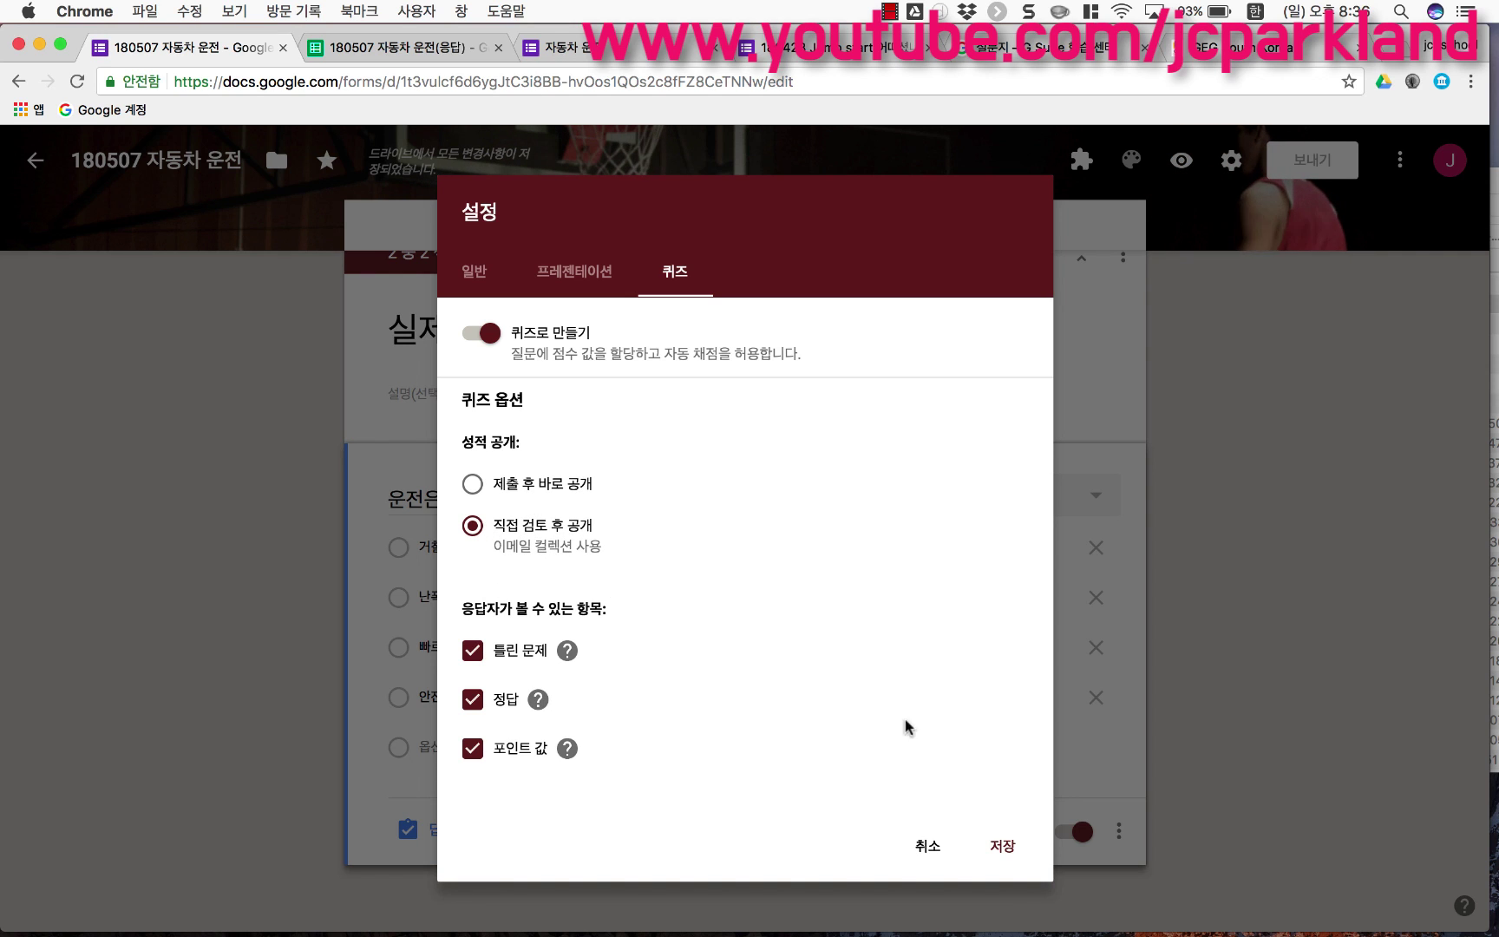
pyautogui.click(1003, 847)
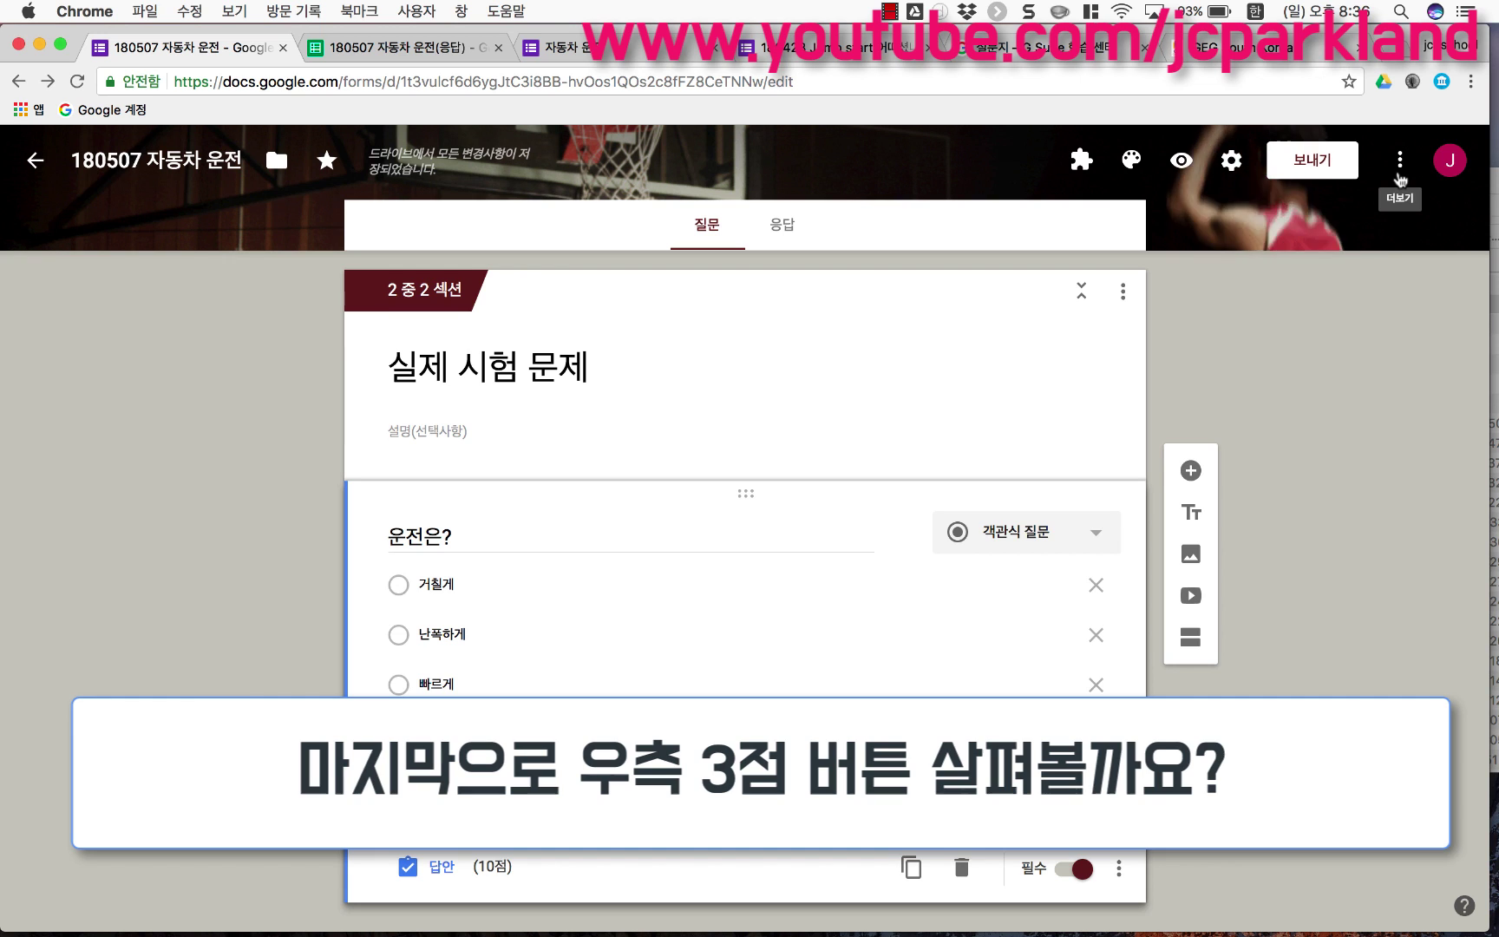
# Step: Review the ⋮ More menu: copy, trash, pre-filled link, print, collaborators, script editor, add-ons
pyautogui.click(1398, 174)
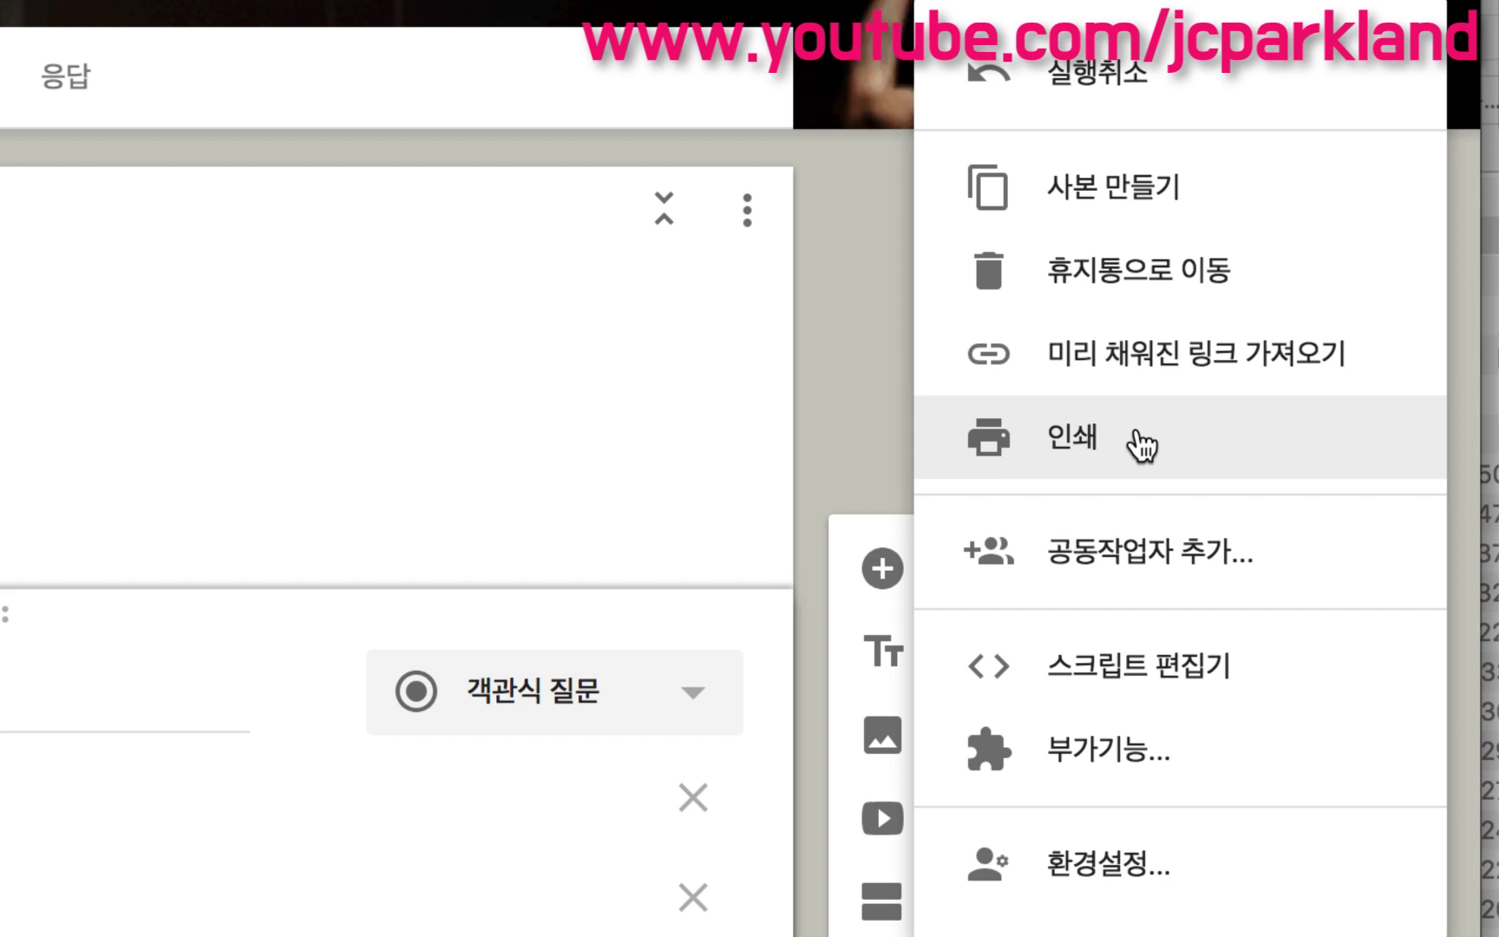
pyautogui.scroll(-2, 1148, 431)
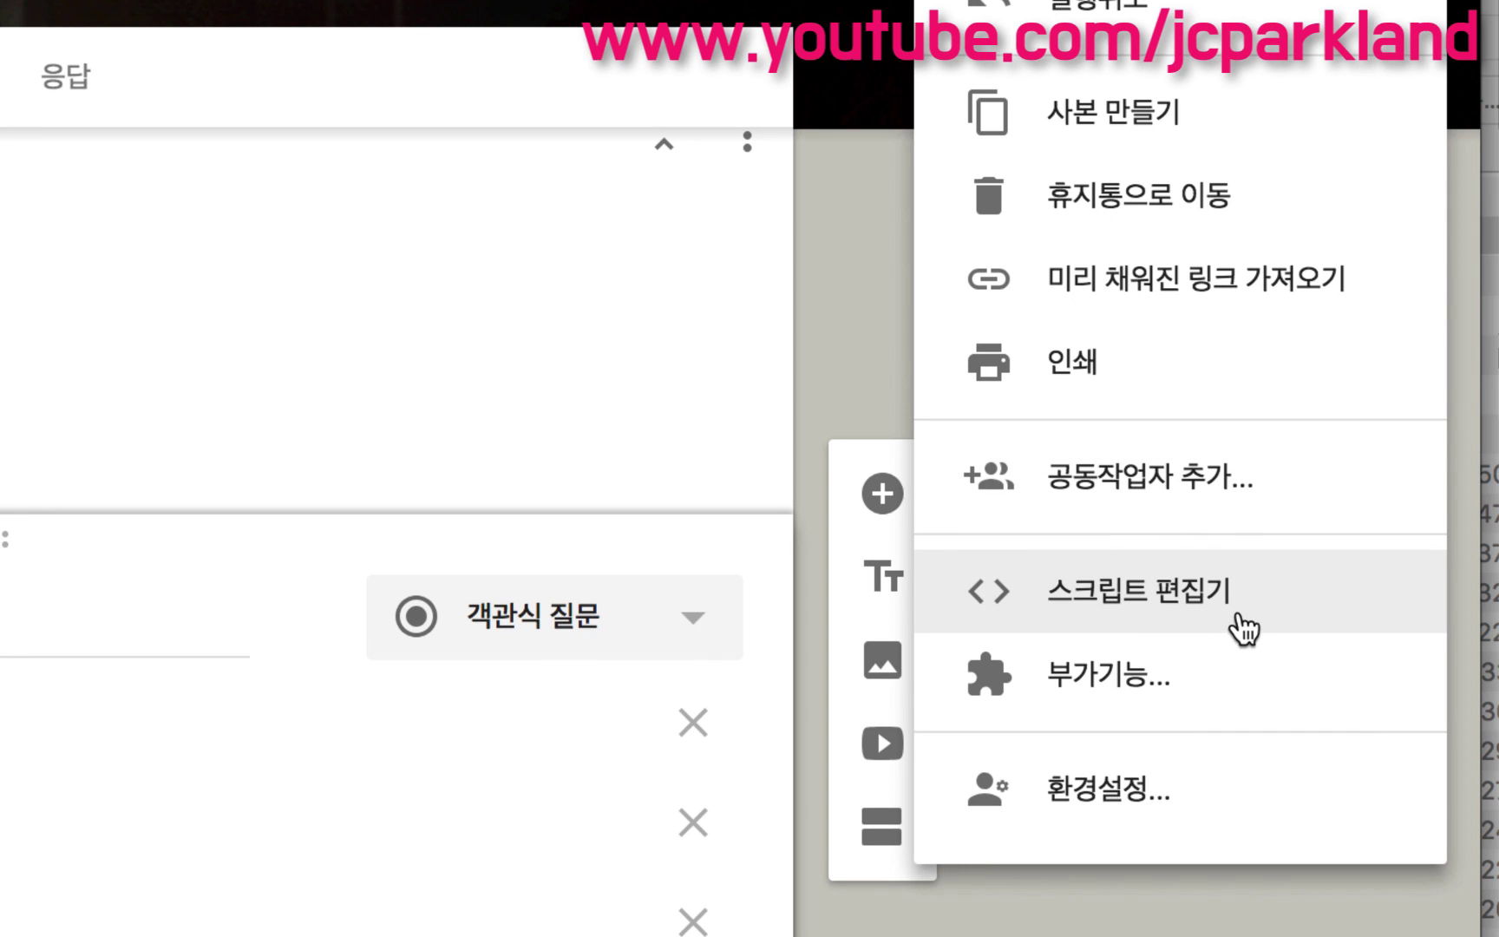
# Step: Browse the available add-ons in the add-on gallery
pyautogui.click(1150, 686)
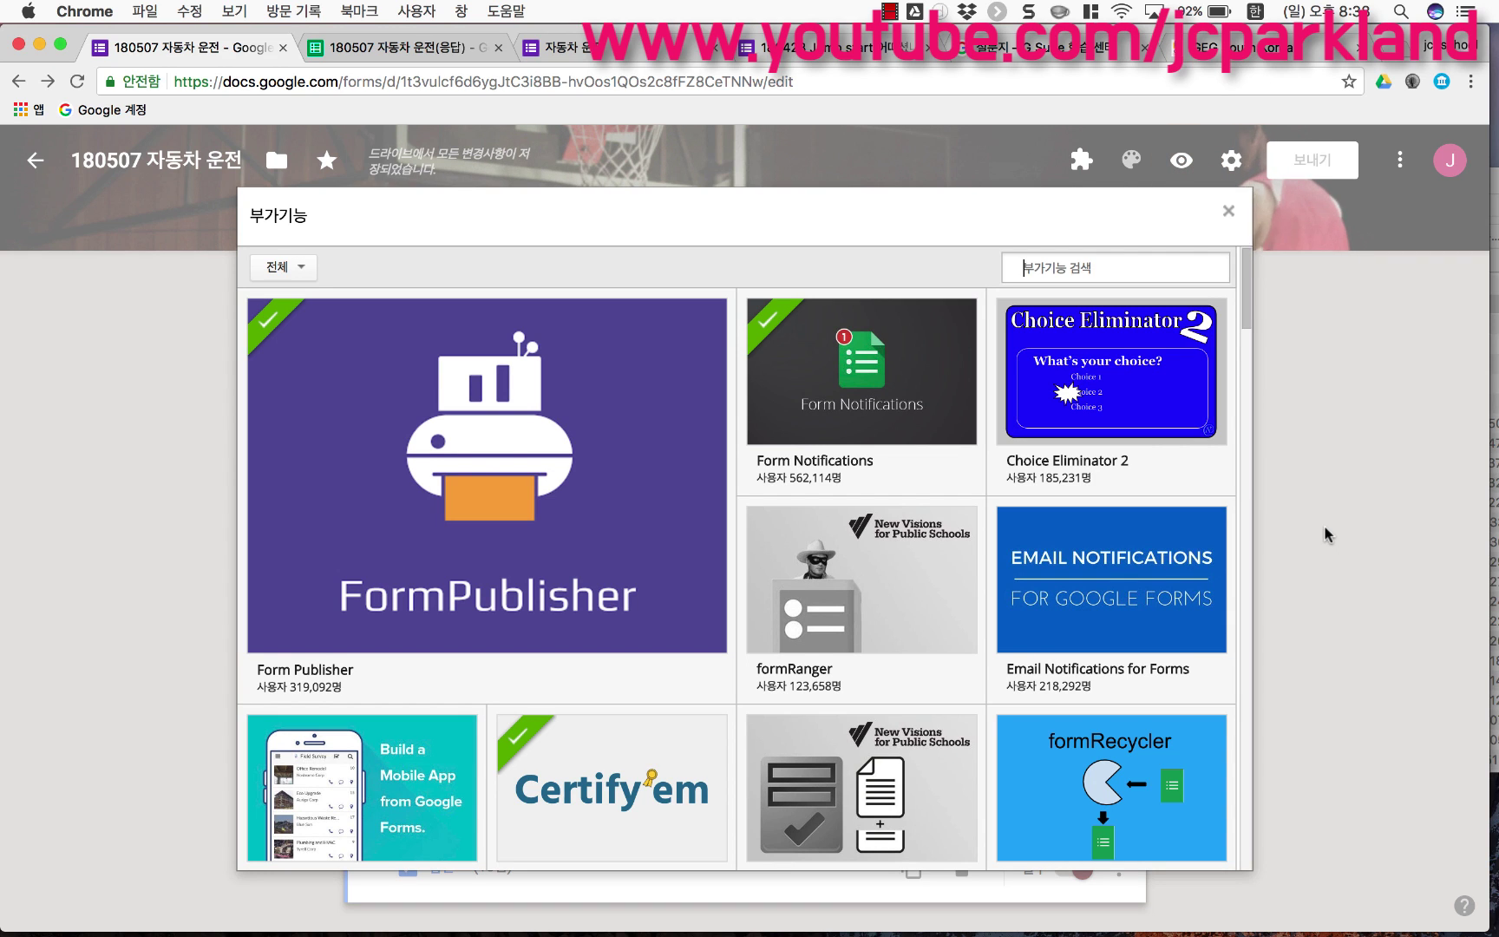
pyautogui.moveTo(889, 418)
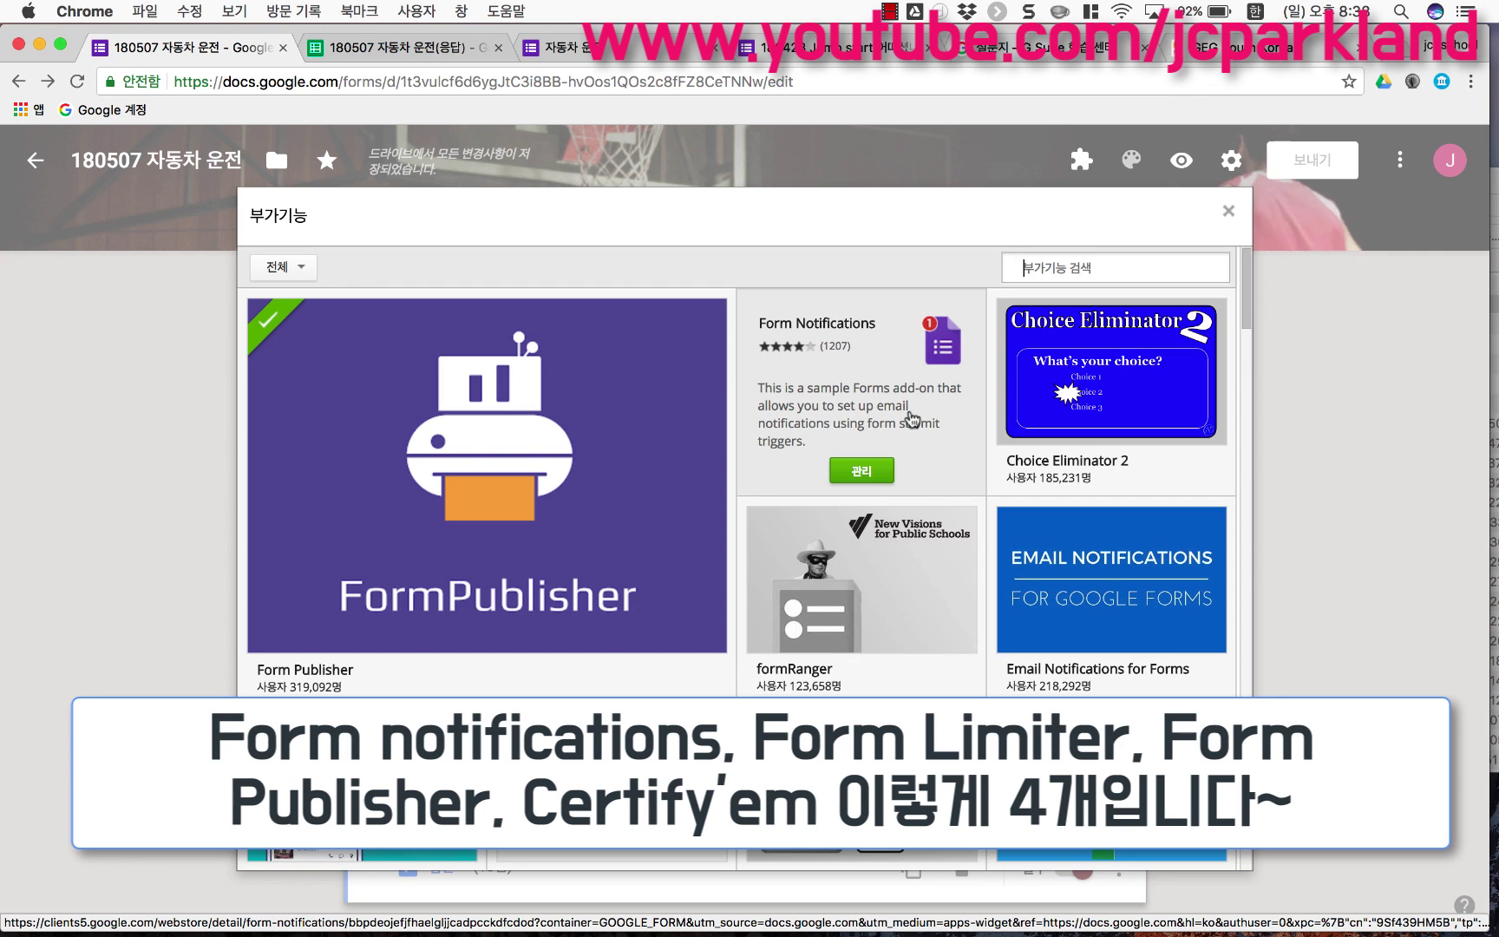
pyautogui.scroll(-3, 910, 419)
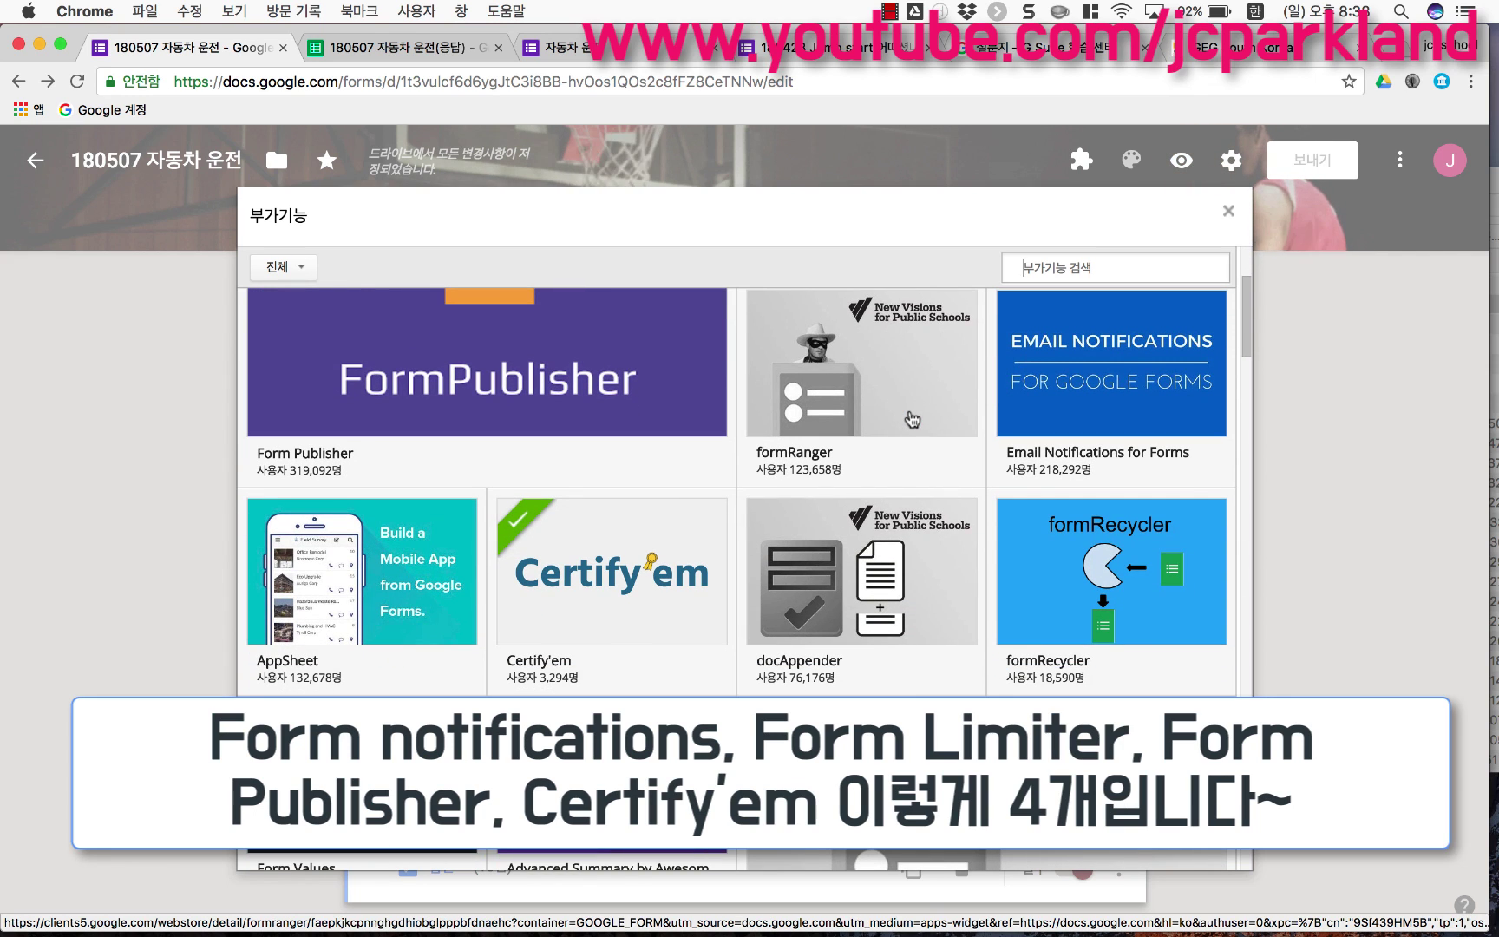
pyautogui.moveTo(669, 356)
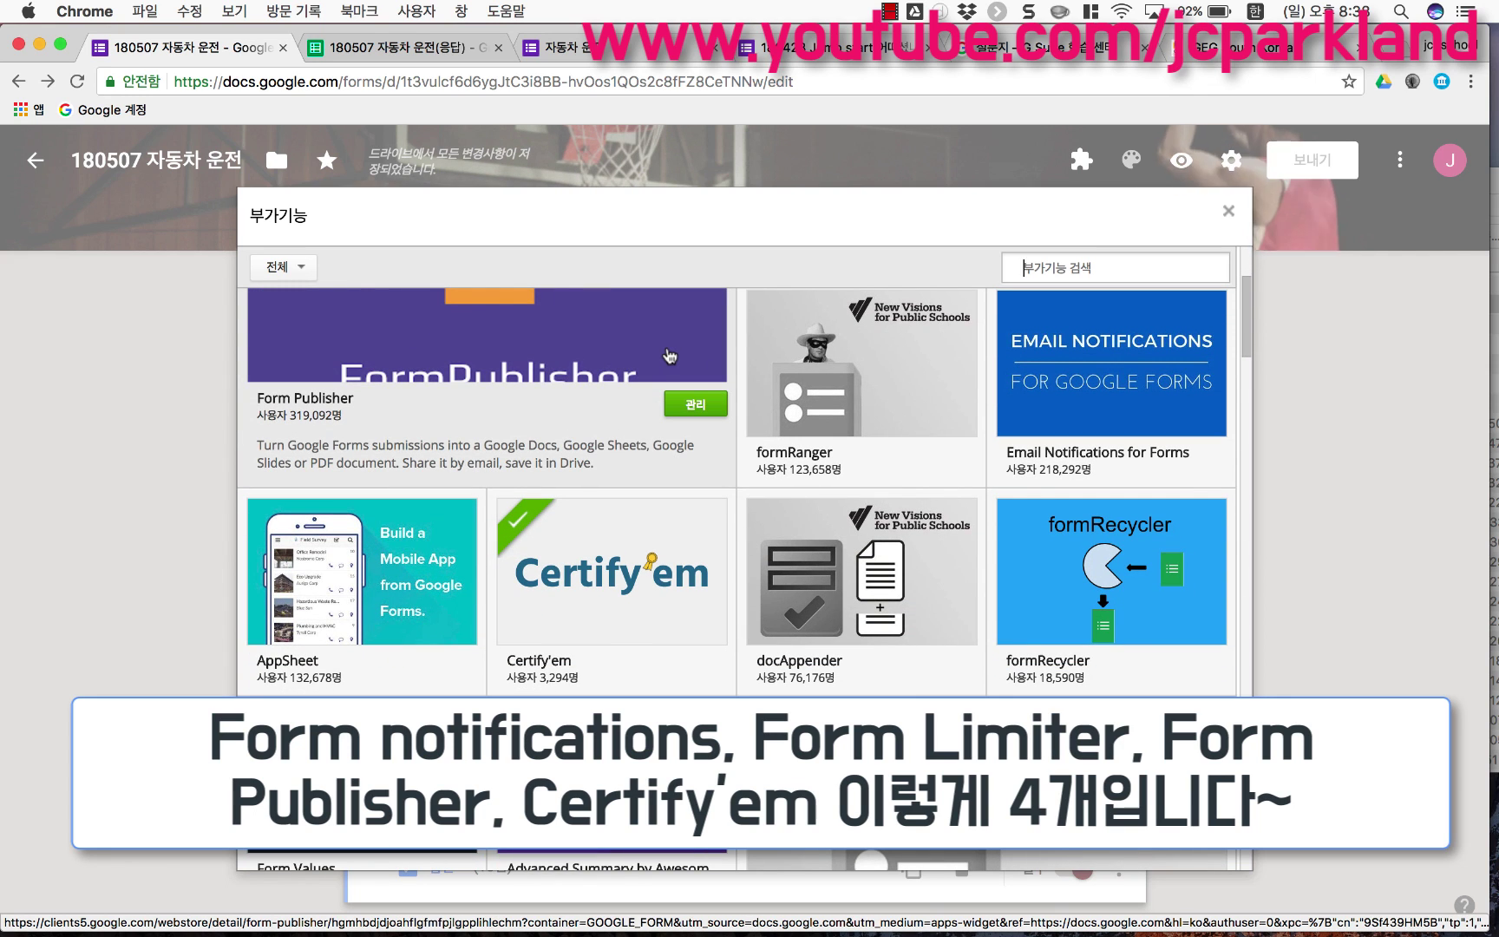
pyautogui.moveTo(634, 584)
pyautogui.scroll(-1, 634, 583)
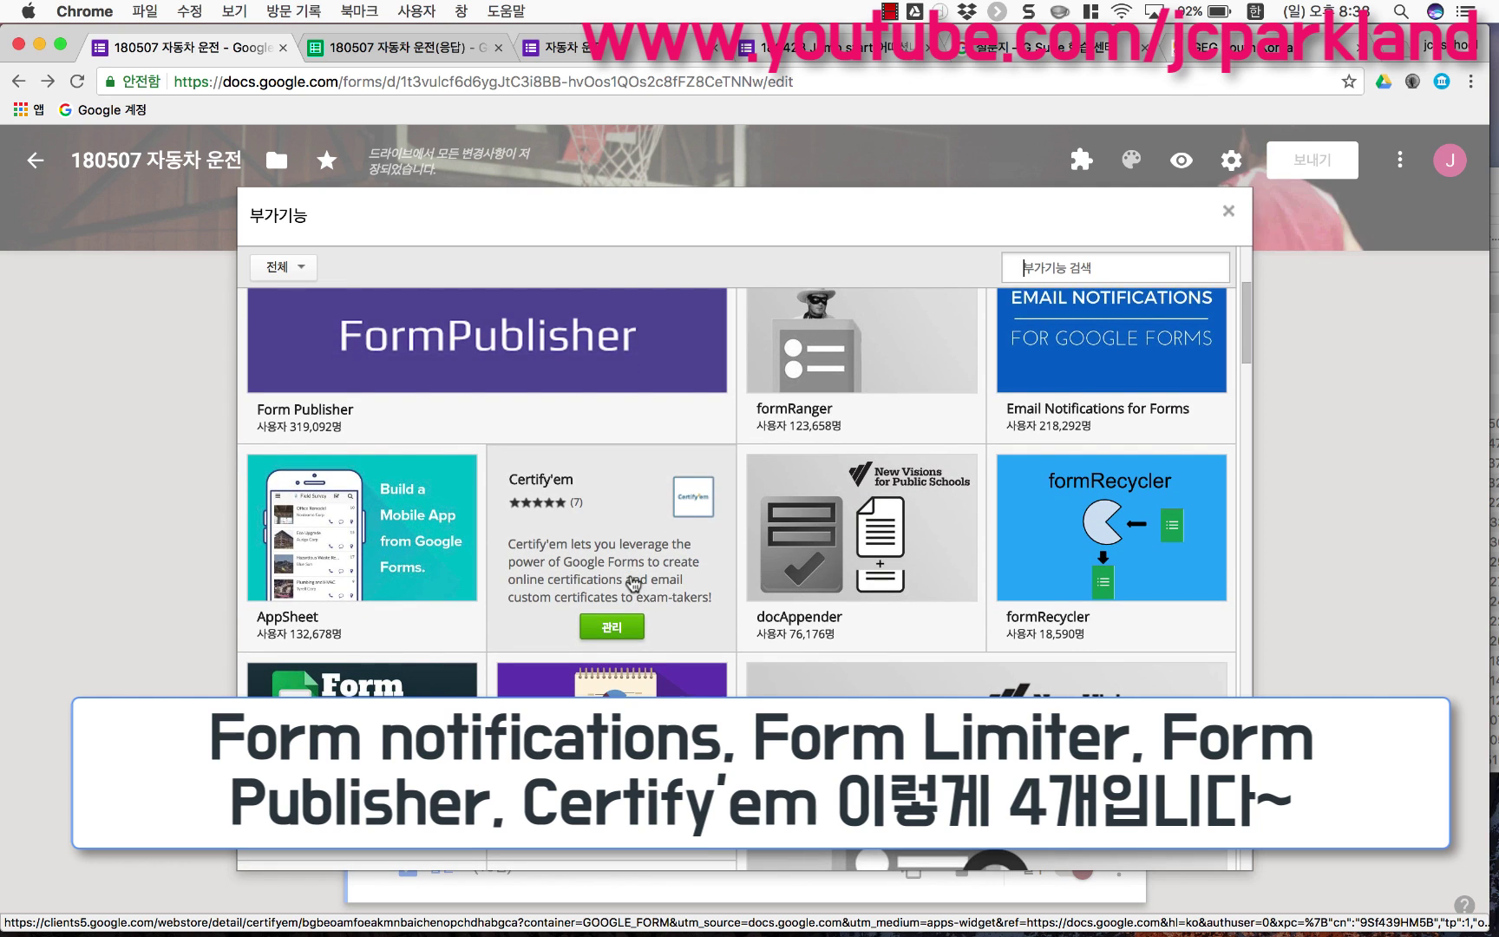
pyautogui.scroll(-8, 634, 584)
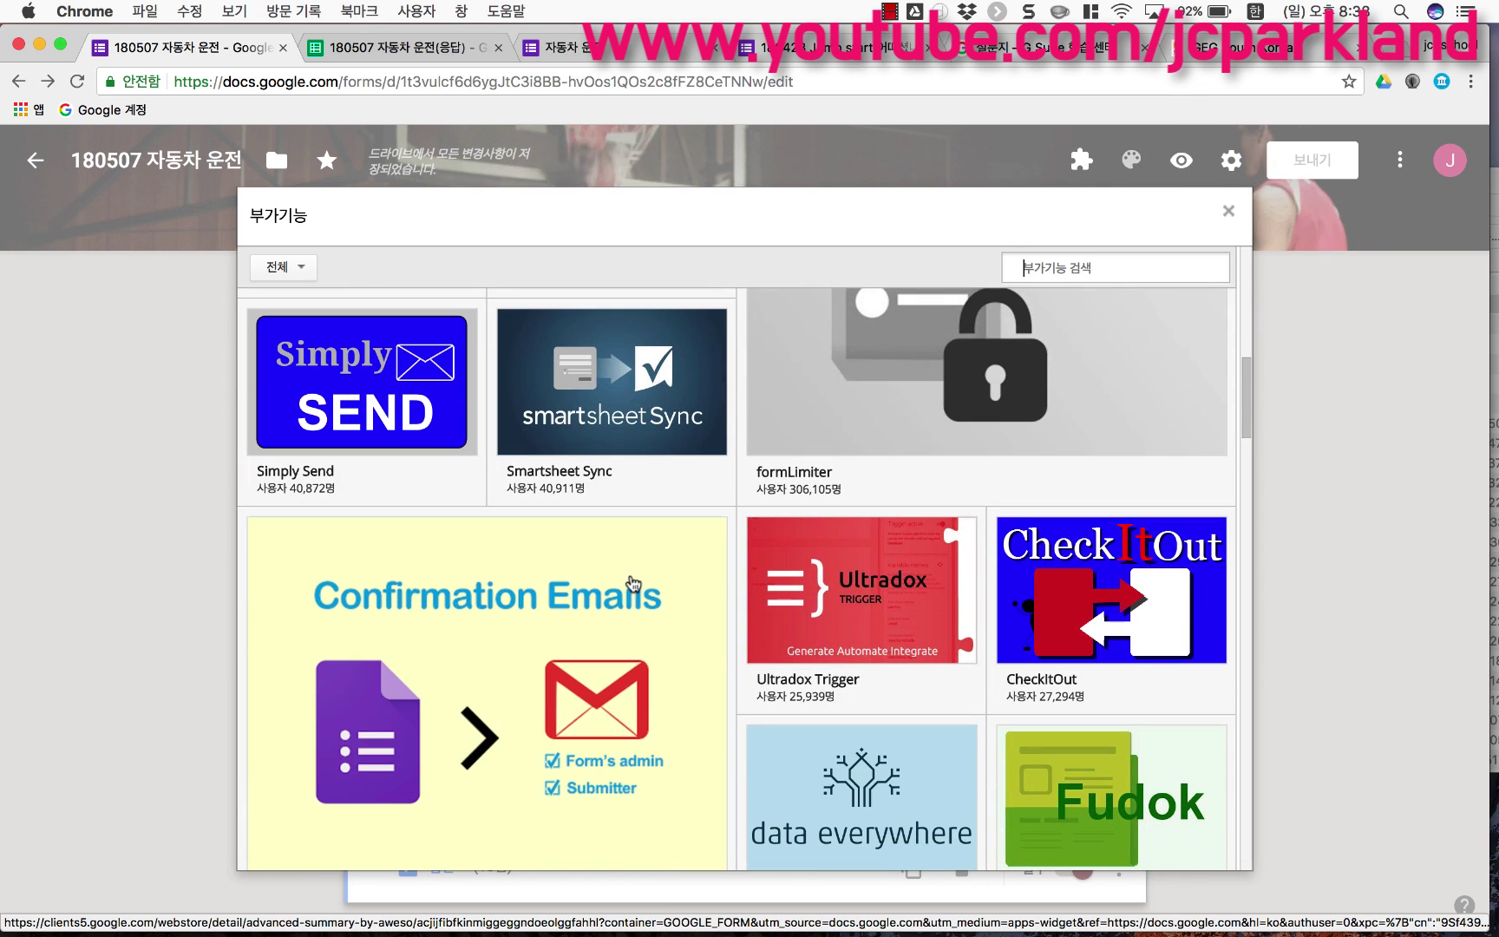
pyautogui.moveTo(843, 432)
pyautogui.scroll(3, 845, 433)
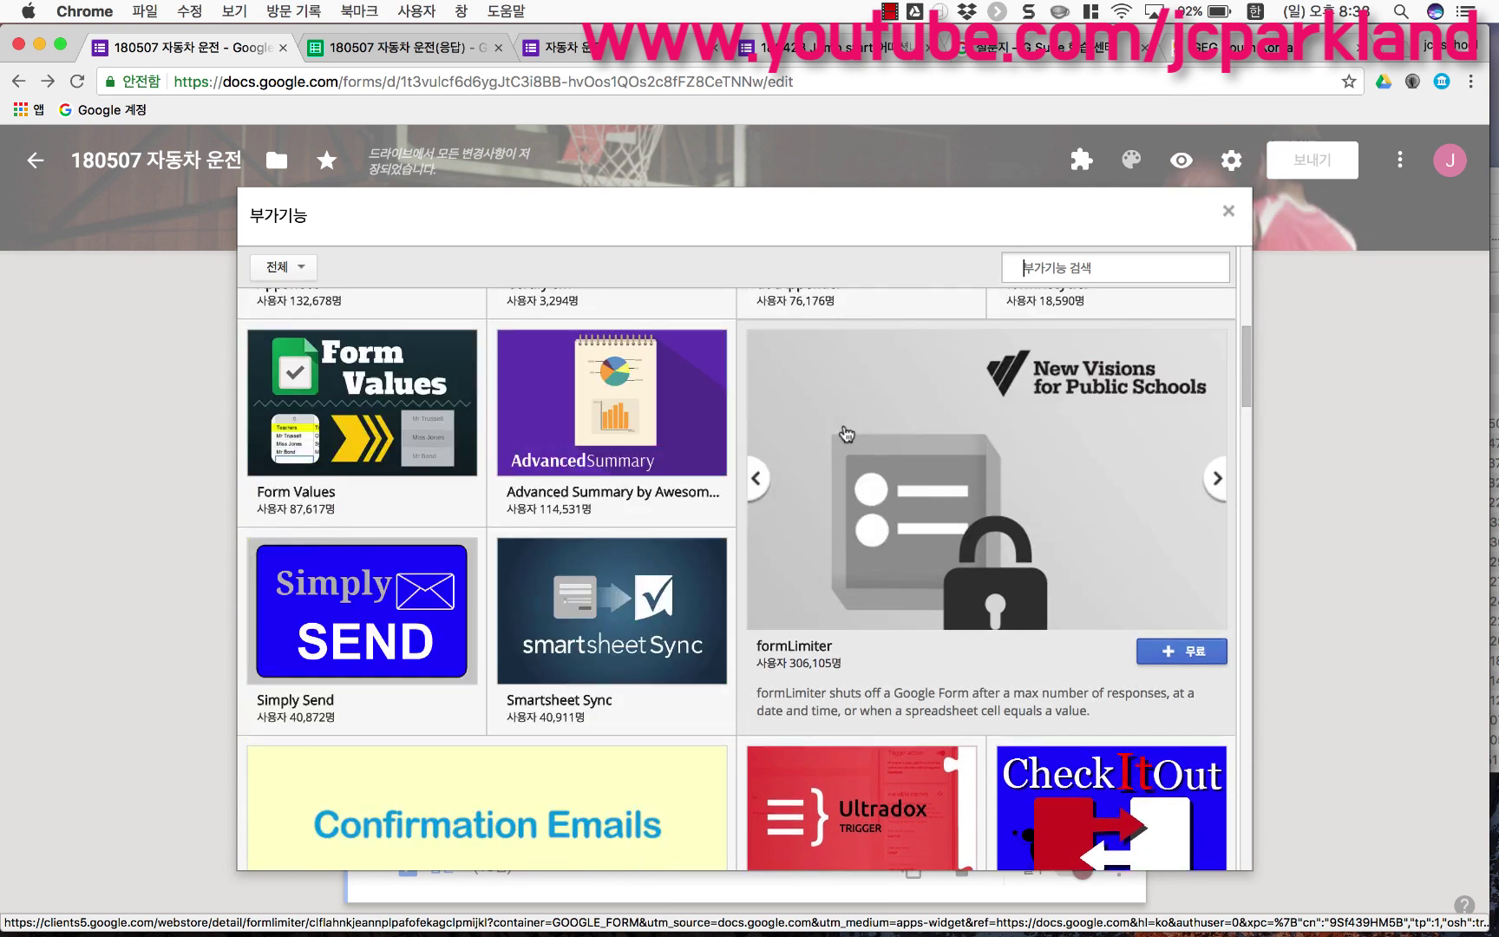
pyautogui.scroll(5, 846, 434)
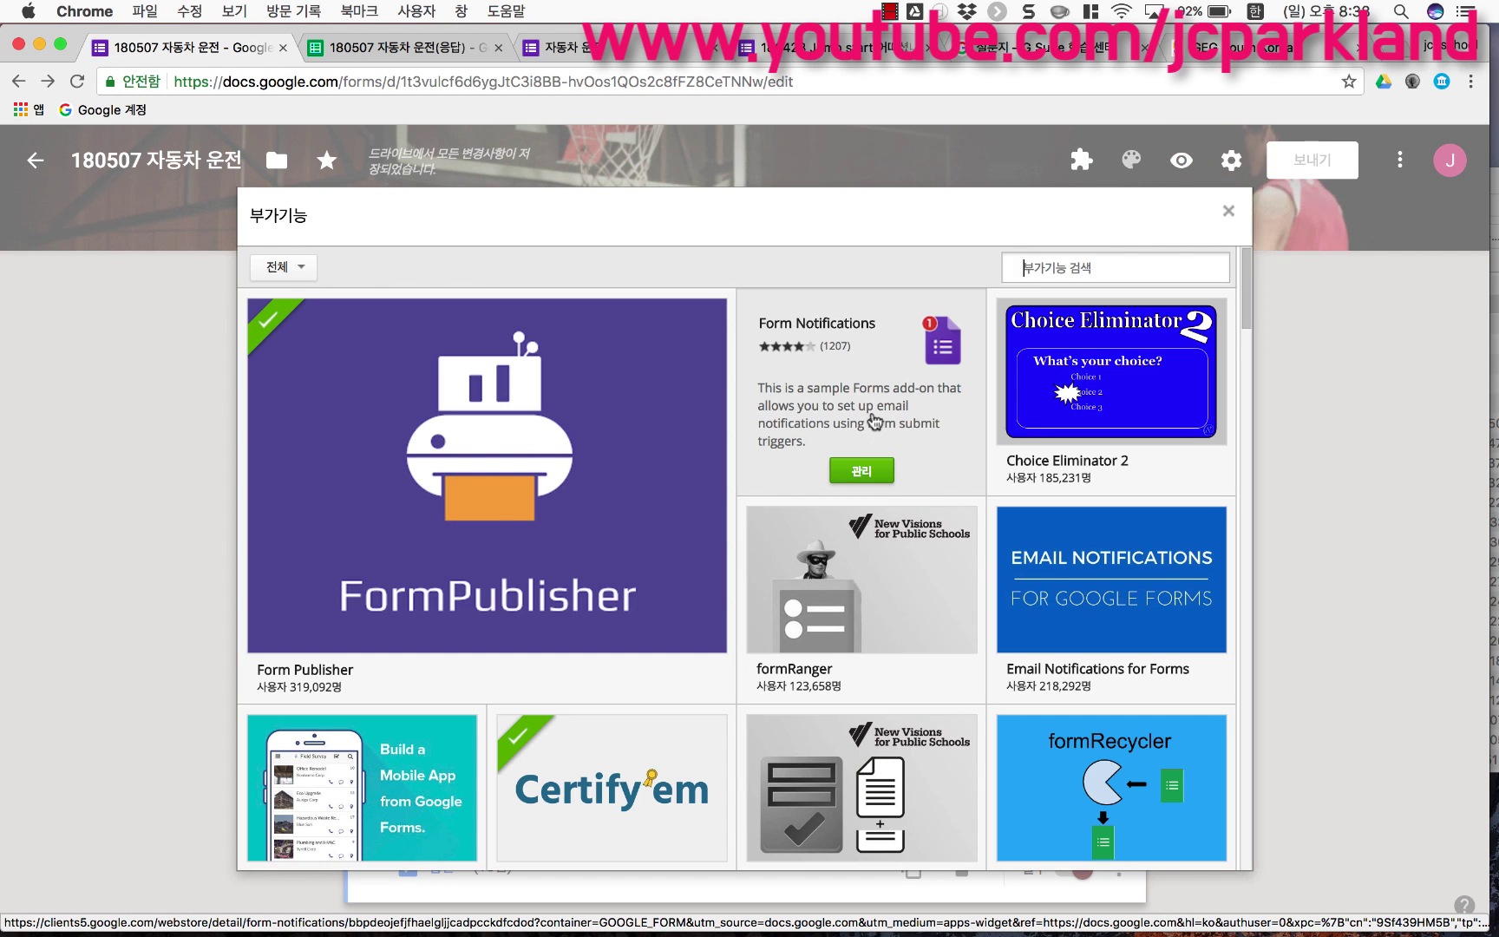
pyautogui.scroll(-6, 876, 460)
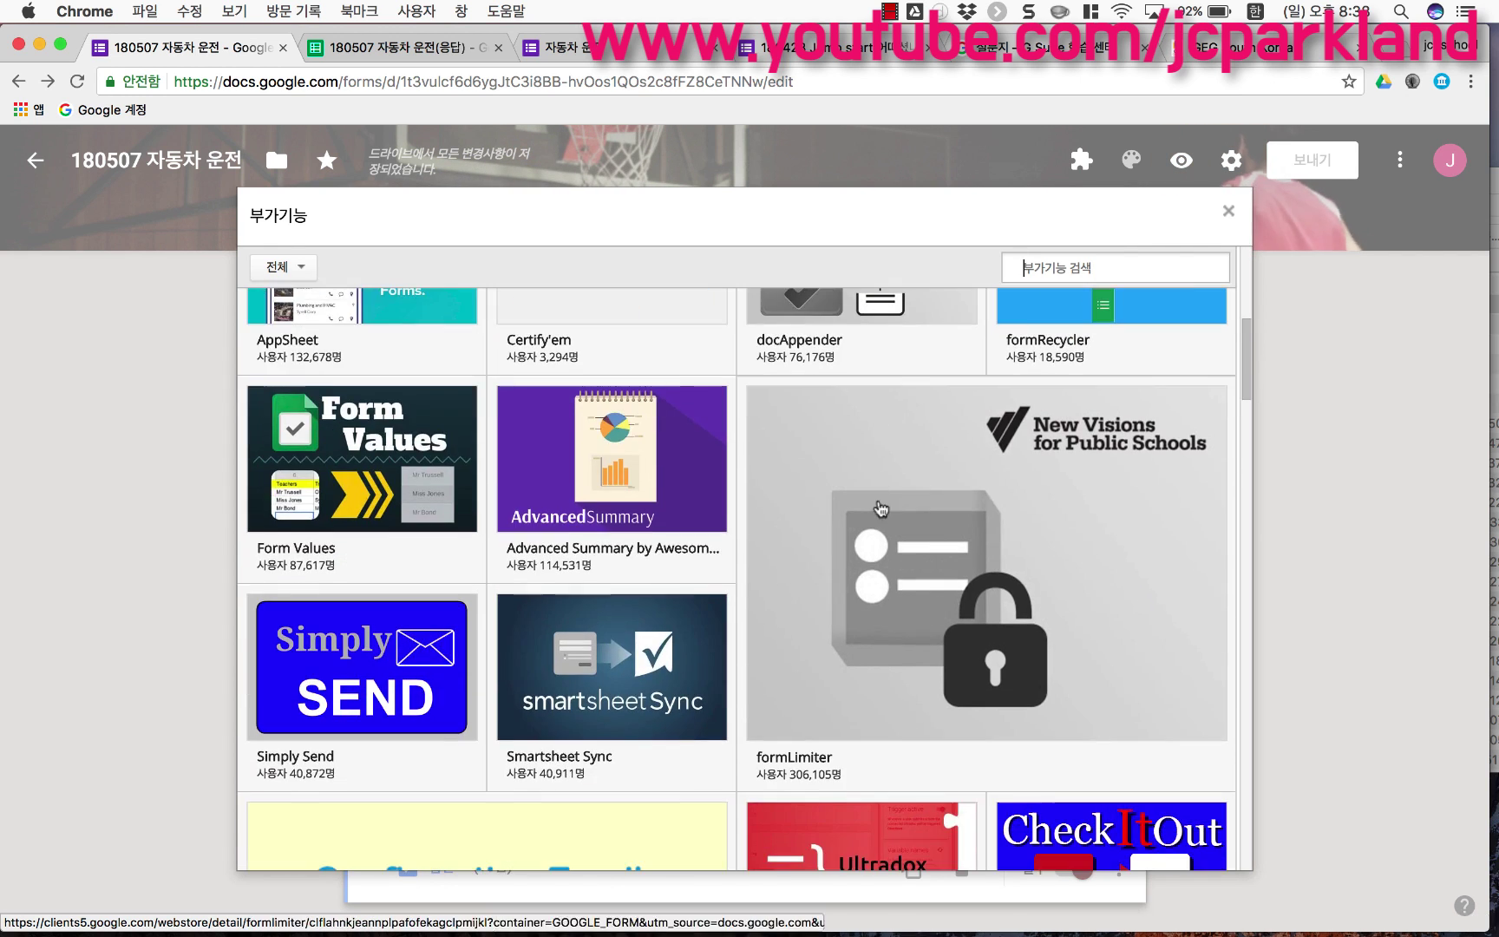
pyautogui.moveTo(902, 657)
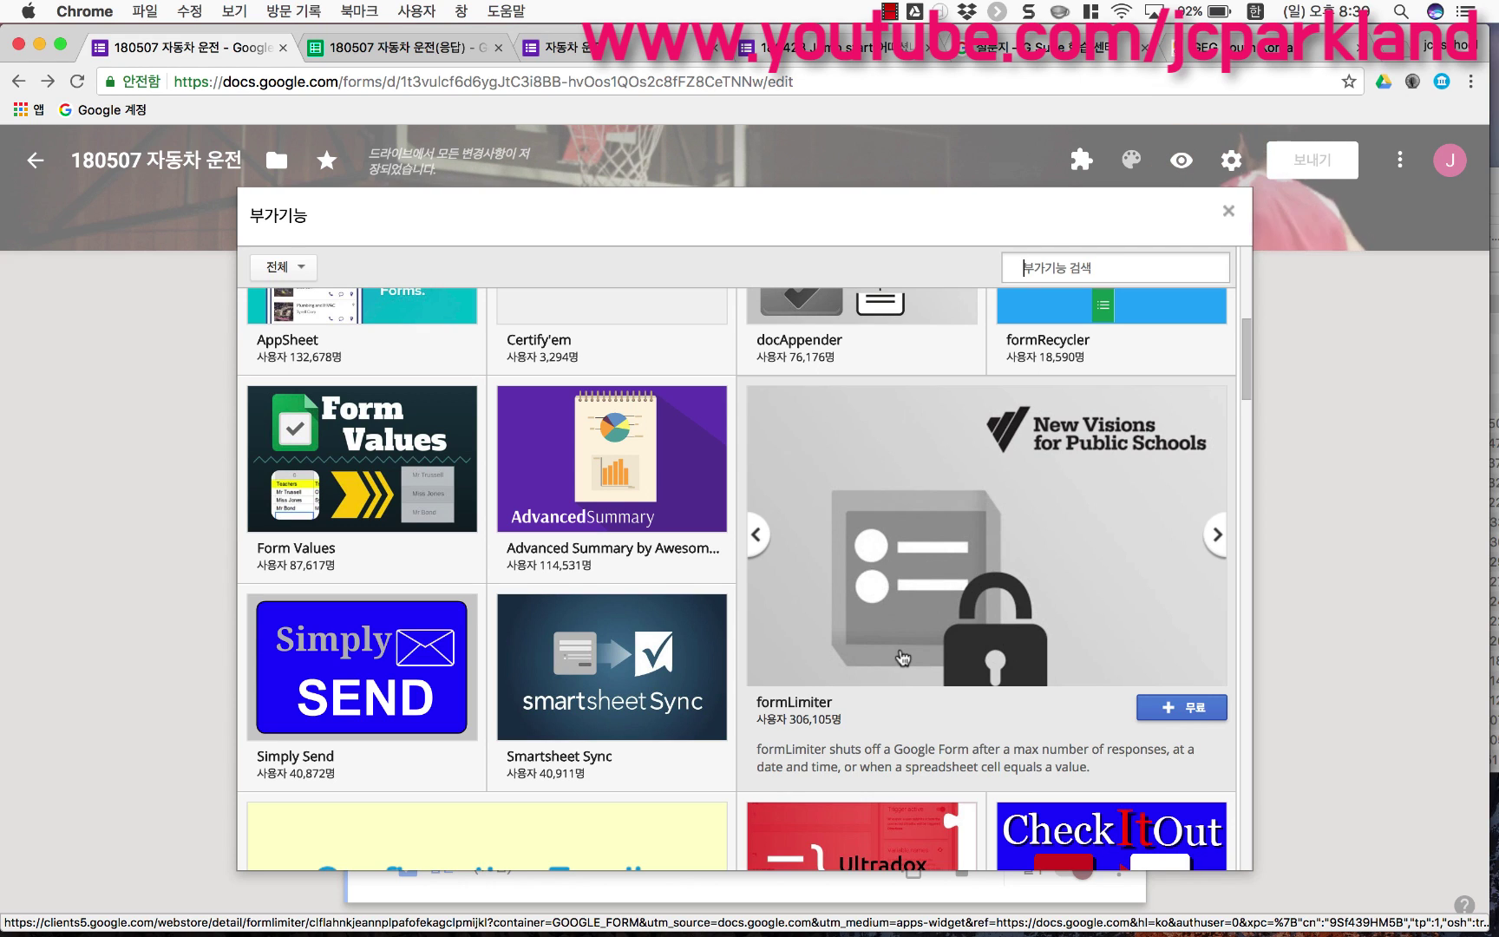
pyautogui.scroll(1, 903, 658)
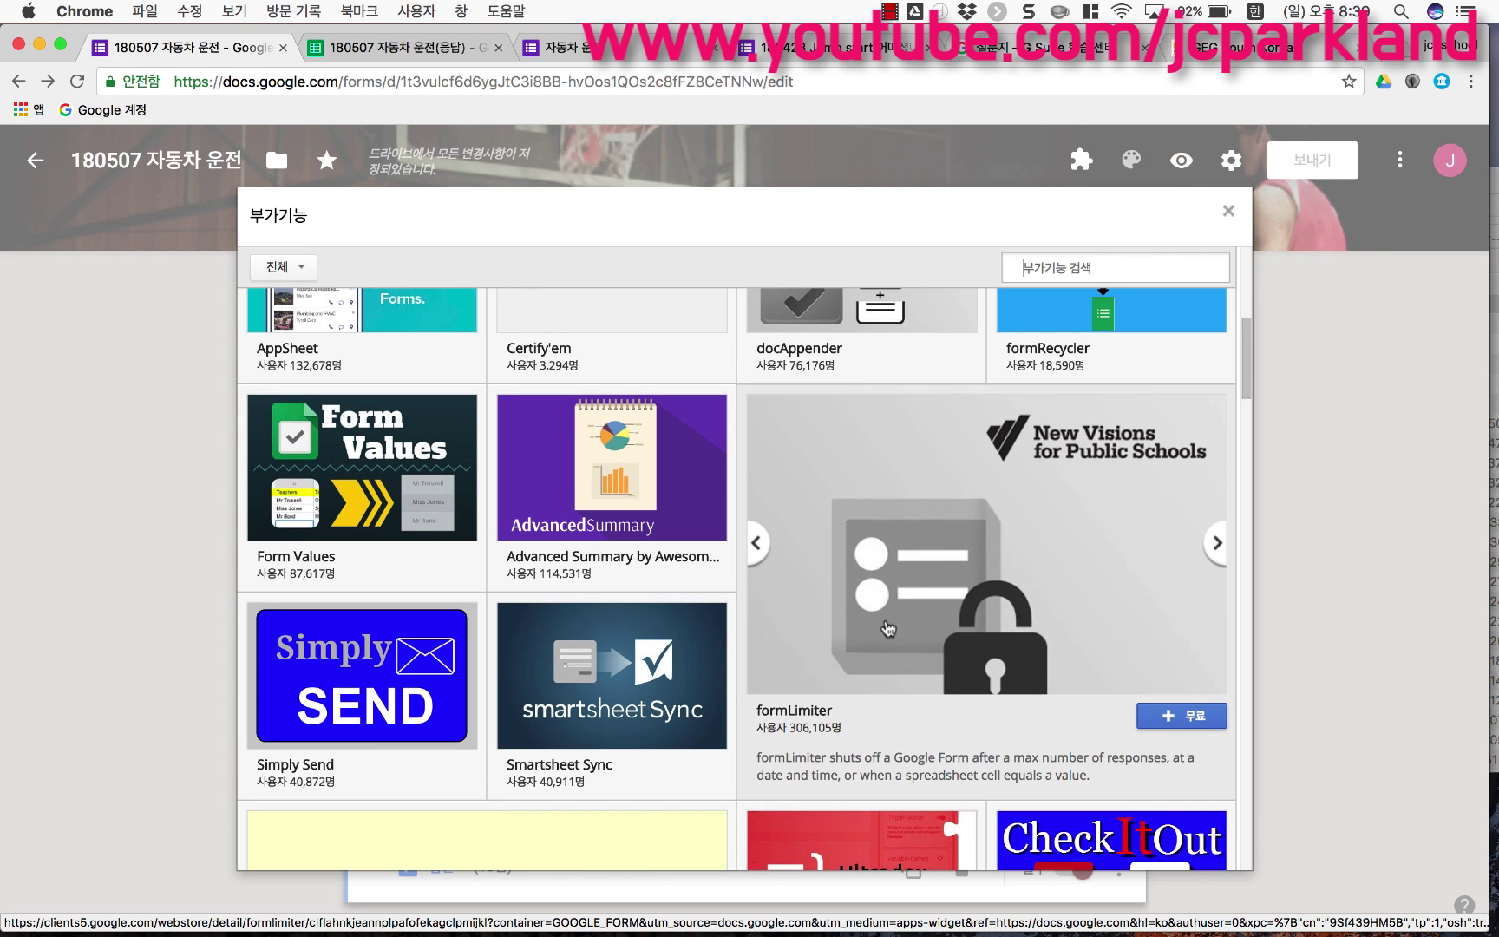
pyautogui.scroll(6, 902, 605)
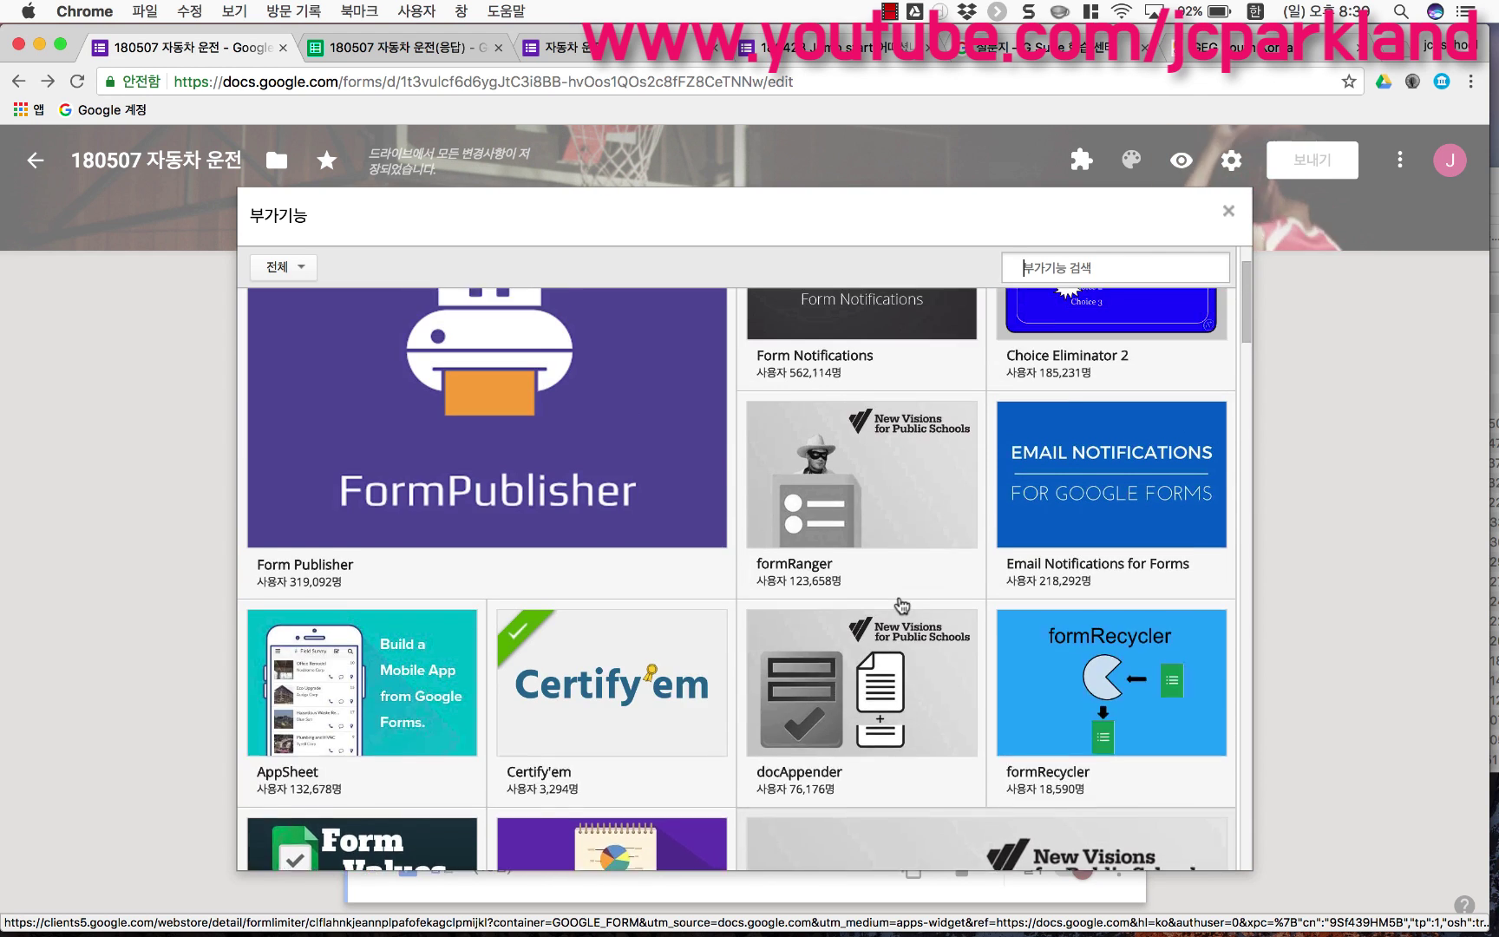
pyautogui.moveTo(464, 569)
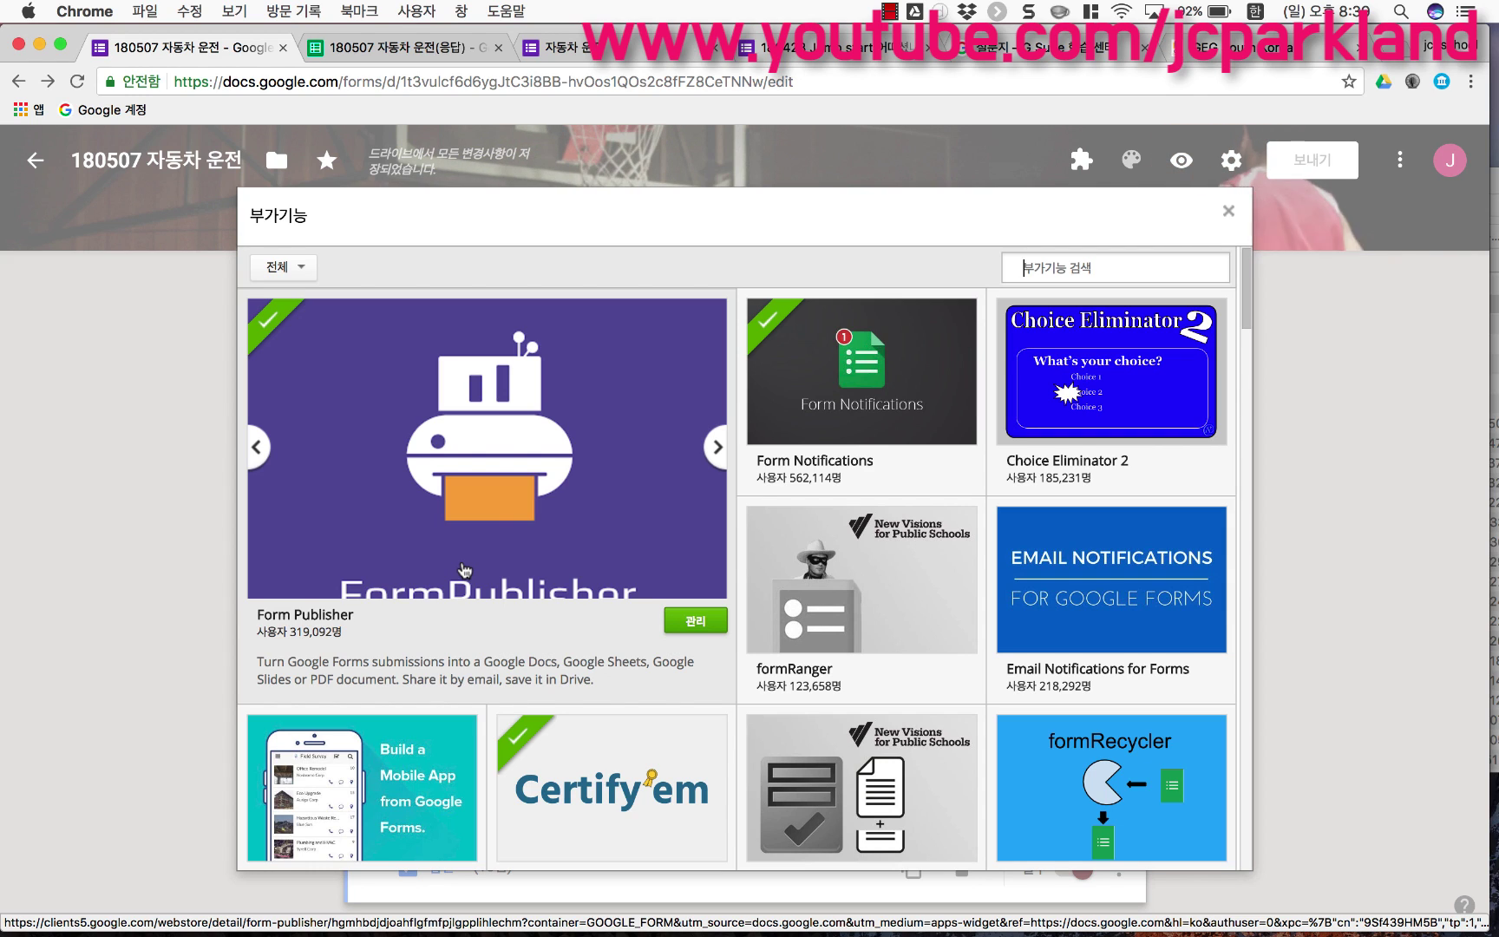
pyautogui.scroll(-5, 464, 570)
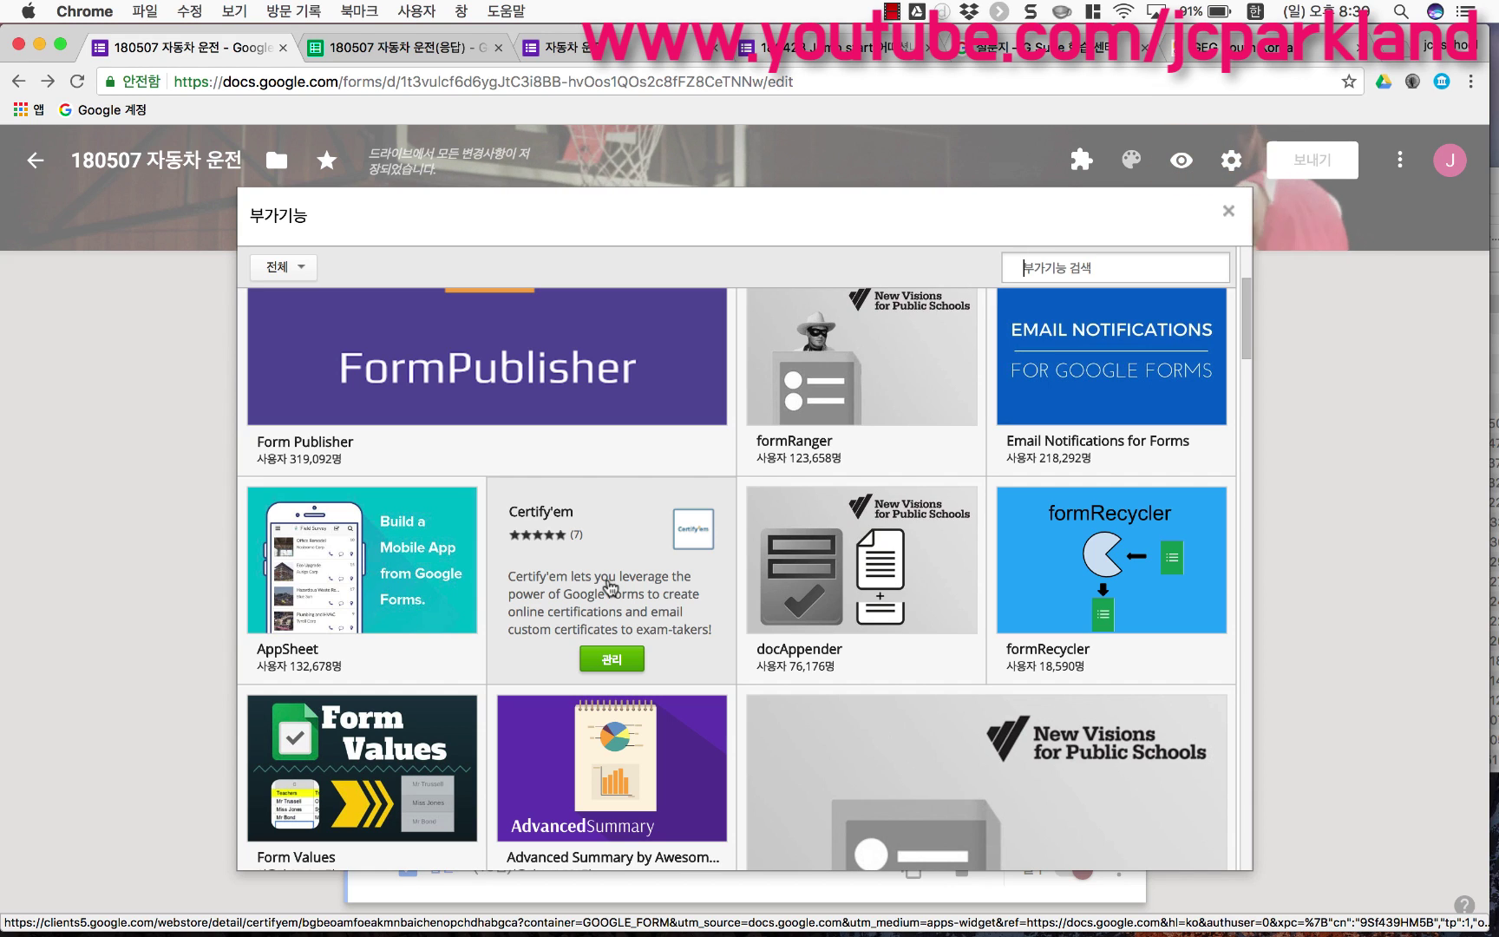
pyautogui.scroll(3, 611, 589)
pyautogui.scroll(-8, 905, 668)
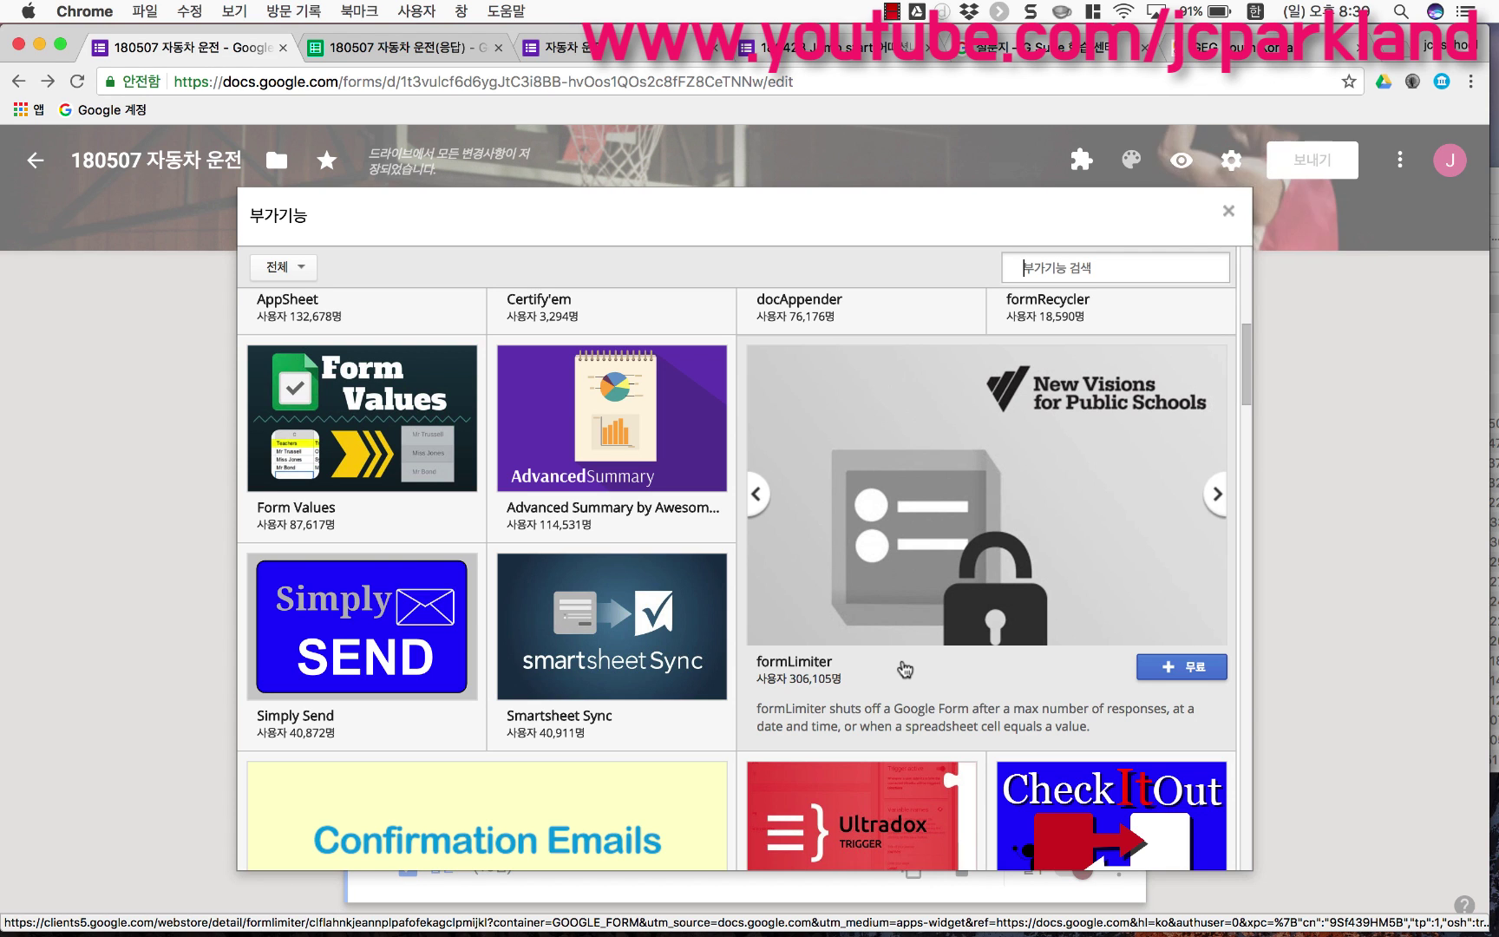
pyautogui.scroll(5, 904, 669)
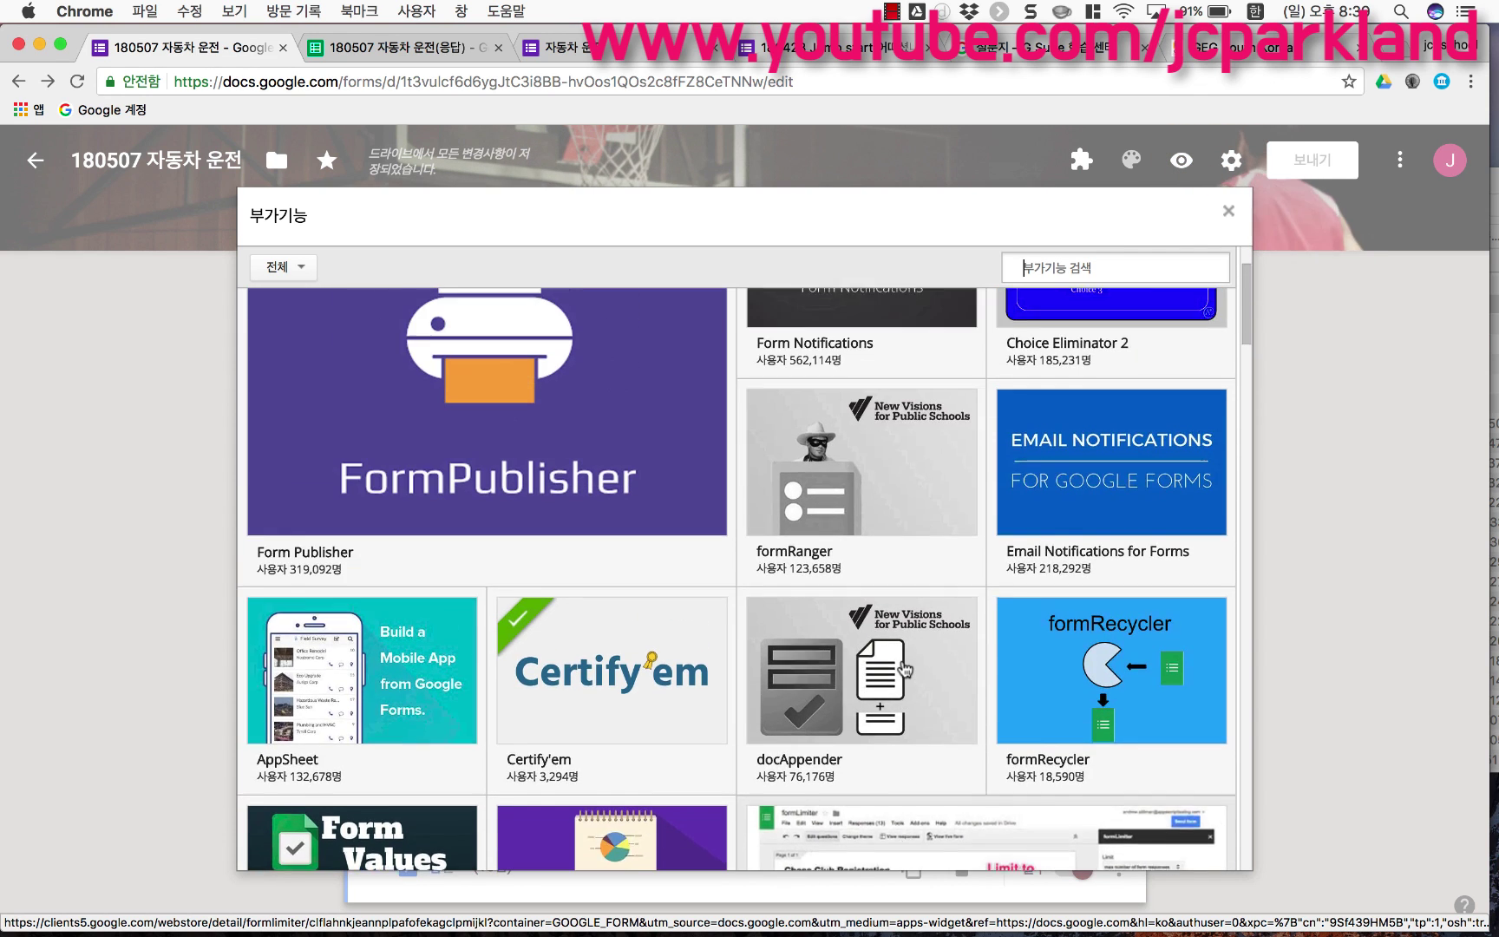
pyautogui.scroll(-2, 585, 545)
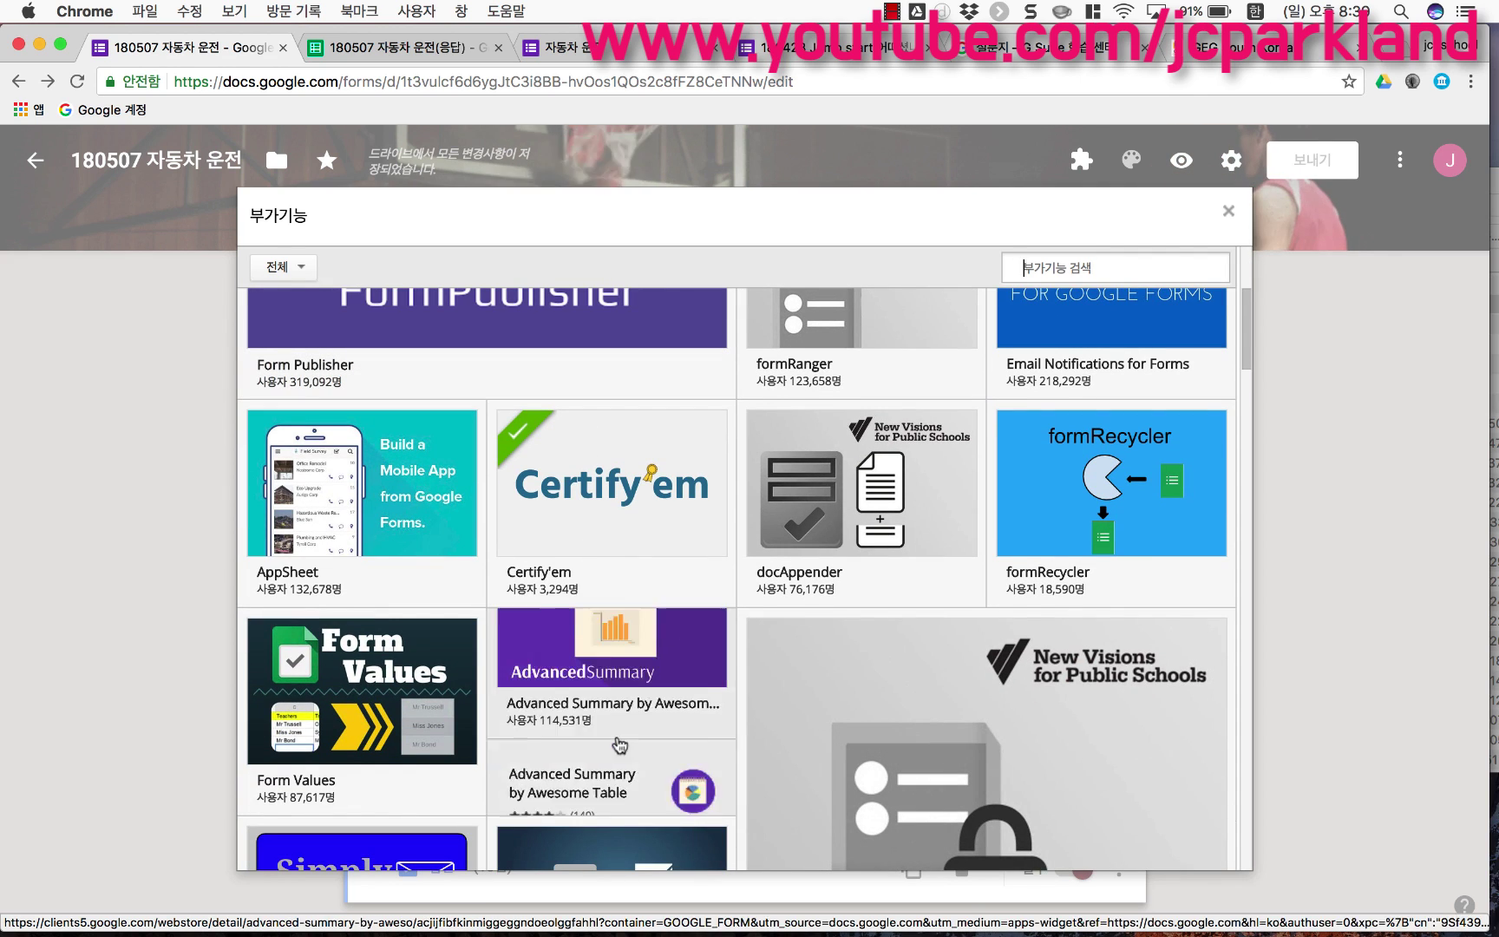
pyautogui.moveTo(633, 553)
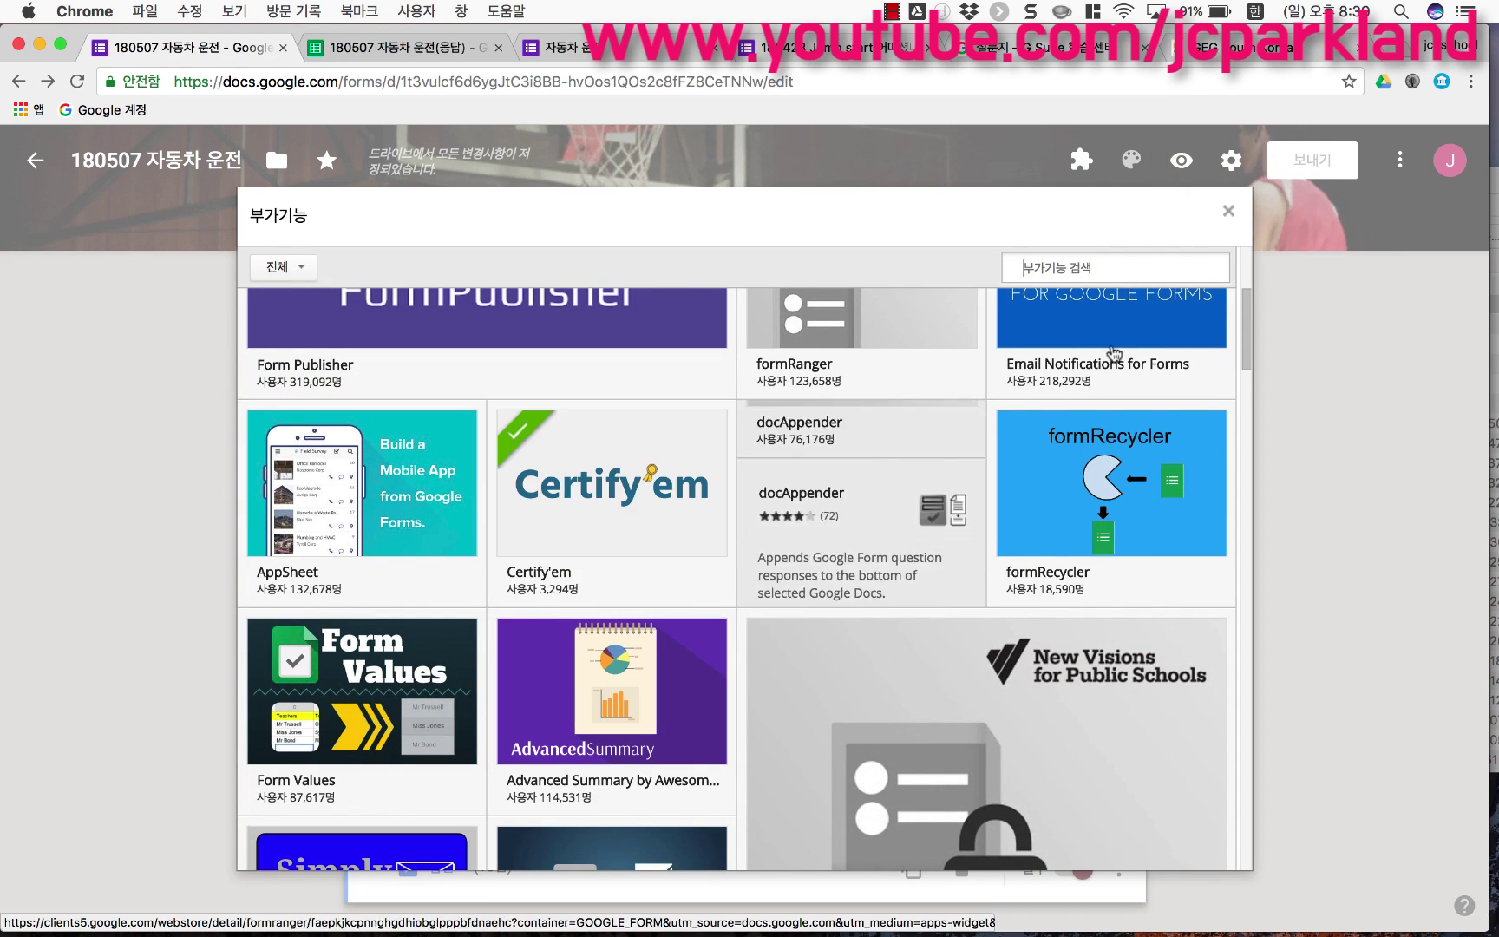
# Step: Close the gallery, check the installed add-ons list, and return to the form's responses page
pyautogui.click(1228, 213)
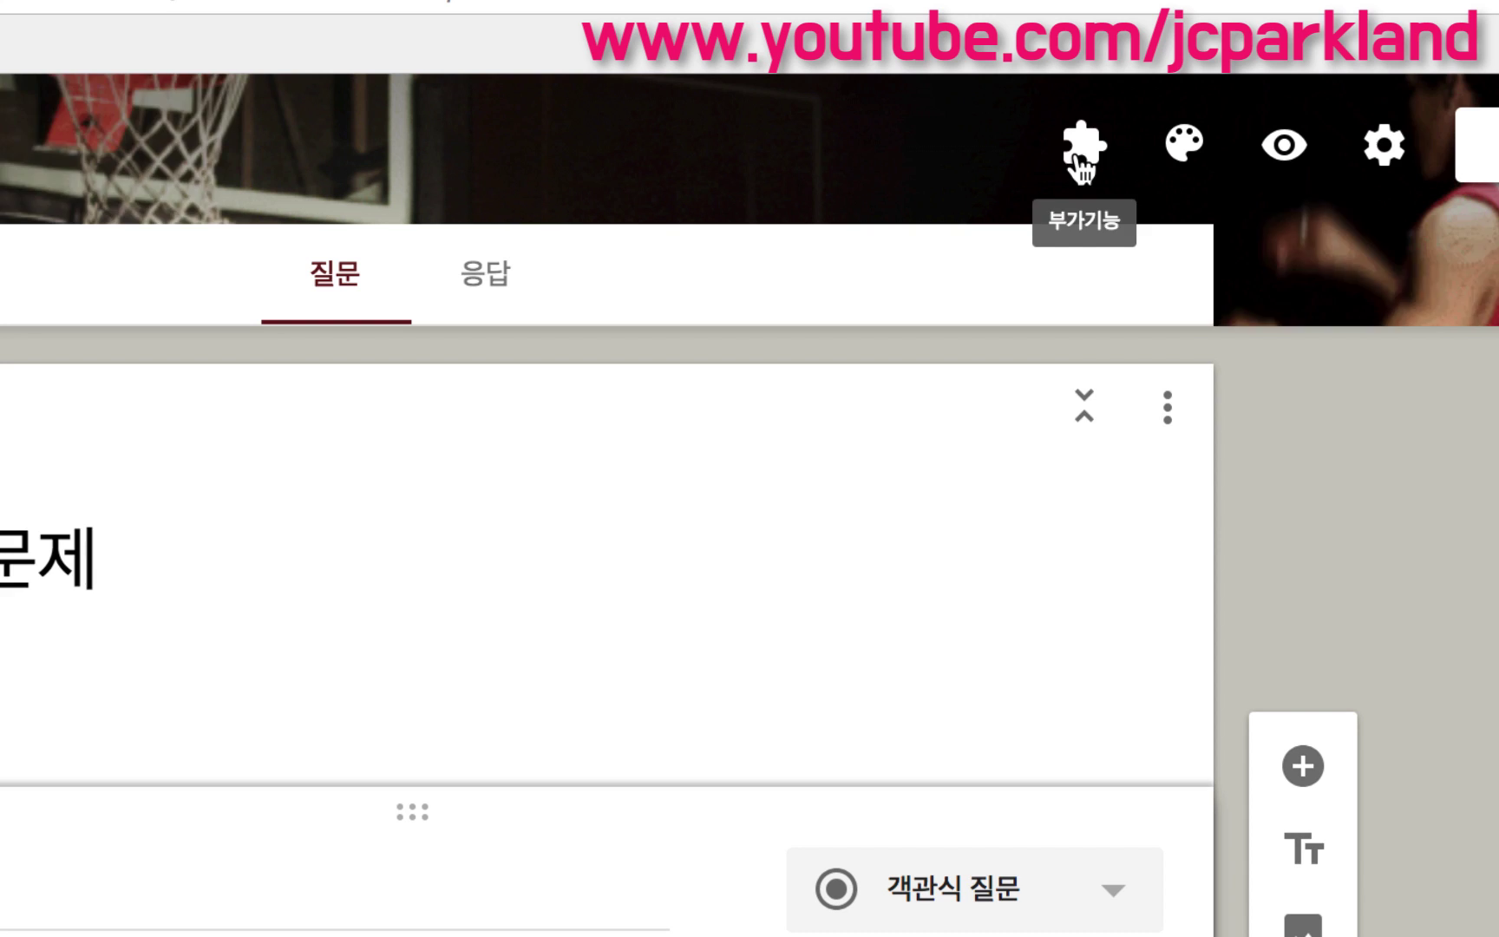
pyautogui.click(1080, 170)
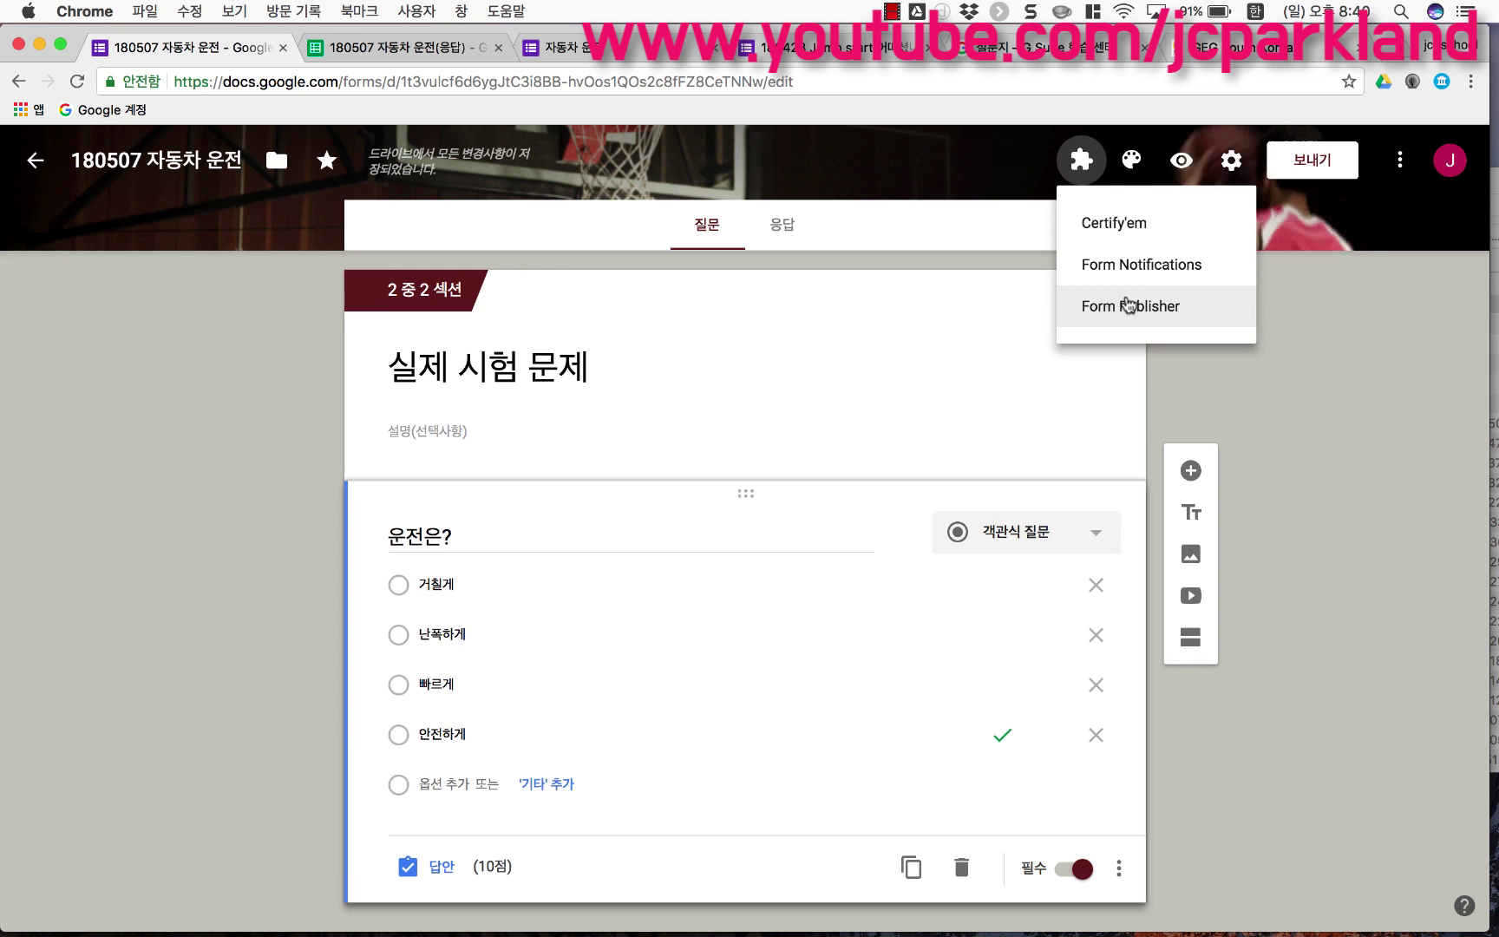
pyautogui.click(1278, 634)
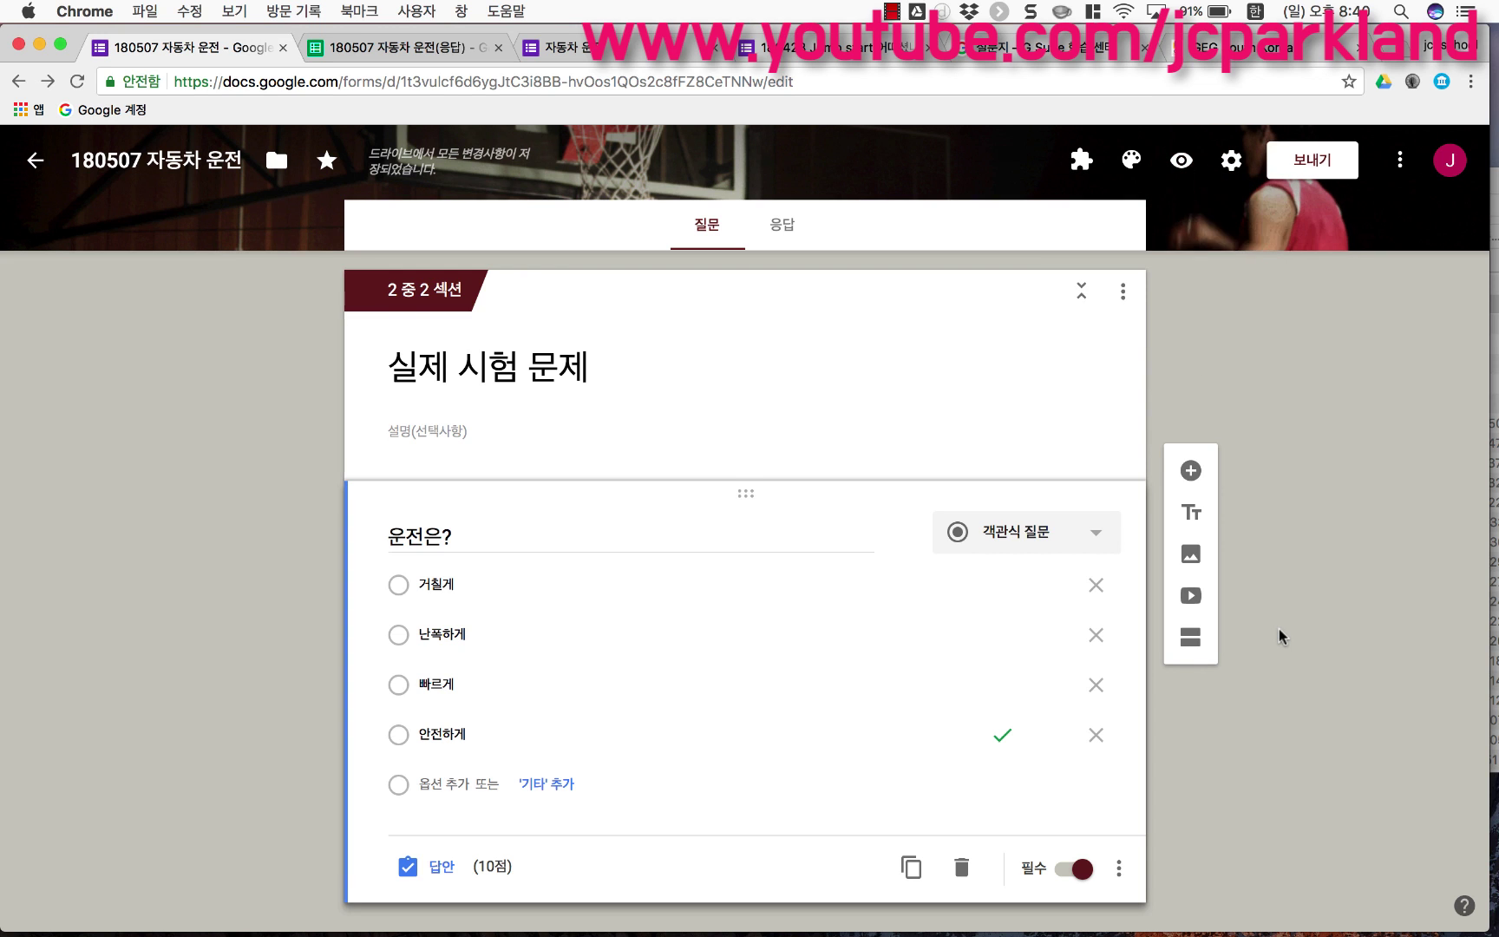
pyautogui.scroll(10, 795, 642)
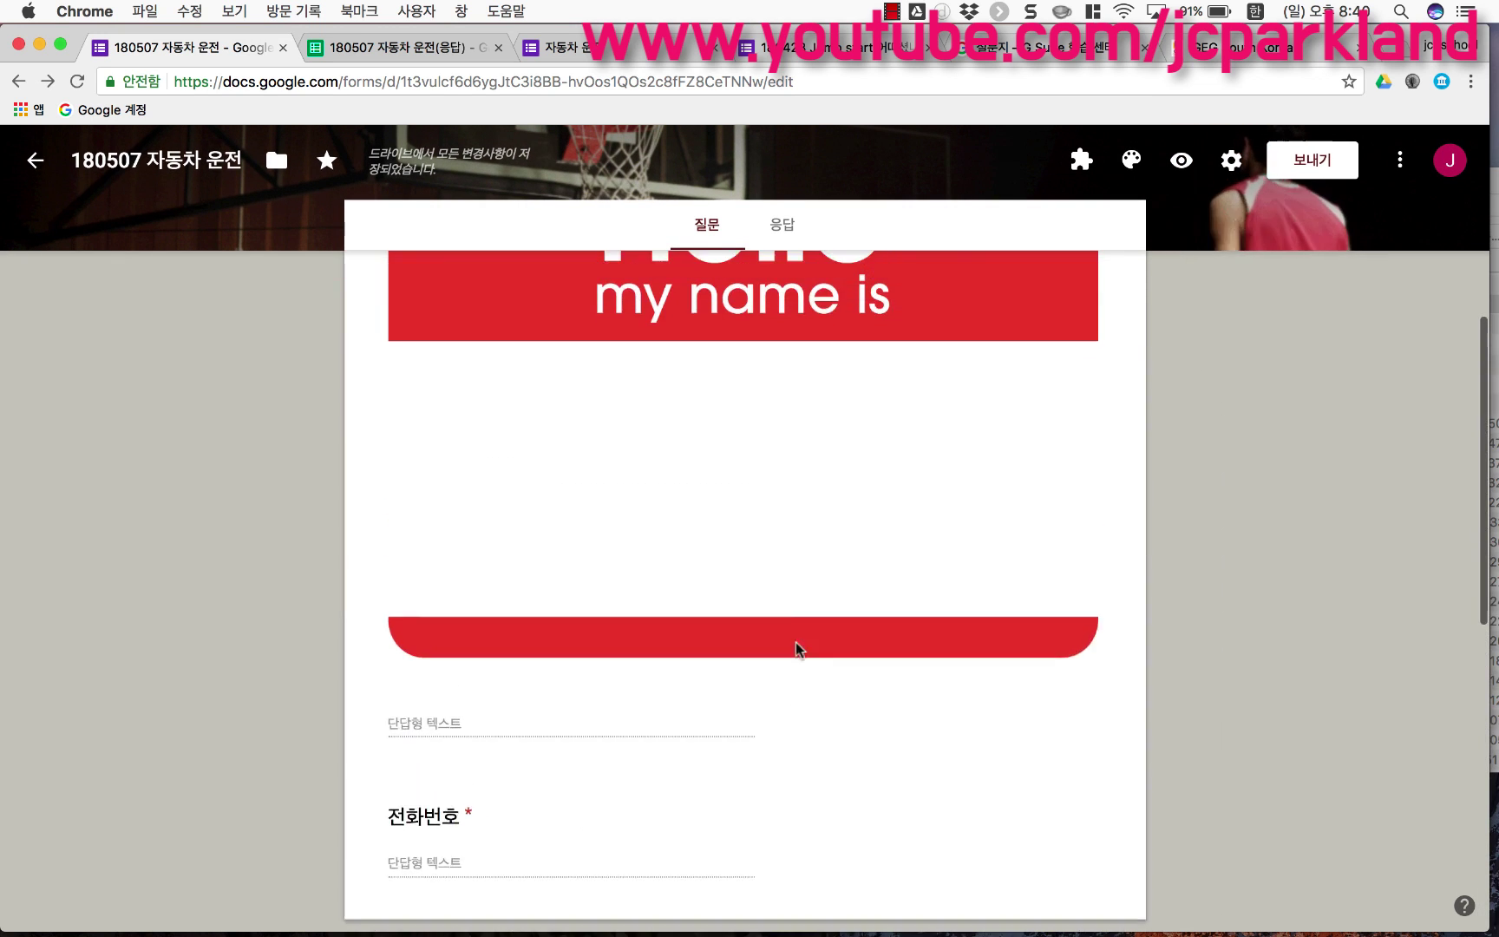
pyautogui.scroll(5, 796, 641)
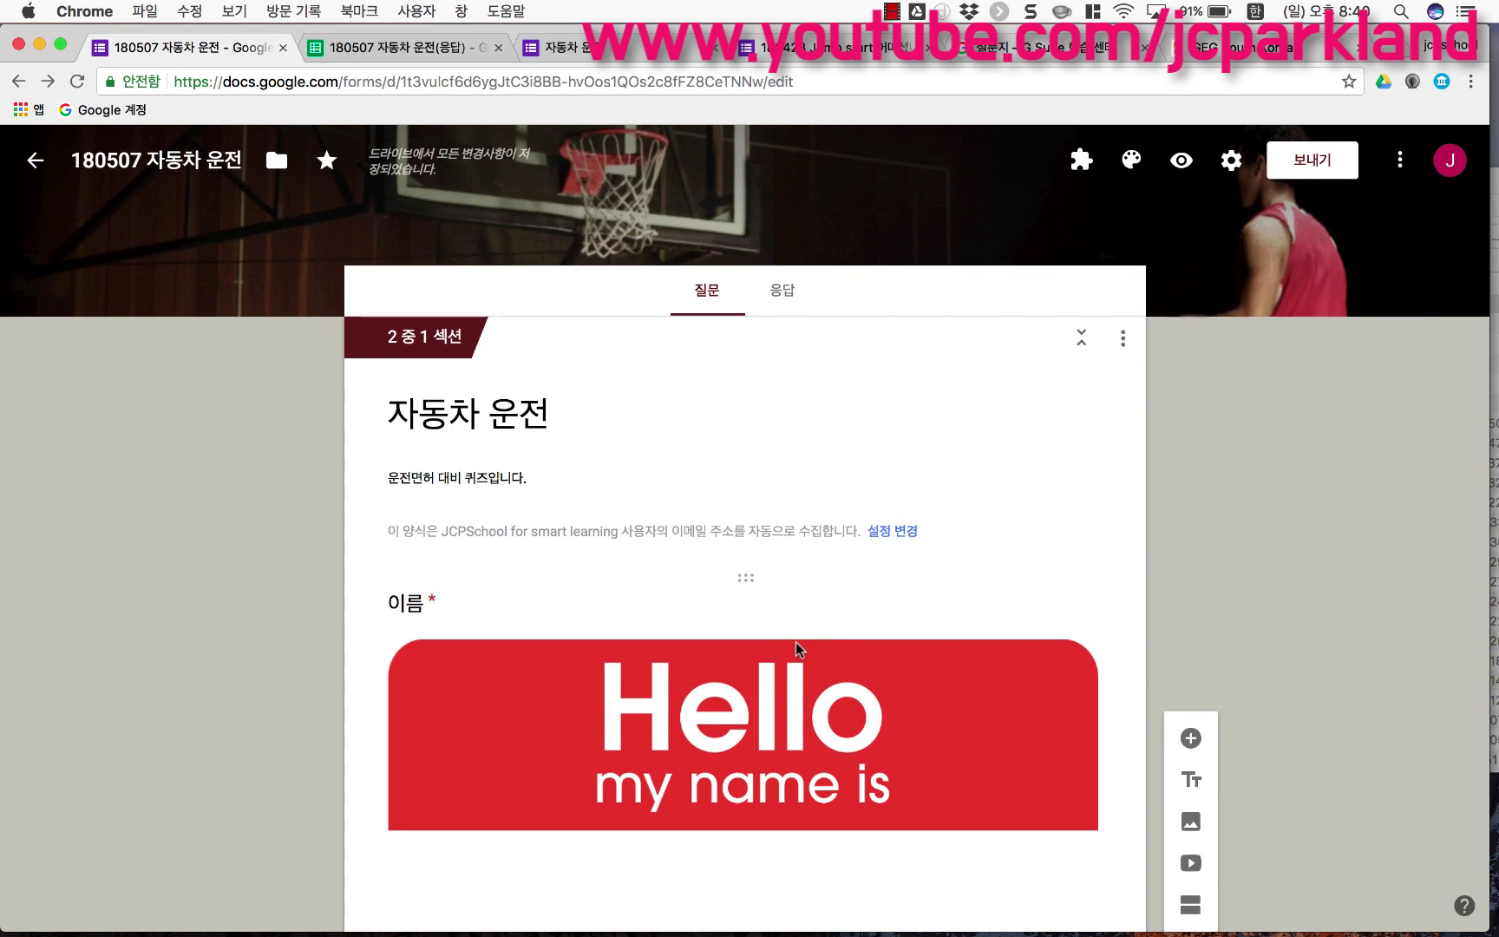
pyautogui.click(781, 292)
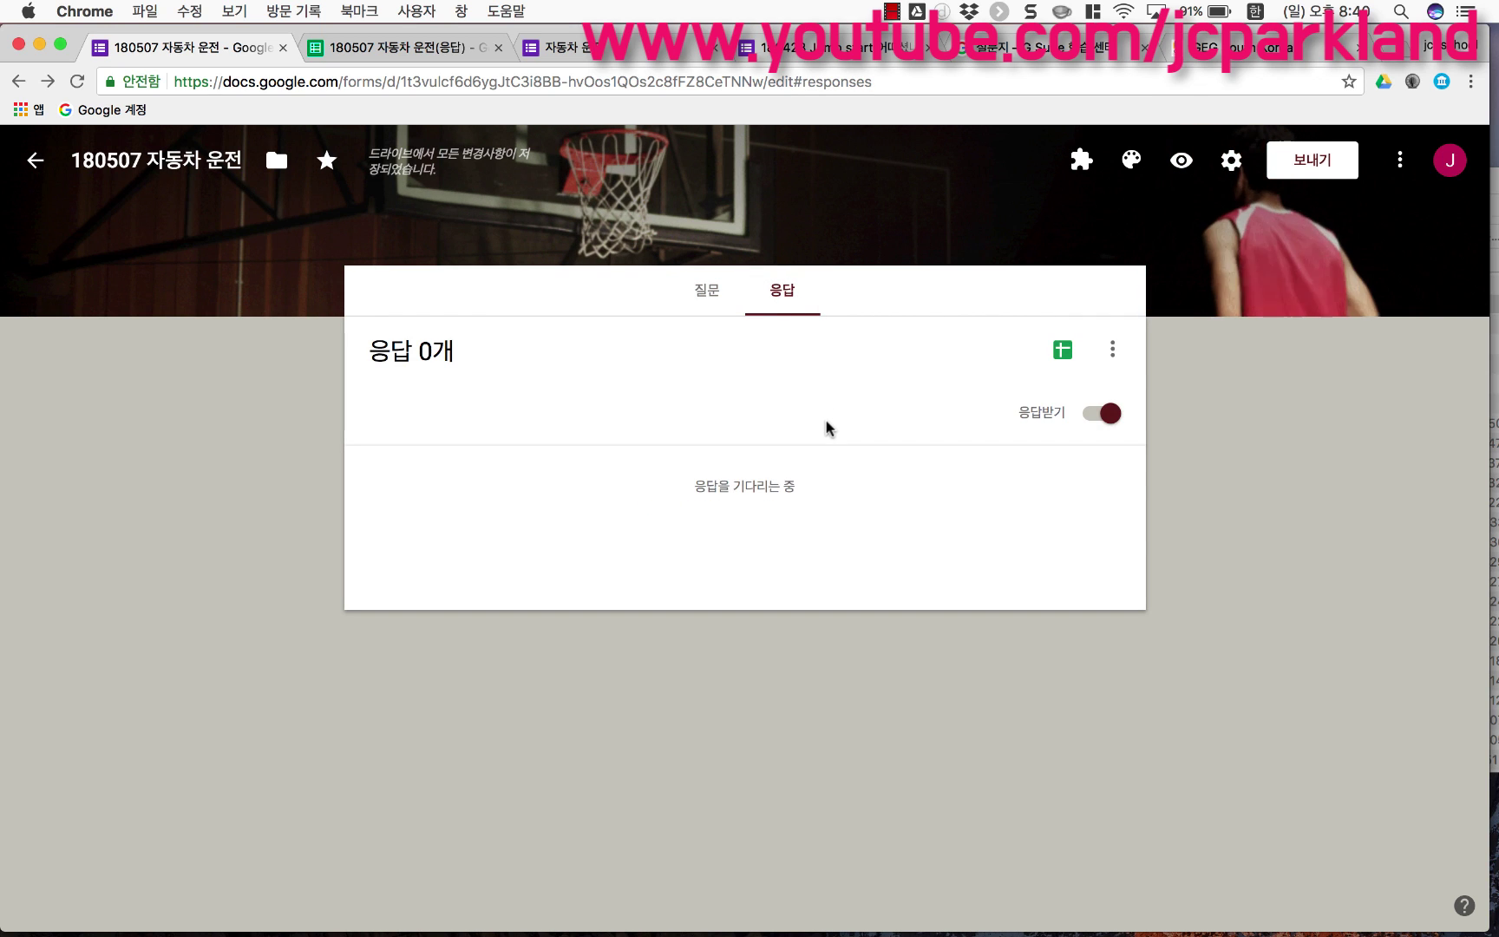
# Step: Turn off 응답받기 with the message '아 아쉽습니다! 종료입니다~~~!!!', then return to the questions
pyautogui.click(1091, 423)
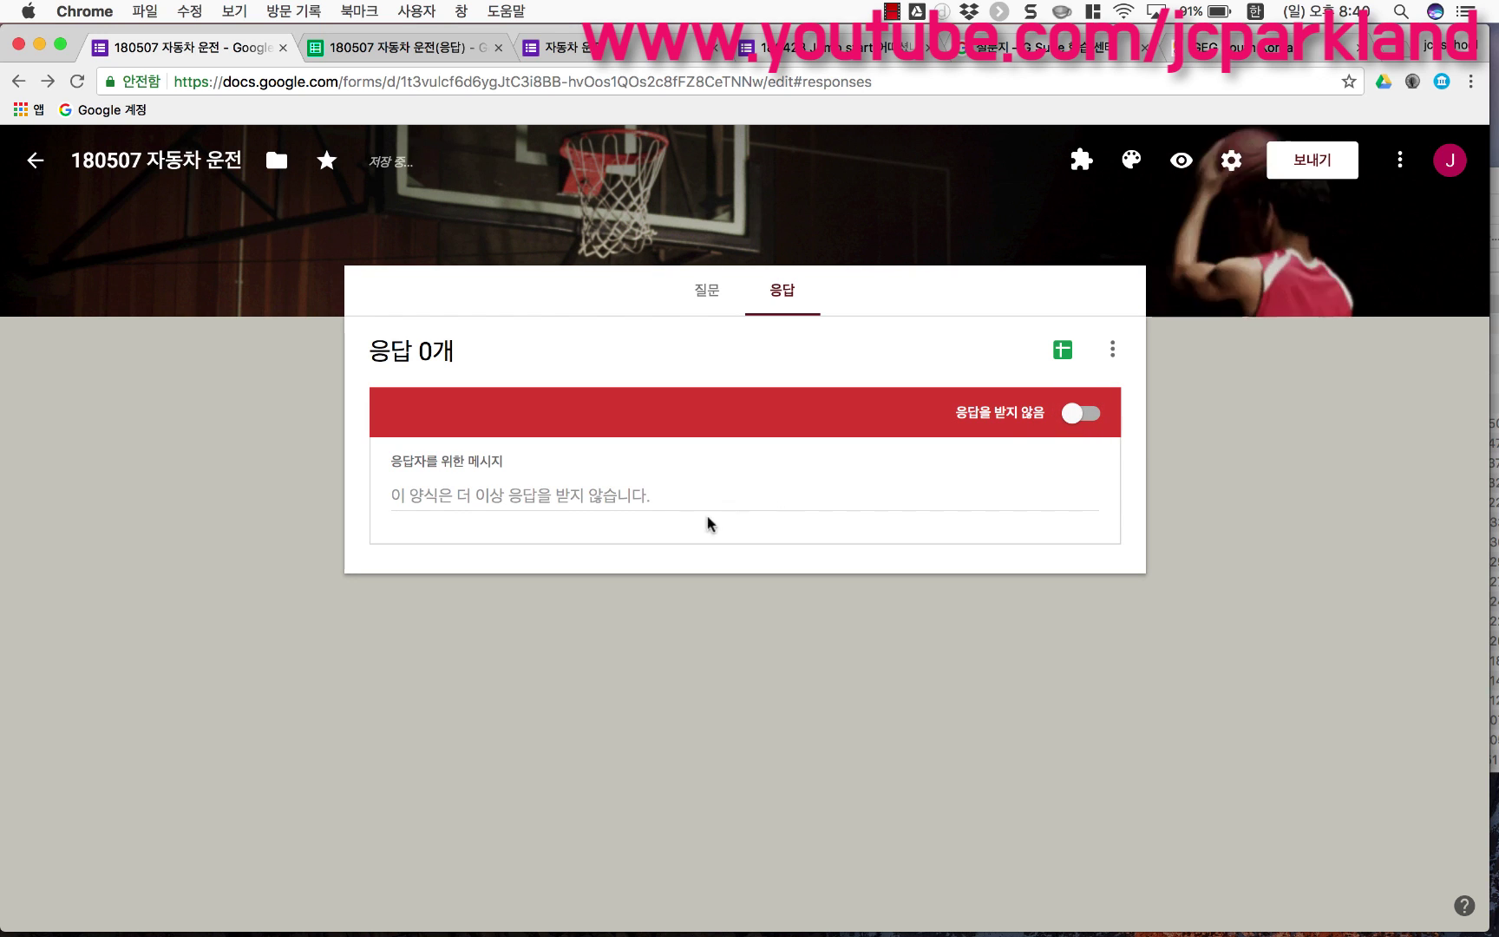
pyautogui.click(639, 505)
pyautogui.write('아 안')
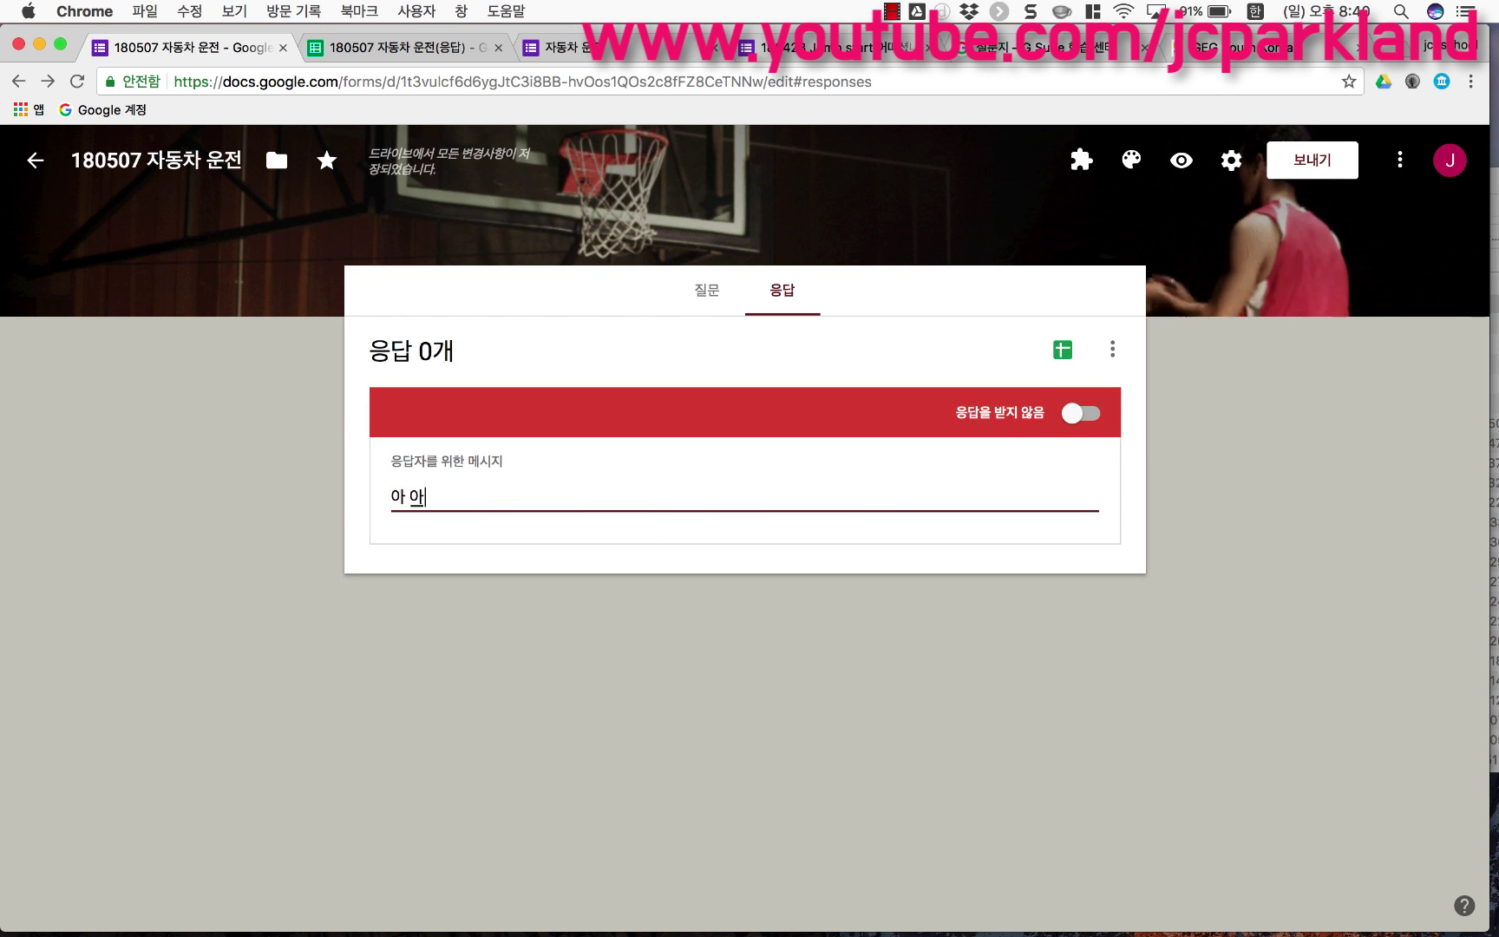
pyautogui.write('쉽습니다')
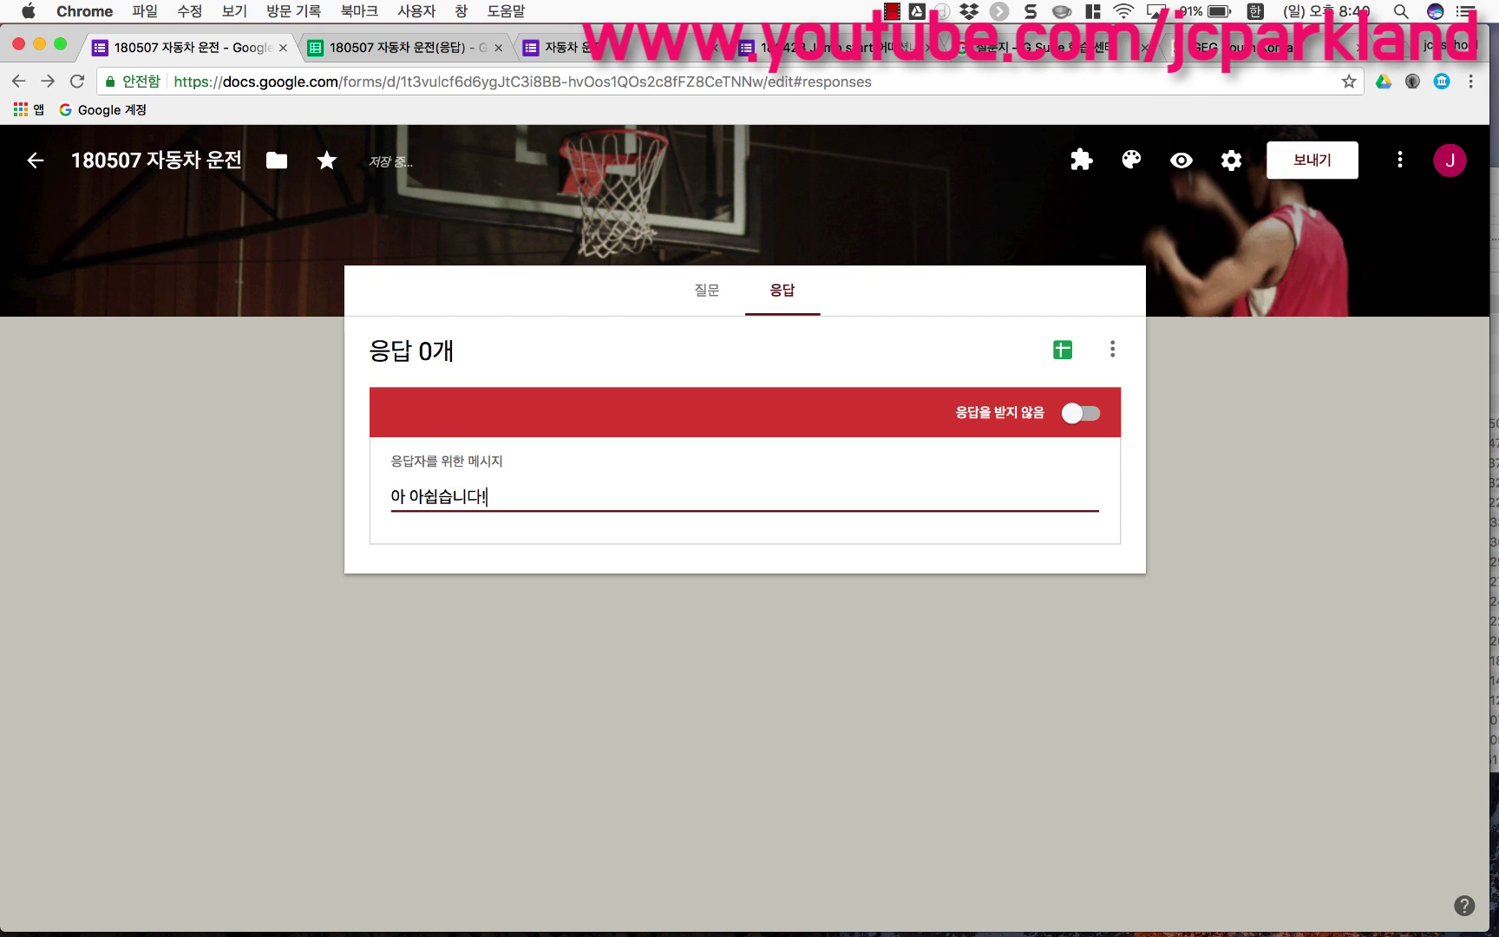
pyautogui.write('! ㅈ으')
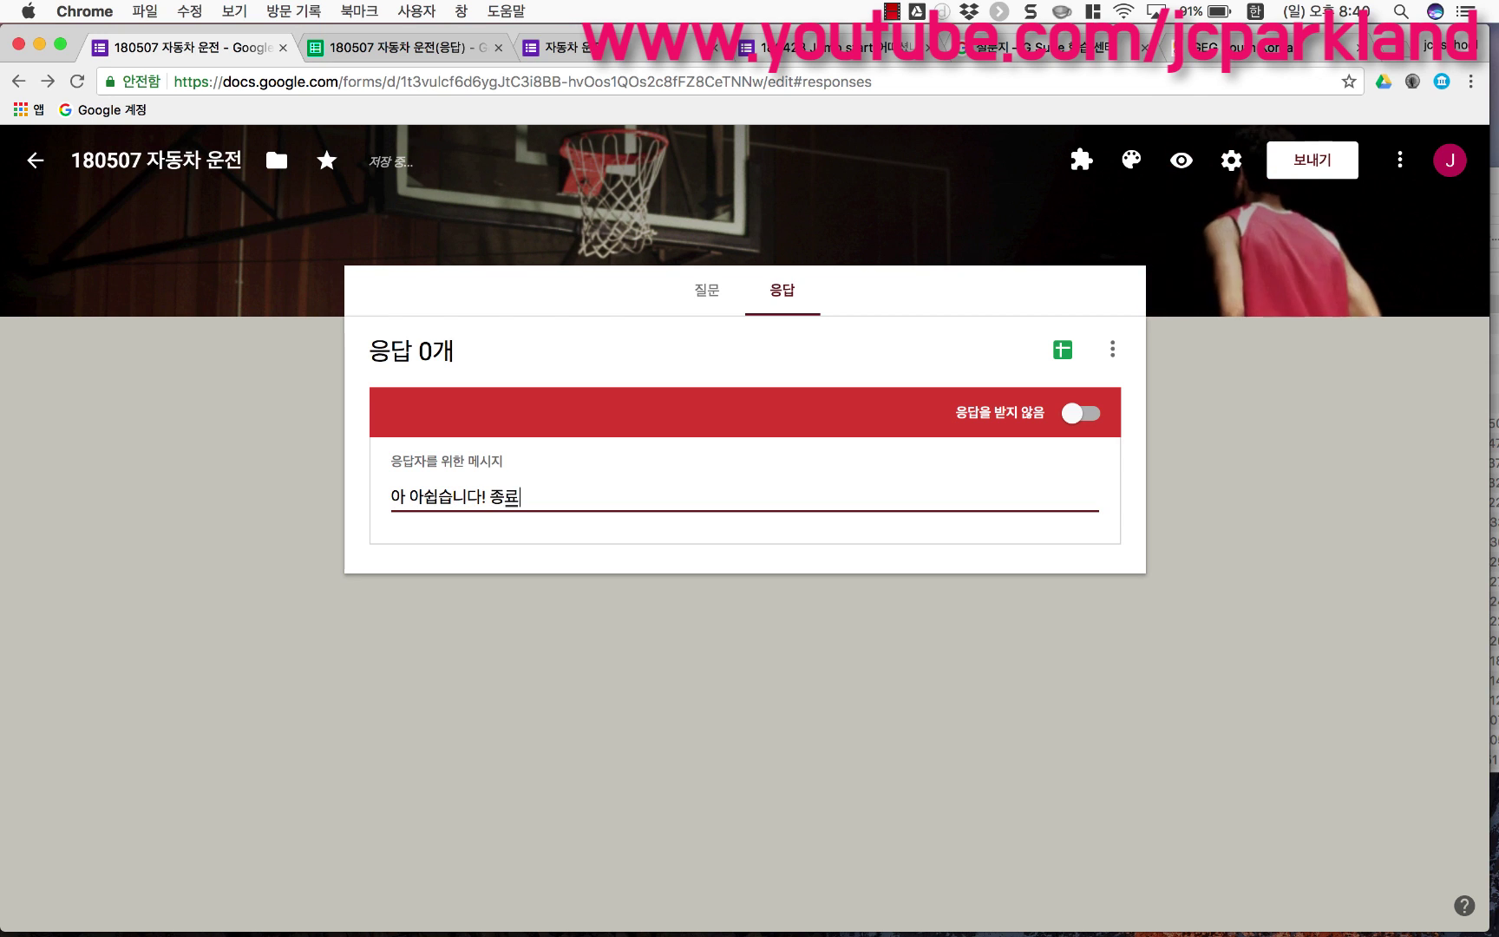
pyautogui.write('료입니다~~~!!!')
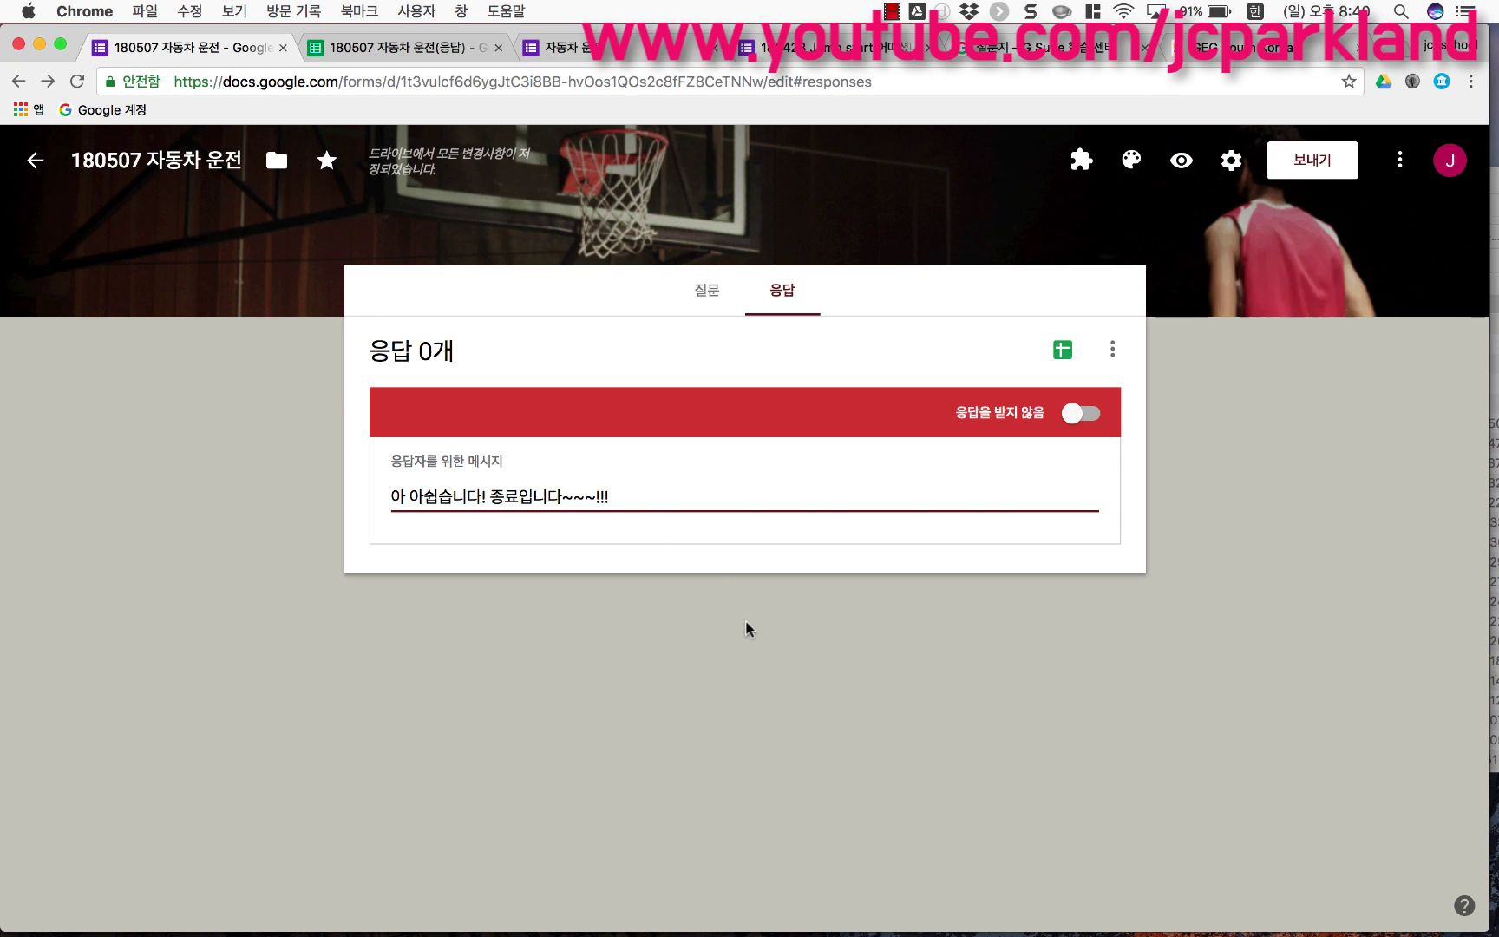
pyautogui.click(707, 293)
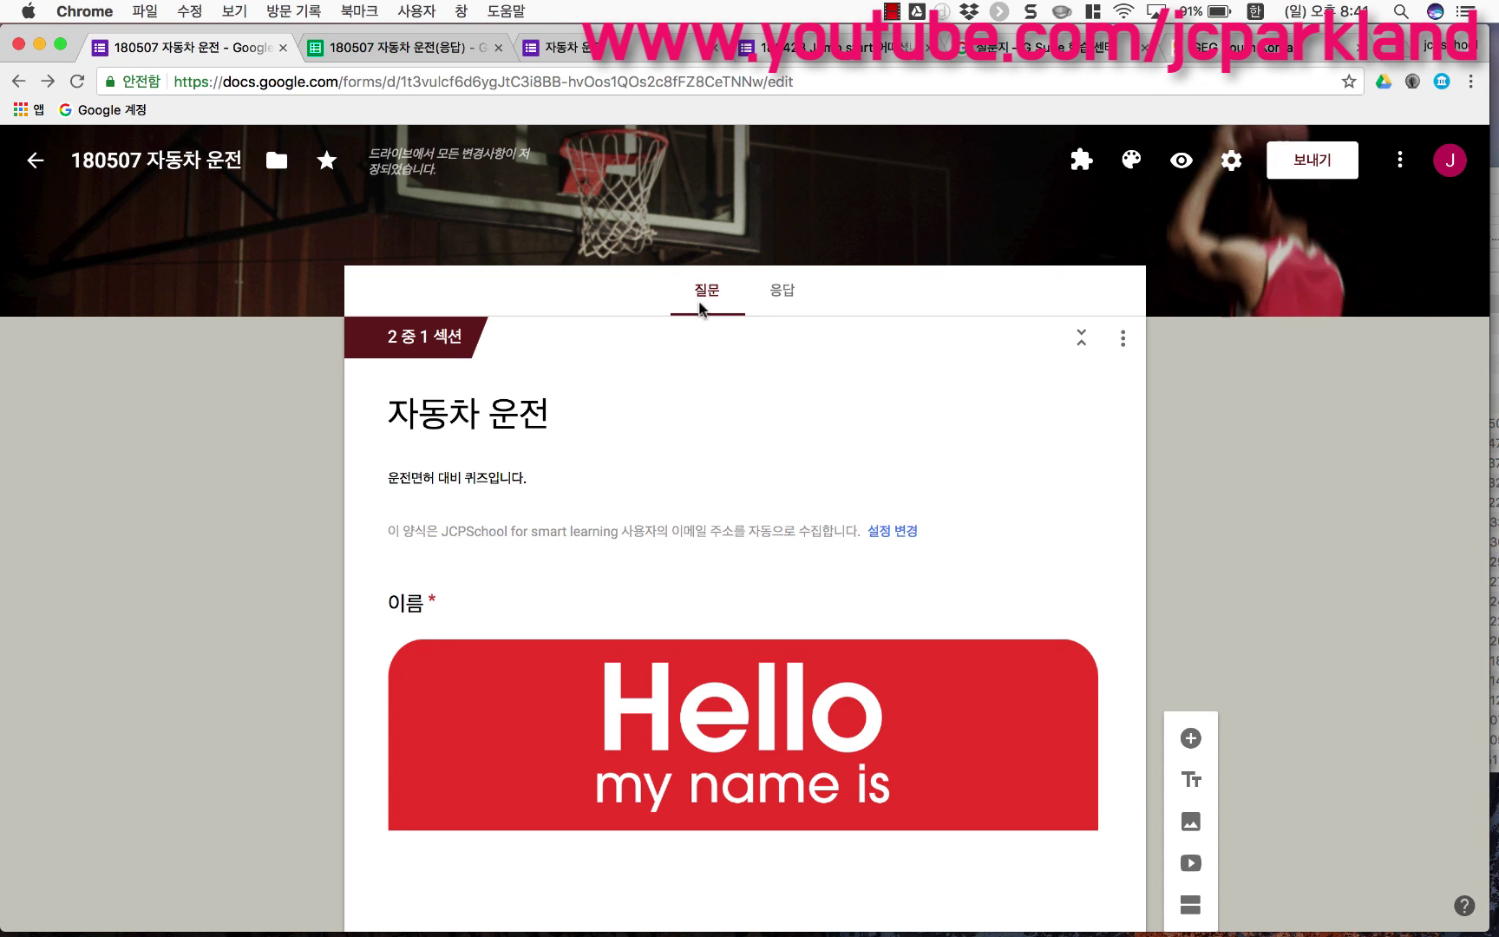
# Step: Retitle the first section 중간고사 and rename the 전화번호 question to 학번
pyautogui.tripleClick(507, 439)
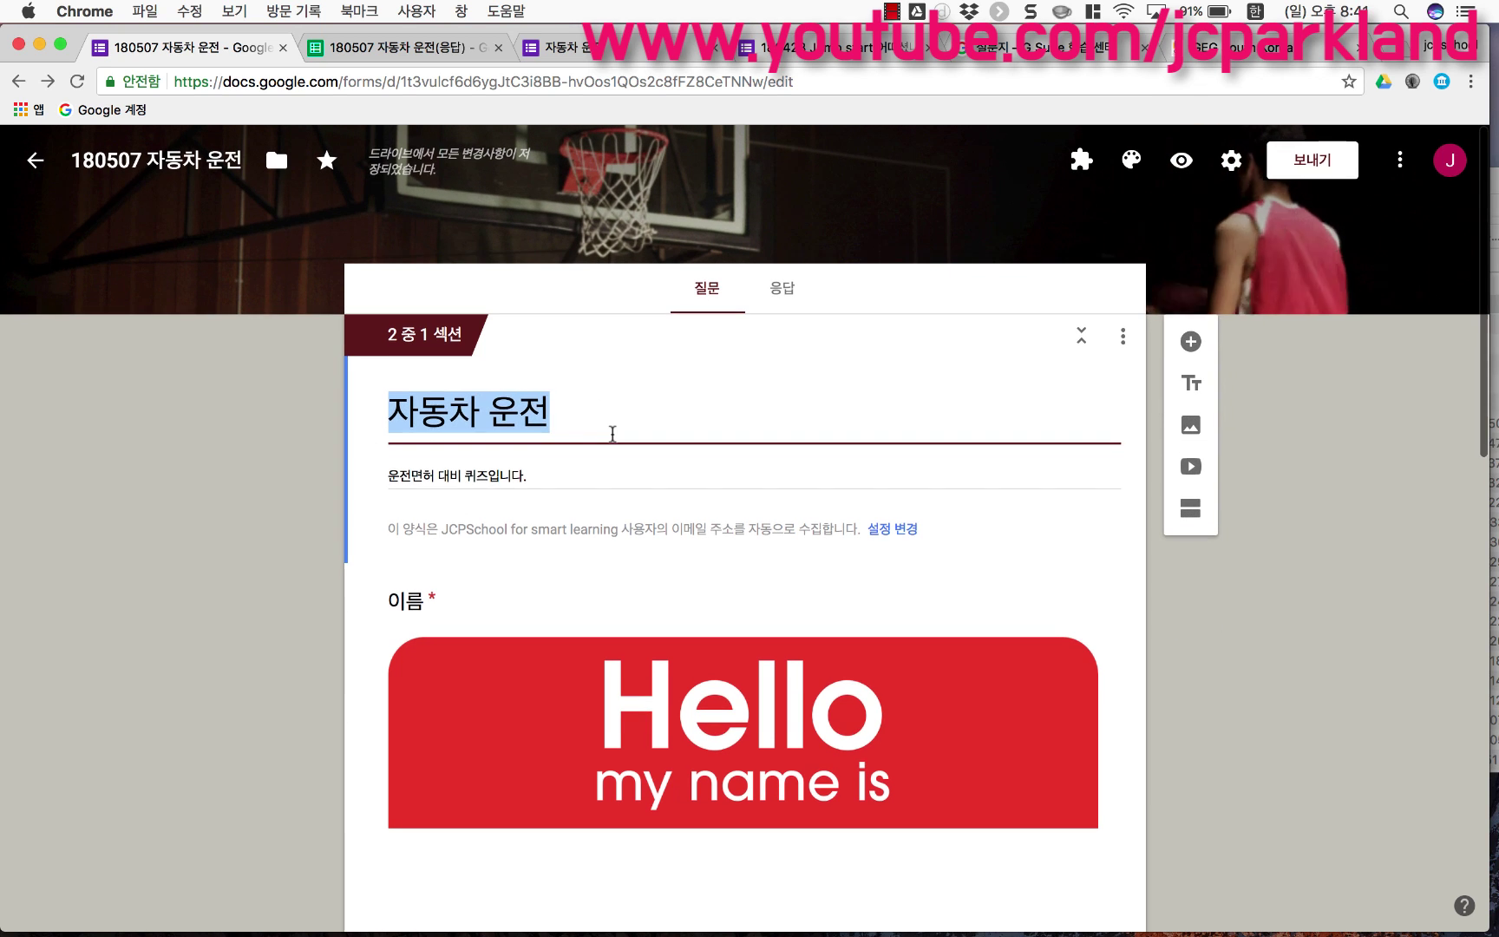
pyautogui.write('ㅈ')
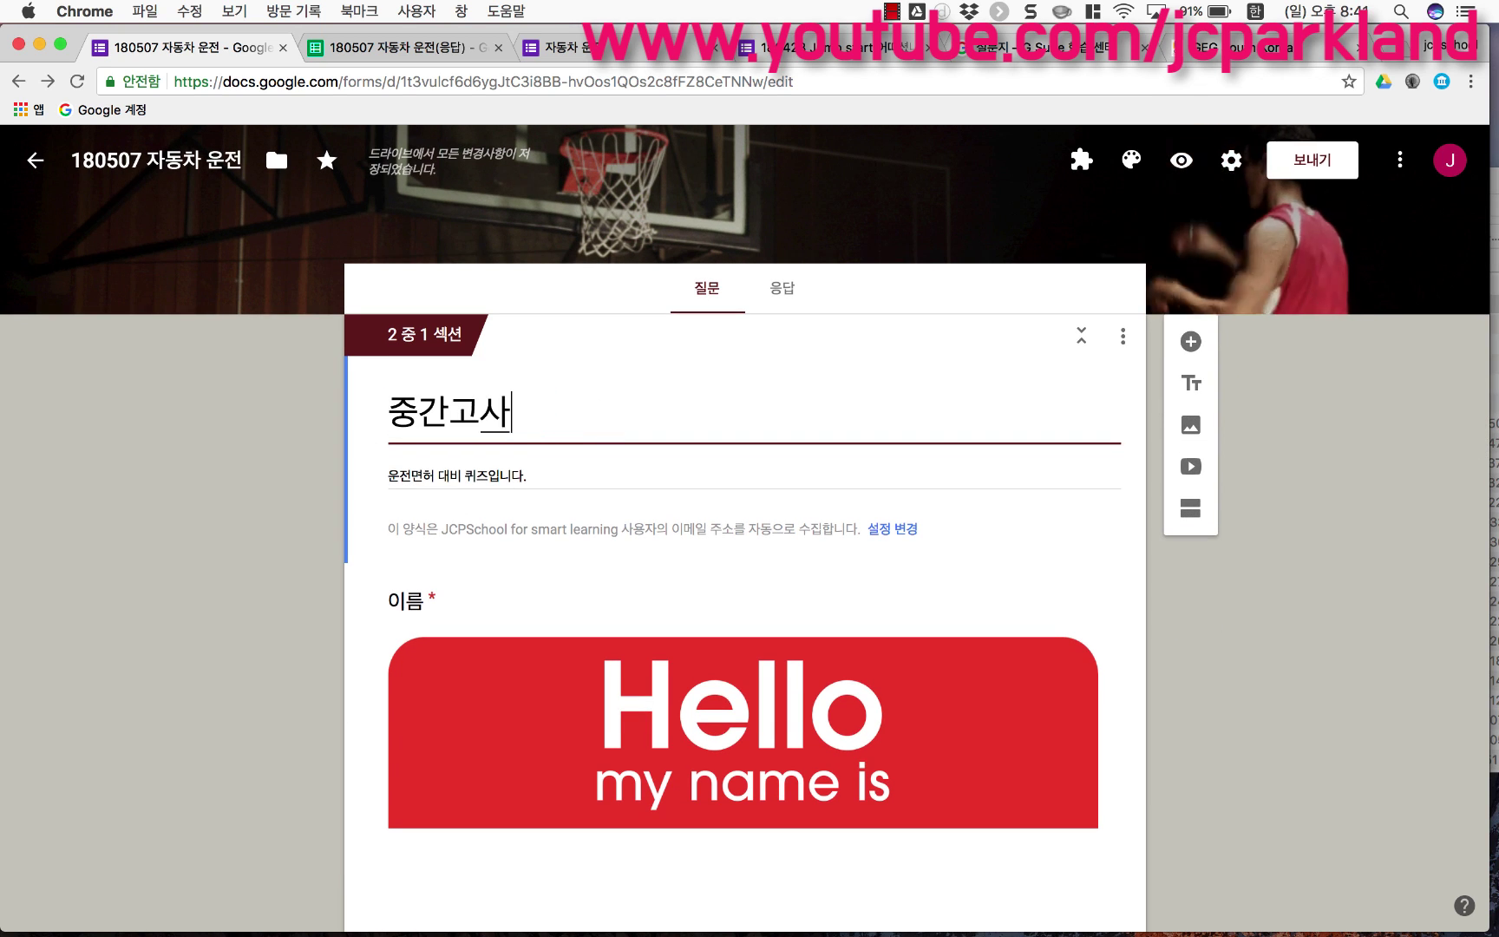
pyautogui.scroll(-3, 484, 469)
pyautogui.scroll(-5, 482, 465)
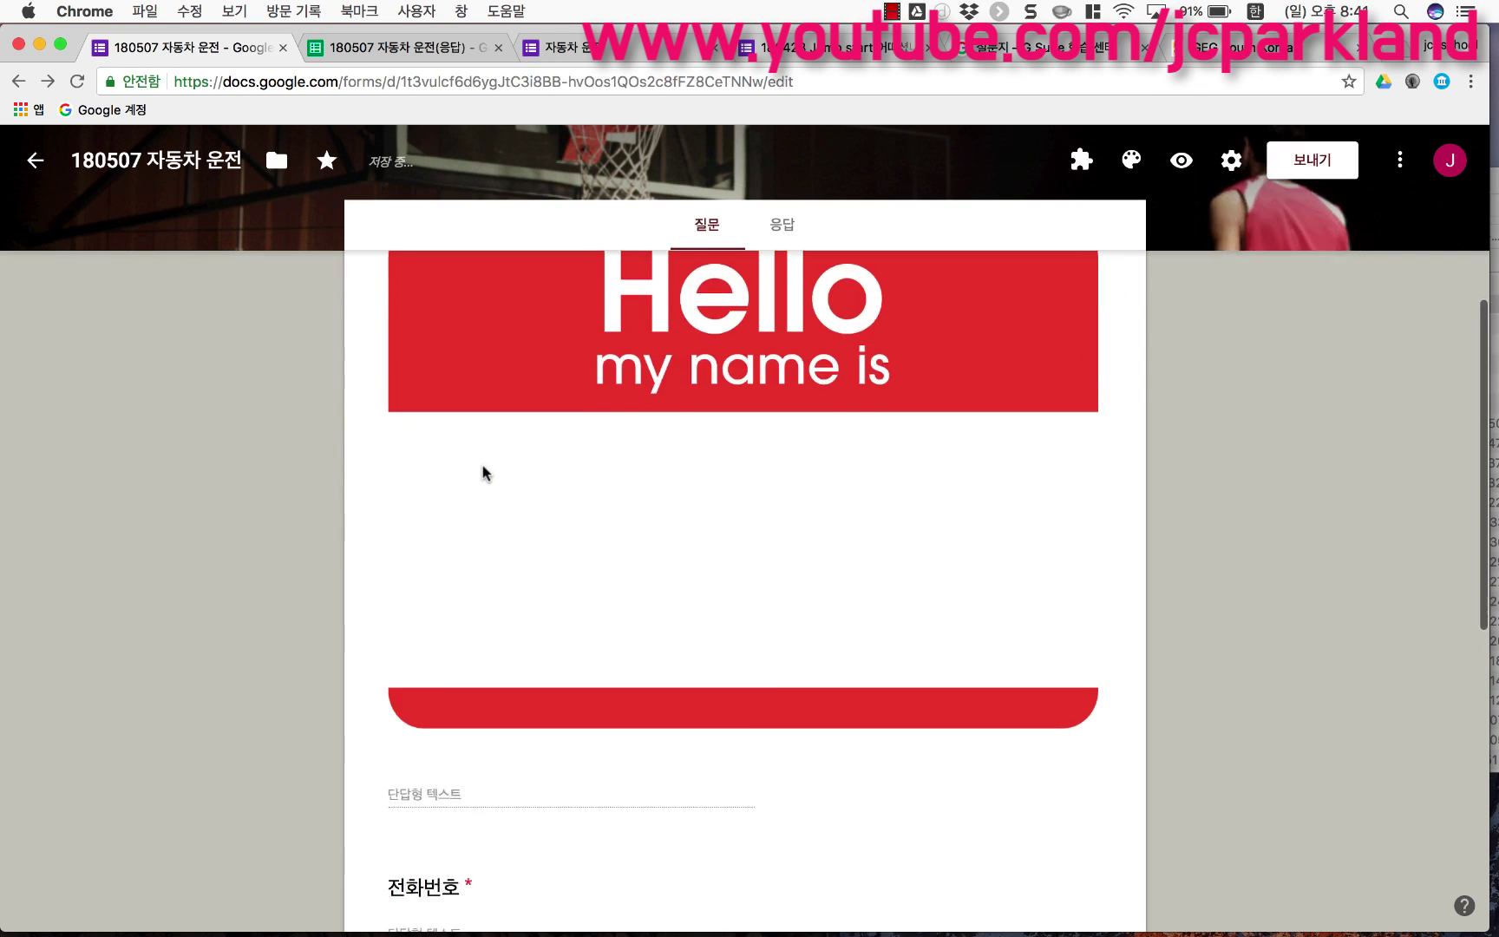
pyautogui.click(444, 657)
pyautogui.write('학버')
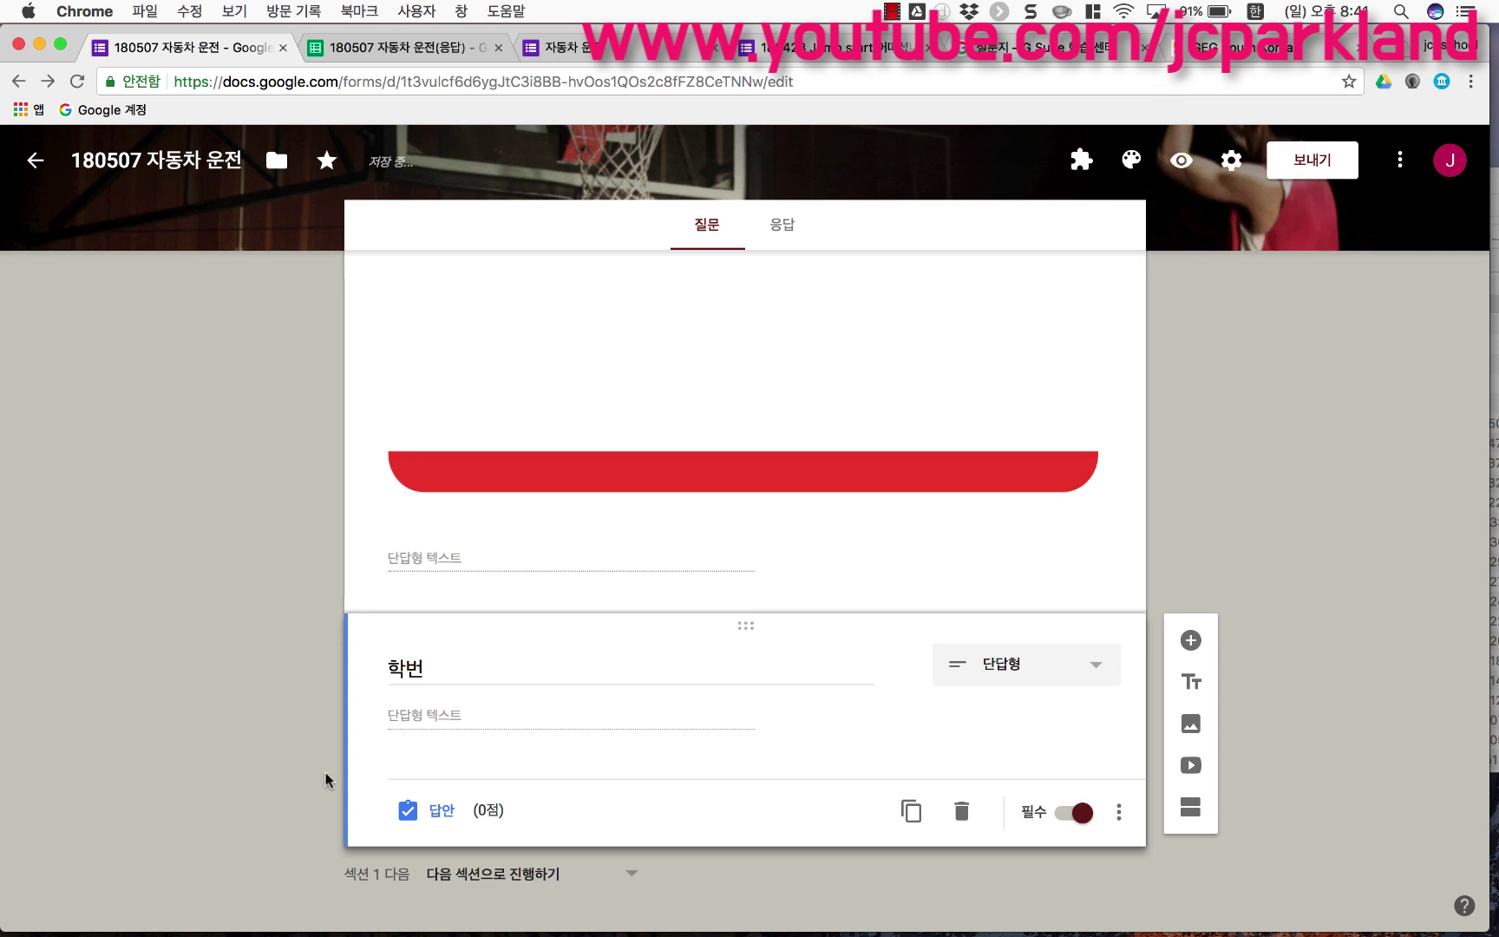
# Step: Add a required short-answer question titled 비밀번호 below 학번
pyautogui.scroll(-5, 326, 779)
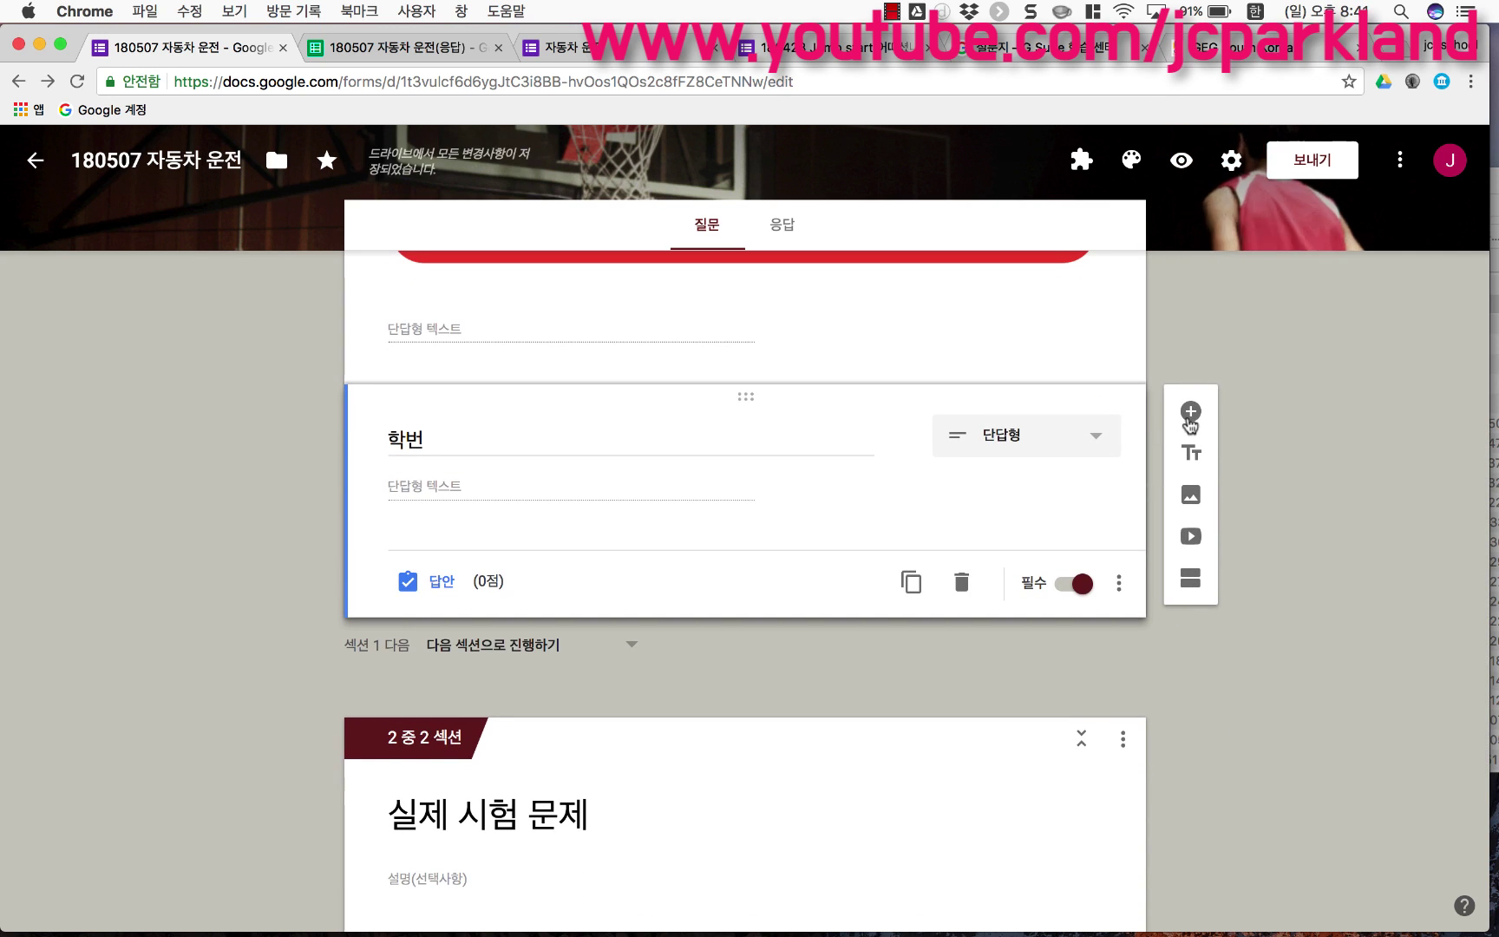
pyautogui.click(1190, 412)
pyautogui.write('ㅂㅣ밀번호')
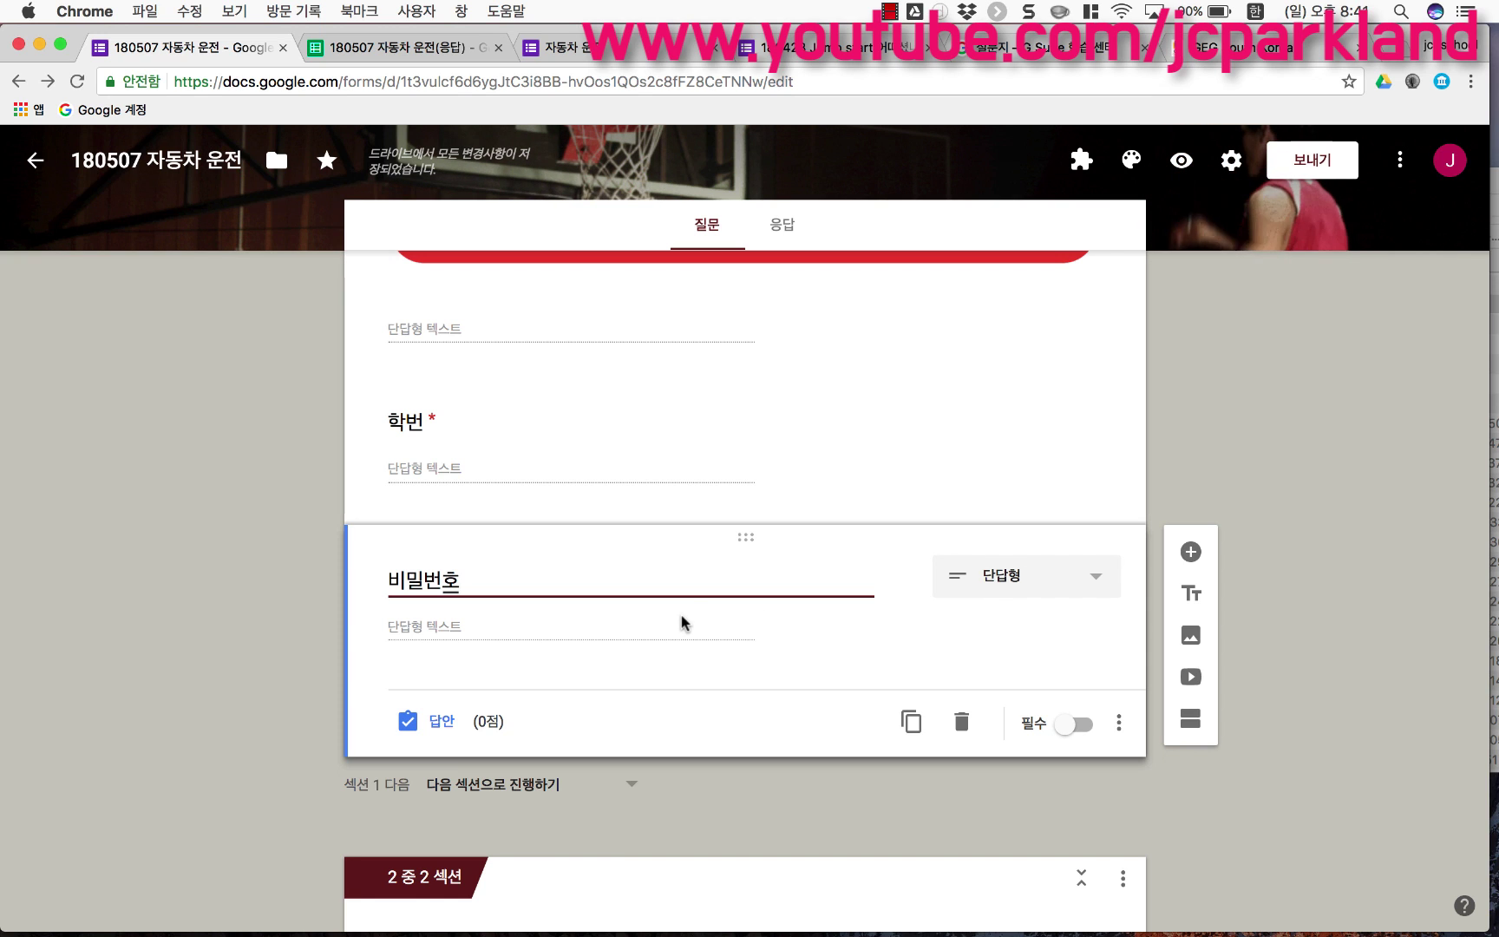
pyautogui.scroll(-3, 666, 685)
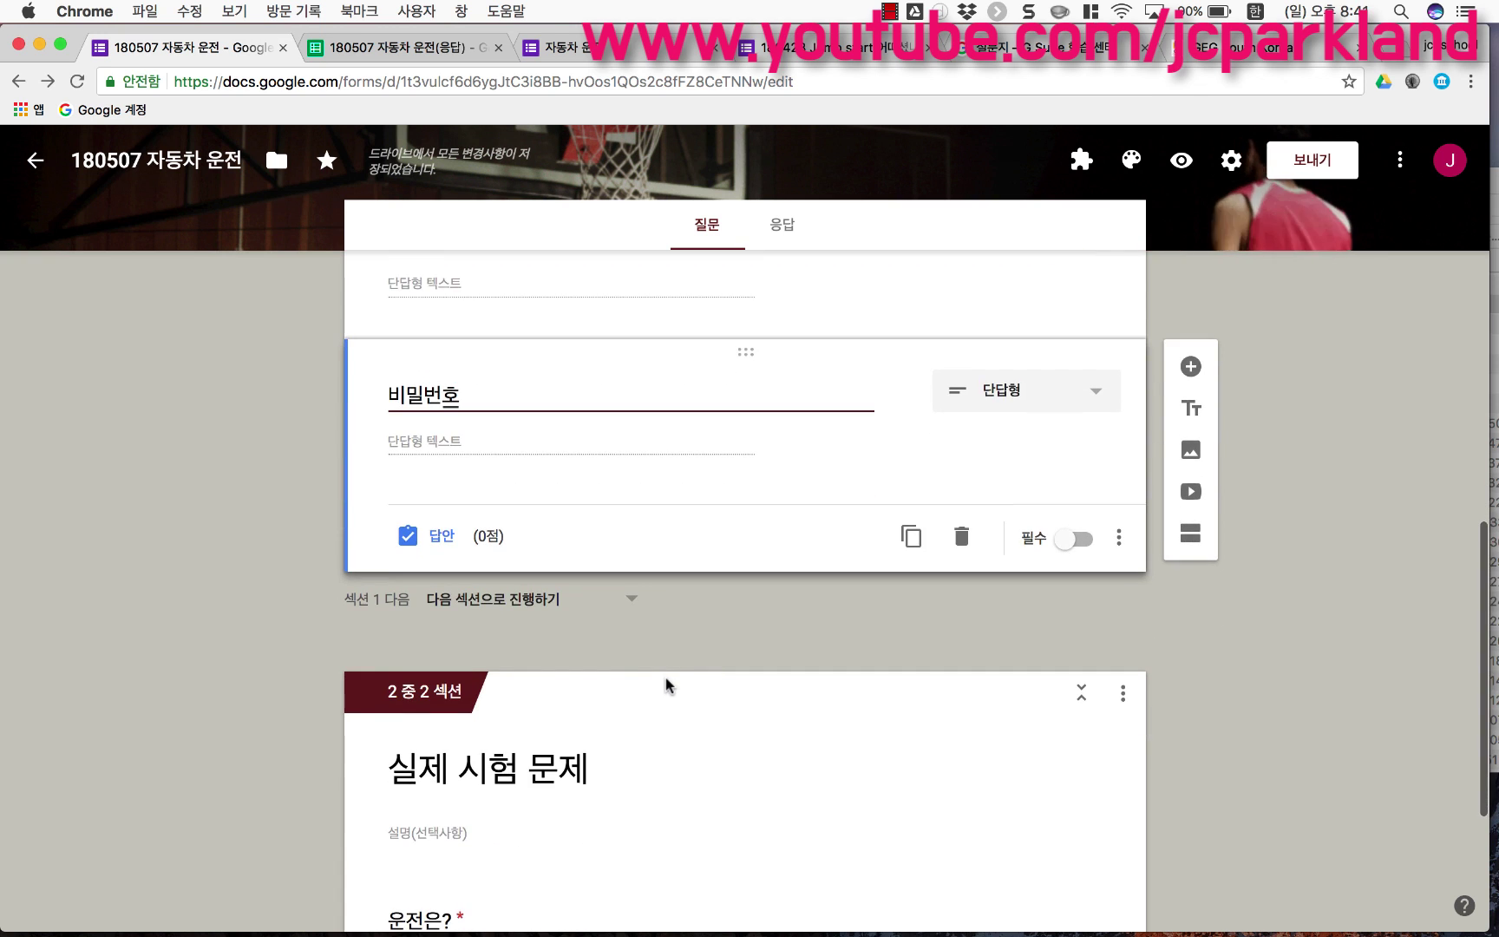
pyautogui.scroll(-4, 666, 685)
pyautogui.scroll(4, 666, 685)
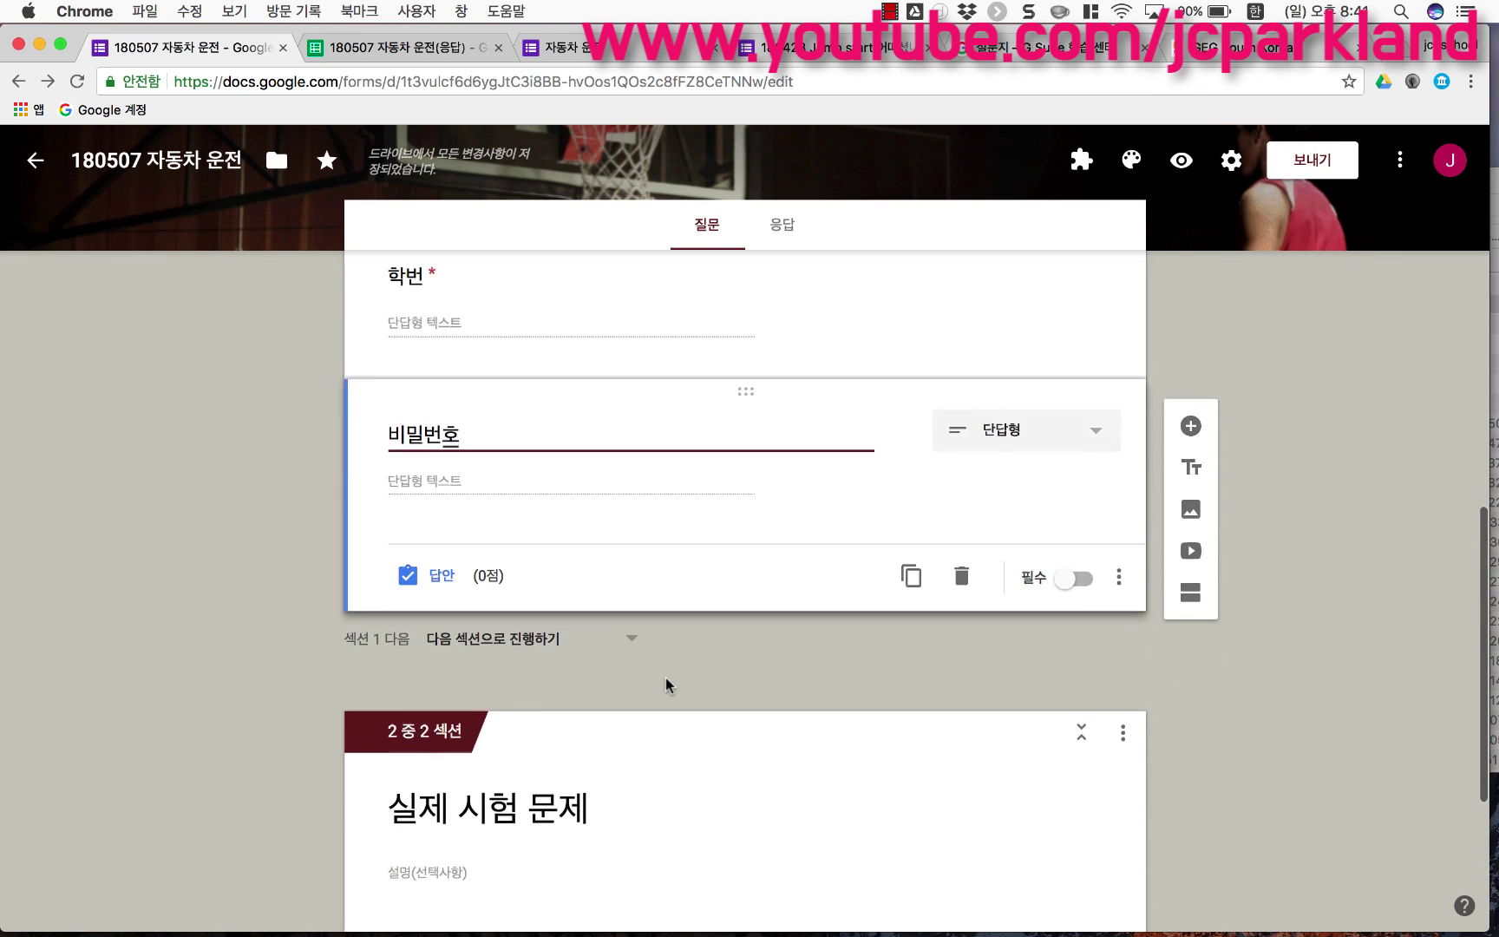
pyautogui.scroll(1, 665, 679)
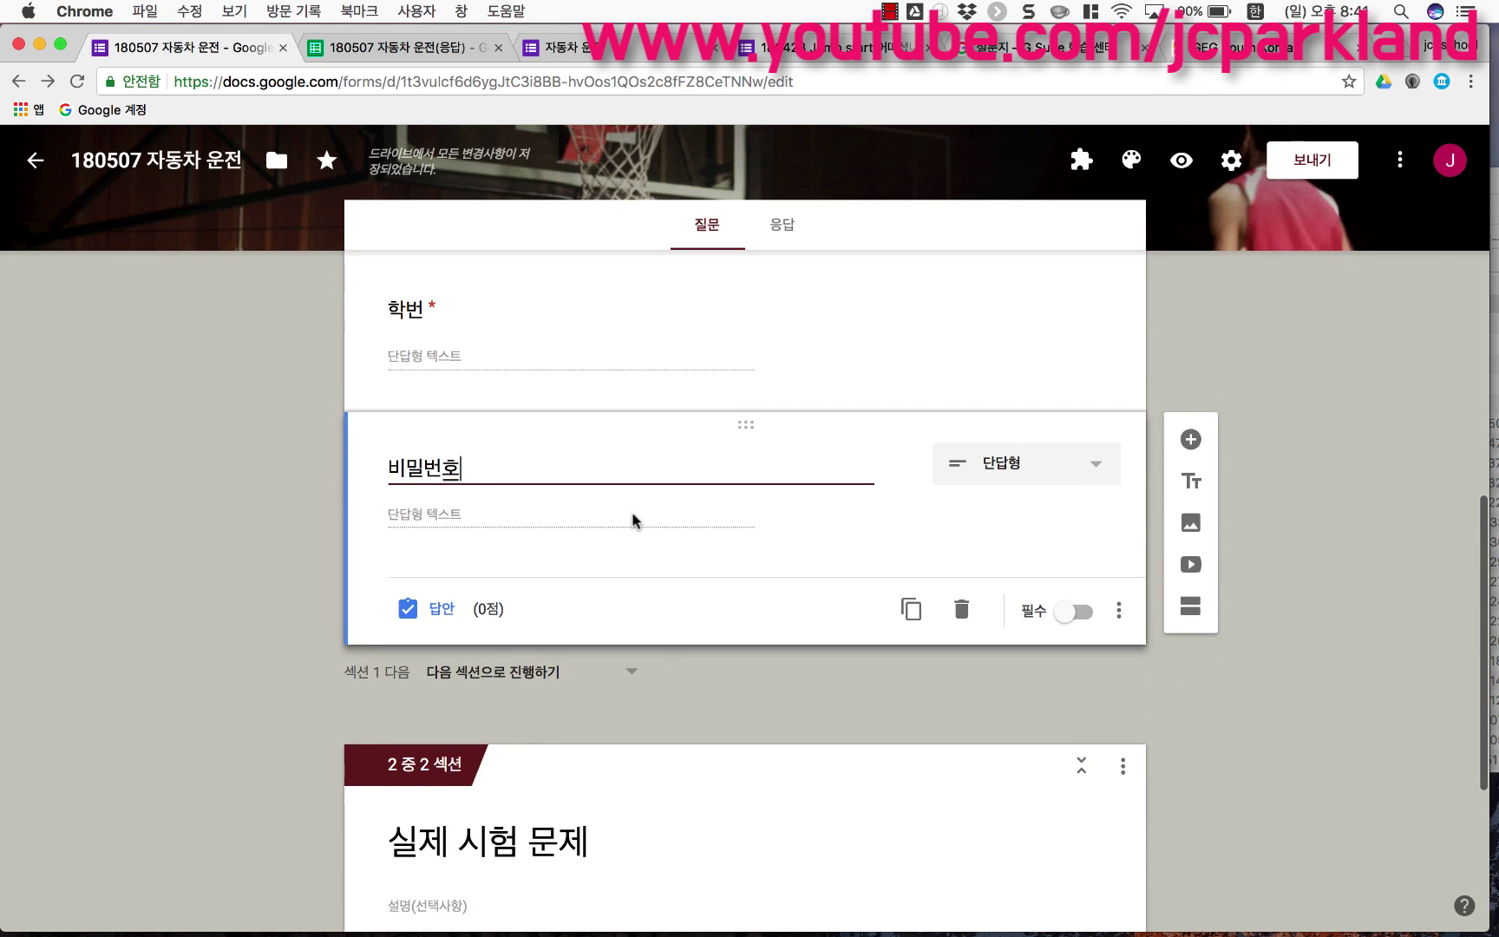
pyautogui.click(1084, 616)
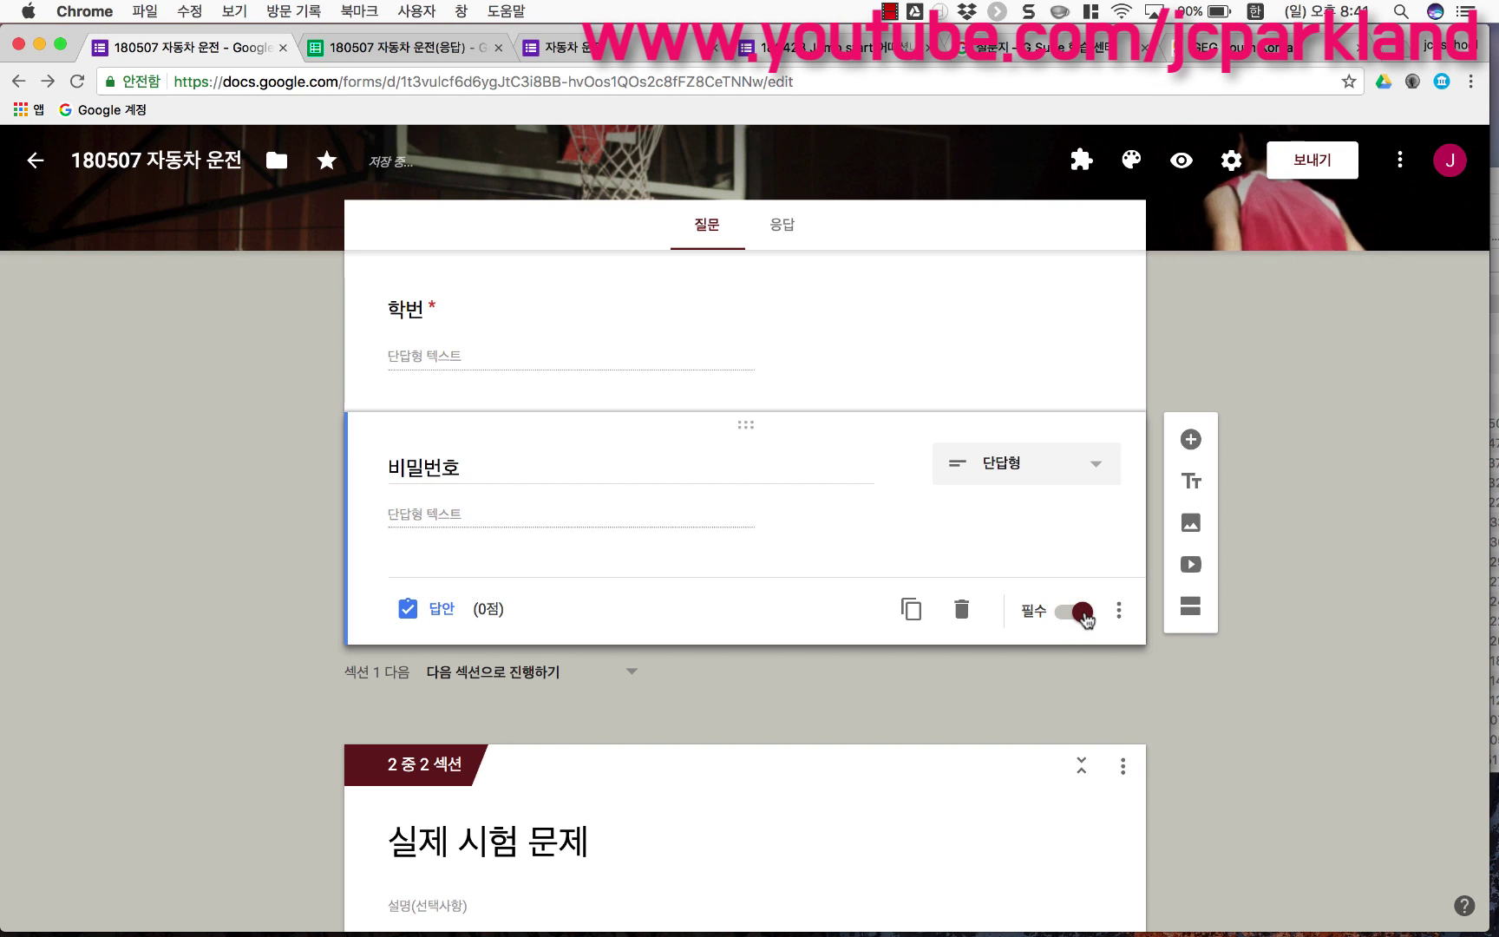
# Step: Validate 비밀번호 as a number equal to the chosen password, with error '아니야 아니야 기다려!!!!!'
pyautogui.click(1119, 612)
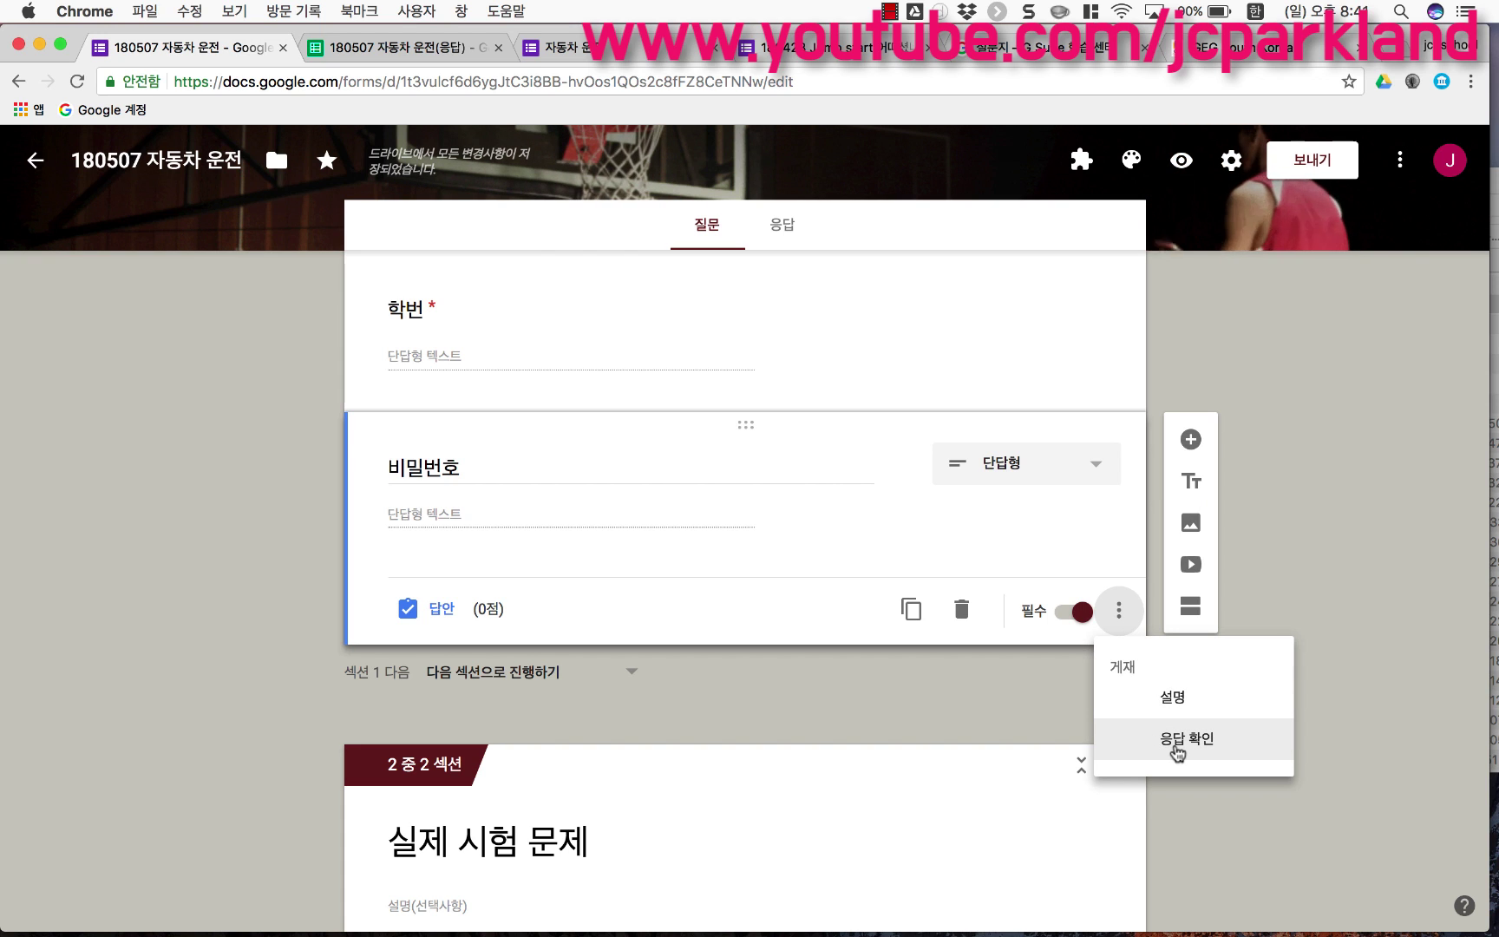
pyautogui.click(1174, 749)
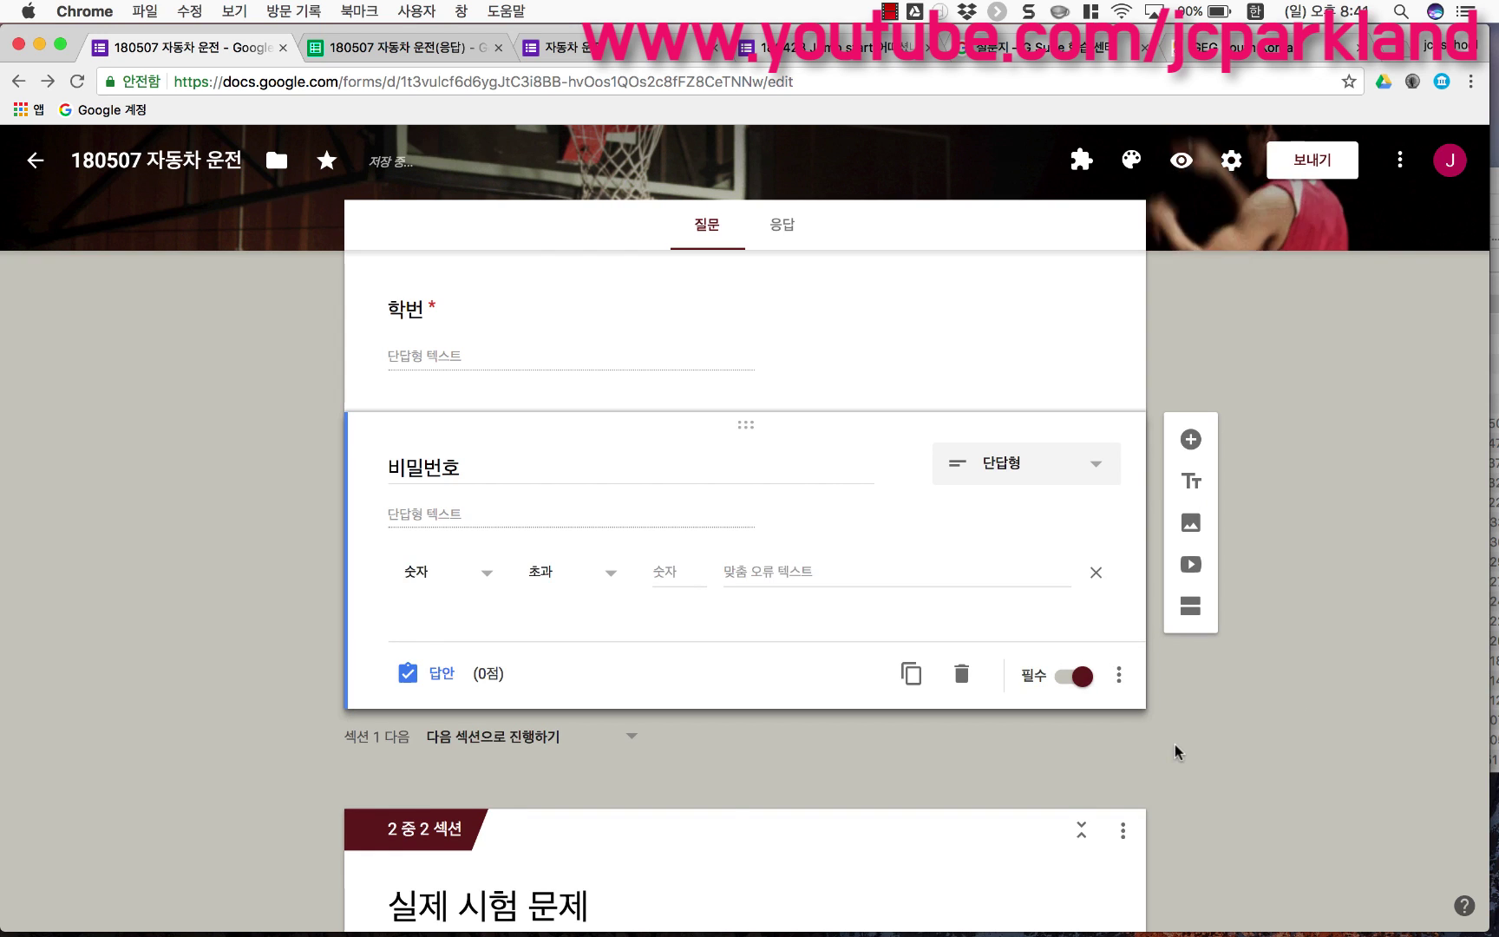
pyautogui.click(489, 579)
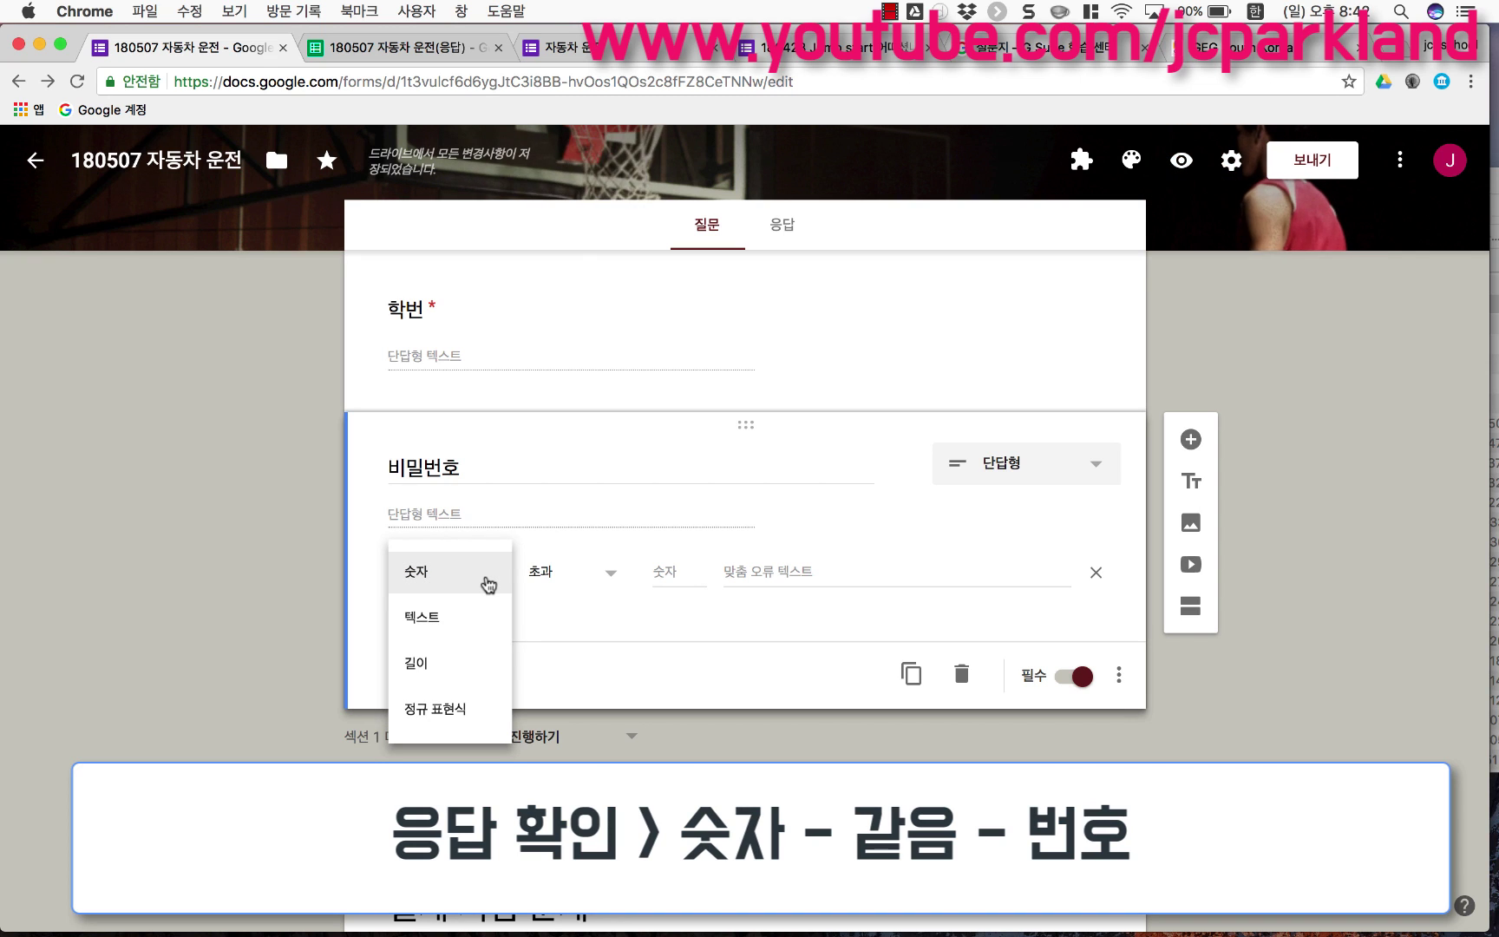
pyautogui.click(489, 581)
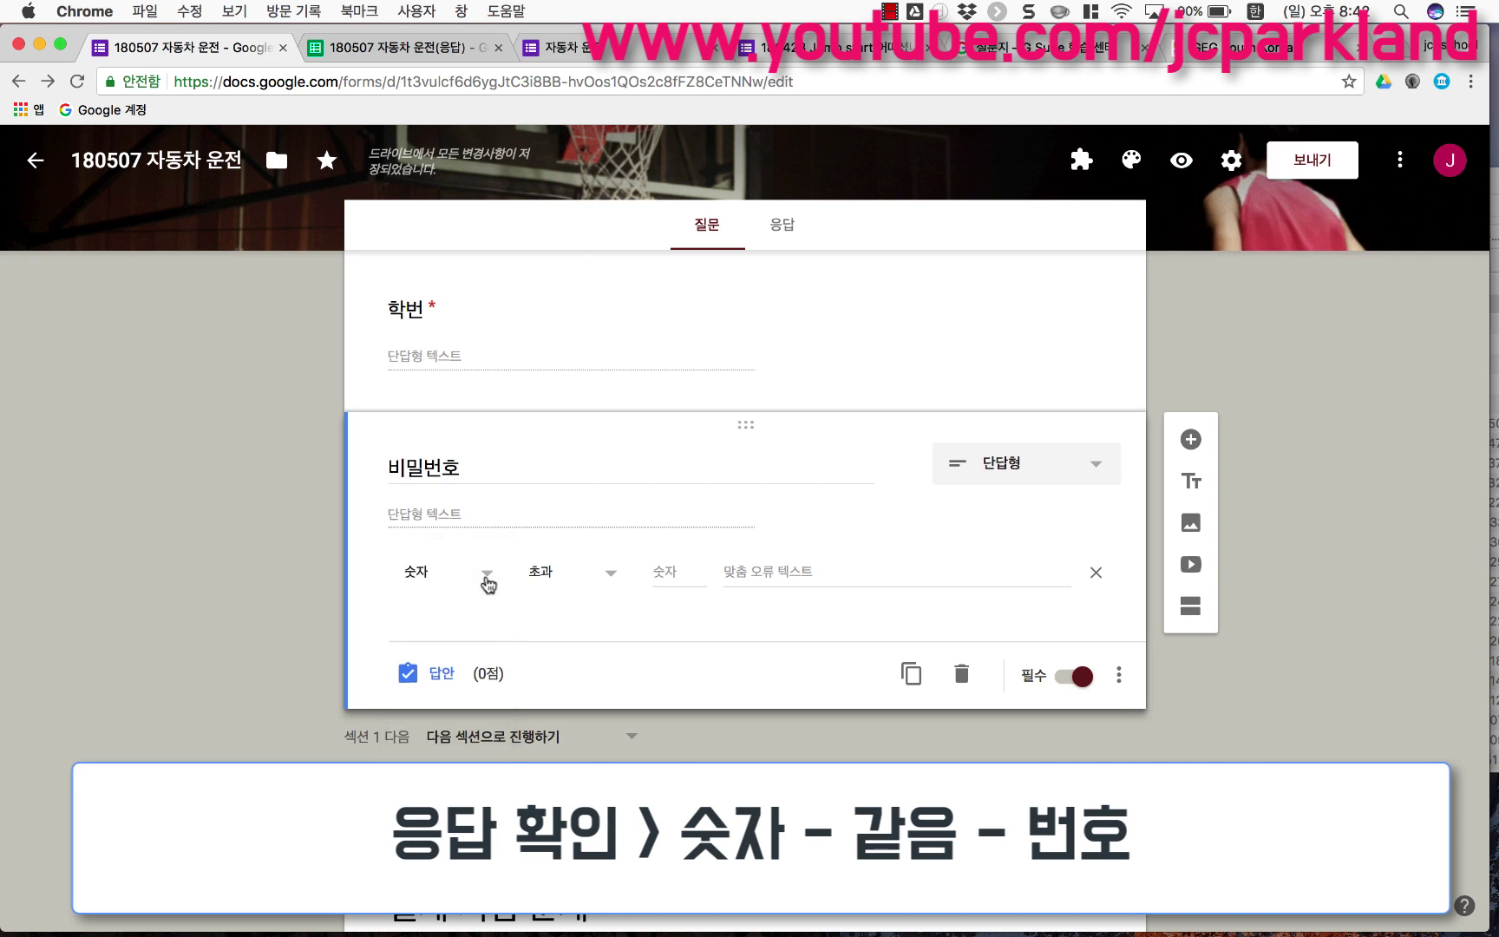
pyautogui.click(610, 579)
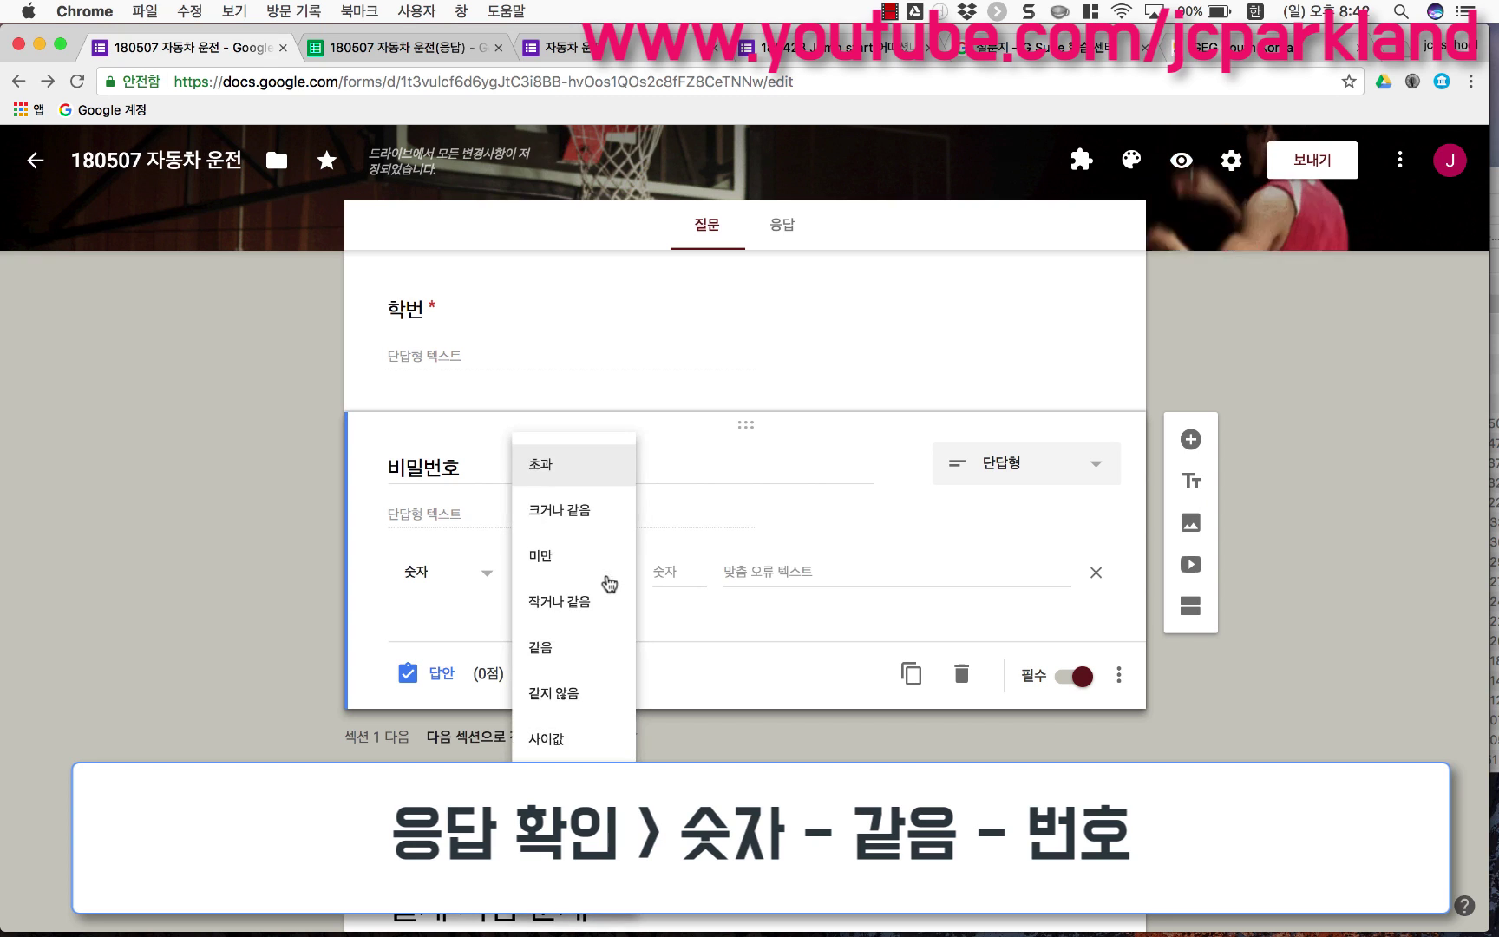
pyautogui.click(583, 655)
pyautogui.click(659, 574)
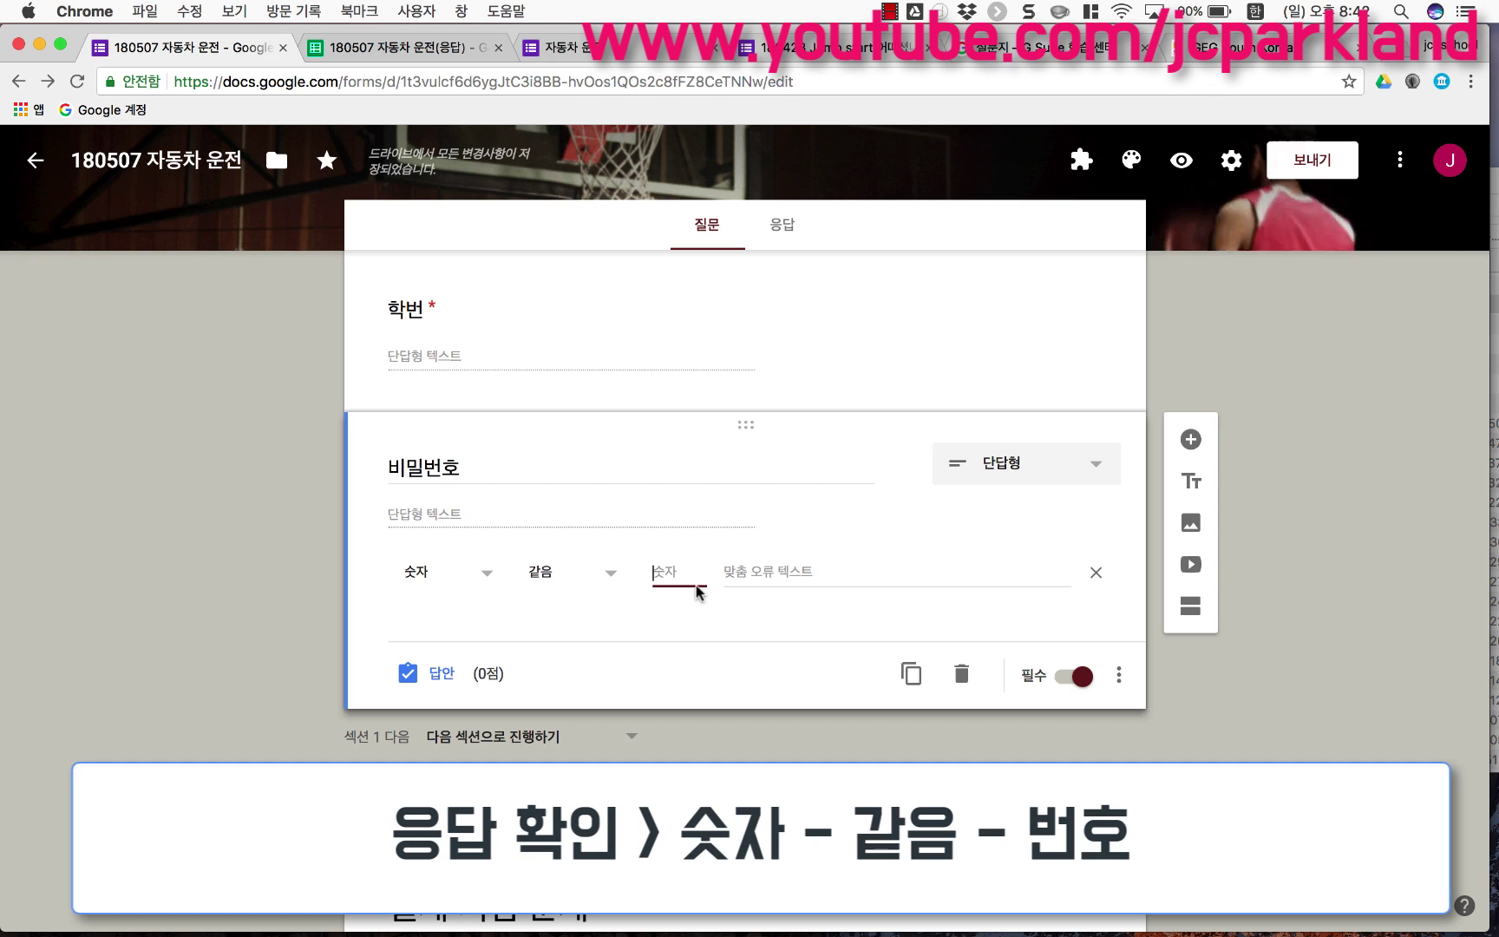
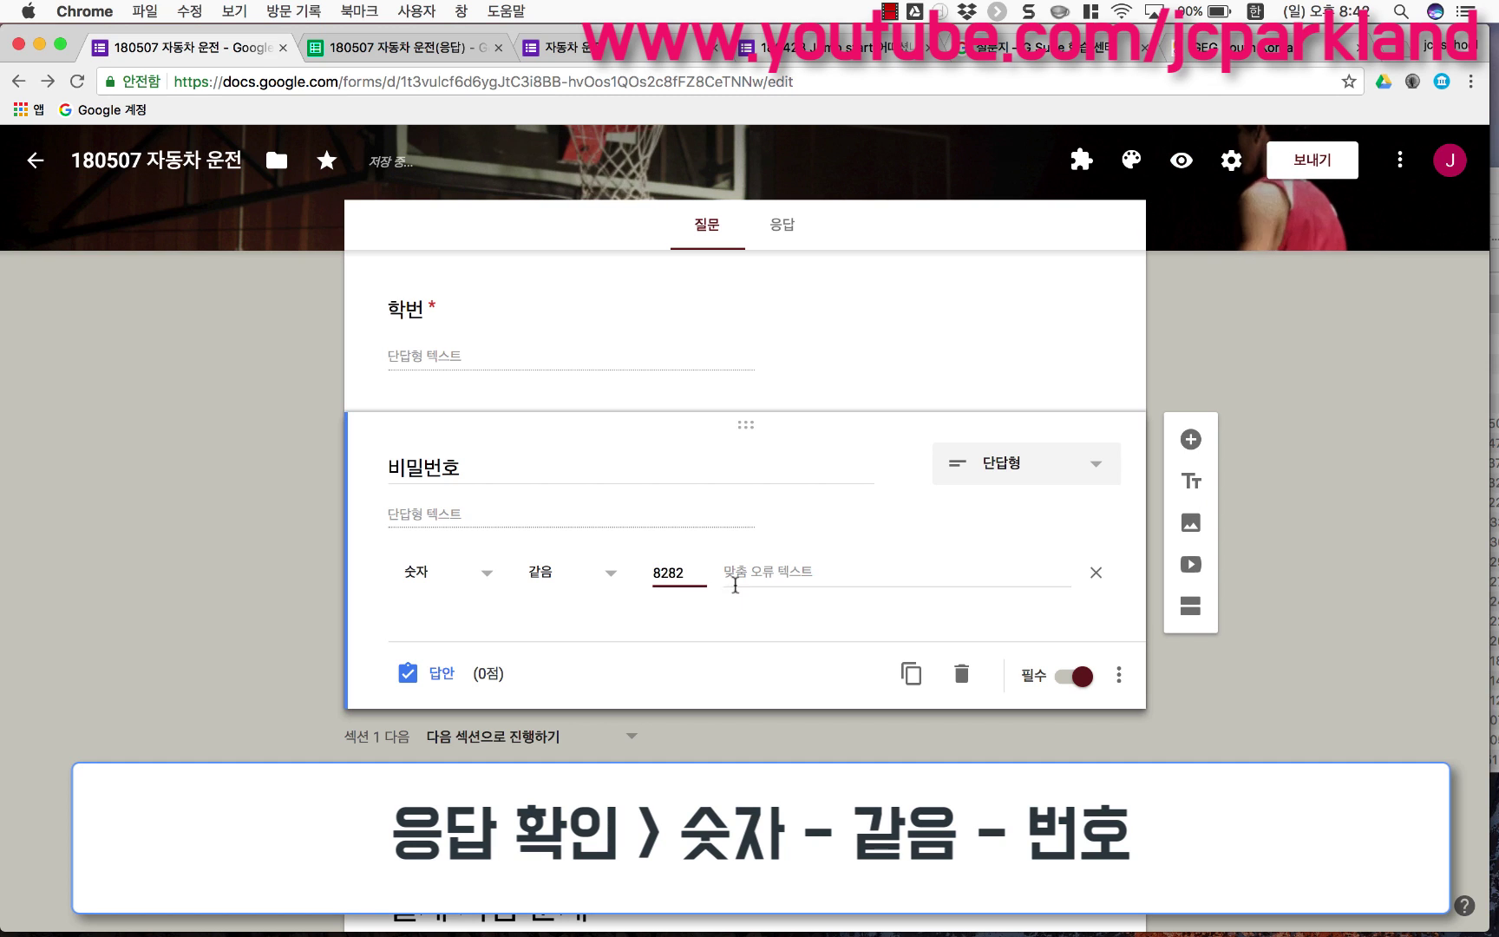
pyautogui.click(748, 575)
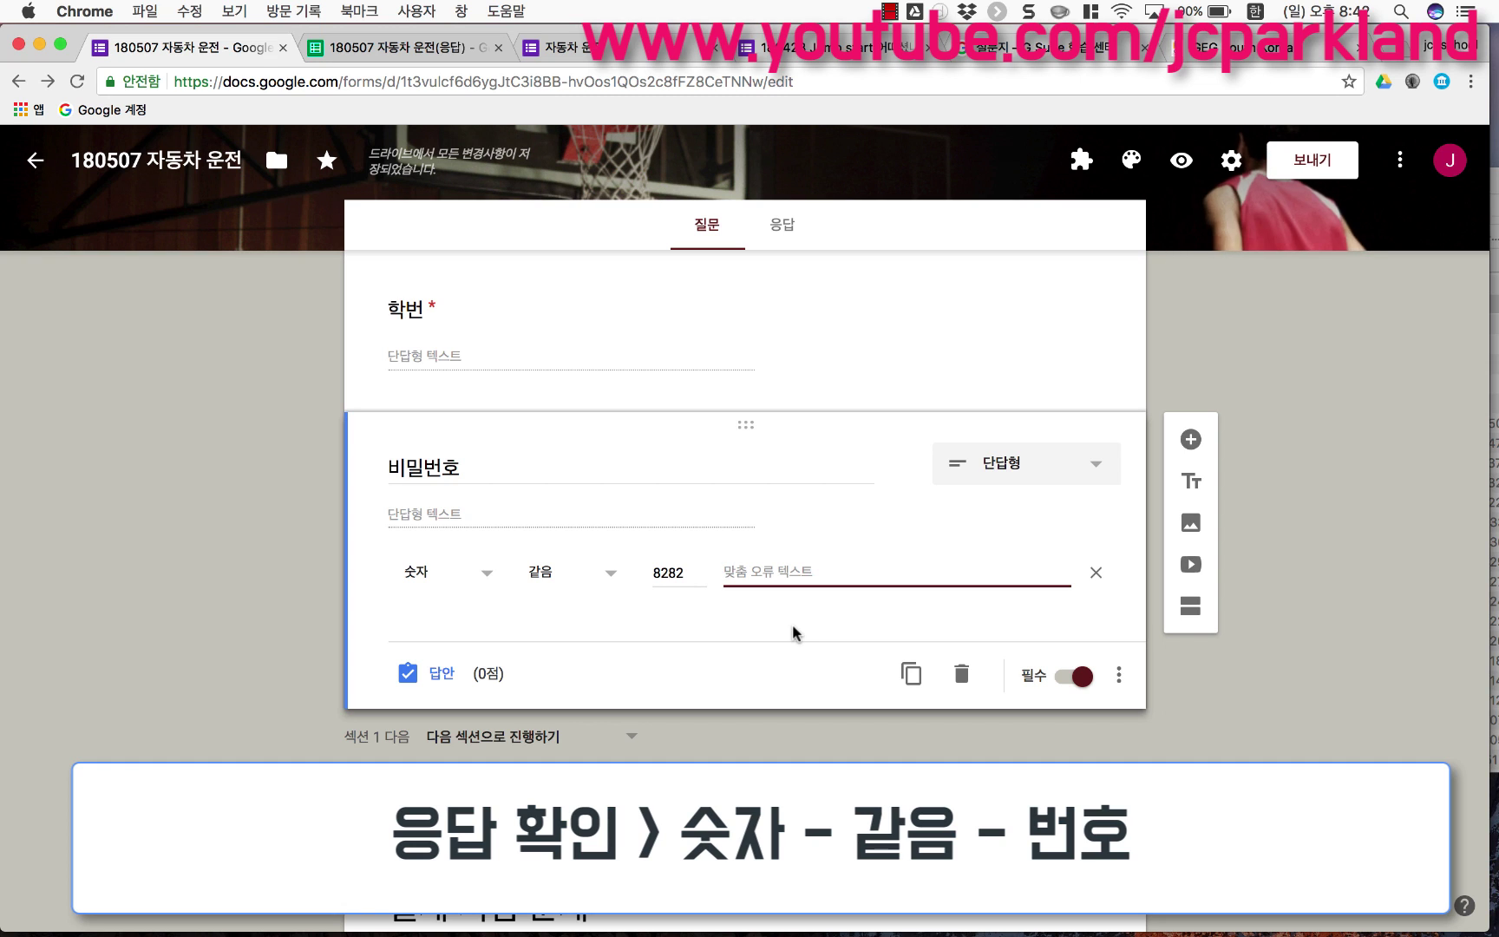
pyautogui.write('아니야')
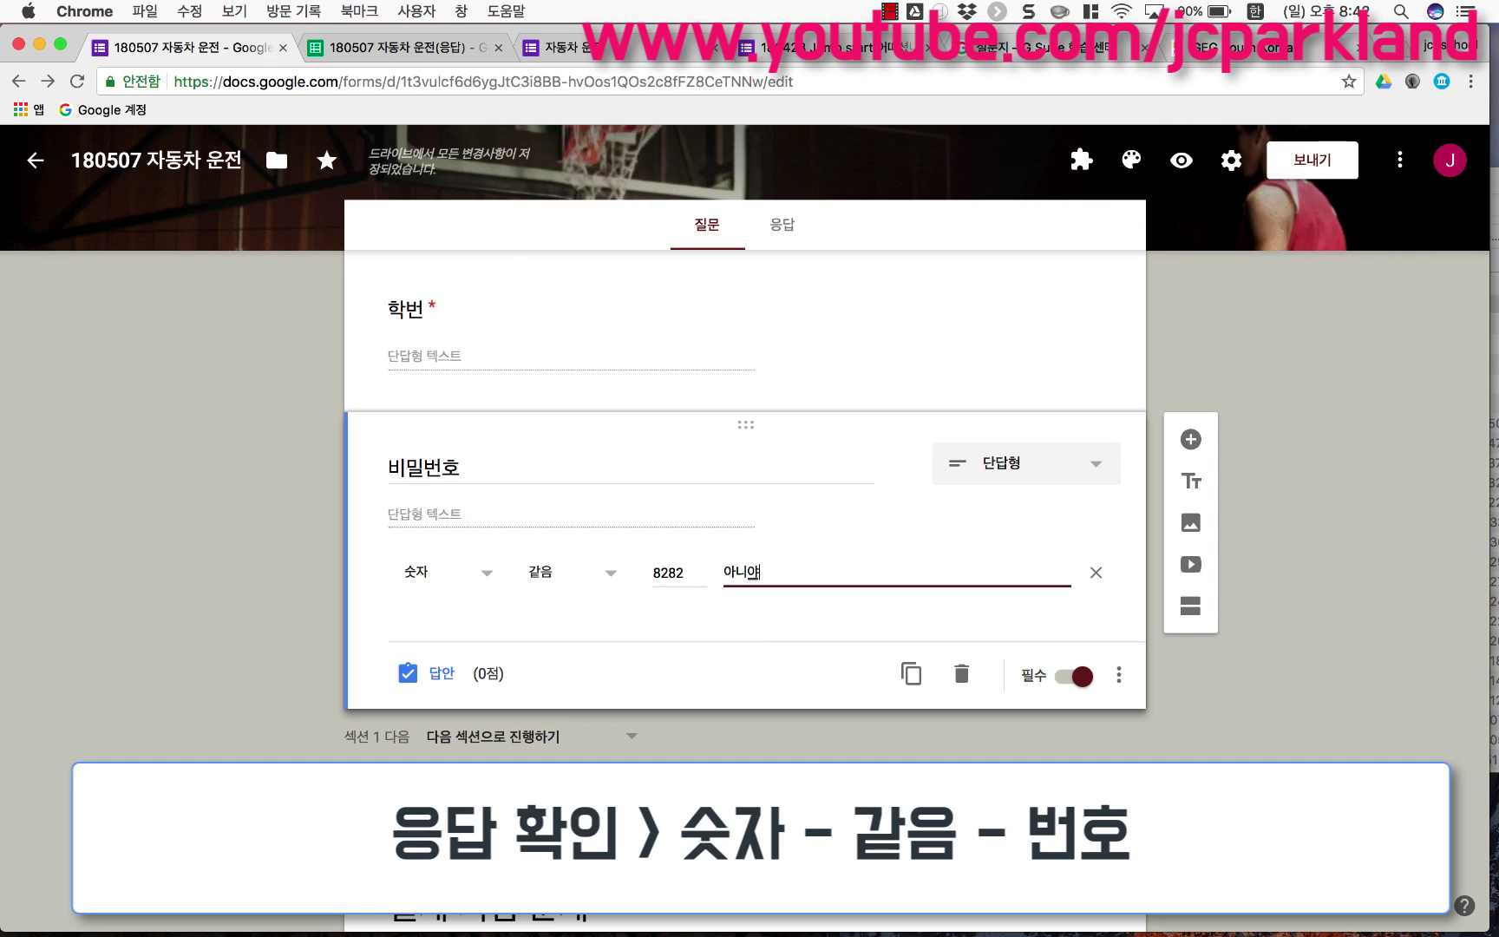
pyautogui.write(' 아니야 기다려!!!!!')
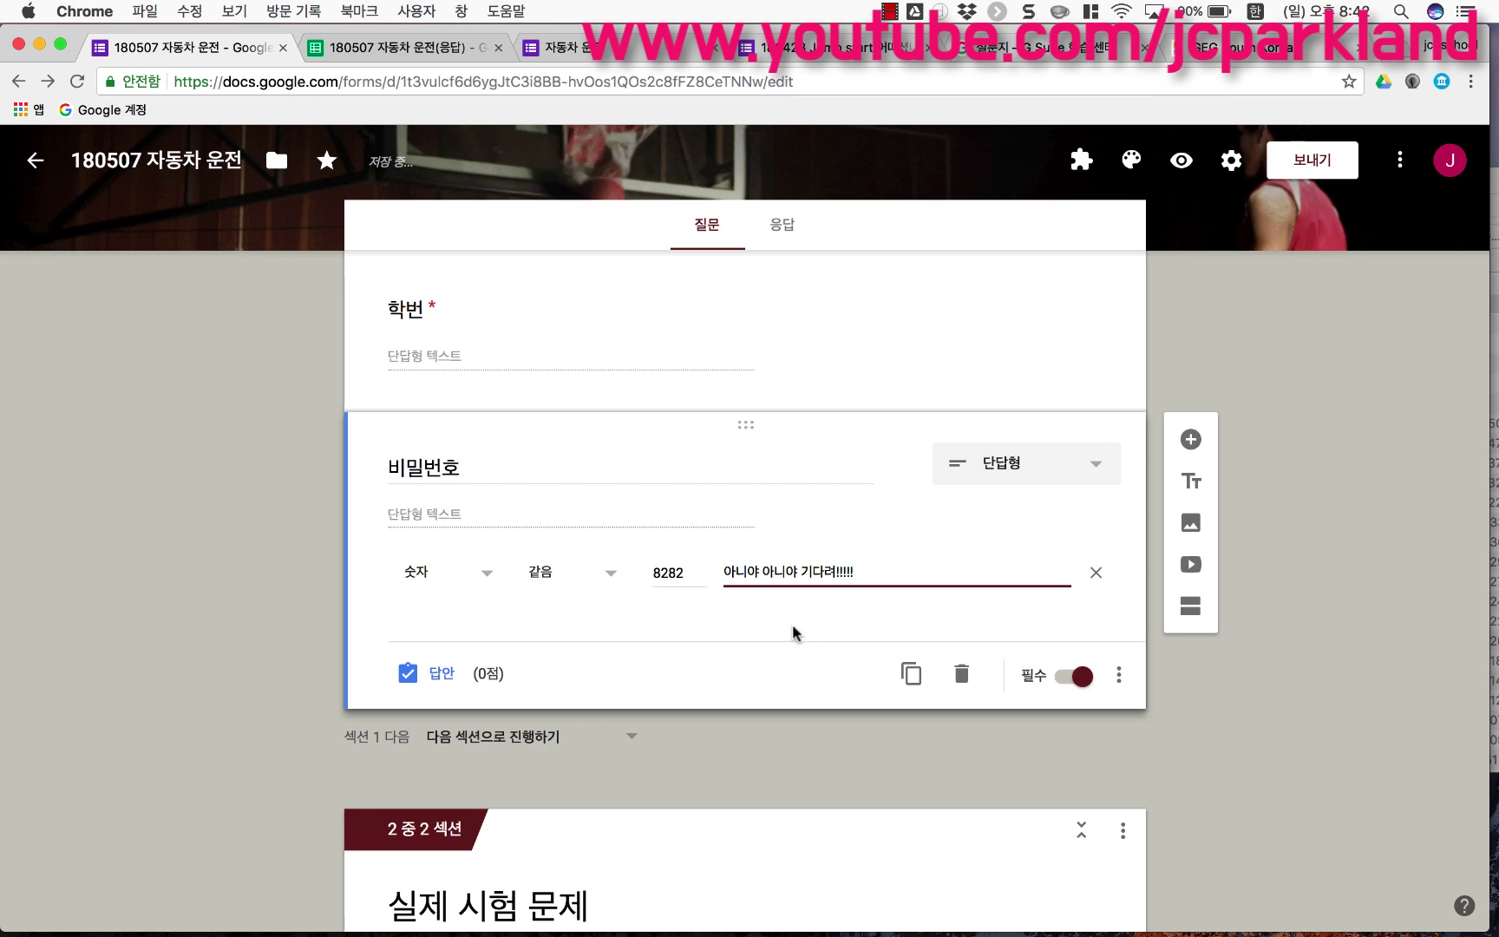
pyautogui.click(1249, 690)
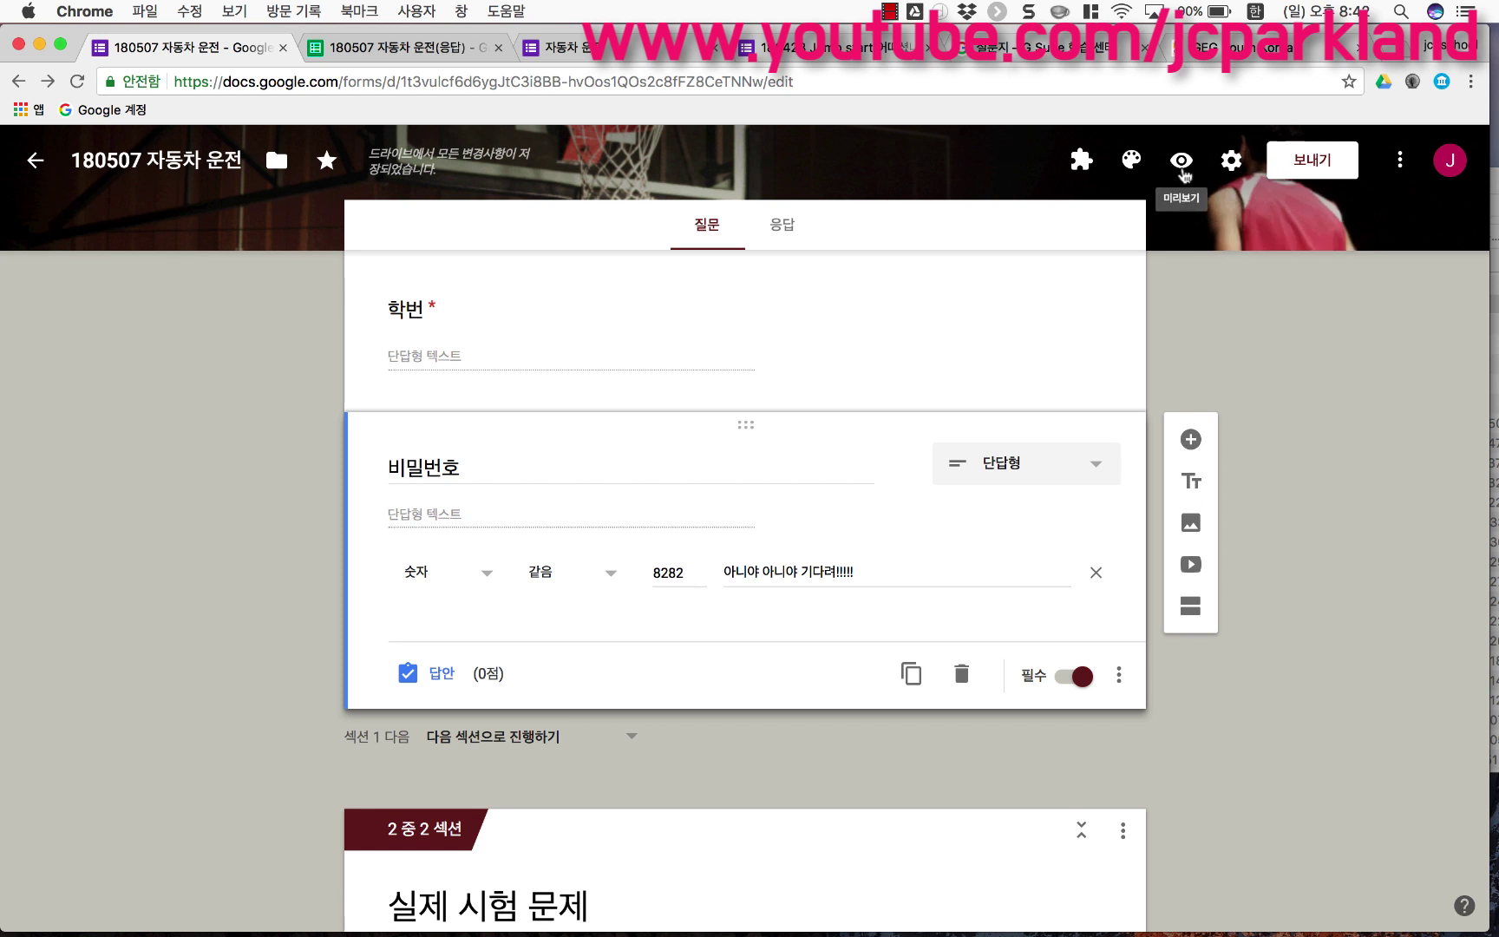
# Step: Preview the form, then switch 응답받기 back on in the responses page
pyautogui.click(1180, 160)
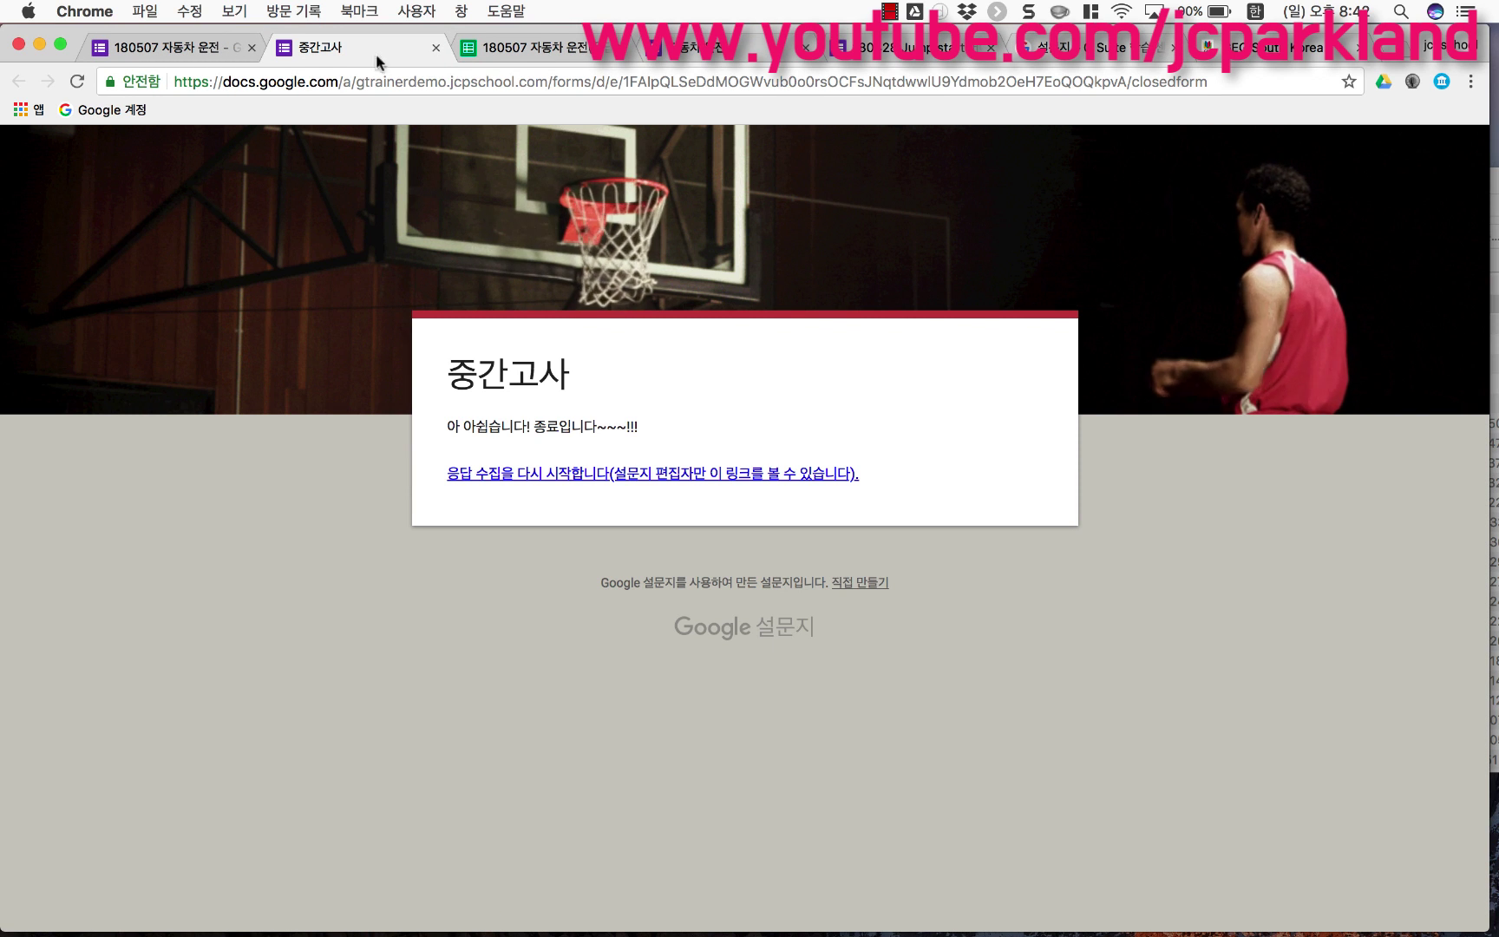
pyautogui.click(174, 47)
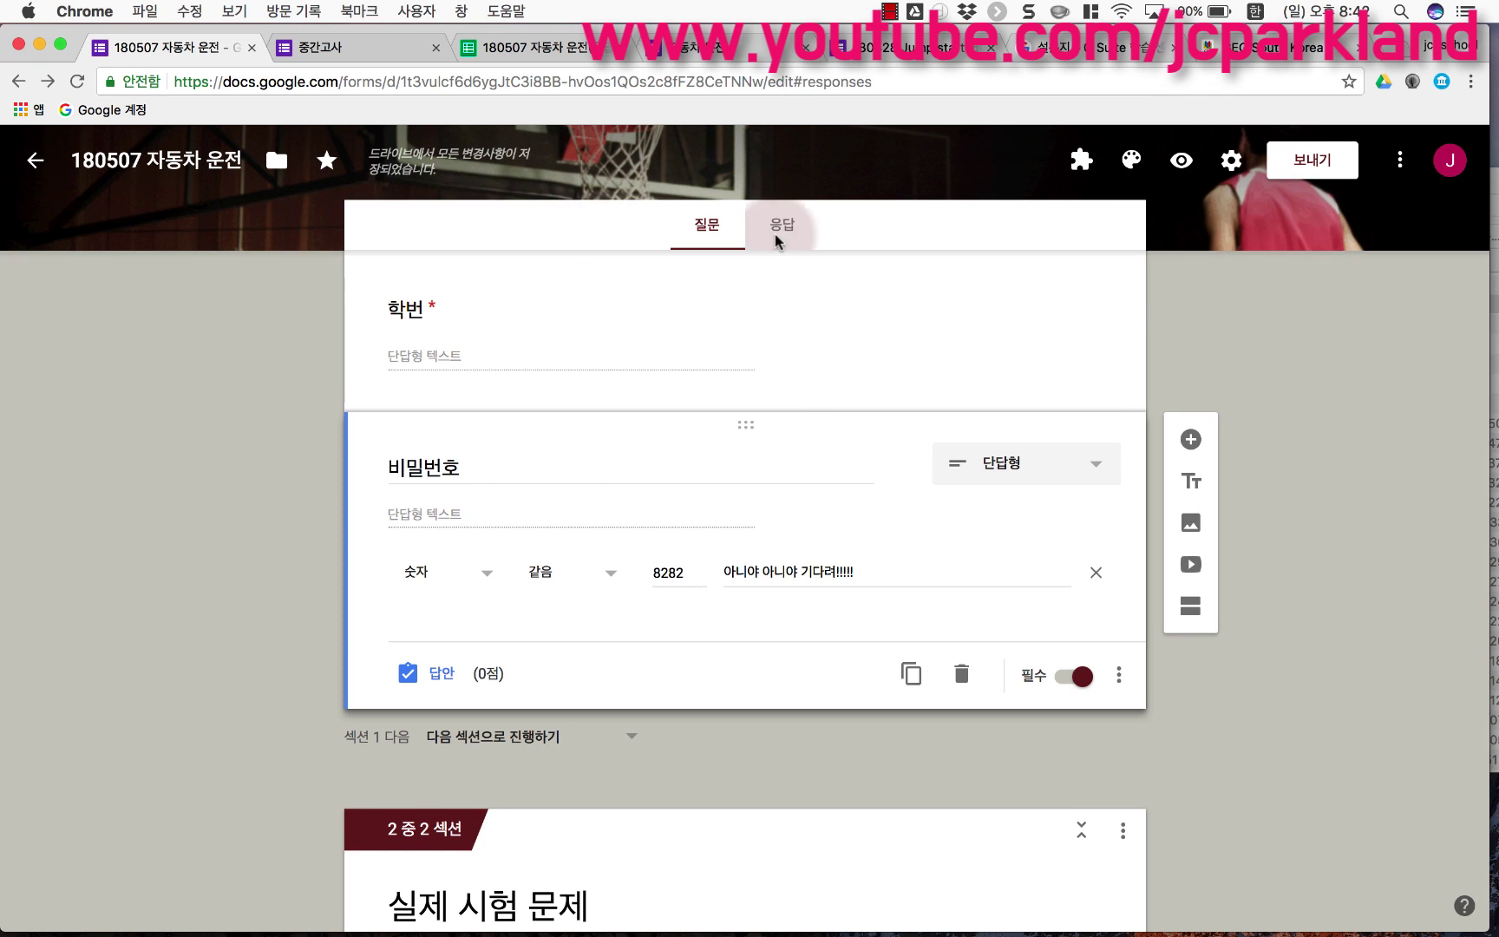
pyautogui.click(773, 233)
pyautogui.click(1073, 413)
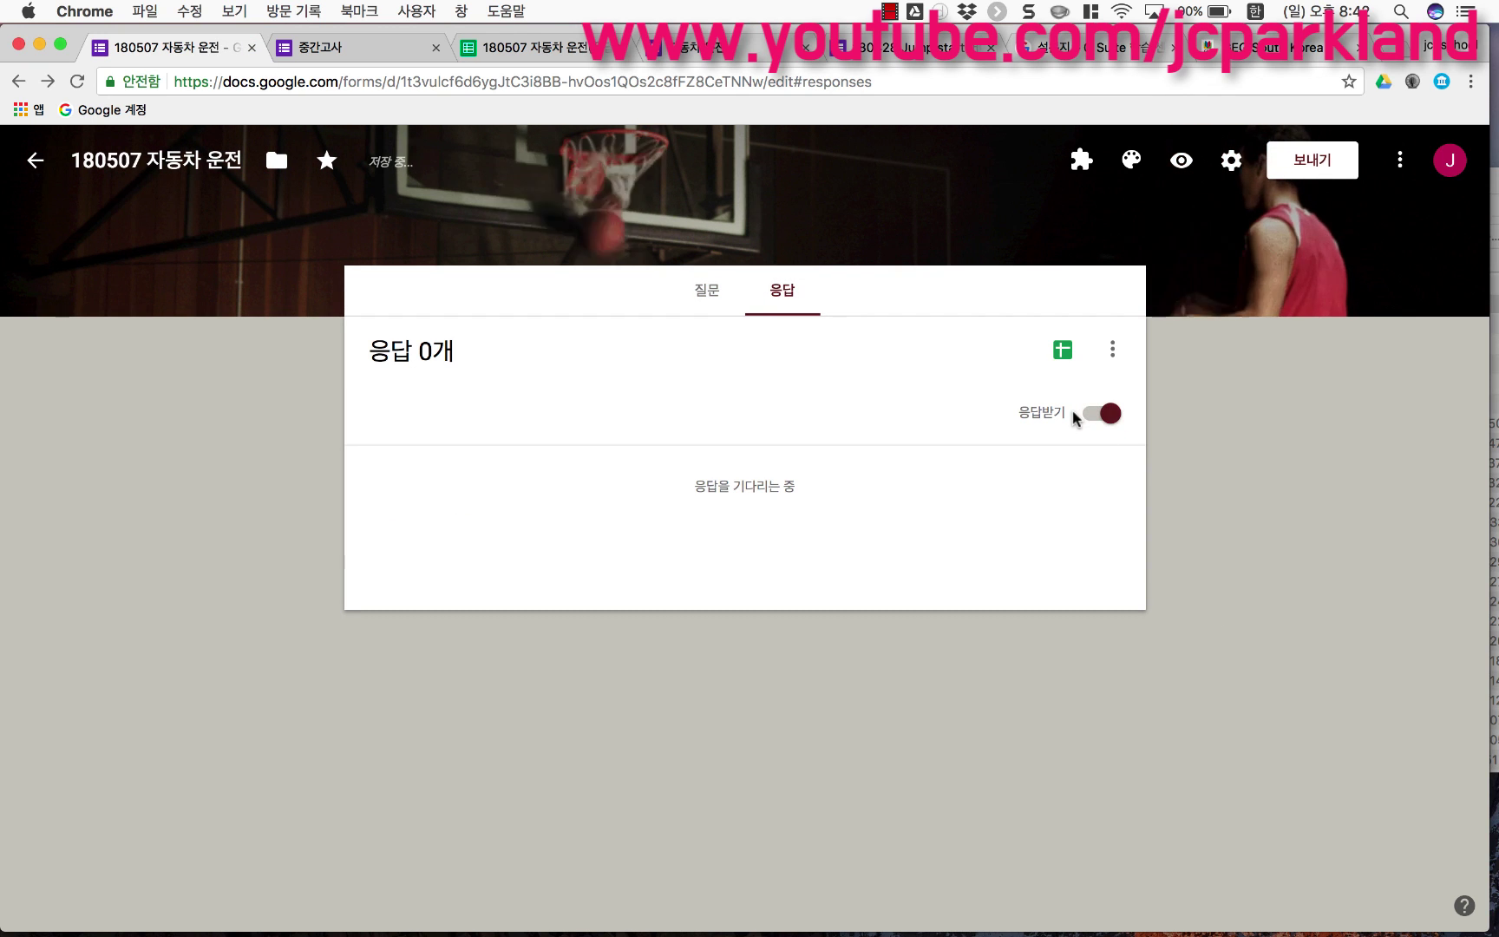
pyautogui.click(707, 295)
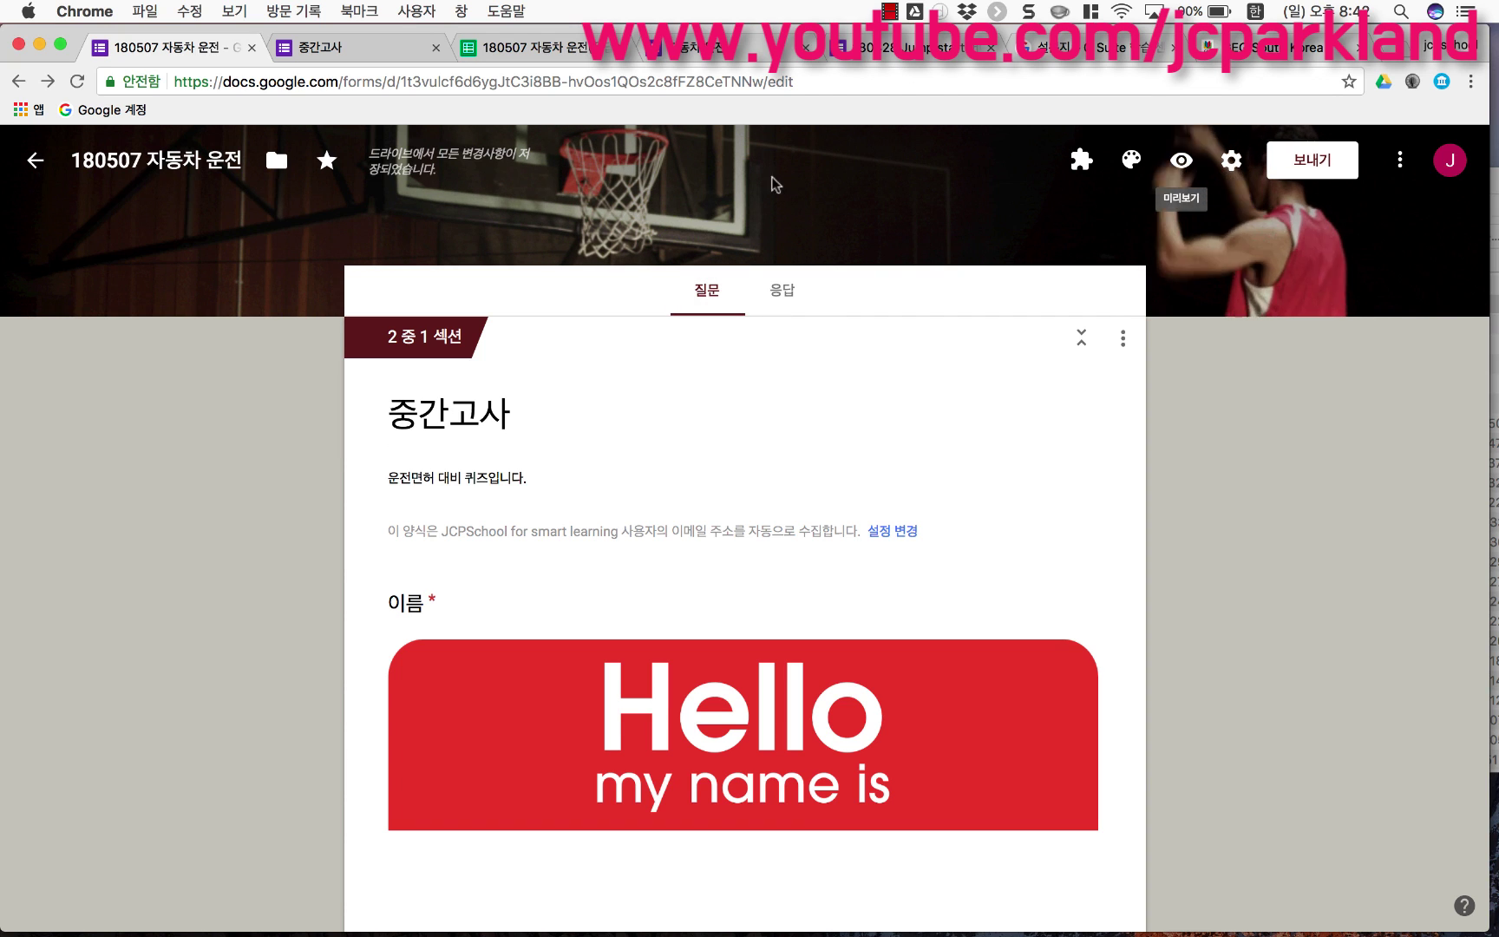
# Step: Preview the form again to check the 비밀번호, 학번 and 이름 questions, then close it
pyautogui.moveTo(391, 177)
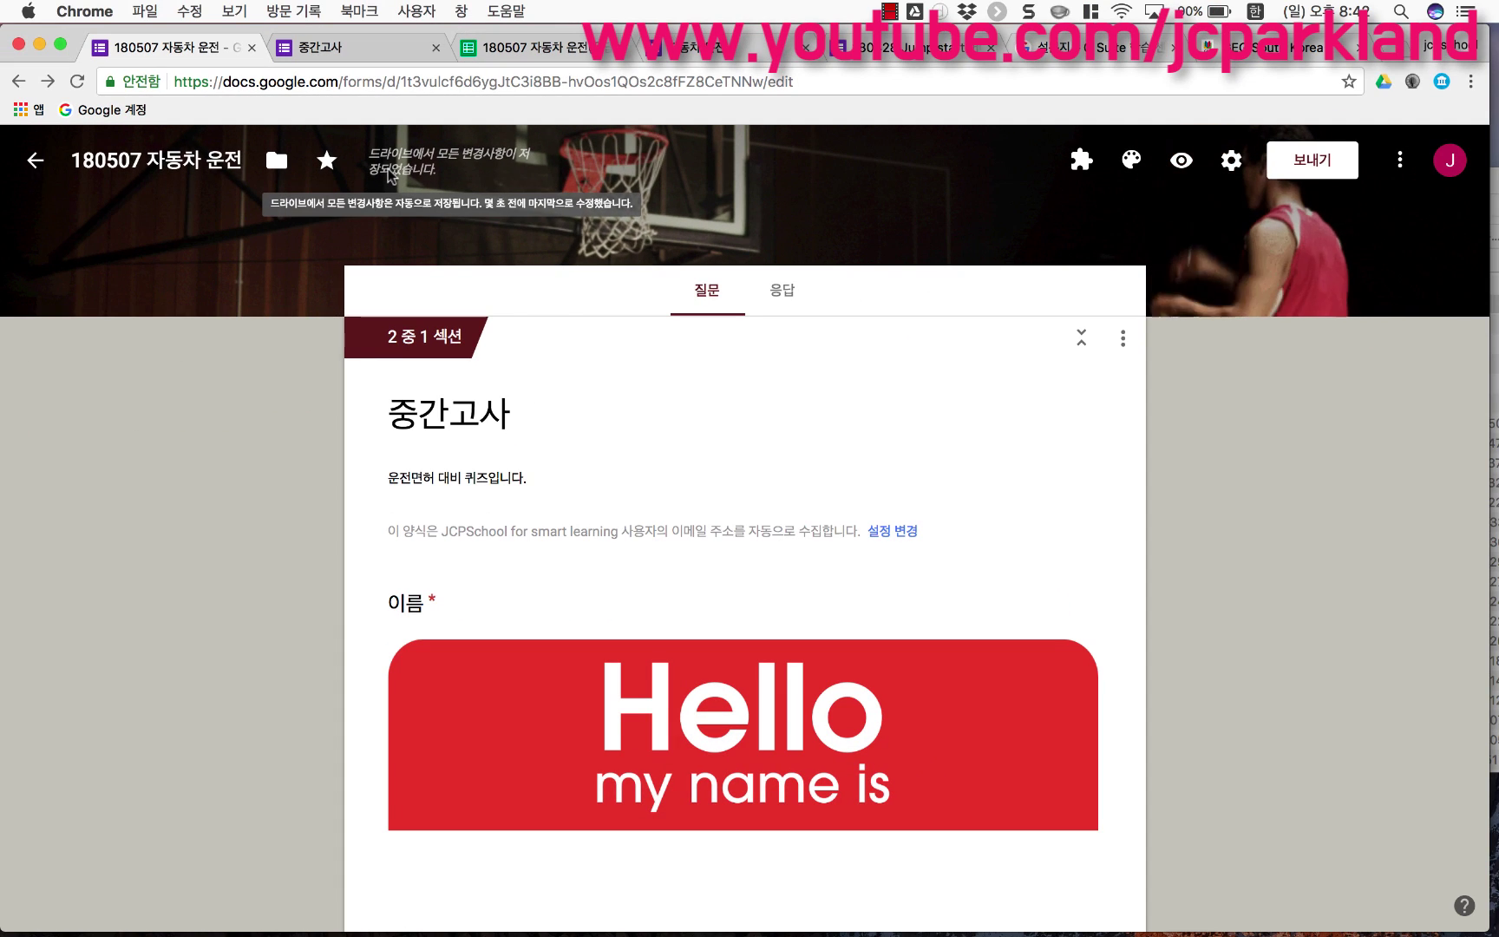
pyautogui.click(1183, 161)
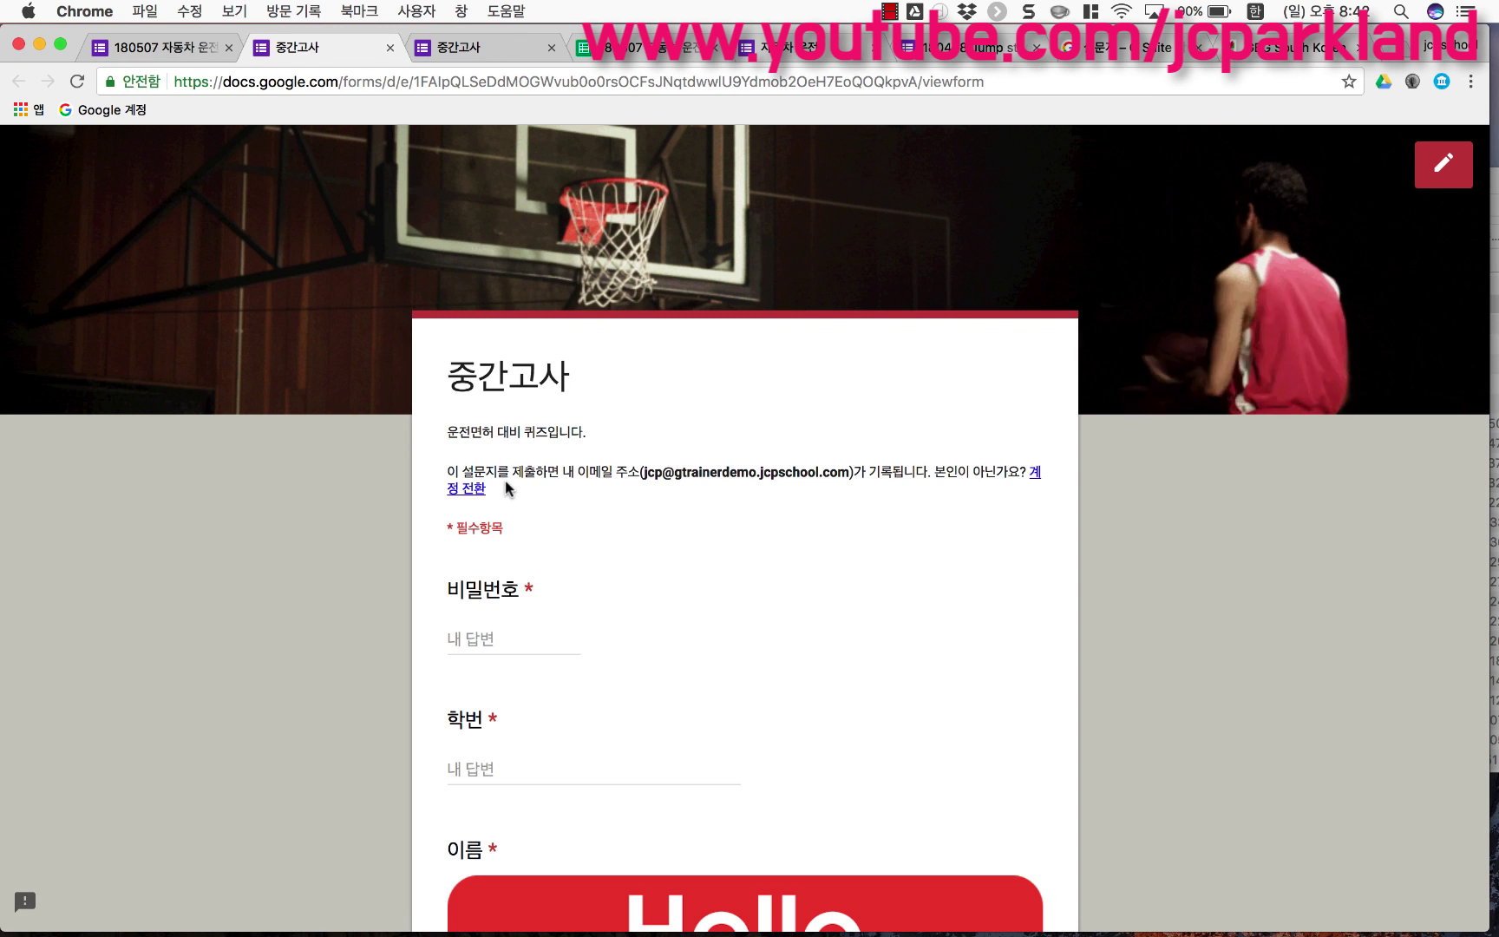
pyautogui.scroll(-5, 491, 713)
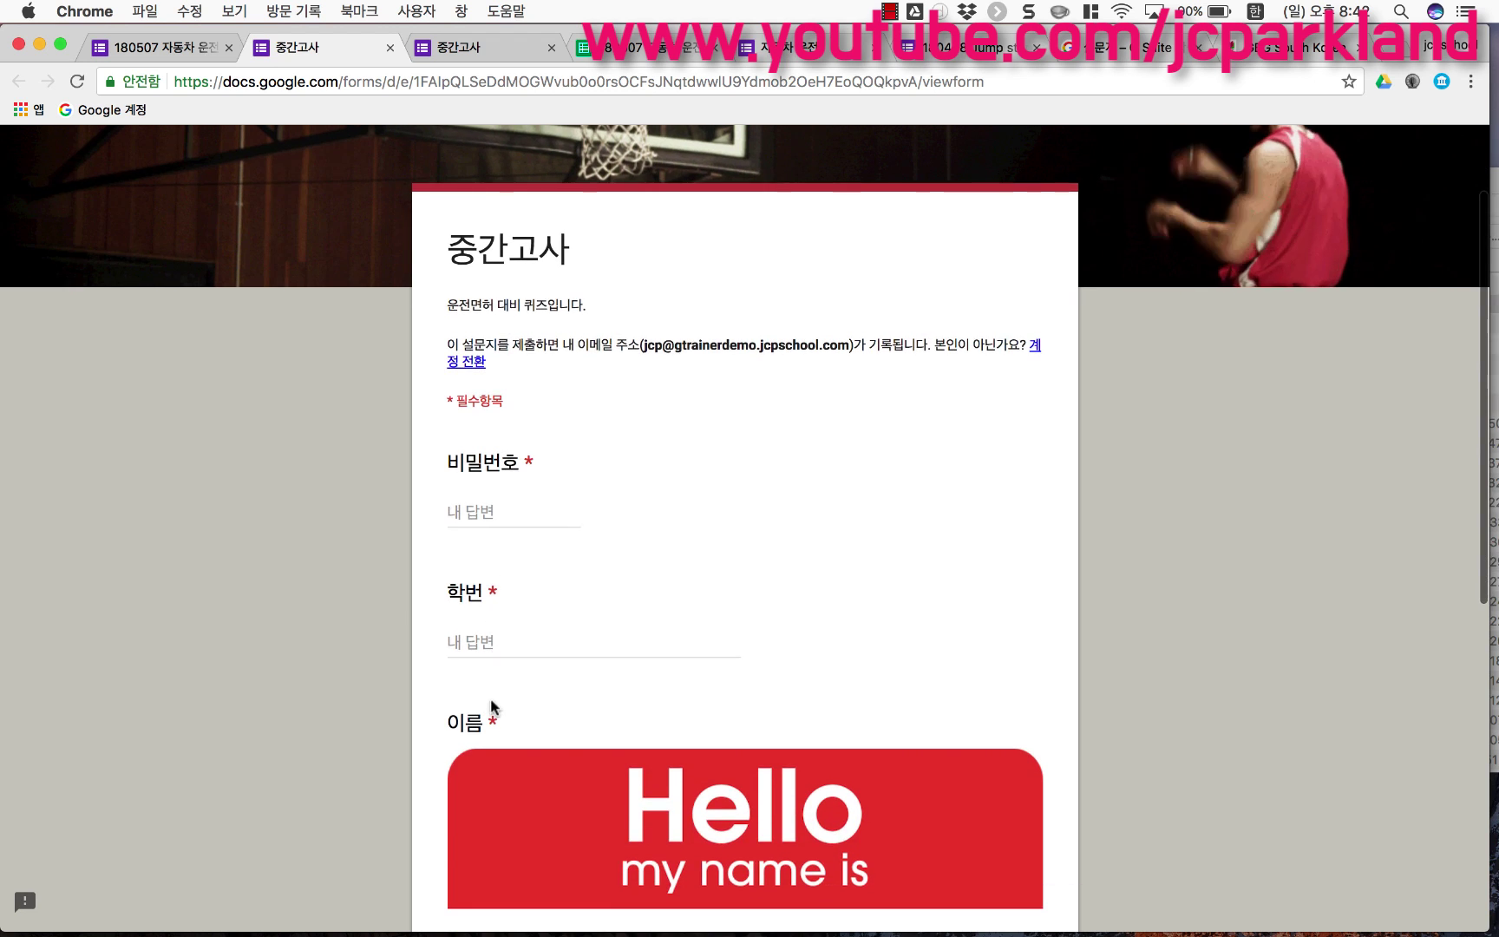
pyautogui.scroll(-3, 492, 713)
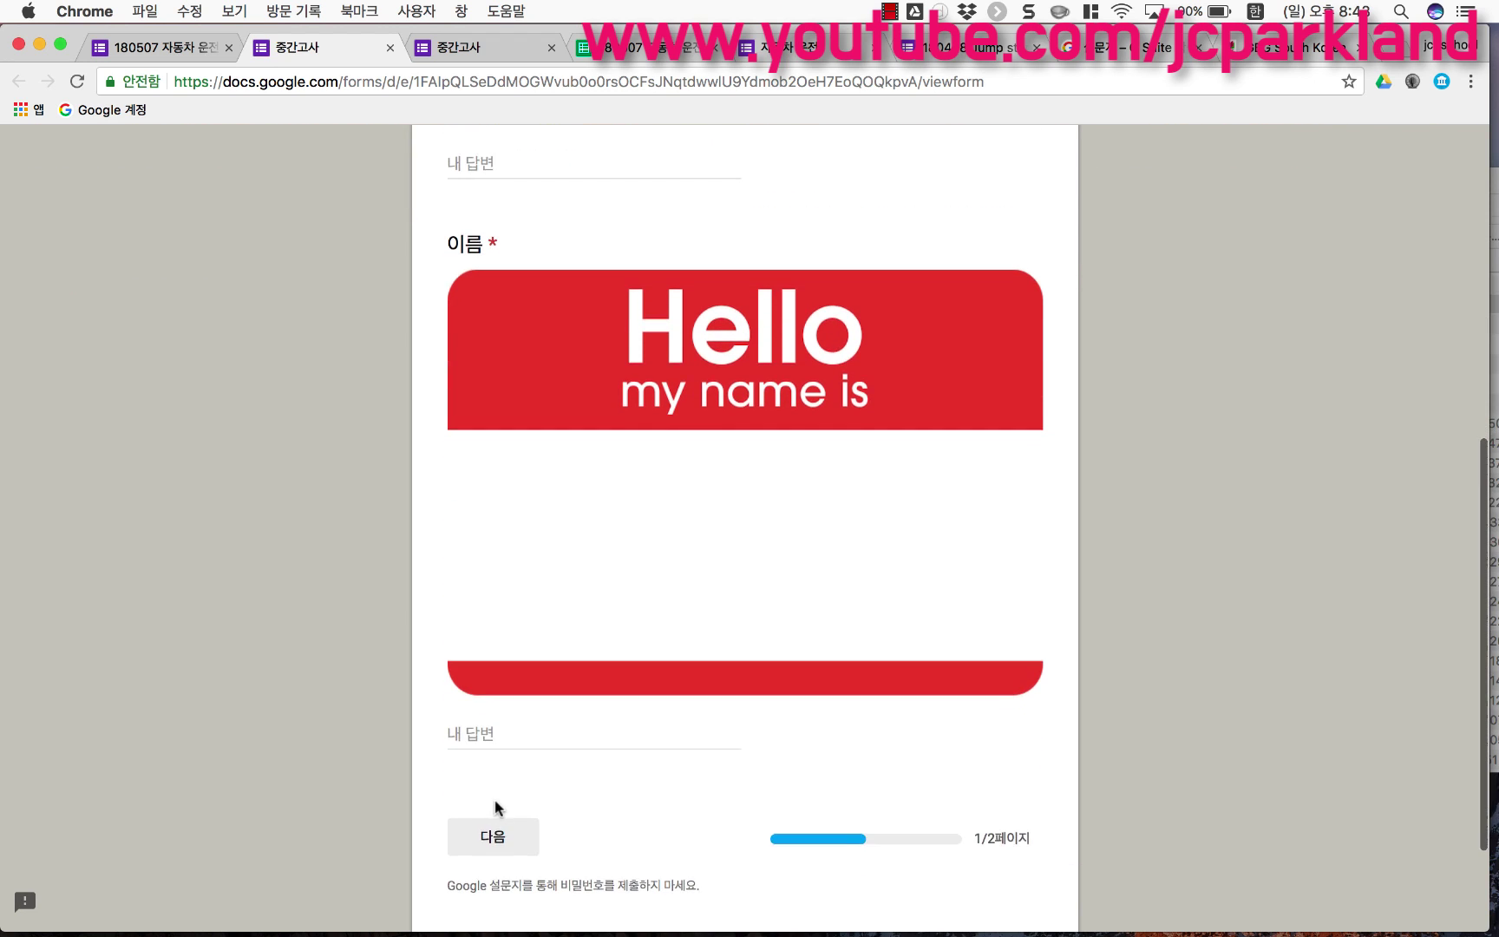
pyautogui.scroll(8, 490, 753)
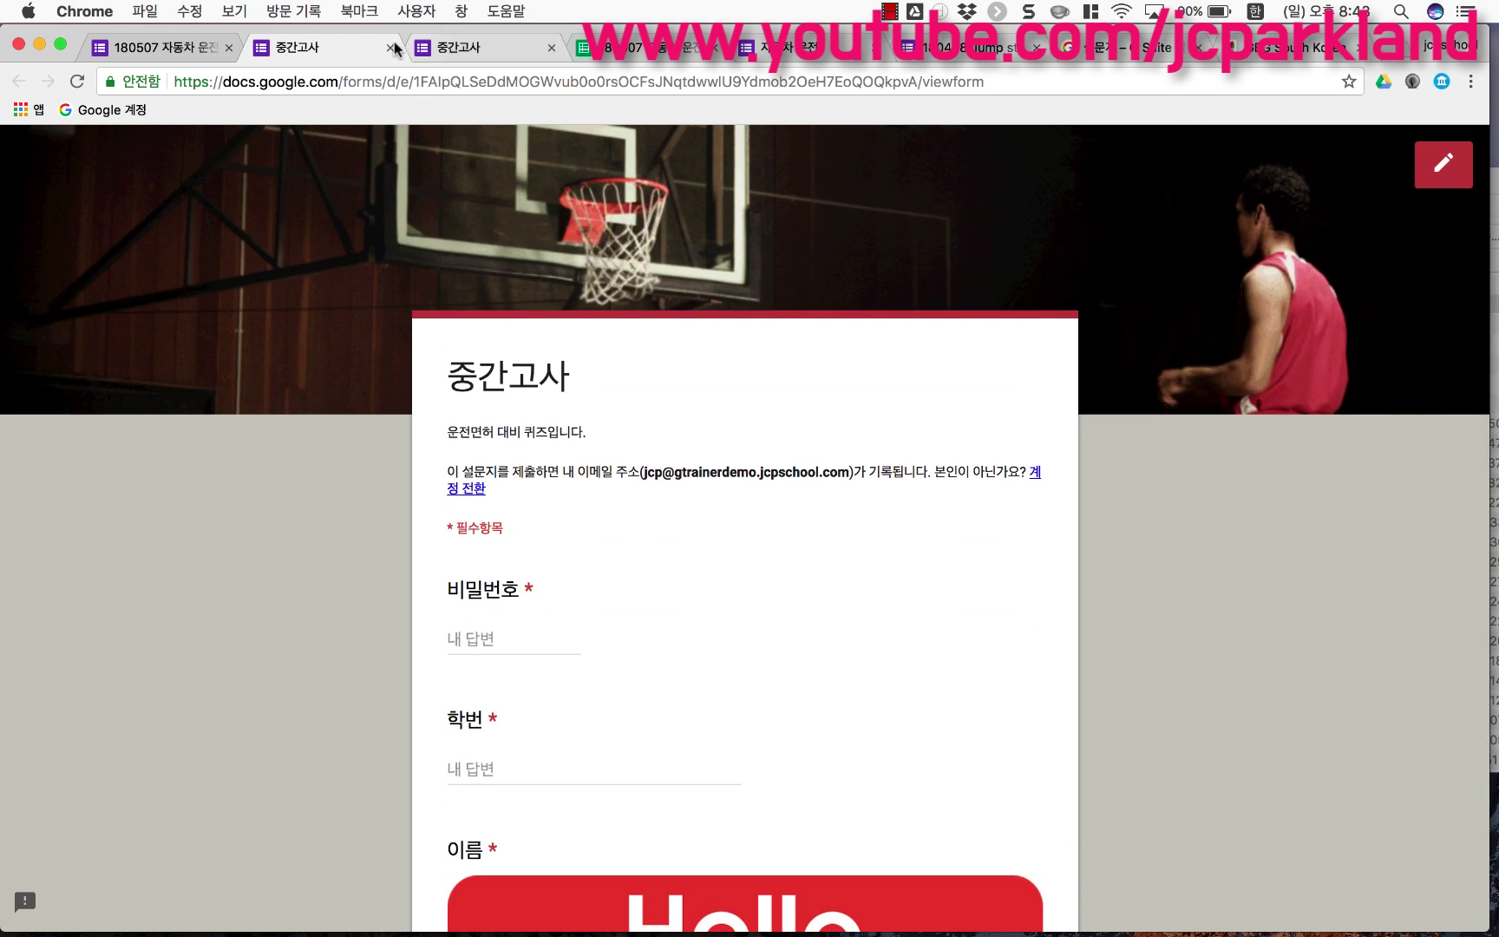
pyautogui.click(390, 47)
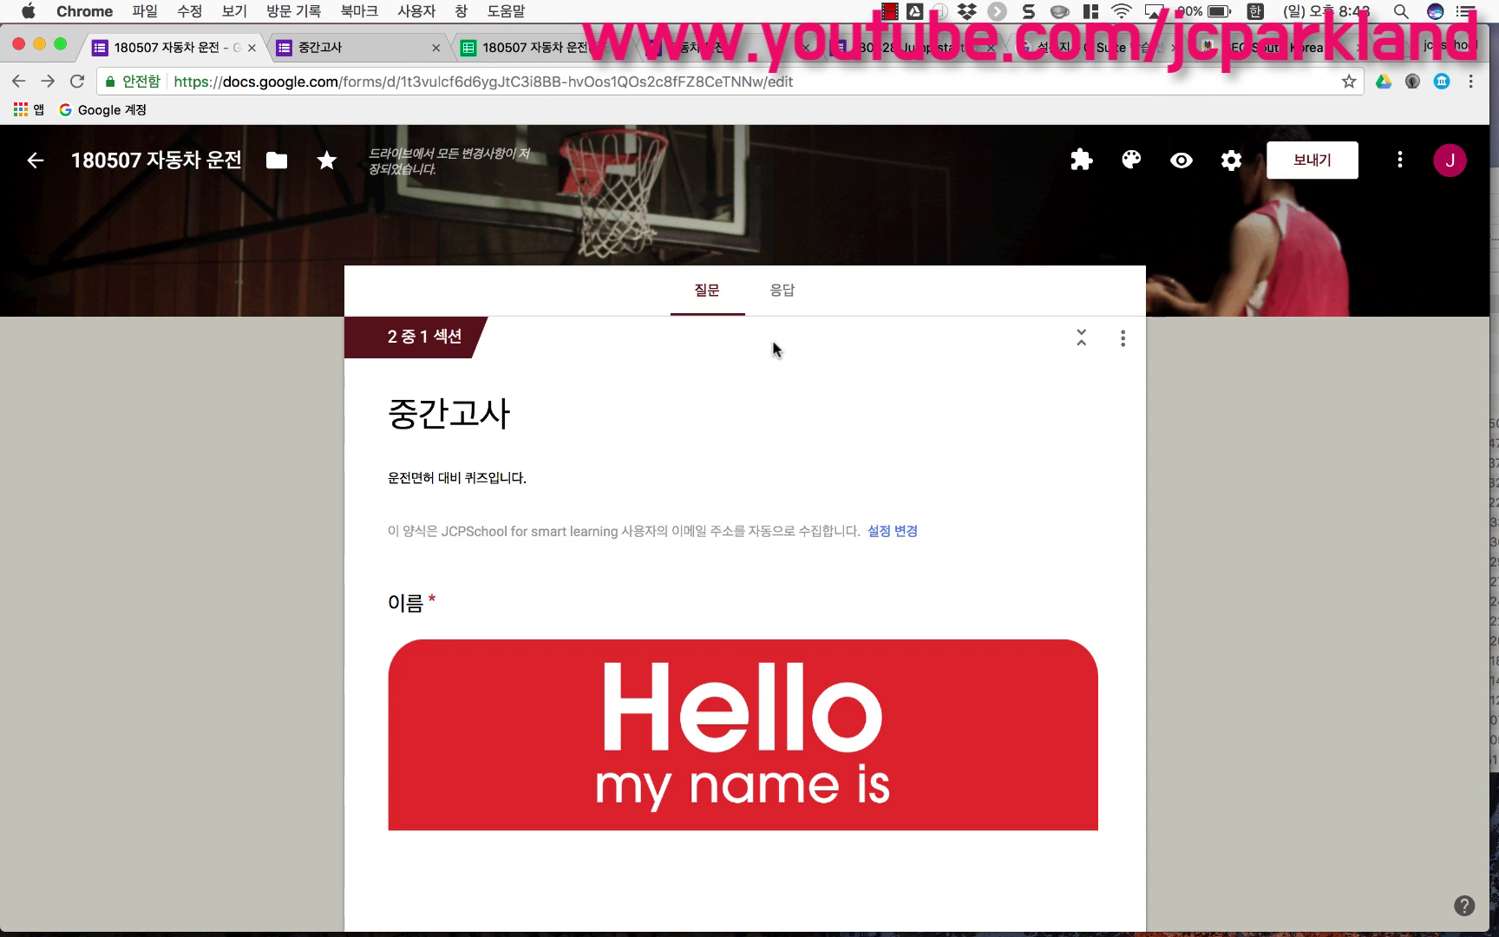
# Step: Uncheck 질문 순서 무작위로 섞기 in the presentation settings and save
pyautogui.click(1231, 160)
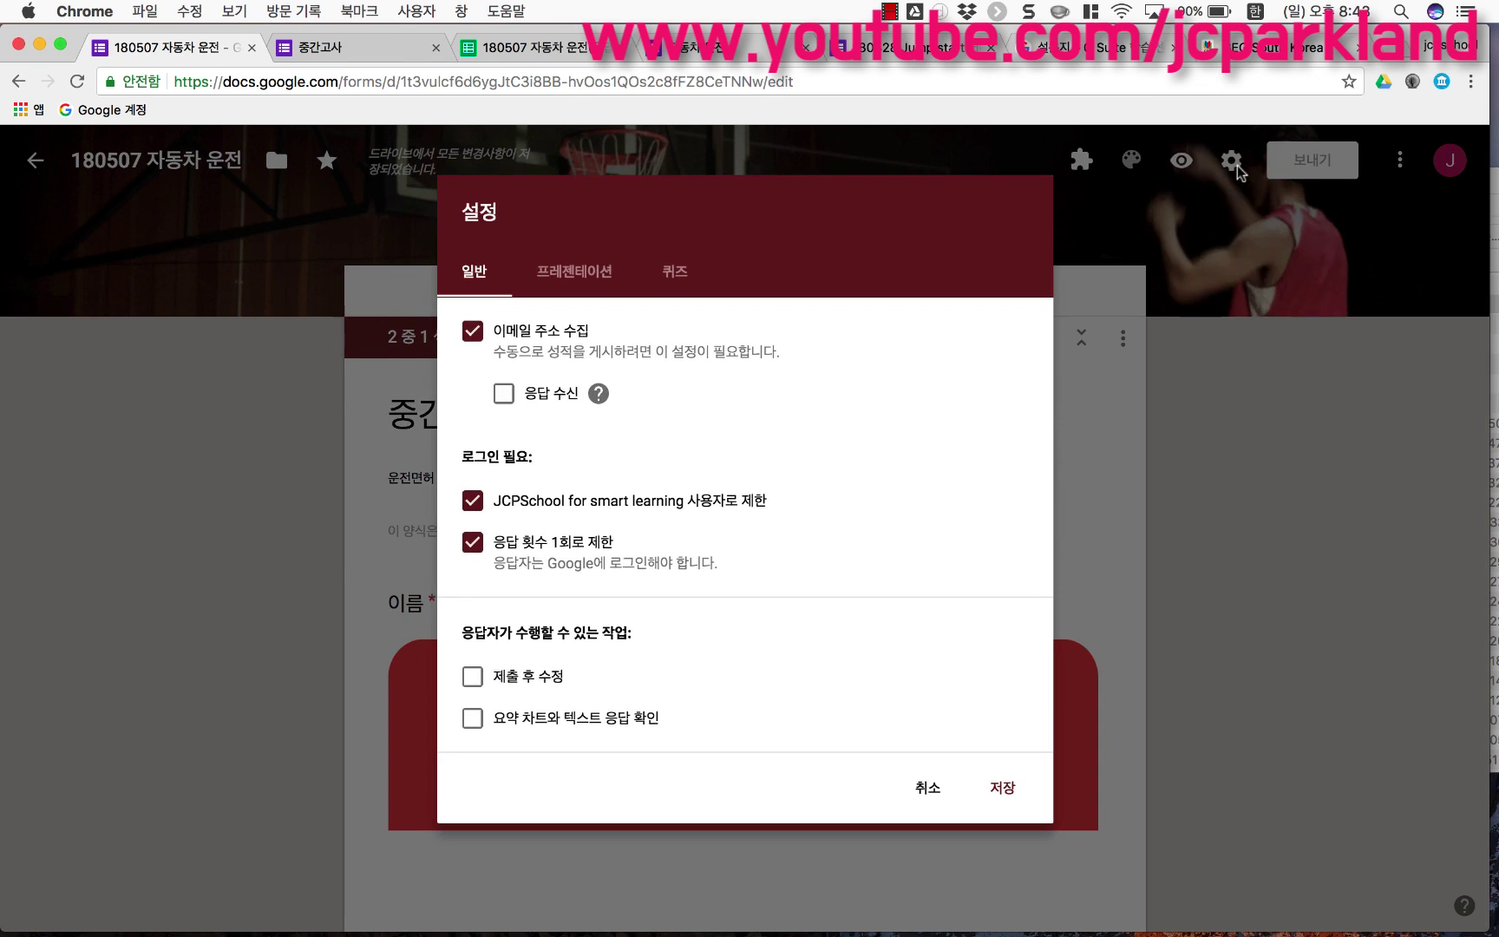
pyautogui.click(575, 287)
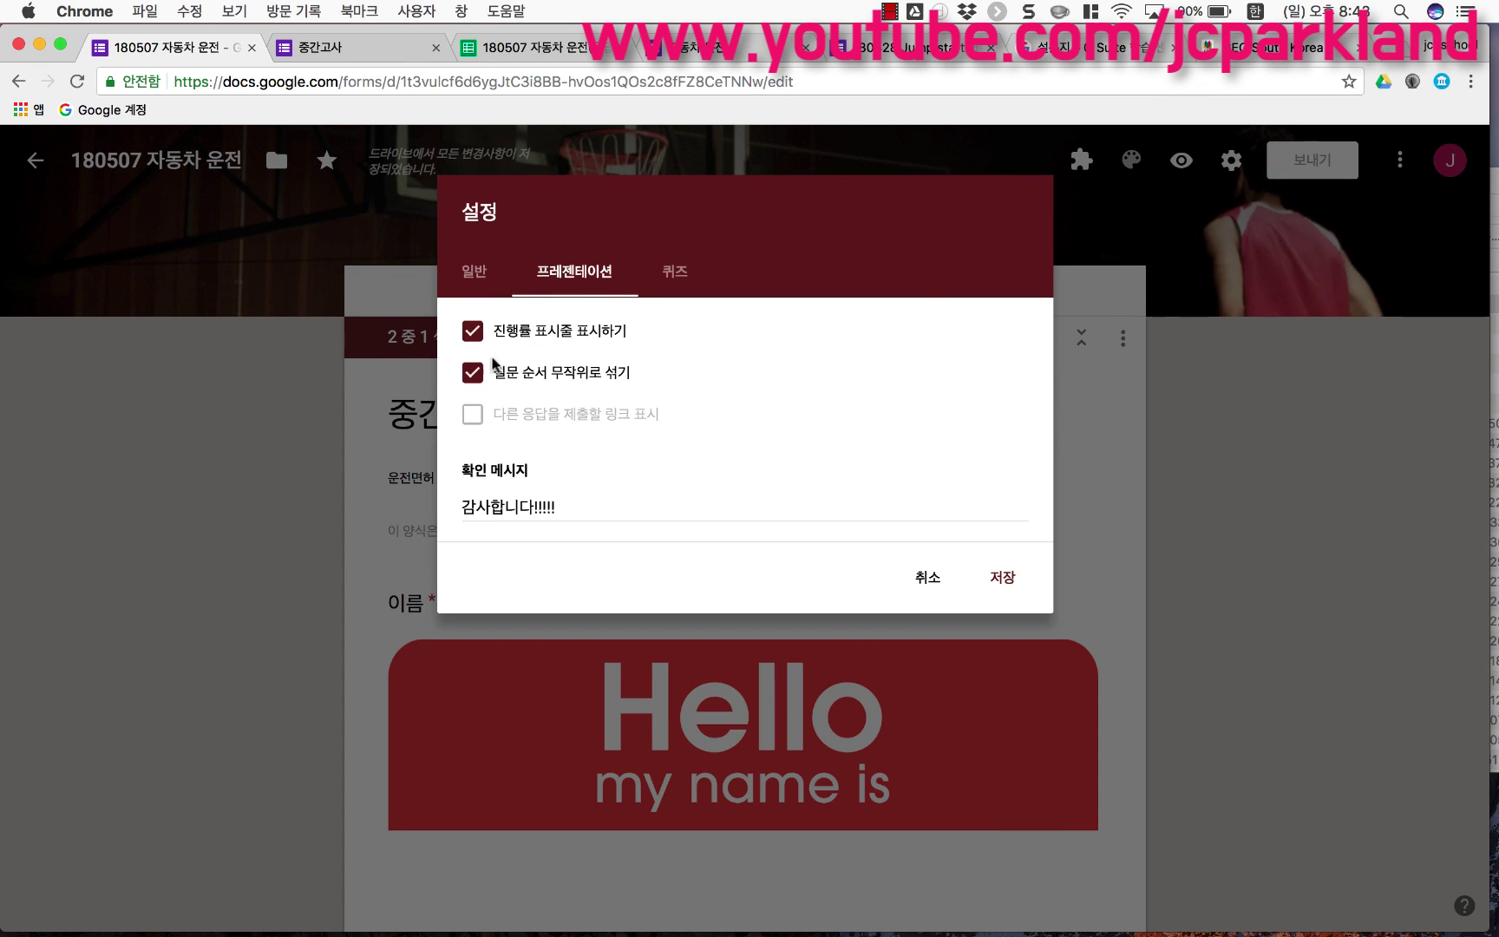
pyautogui.click(475, 375)
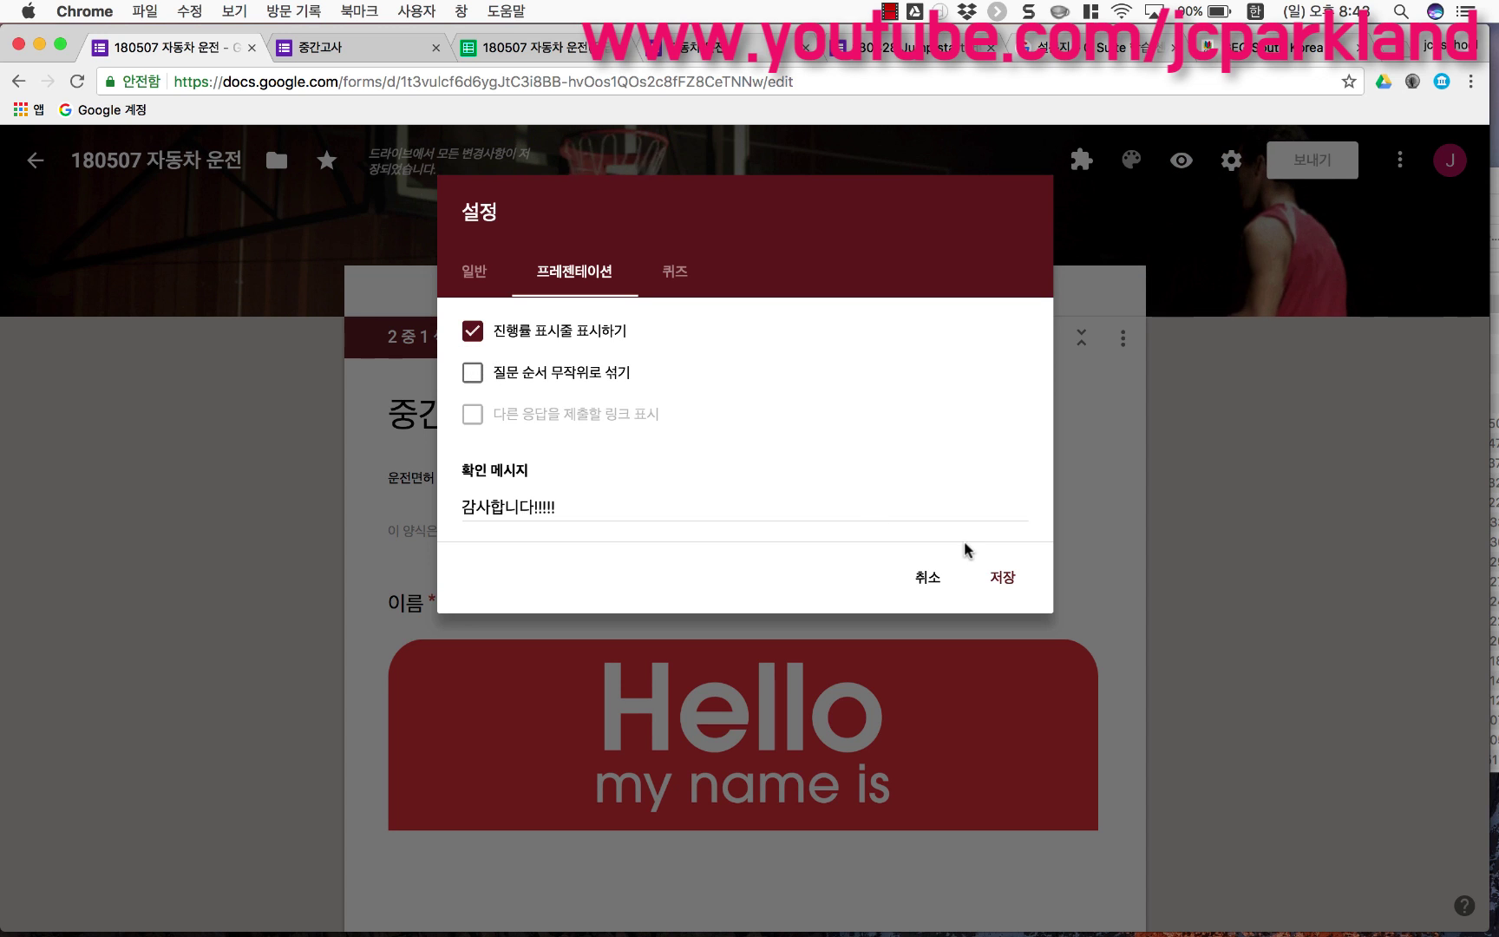
pyautogui.click(1006, 579)
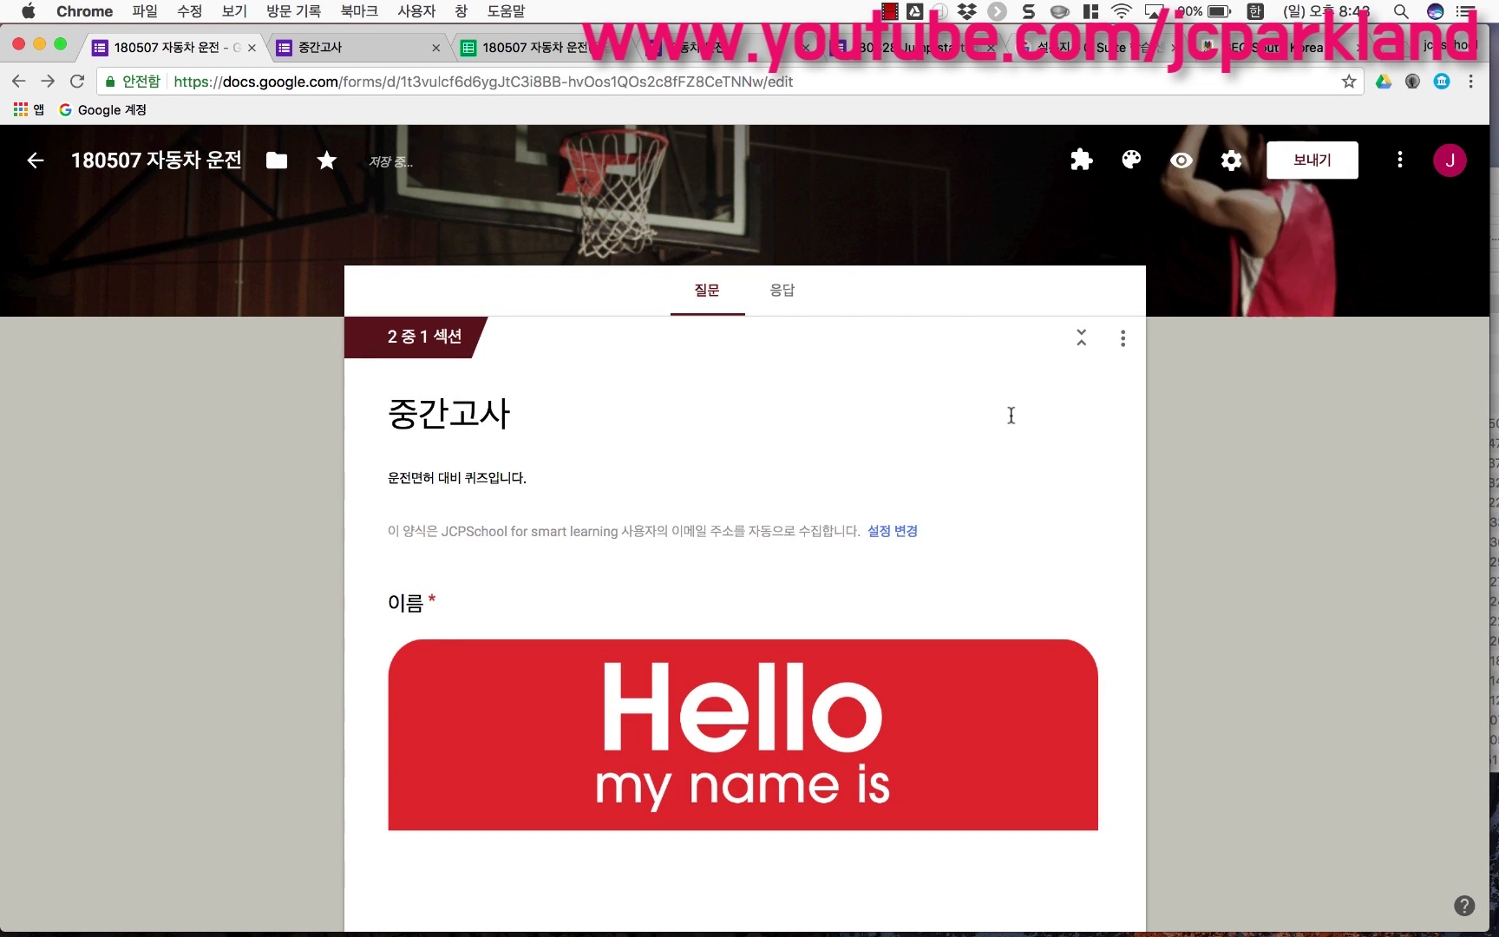
# Step: Open the respondent preview and click into the 이름 answer field
pyautogui.click(1179, 162)
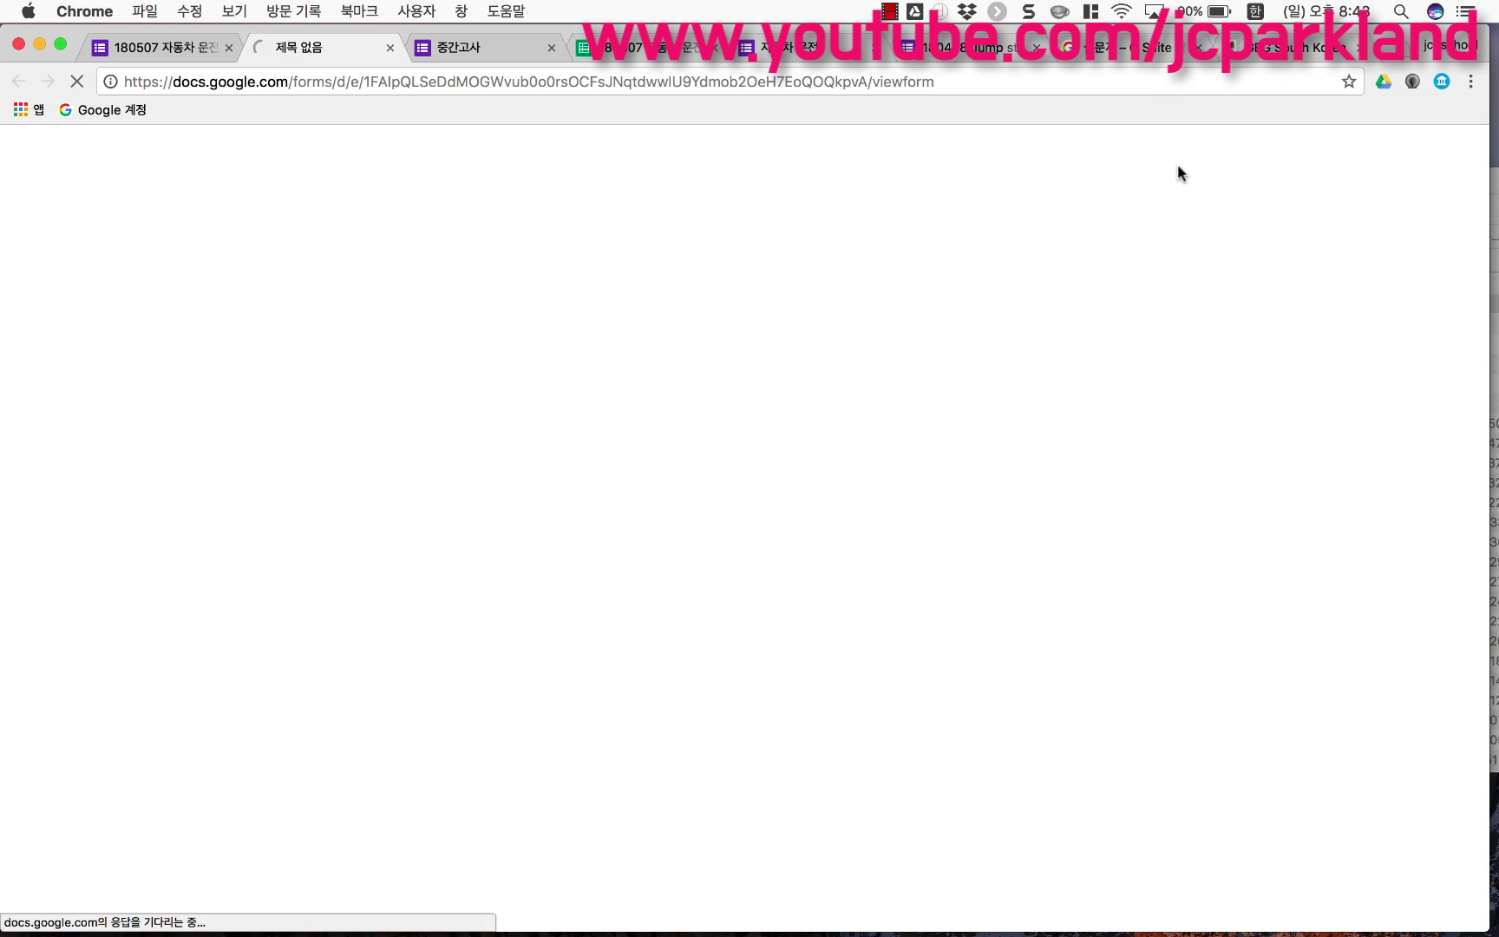
pyautogui.scroll(-5, 760, 480)
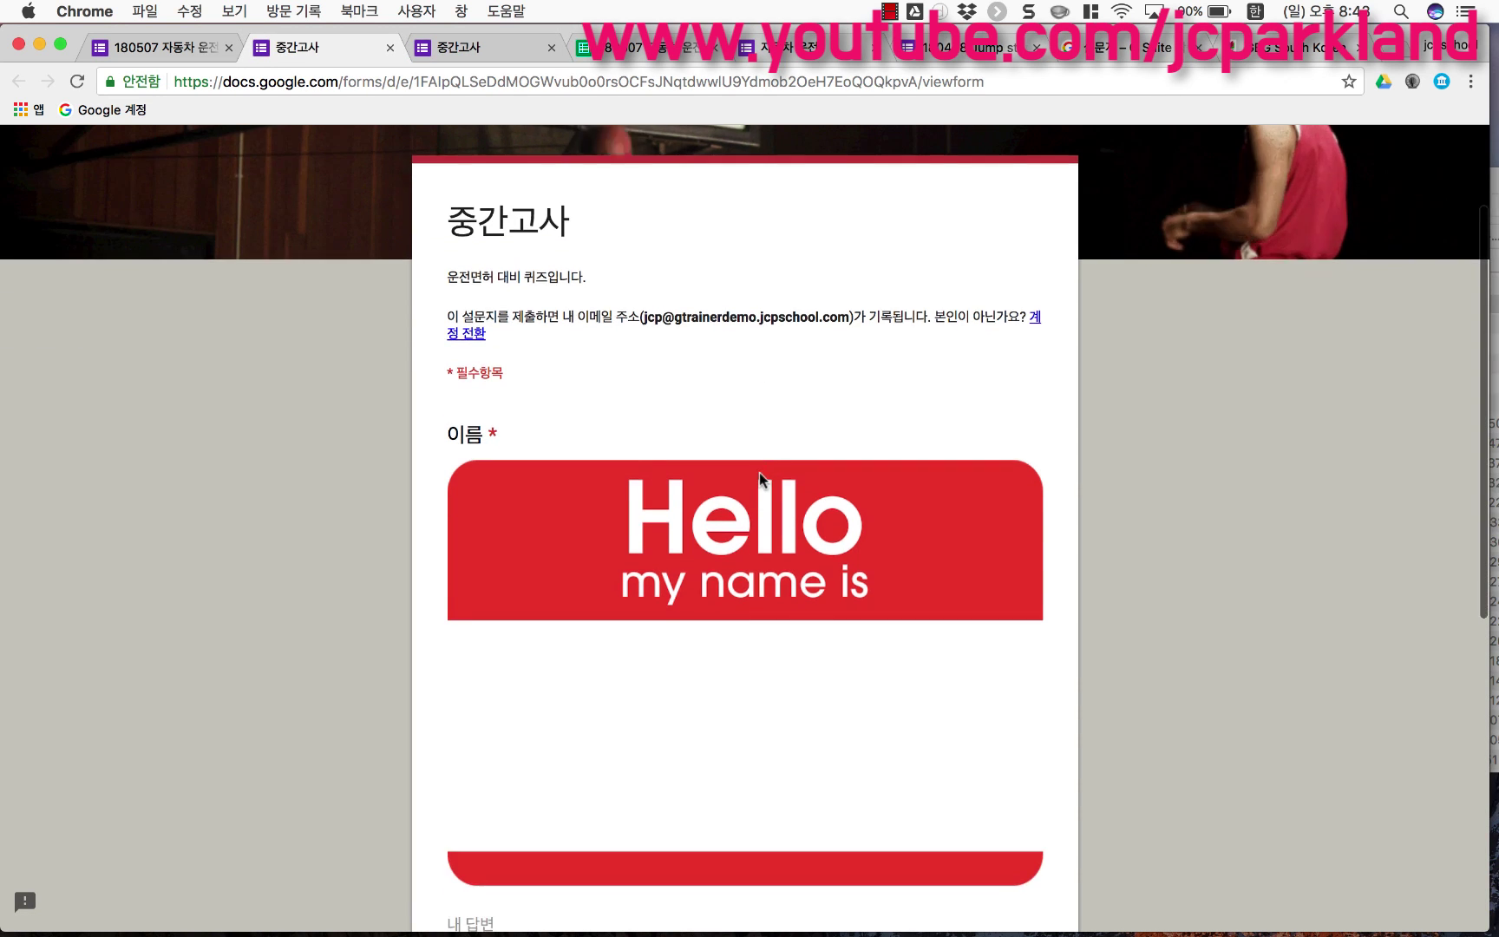
pyautogui.click(535, 725)
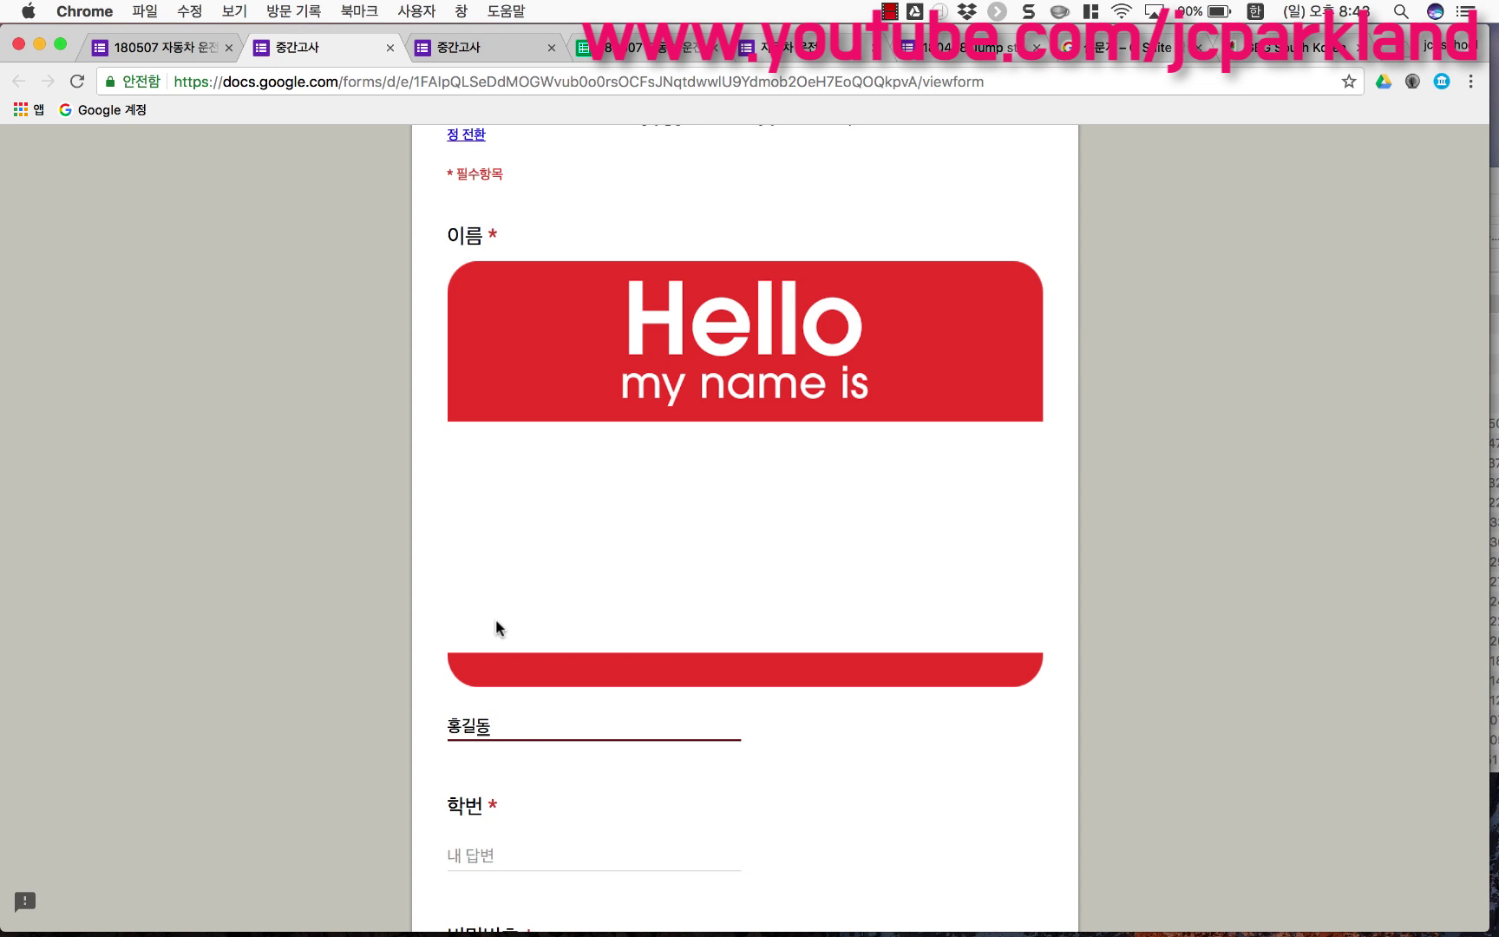
pyautogui.scroll(5, 496, 618)
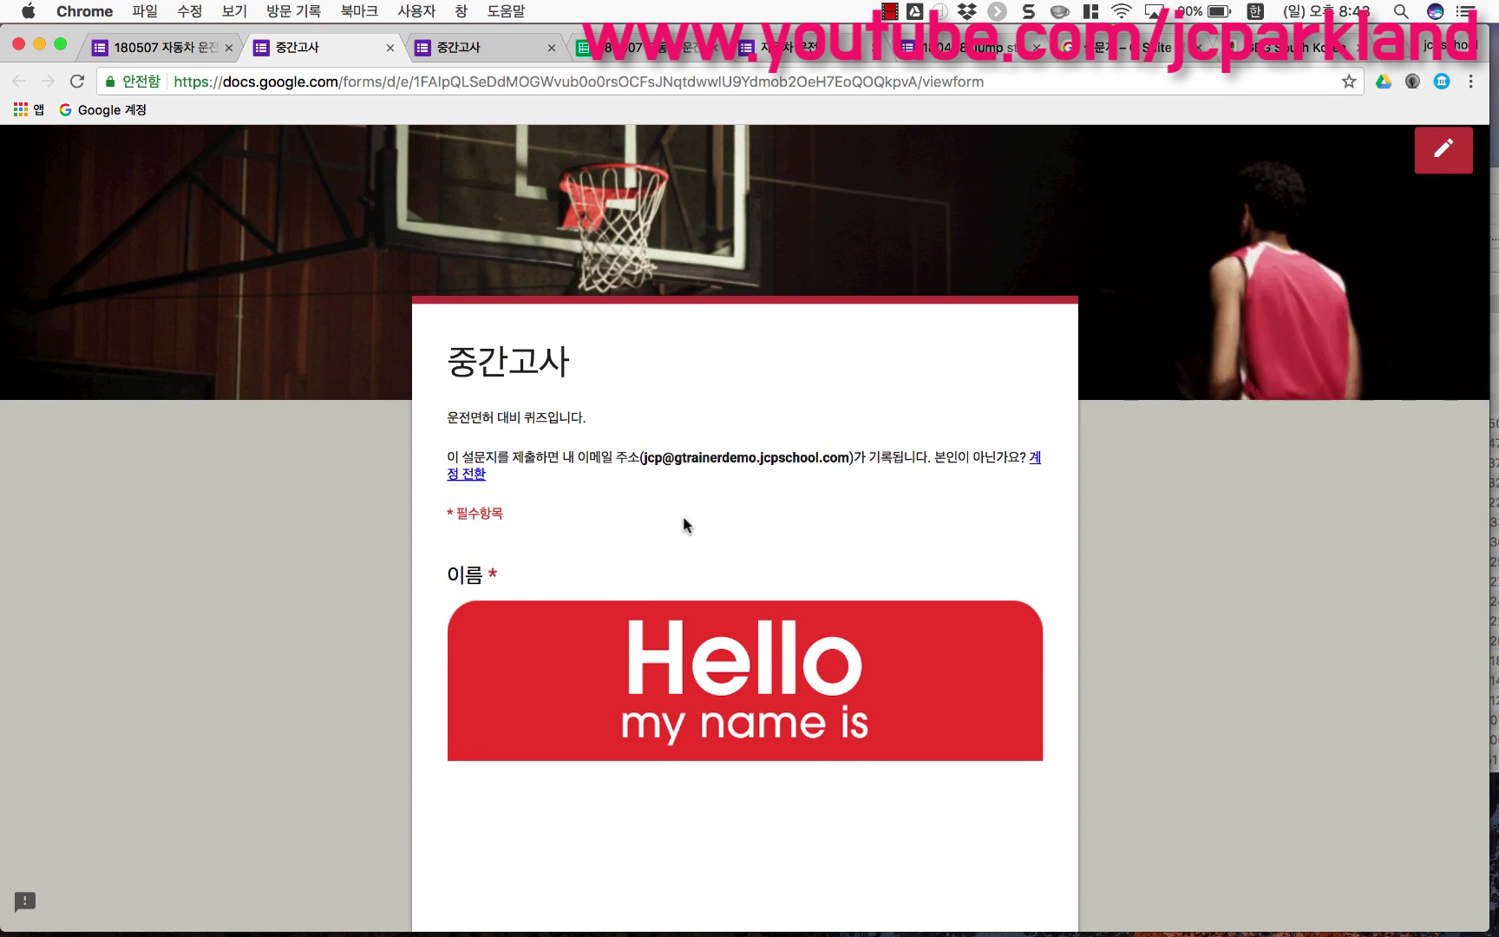
pyautogui.scroll(-5, 682, 515)
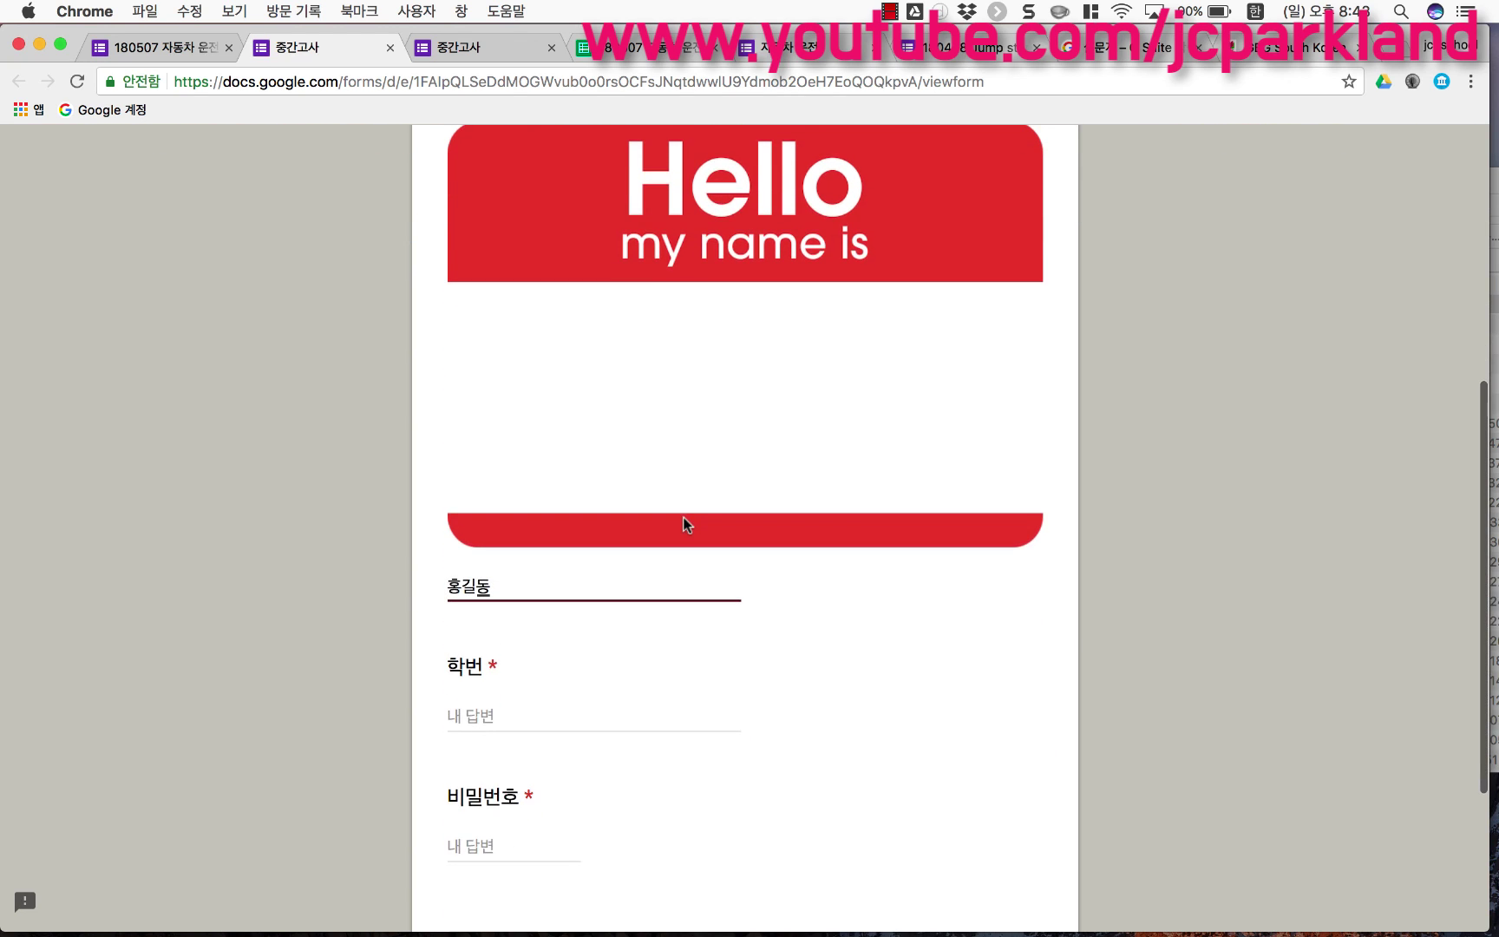
pyautogui.scroll(2, 682, 521)
pyautogui.scroll(-6, 683, 520)
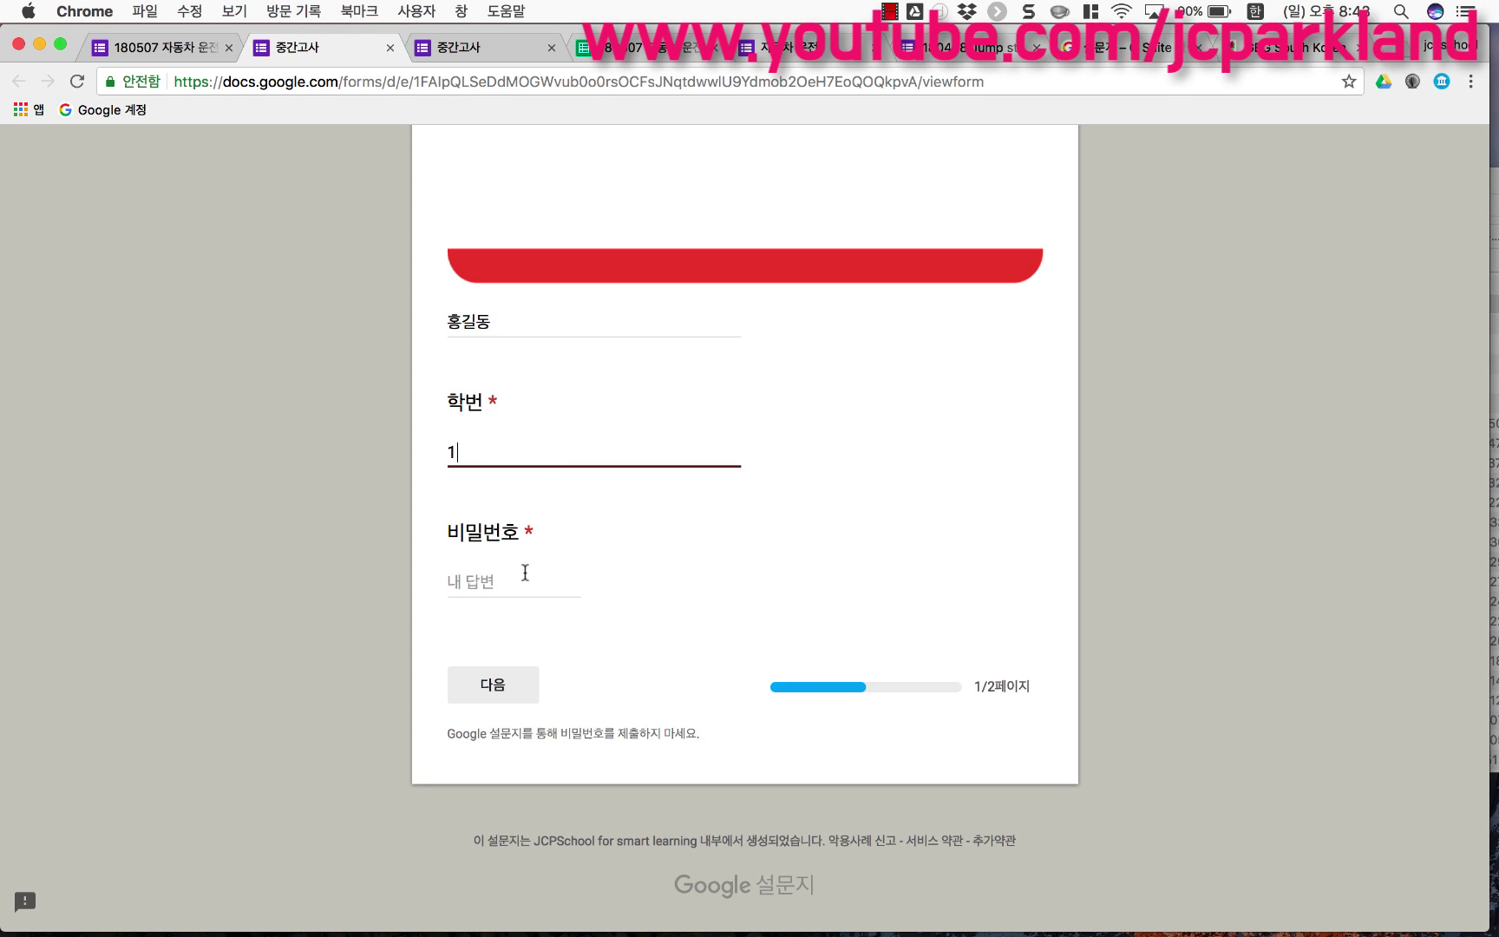
# Step: Enter the correct password in 비밀번호 to clear the error and go to page 2
pyautogui.click(379, 640)
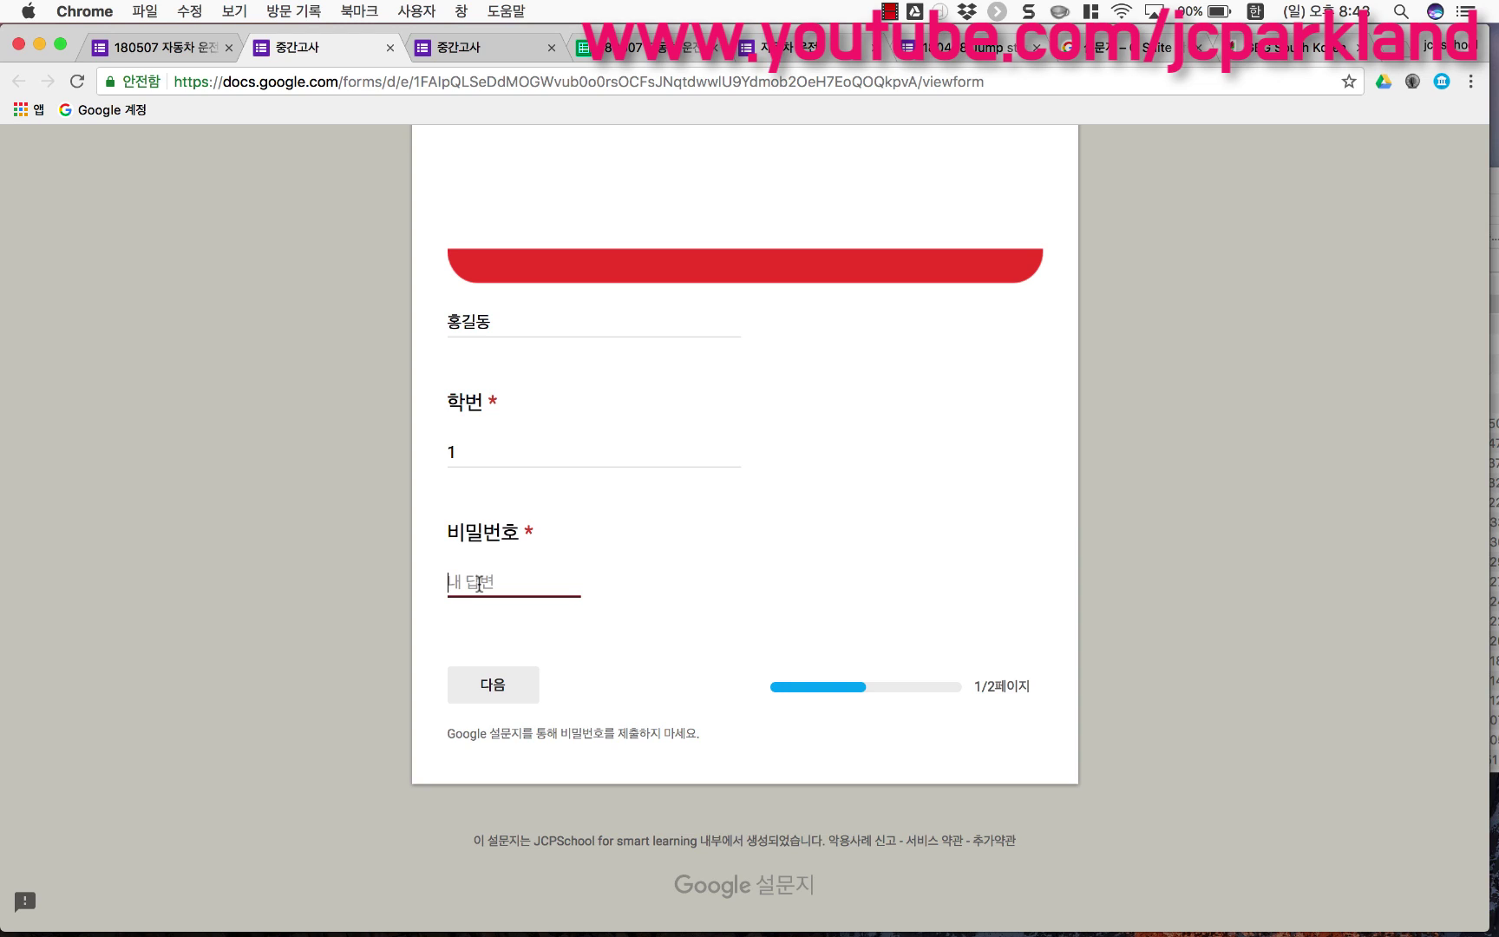
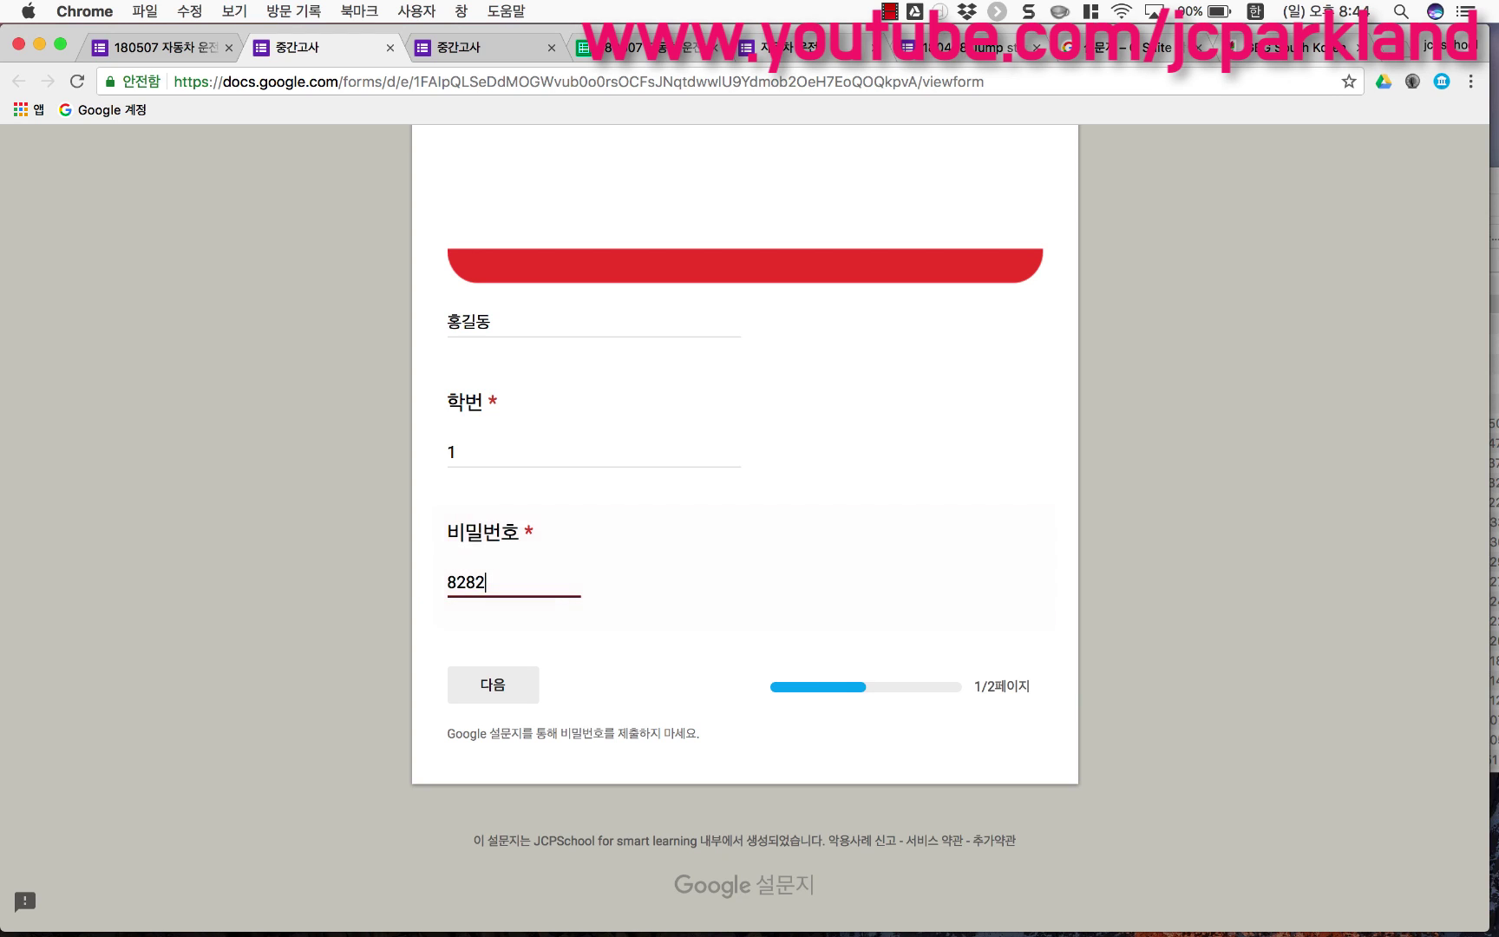
pyautogui.click(512, 704)
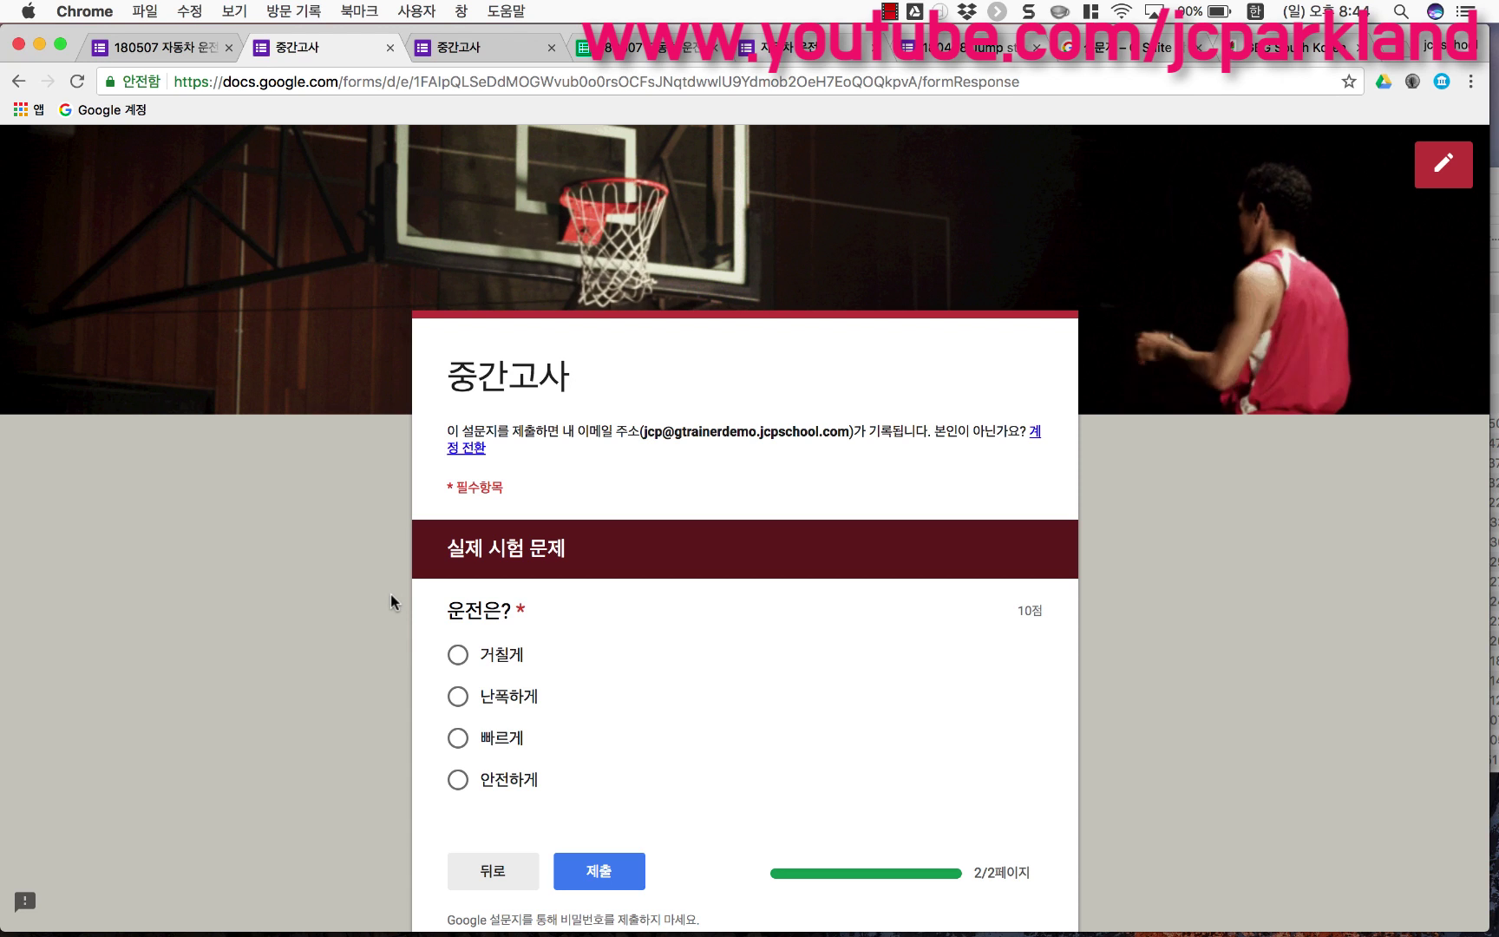
# Step: In the Send dialog's link tab, shorten the form link to a goo.gl address
pyautogui.click(165, 48)
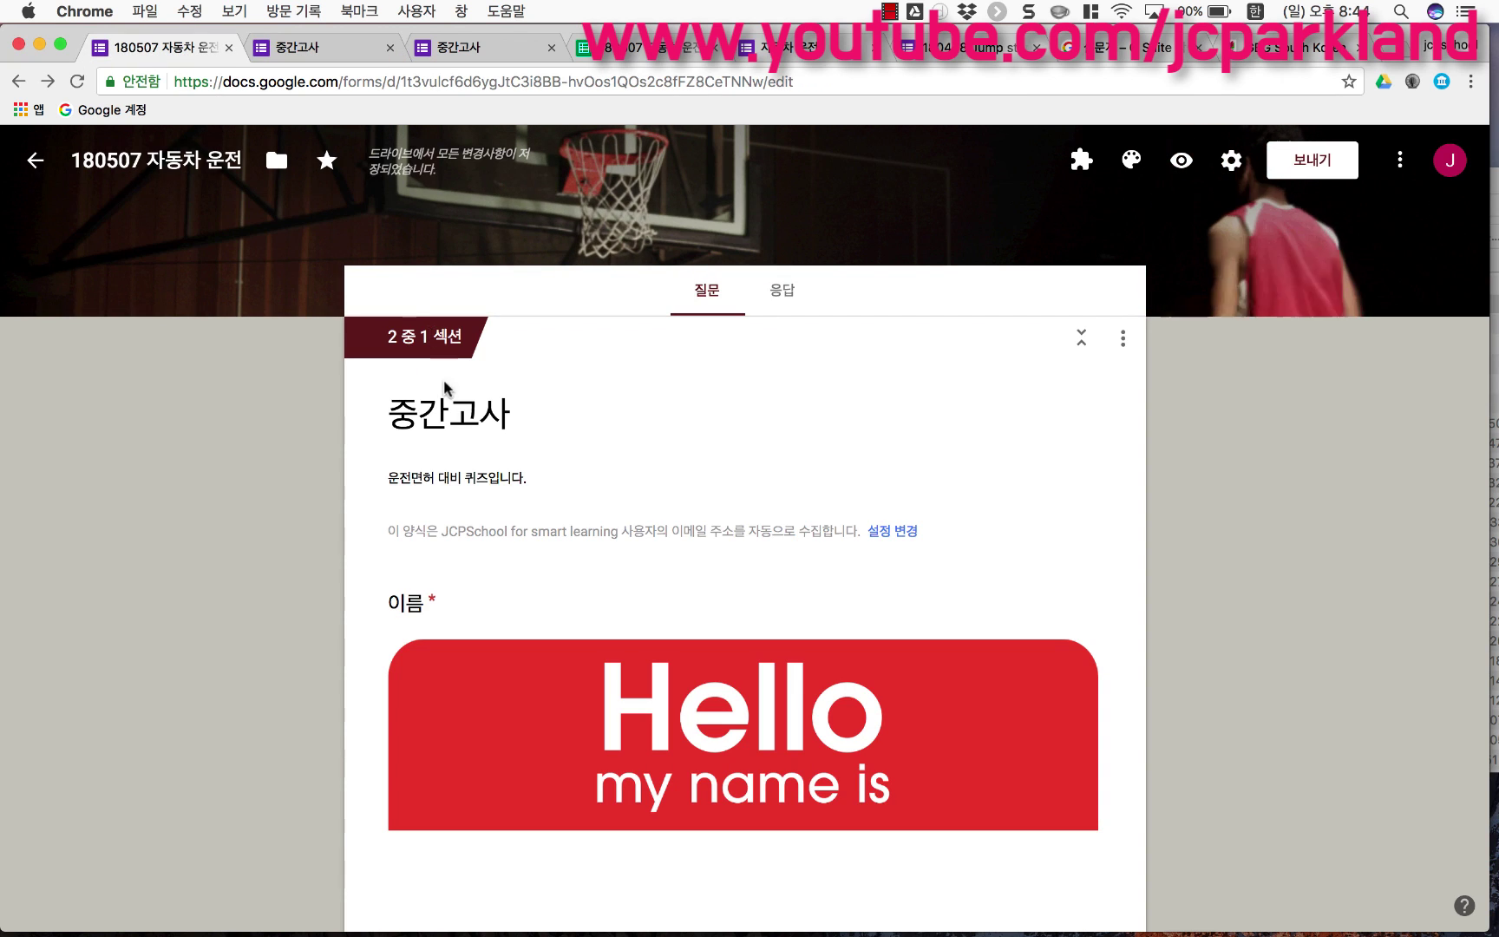
pyautogui.scroll(-2, 502, 520)
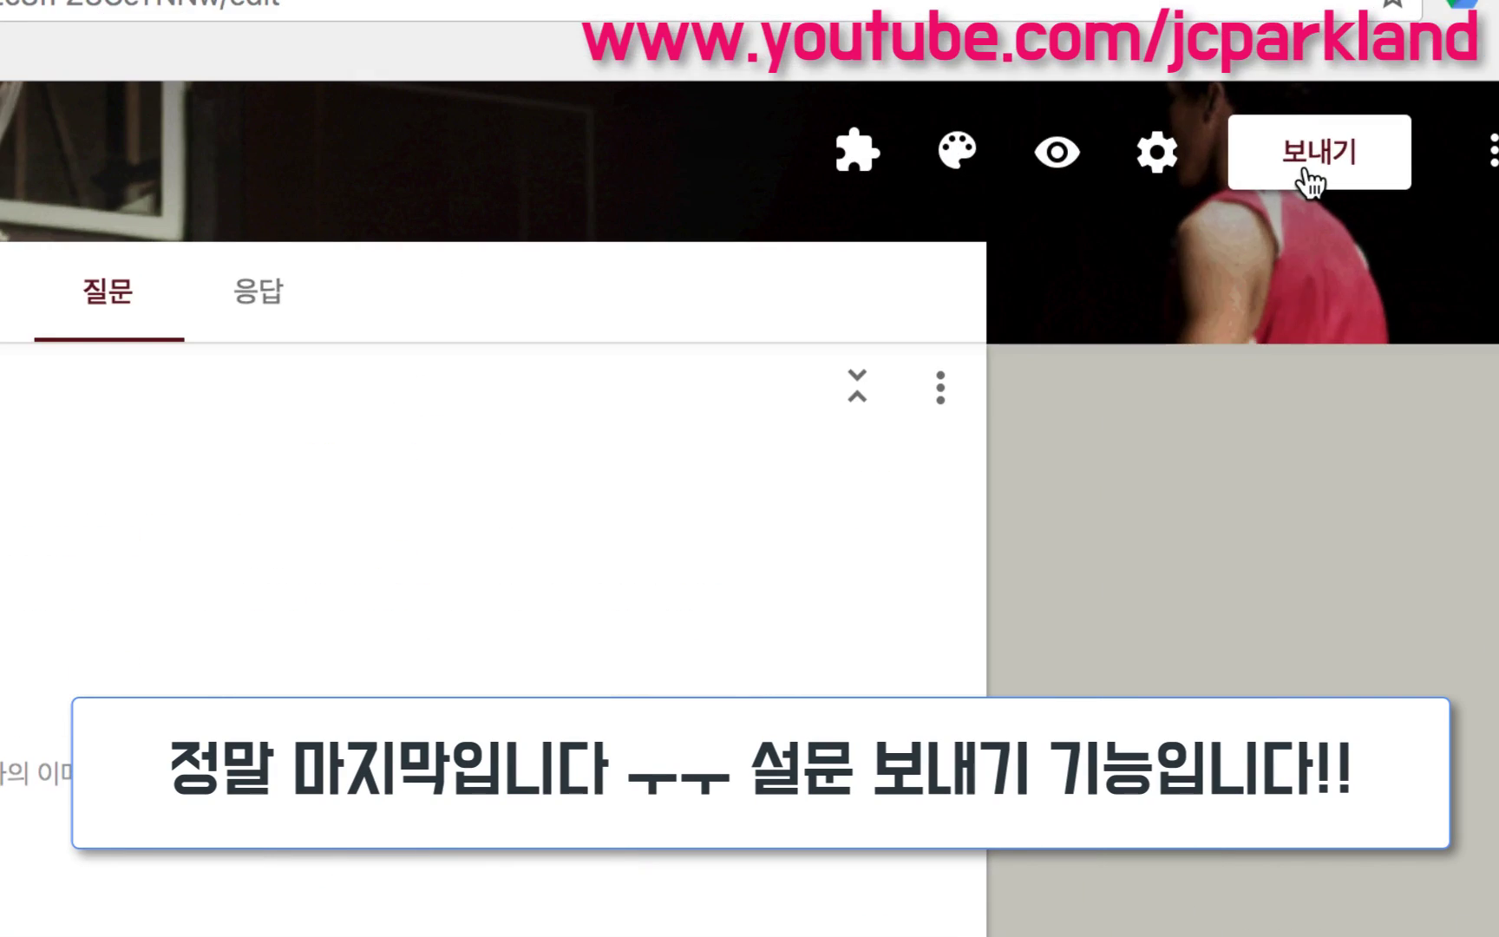
pyautogui.click(1305, 174)
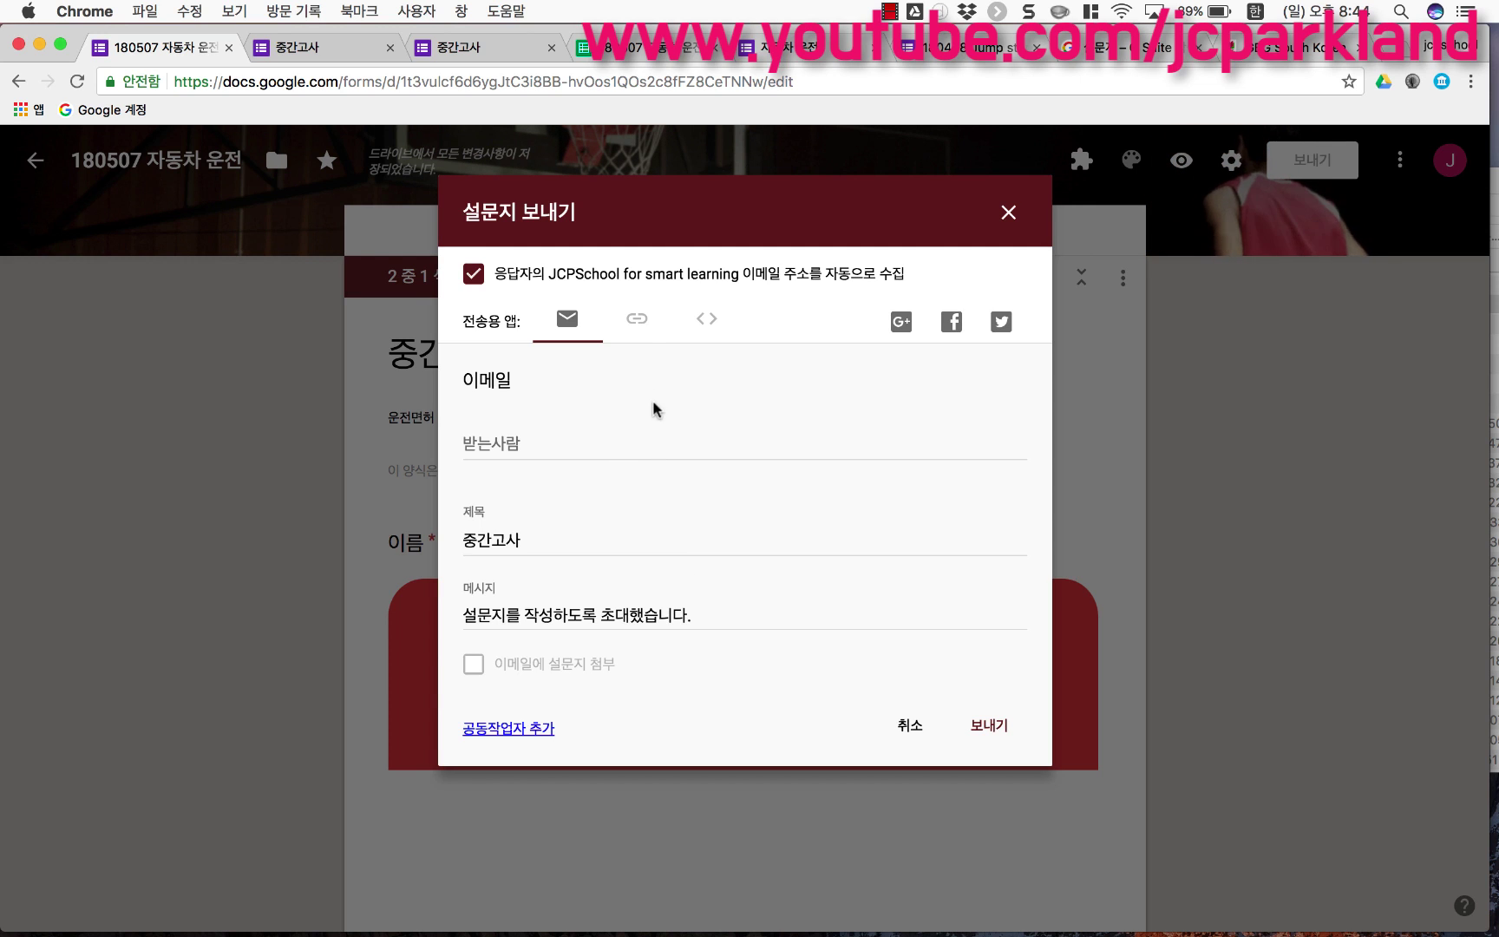
pyautogui.click(637, 325)
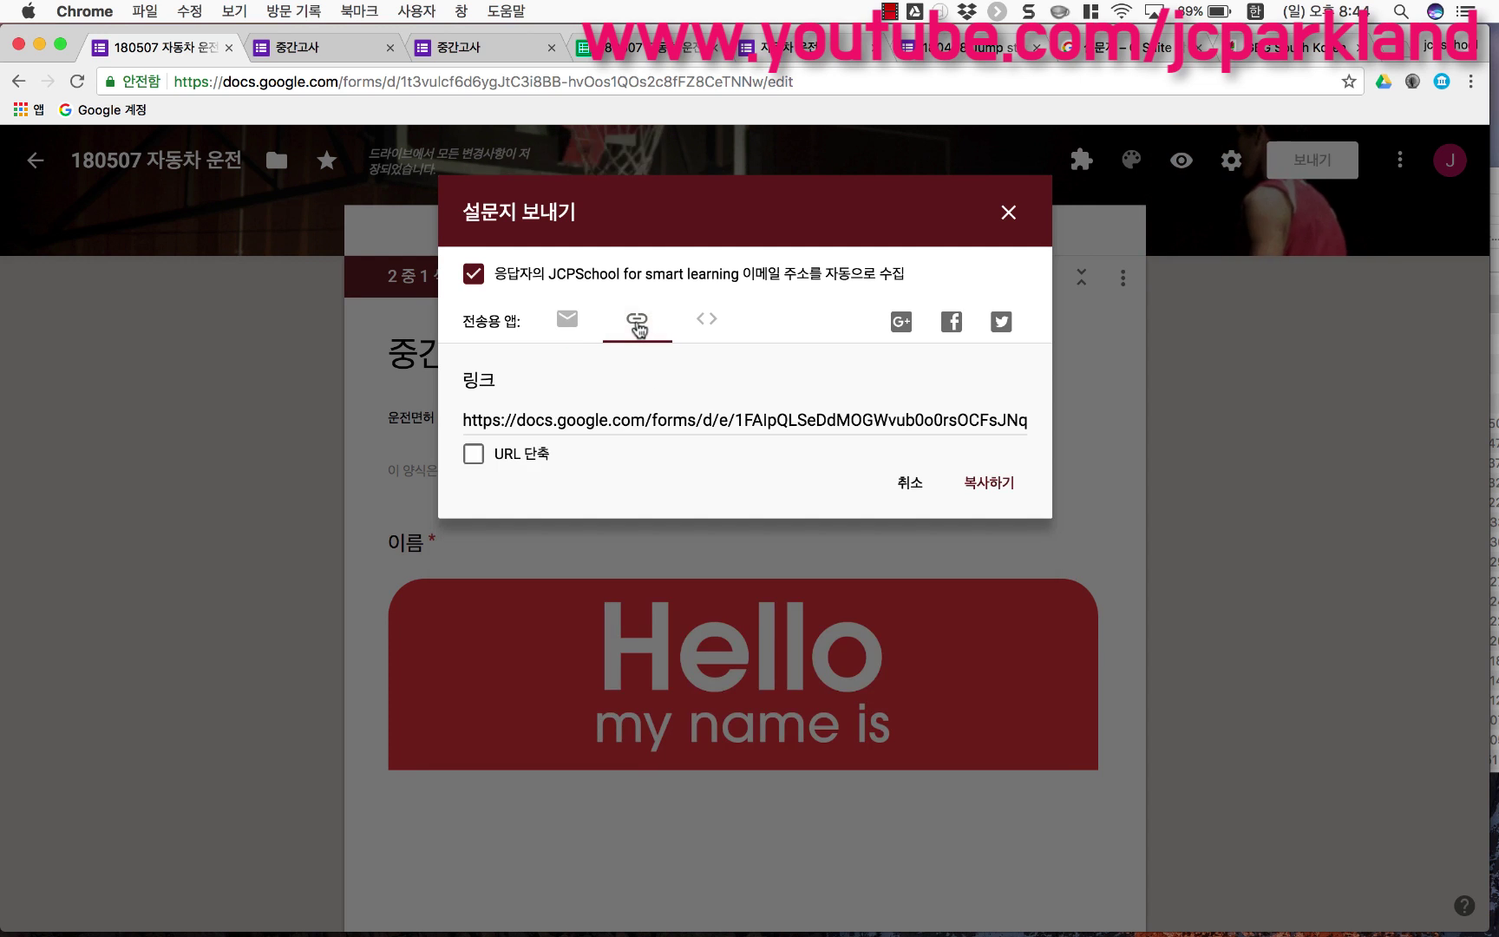
pyautogui.click(585, 418)
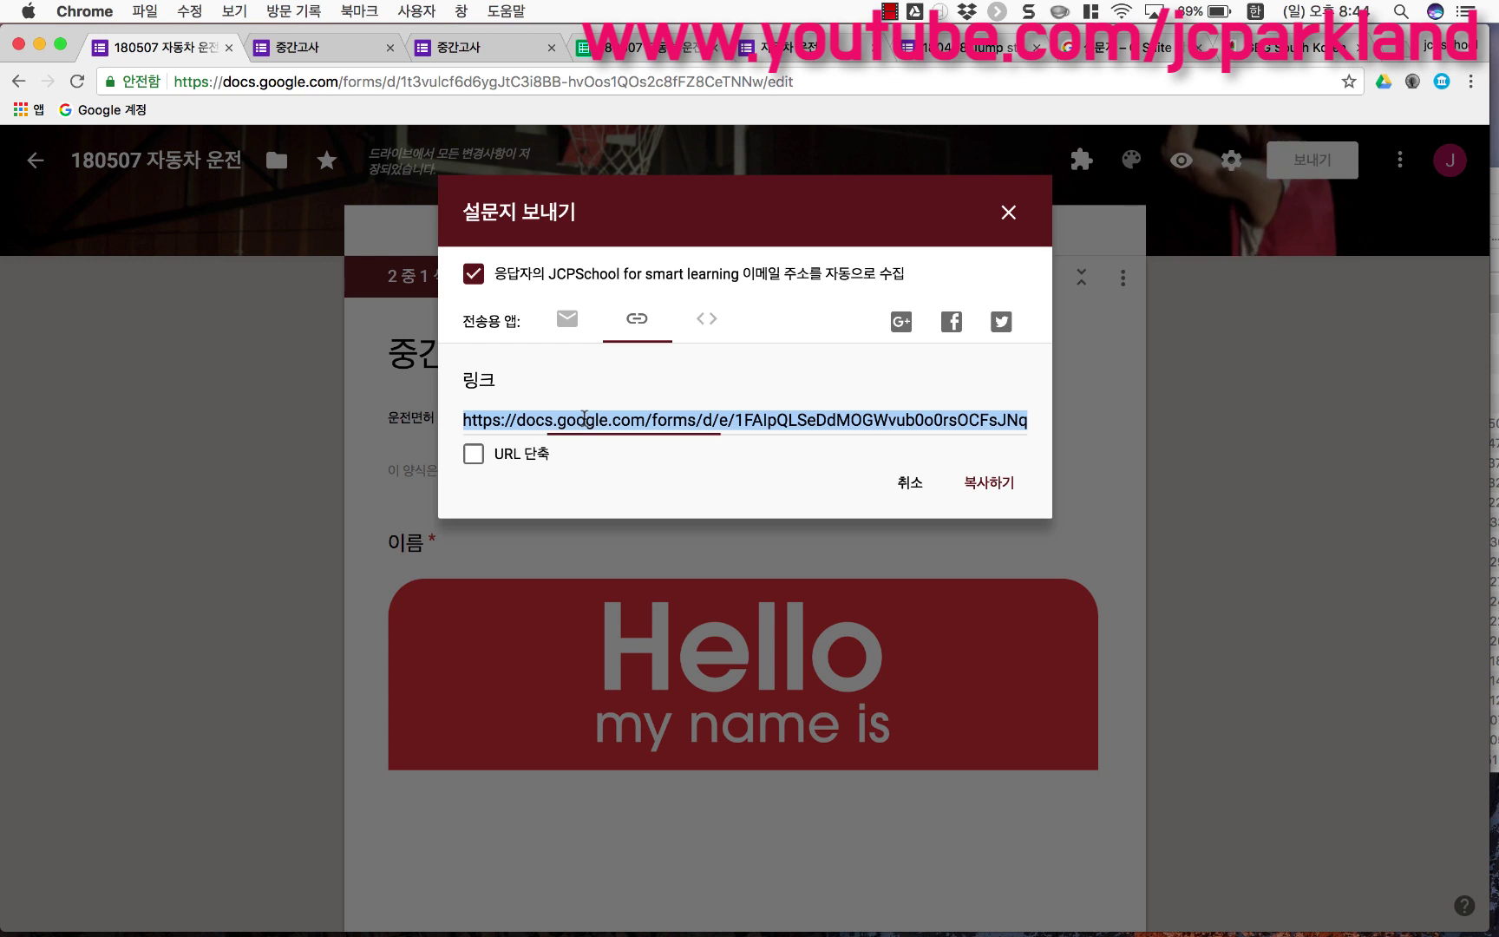
pyautogui.click(474, 454)
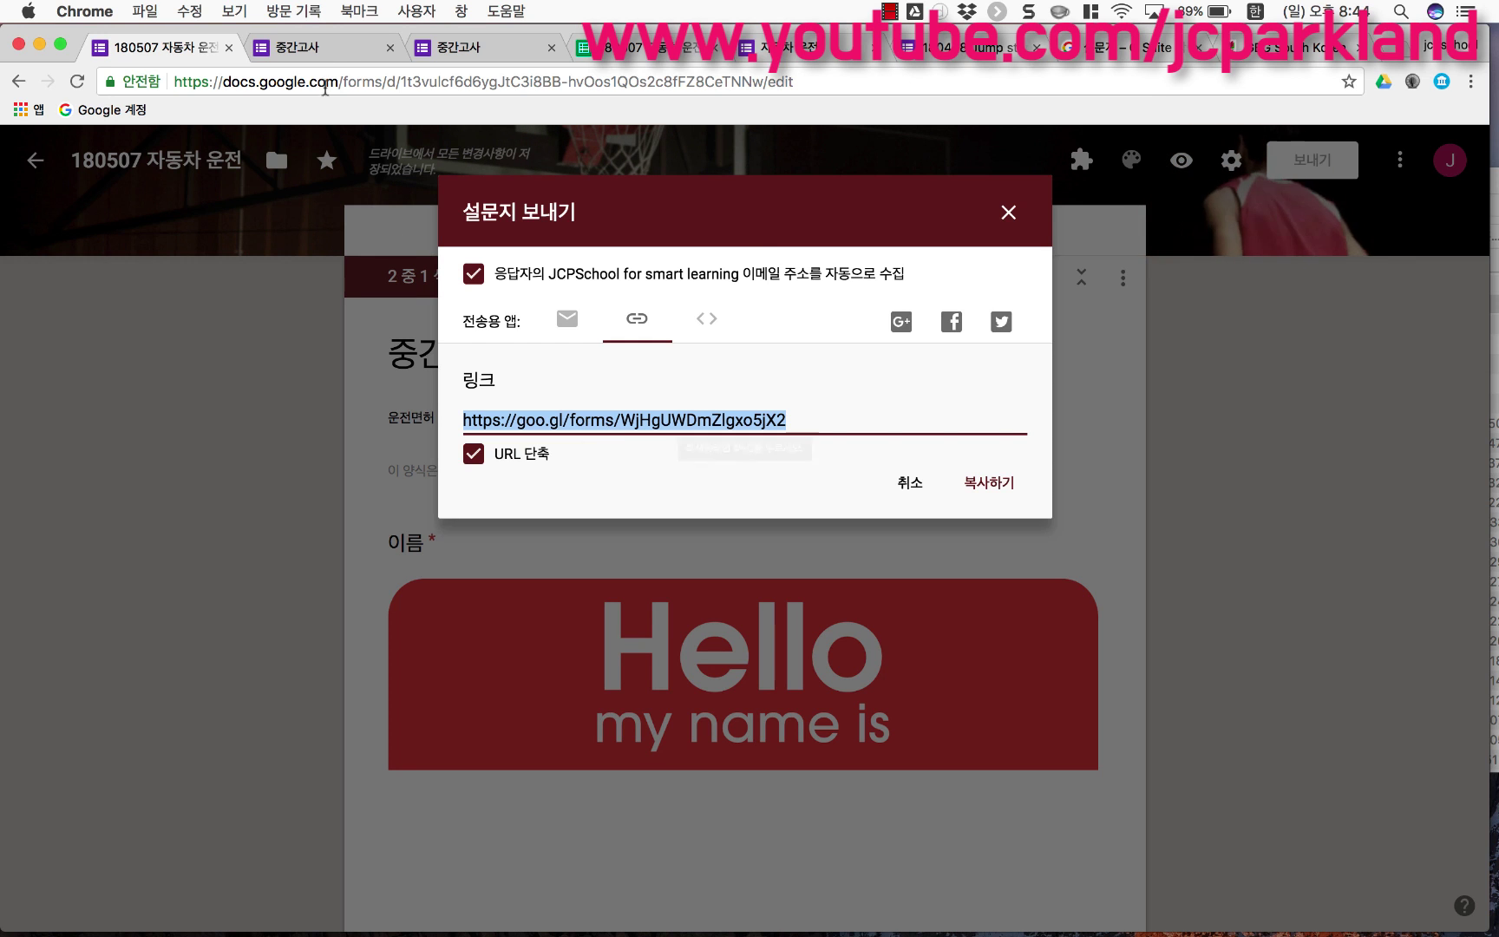
pyautogui.click(321, 47)
# Step: Go to bit.ly and paste the goo.gl form link to shorten it further
pyautogui.press('super+l')
pyautogui.write('ㅠ')
pyautogui.press('BackSpace')
pyautogui.write('bit.ly')
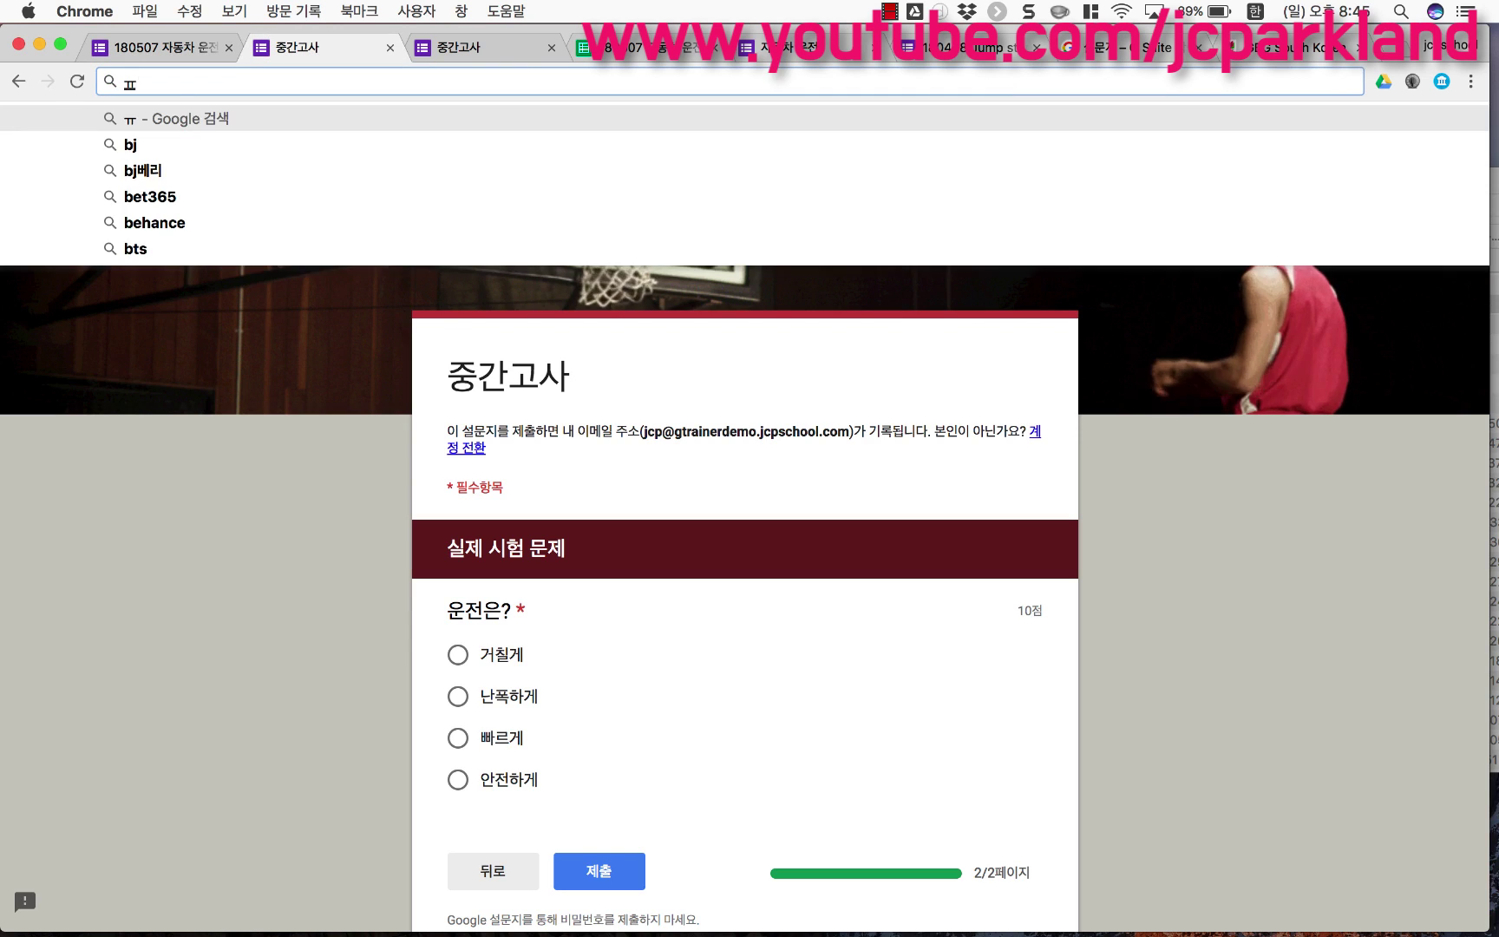
pyautogui.press('Return')
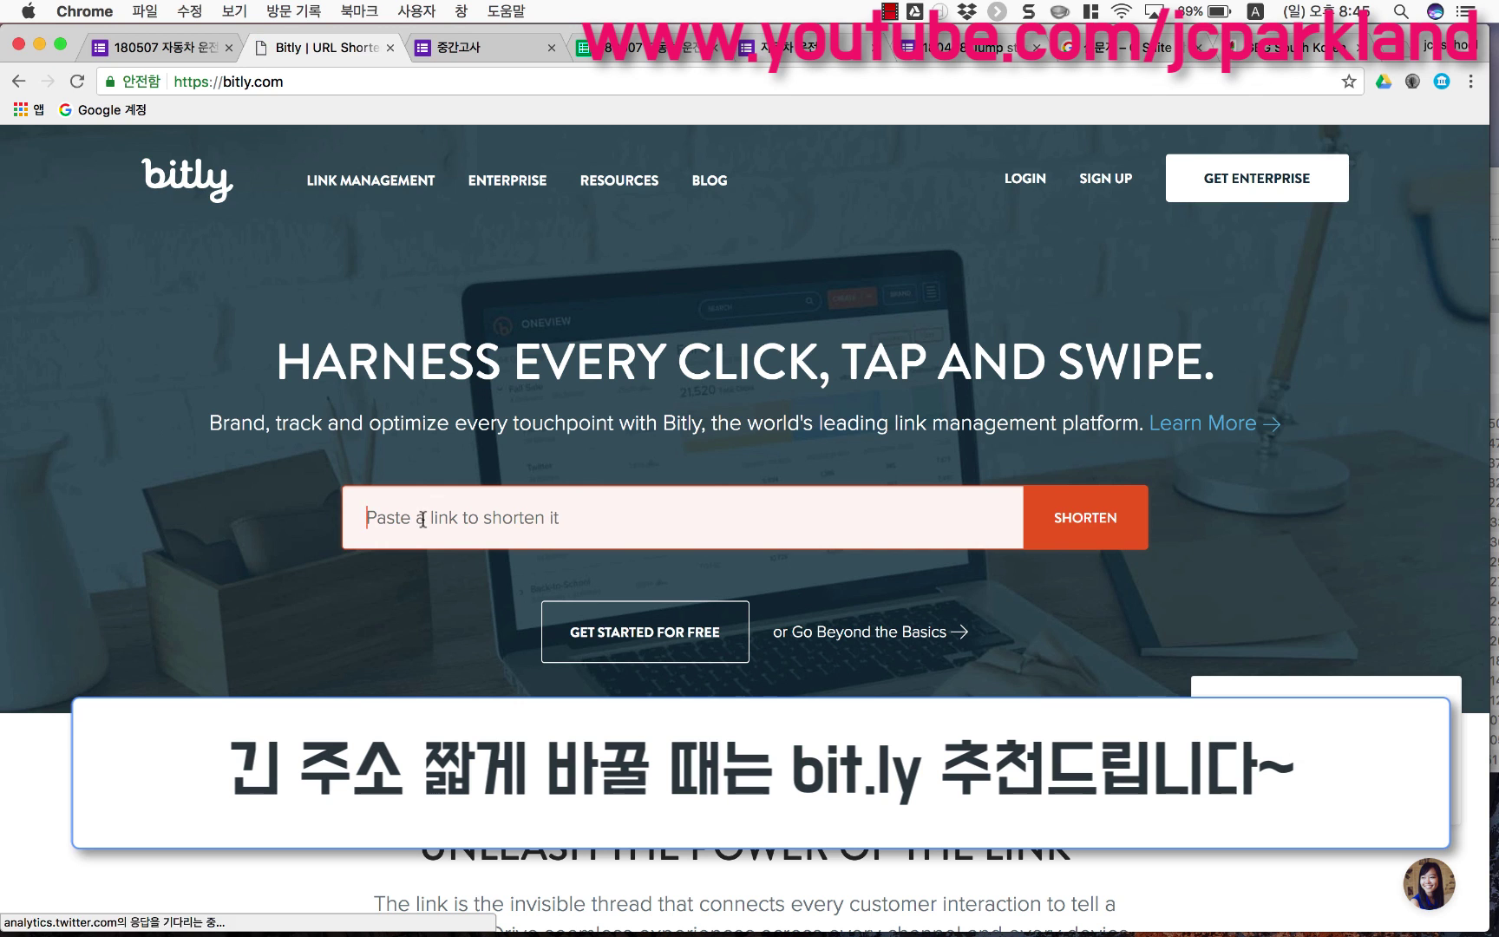
pyautogui.write('https://goo.gl/forms/WjHgUWDmZlgxo5jX2')
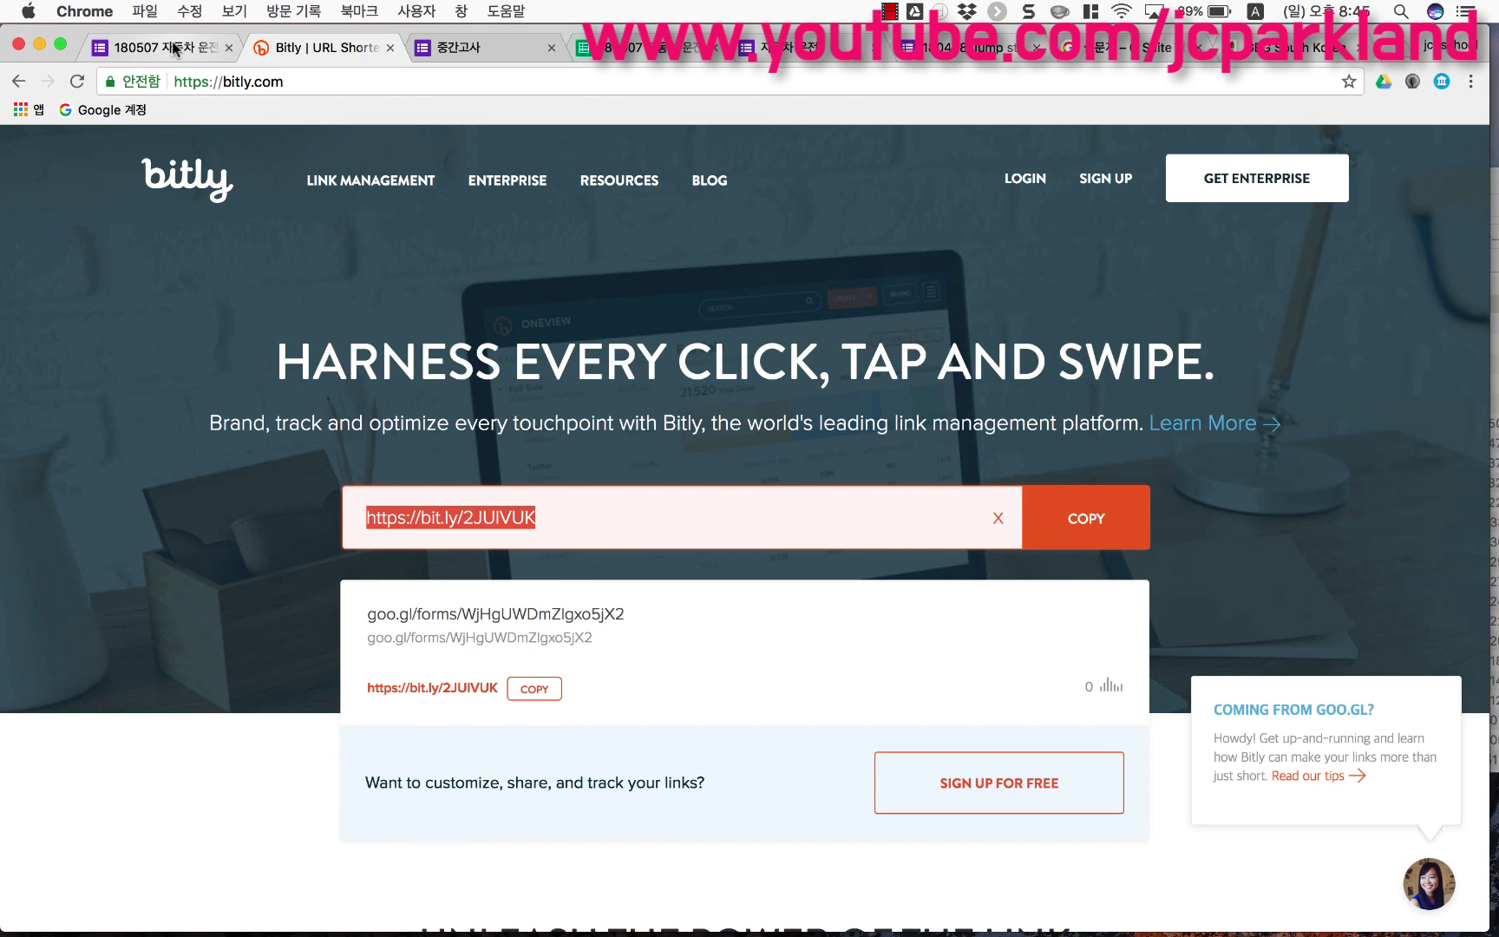
pyautogui.click(154, 47)
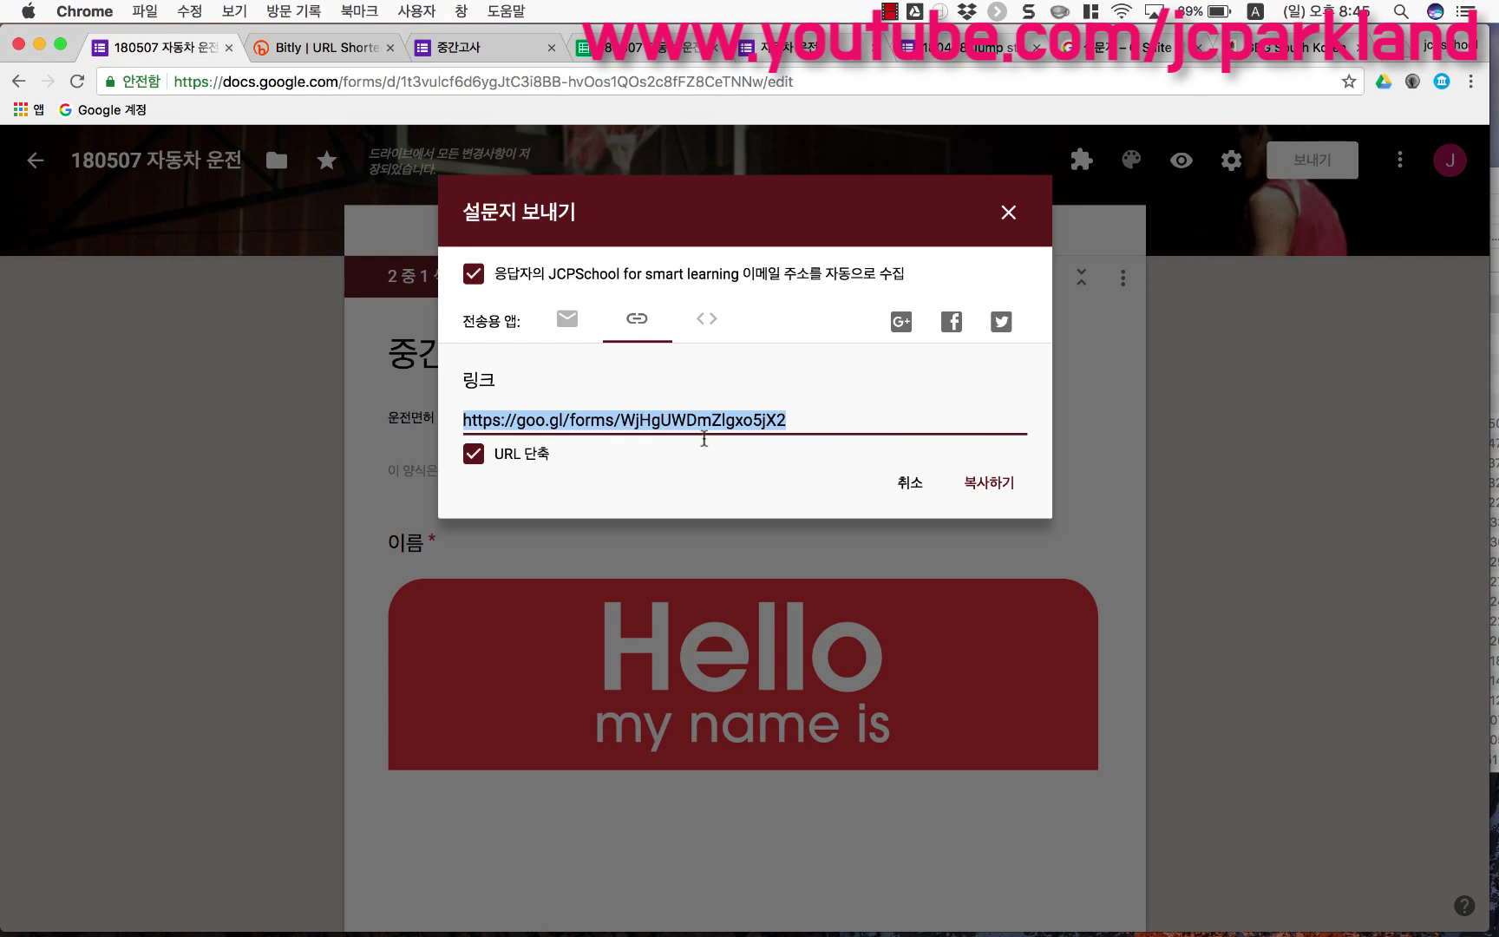
# Step: Show the form's embed HTML code, then close the Send dialog and scroll the editor
pyautogui.click(704, 329)
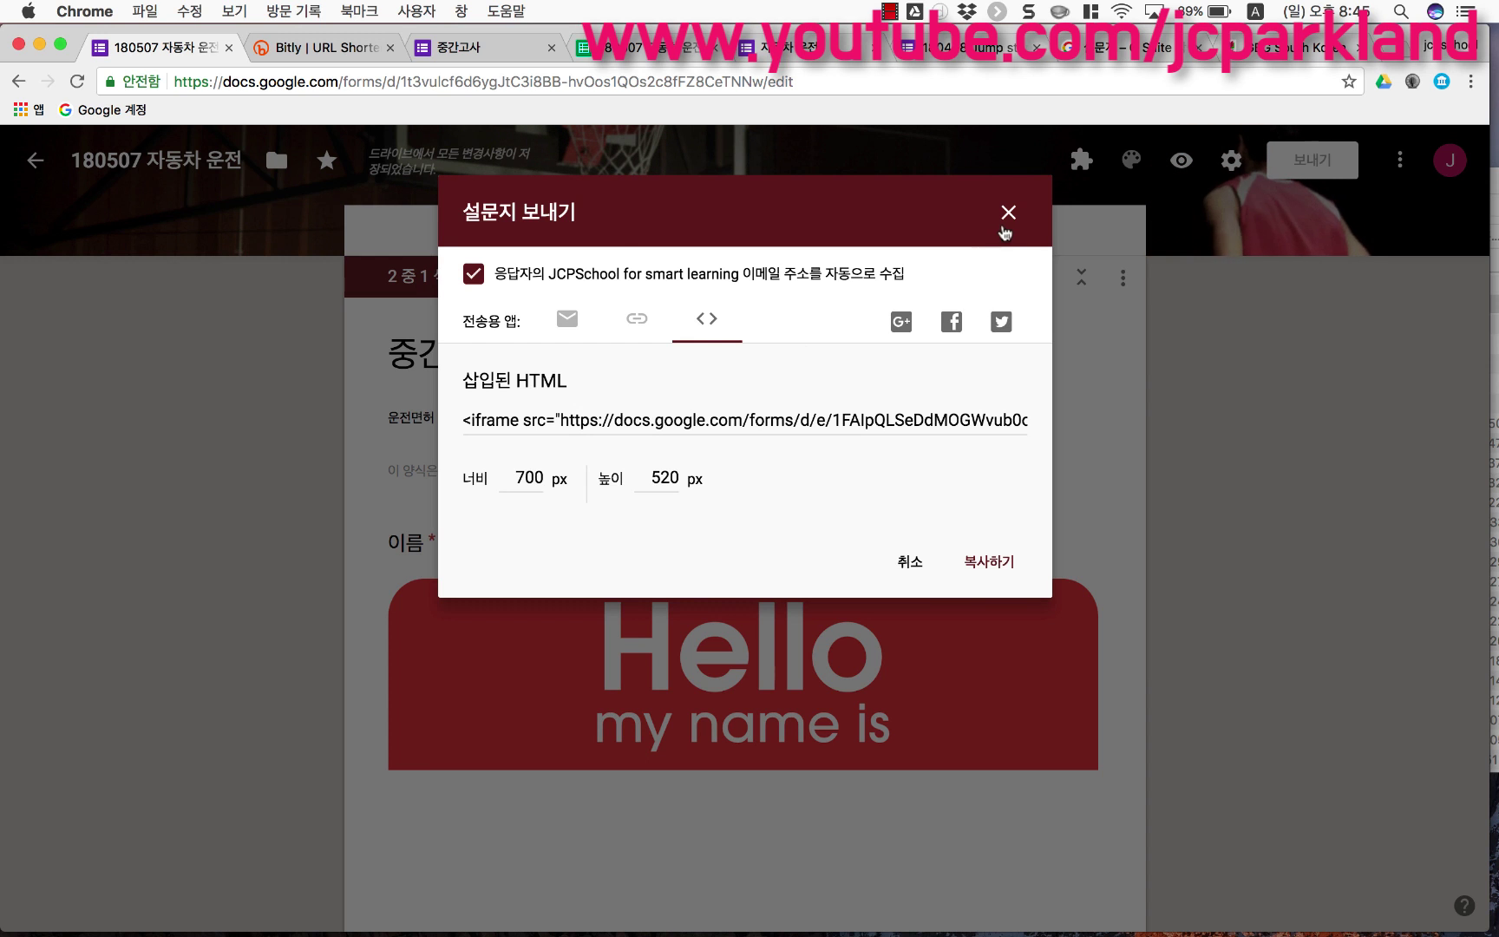
pyautogui.click(1008, 213)
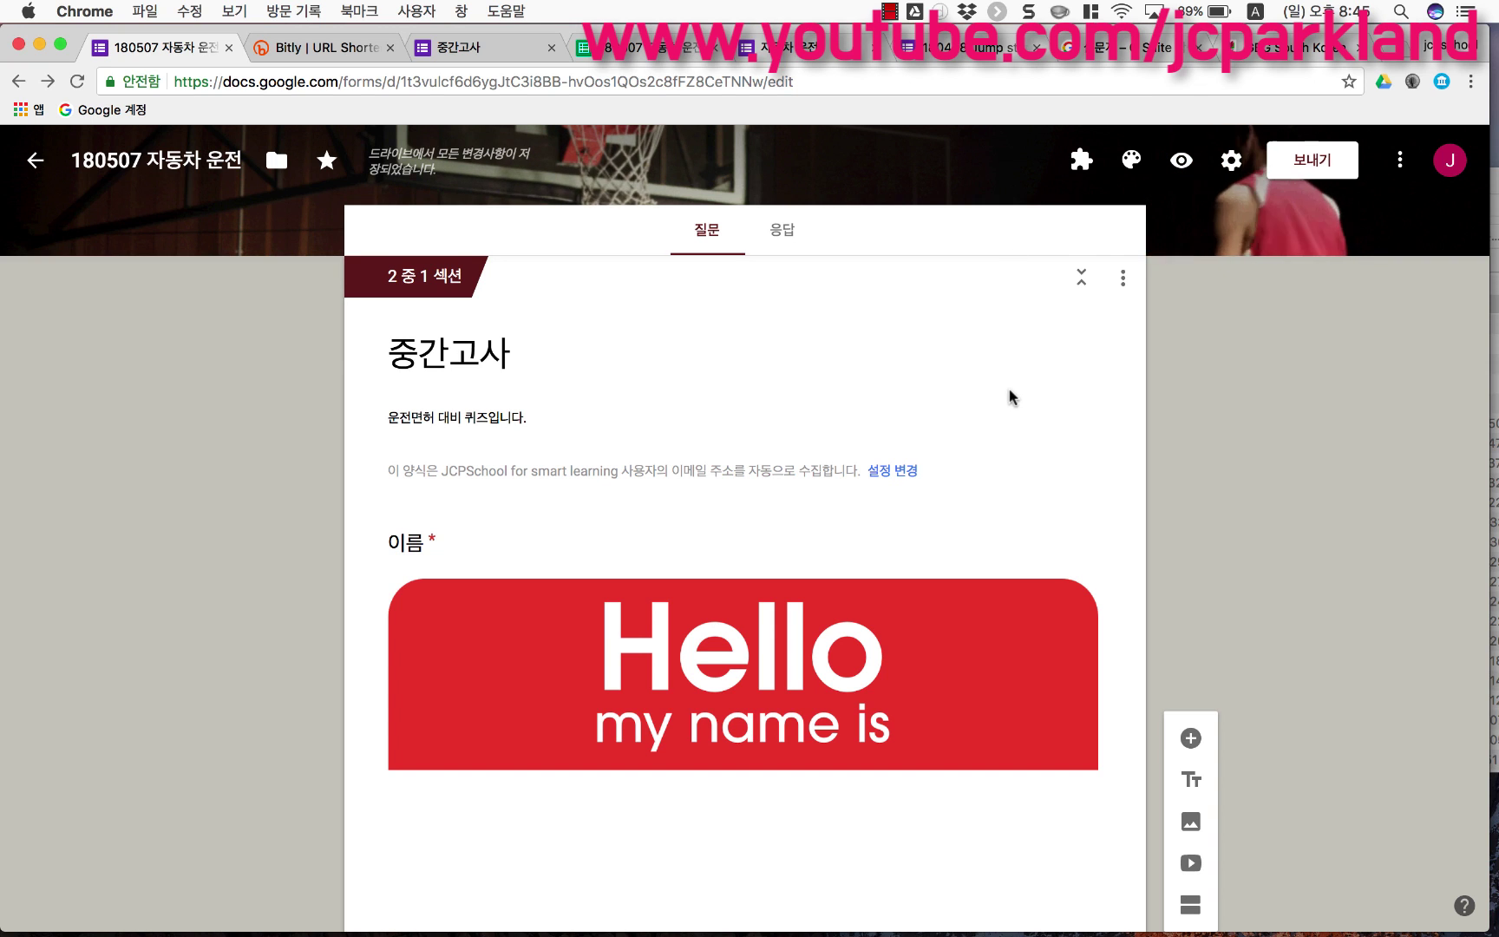
pyautogui.scroll(2, 1009, 392)
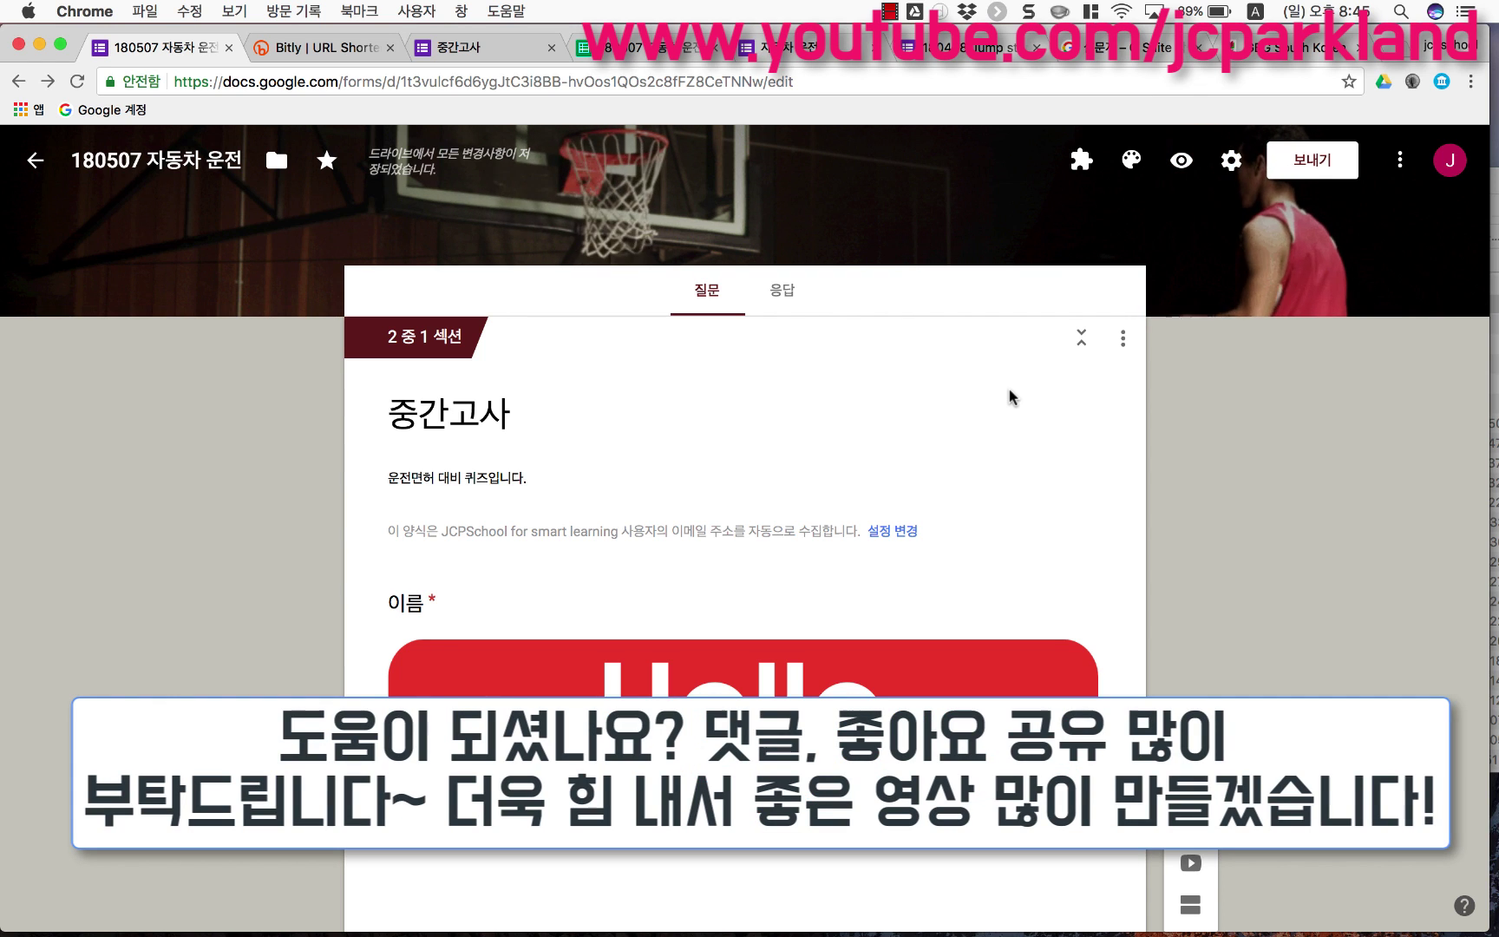
pyautogui.scroll(-4, 1008, 397)
pyautogui.scroll(-15, 1008, 388)
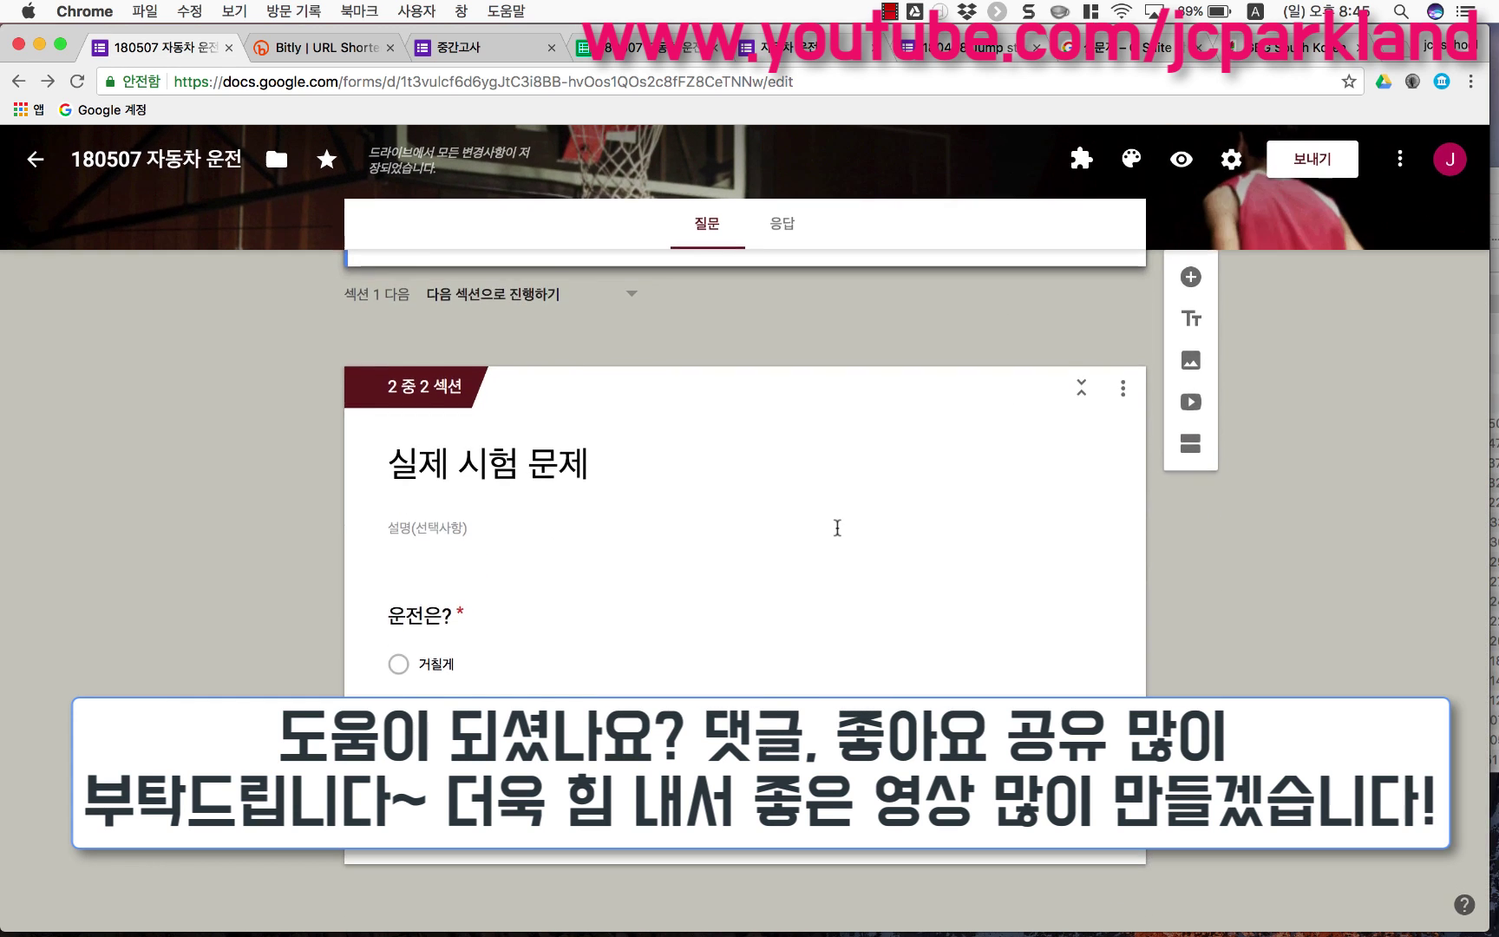
pyautogui.scroll(15, 835, 525)
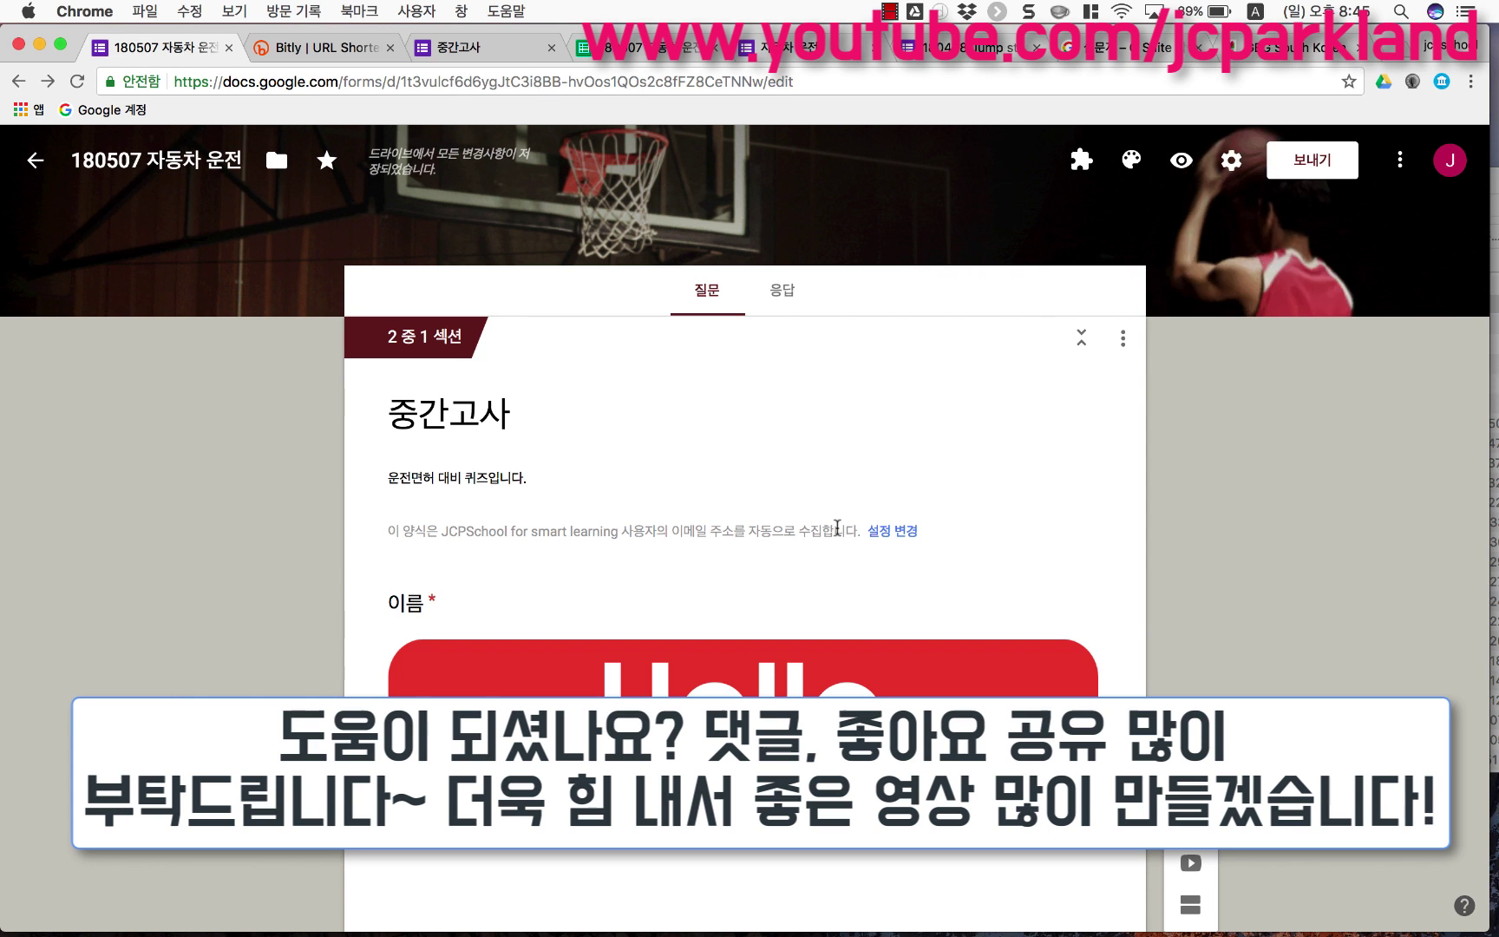
pyautogui.scroll(-2, 837, 527)
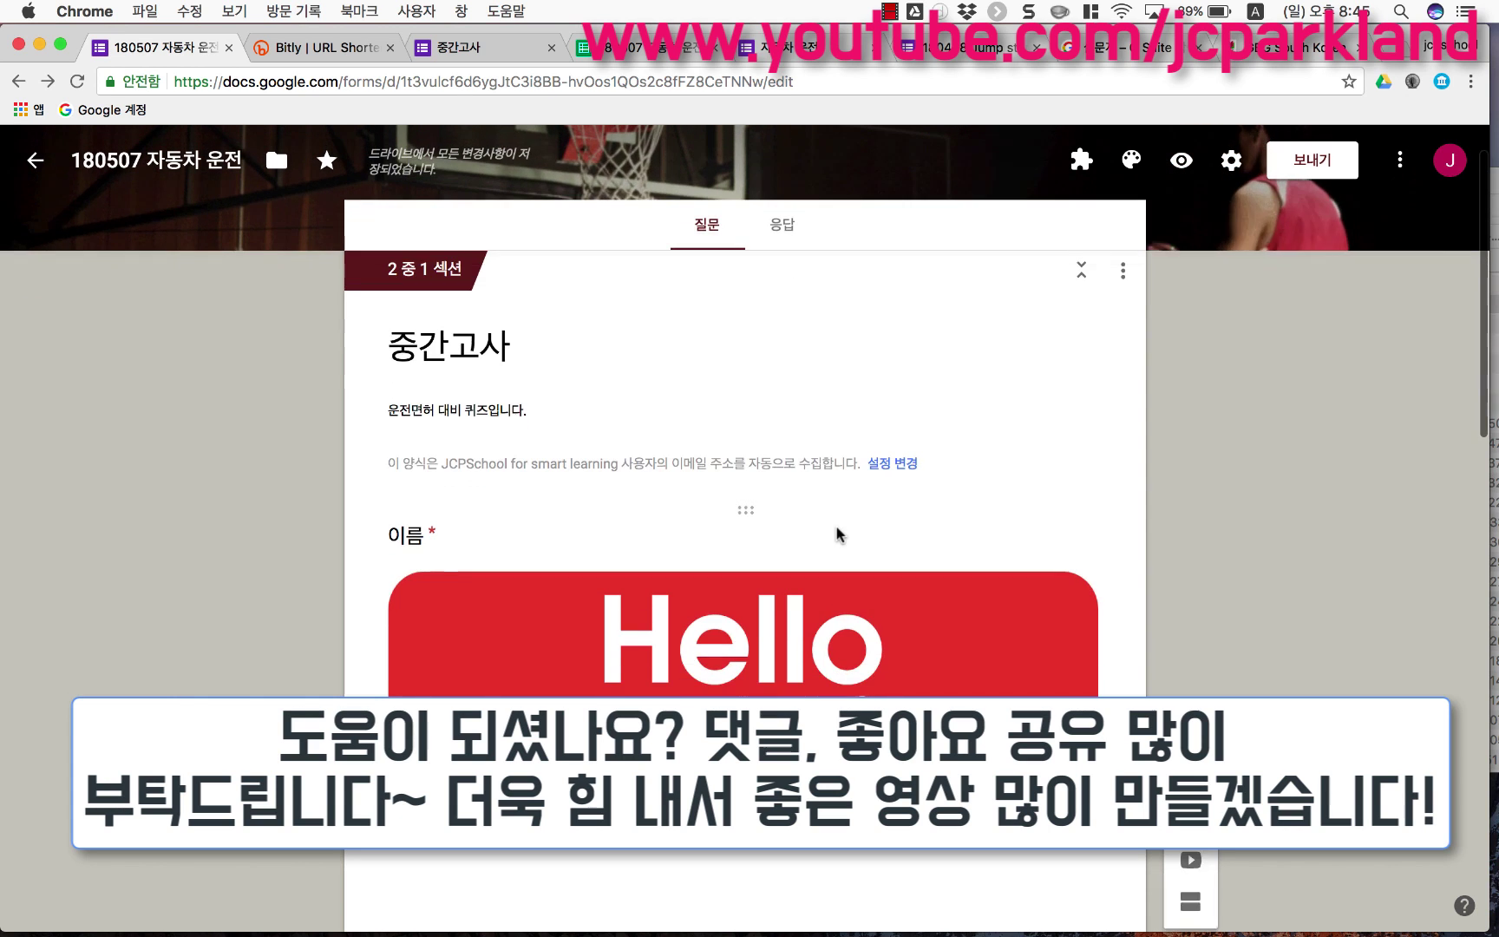
pyautogui.scroll(-3, 836, 527)
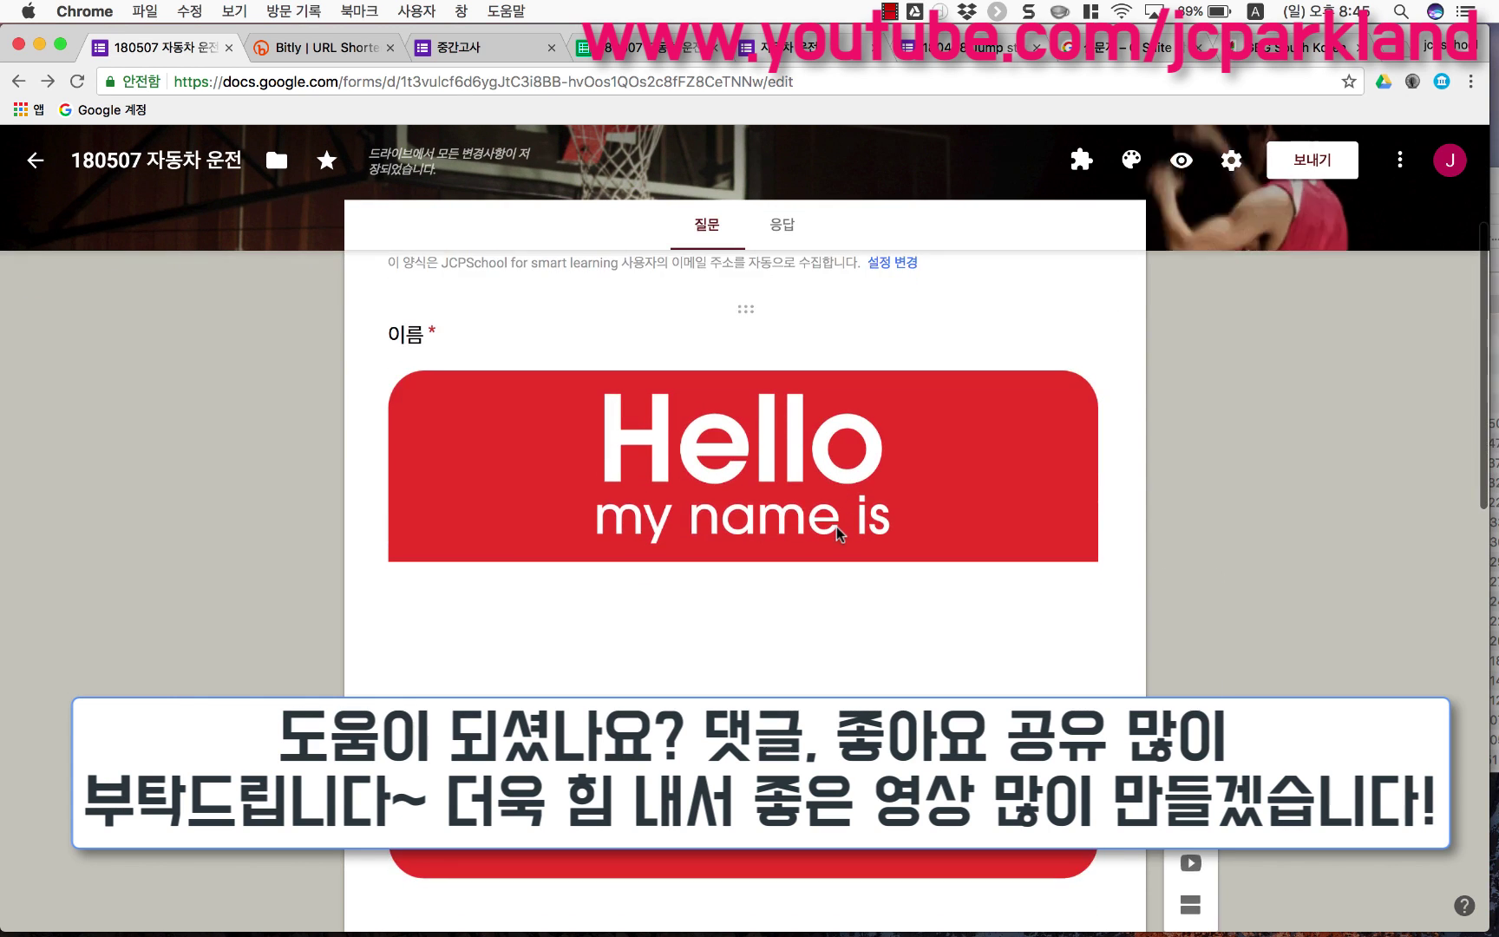
pyautogui.scroll(-3, 836, 527)
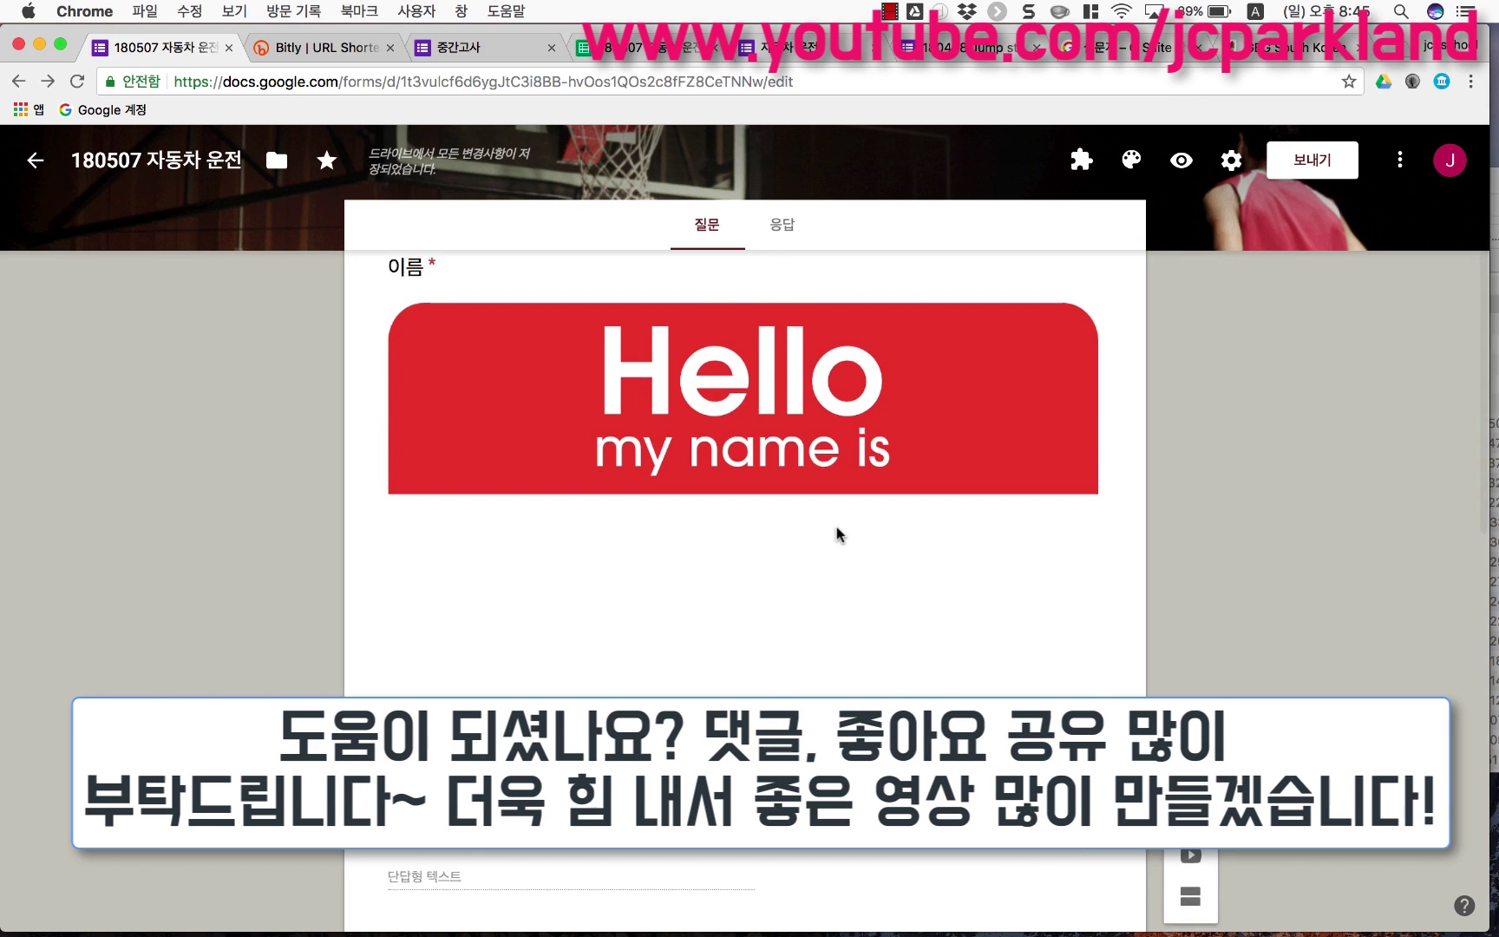